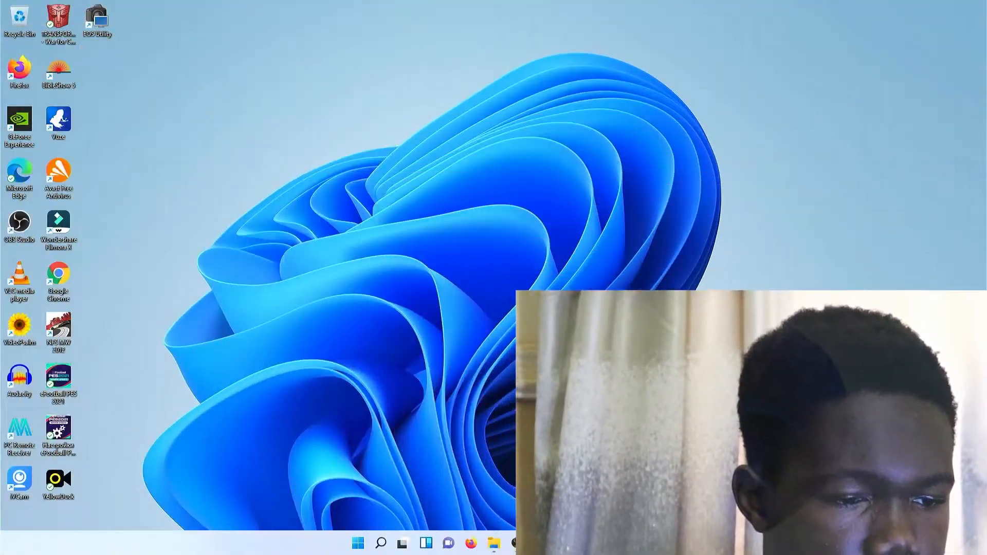
Step: Switch to Adobe Premiere Pro and start a new project named Premiere Pro
click(584, 545)
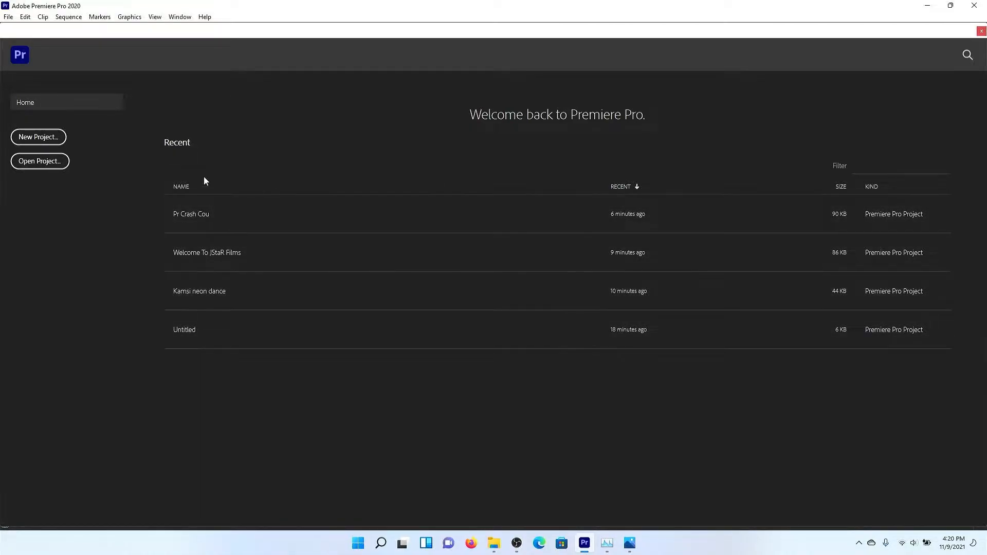
click(53, 143)
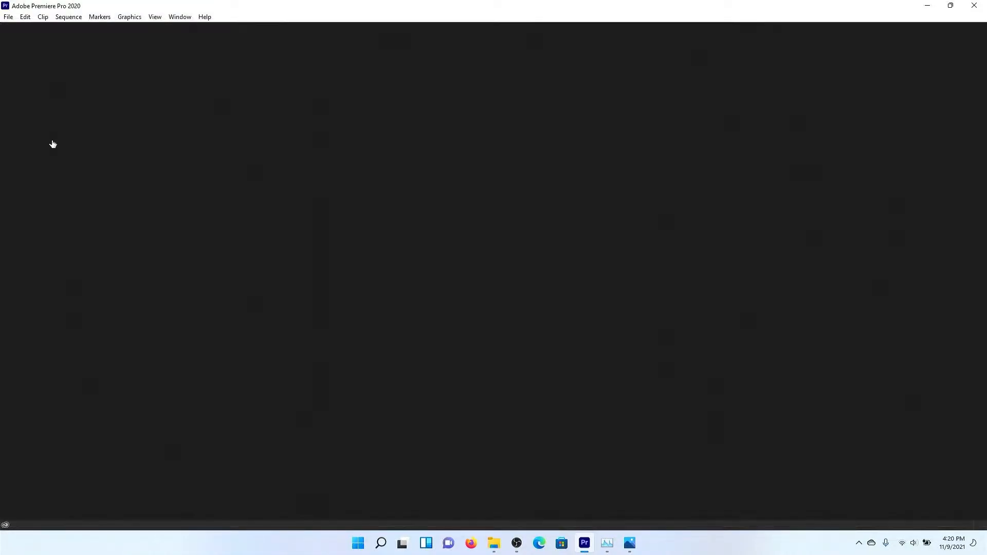
text(Premier)
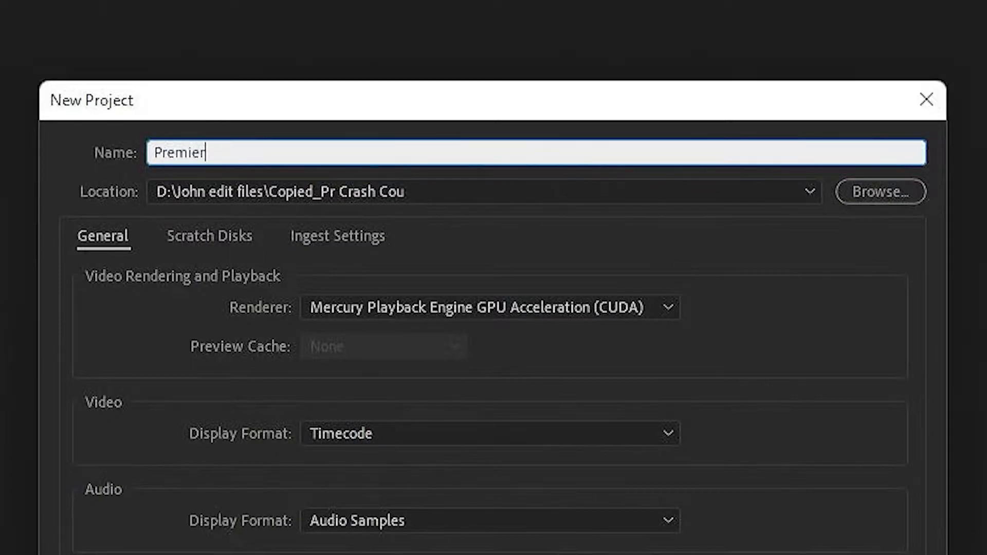
text(e Pro)
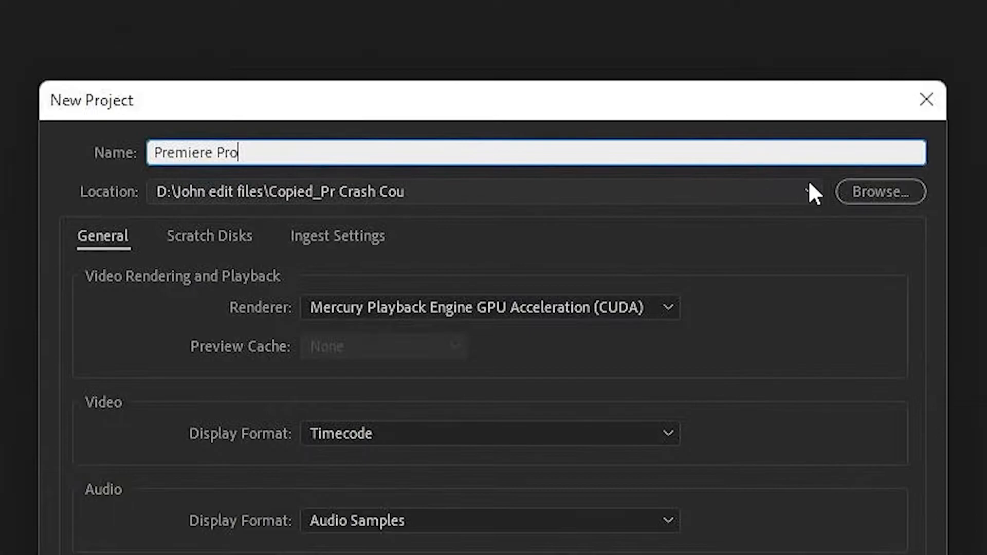
Step: Browse for the project's location to the Documents > Adobe > Premiere Pro > 14.0 folder
click(802, 203)
click(811, 203)
click(888, 200)
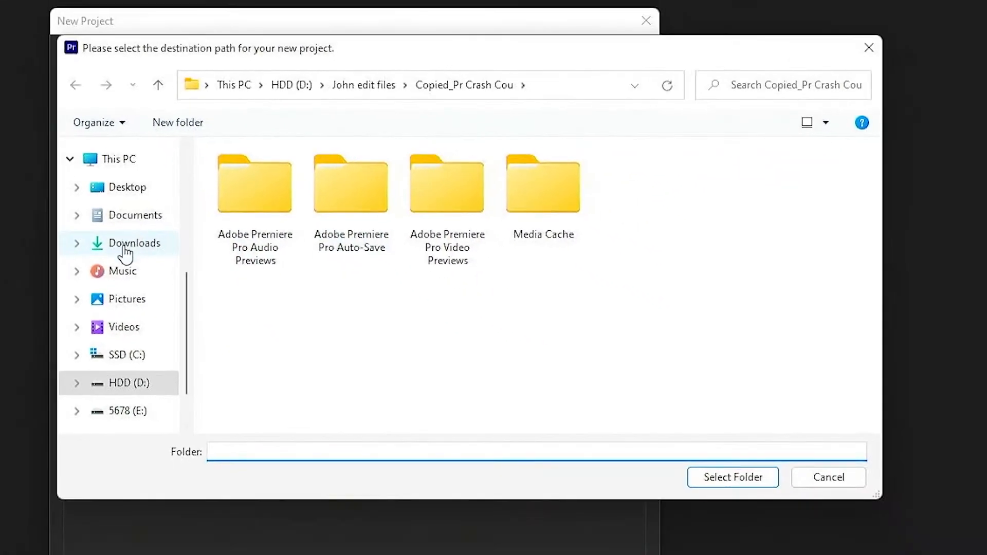
click(115, 212)
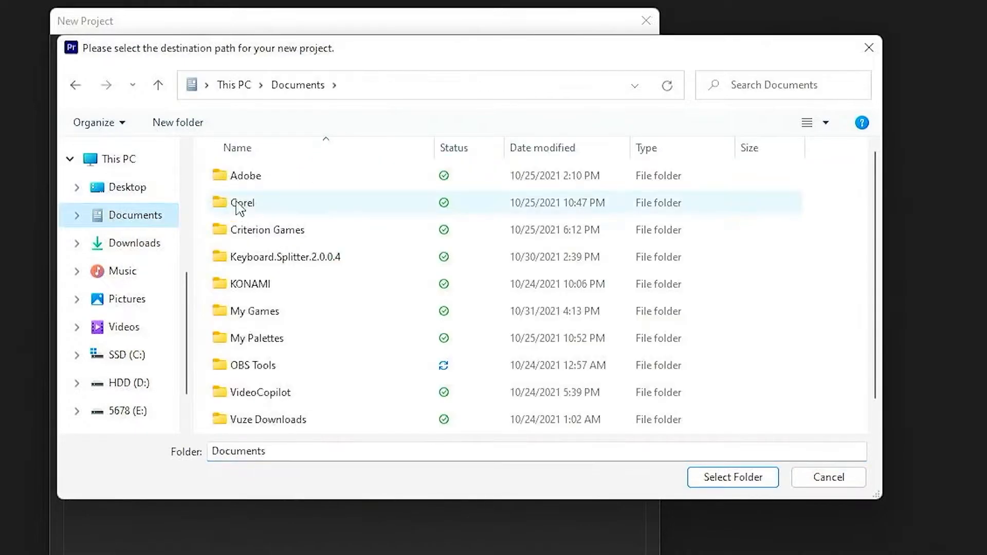
click(266, 180)
click(146, 216)
double_click(262, 184)
double_click(278, 231)
double_click(268, 179)
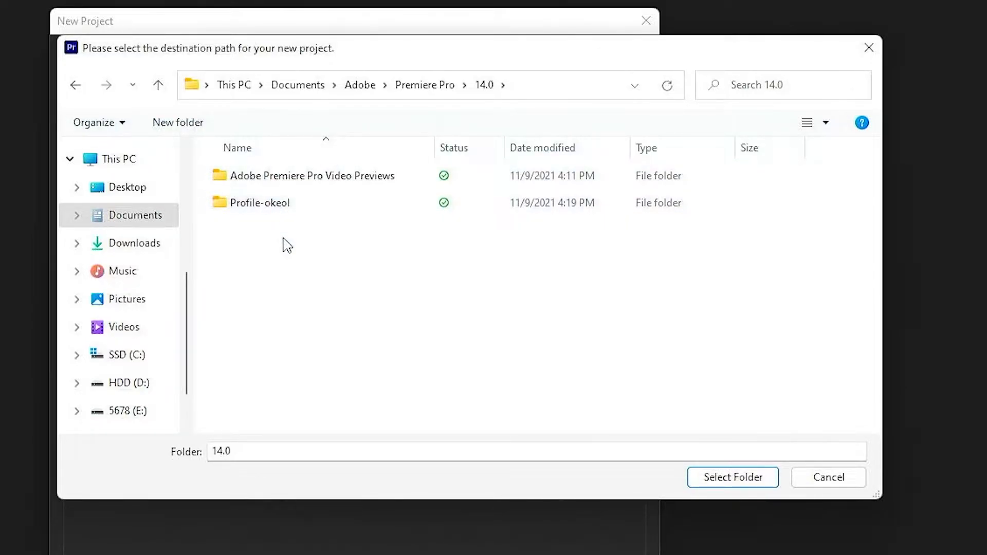
Step: Create a folder named Projects inside 14.0 and create the project in it
key(ctrl+shift+n)
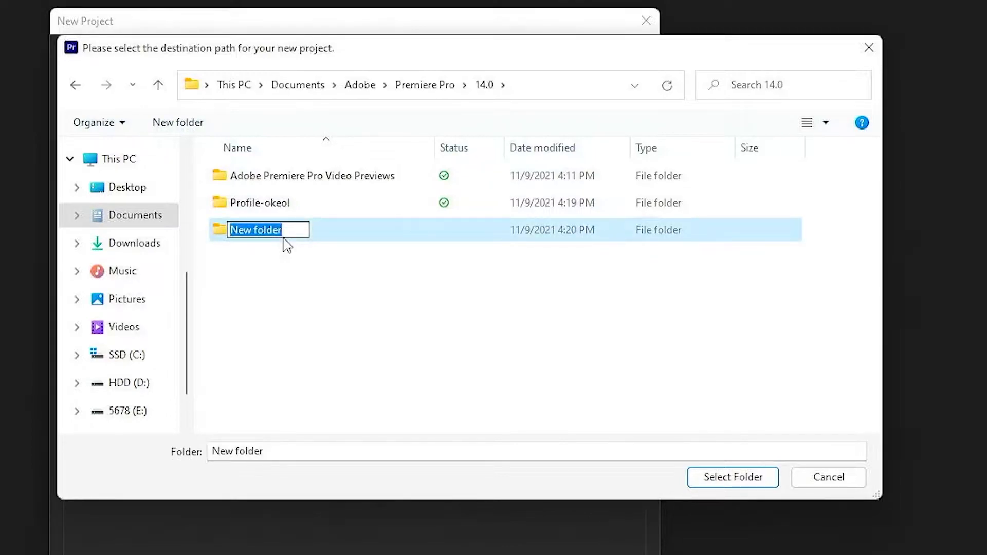
text(Projects)
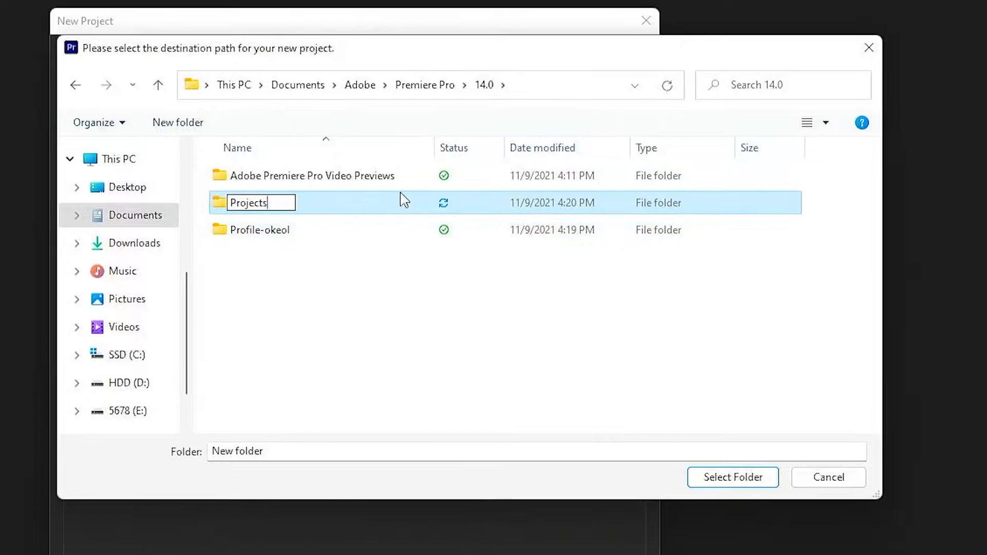
key(Return)
click(396, 206)
double_click(388, 231)
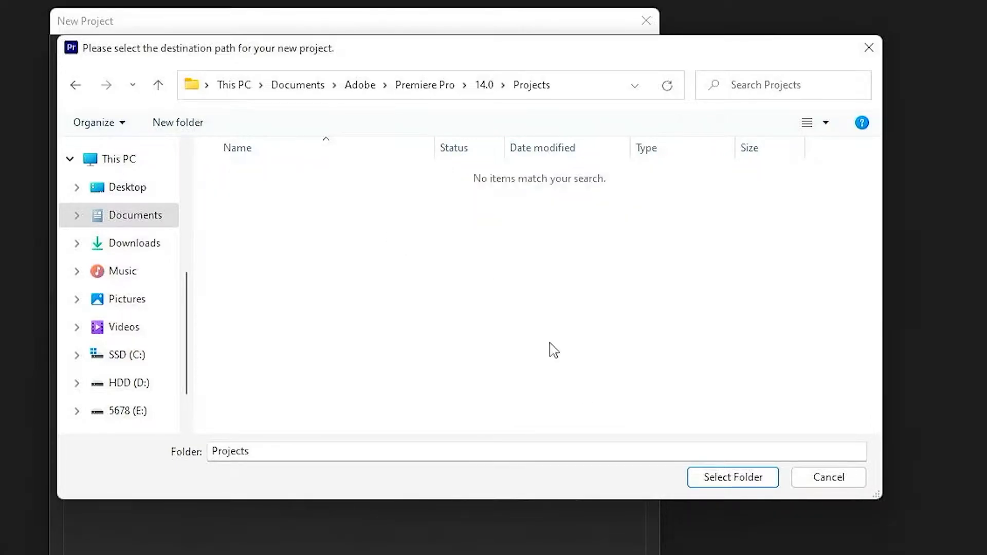
click(724, 487)
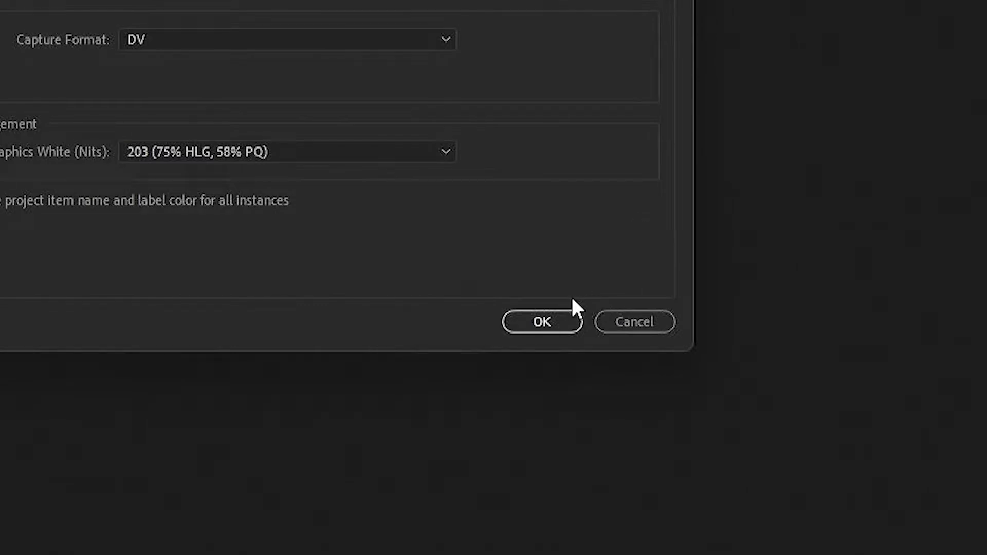
click(549, 323)
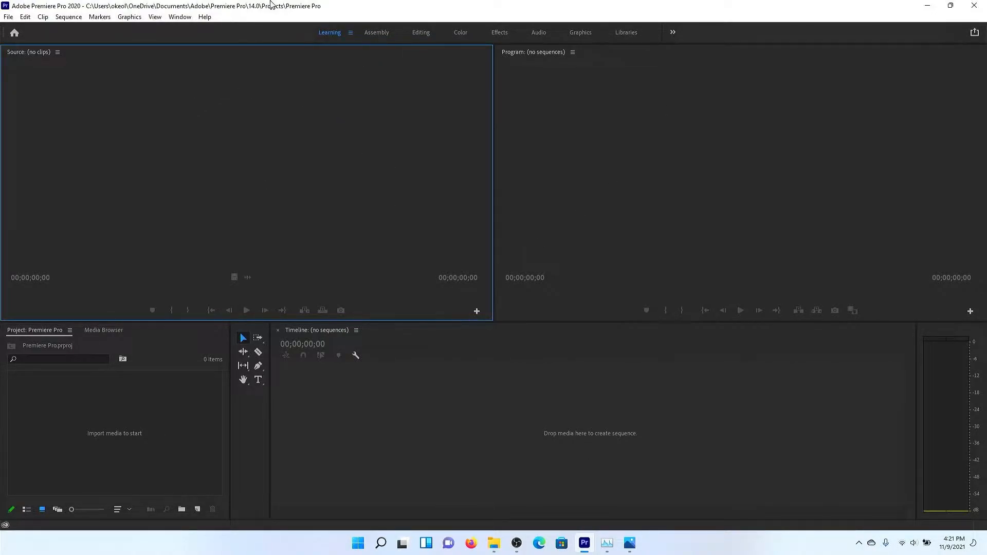
Step: Display the Learn panel with the built-in tutorials in the Learning workspace
click(377, 33)
click(331, 34)
click(181, 17)
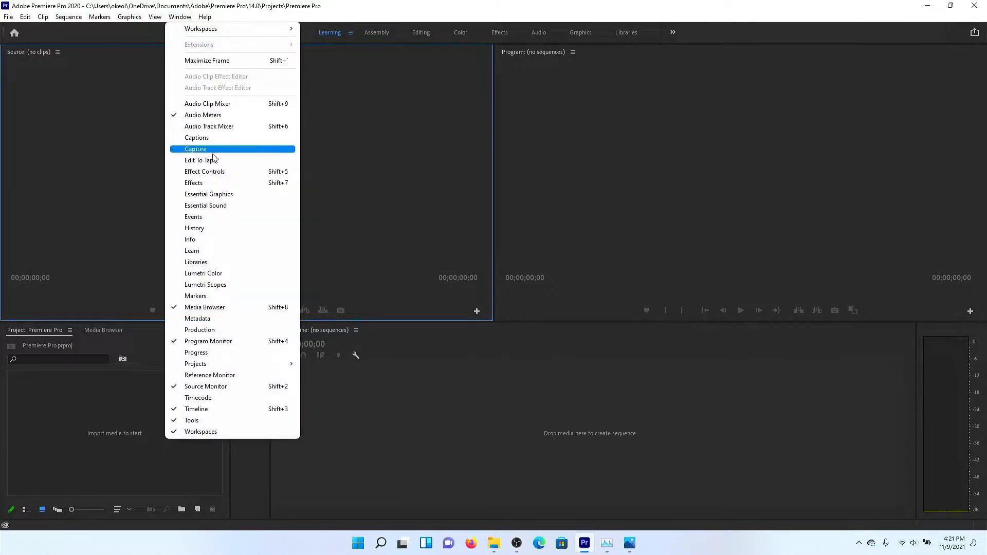
click(217, 250)
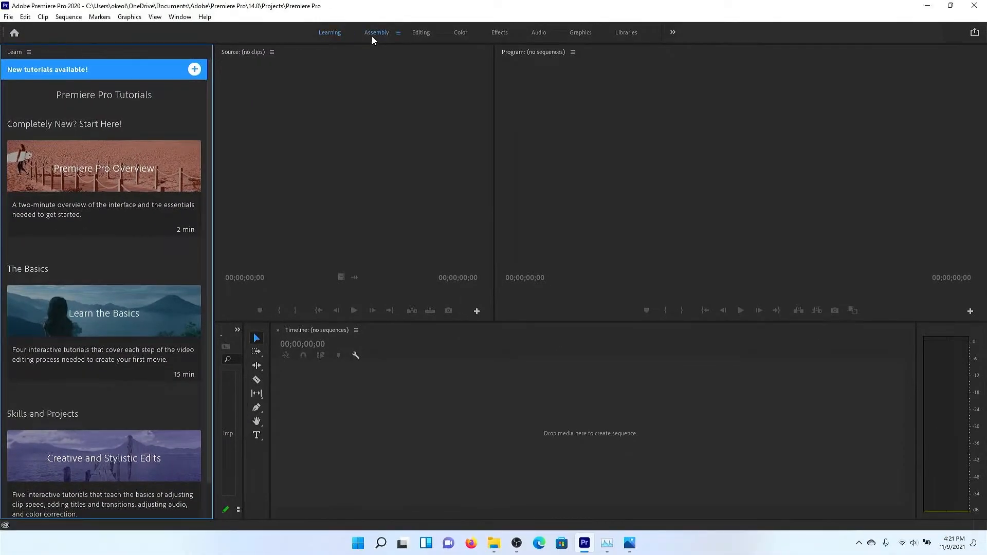
Step: Look through the Assembly, Editing, Color, Effects, Audio, Graphics and Libraries workspaces, and settle on Assembly
click(373, 35)
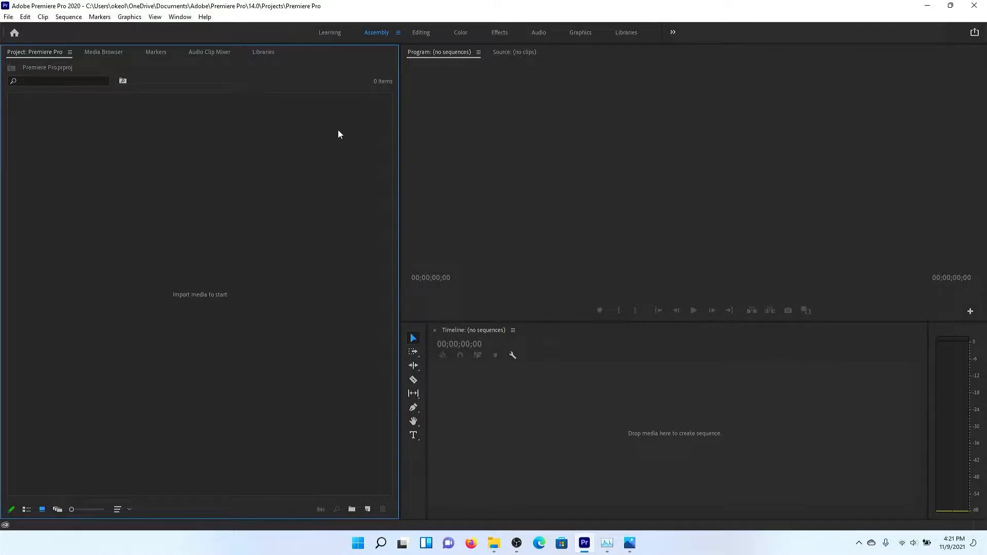
click(433, 33)
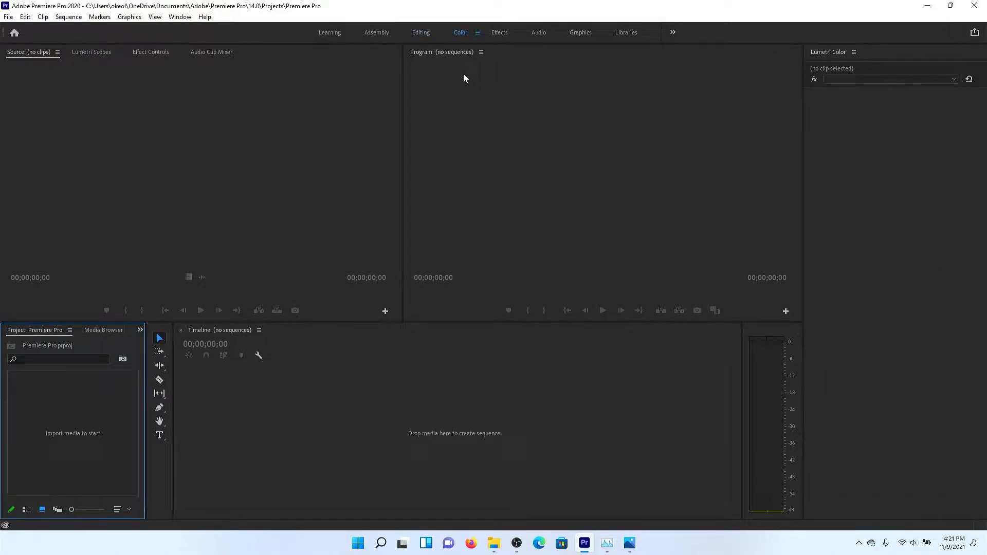
click(497, 33)
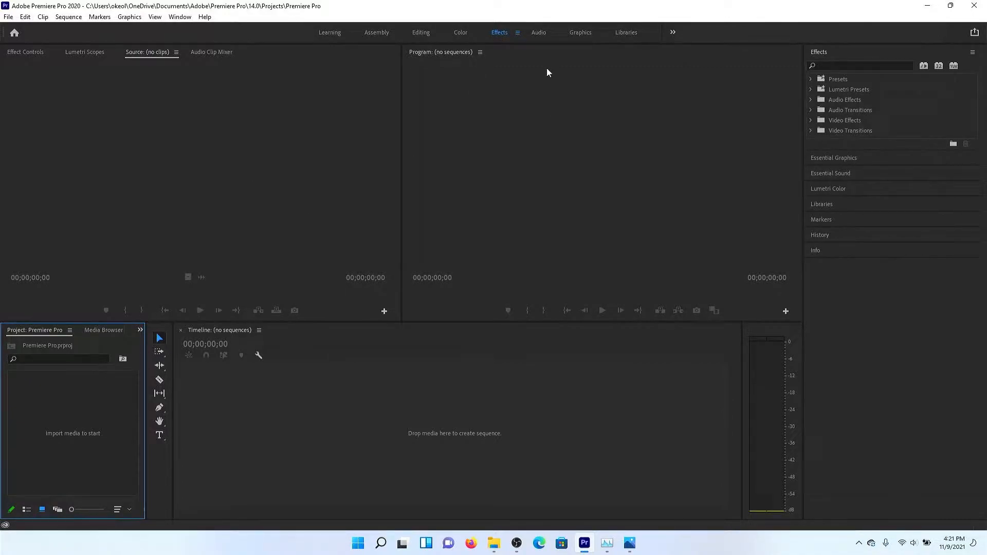
click(538, 32)
click(581, 33)
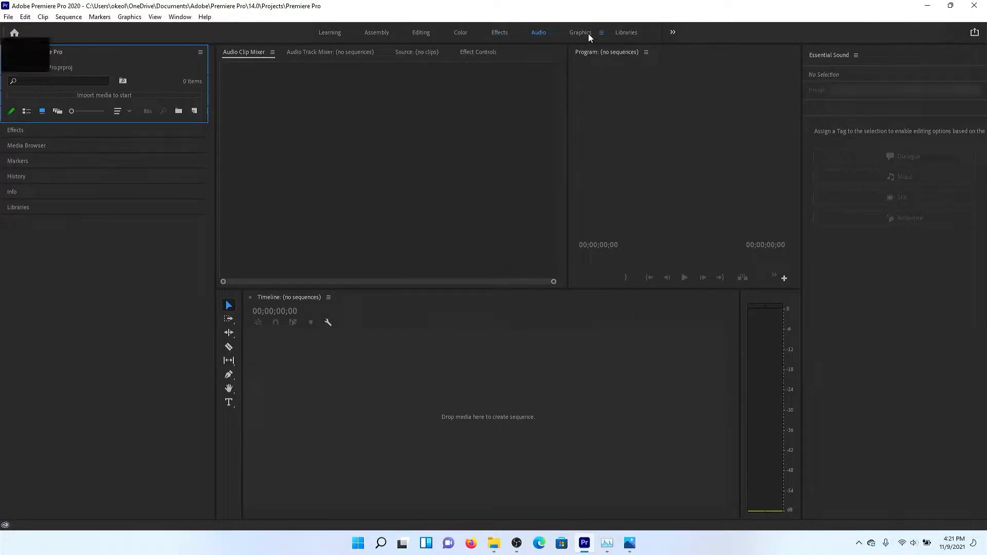
click(626, 32)
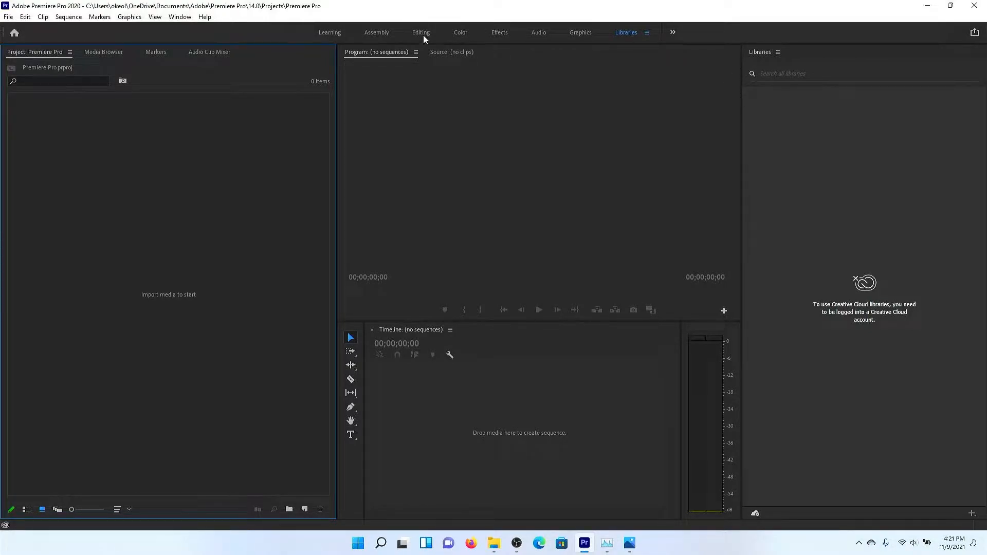
click(383, 34)
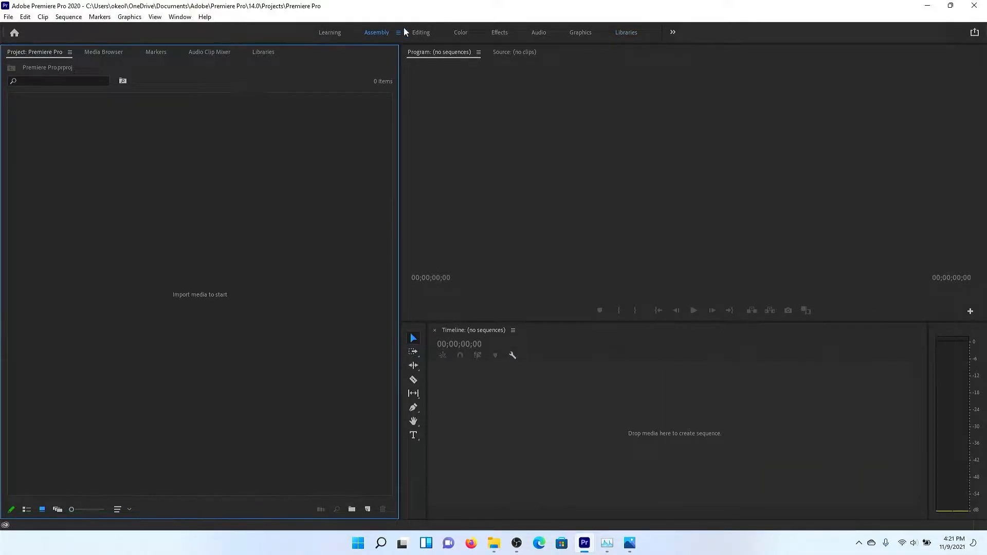
Step: Switch to File Explorer to look at the clips in the Stock Videos folder, and return to Premiere Pro
mouse_move(502, 545)
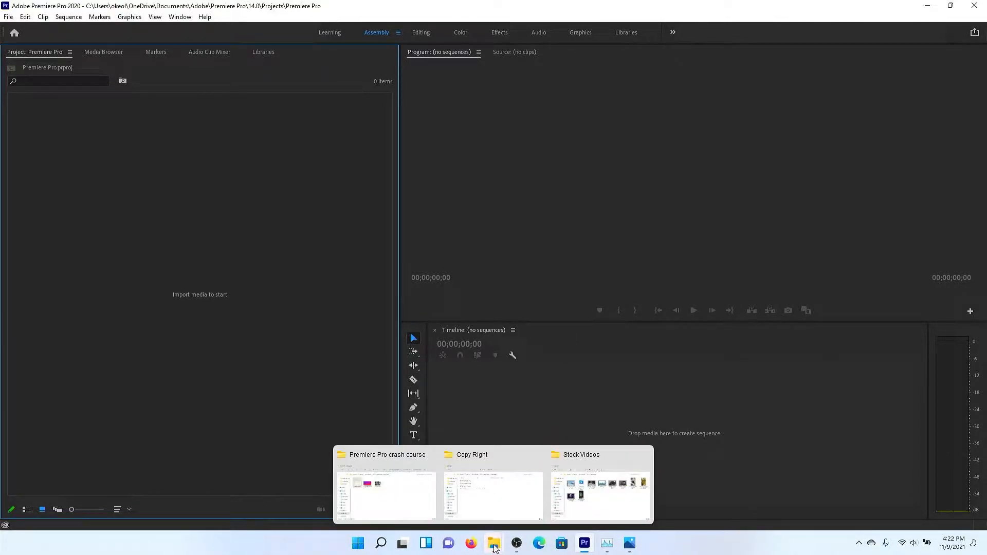
click(585, 511)
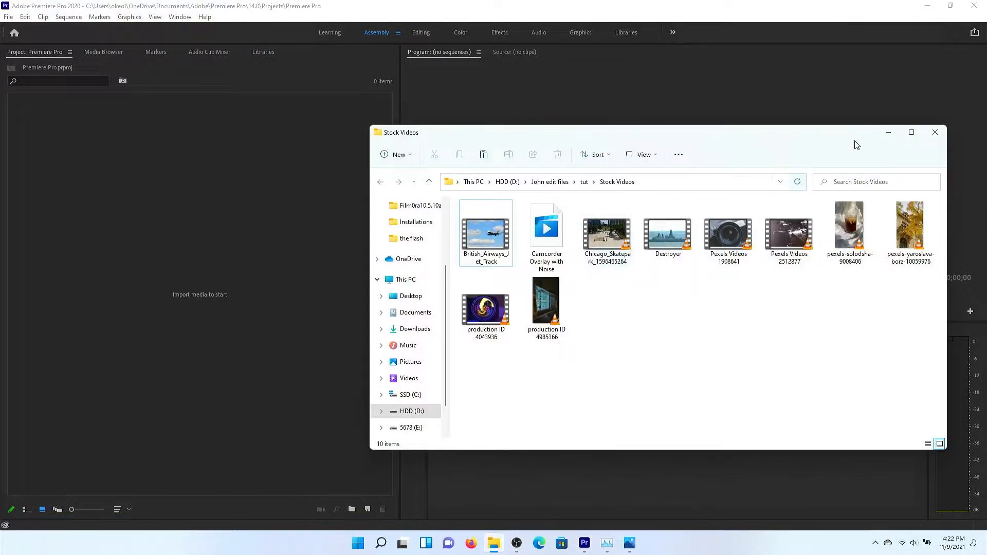
click(489, 242)
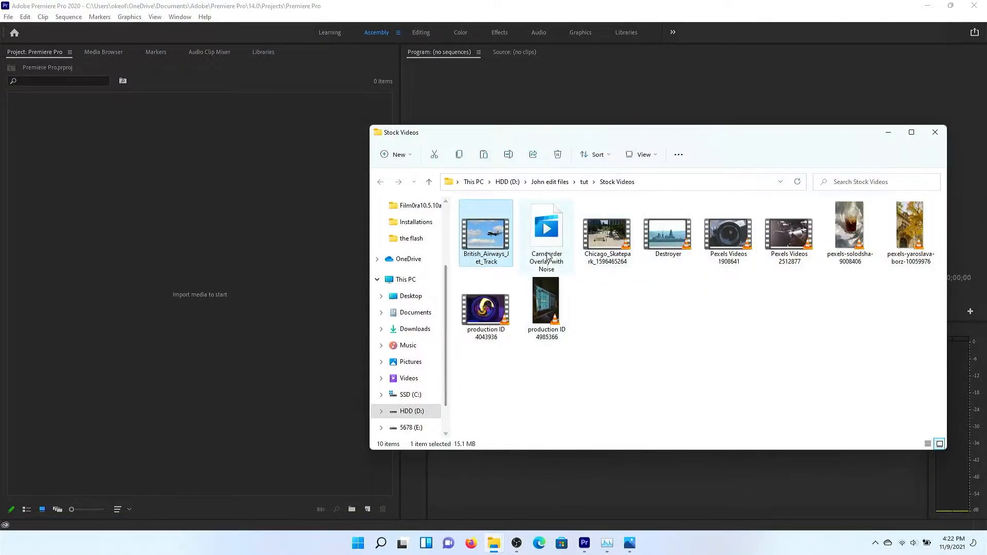
click(211, 204)
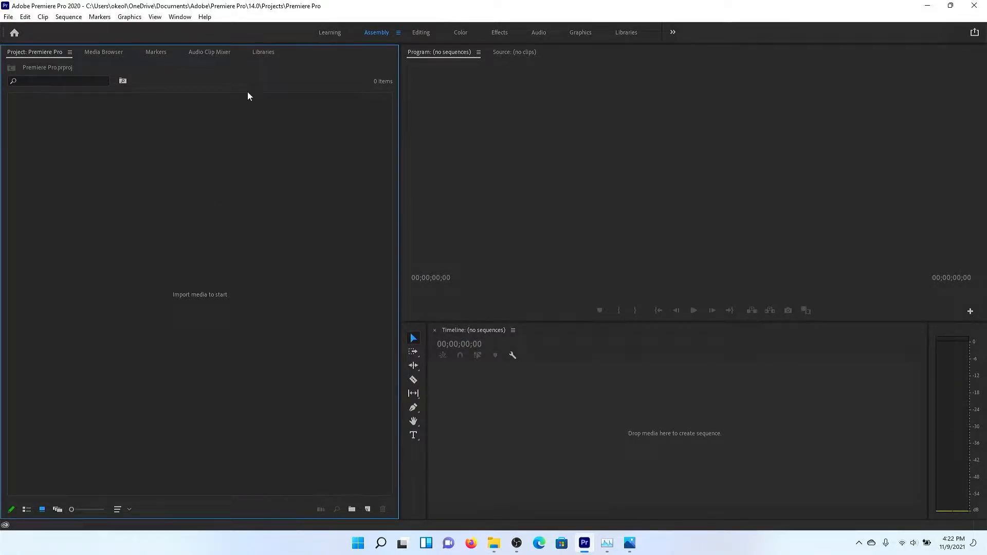
double_click(204, 237)
scroll(54, 205, down, 5)
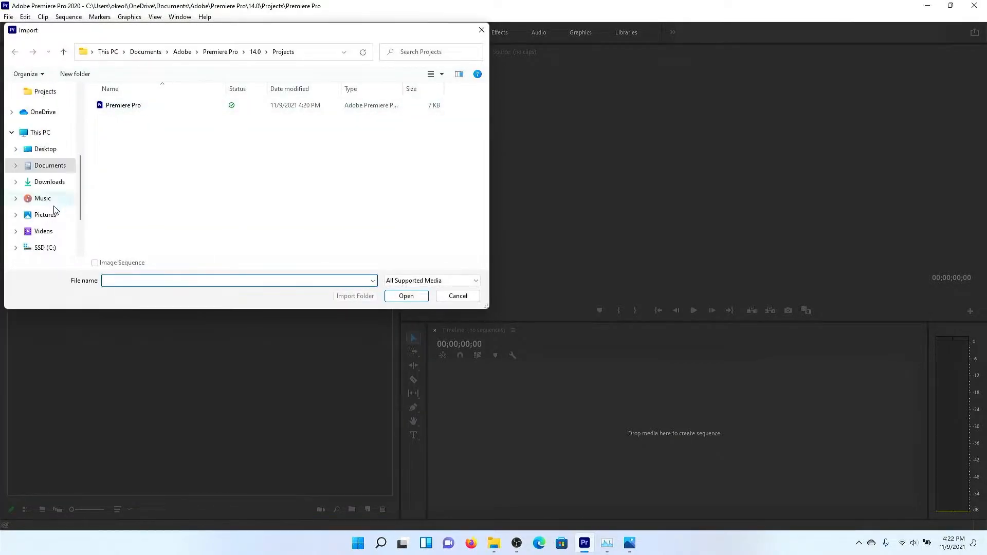
click(60, 191)
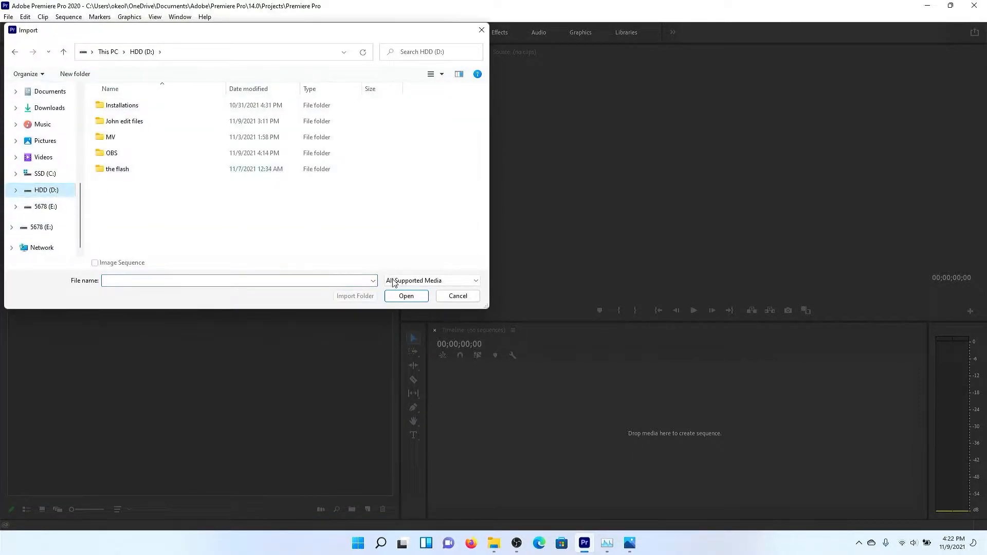
click(458, 296)
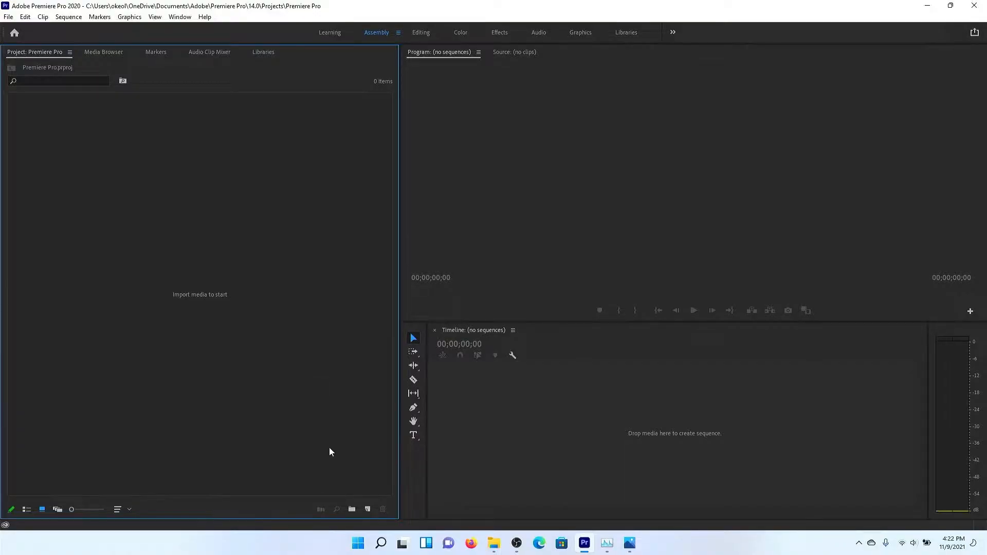
Step: Create two bins named Footages and Music in the project
click(352, 509)
text(Footages)
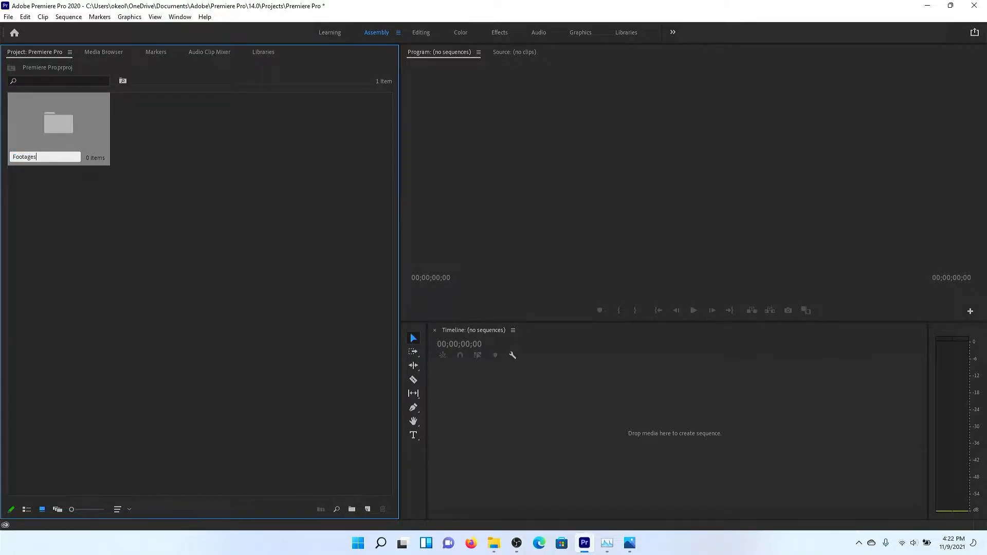
click(351, 509)
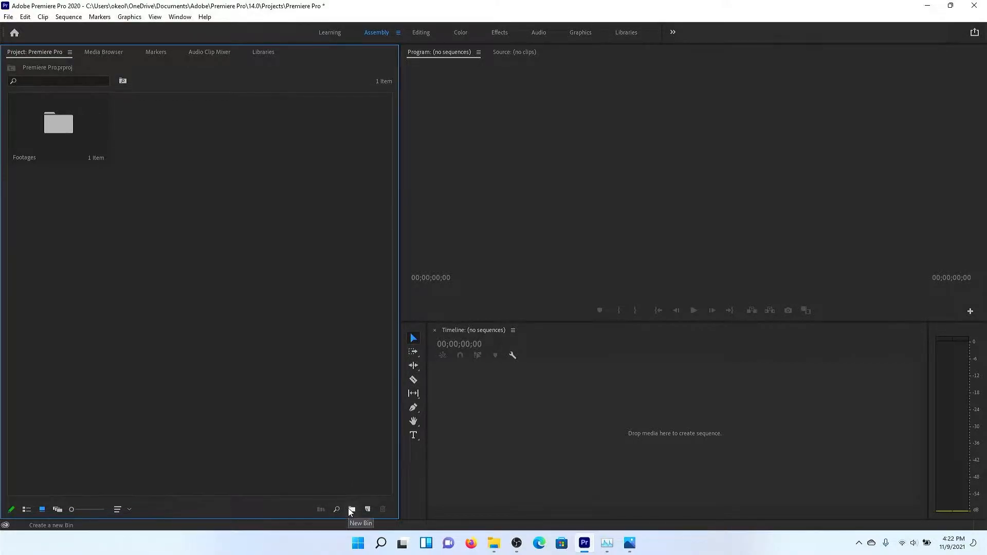
click(352, 509)
text(Music)
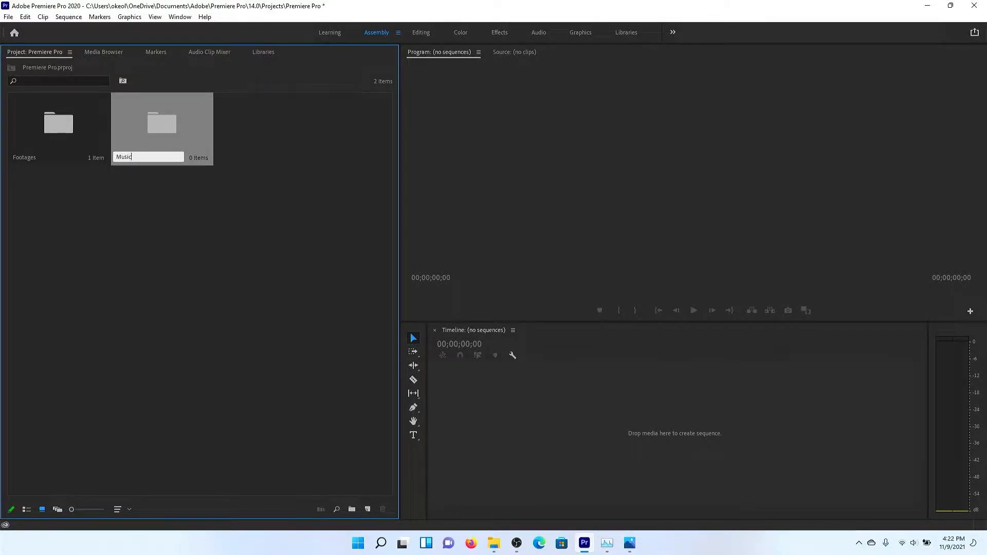
key(Return)
click(196, 333)
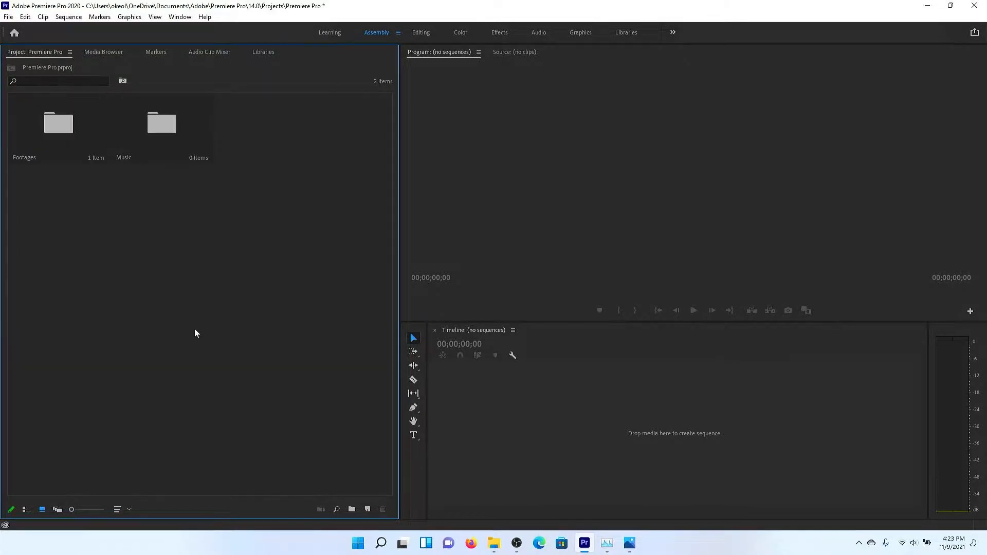
Step: Add a third bin named Images beside the Music bin
click(351, 509)
text(Im)
key(BackSpace)
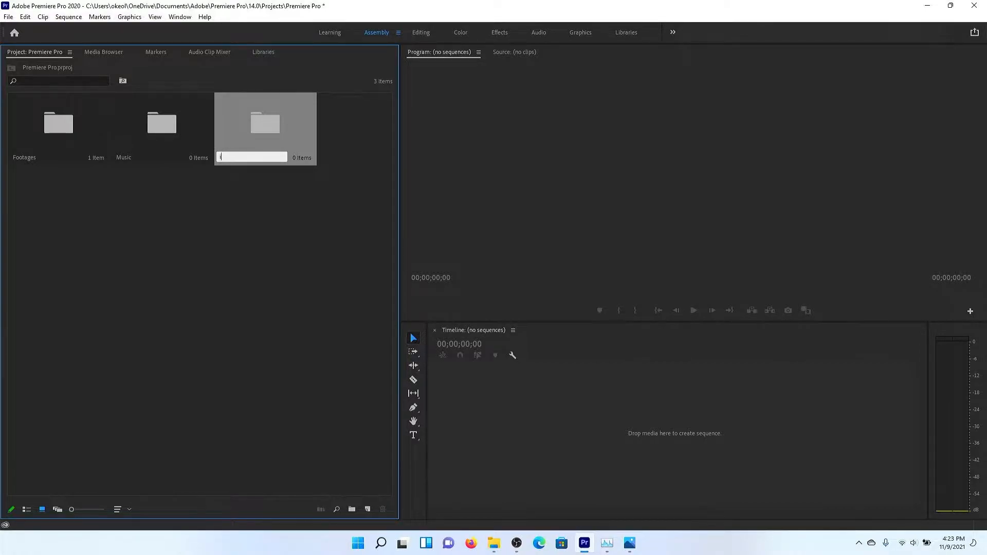
text(image)
key(BackSpace)
text(Images)
key(Tab)
click(297, 378)
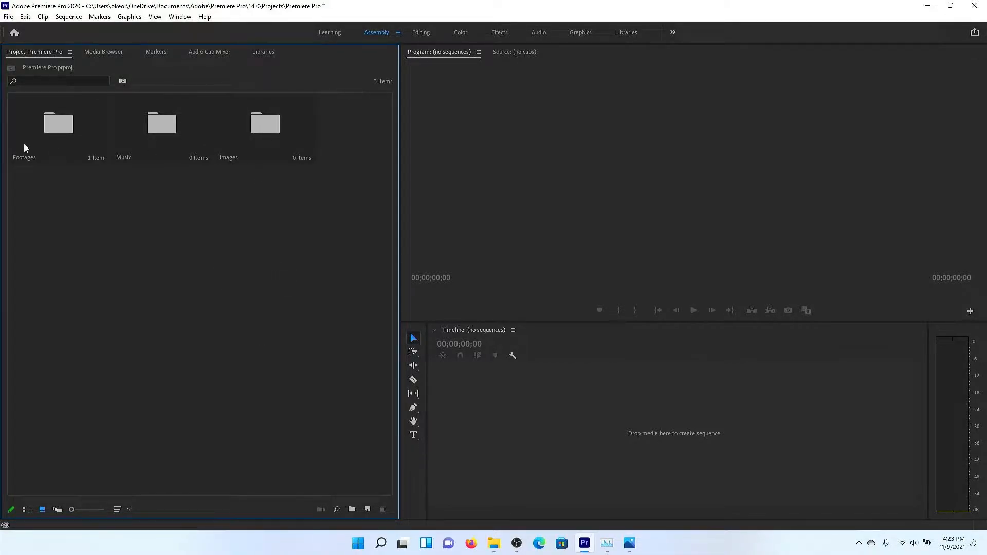
Step: Open the Footages bin and delete the stray nested bin inside it
double_click(80, 135)
click(85, 131)
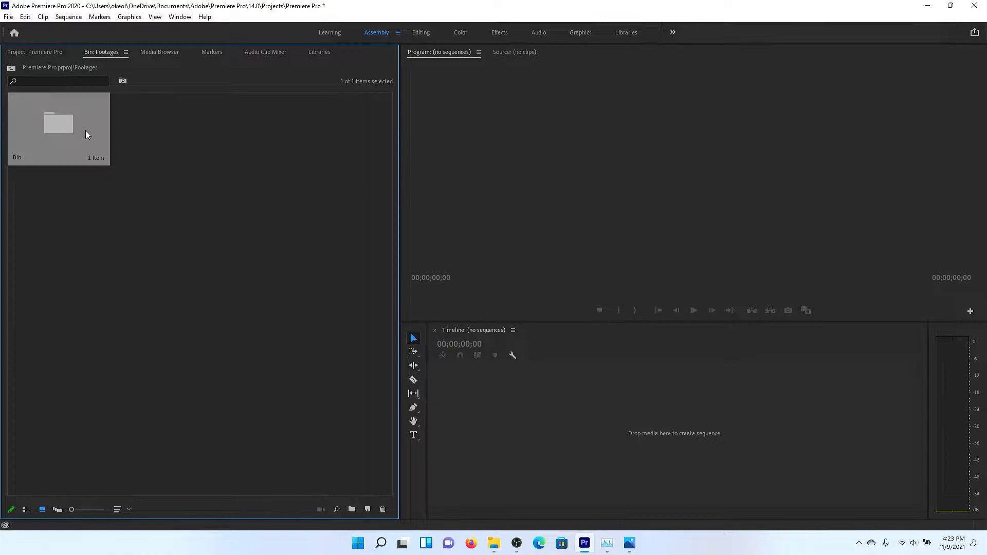
key(Delete)
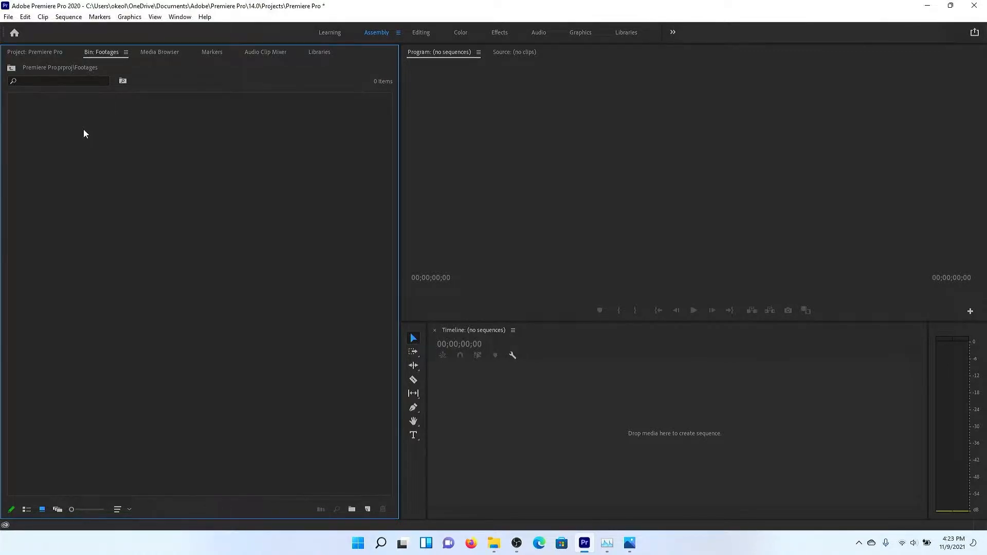
Step: Import all ten clips from the Stock Videos folder in File Explorer into the Footages bin
click(11, 68)
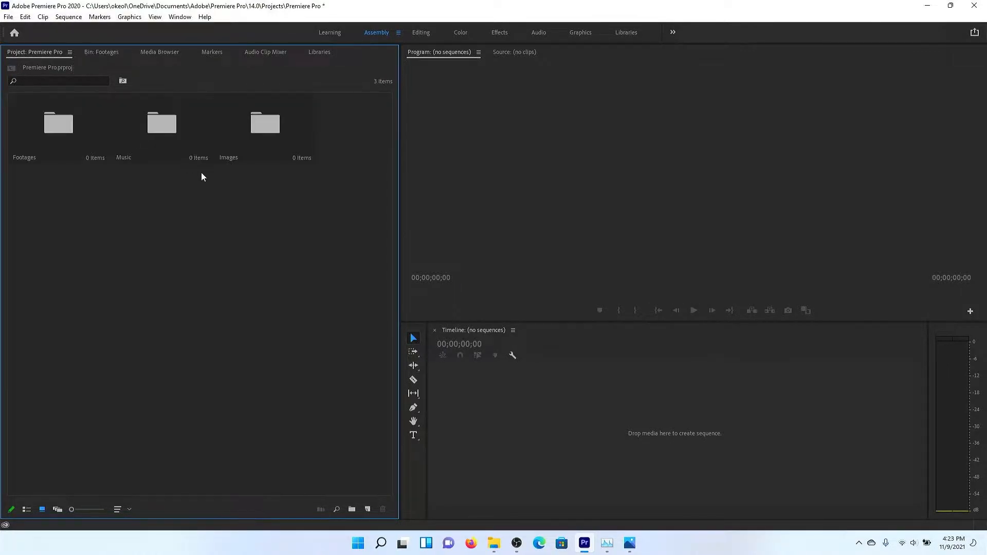
double_click(78, 133)
mouse_move(495, 544)
click(583, 494)
drag(477, 395, 904, 230)
drag(480, 252, 162, 211)
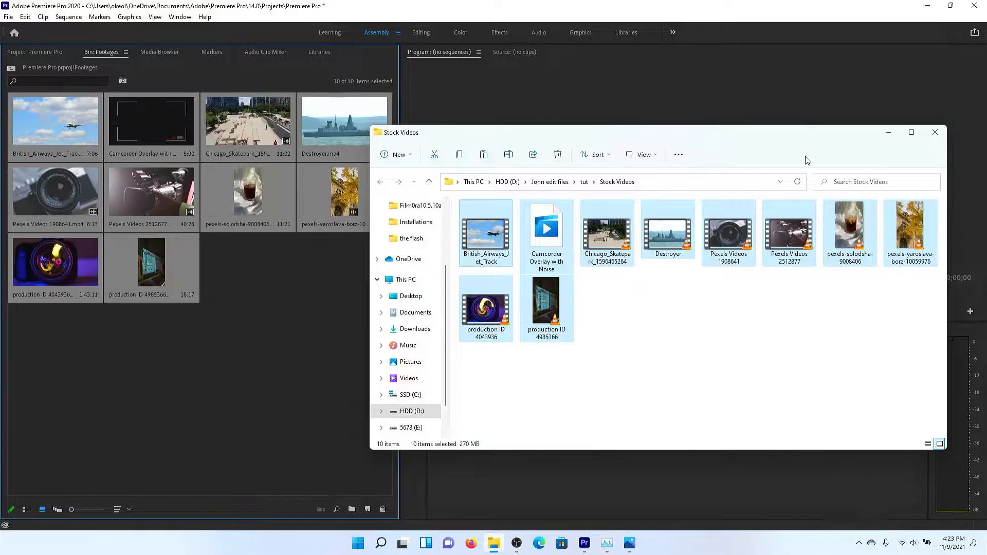
click(881, 133)
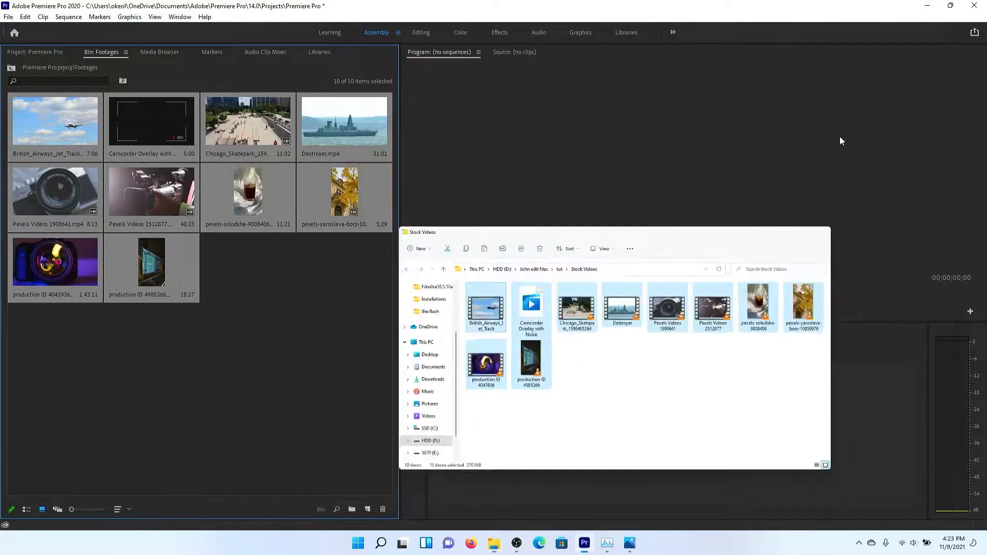
click(289, 316)
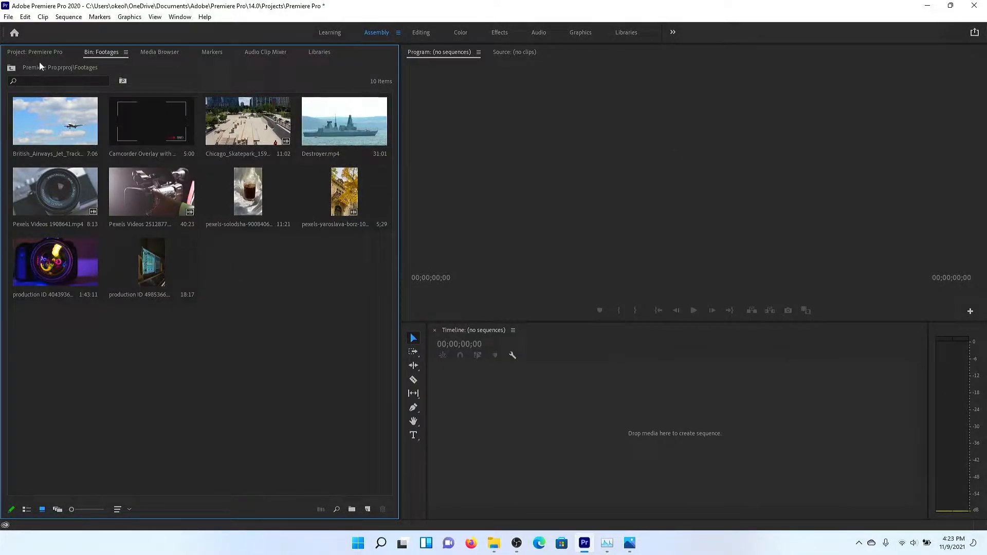
Step: Import the rexlambo-abyss track from the Copy Right folder in File Explorer into the Music bin
click(11, 68)
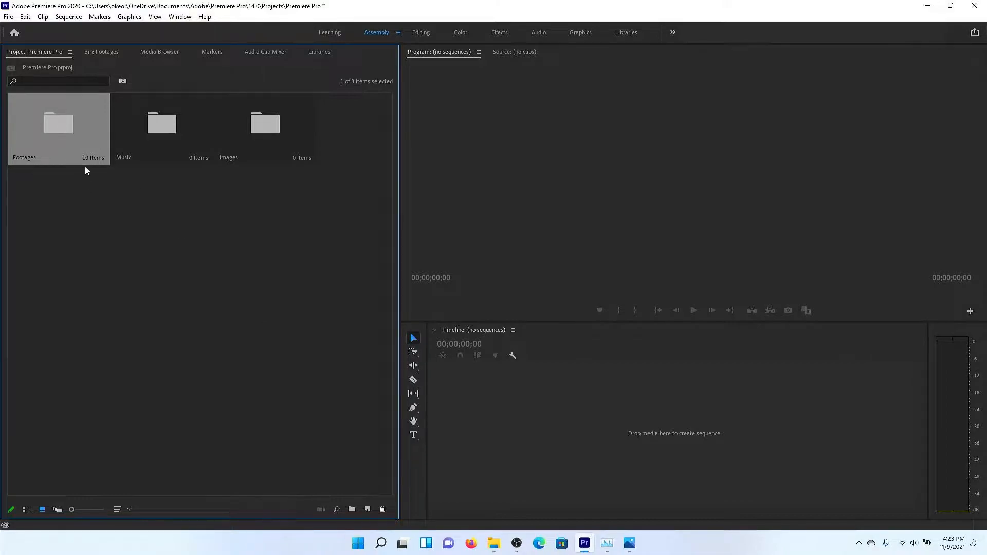
double_click(181, 128)
mouse_move(492, 548)
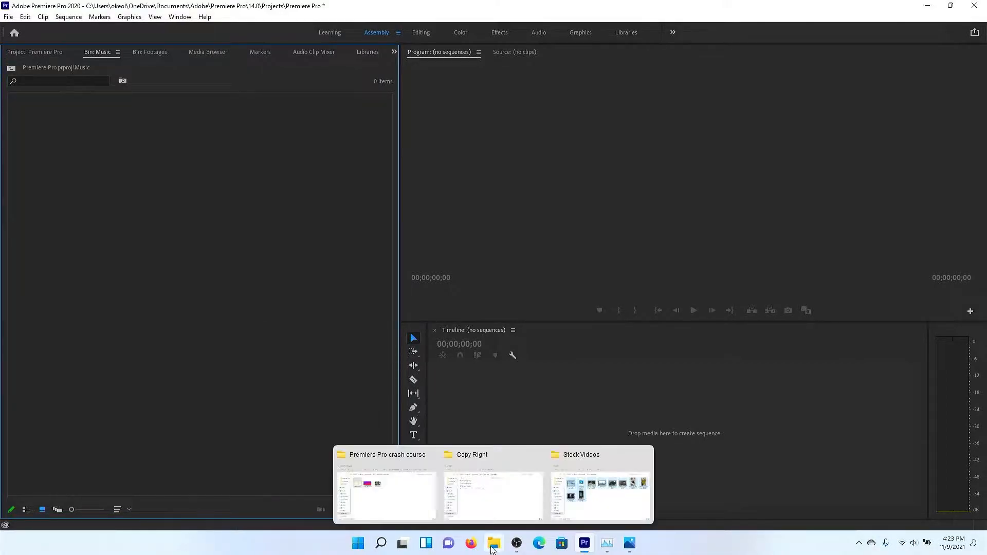
click(462, 501)
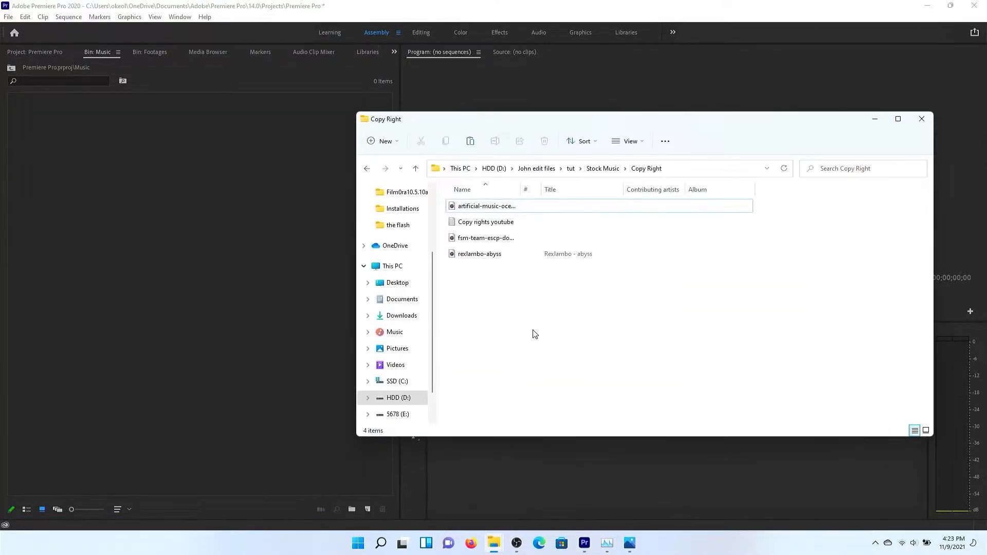
click(503, 209)
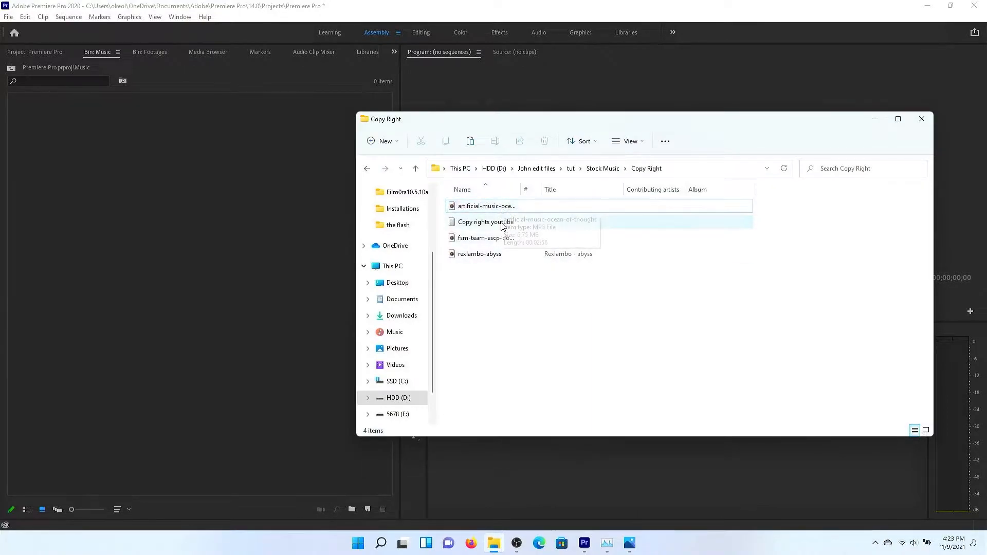
drag(501, 254, 193, 244)
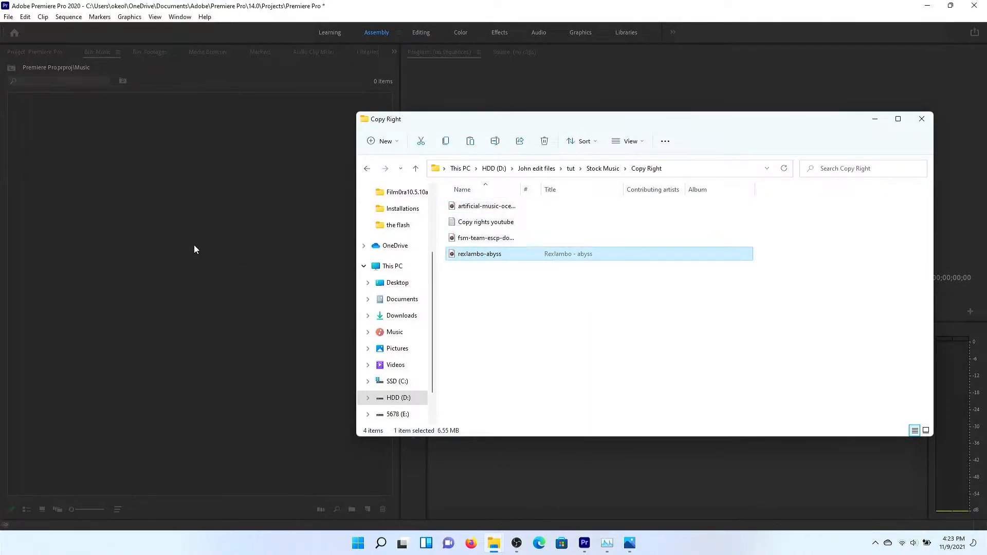
click(874, 121)
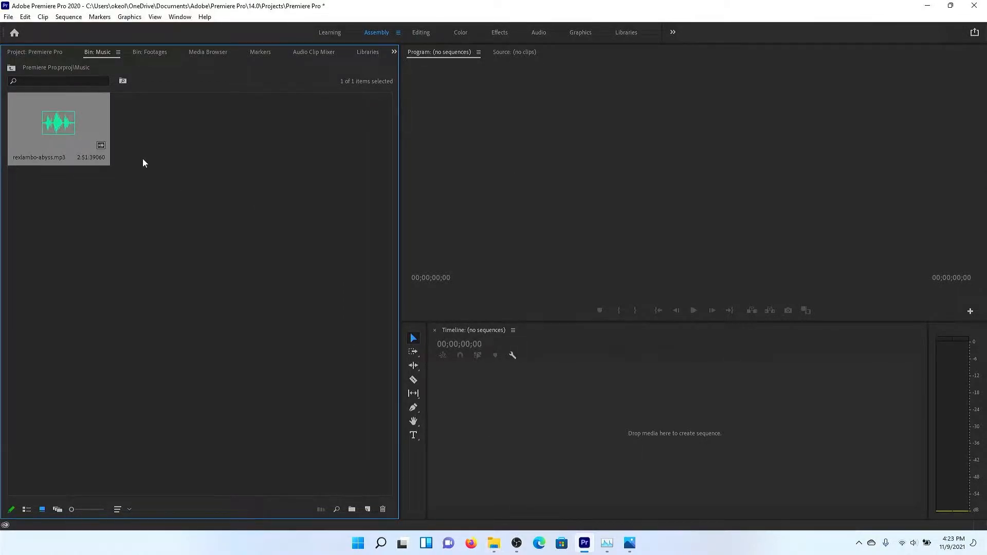
Step: Import Copy of jstar1 and jstar2 from the tut folder into the Images bin, and return to the project's top level
click(14, 69)
double_click(237, 139)
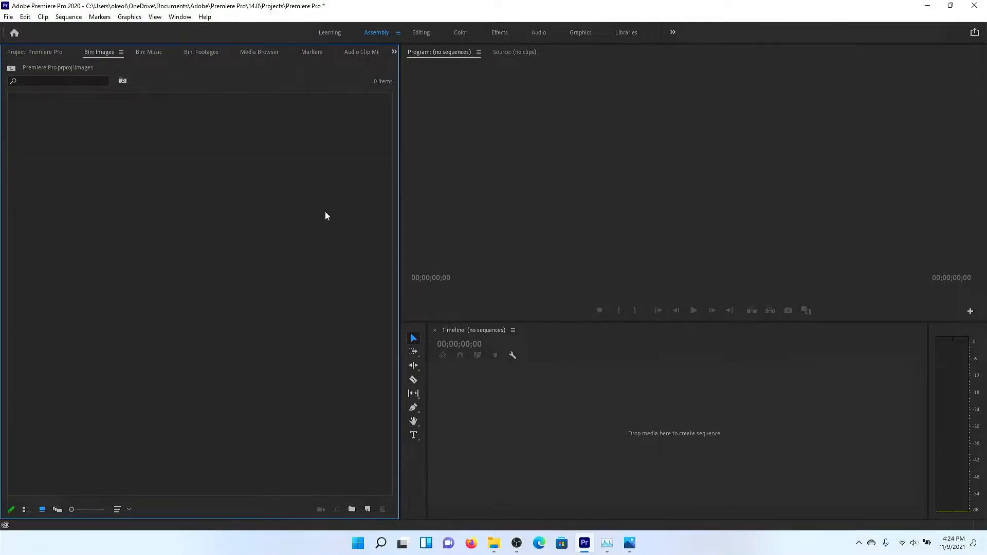
mouse_move(500, 549)
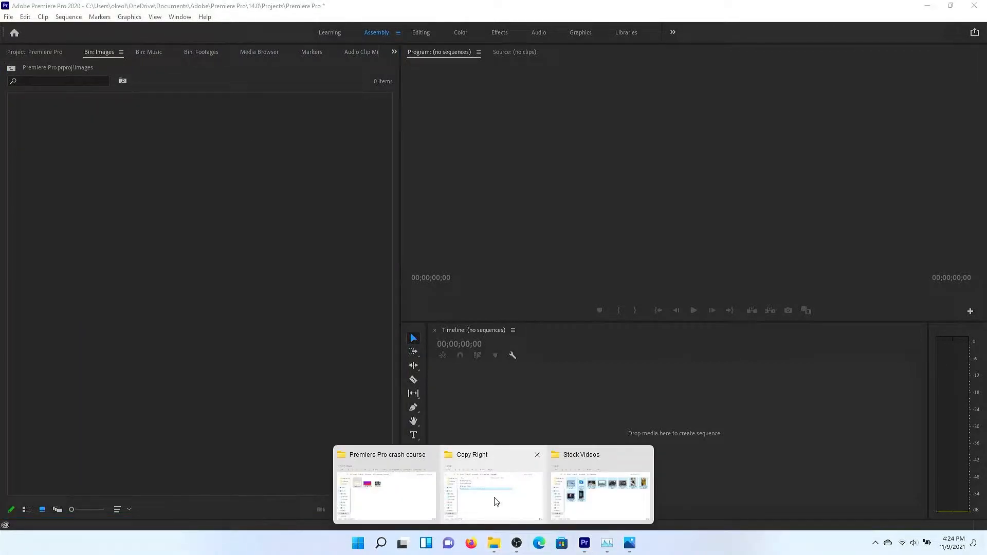
click(386, 494)
click(544, 142)
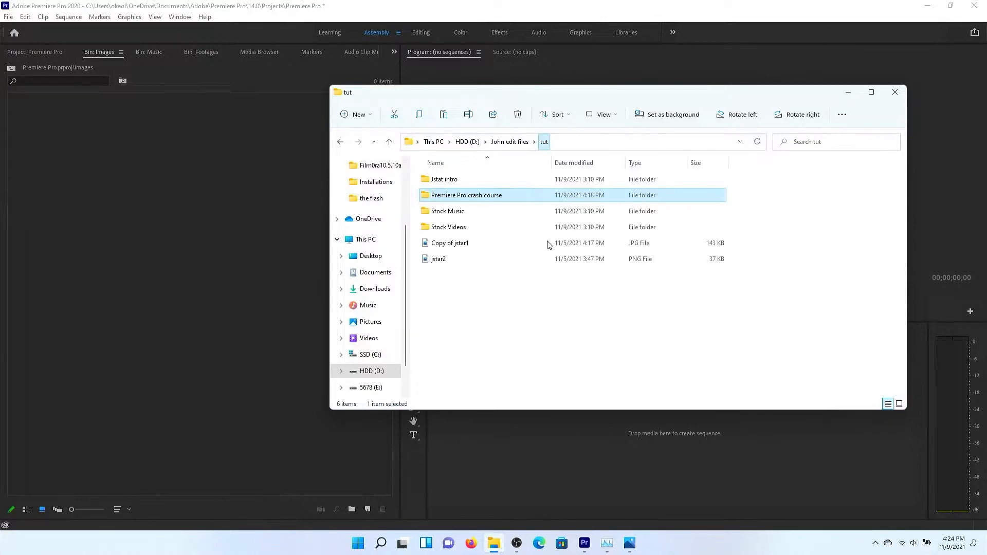
drag(505, 288, 129, 226)
click(849, 92)
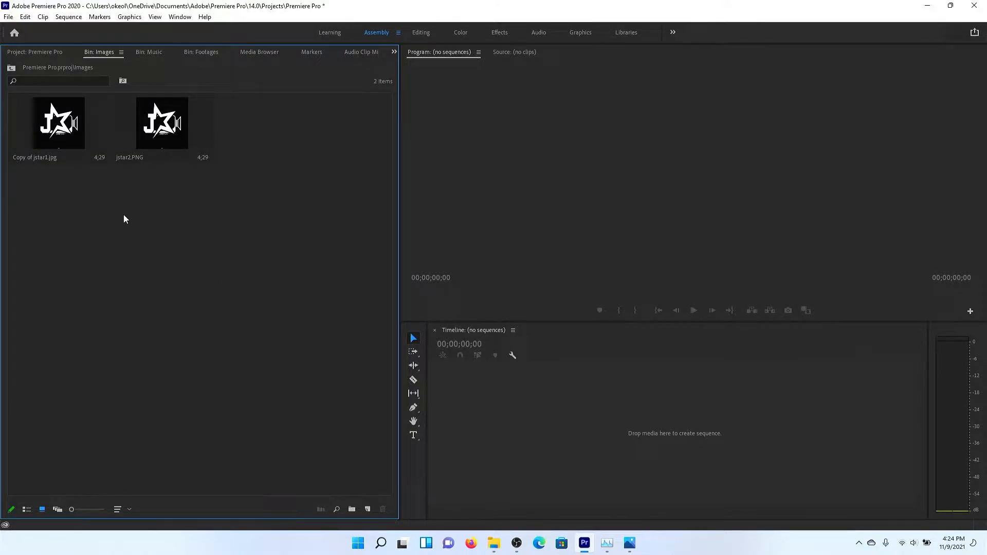
click(13, 70)
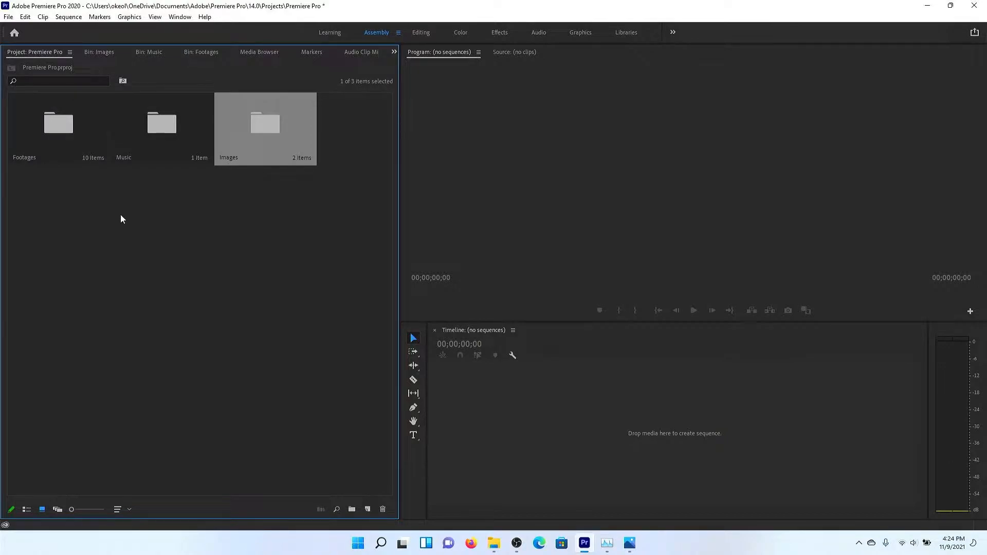
click(206, 251)
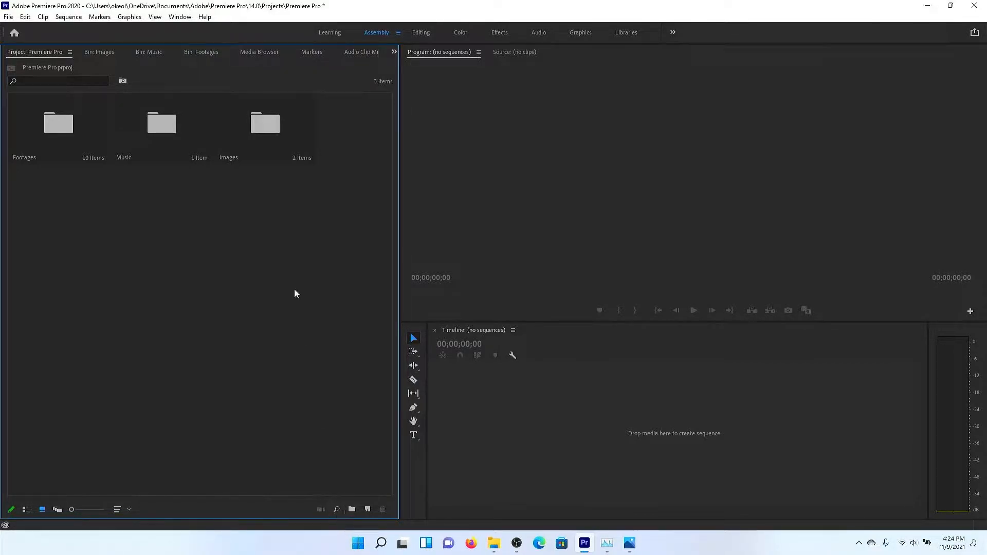
Step: Start a new sequence and choose the AVCHD 1080p60 preset from the AVCHD 1080p group
click(367, 510)
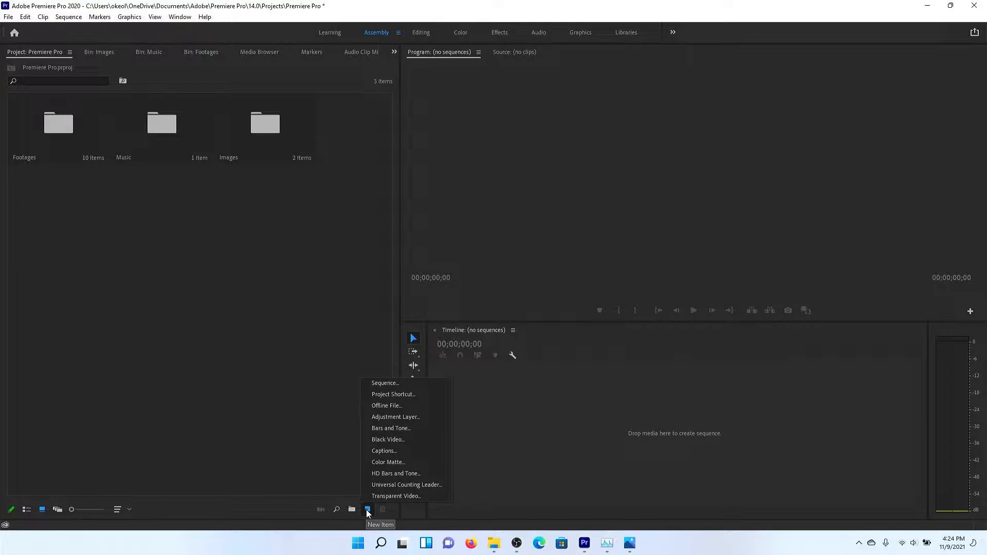
click(391, 384)
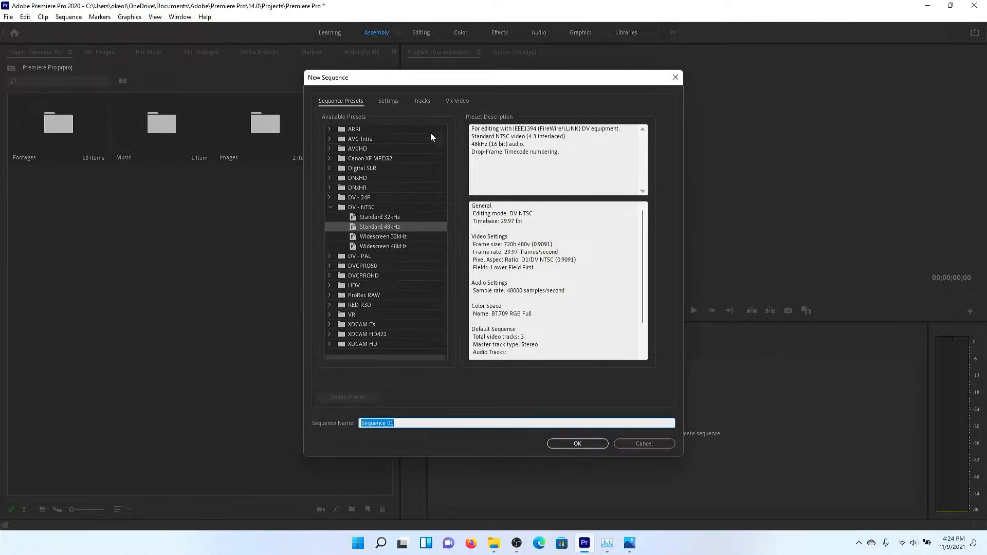
click(330, 207)
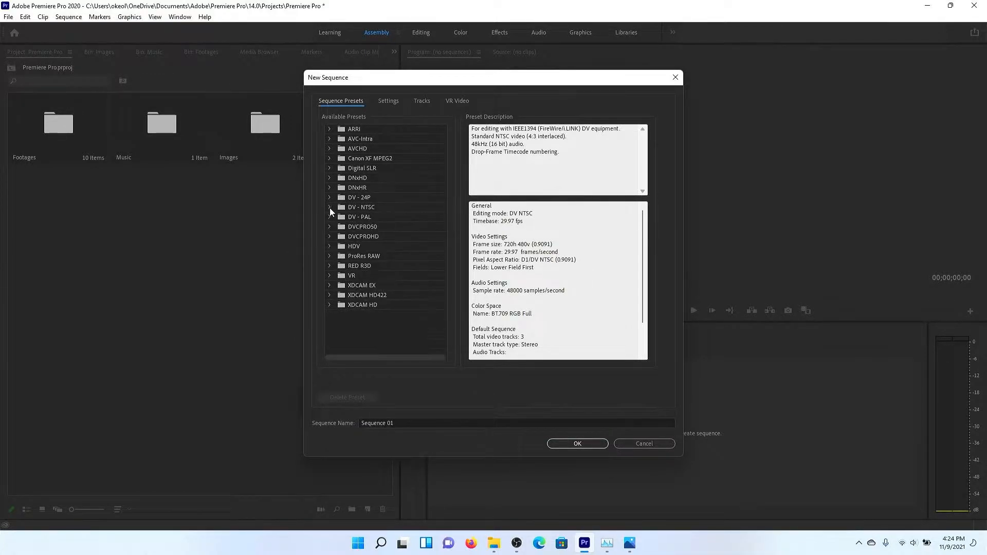
click(329, 149)
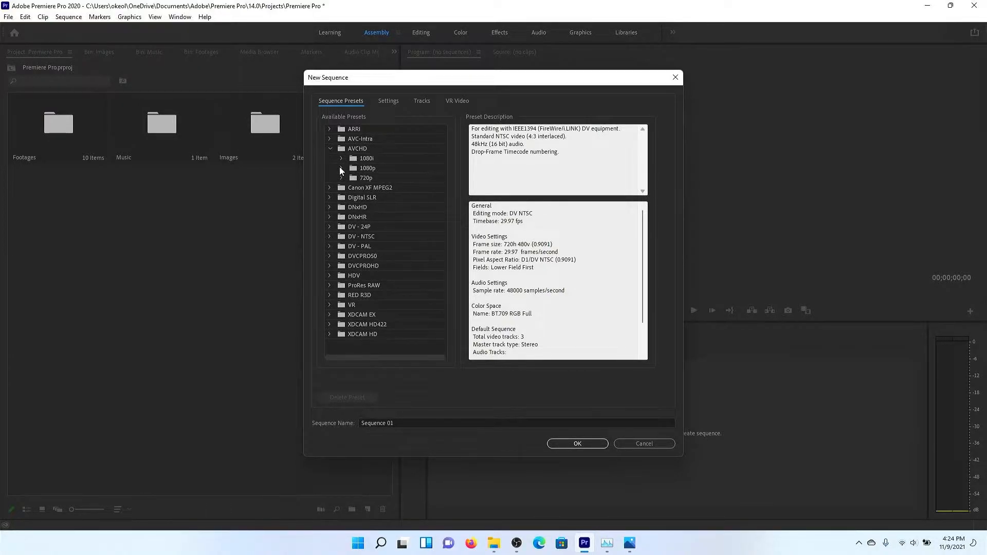
click(341, 168)
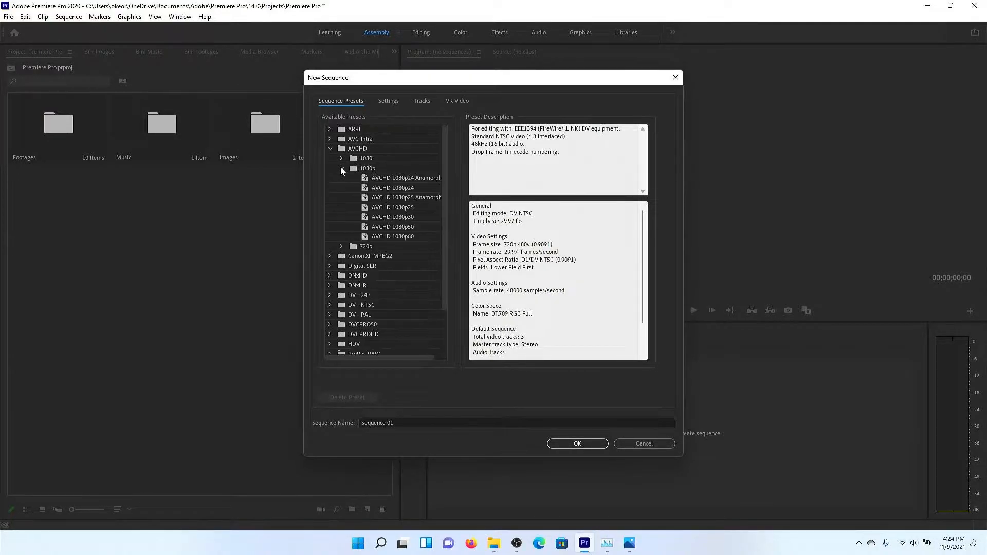
click(402, 238)
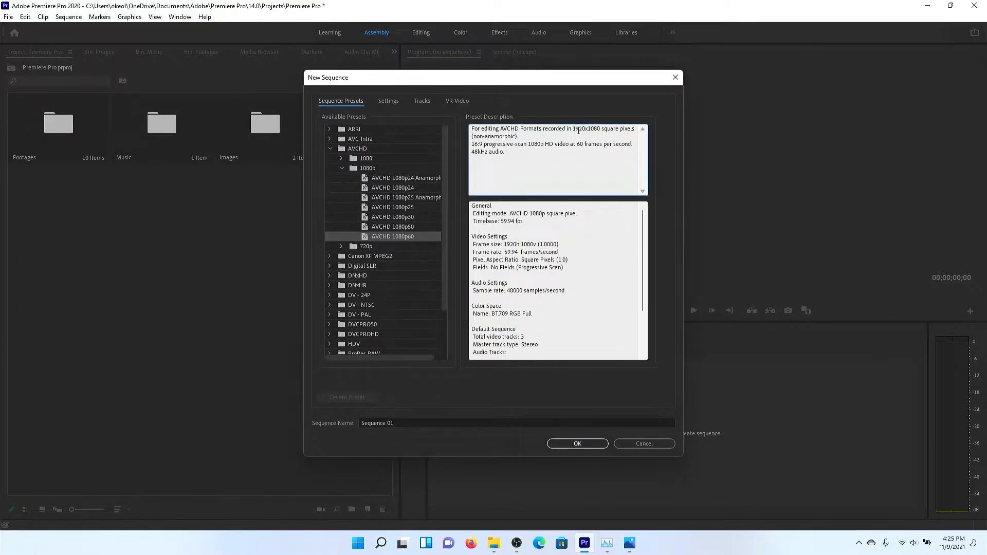
Step: Examine the frame size and aspect ratio in the preset description, check the sequence settings, and switch to the image viewer
drag(576, 130, 601, 131)
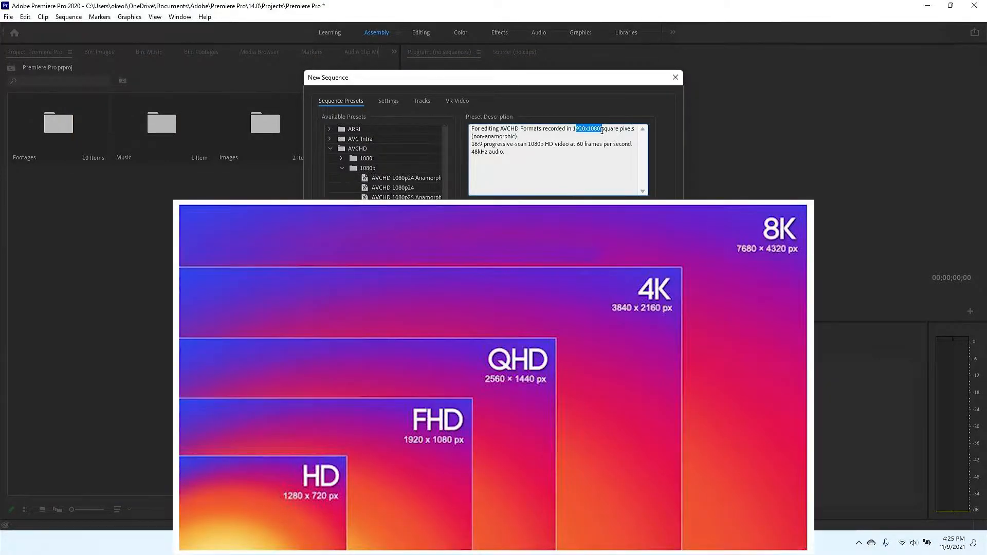
click(591, 131)
drag(529, 148, 590, 144)
click(590, 144)
click(389, 102)
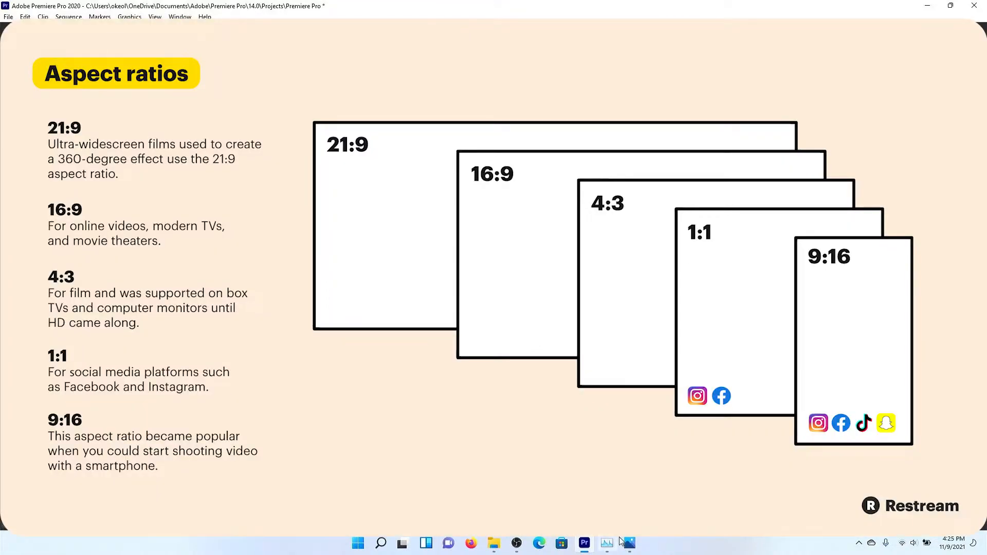
click(630, 545)
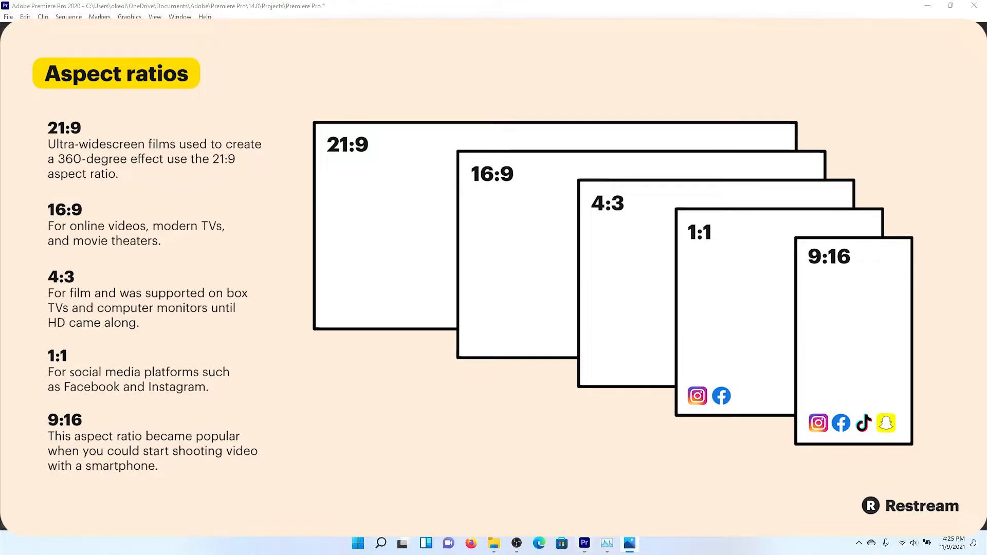
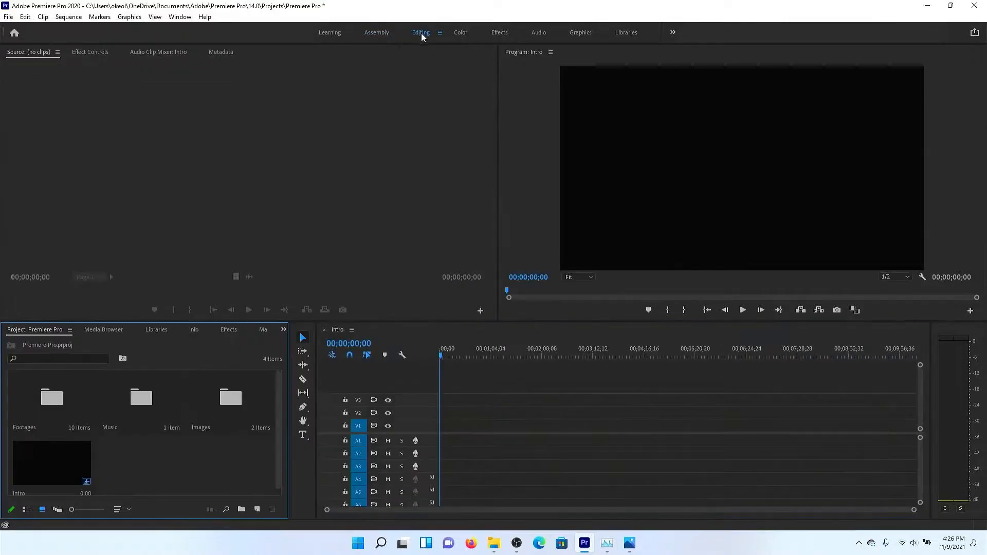
Step: Save the project and make the Intro timeline active
key(ctrl+s)
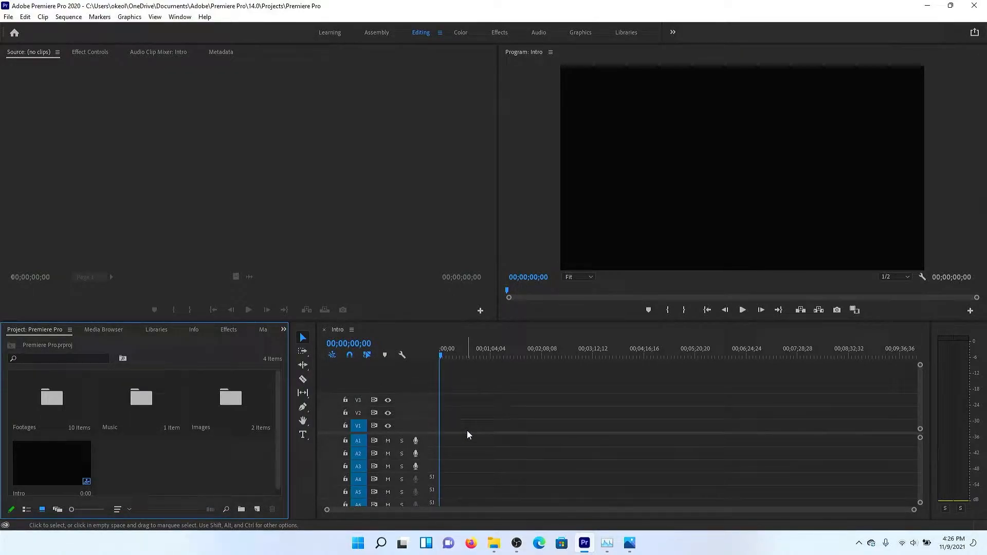
click(480, 404)
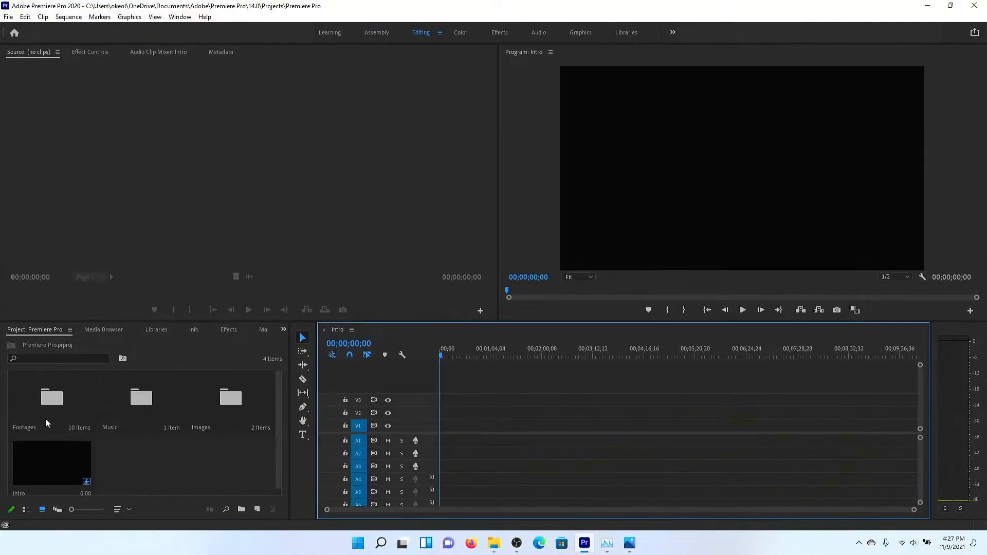
Step: Look through the Source monitor, Effect Controls, Audio Clip Mixer and Metadata panels, and focus the Program monitor
click(274, 132)
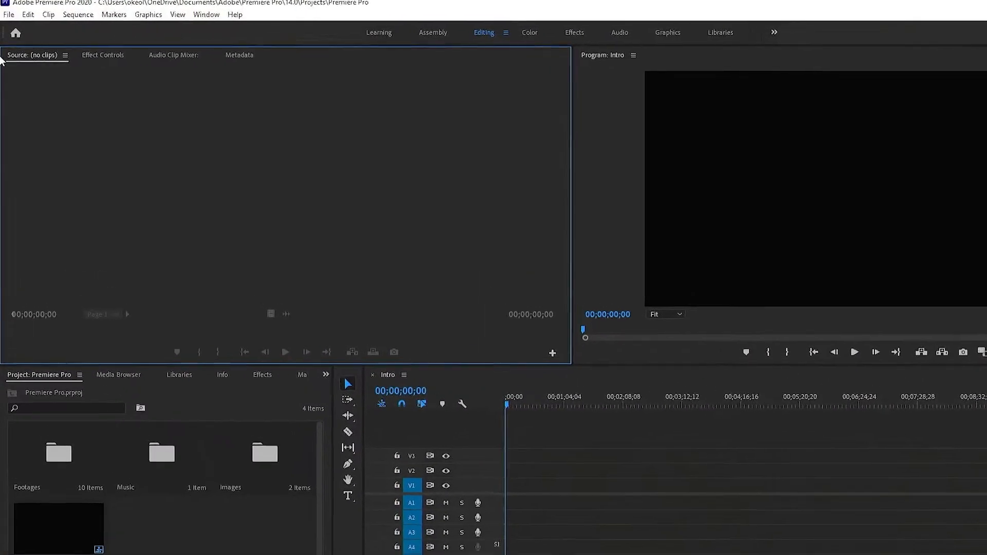
click(103, 57)
click(177, 56)
click(218, 57)
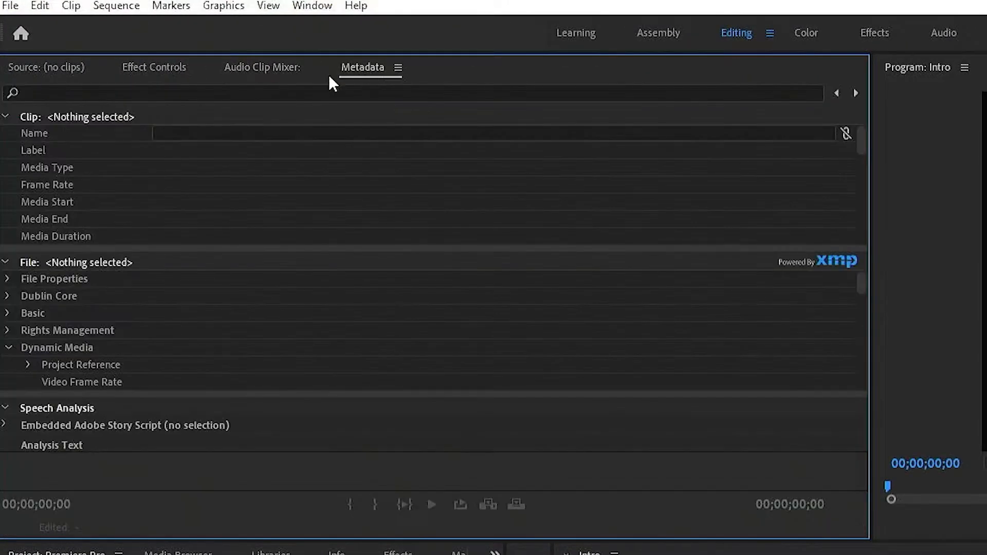
click(57, 69)
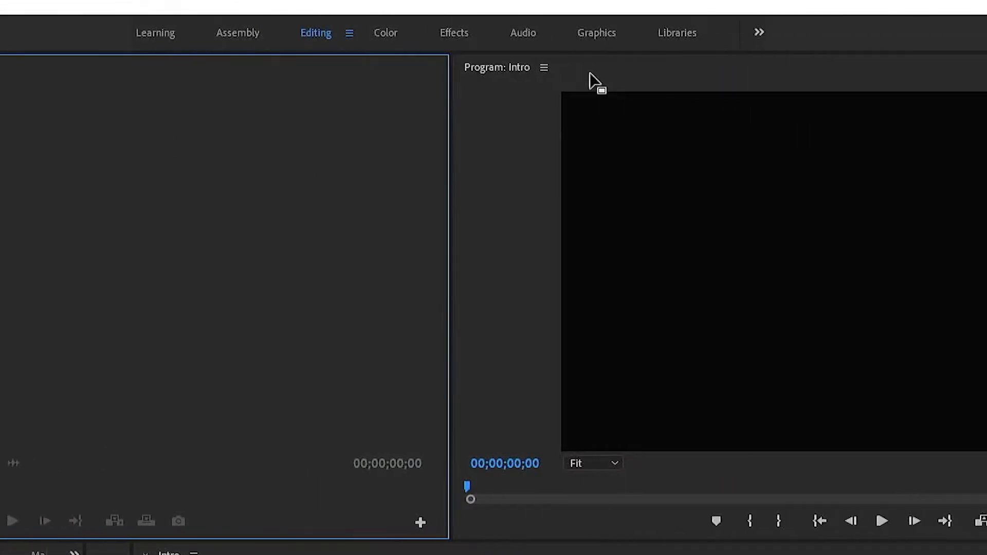
click(590, 75)
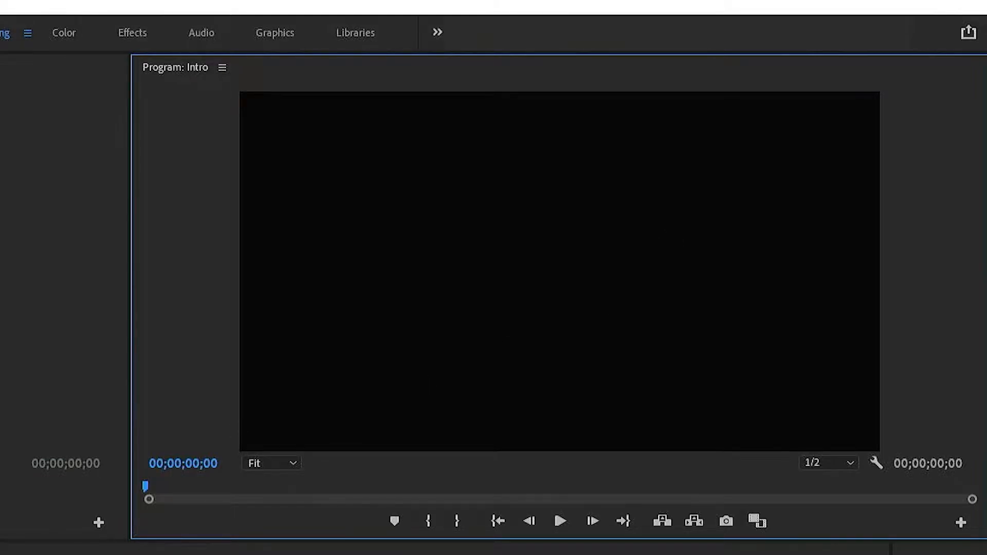
Step: Open the Footages bin, browse its clips and select the purple-lit camera lens clip
double_click(30, 404)
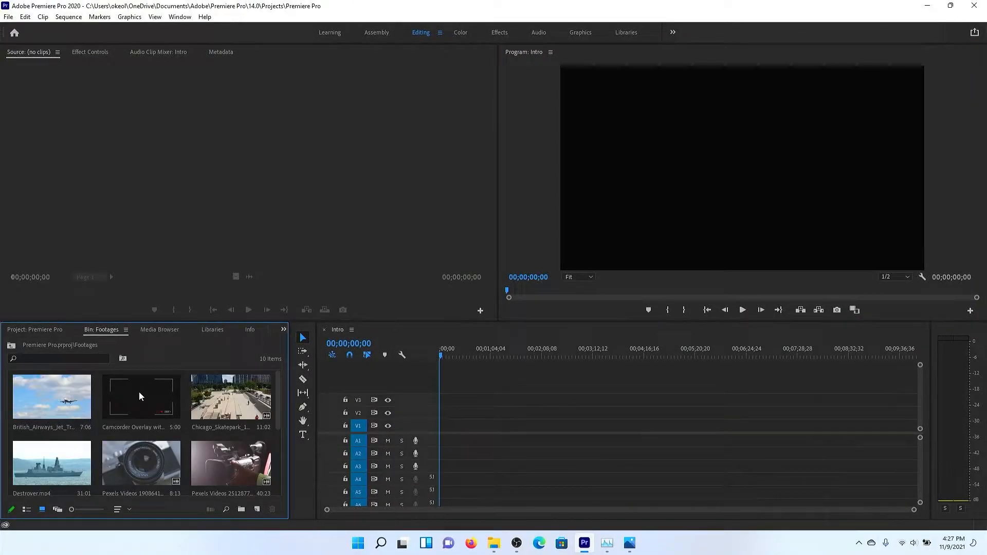
scroll(139, 396, down, 4)
scroll(226, 397, up, 4)
click(138, 462)
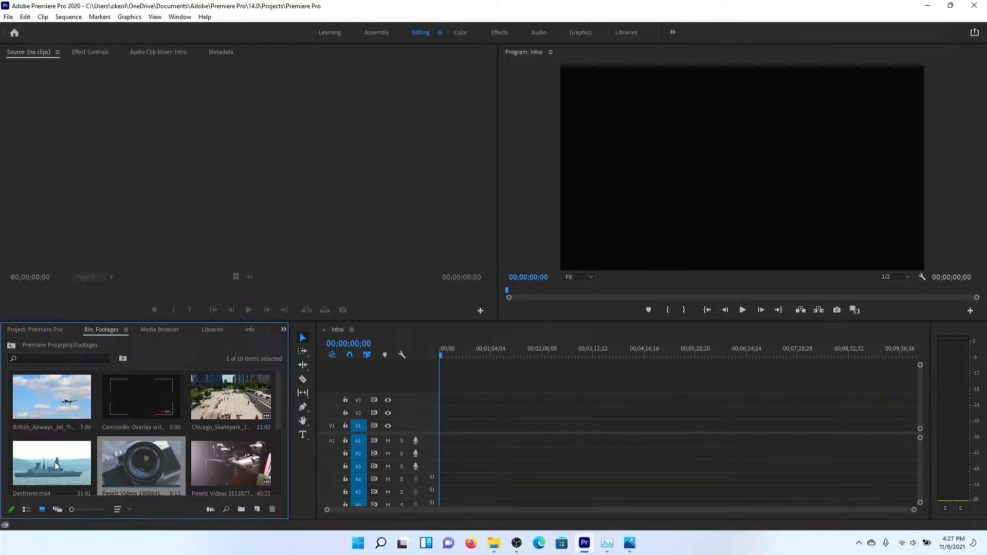
scroll(57, 466, down, 4)
click(222, 401)
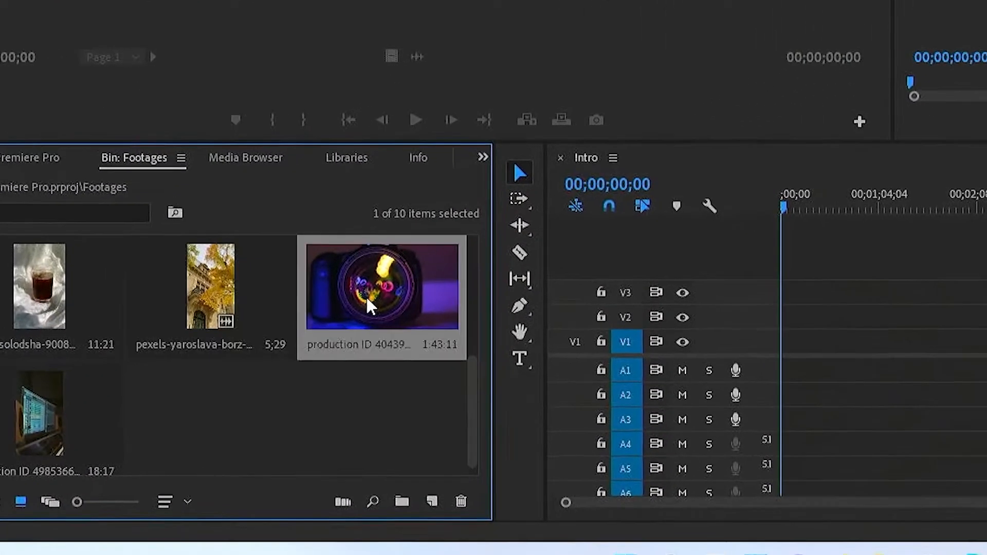
Step: Browse the project's Music and Images bins, and return to the Music bin to select the rexlambo-abyss.mp3 track
click(90, 425)
click(26, 158)
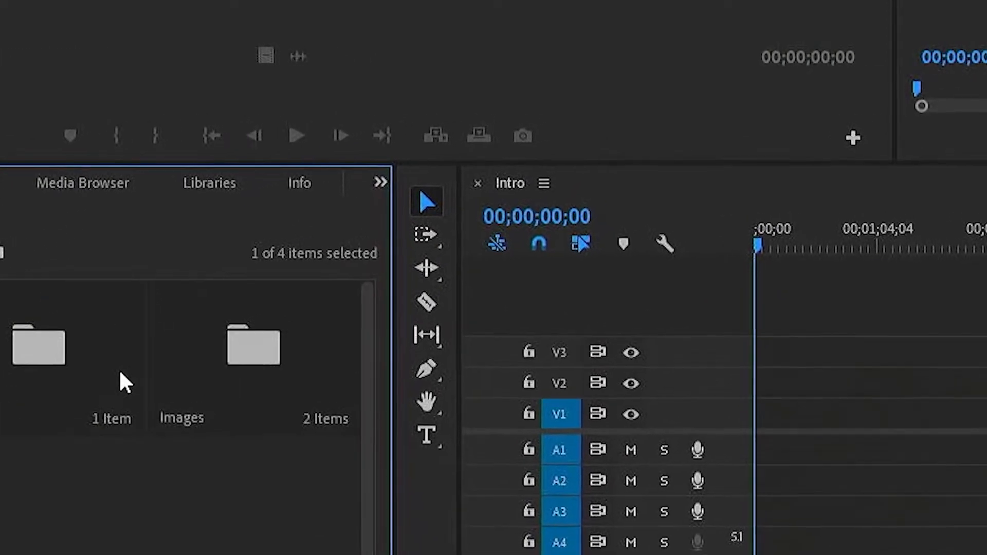
double_click(77, 383)
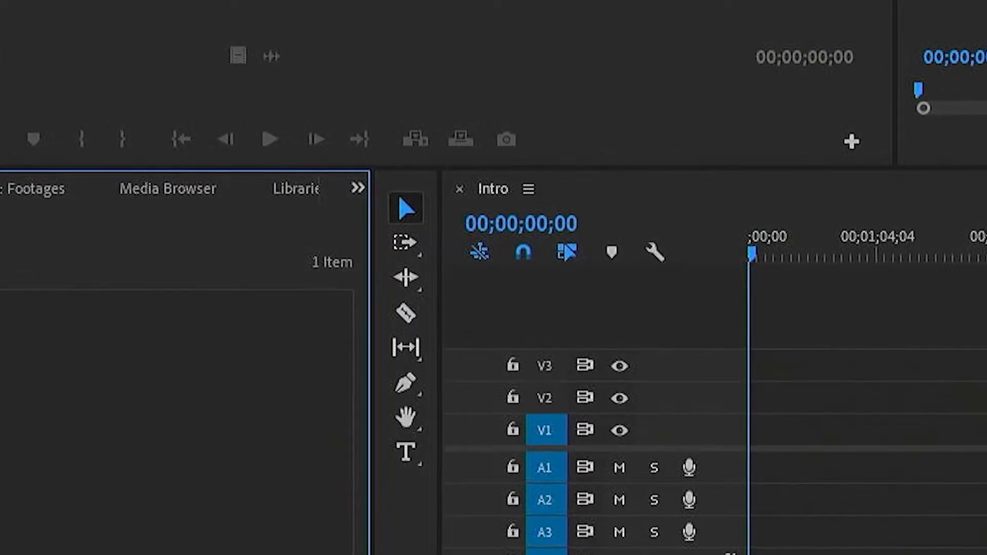
click(2, 189)
double_click(242, 417)
click(2, 185)
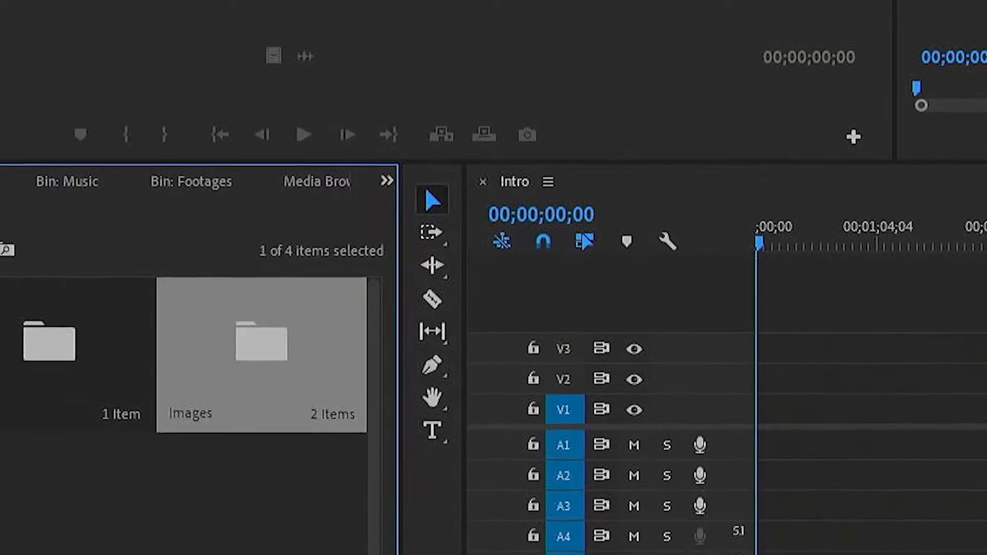
double_click(93, 359)
click(1, 384)
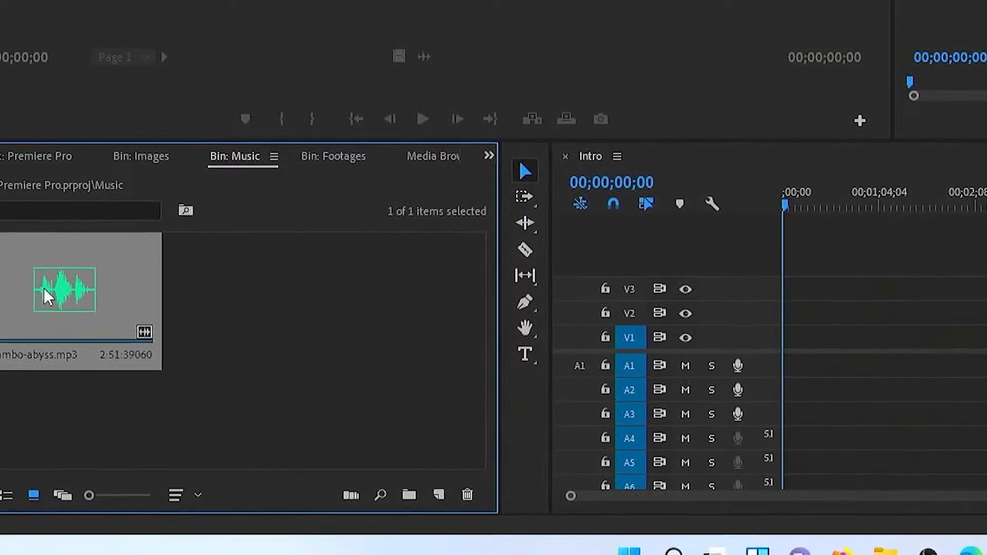
Step: Load rexlambo-abyss.mp3 in the Source monitor and preview it from the beginning and from about 20 seconds in
double_click(47, 297)
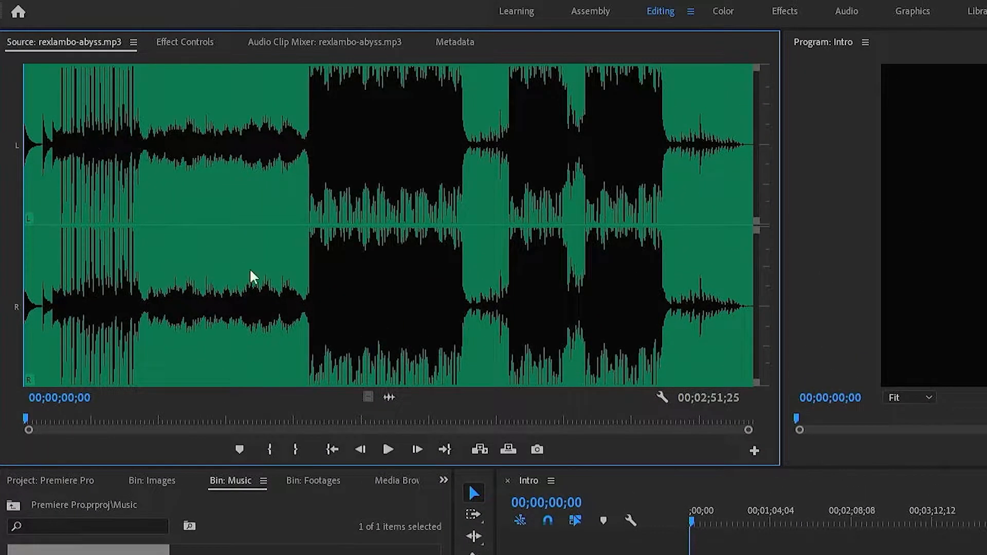
click(387, 450)
click(112, 152)
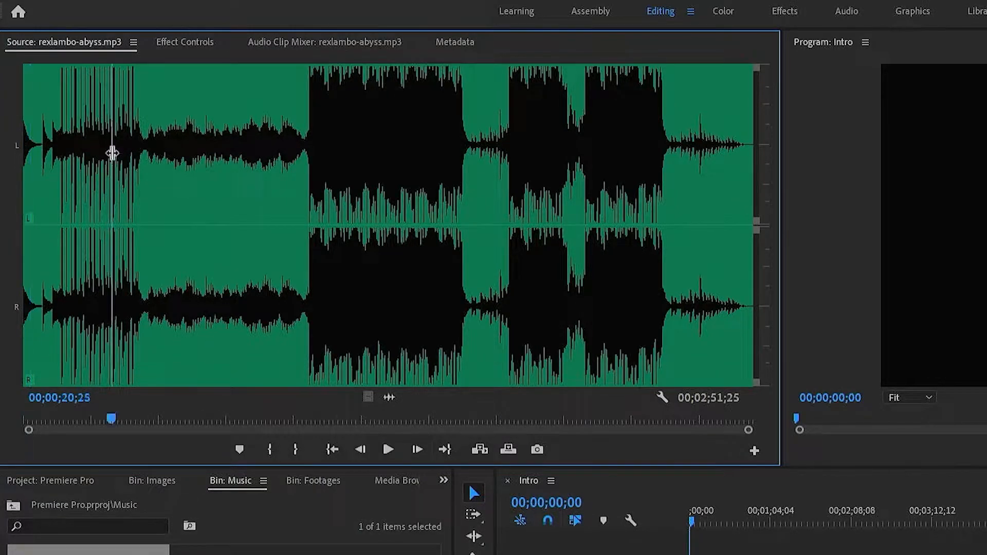
click(390, 450)
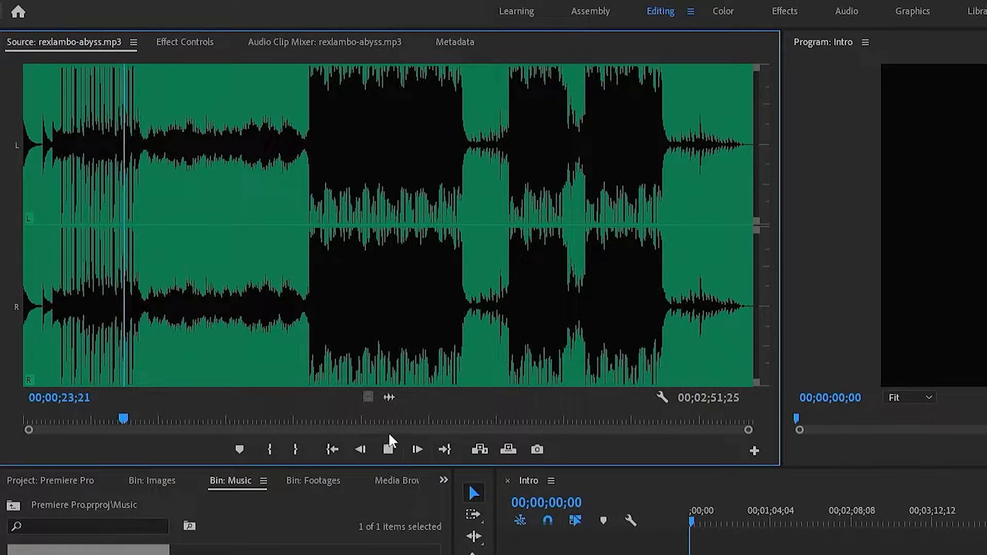
click(387, 450)
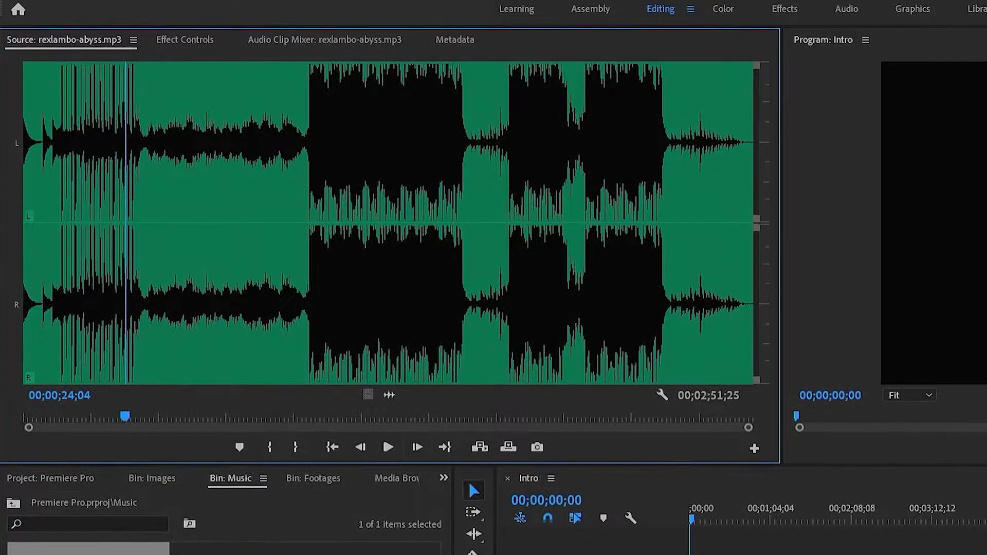
Step: Place rexlambo-abyss.mp3 from the Music bin on audio track A1 at the start of the Intro sequence
drag(98, 470, 695, 375)
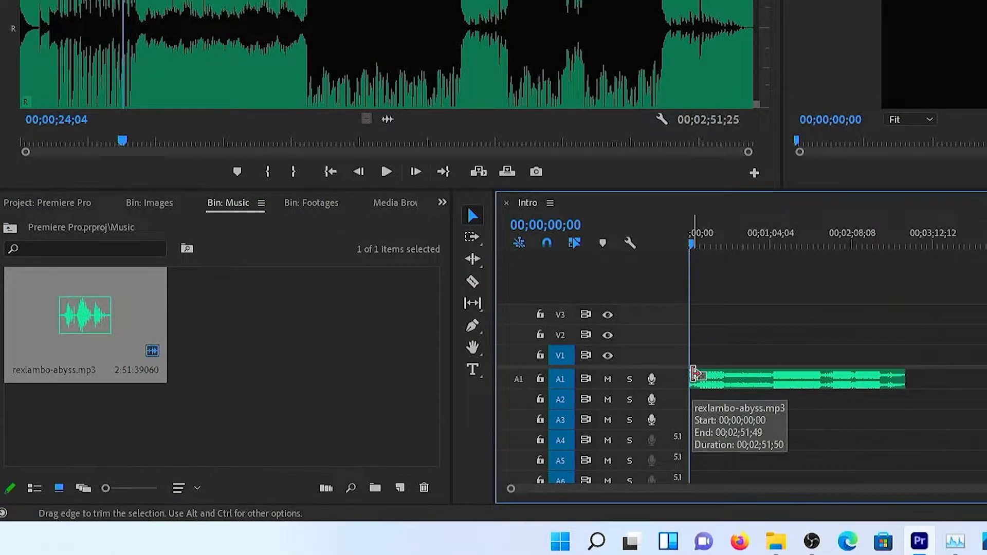
click(297, 333)
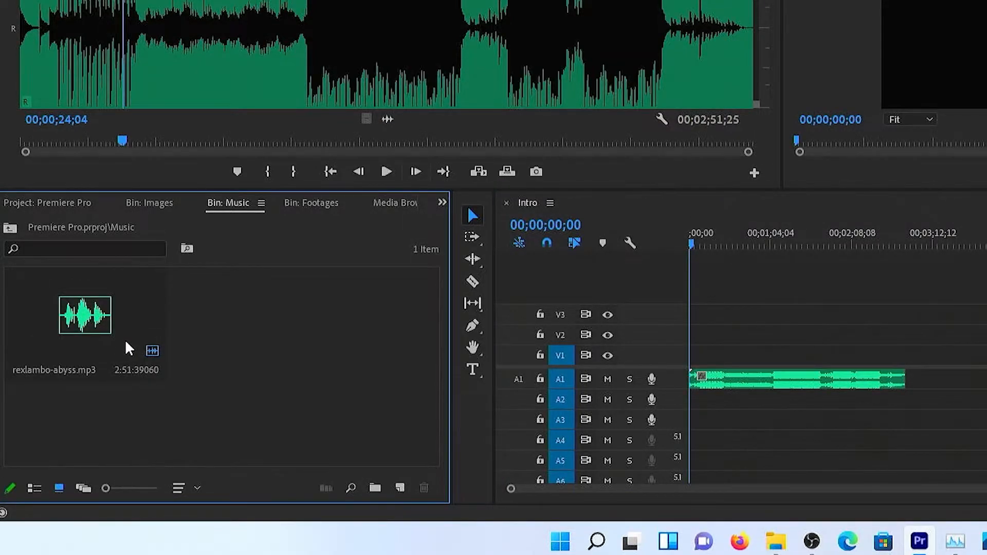
drag(128, 346, 698, 396)
drag(496, 352, 4, 361)
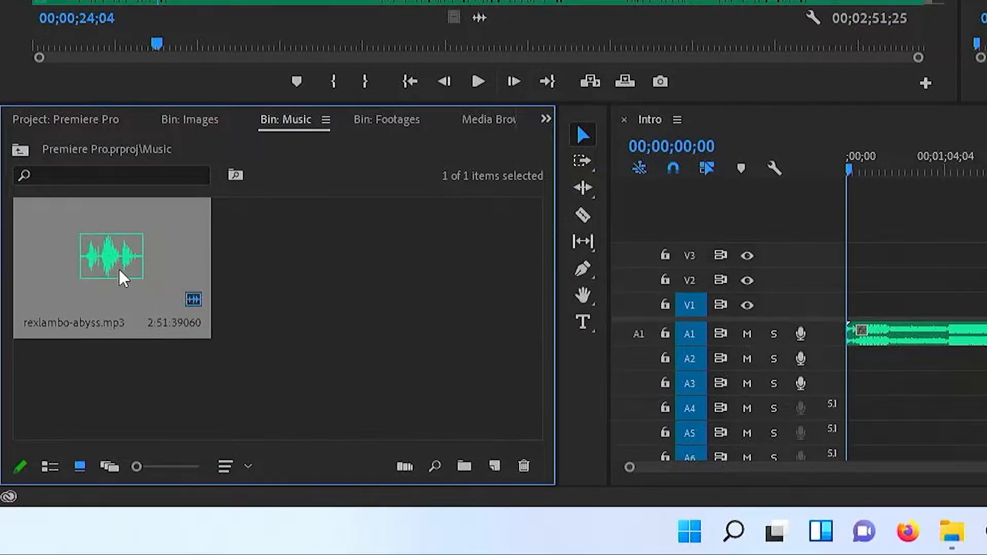
drag(122, 276, 986, 356)
drag(624, 450, 205, 456)
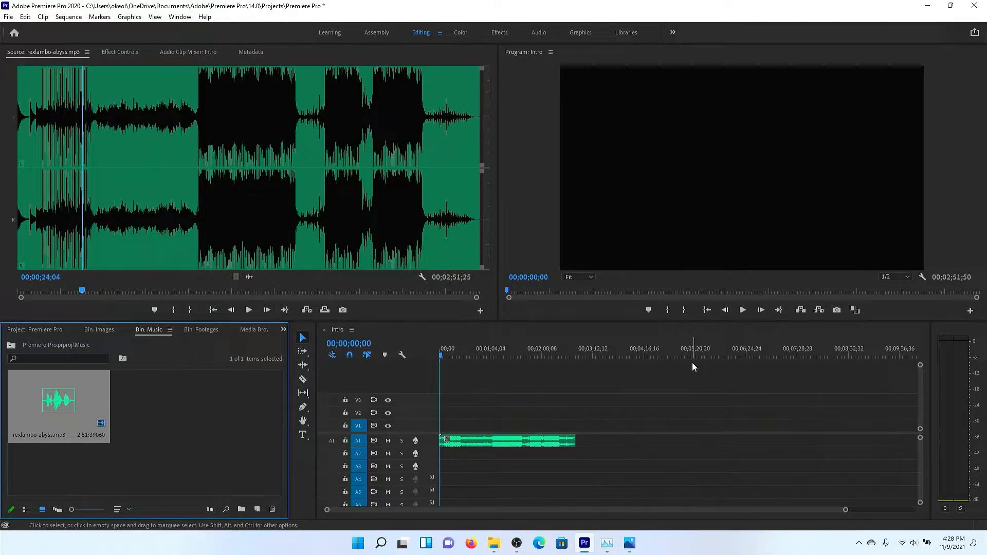
Step: Shift the focus between the timeline, the Music bin and the monitors, and return it to the Intro timeline
click(594, 334)
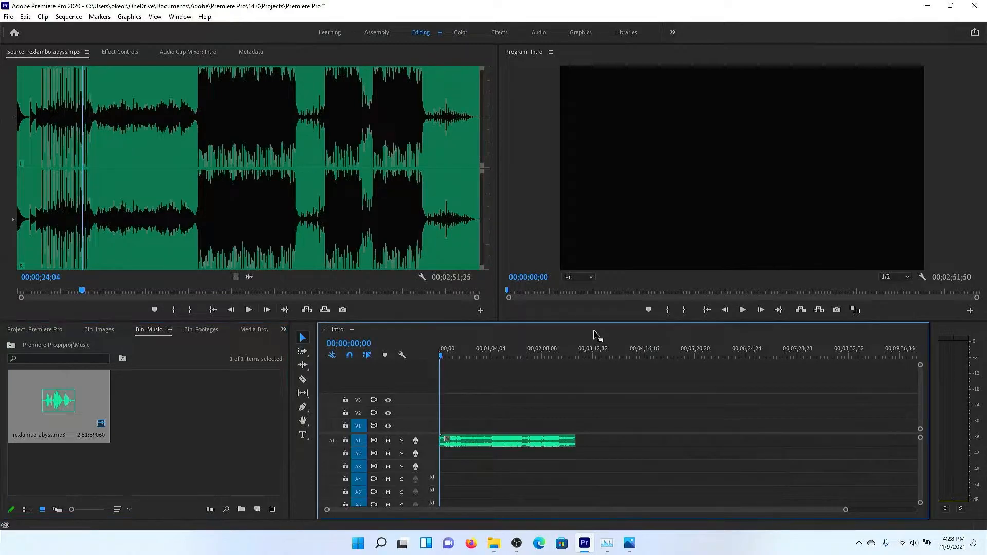
click(281, 403)
click(554, 221)
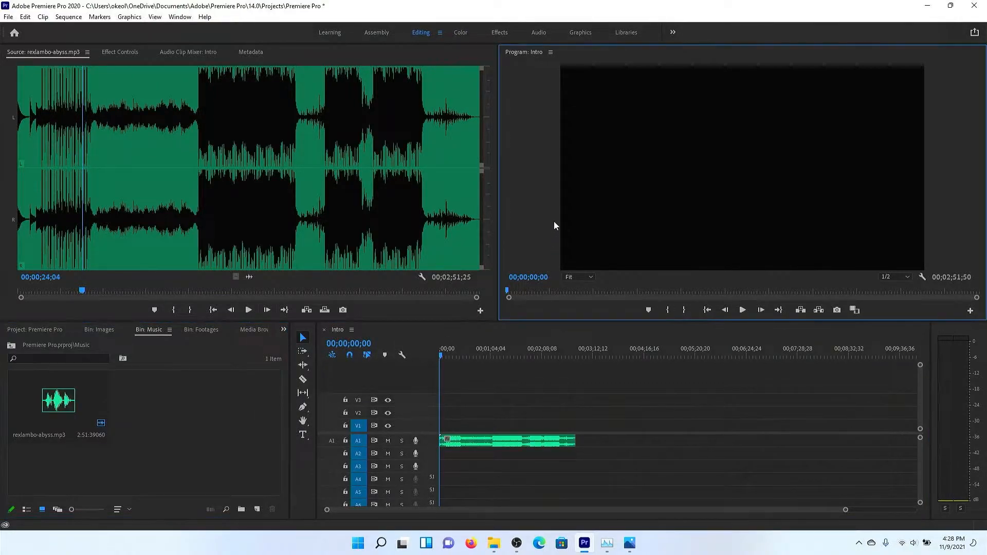
click(456, 49)
click(513, 61)
click(502, 337)
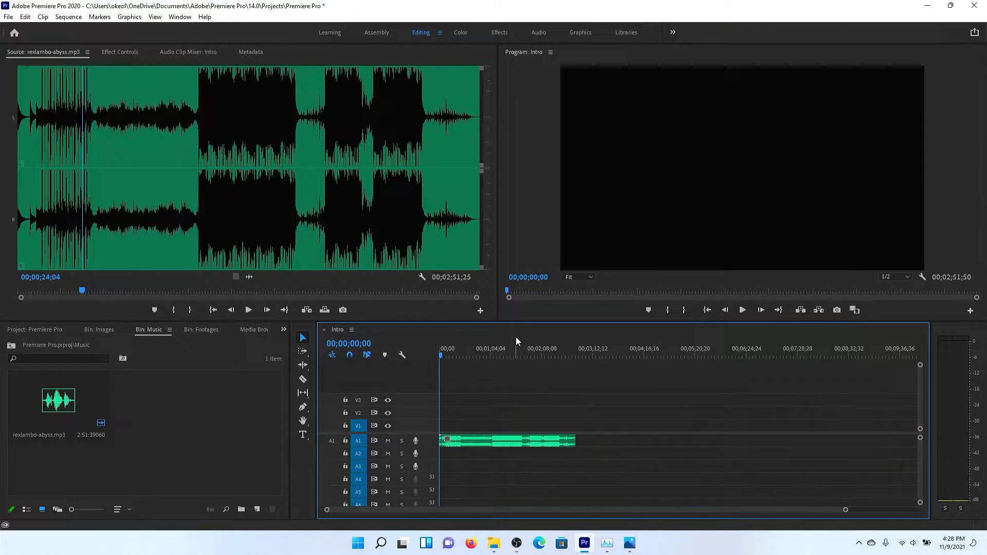
Step: Toggle the timeline between its earlier zoom level and the whole-sequence view, ending with the entire music clip fitted
key(backslash)
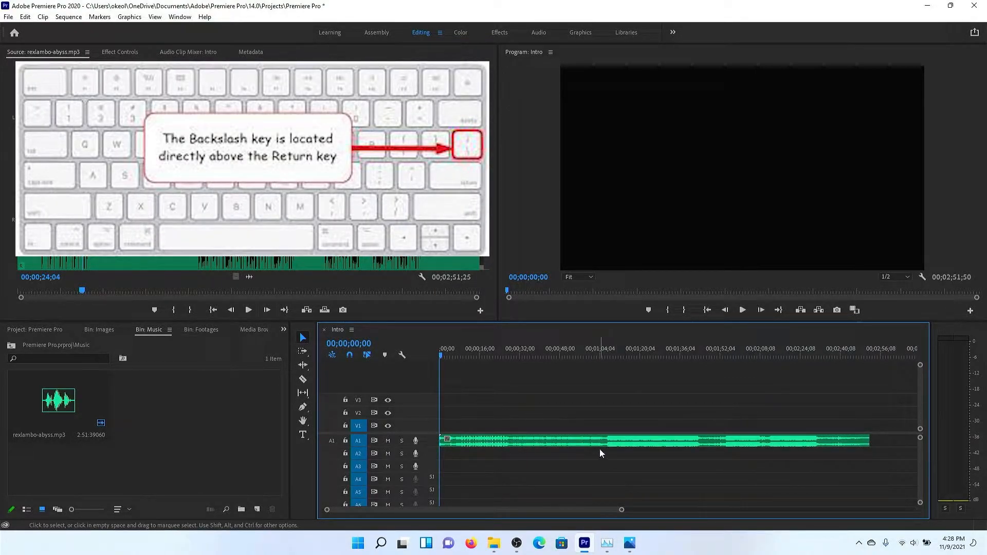
key(backslash)
key(backslash)
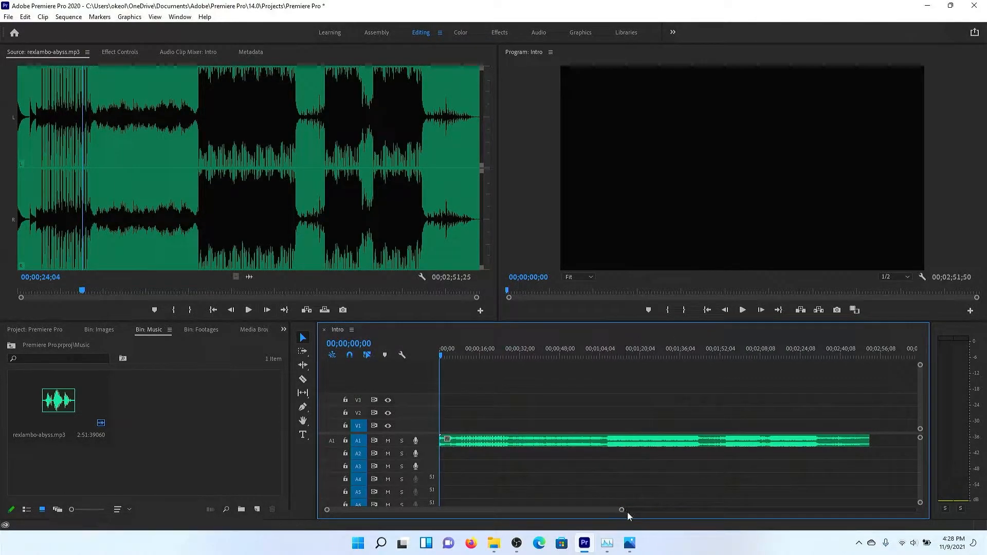
key(backslash)
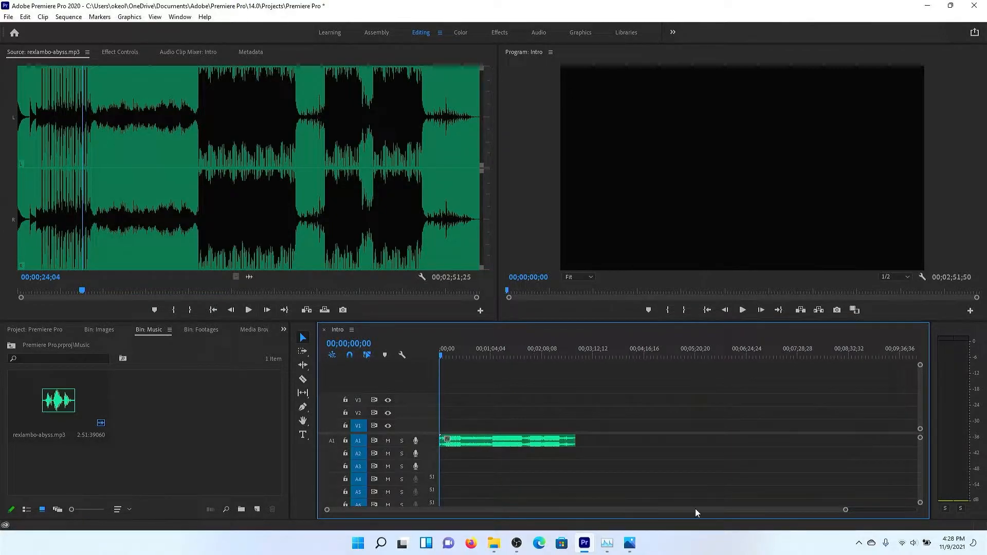
key(backslash)
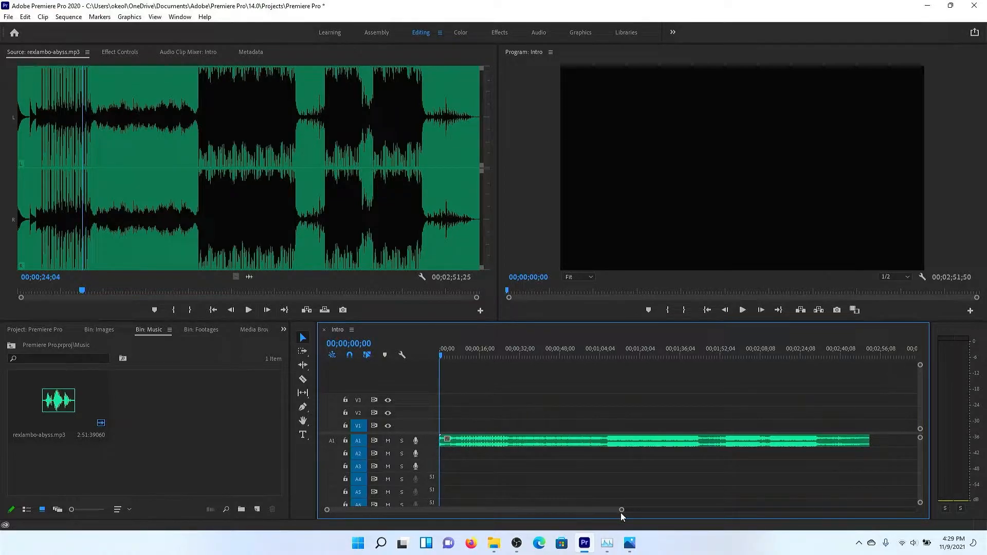
Step: Increase the height of audio track A1 to show the waveform in detail, and select the music clip
drag(621, 510, 545, 511)
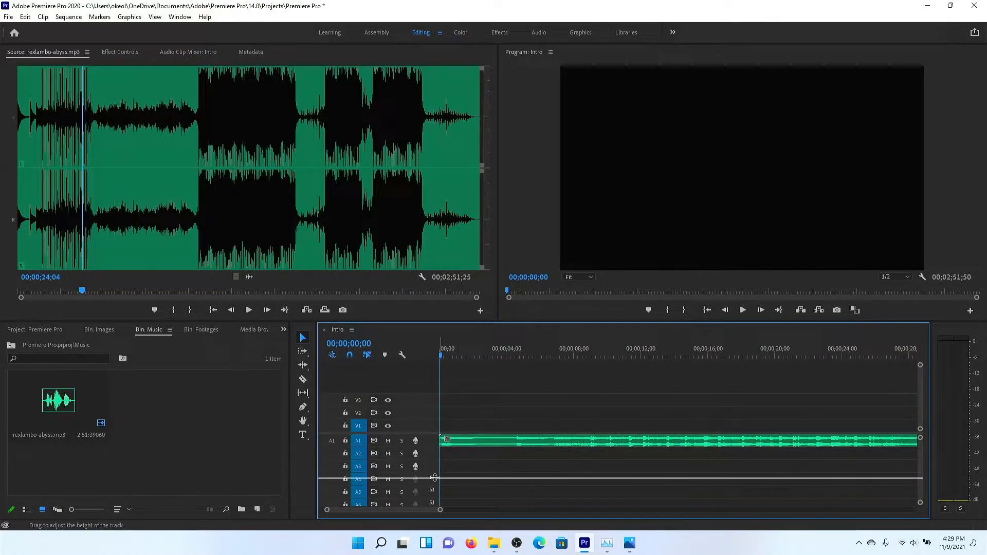
drag(435, 478, 435, 469)
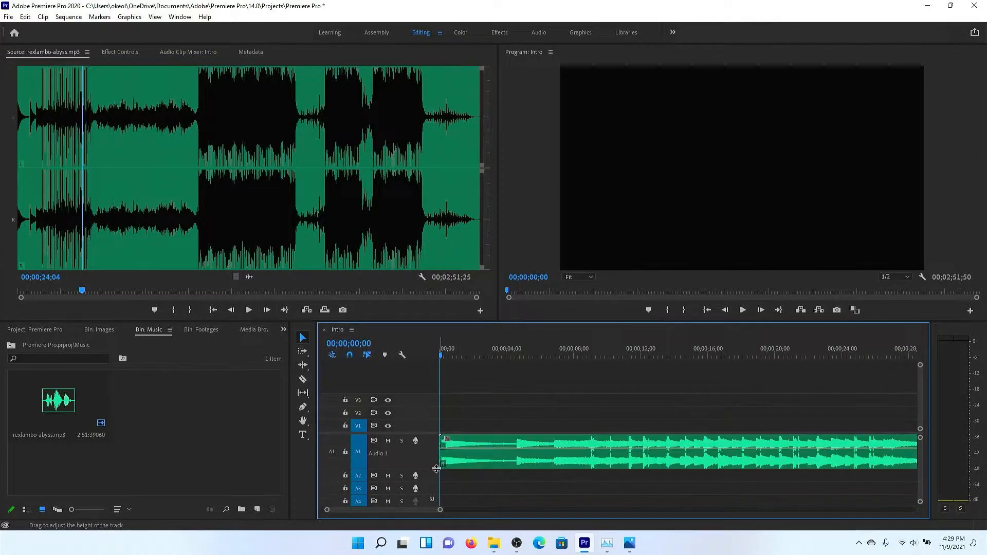
click(502, 443)
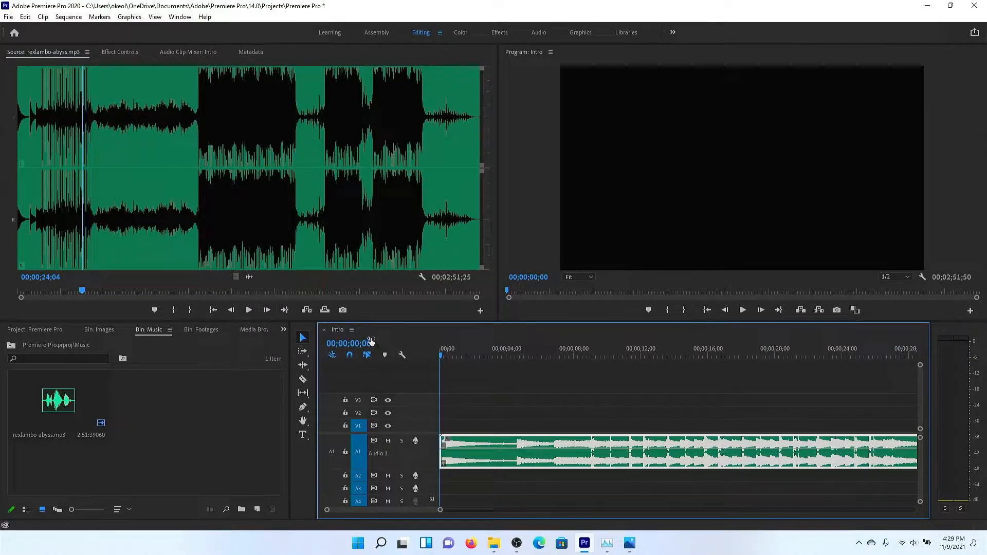
Step: Switch Rectified Audio Waveforms on for the Intro timeline to compare the waveform display, and switch it back off
click(351, 330)
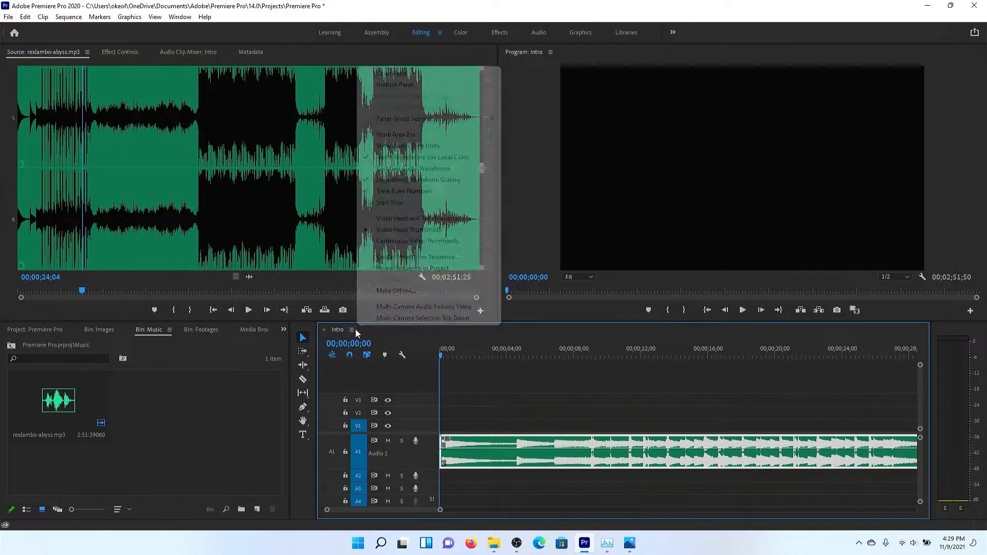
click(387, 168)
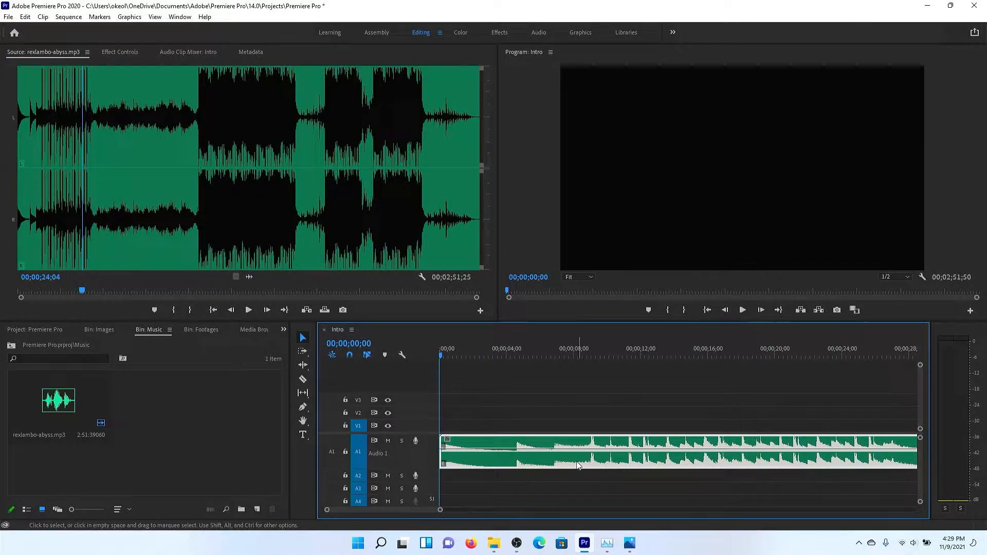
click(354, 330)
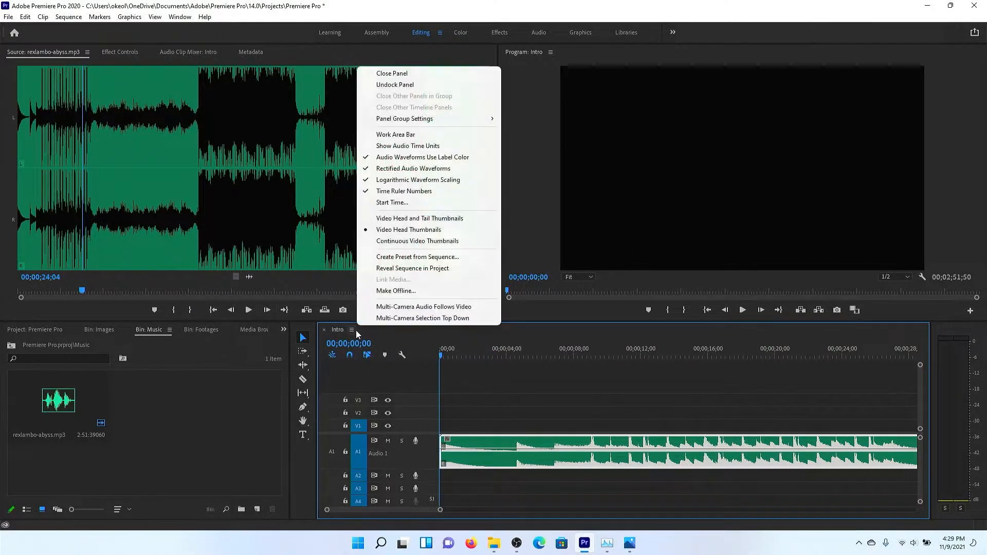
click(418, 170)
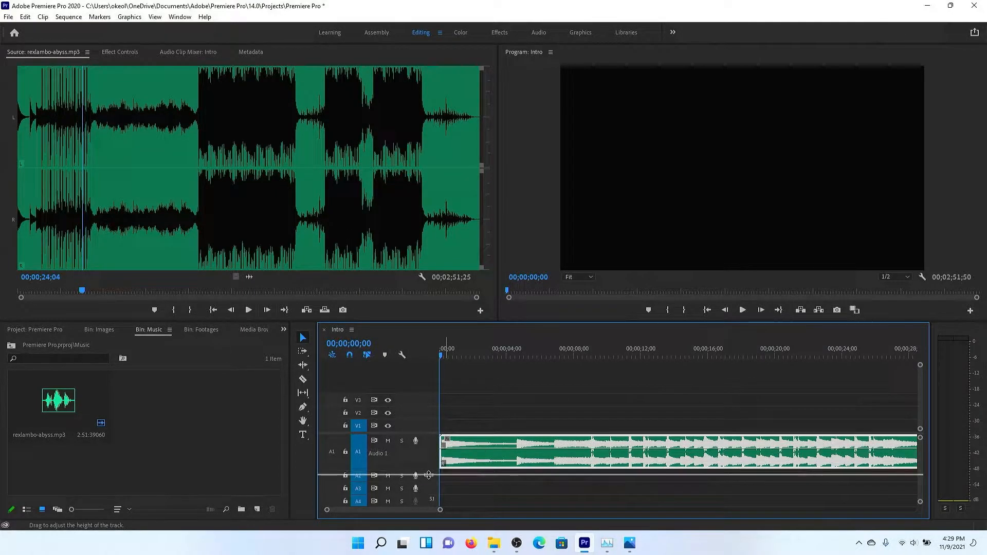
Step: Make audio track A1 slightly taller so its keyframe controls fit in the track header
drag(428, 475, 428, 481)
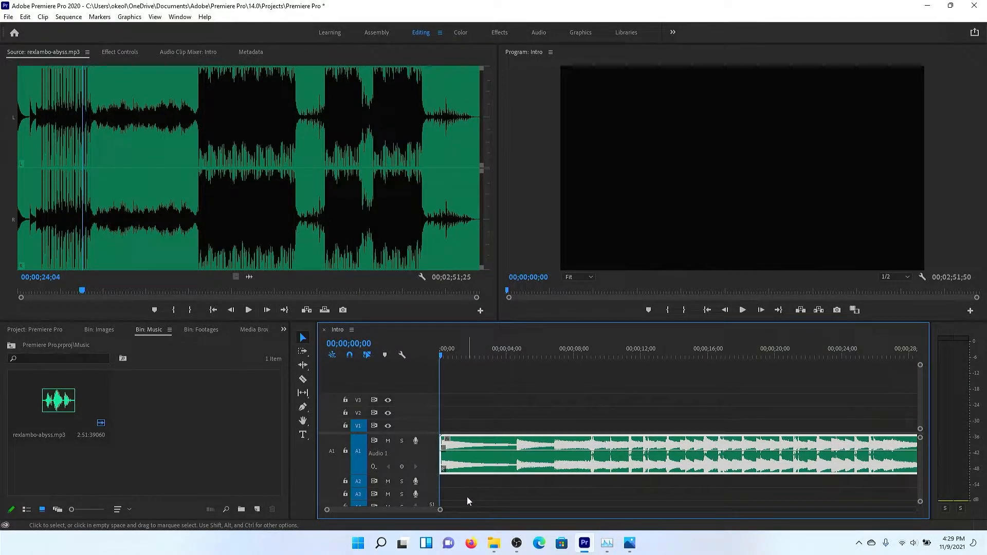
drag(441, 510, 517, 507)
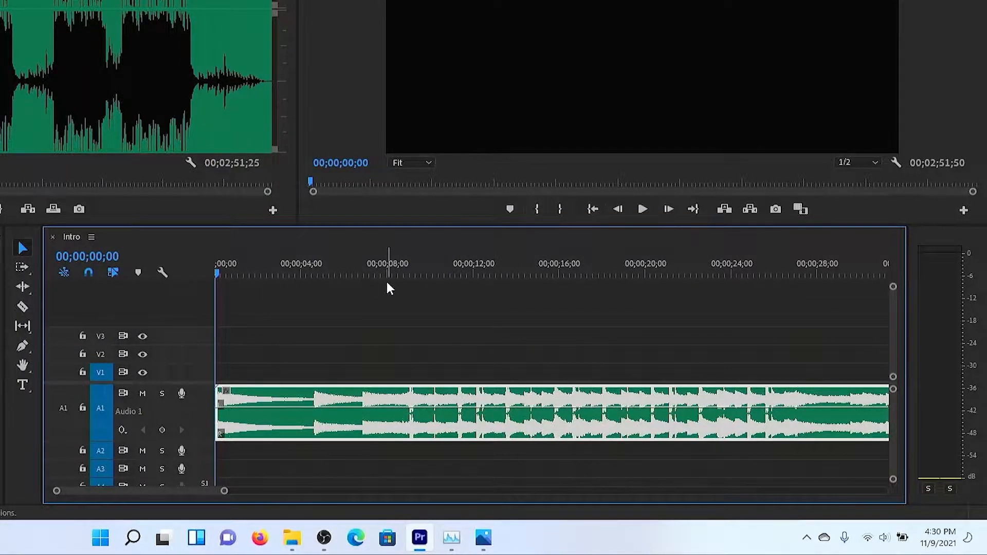
click(394, 134)
click(315, 244)
key(i)
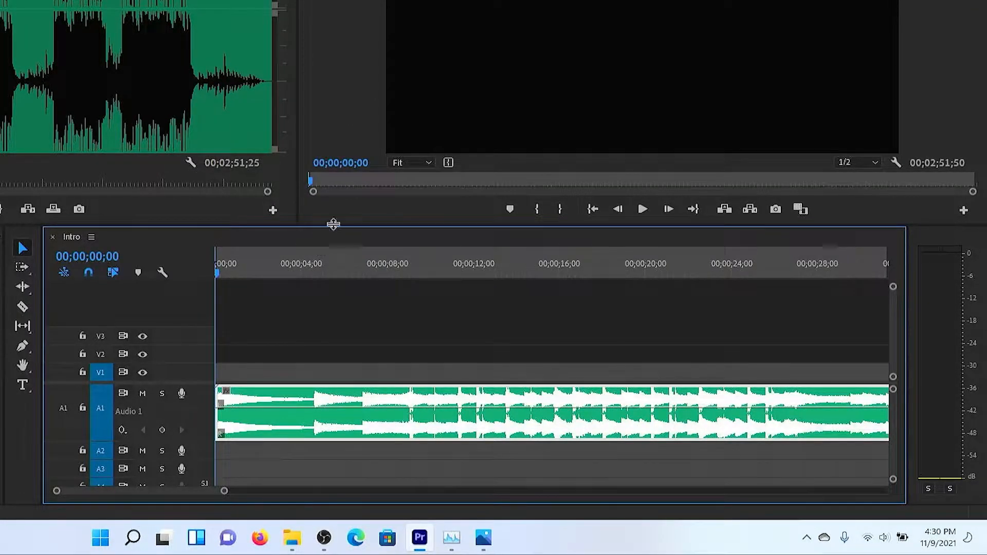
key(ctrl+shift+x)
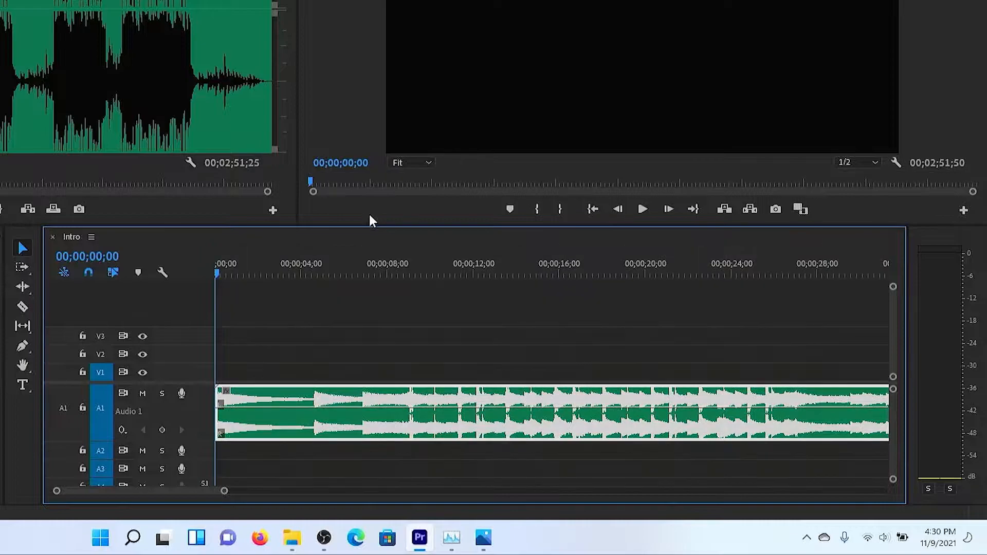
Step: Mark an In point at the start of the Intro sequence and an Out point at 00;00;30;00
click(534, 209)
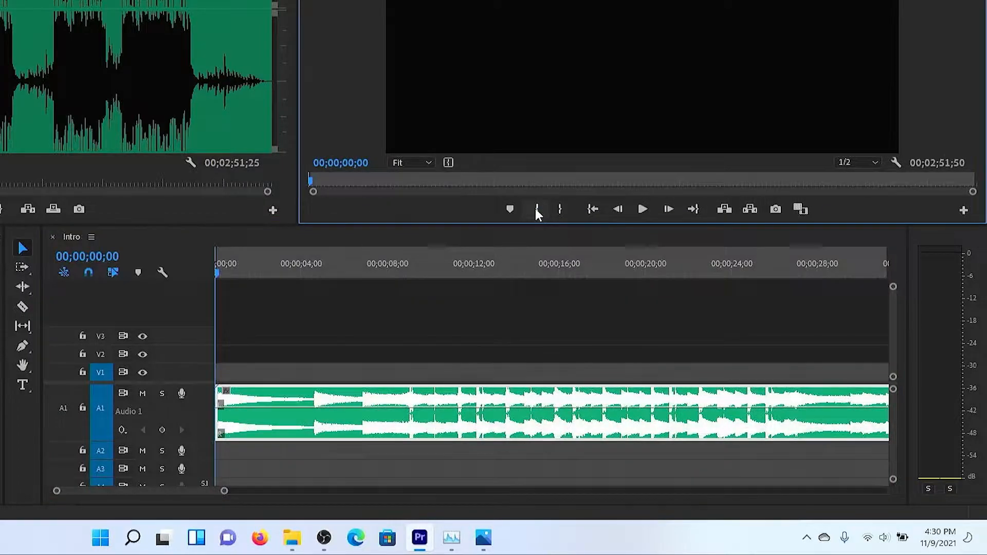
click(349, 167)
click(357, 162)
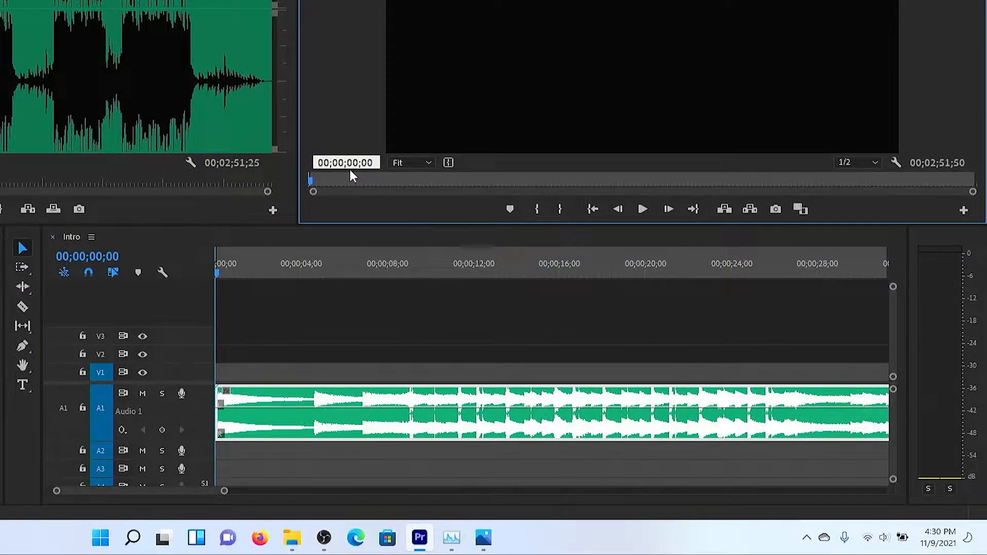
key(BackSpace)
key(BackSpace)
text(30)
key(Return)
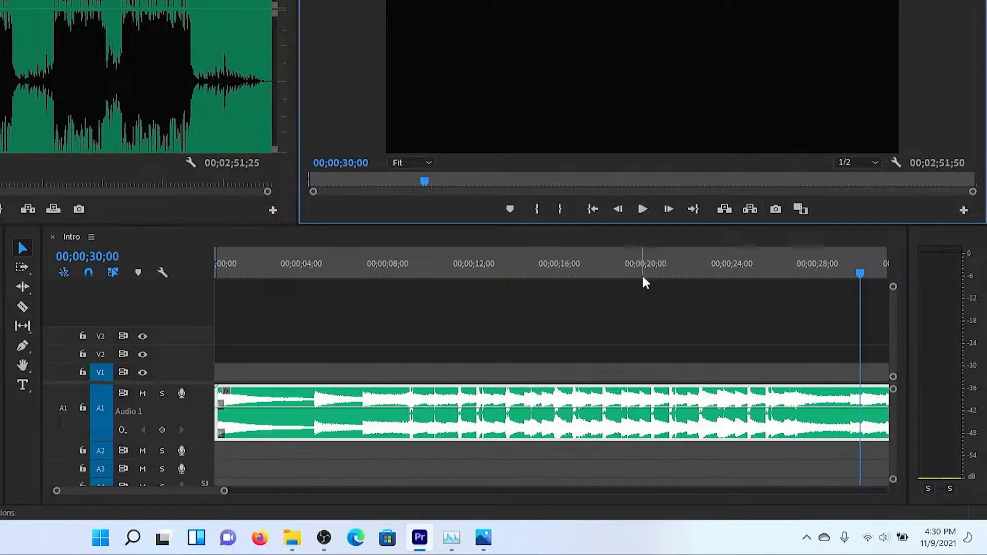
key(o)
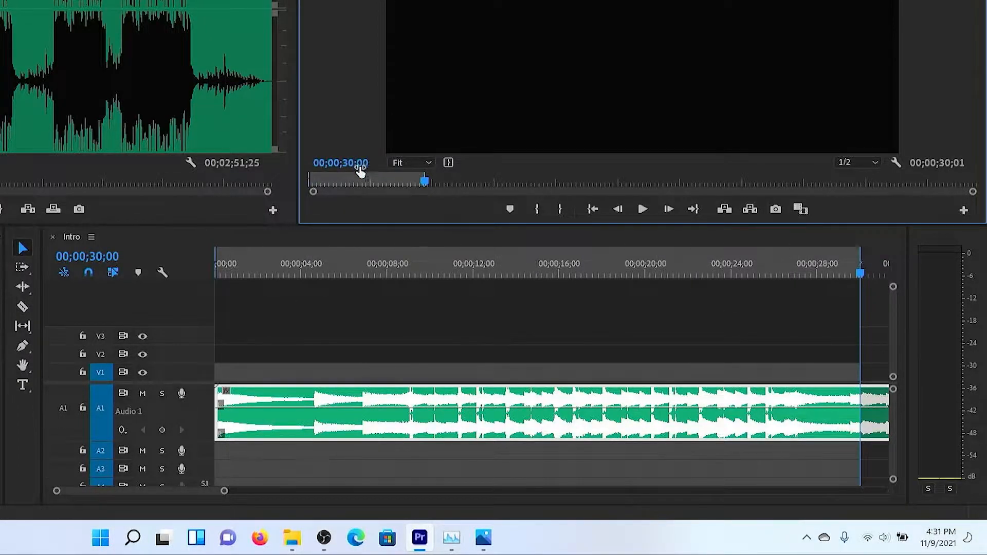
Step: Inspect the hours, minutes, seconds and frames fields of the Program monitor's playhead timecode
click(331, 163)
click(341, 162)
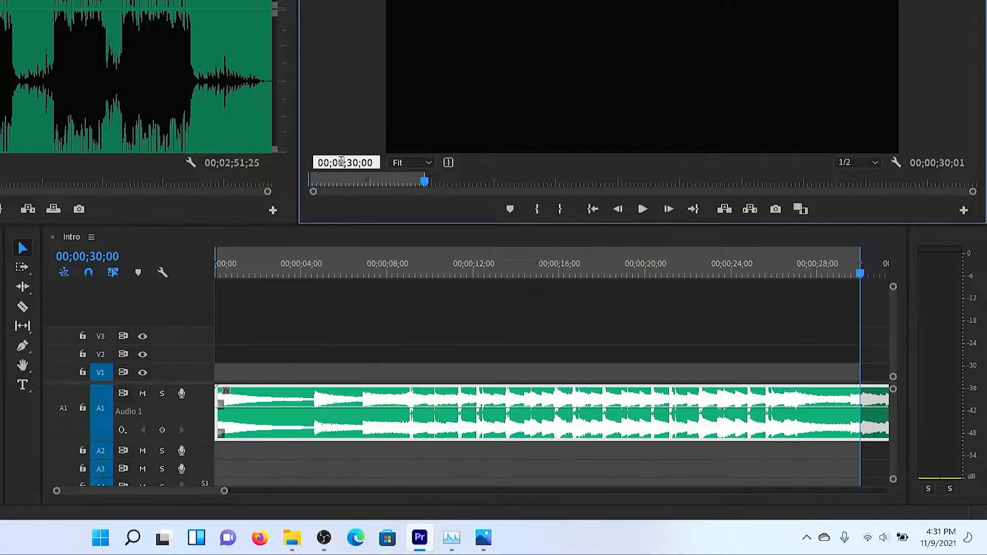
double_click(341, 162)
click(352, 162)
drag(352, 162, 376, 160)
click(364, 160)
click(374, 147)
Step: Play short stretches from the Out point and from the sequence start to watch the timecode's frame digits count
key(space)
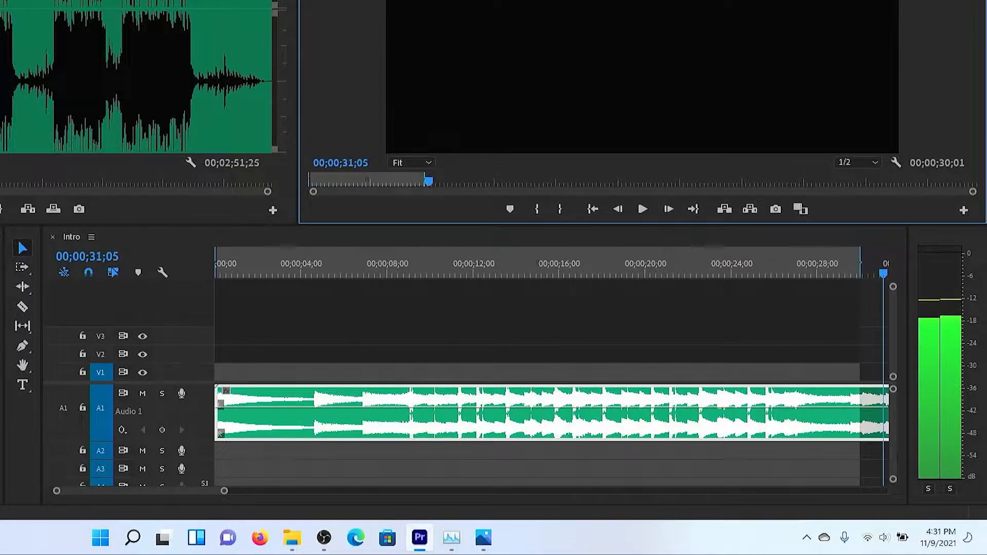
key(Down)
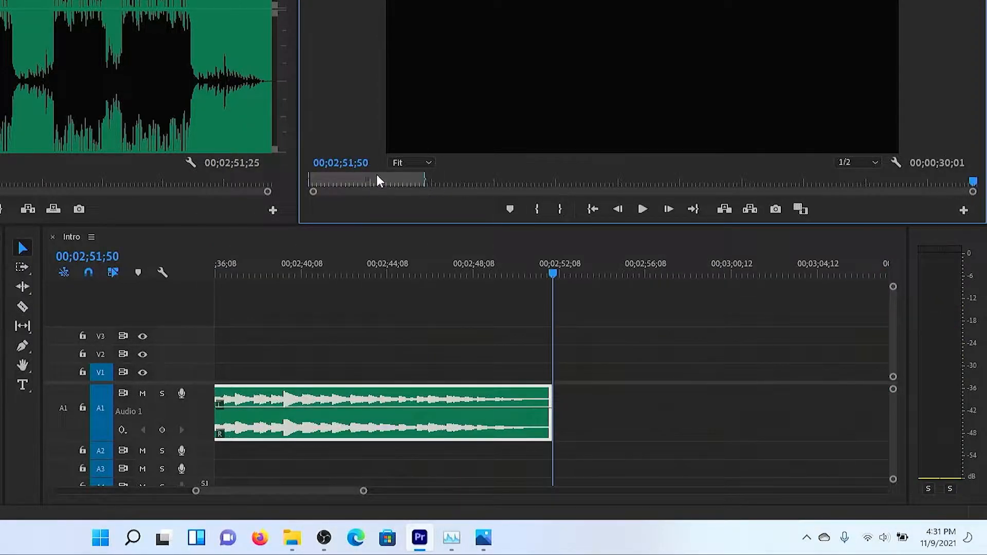
key(Up)
key(backslash)
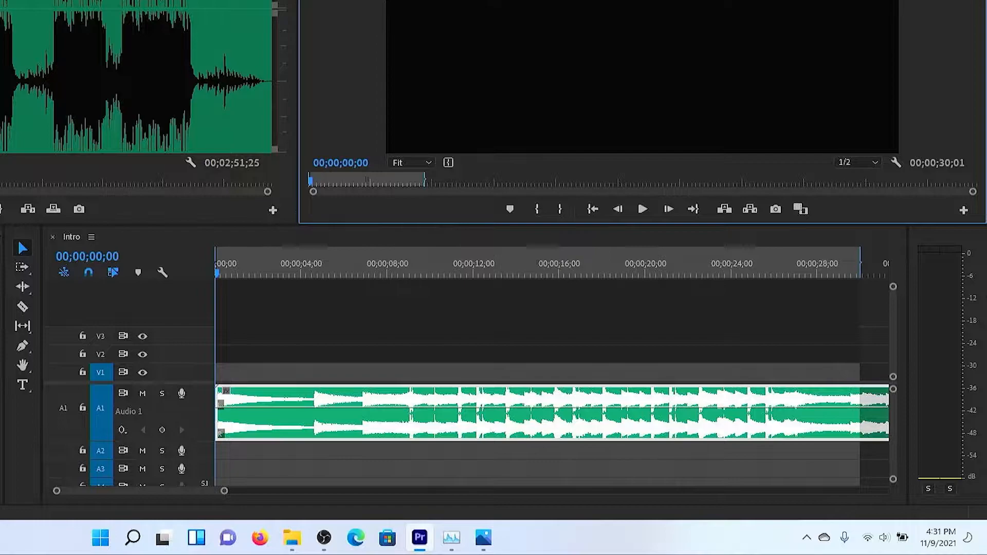
key(space)
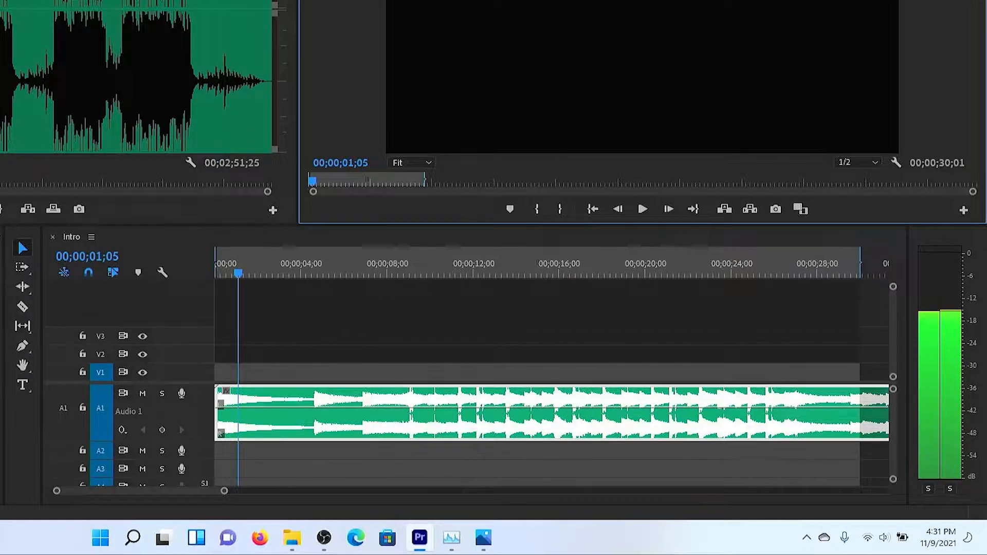
drag(370, 163, 368, 162)
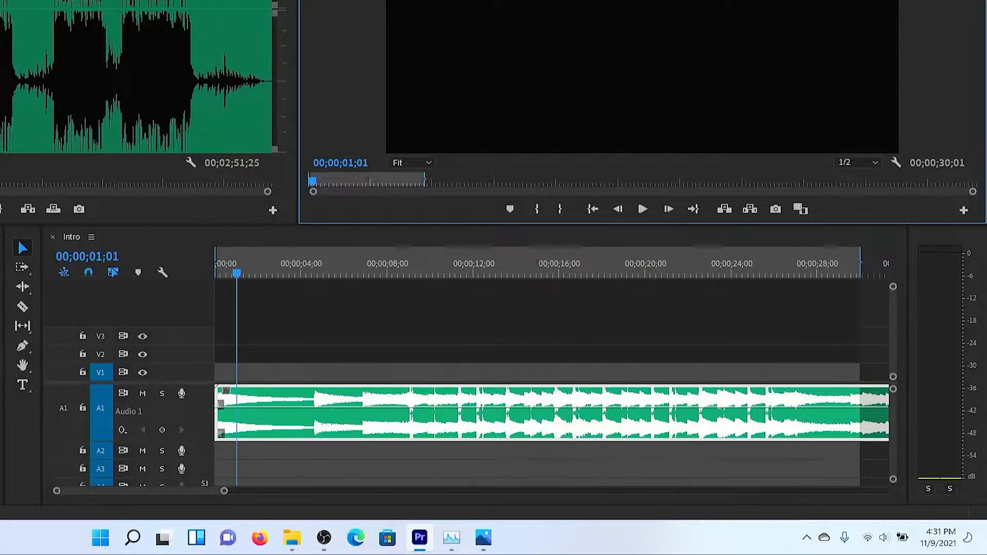
Step: Play the music from the start of the Intro sequence up to 00;00;14;18 to listen for its beats
key(Home)
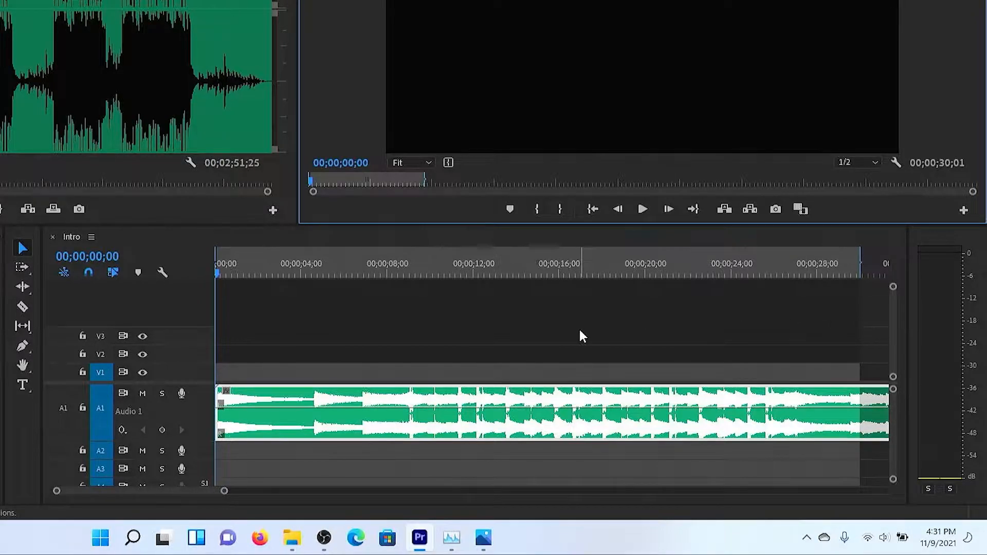
key(space)
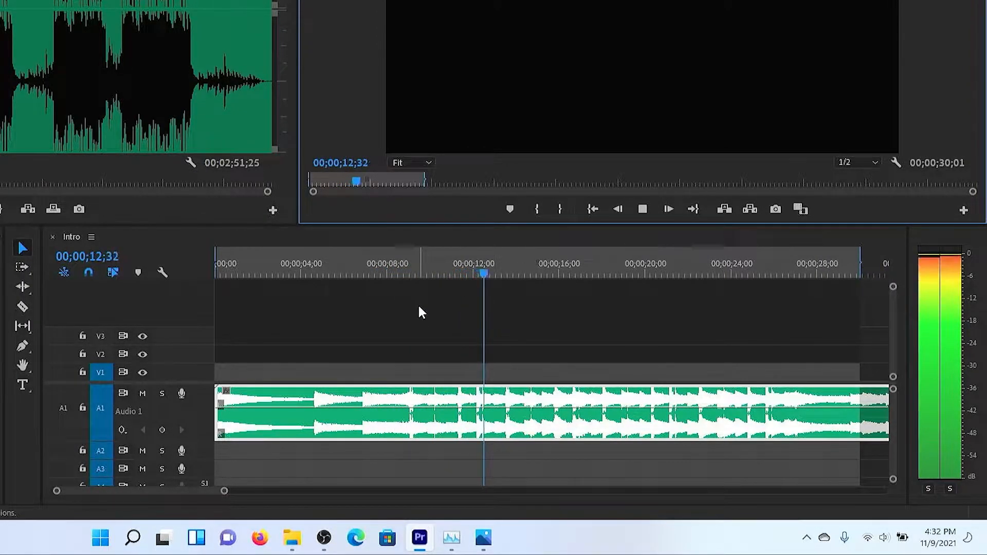
key(space)
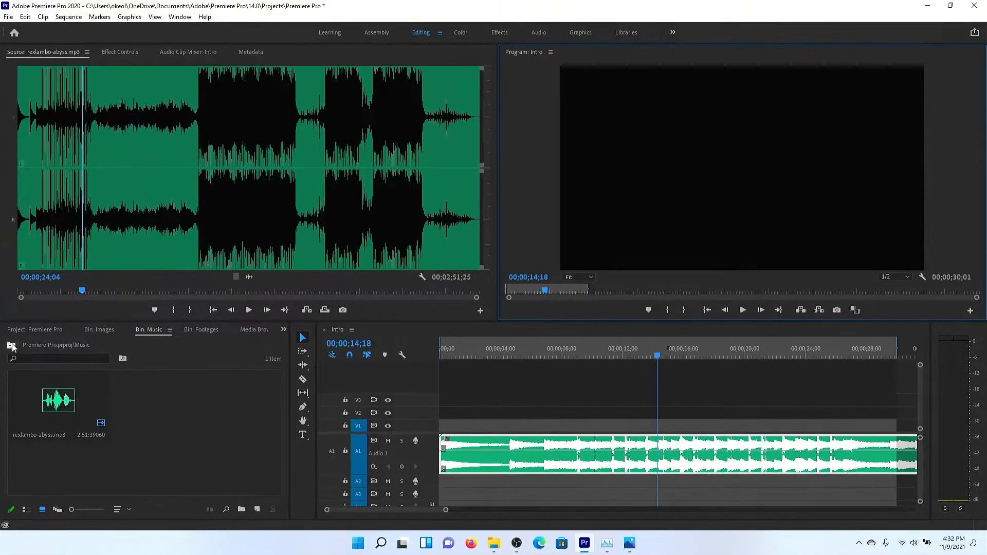
Step: Return from the Music bin to the project's top level, and replay the opening music to locate the first beat
click(13, 347)
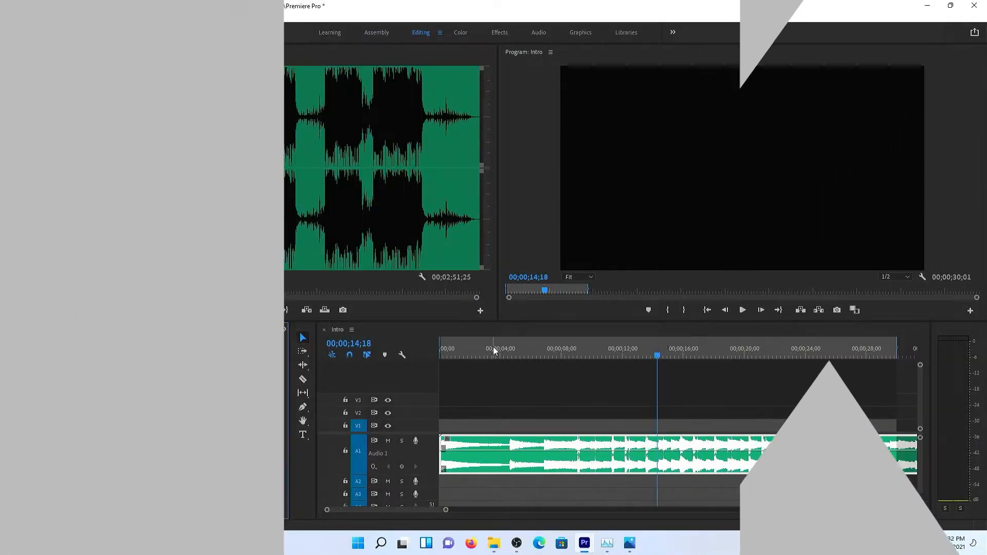
click(496, 355)
mouse_move(496, 355)
mouse_down()
mouse_move(448, 363)
mouse_move(507, 362)
mouse_up()
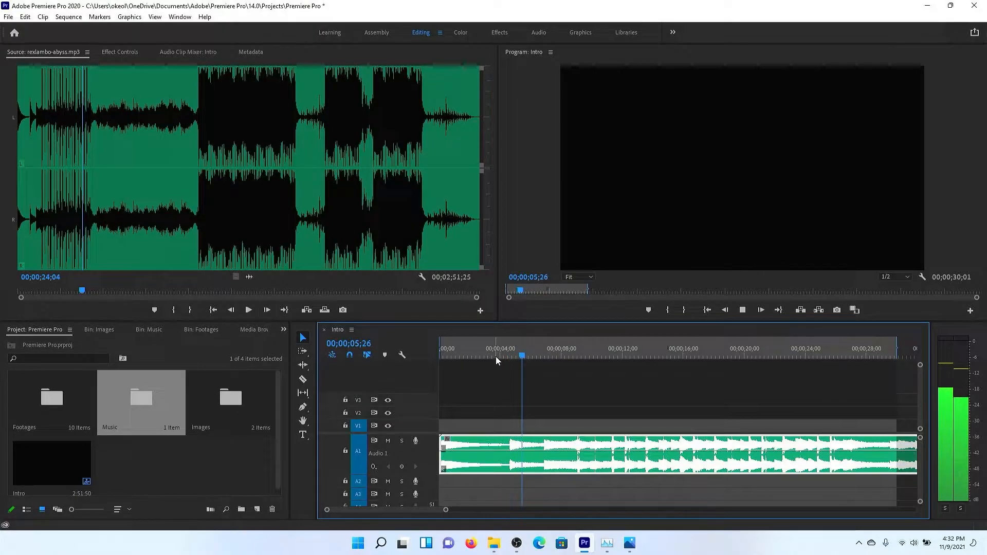
drag(495, 360, 491, 360)
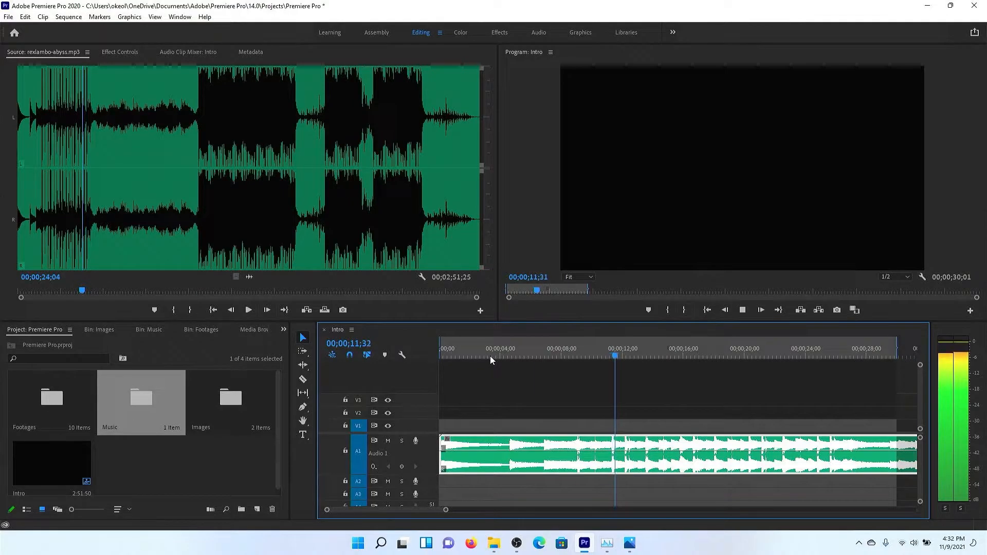
click(494, 355)
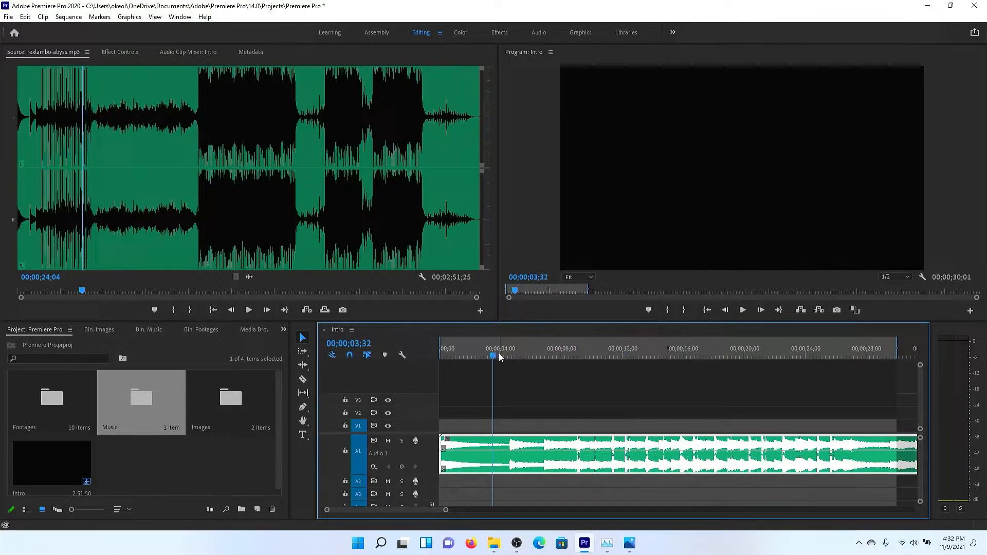
Step: Try to add a marker at 00;00;04;39, where the first beat starts, with the music clip still selected
drag(491, 356, 510, 358)
drag(446, 510, 419, 510)
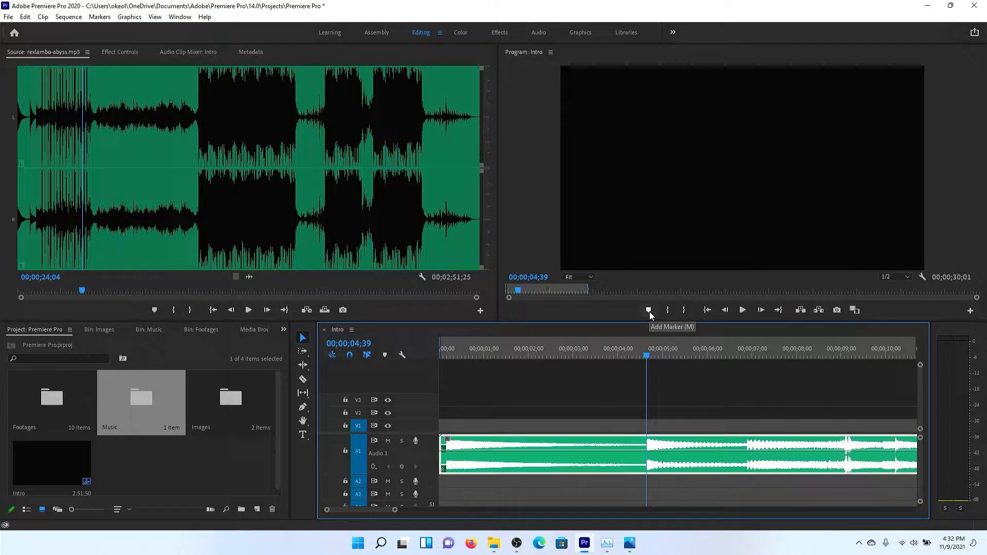
key(m)
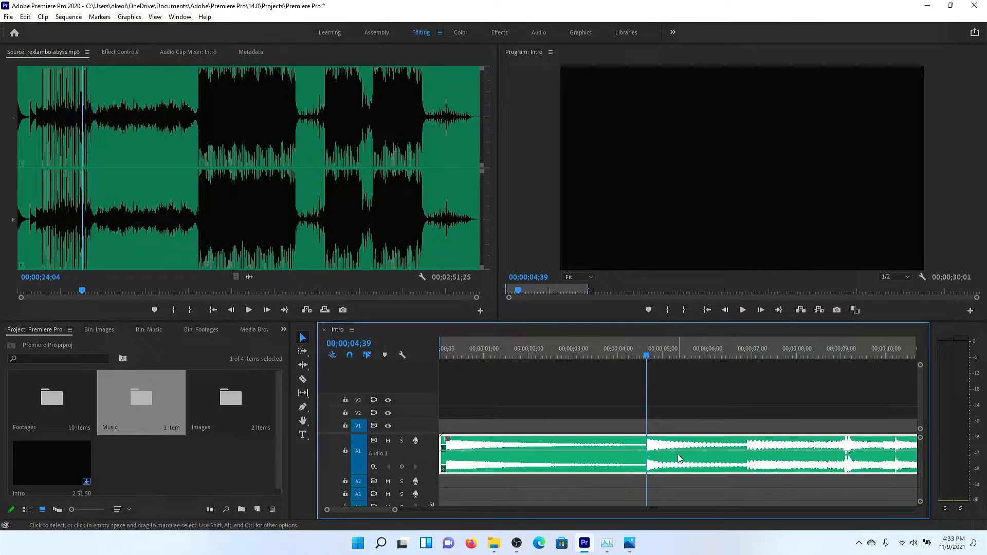
key(m)
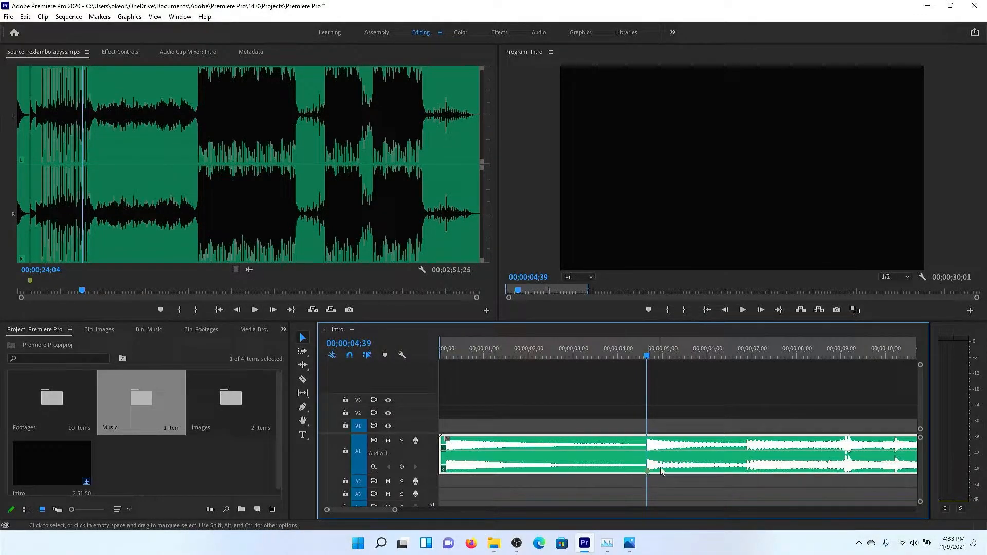
click(688, 356)
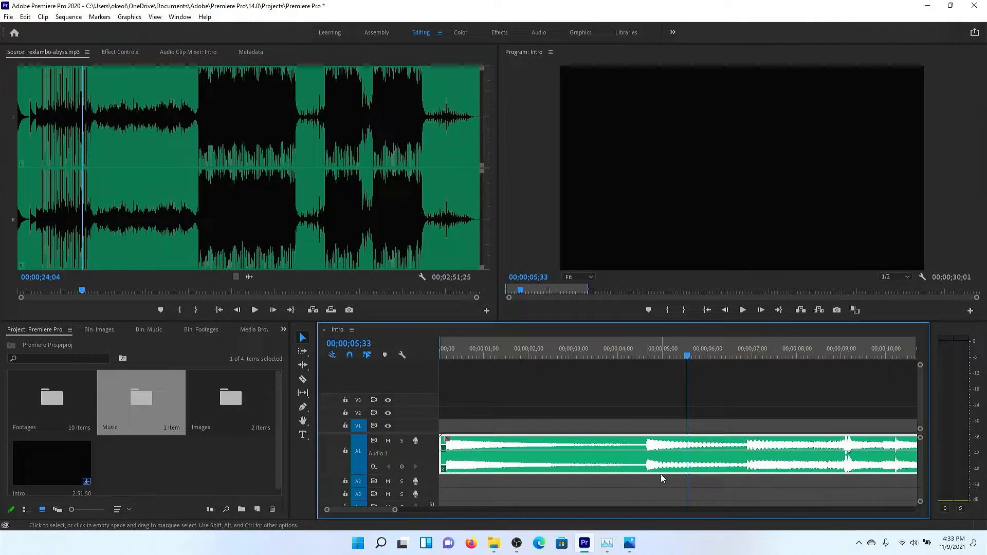
Step: Deselect the music clip and add a marker to the Intro sequence at 00;00;04;39
click(649, 356)
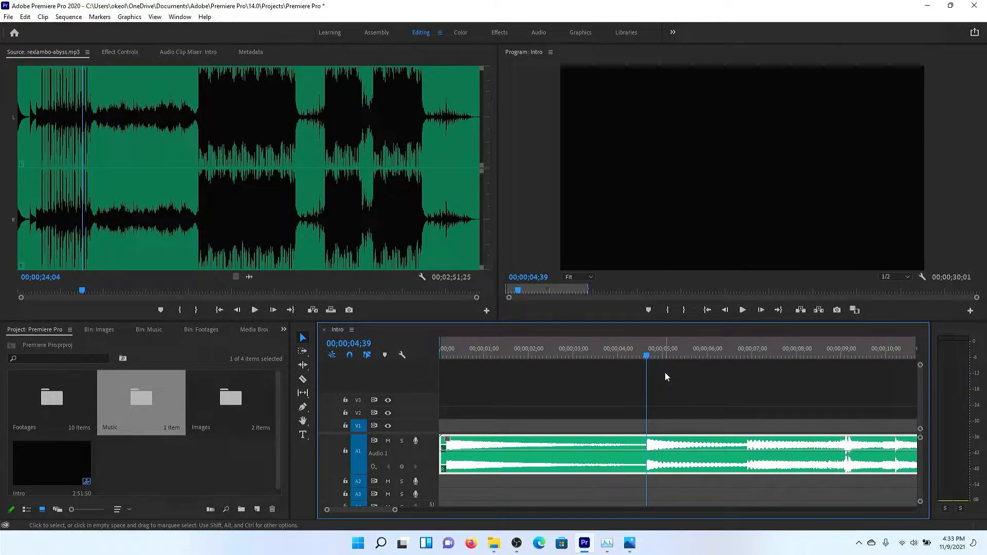
click(665, 372)
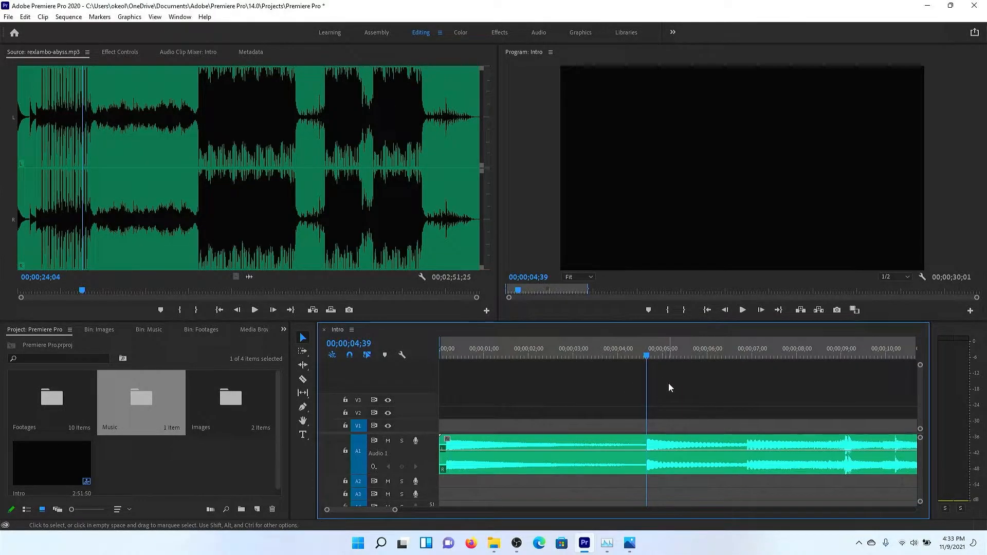
click(647, 310)
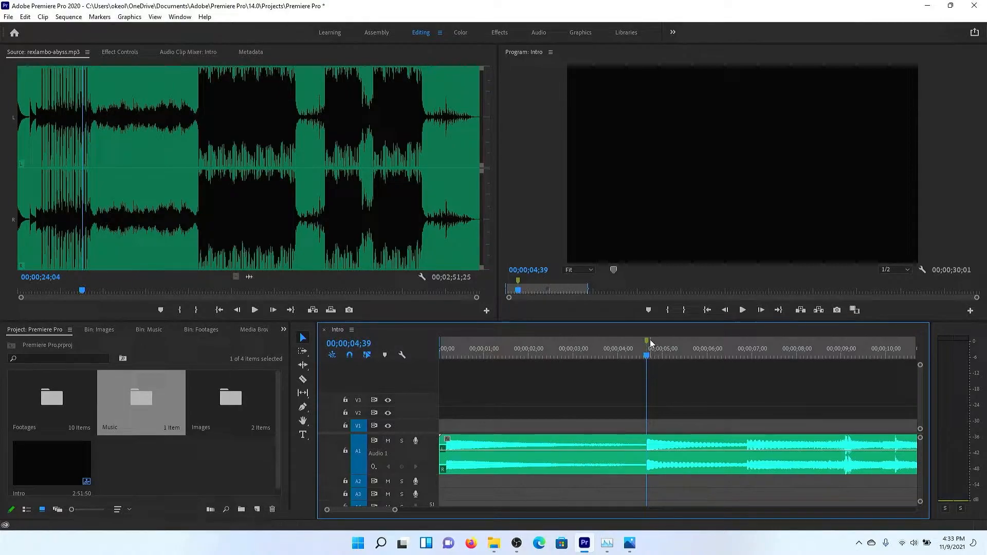
click(749, 341)
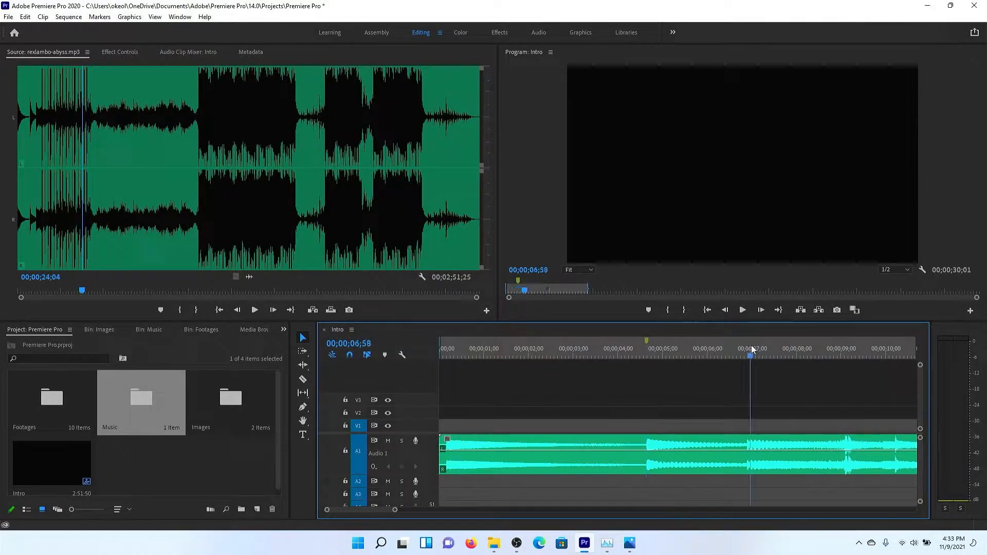
click(647, 343)
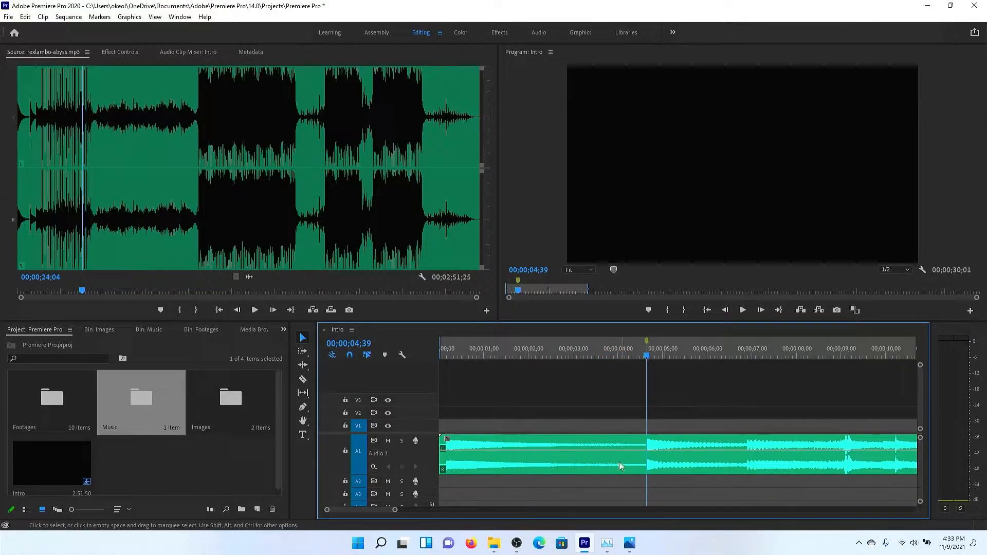
Step: Play on to the next beat of the music and add a sequence marker at 00;00;06;54
drag(393, 511, 430, 511)
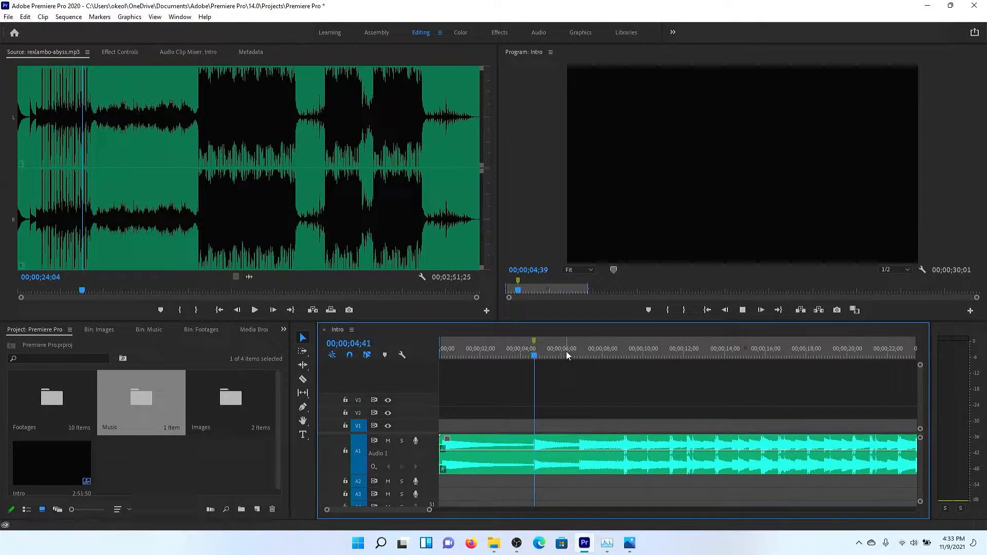
key(space)
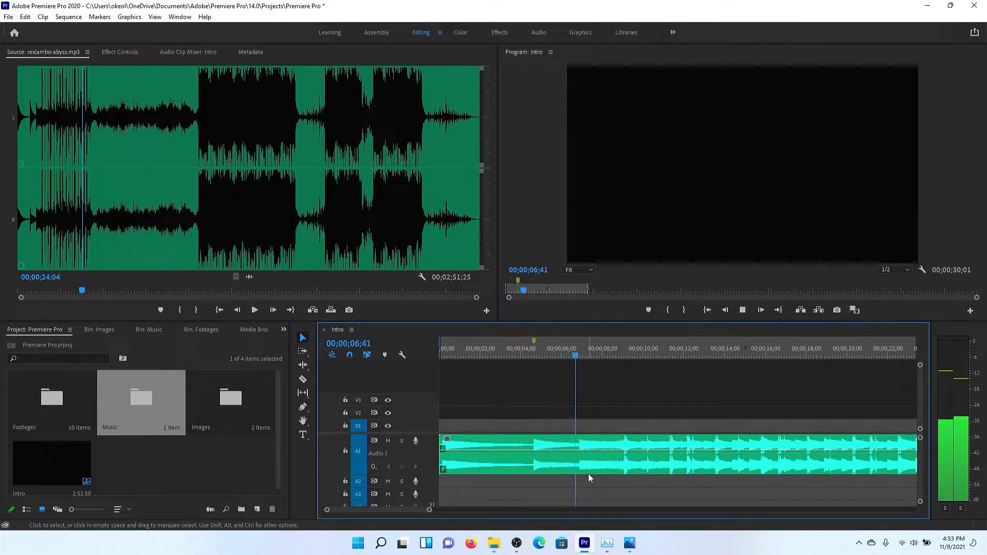
click(576, 356)
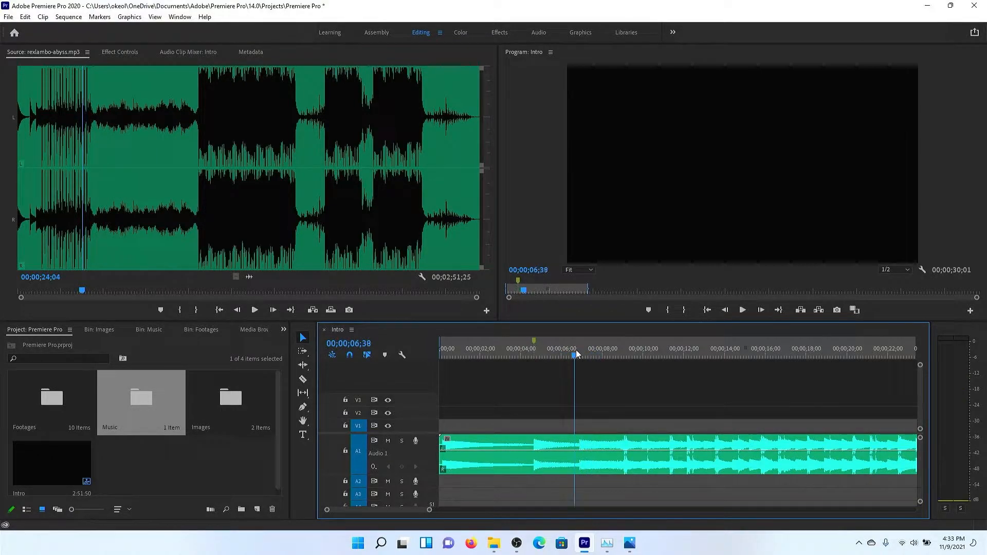
click(580, 355)
key(Left)
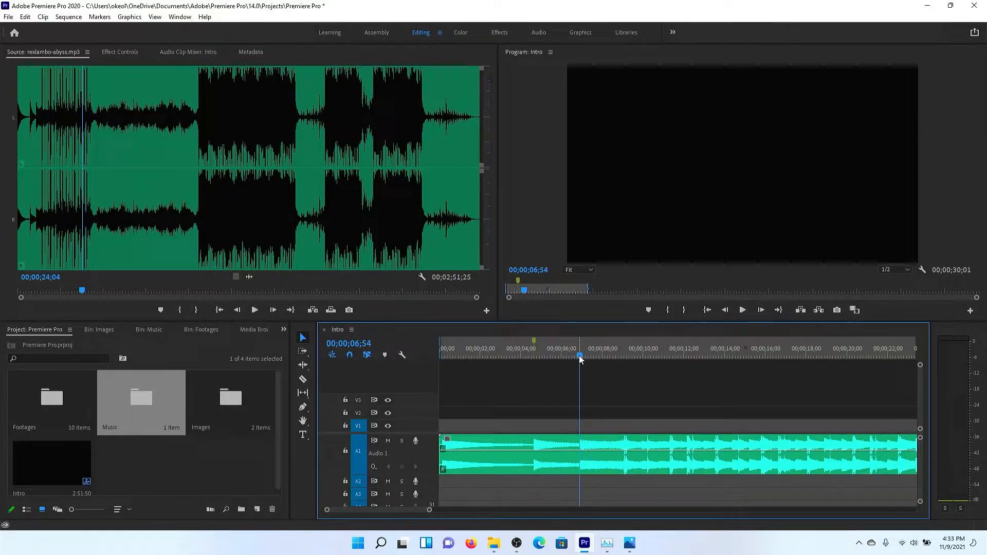
Step: Play on through the music, adding sequence markers on the beats near 9 seconds, at 00;00;11;17 and at 00;00;13;30
key(space)
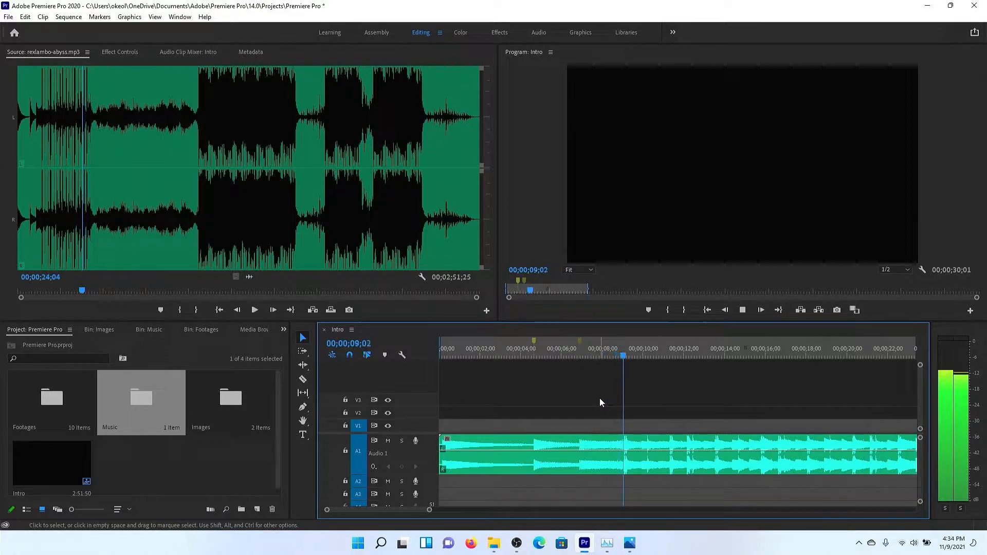
key(space)
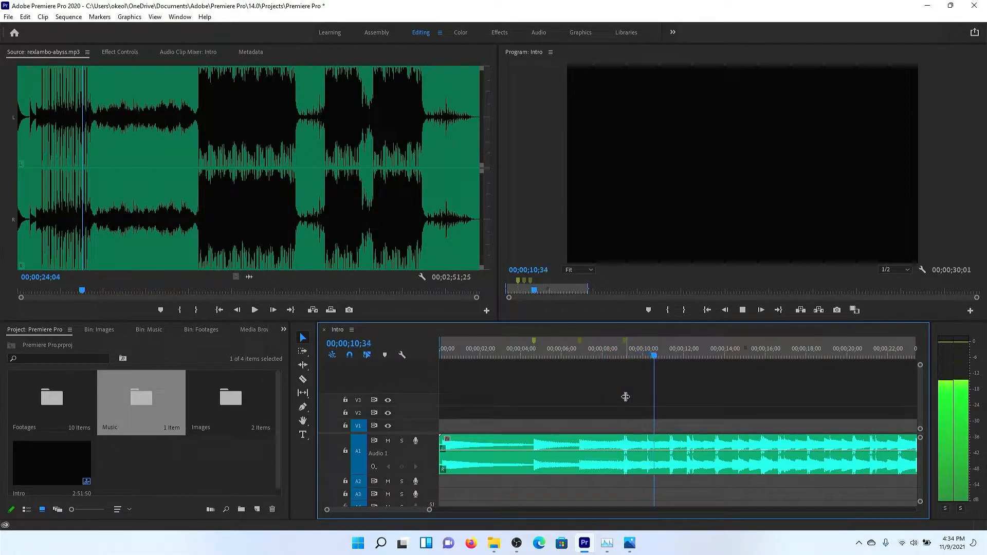
key(space)
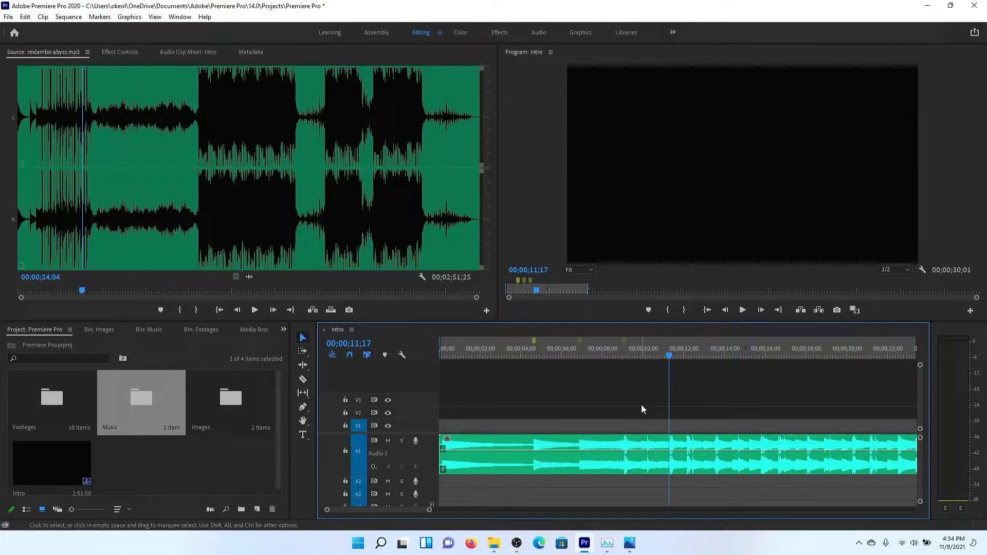
key(space)
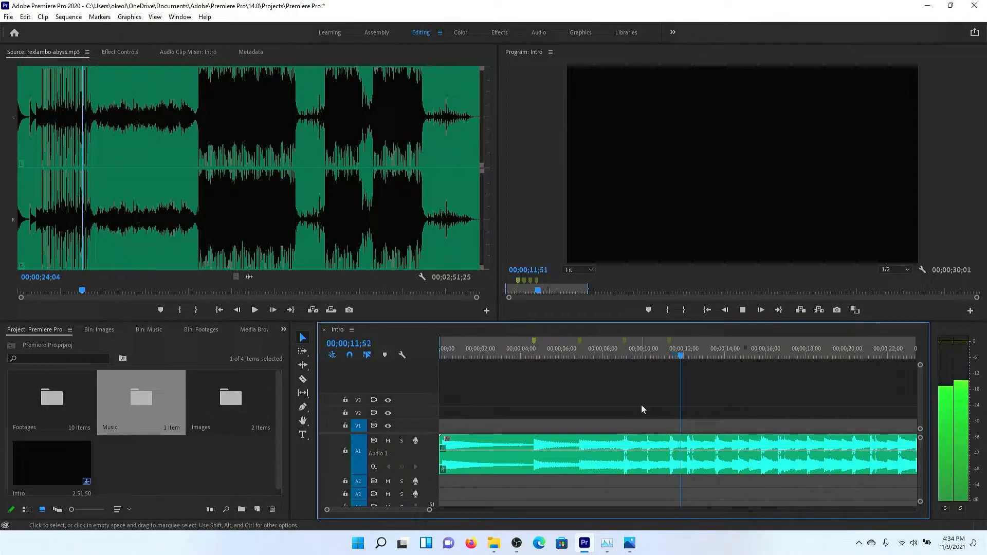
key(space)
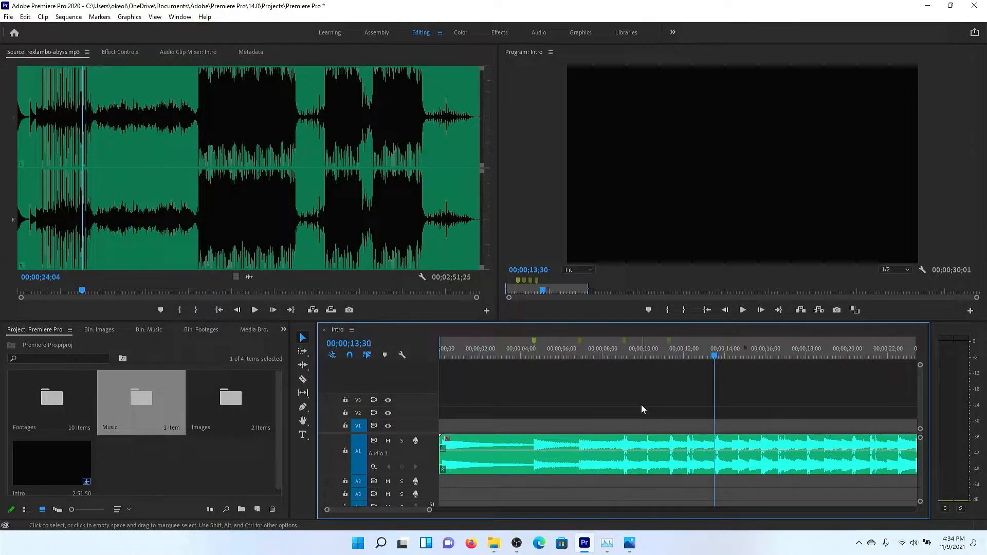
key(m)
Step: Play on to 00;00;13;55 and step the playhead back one frame at a time to 00;00;13;27
key(space)
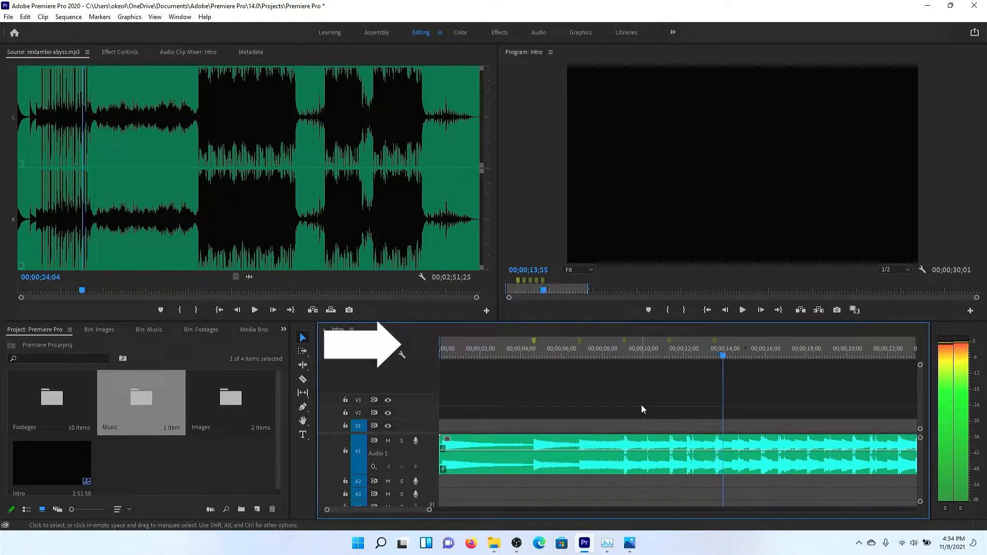
key(Left)
key(Left)
key(Left)
key(Left)
key(Left)
key(Left)
key(Left)
key(Left)
key(Left)
key(Left)
key(Left)
key(Left)
key(Left)
key(Left)
key(Left)
key(Left)
key(Left)
key(Left)
key(Left)
key(Left)
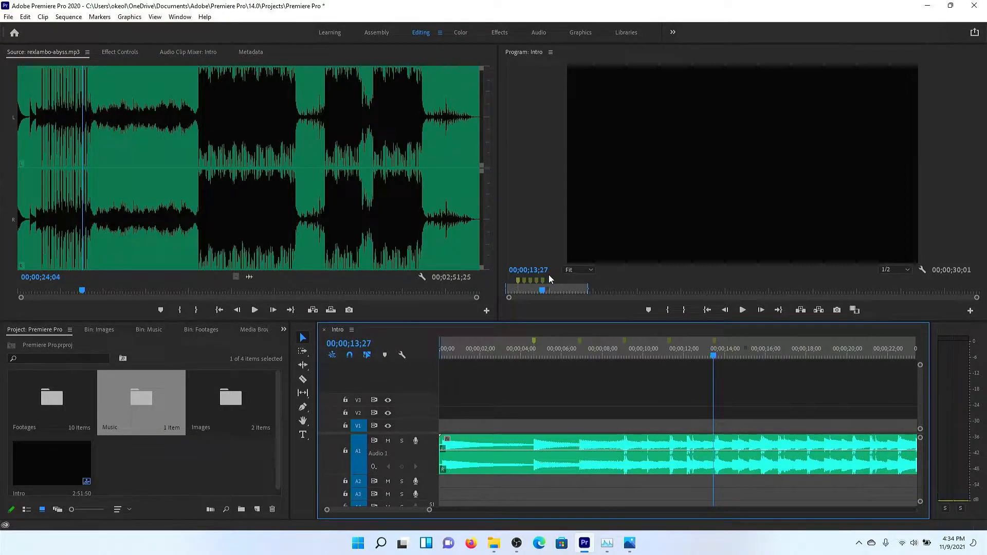
Step: Scrub the playhead back near the sequence start and step it forward five frames at a time to 00;00;00;15
click(545, 278)
drag(544, 272, 128, 273)
key(space)
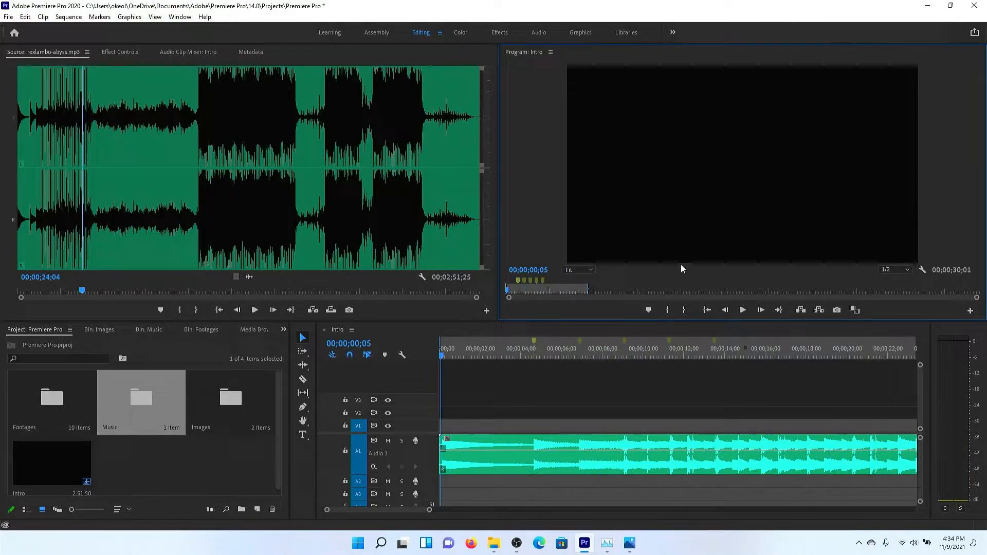
key(shift+Right)
key(shift+Right)
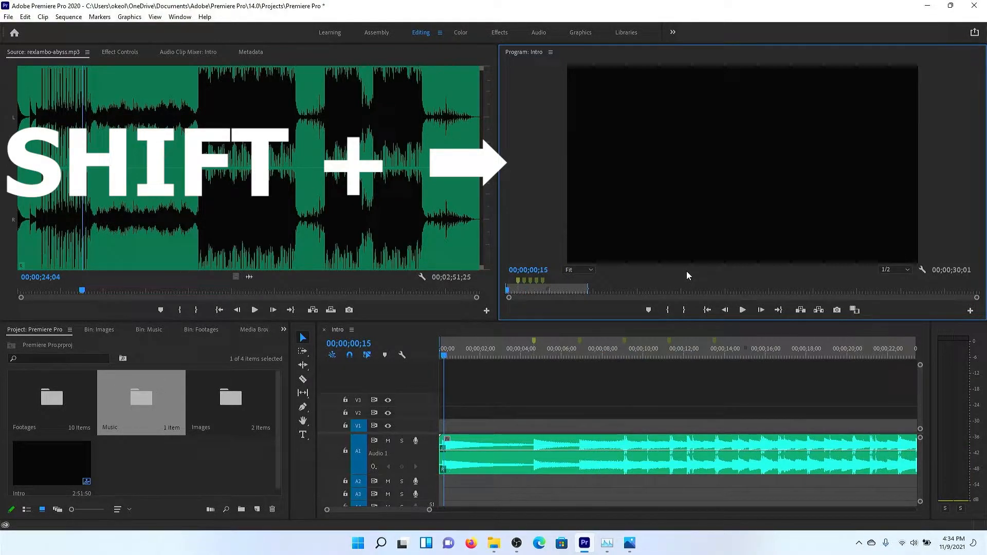
Step: Step the playhead five frames at a time forward to 00;00;00;25, back toward the sequence start, and play the music to 00;00;07;15
key(shift+Right)
key(shift+Right)
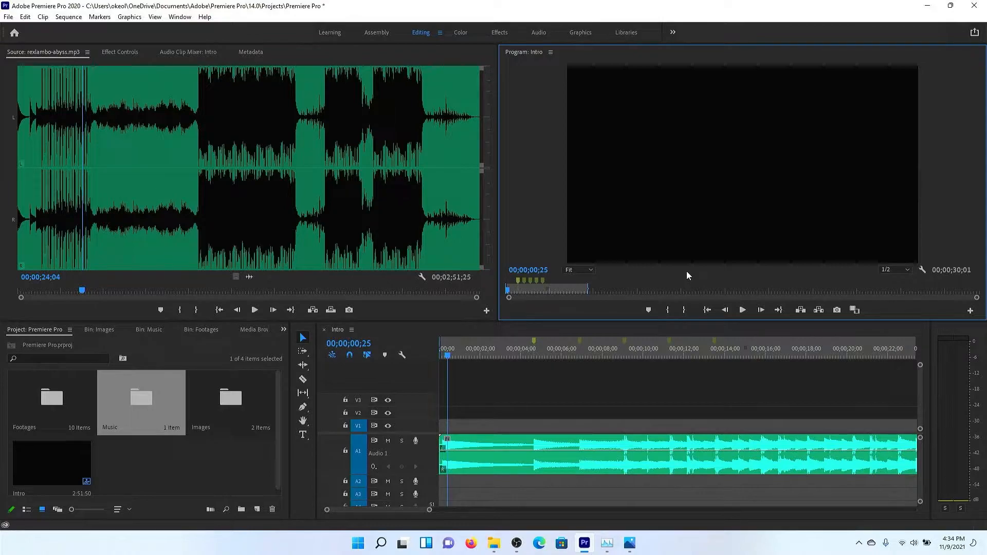
key(shift+Left)
key(shift+Left)
key(shift+Left)
key(shift+Left)
key(space)
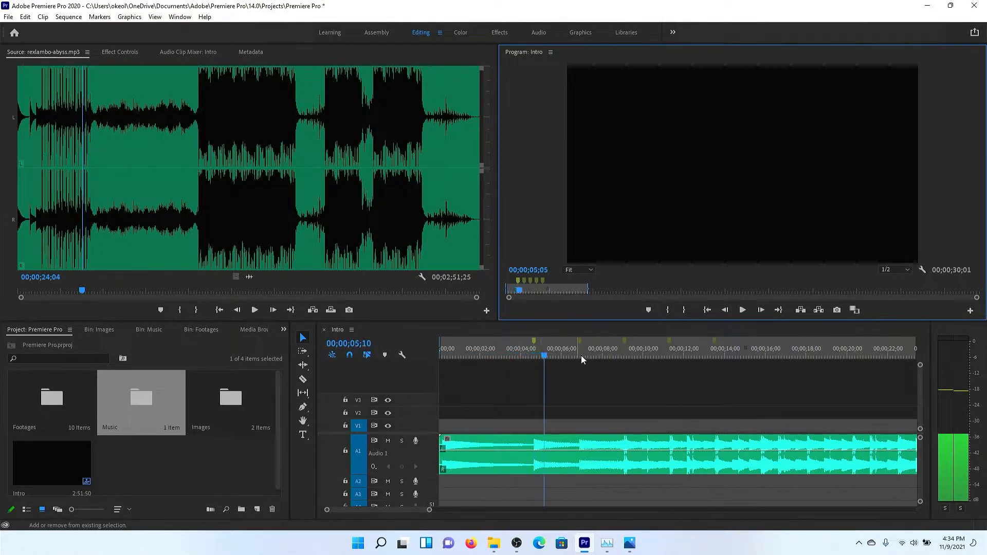
key(space)
Step: Jump to the marker at 00;00;13;30, play on, and add sequence markers on the beats at 00;00;15;44 and 00;00;18;02
click(714, 340)
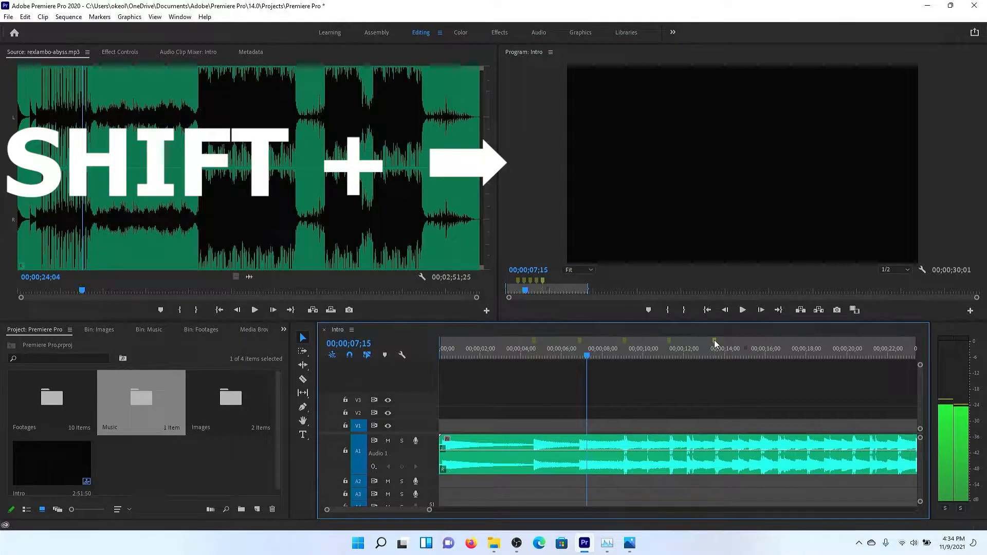
click(715, 343)
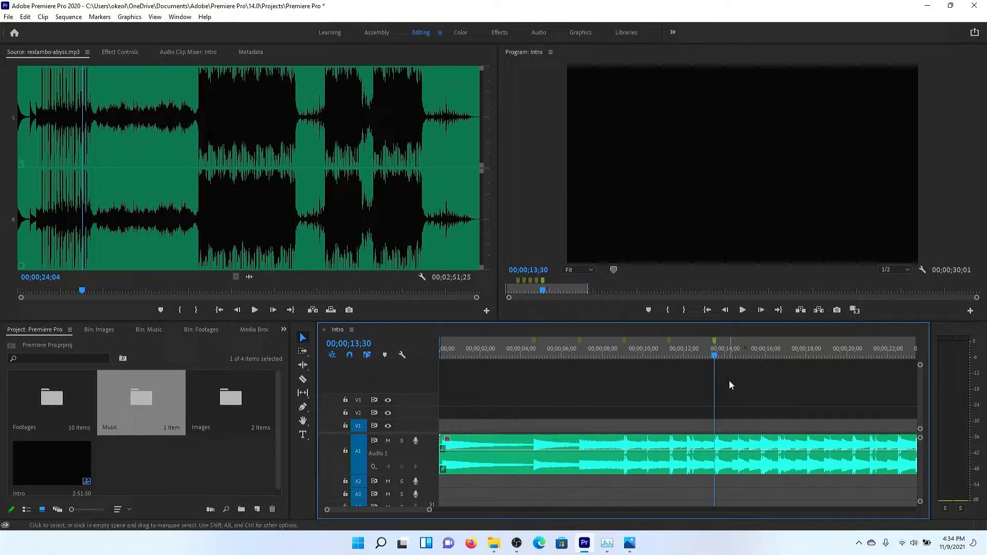
key(space)
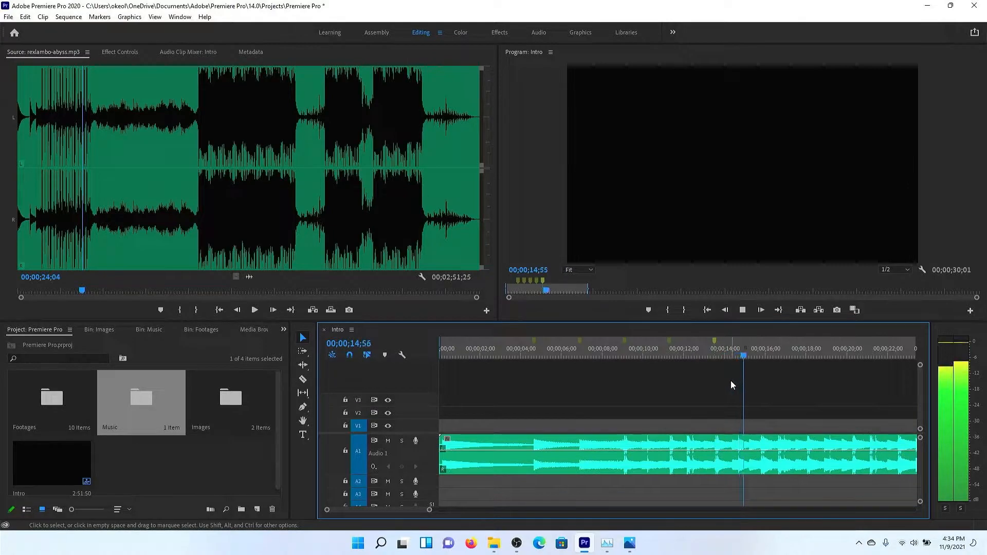
key(space)
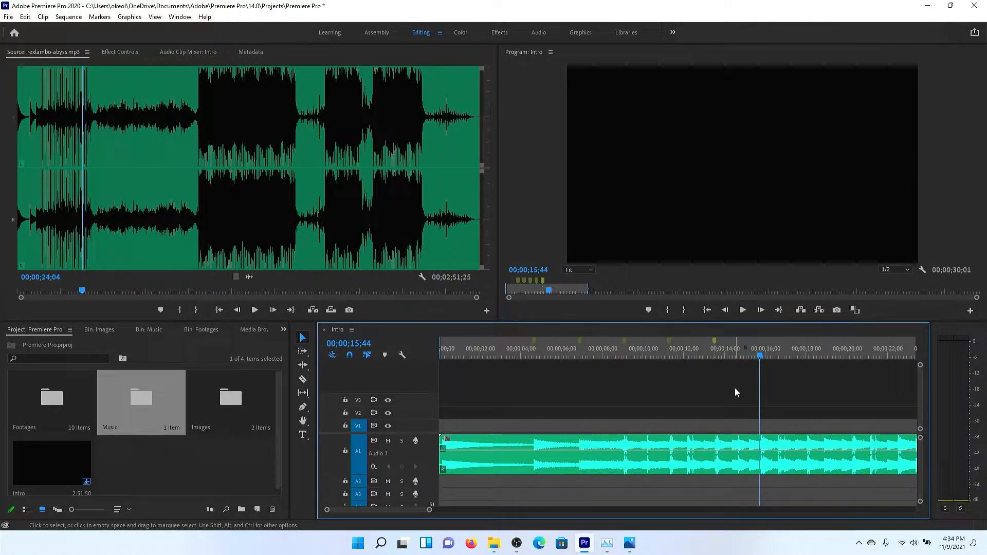
key(m)
key(space)
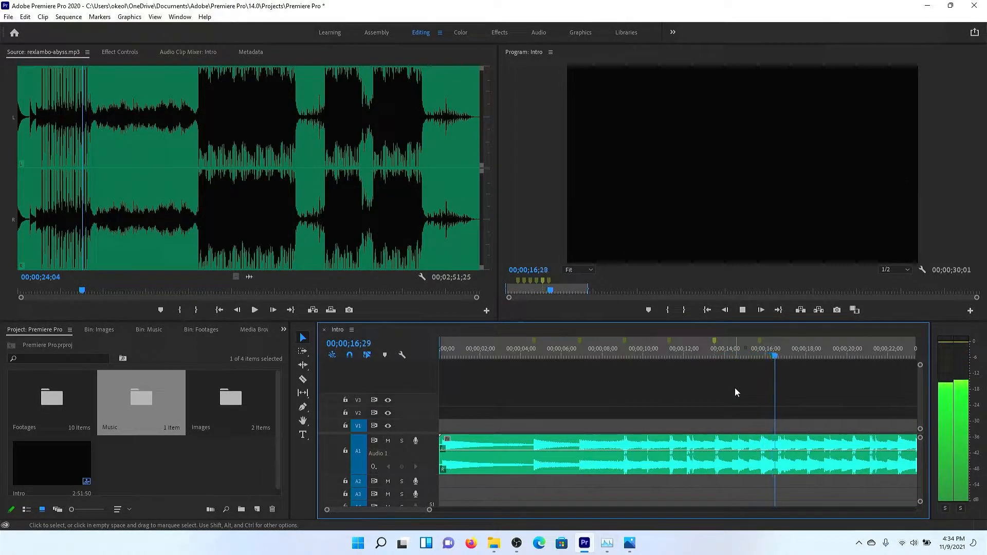
key(space)
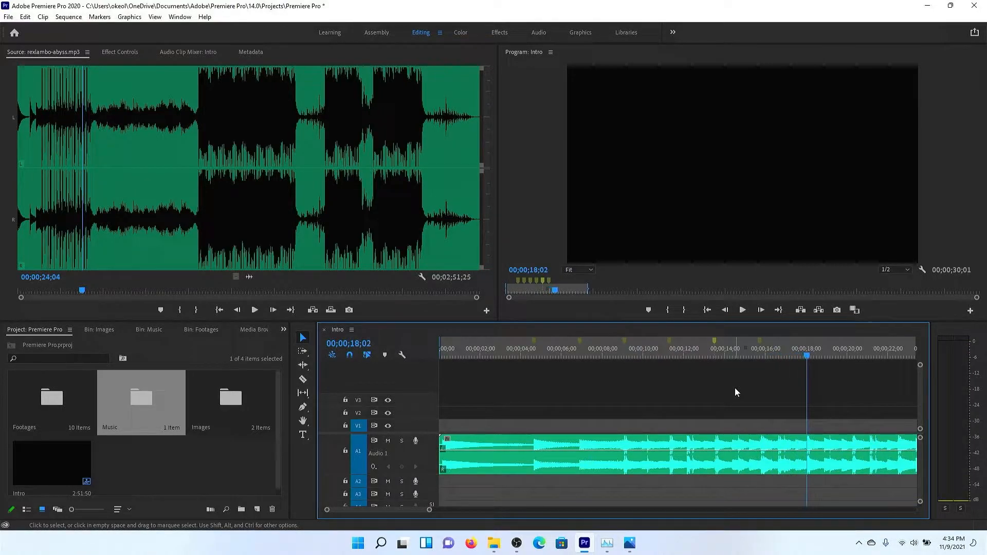
key(m)
Step: Play on through the music, adding sequence markers on the beats at 00;00;20;15, 00;00;22;29 and just after 00;00;24;42
key(space)
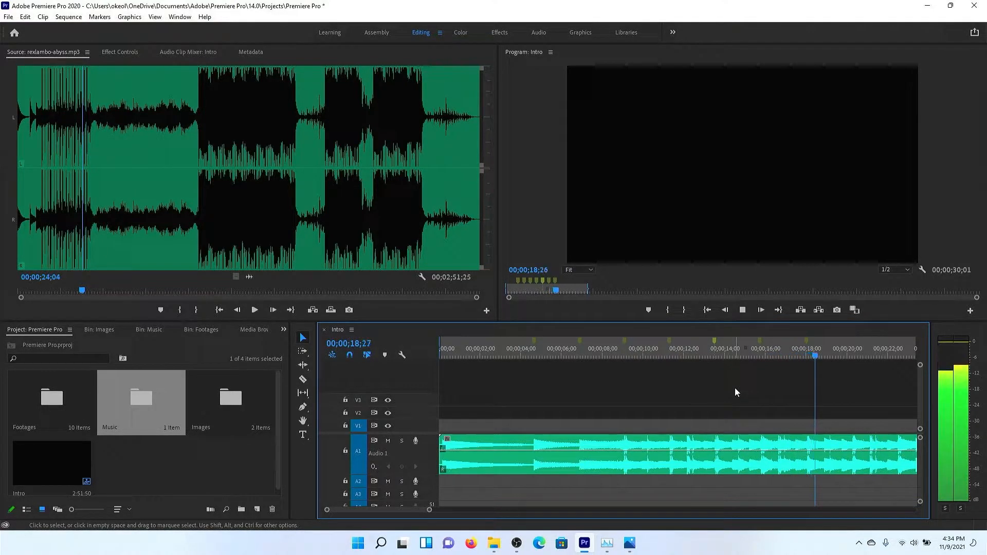
key(space)
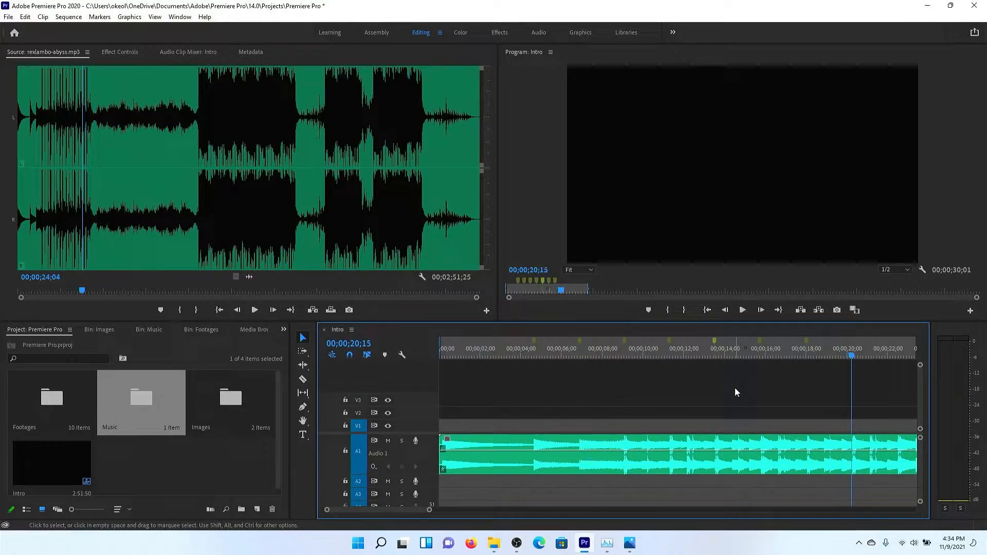
key(m)
key(space)
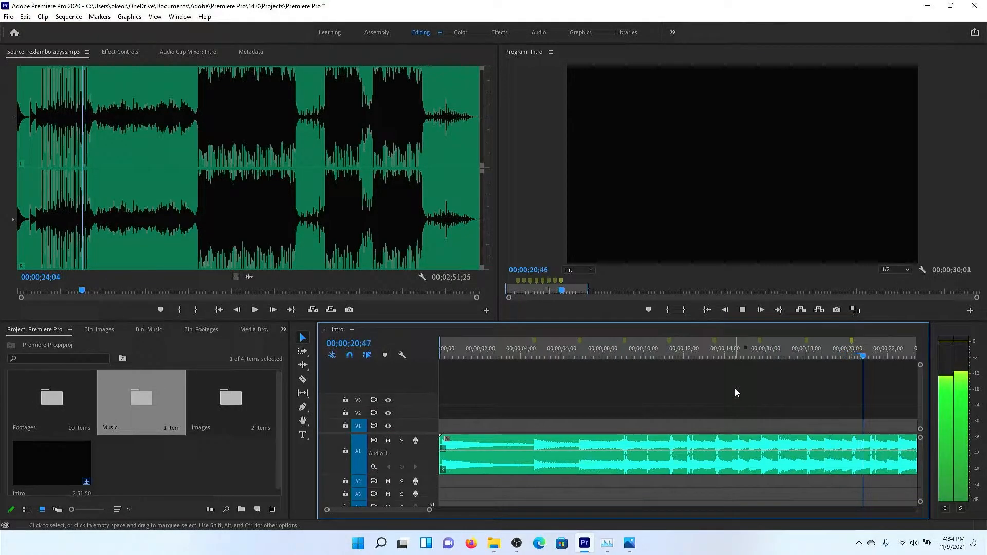
key(space)
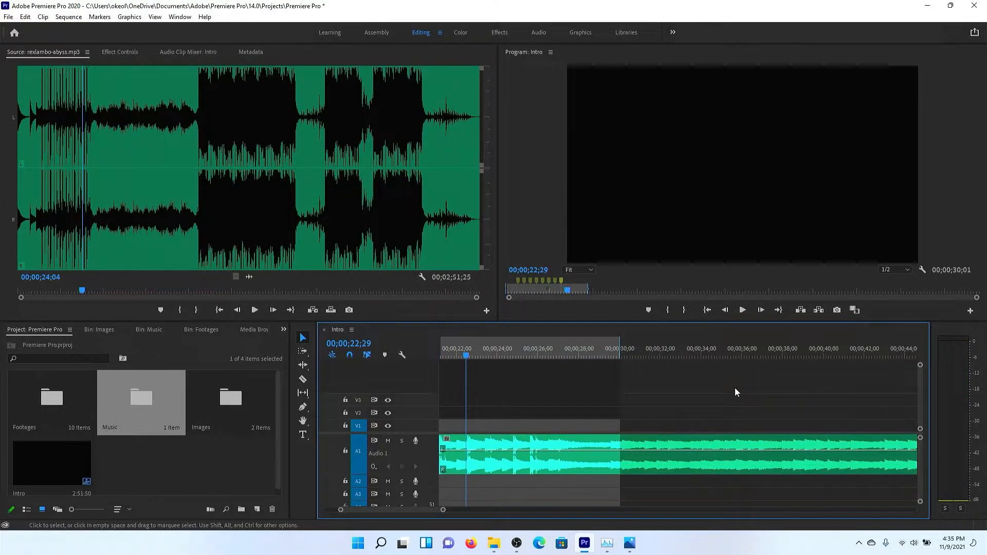
key(m)
key(space)
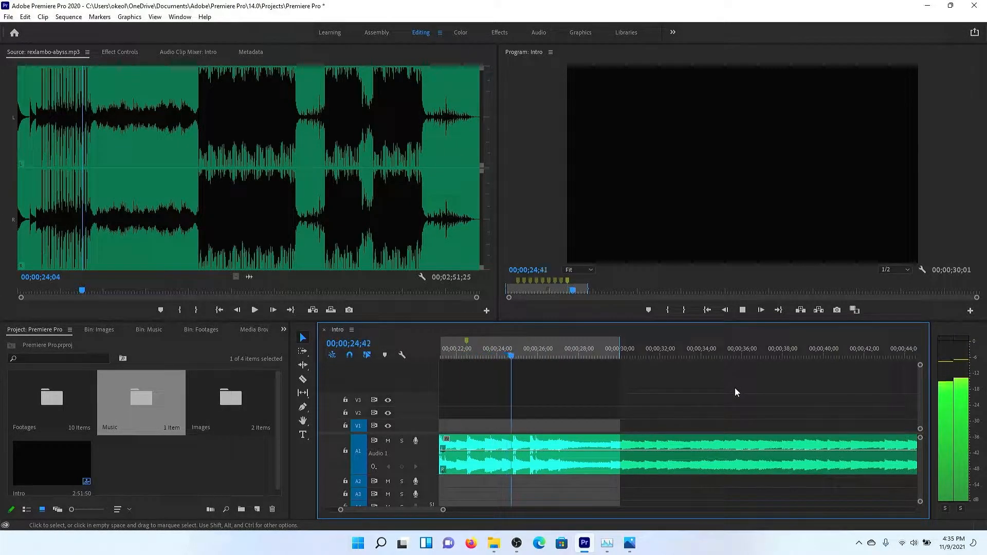
key(space)
key(m)
Step: Replay the music from 00;00;25;59 to find the last beat, and add a sequence marker near 00;00;27;03
key(space)
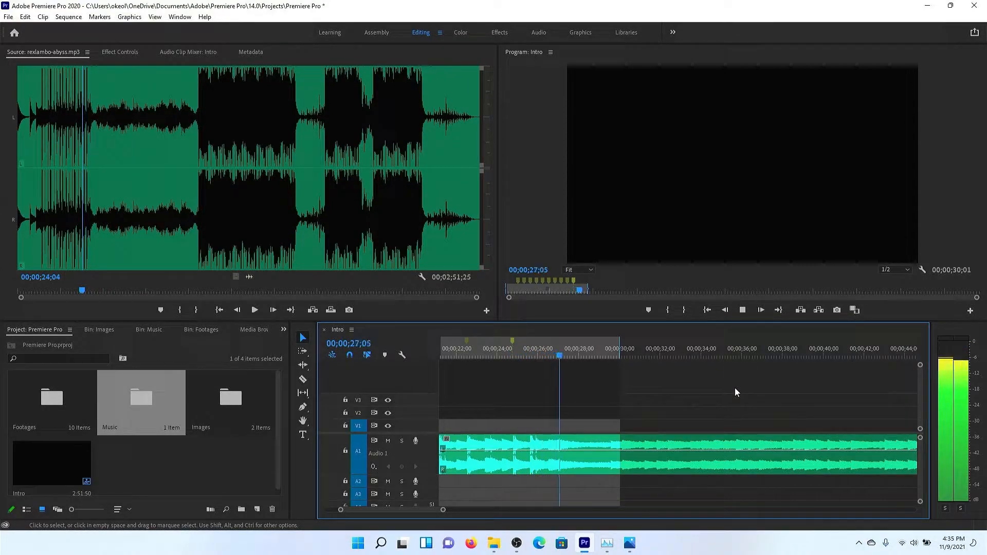
click(538, 355)
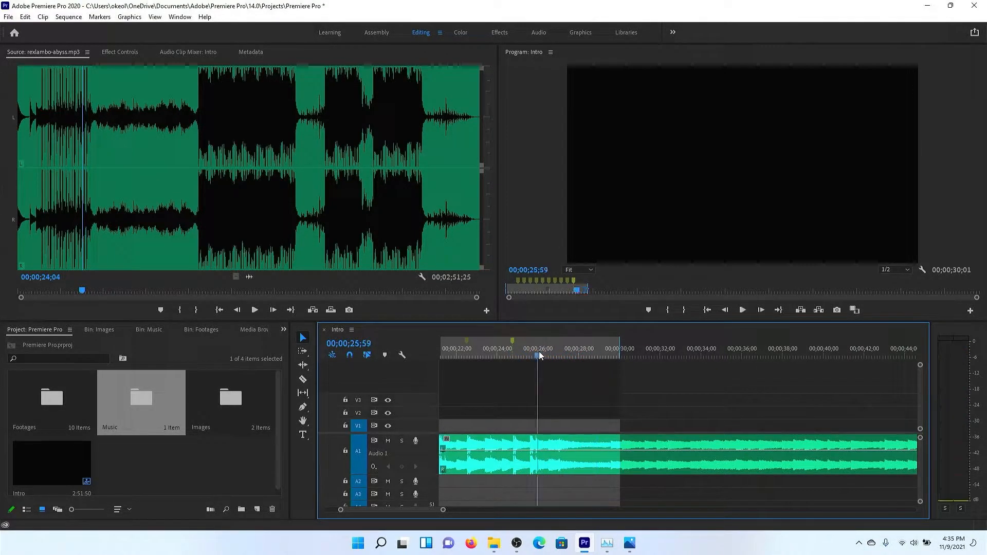
key(space)
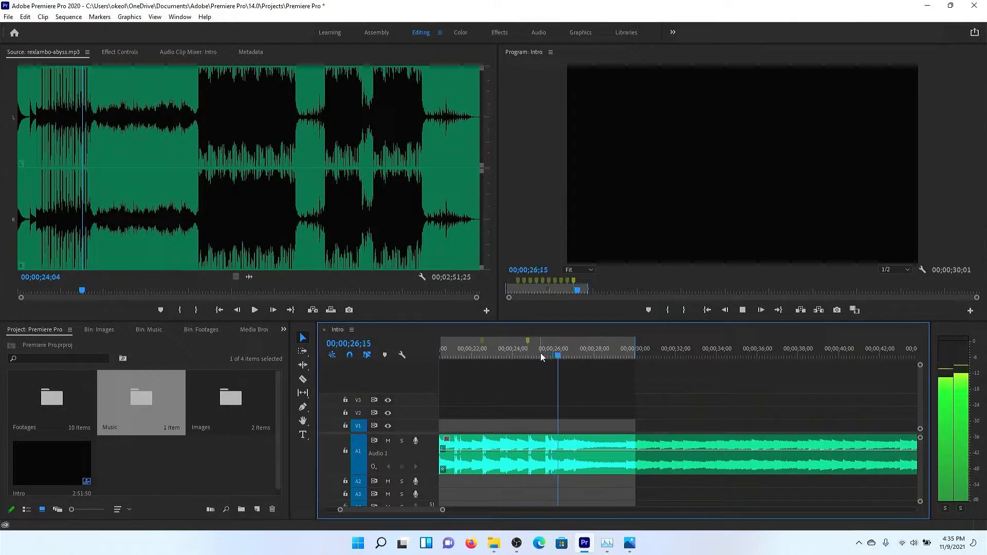
click(571, 355)
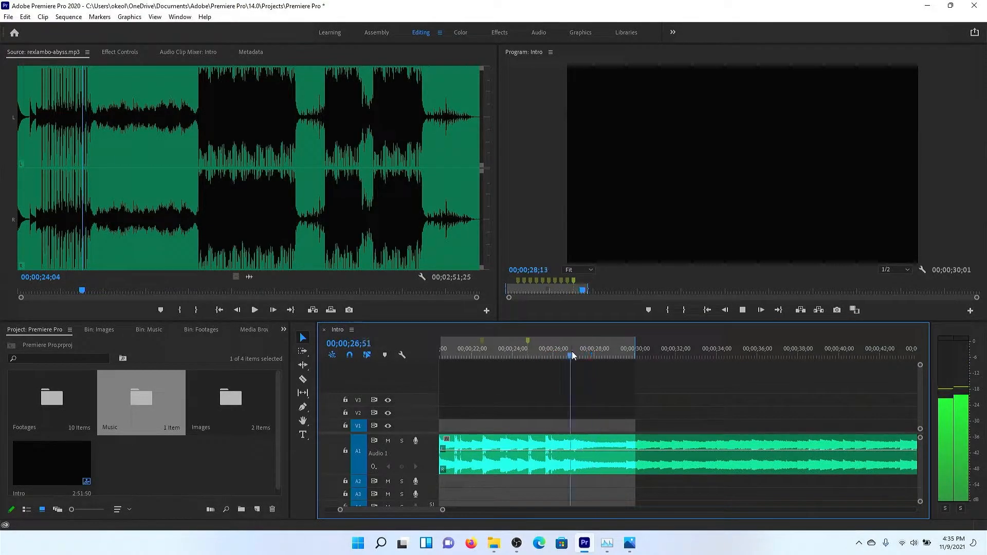
drag(572, 355, 574, 355)
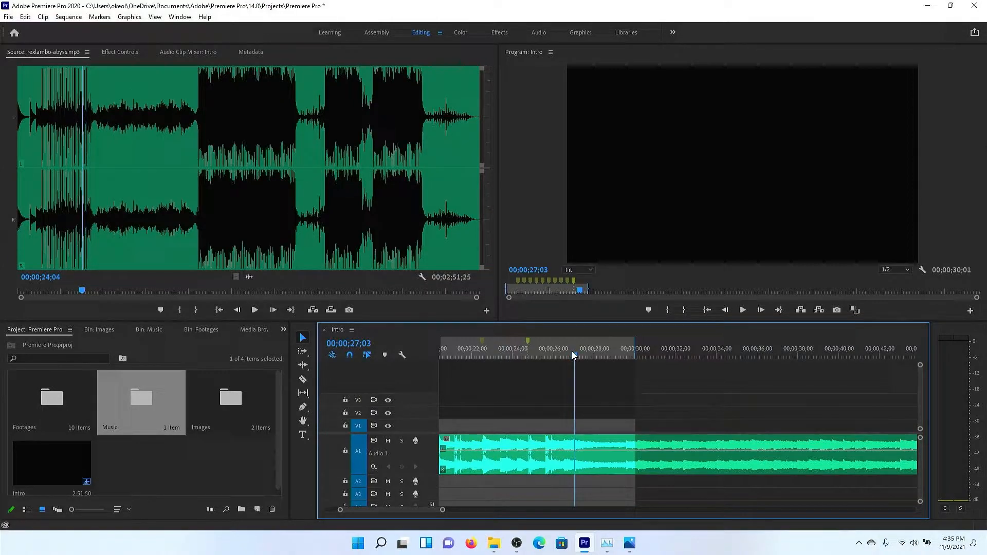
drag(575, 356, 458, 509)
Step: Play the sequence from about 4 seconds to 00;00;14;42 to check the markers against the beats
click(498, 346)
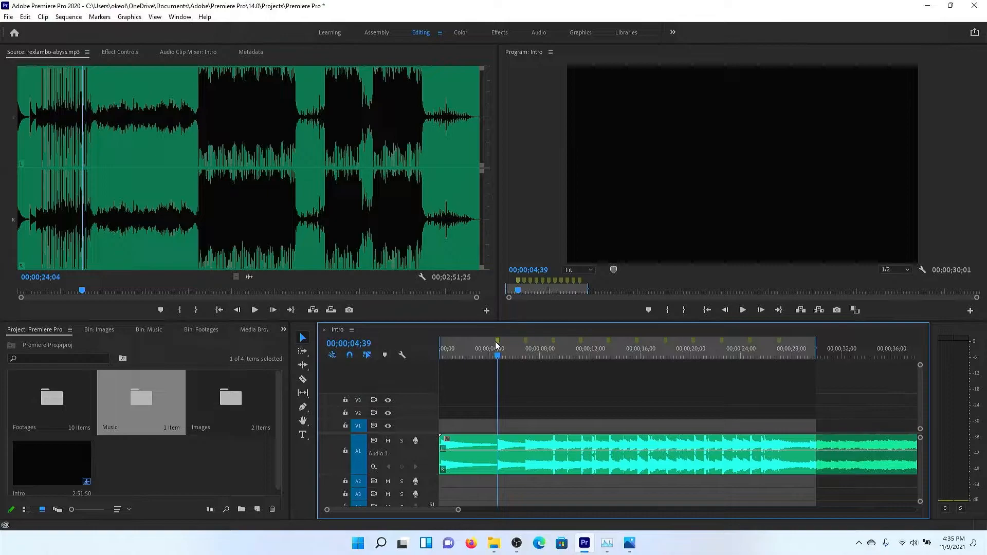
click(490, 345)
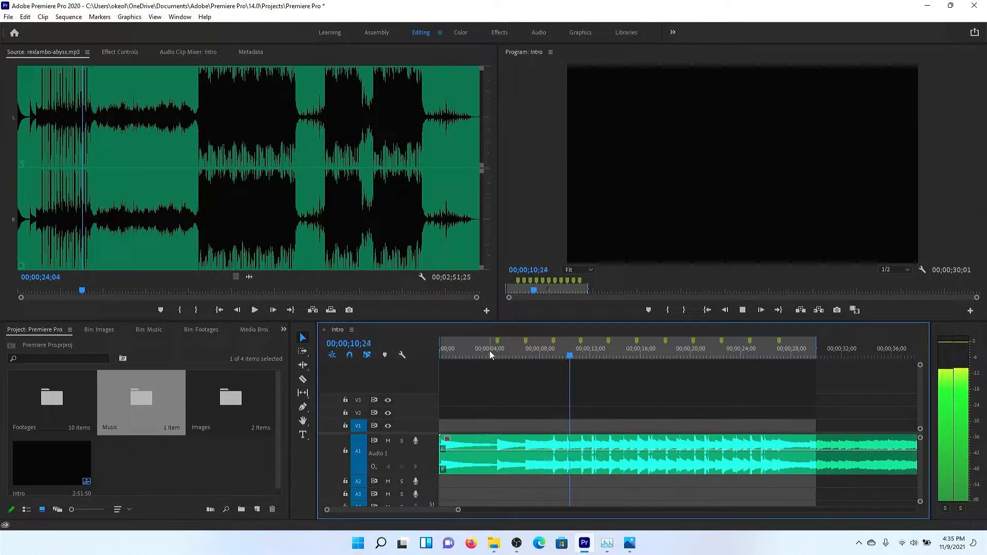
key(space)
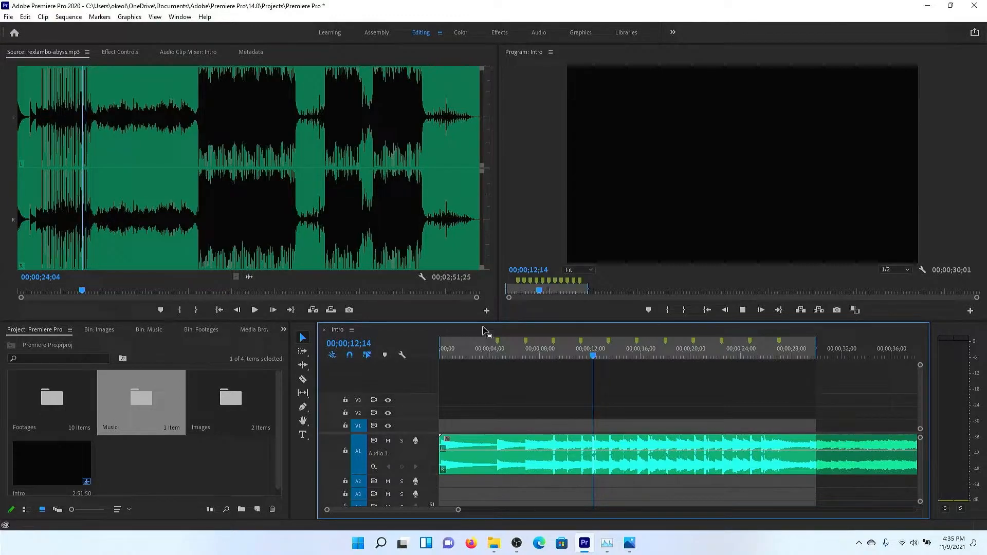
key(space)
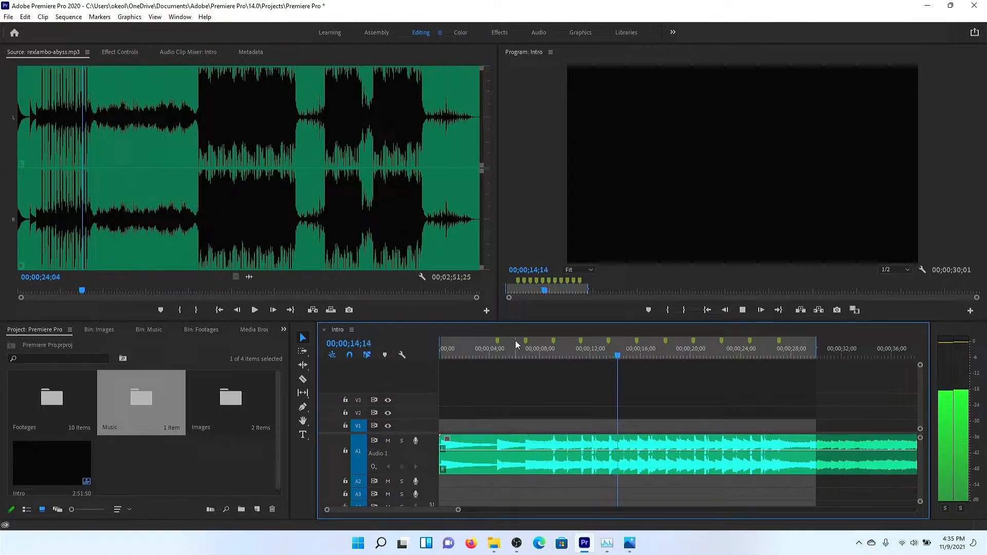
key(space)
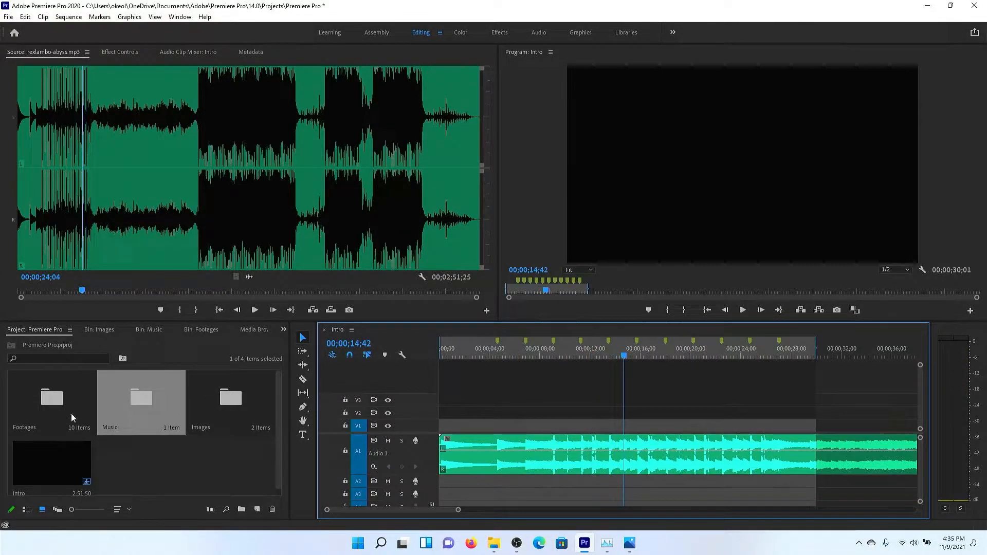
Step: Open the Footages bin and load Destroyer.mp4 into the Source Monitor
double_click(60, 395)
scroll(175, 435, up, 3)
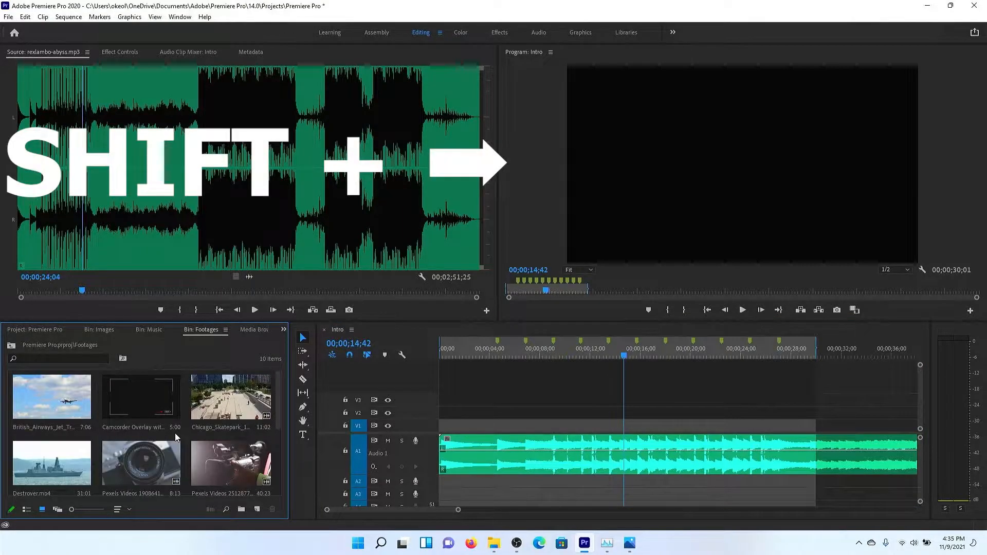
click(74, 468)
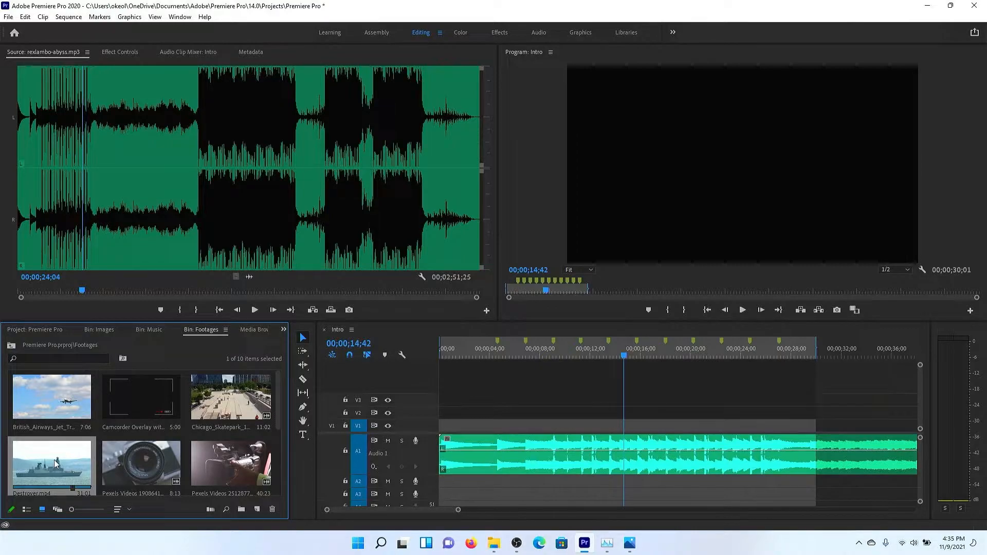
scroll(56, 462, down, 1)
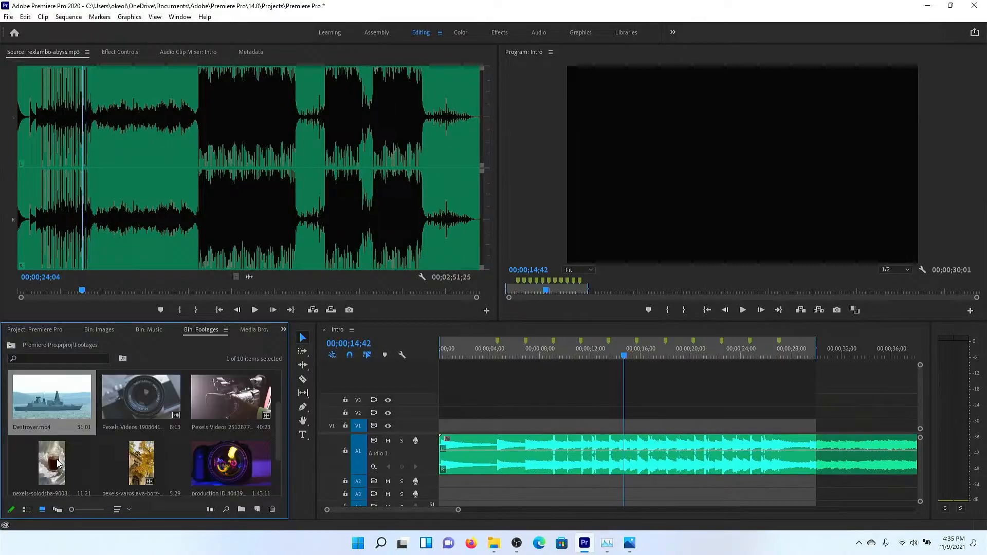
double_click(54, 402)
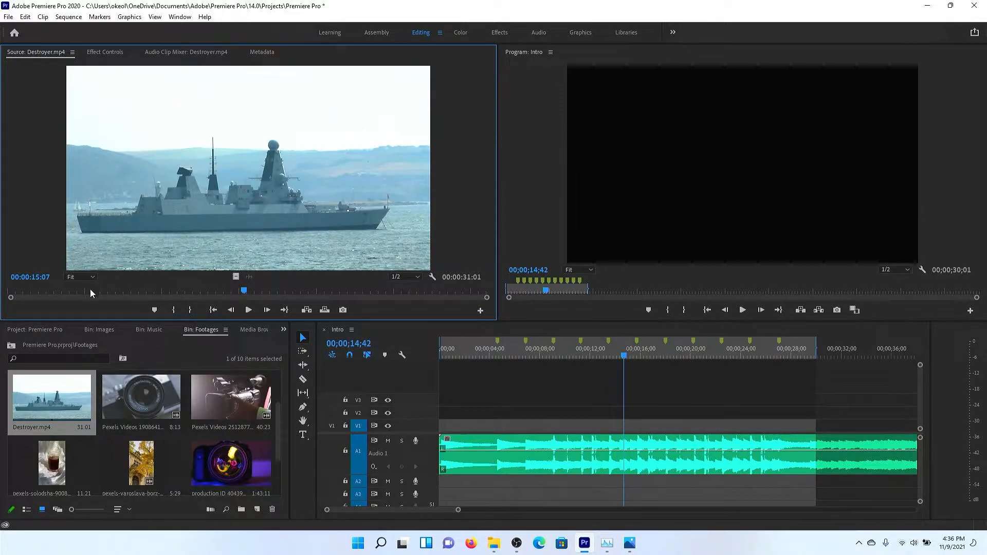
Step: Scrub through Destroyer.mp4 in the Source Monitor and return its playhead to 00:00:00:00
drag(90, 290, 398, 290)
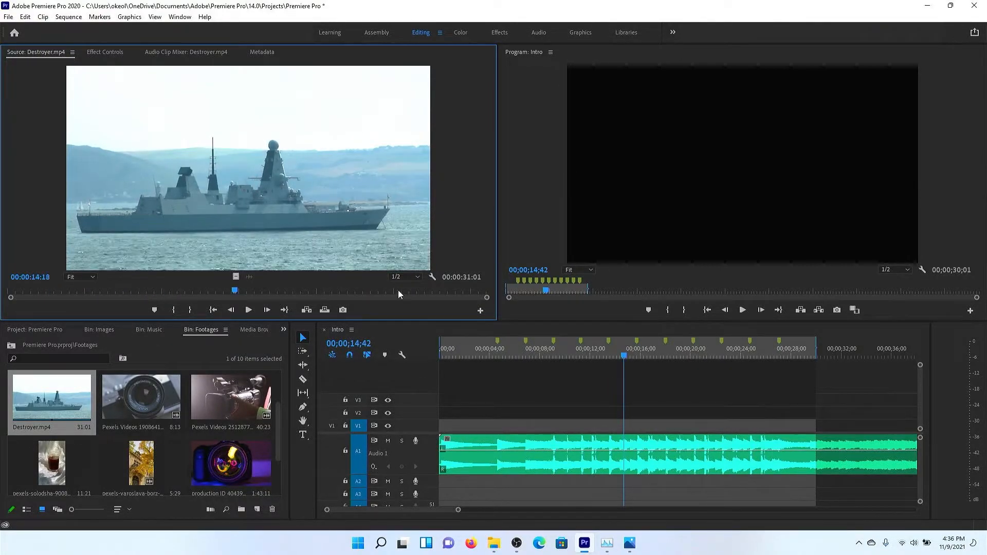
drag(560, 291, 548, 291)
drag(229, 291, 2, 300)
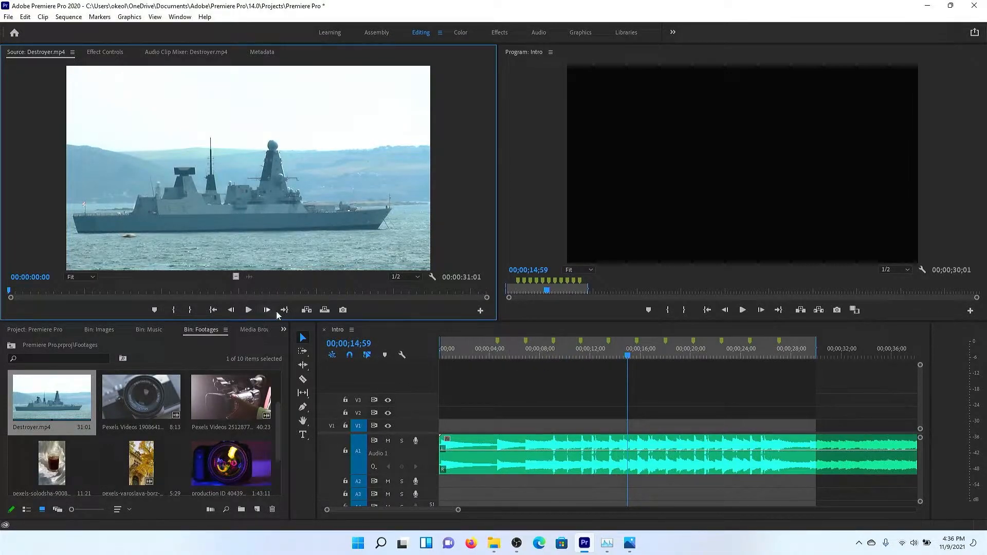
Step: Mark an Out point at 00:00:11:14 on Destroyer.mp4 in the Source Monitor, and clear it again
drag(104, 295, 188, 293)
key(o)
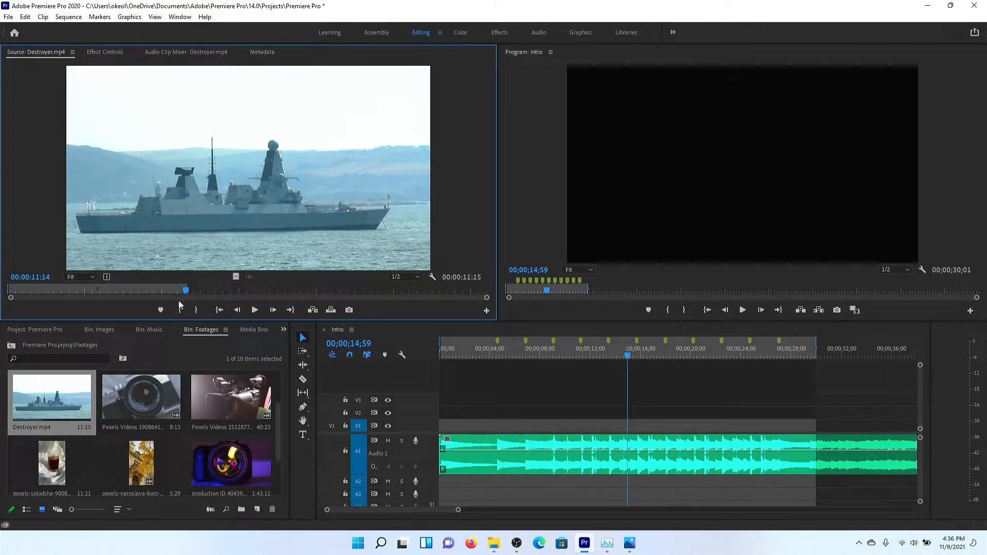
key(ctrl+shift+o)
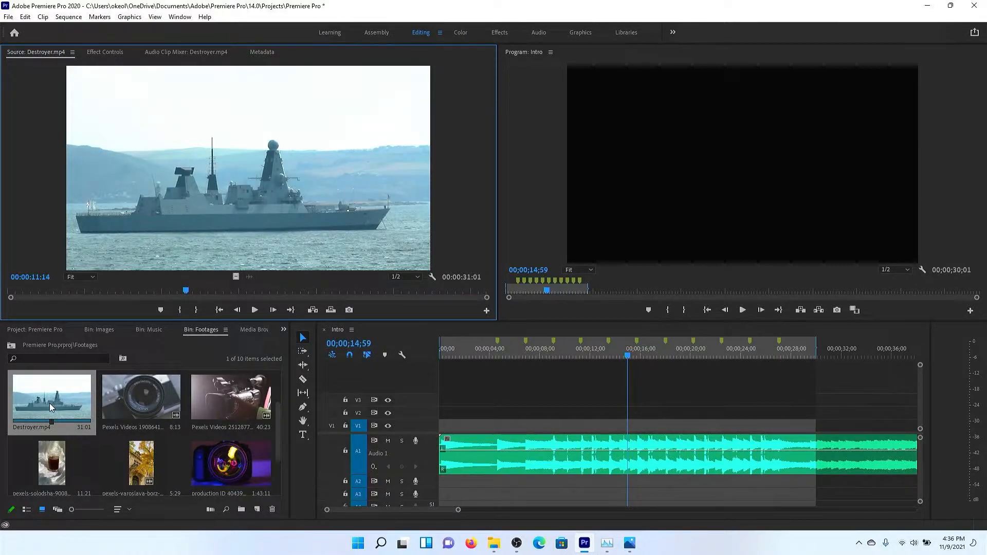
Step: Try placing the whole Destroyer.mp4 clip at the start of V1 and trimming its end to the first marker
drag(50, 404, 452, 426)
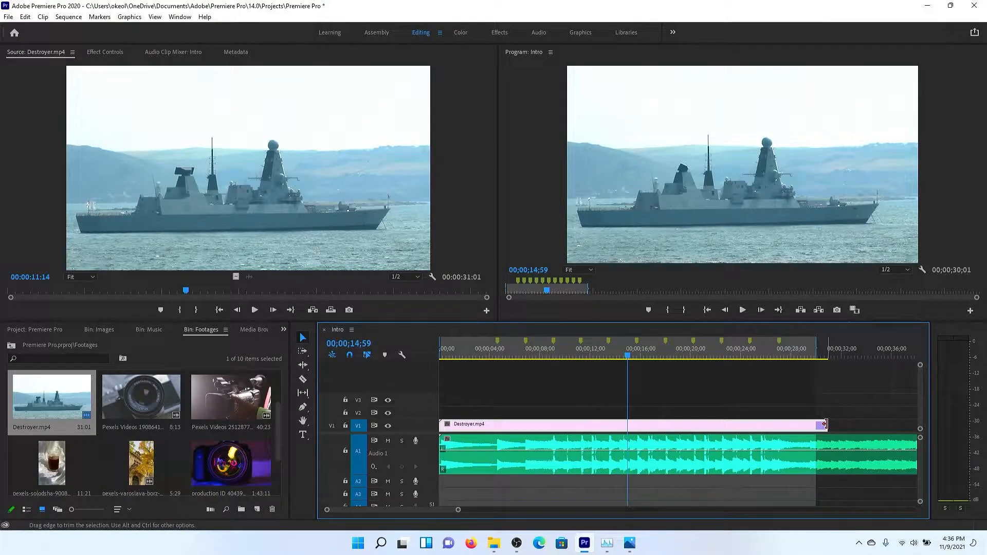
mouse_move(825, 424)
mouse_down()
mouse_move(469, 427)
mouse_move(506, 428)
mouse_move(496, 426)
mouse_up()
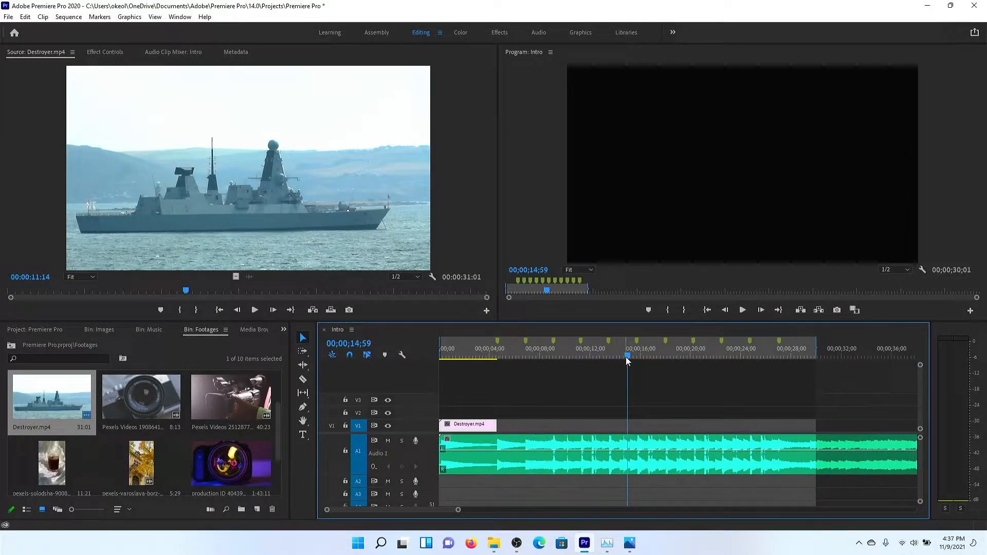
drag(626, 359, 465, 381)
drag(483, 425, 243, 407)
Step: Mark an Out point at 00:00:06:10 on Destroyer.mp4 in the Source Monitor and place the clip at the start of V1
double_click(70, 387)
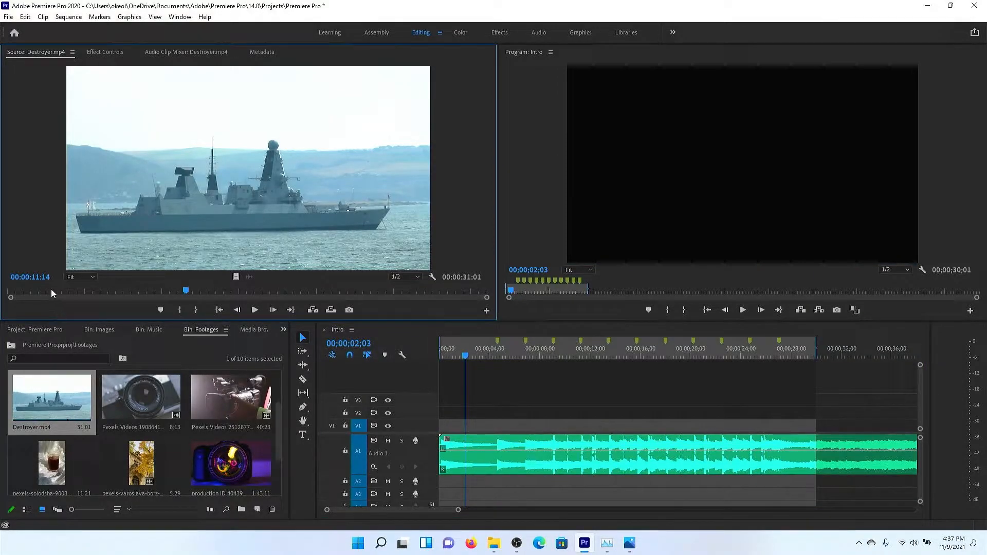
click(37, 291)
drag(18, 293, 1, 295)
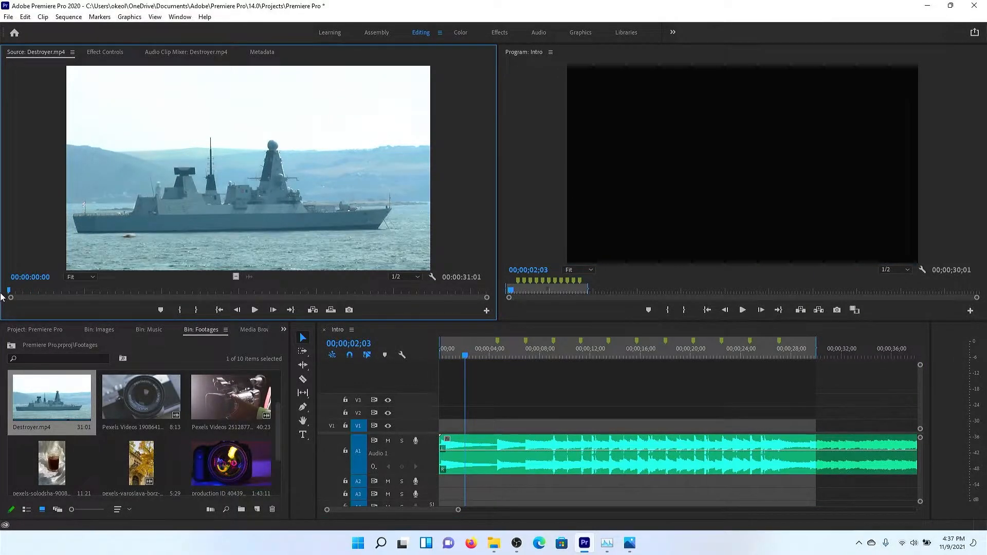
click(106, 289)
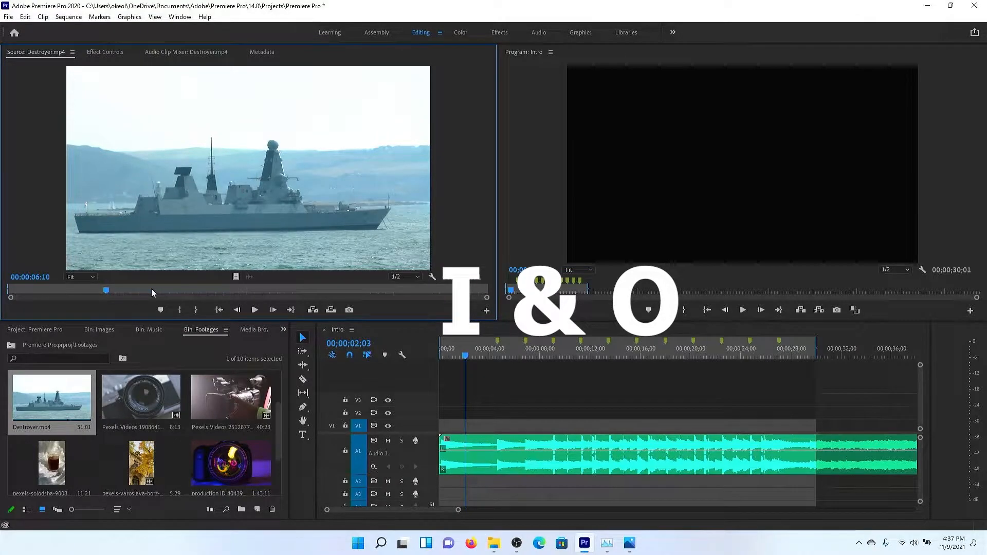
key(o)
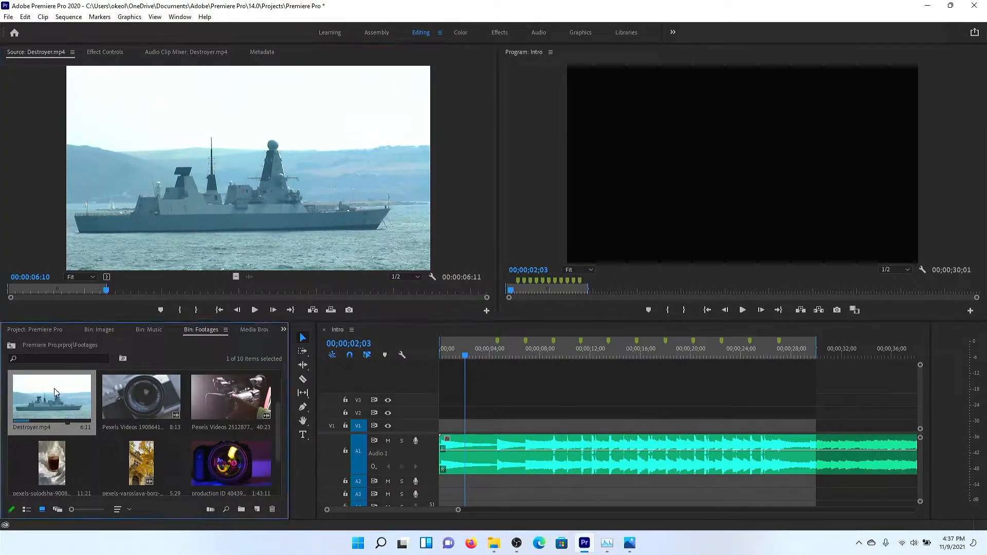
drag(54, 388, 443, 417)
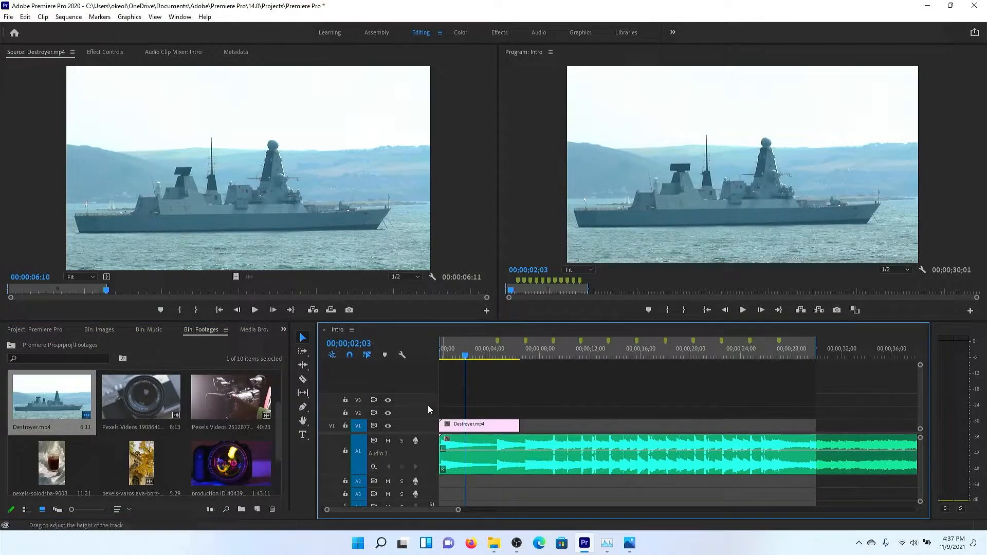
Step: Move Destroyer.mp4's Out point to 00:00:05:00 and replace the clip at the start of V1 with this shorter range
click(472, 282)
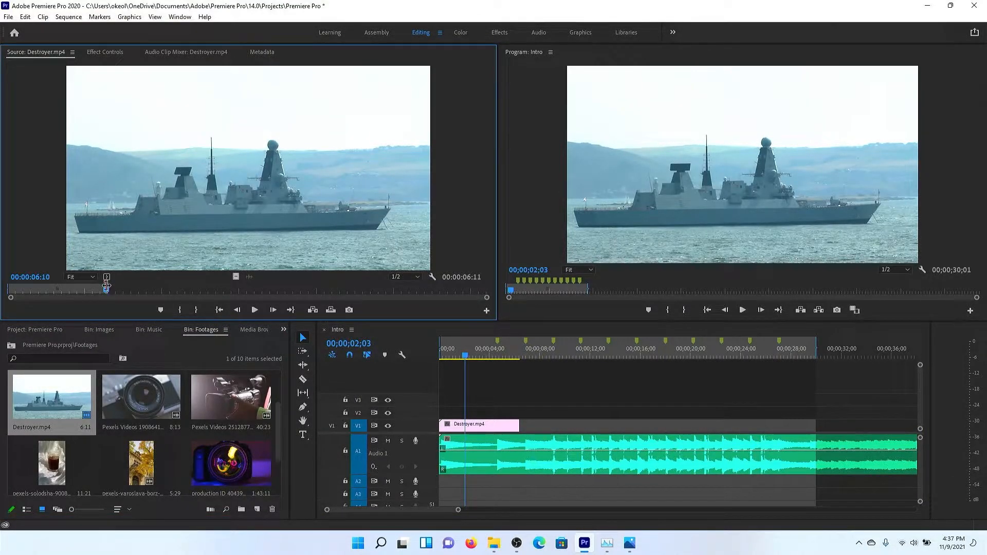
drag(107, 284, 127, 286)
drag(127, 289, 86, 294)
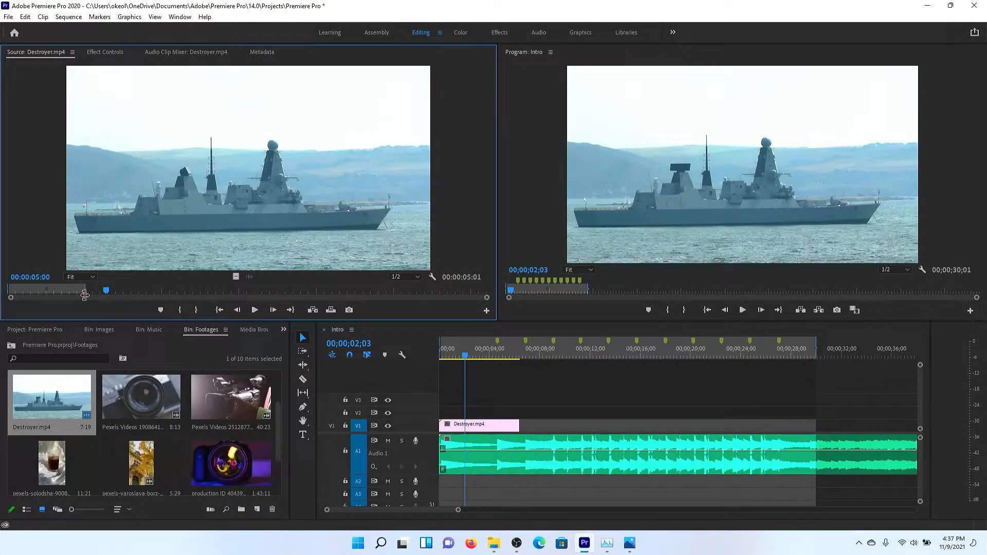
drag(85, 295, 85, 297)
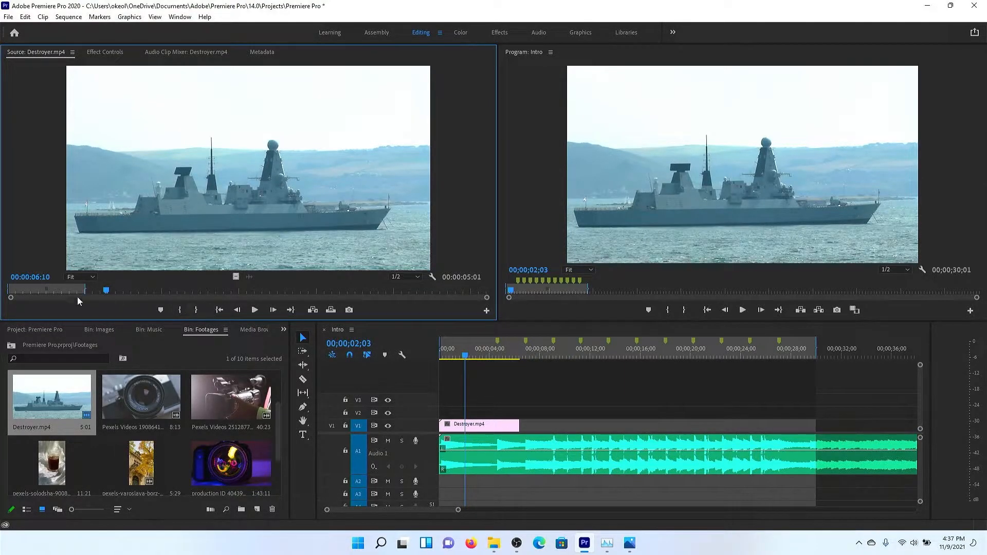
drag(72, 411, 425, 419)
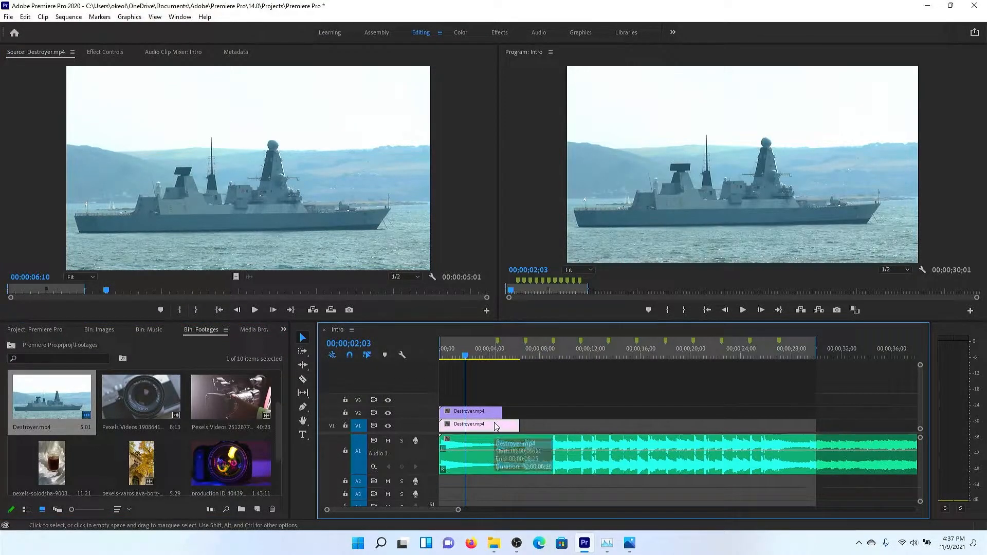
key(Delete)
click(483, 414)
drag(482, 414, 482, 428)
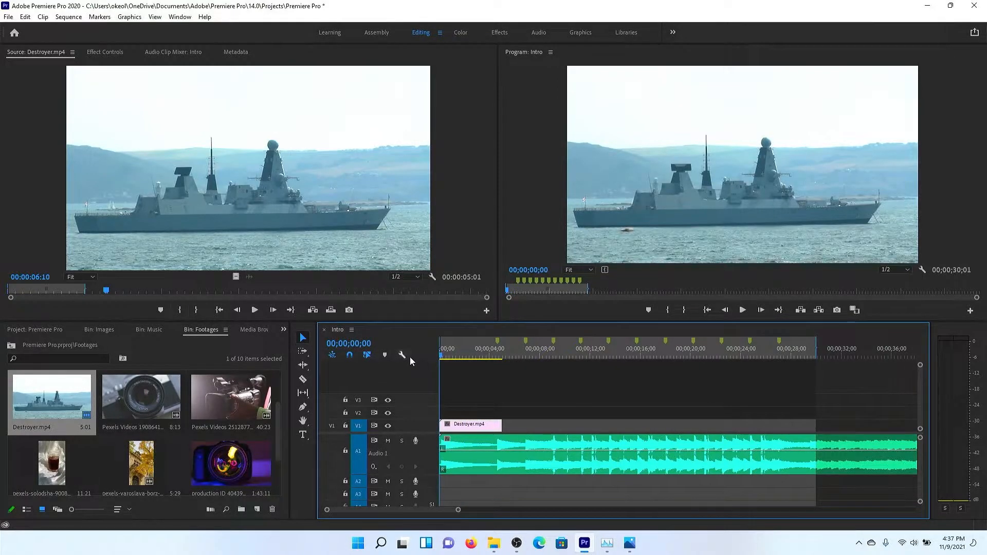
Step: Place British_Airways_Jet_Track.mov on V2 at 00;00;02;37 and shorten its end to just past the end of Destroyer.mp4
key(space)
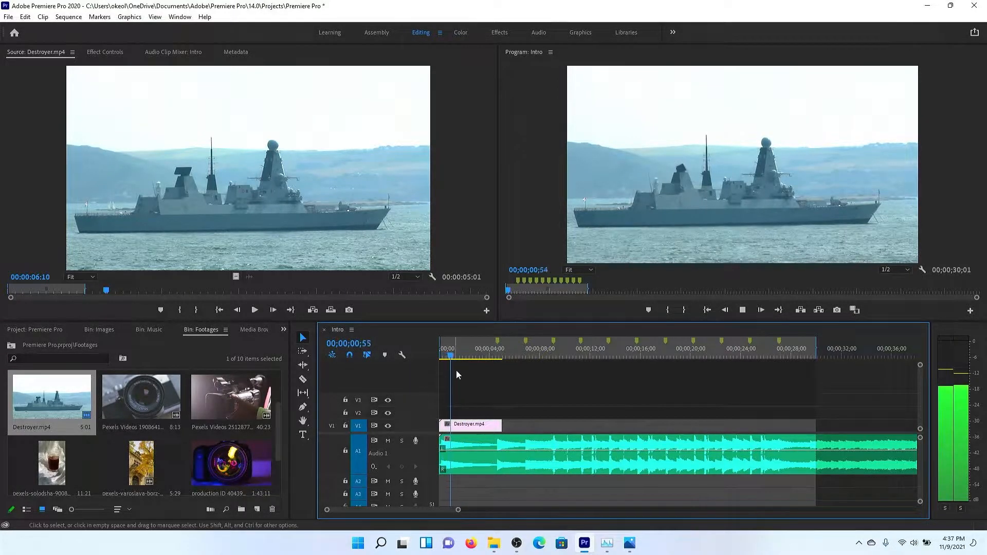
key(space)
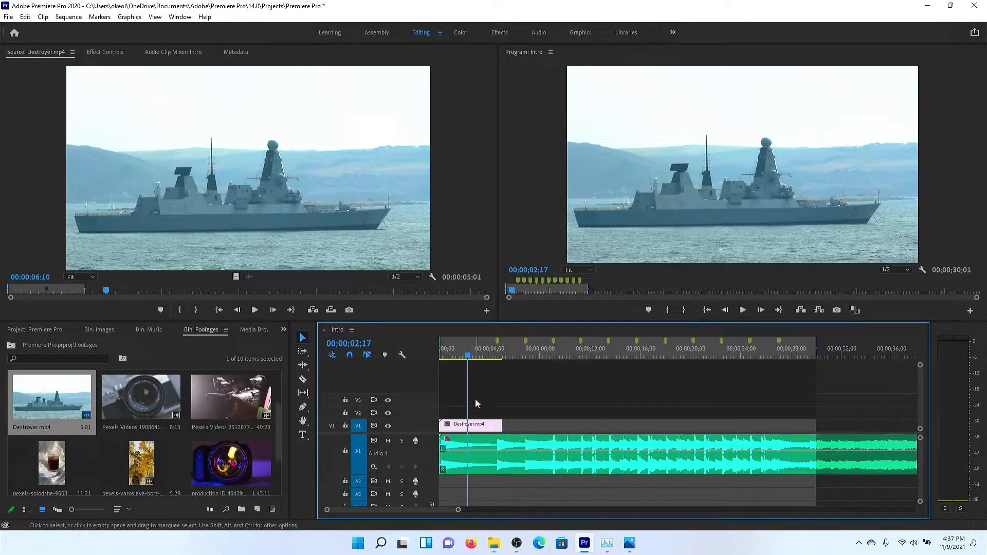
key(space)
key(space)
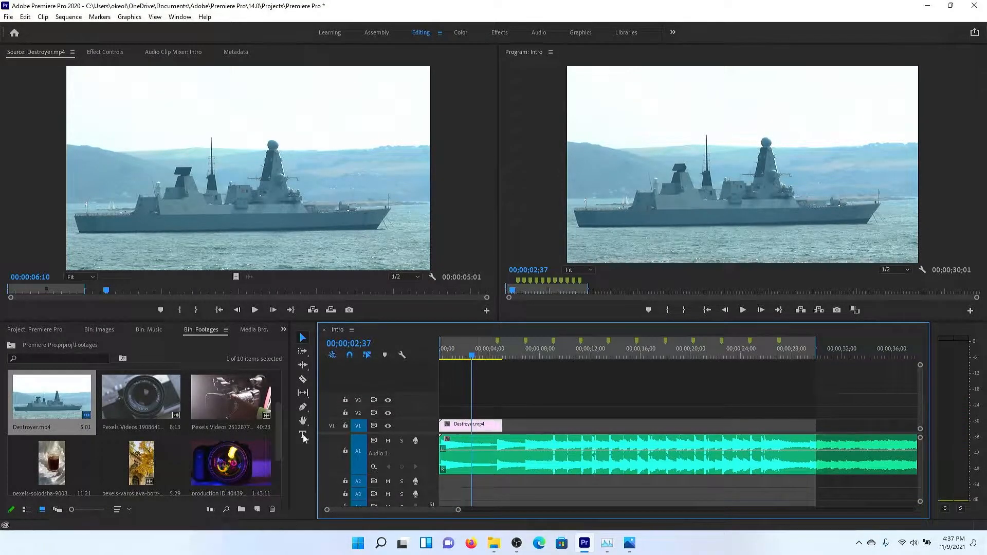
scroll(154, 432, up, 1)
drag(51, 396, 479, 414)
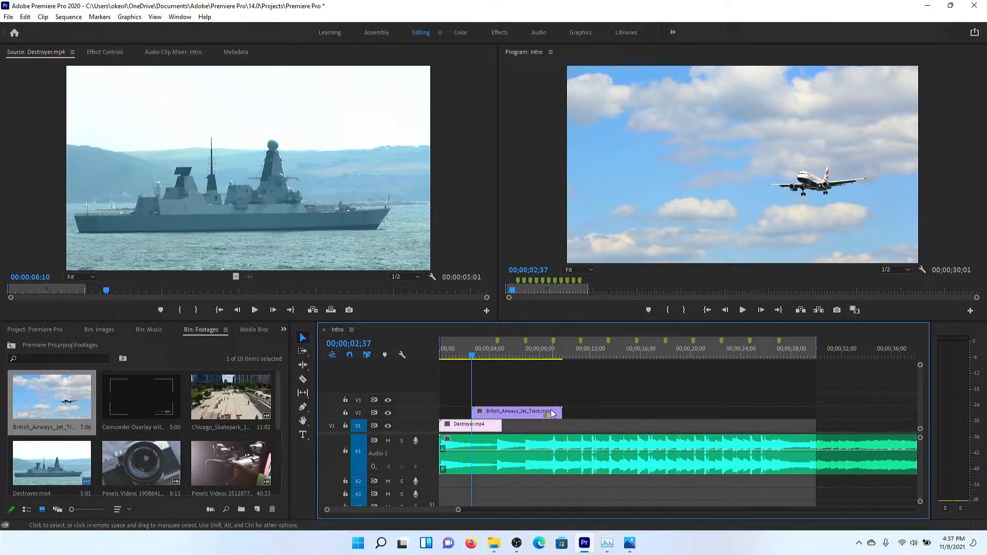
drag(553, 413, 506, 412)
Step: Play the opening of the Intro sequence with V2 visible and with V2 hidden, and show V2 again
drag(471, 353, 453, 354)
key(space)
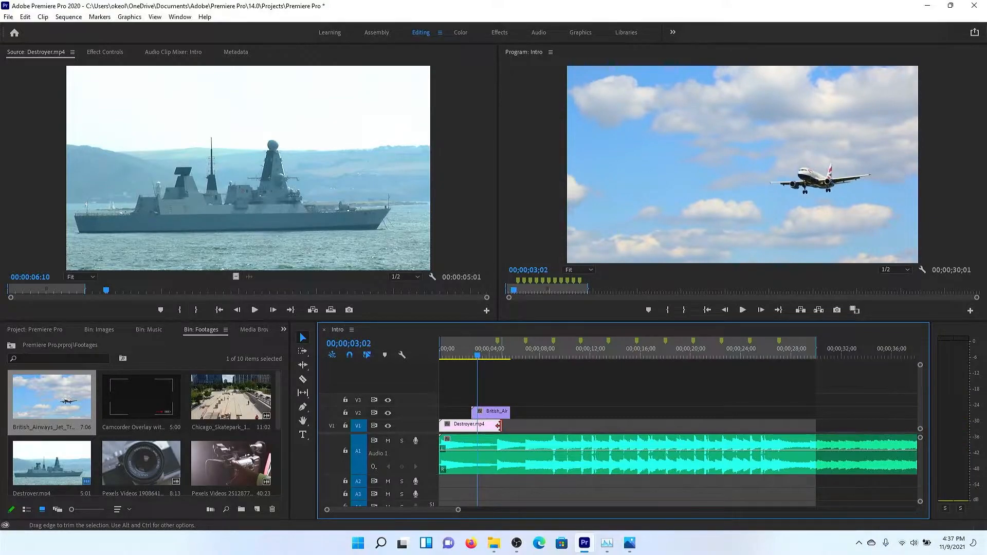
mouse_move(501, 426)
mouse_down()
mouse_move(471, 427)
mouse_move(482, 418)
mouse_move(501, 426)
mouse_up()
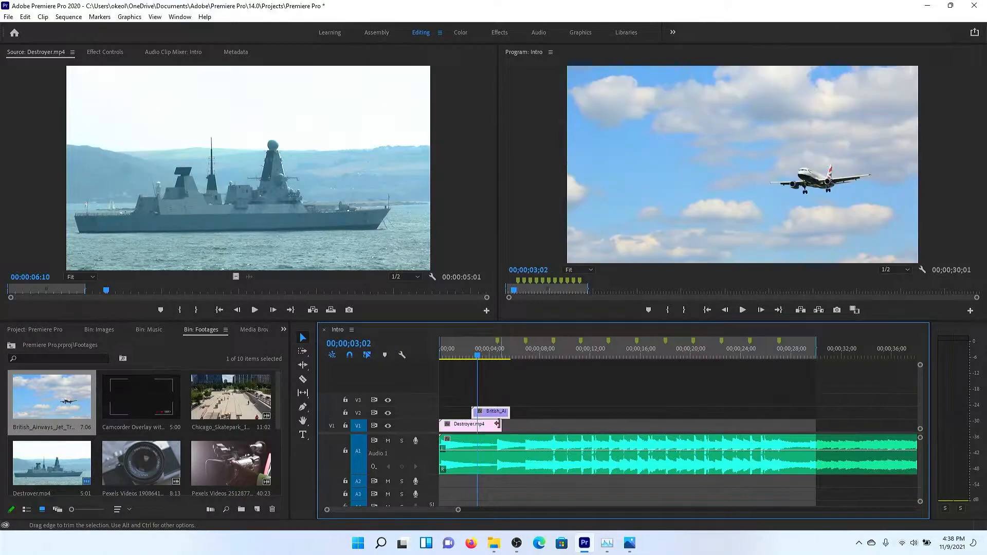
click(389, 413)
click(461, 355)
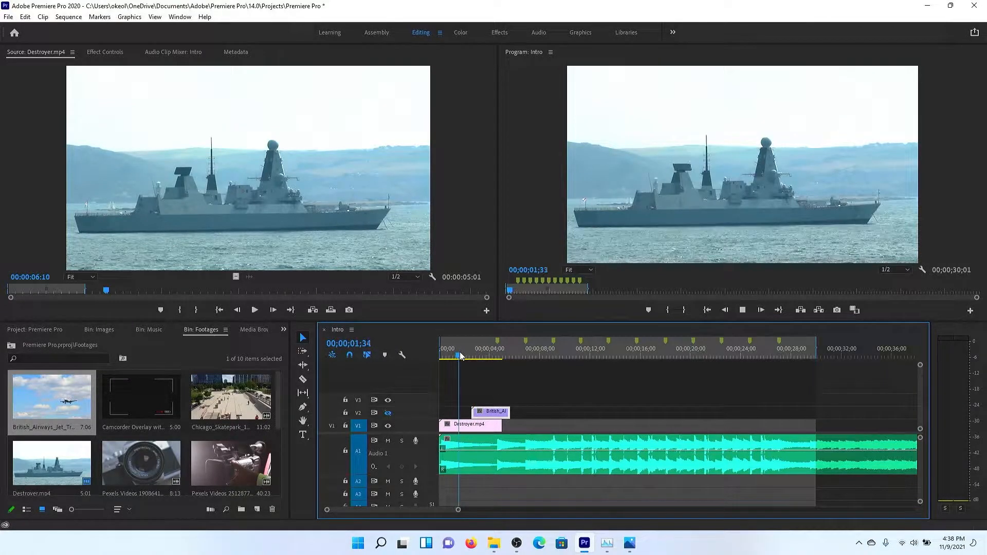
key(space)
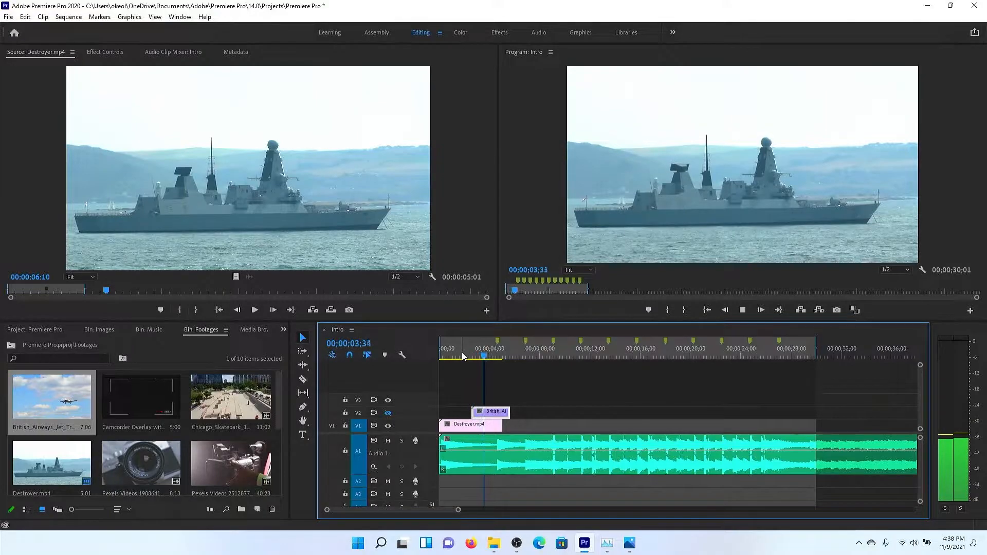
key(space)
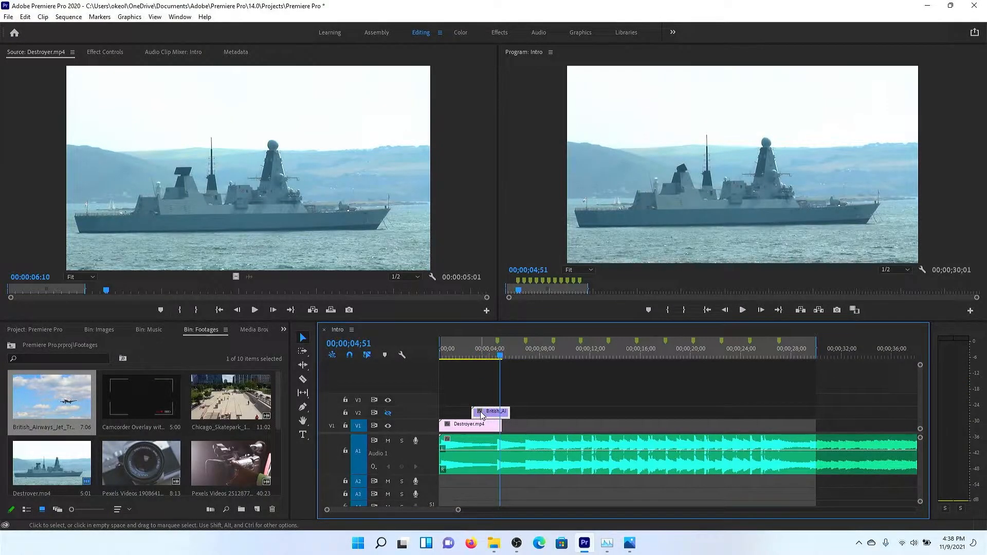
click(389, 413)
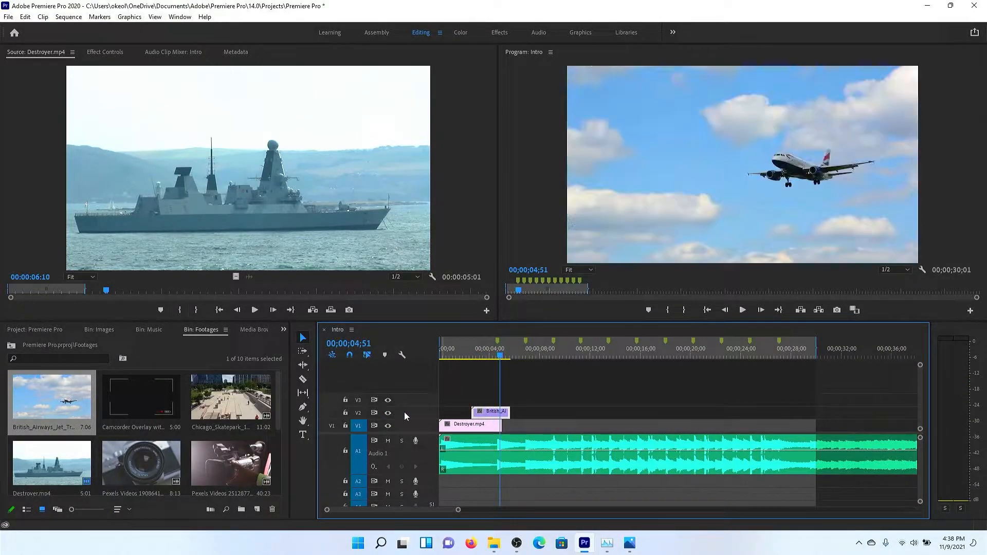
Step: Try starting the British Airways clip earlier on V2, and delete it after playing the sequence from the start
click(470, 356)
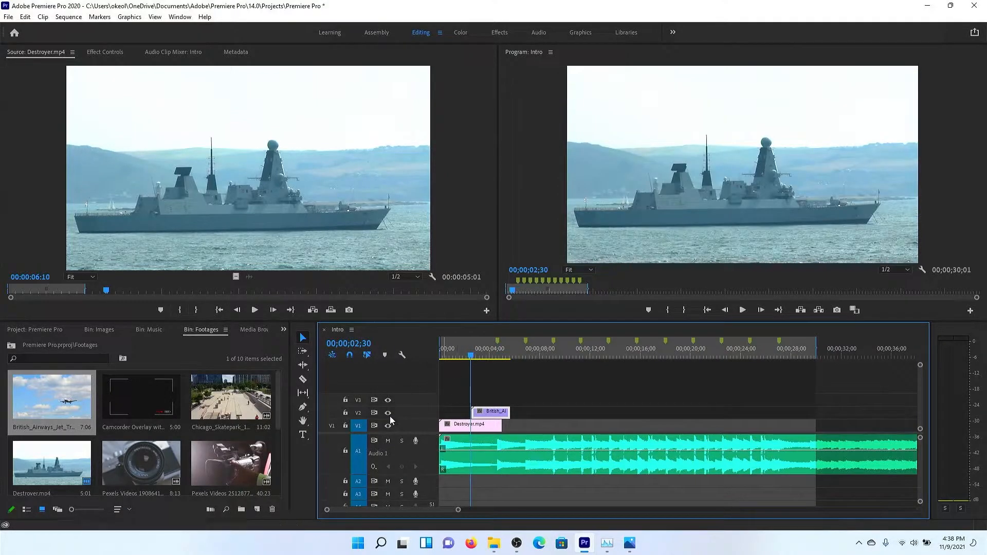
mouse_move(489, 412)
mouse_down()
mouse_move(507, 413)
mouse_move(485, 412)
mouse_up()
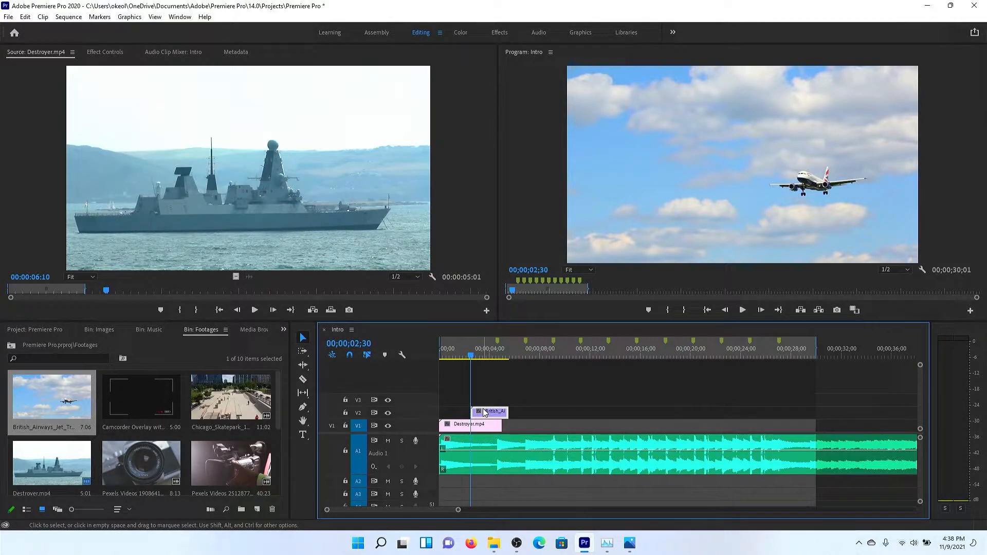
drag(487, 414, 474, 414)
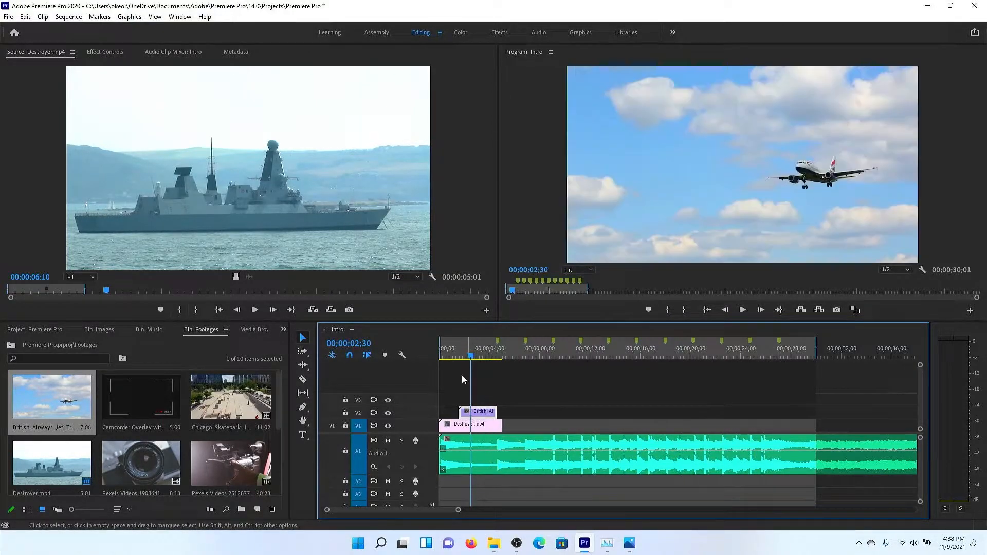
key(Home)
key(space)
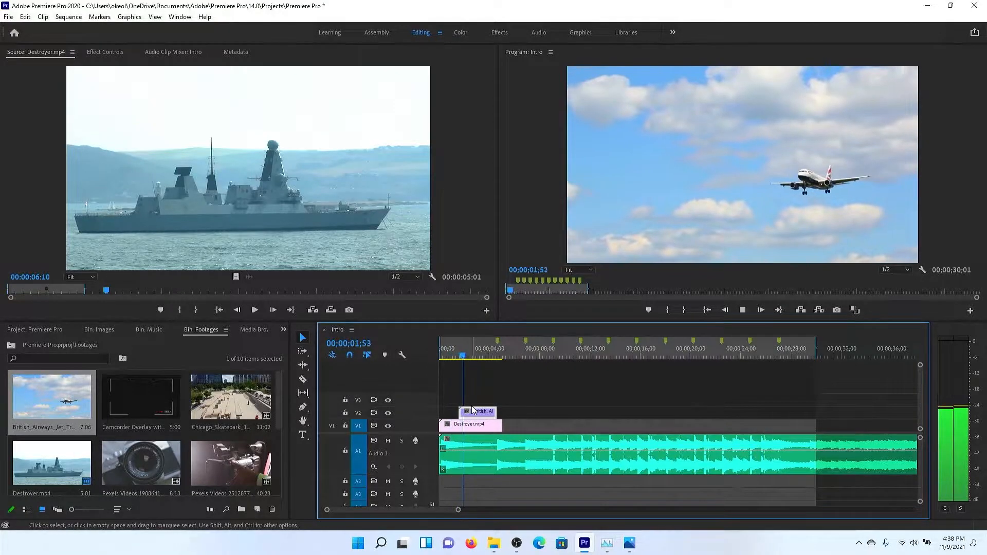
key(space)
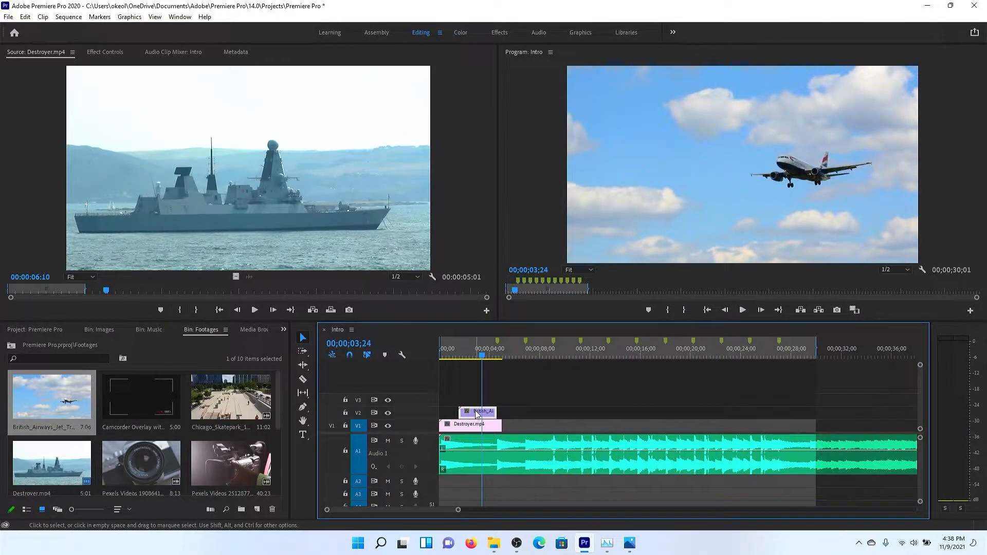
key(Delete)
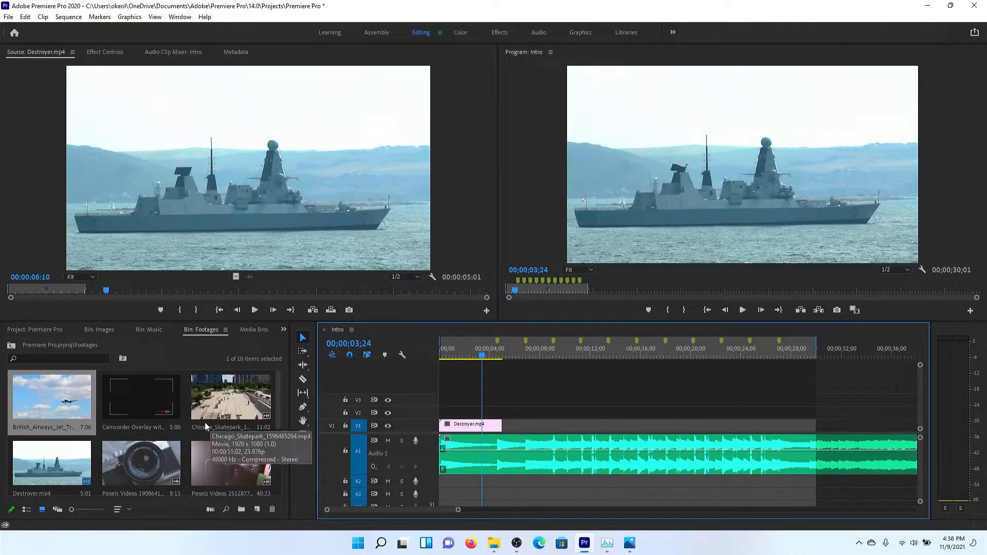
Step: Load British_Airways_Jet_Track.mov into the Source Monitor and mark its Out point at 00:00:04:24 and In point at 00:00:03:20
click(63, 402)
double_click(63, 403)
drag(117, 293, 337, 294)
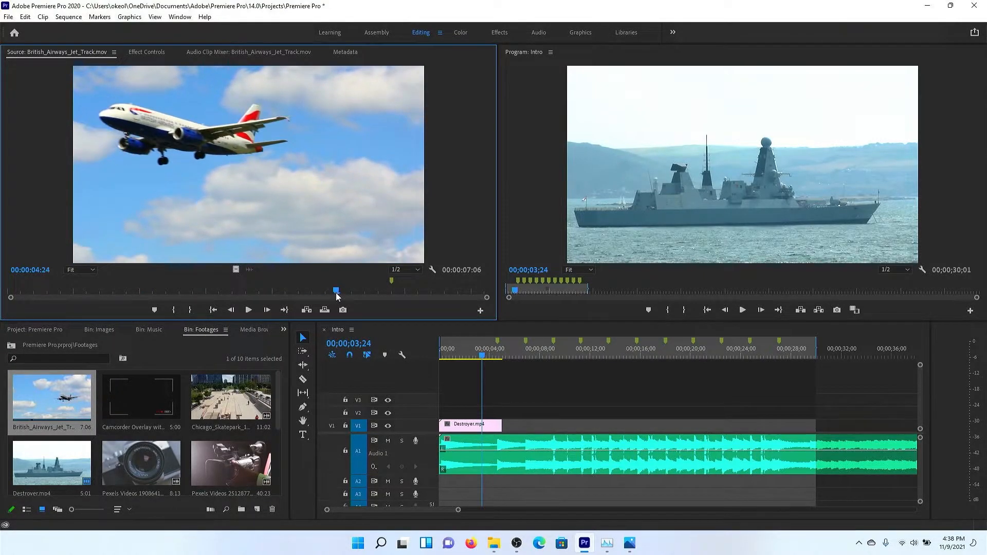
key(o)
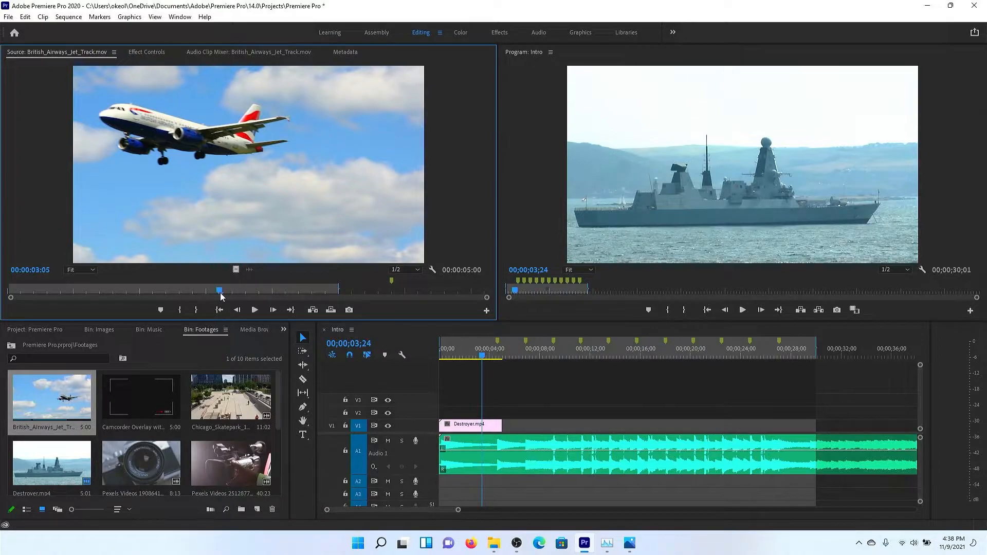
drag(221, 296, 259, 292)
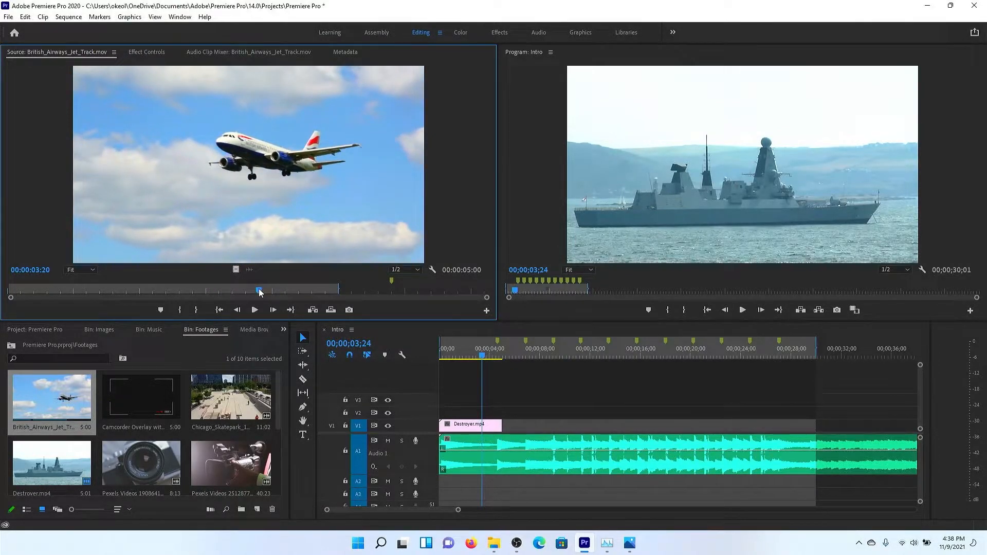
key(i)
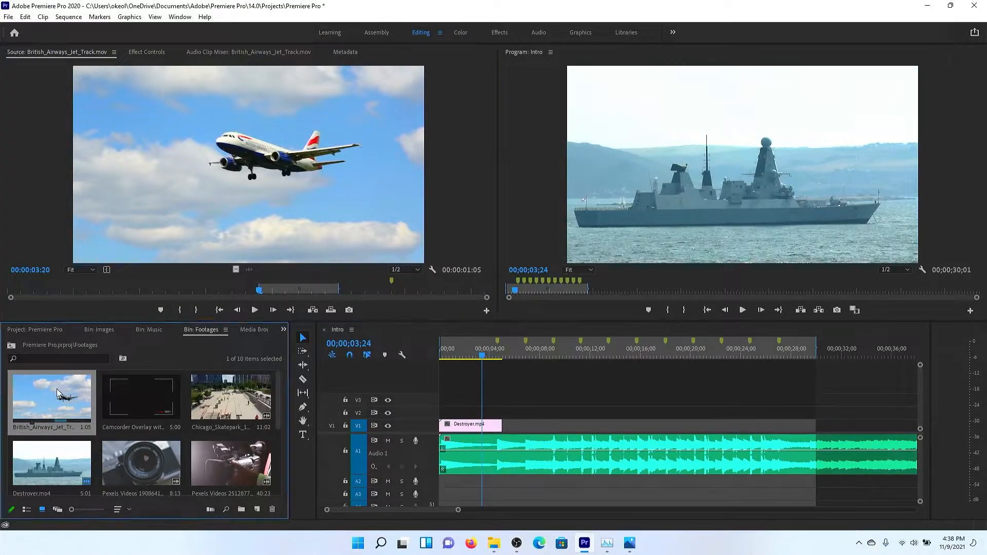
Step: Place the marked British Airways range on V1 over the end of Destroyer.mp4, ending at the first marker, and play the cut
drag(65, 394, 480, 426)
click(456, 356)
key(space)
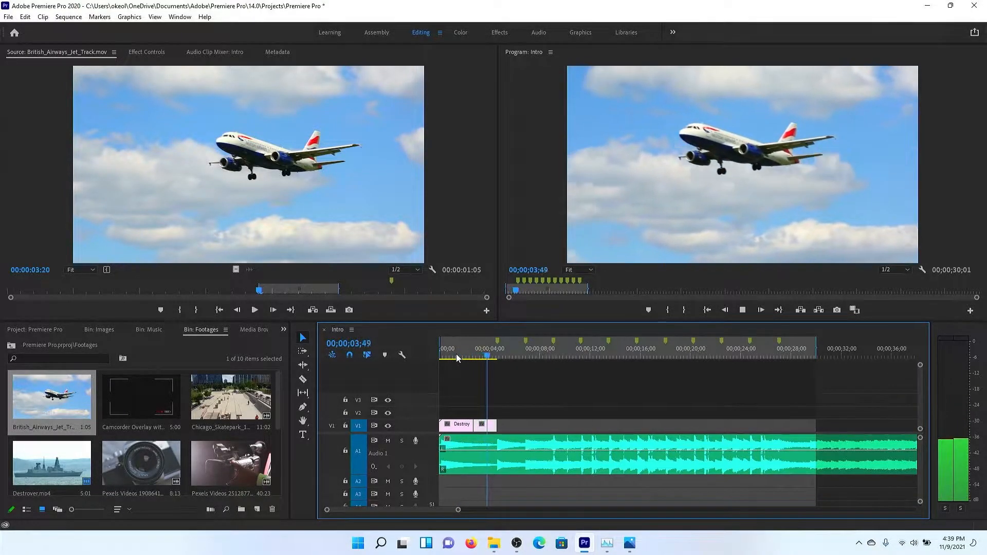
key(space)
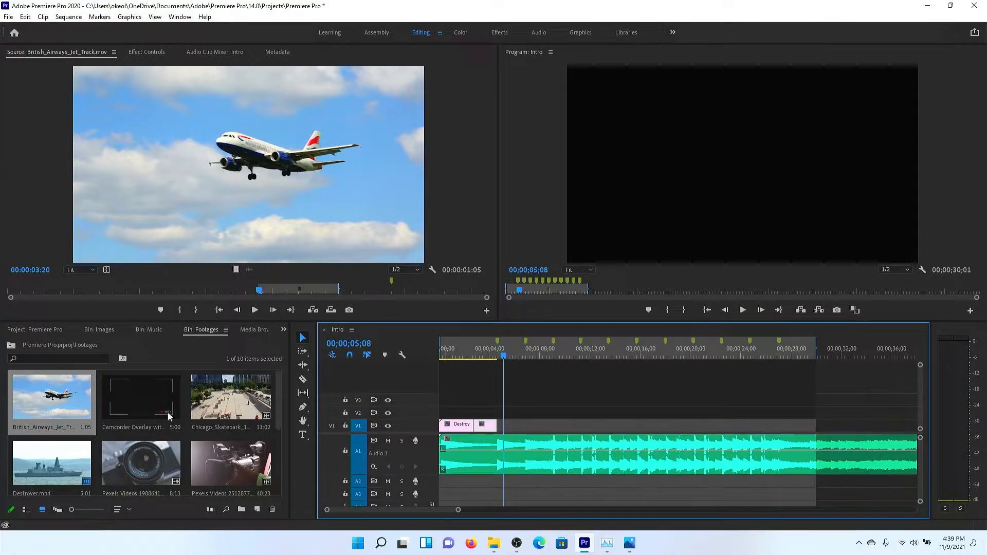
Step: Load the Chicago_Skatepark clip into the Source Monitor and mark its Out point at 00:01:44:07 and In point at 00:01:43:06
double_click(227, 407)
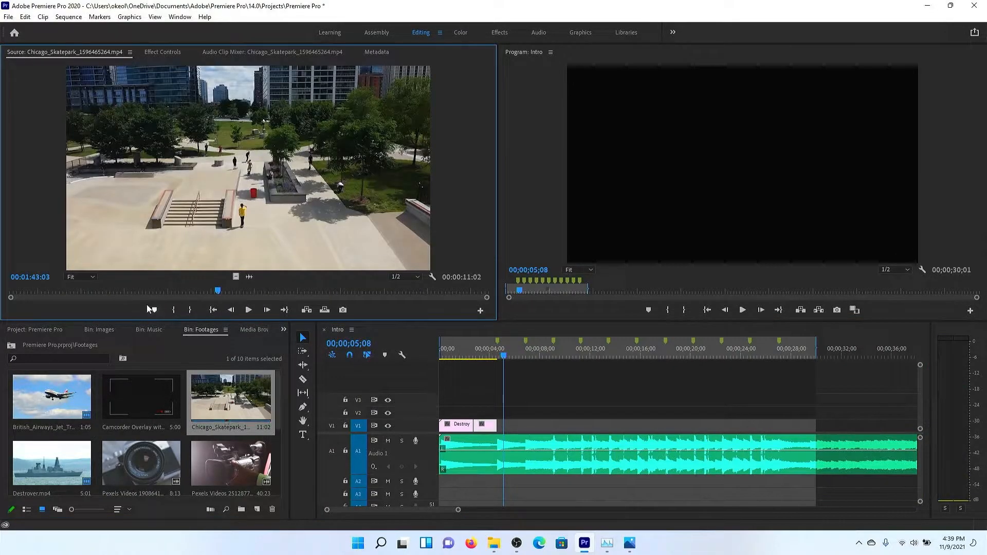
drag(210, 297, 268, 296)
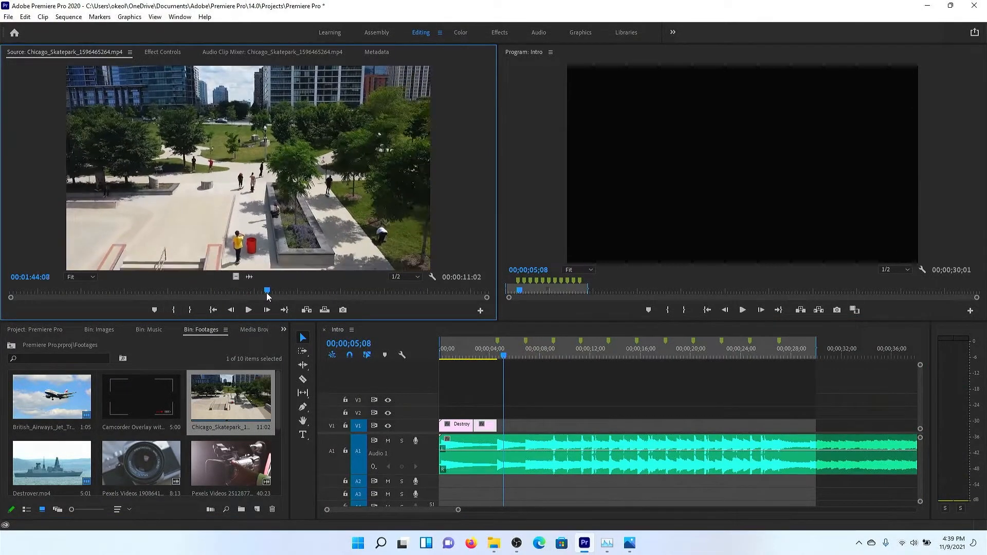
key(o)
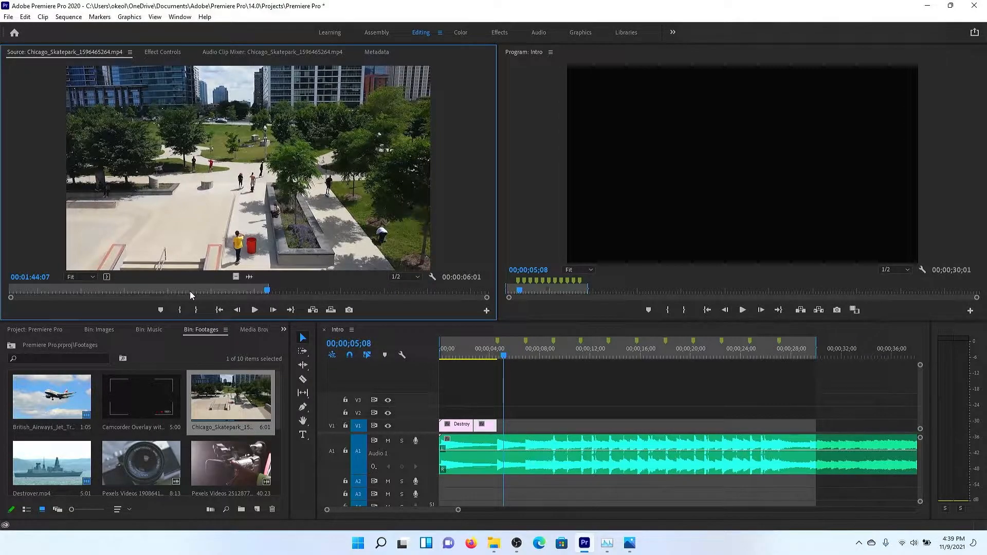
drag(190, 295, 224, 293)
key(i)
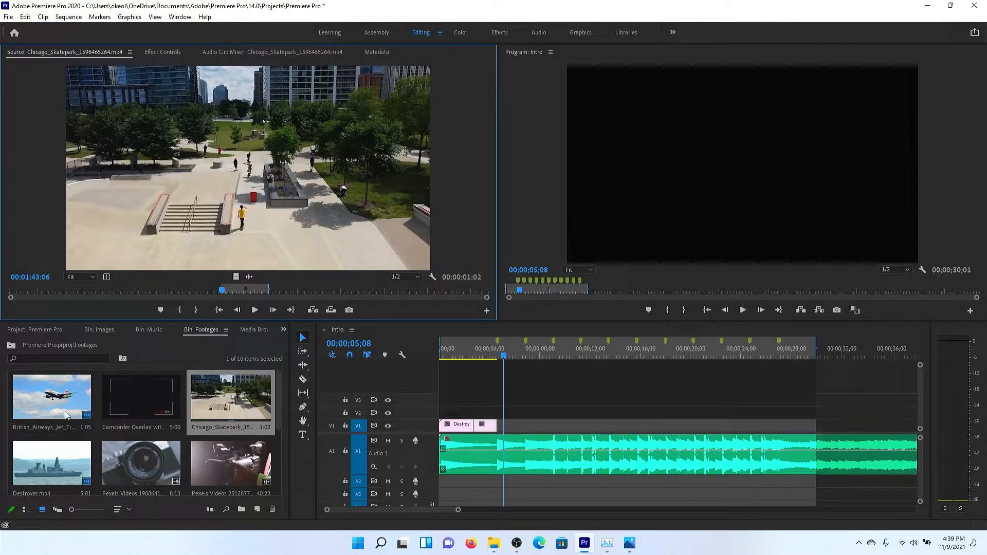
Step: Try placing the marked skatepark range on V1 after the British Airways clip with the music track unlocked, and undo it
drag(218, 397, 510, 425)
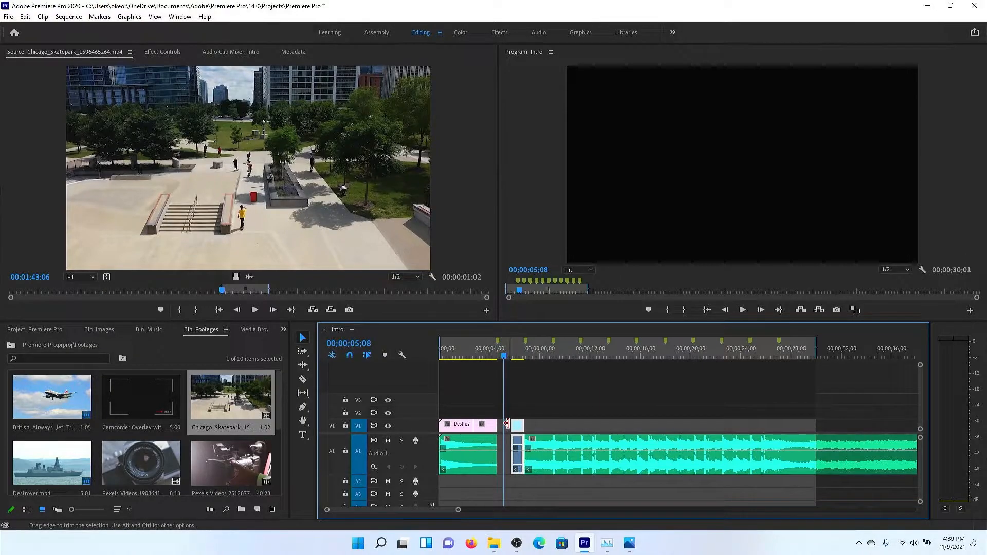
key(ctrl+z)
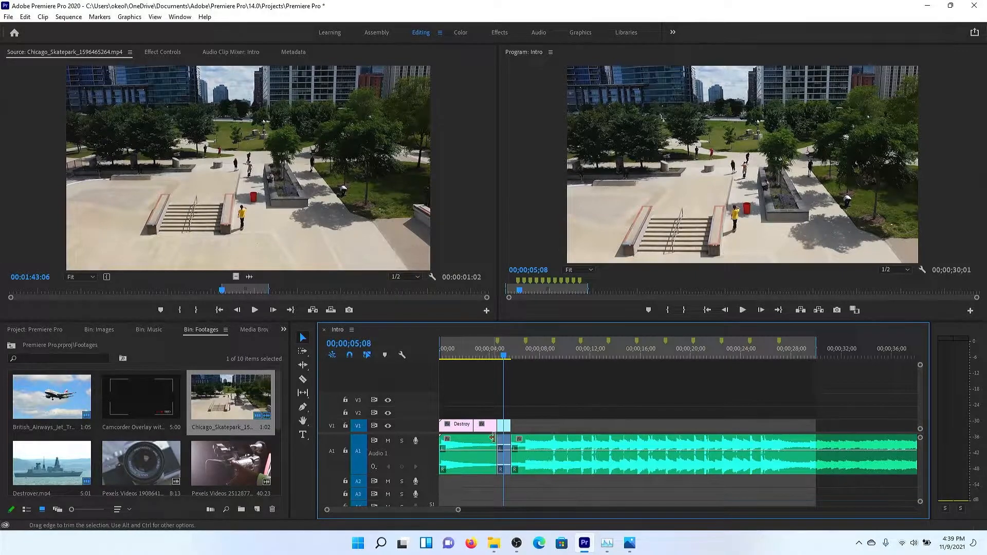
click(505, 452)
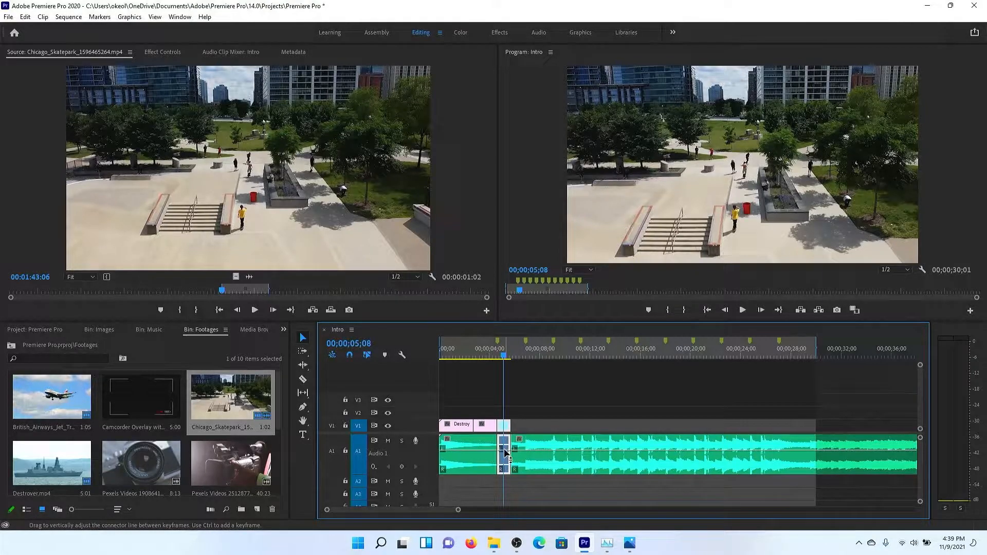
key(Delete)
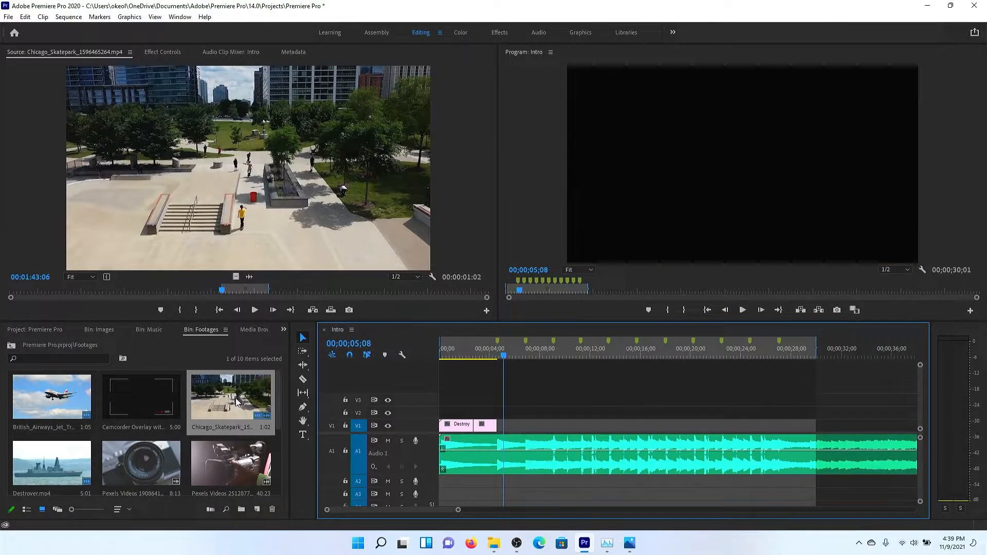
drag(238, 402, 502, 423)
key(ctrl+z)
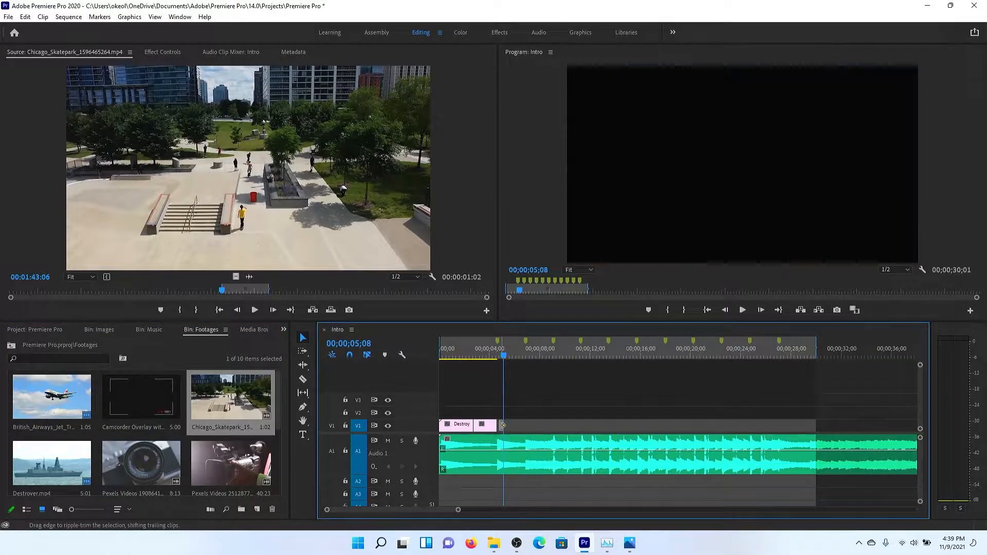
Step: Lock music track A1, place the marked skatepark range on V1 directly after the British Airways clip, and play the cut
click(346, 452)
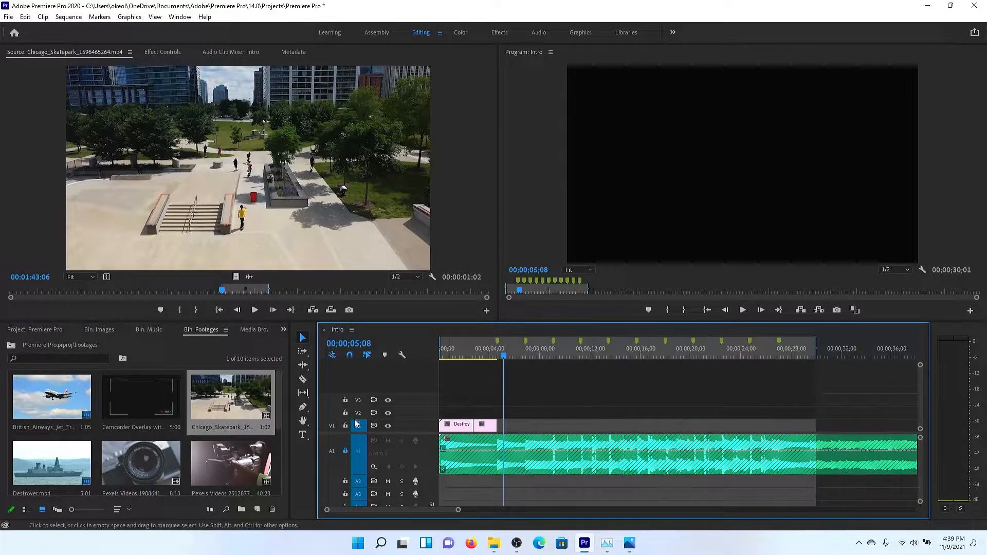
drag(211, 400, 508, 429)
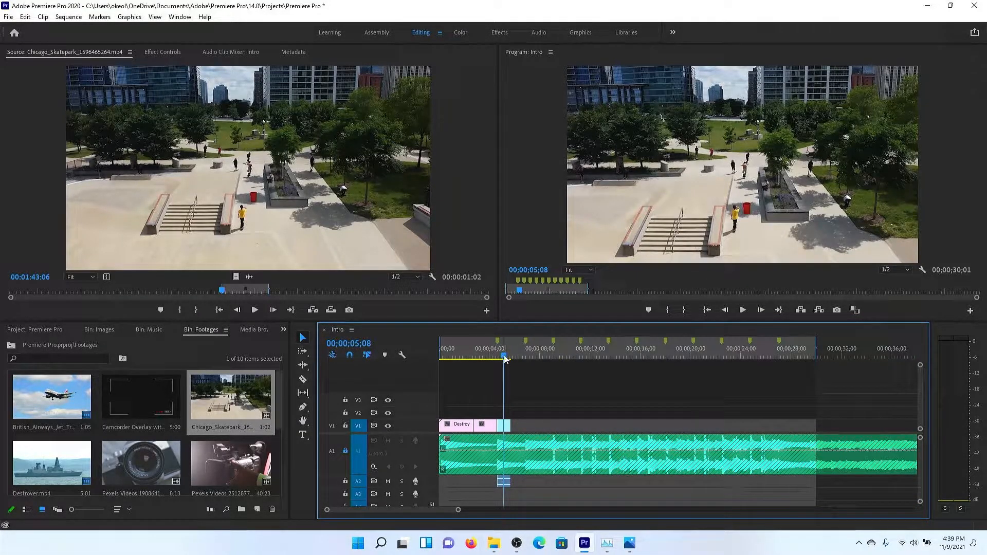
drag(504, 359, 482, 362)
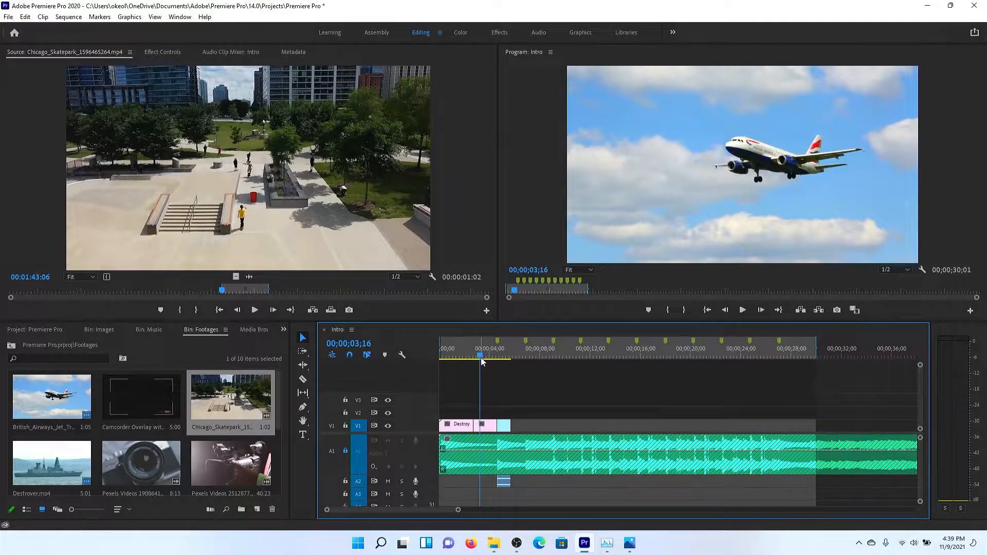
key(space)
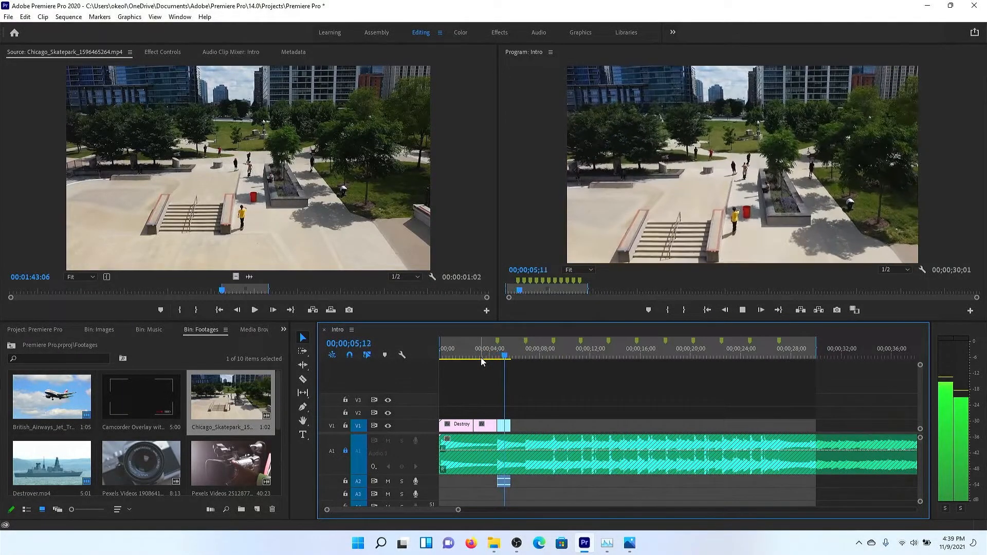
key(space)
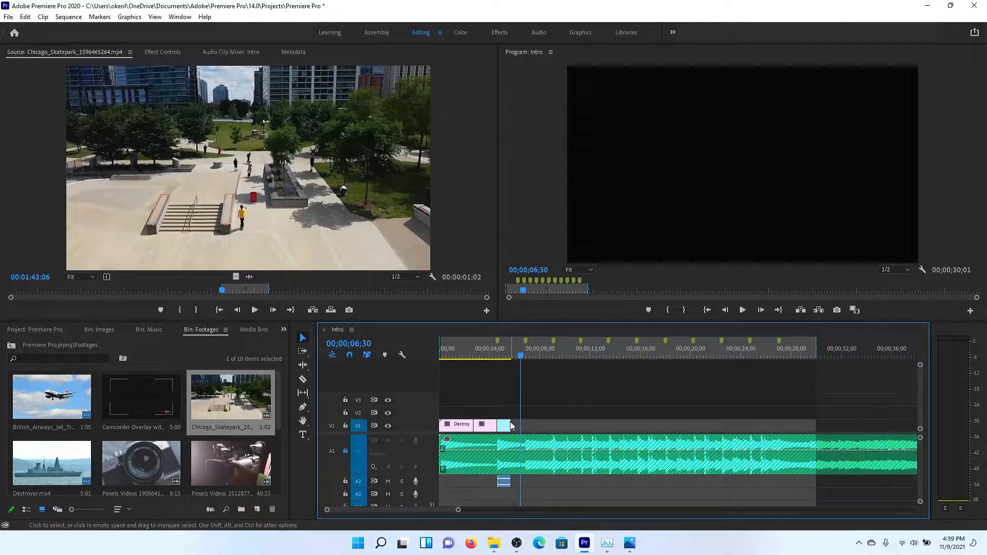
Step: Extend the end of the skatepark clip on V1 to the second marker and play the cut
mouse_move(511, 422)
mouse_down()
mouse_move(518, 426)
mouse_move(497, 426)
mouse_up()
click(491, 357)
key(space)
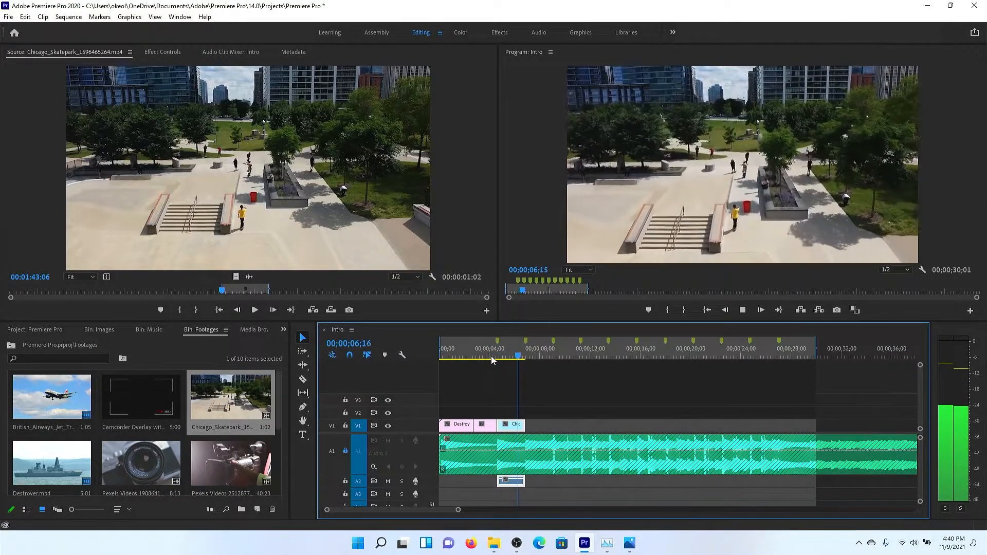
key(space)
Step: Place the portrait Pexels clip of the building with yellow leaves on V1 directly after the skatepark clip
scroll(257, 432, down, 2)
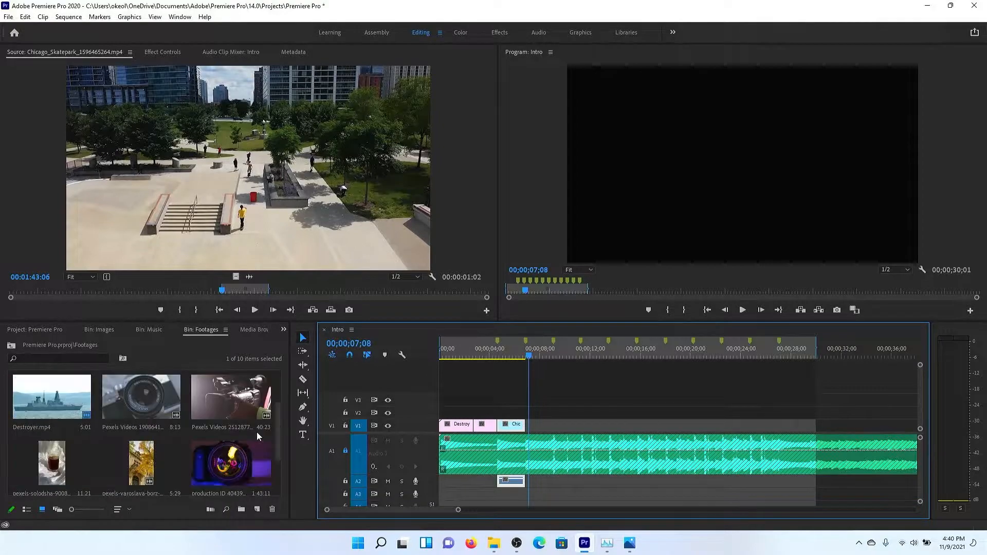
scroll(258, 440, up, 2)
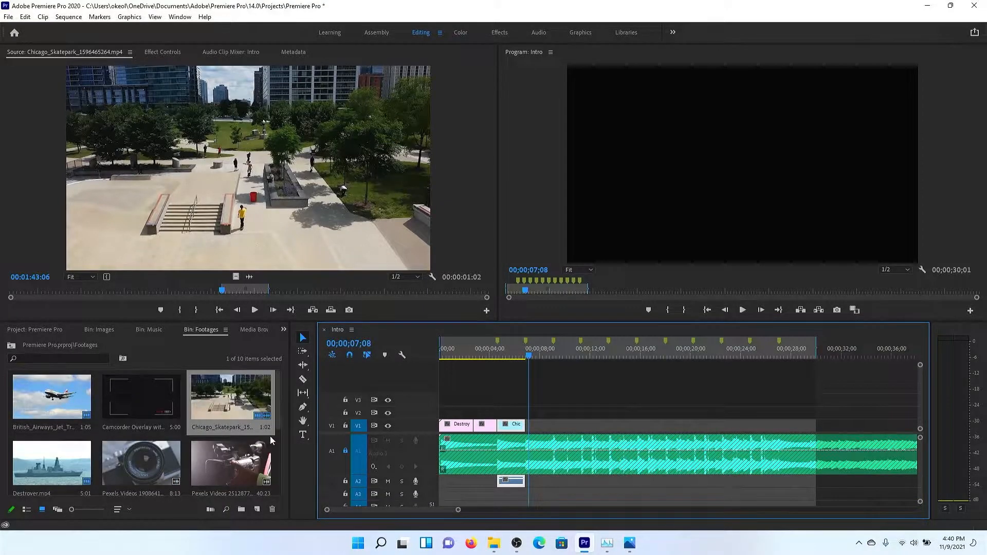
scroll(154, 442, down, 3)
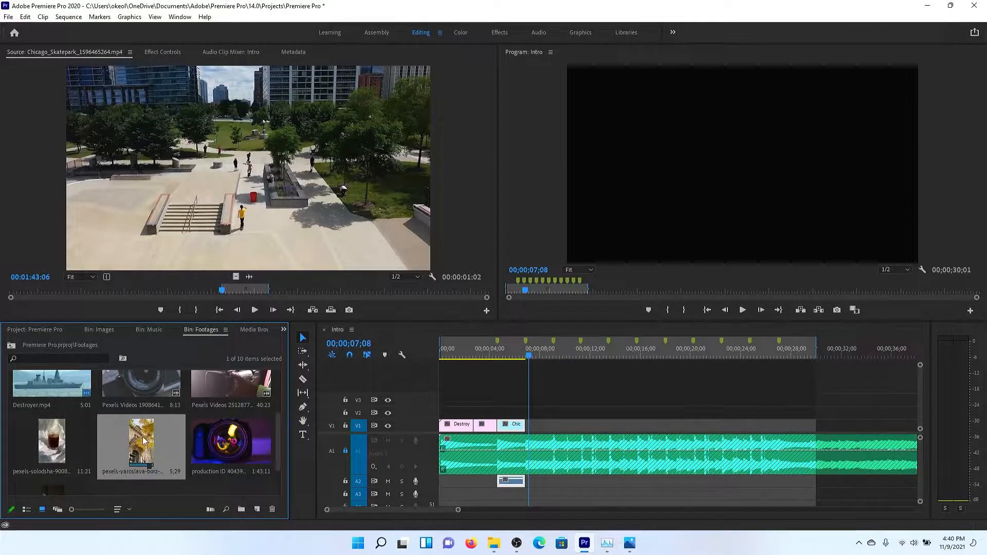
drag(144, 440, 533, 426)
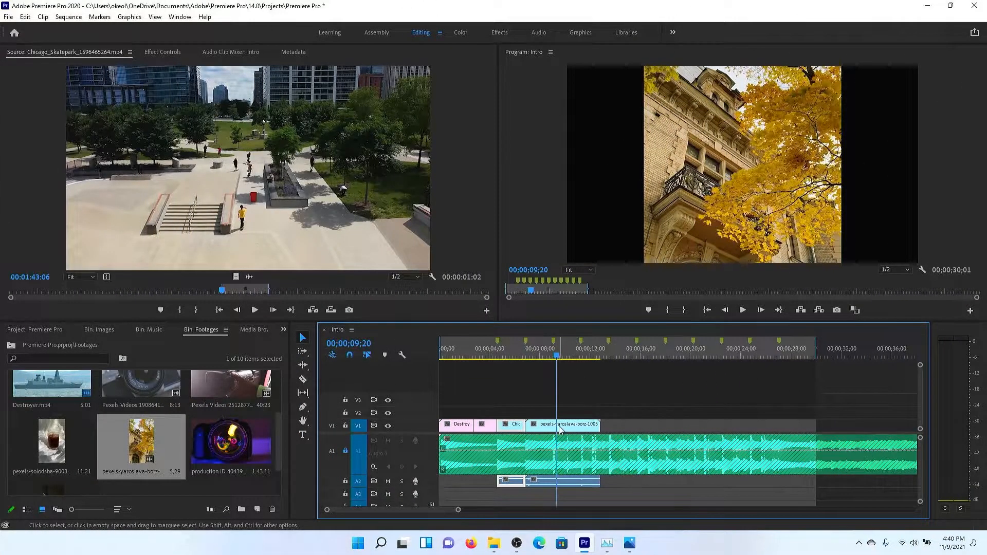
Step: Apply Scale to Frame Size to the yellow-leaves clip on V1
click(559, 428)
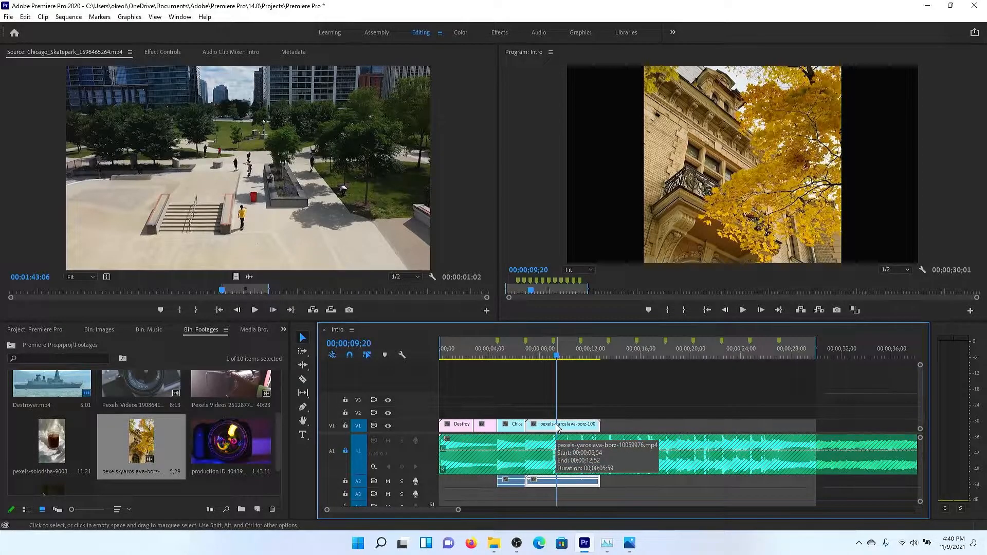
right_click(558, 428)
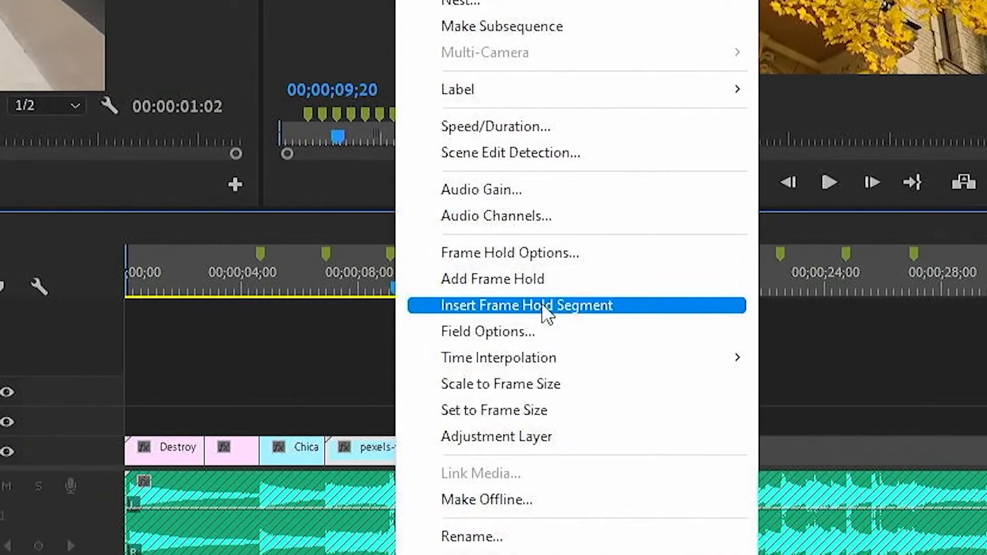
click(546, 385)
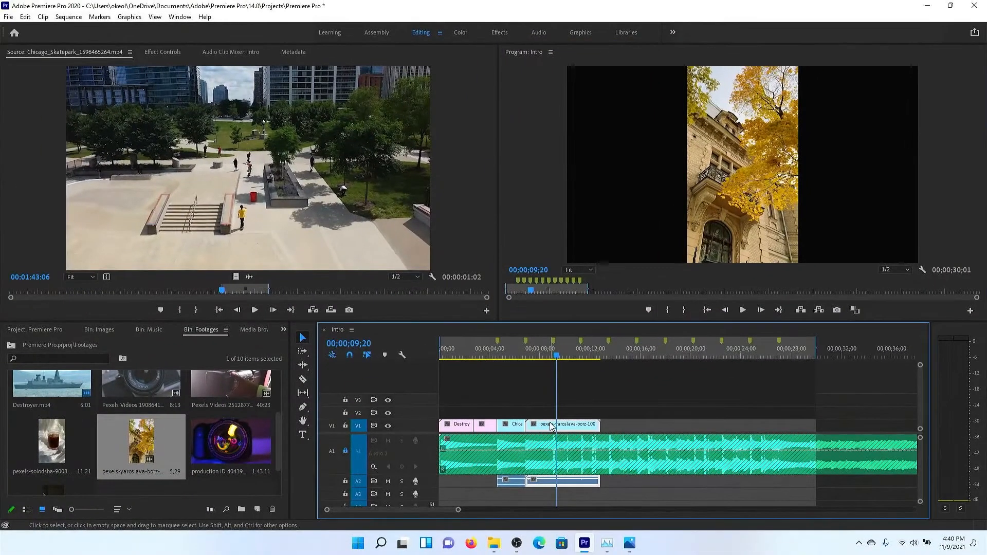
Step: Set the yellow-leaves clip's Motion Scale to 316.0 so it fills the frame width
double_click(551, 426)
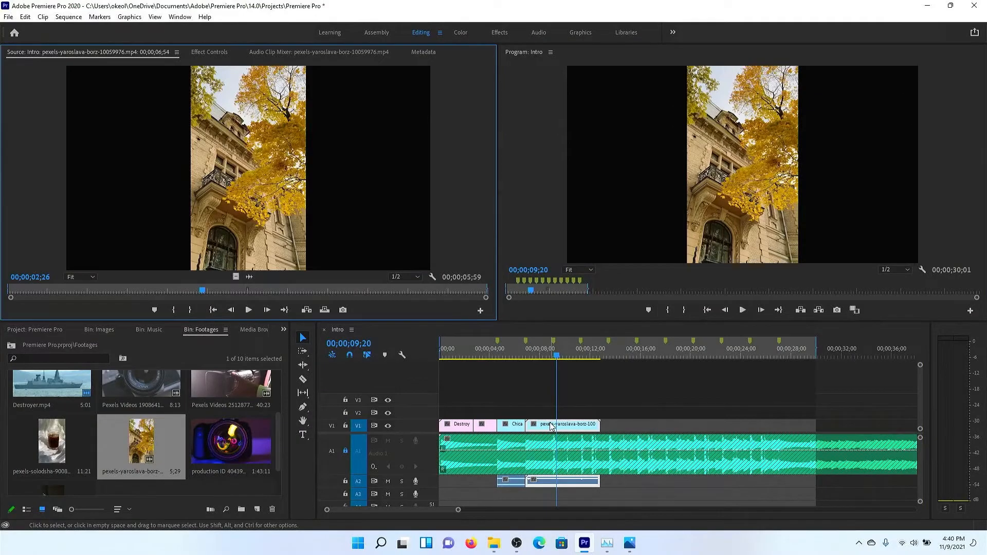
click(212, 51)
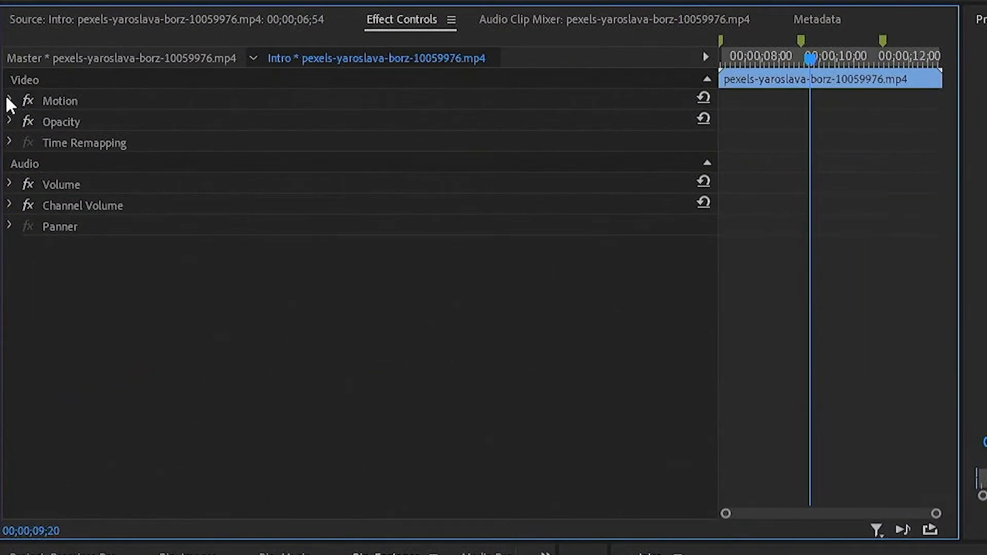
click(8, 99)
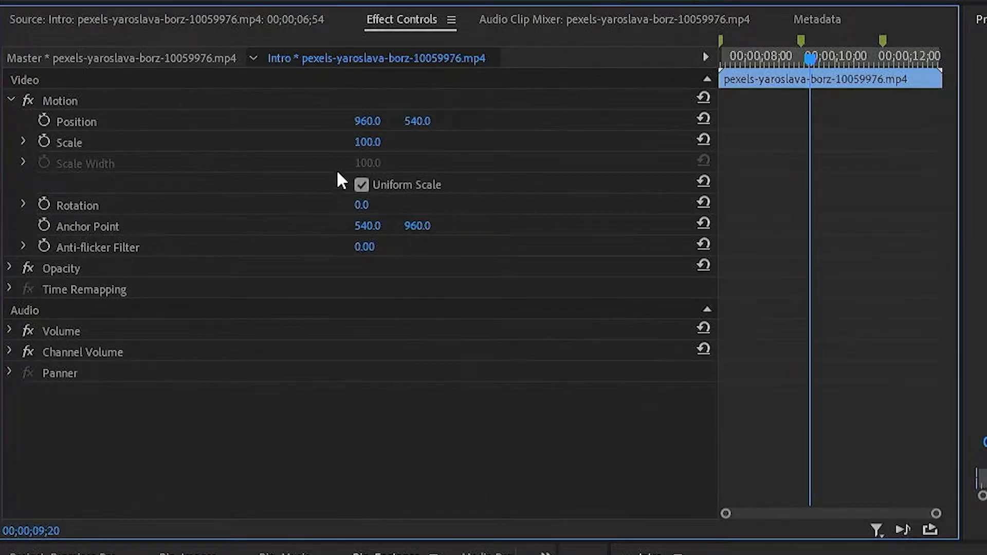
drag(368, 146, 519, 146)
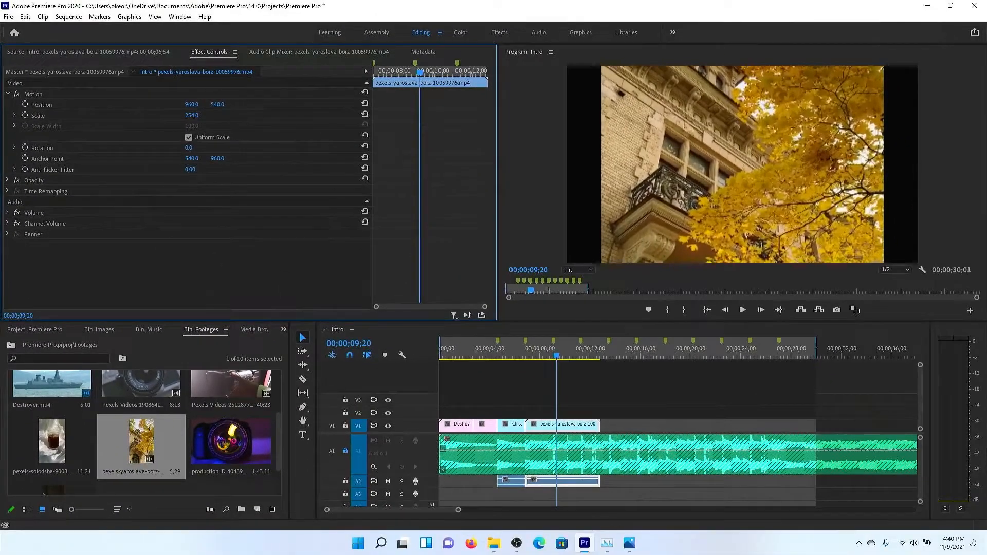
drag(191, 116, 224, 115)
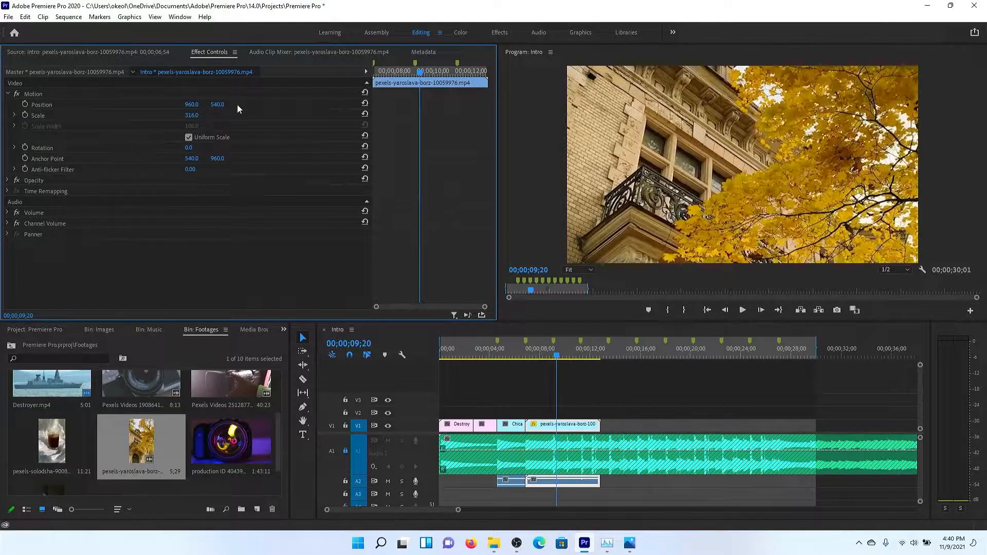
Step: Compare the Program Monitor's playback resolution at 1/2 and 1/4, and set it to Full
click(906, 273)
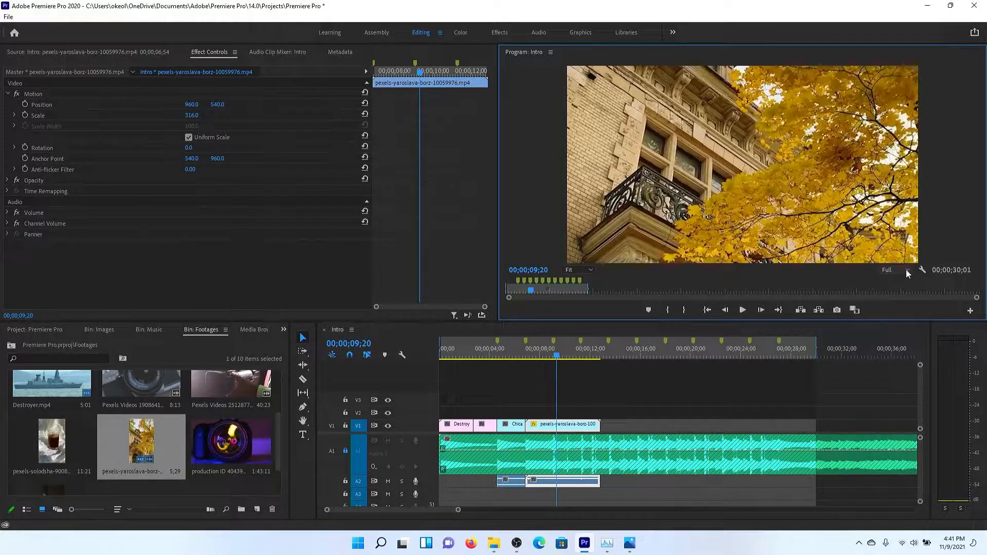
click(909, 272)
click(903, 301)
click(905, 273)
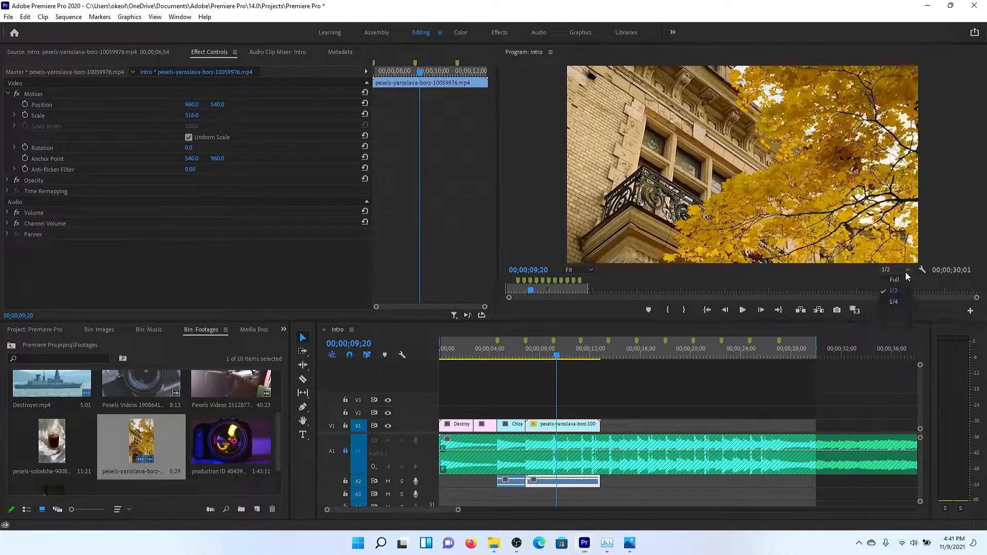
click(906, 302)
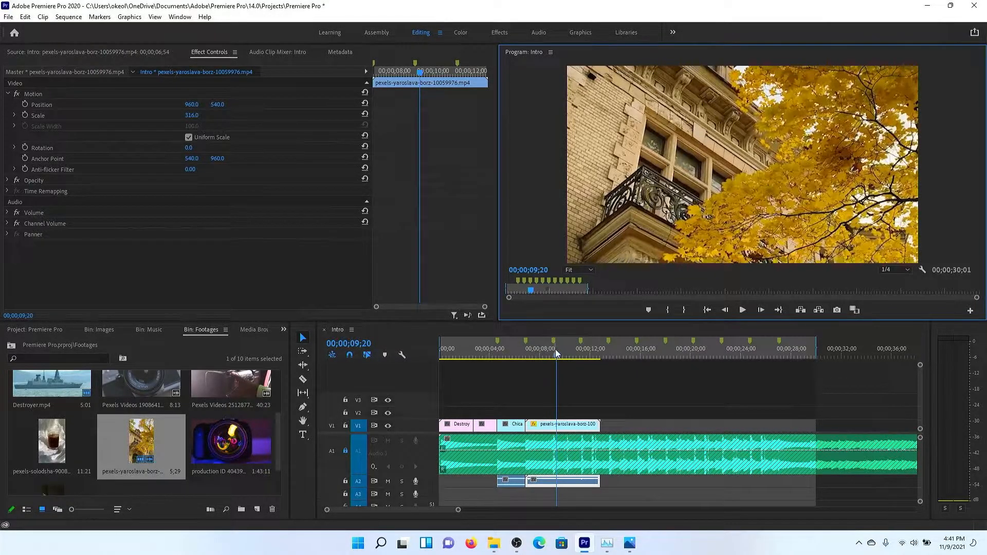
mouse_move(557, 354)
mouse_down()
mouse_move(581, 348)
mouse_move(479, 362)
mouse_move(556, 354)
mouse_up()
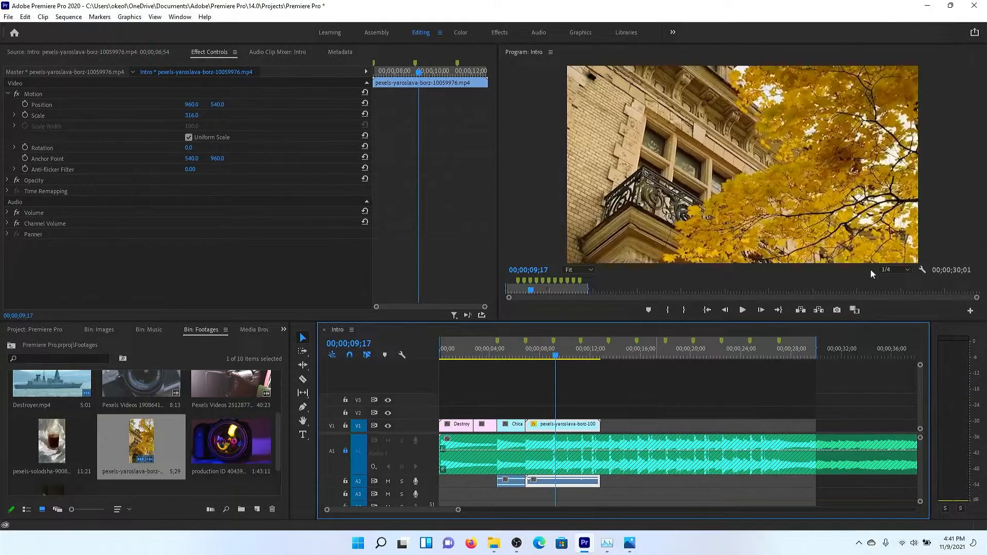
click(903, 271)
click(894, 280)
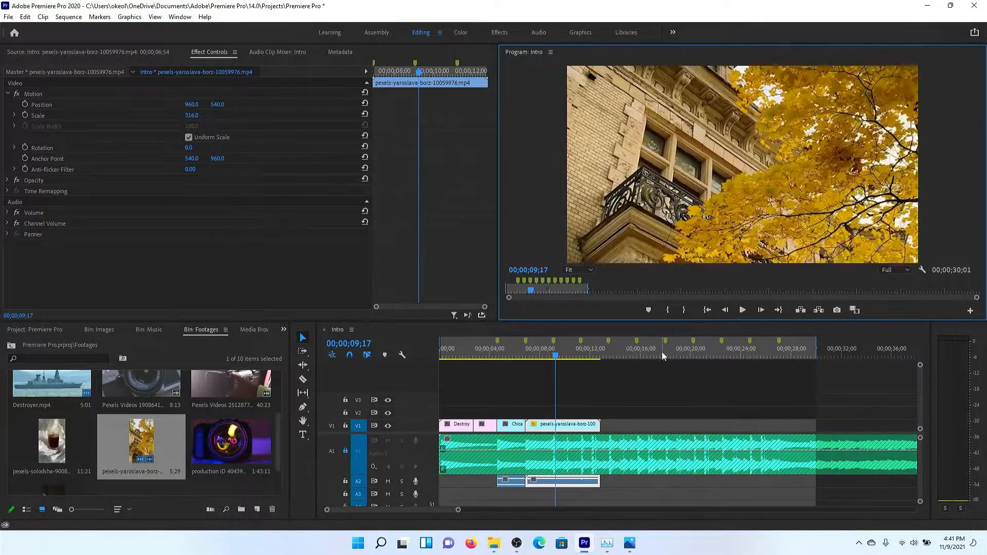
Step: Try shifting the yellow-leaves clip horizontally at 00;00;08;16, undo it, and set its vertical Position to 96.0
drag(558, 351, 524, 359)
click(543, 359)
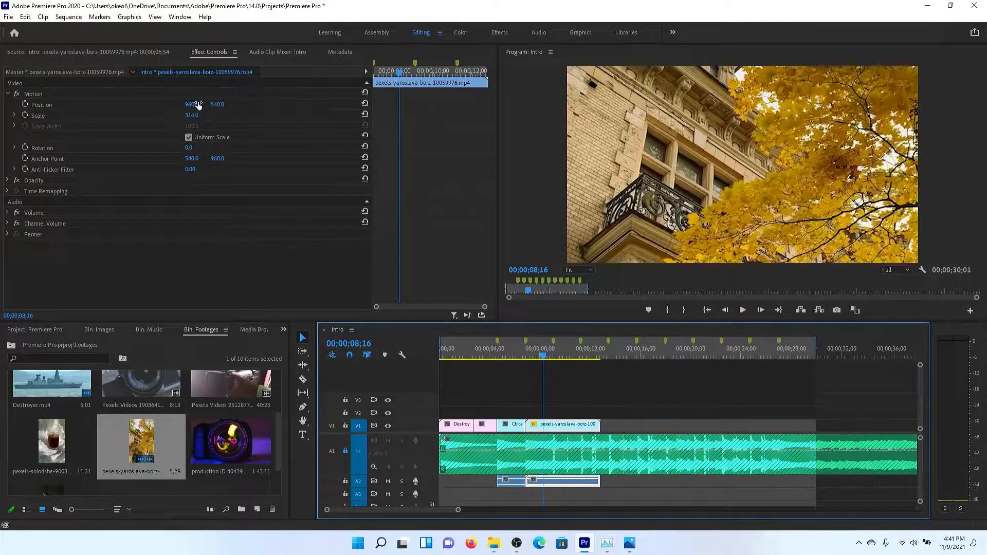
drag(196, 105, 149, 105)
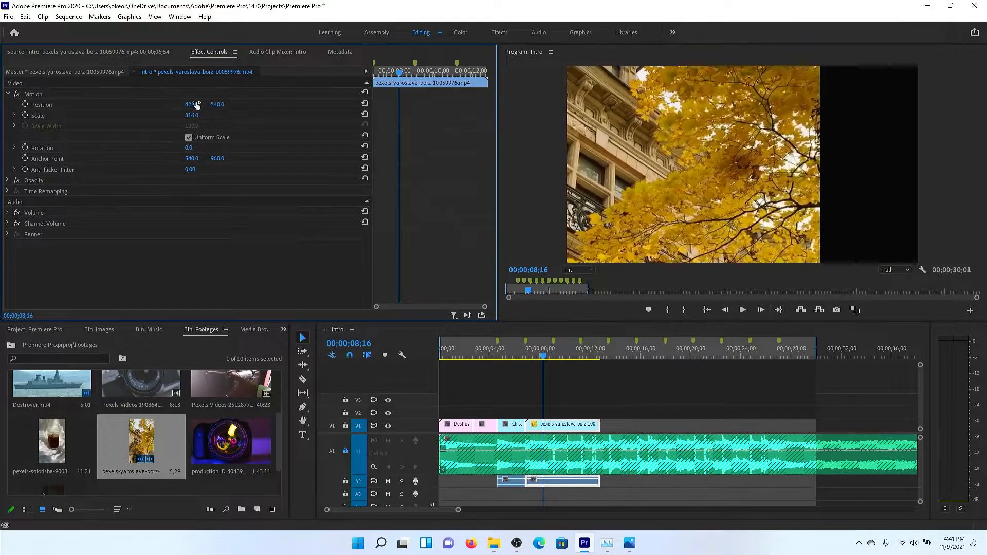
key(ctrl+z)
drag(218, 104, 61, 104)
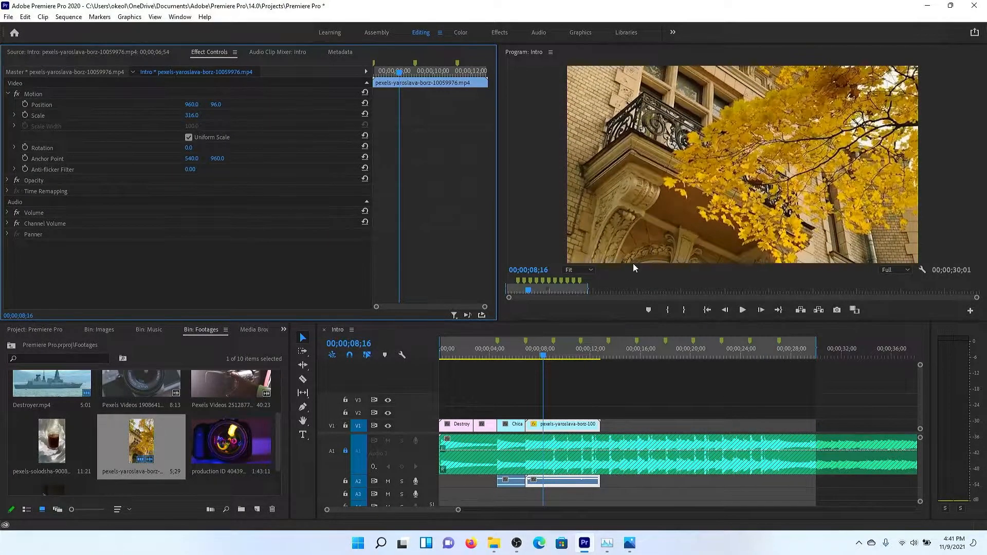
Step: Play the yellow-leaves clip against the music and split it on V1 at the 00;00;09;05 marker
click(527, 350)
key(space)
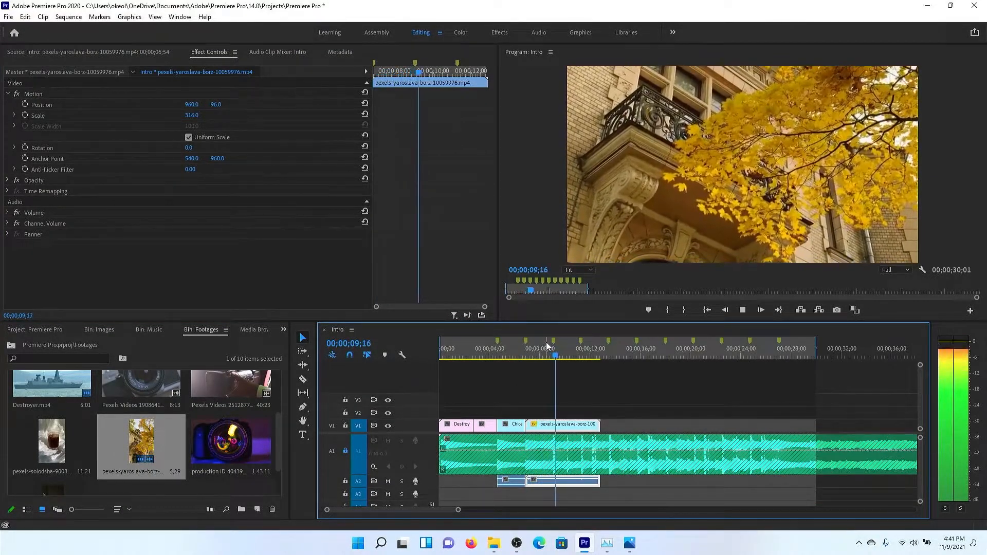
key(space)
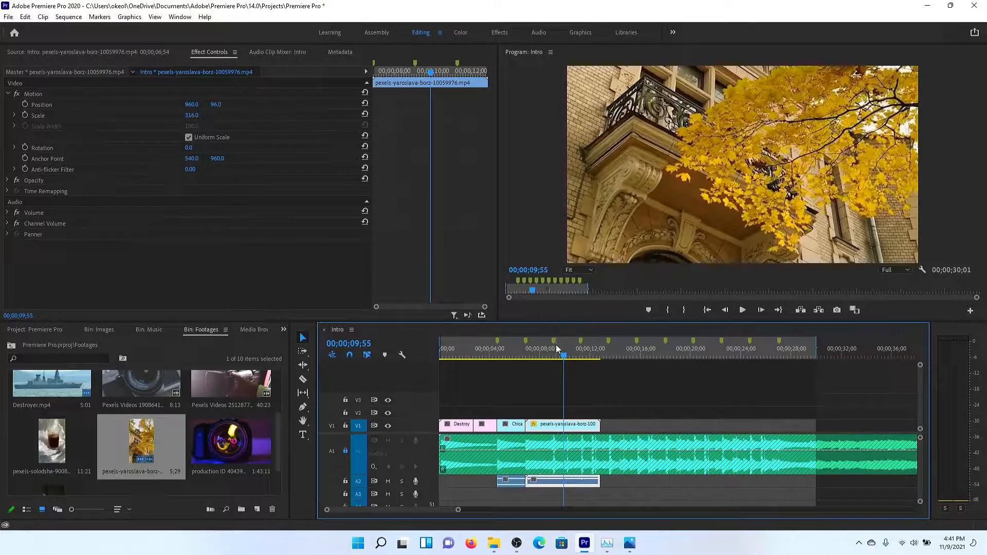
click(553, 348)
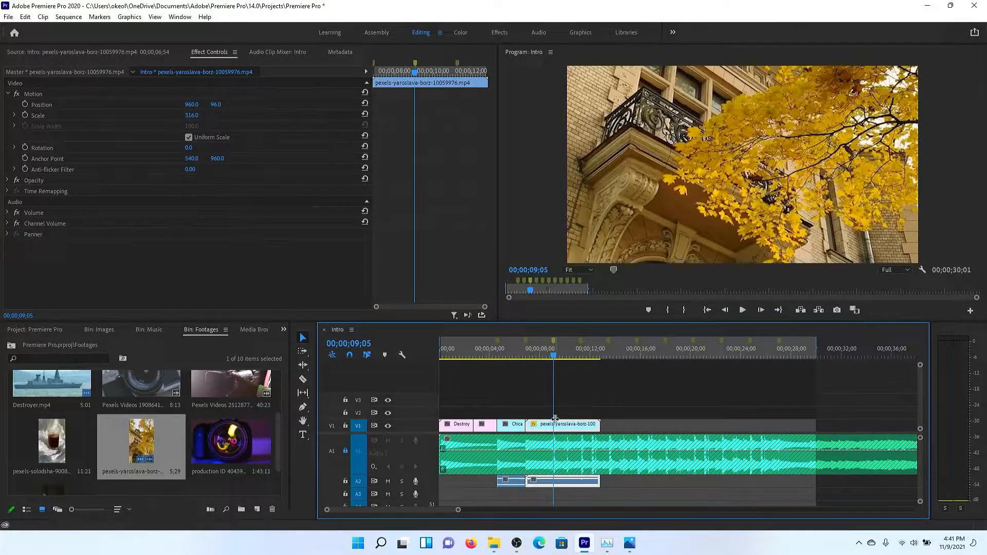
click(304, 383)
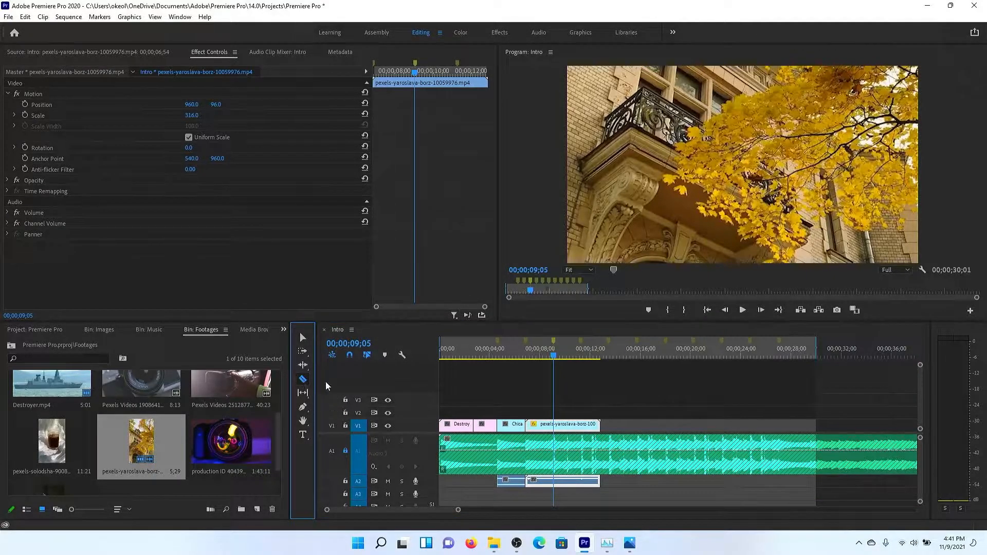
click(559, 426)
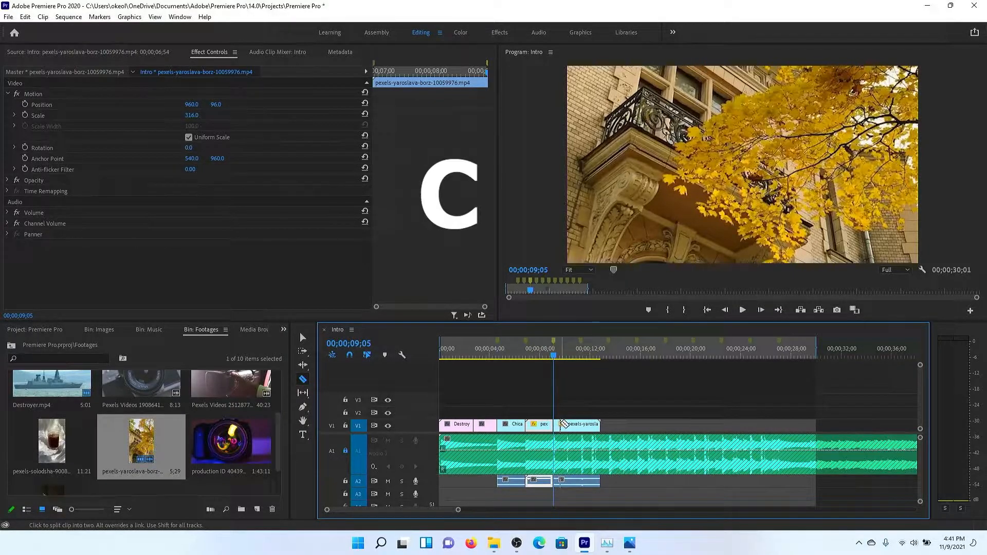
click(305, 379)
click(303, 339)
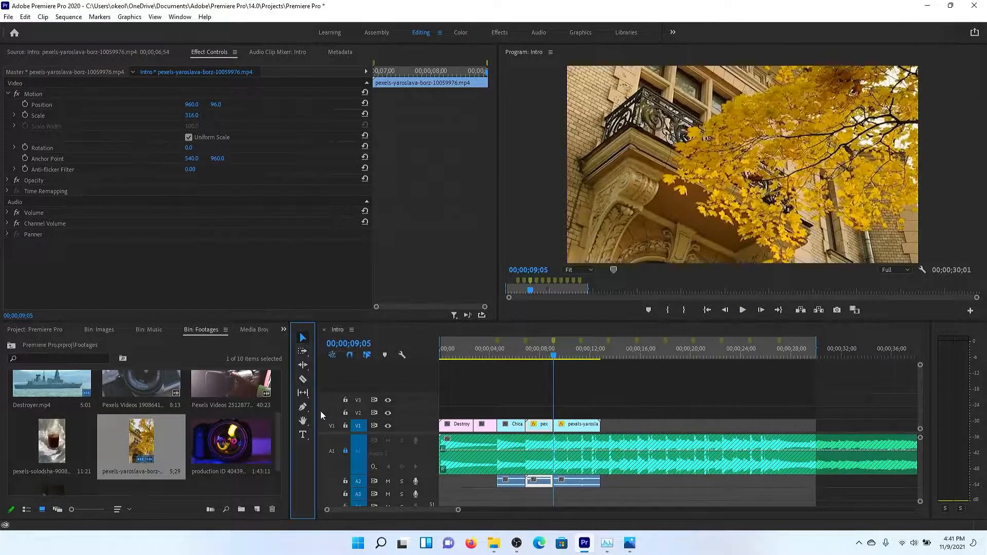
Step: Try splitting the remaining yellow-leaves clip at the following marker, and undo that cut
key(c)
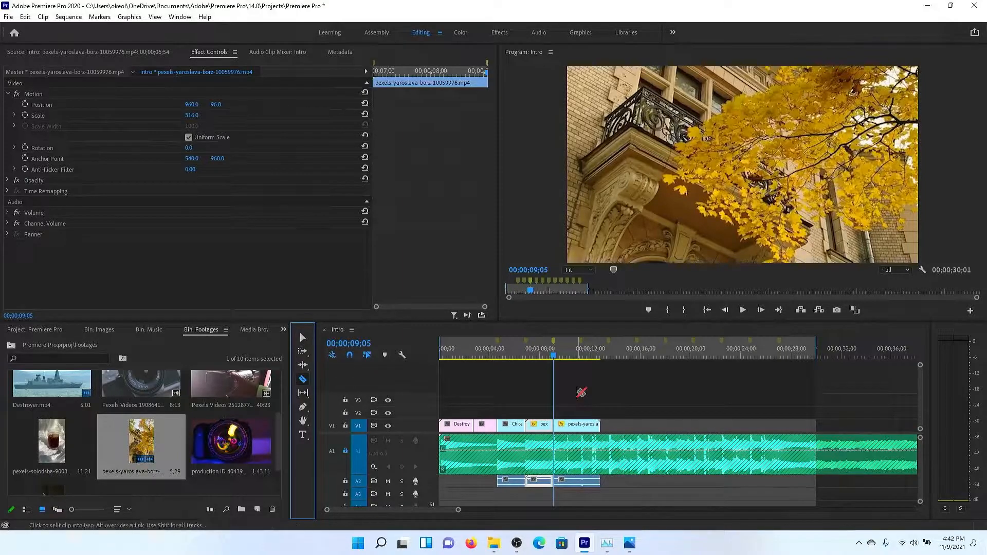
click(558, 427)
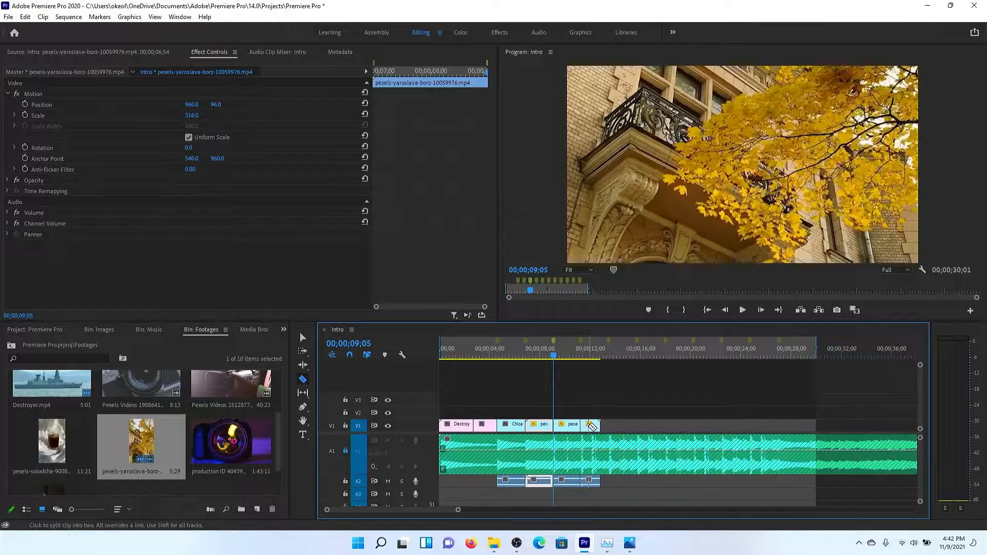
key(ctrl+z)
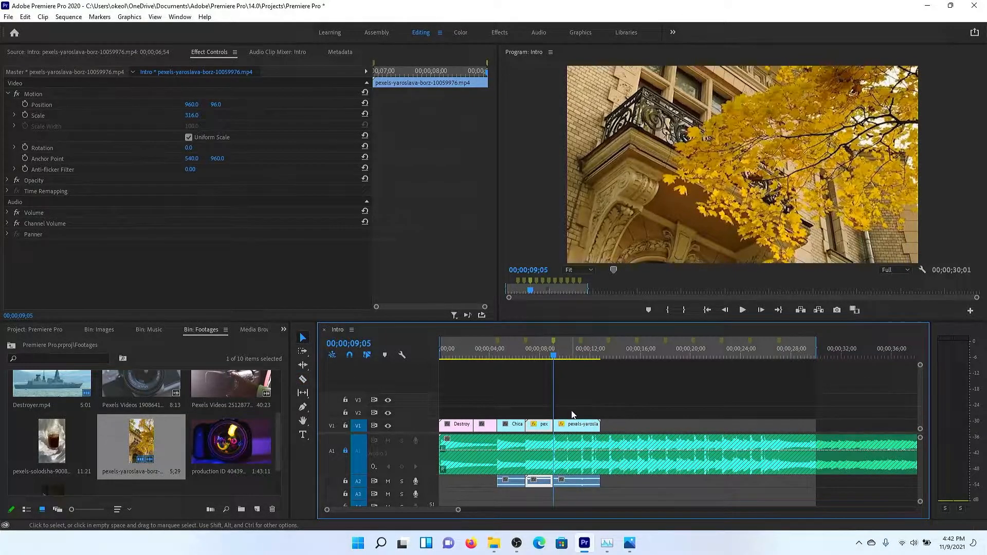
Step: Delete the part of the yellow-leaves clip after 00;00;09;05 and play back the edit leading up to the cut
click(591, 425)
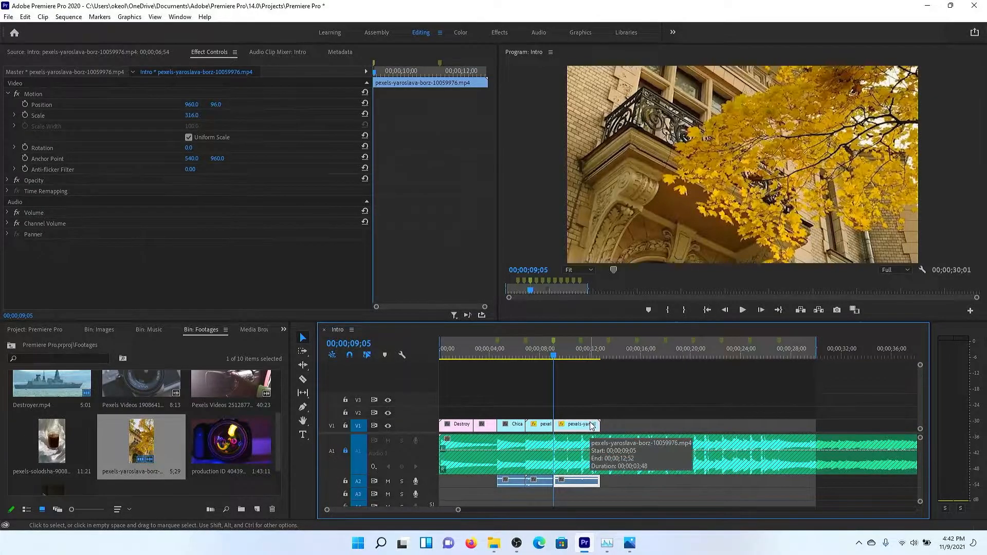
key(Delete)
click(530, 356)
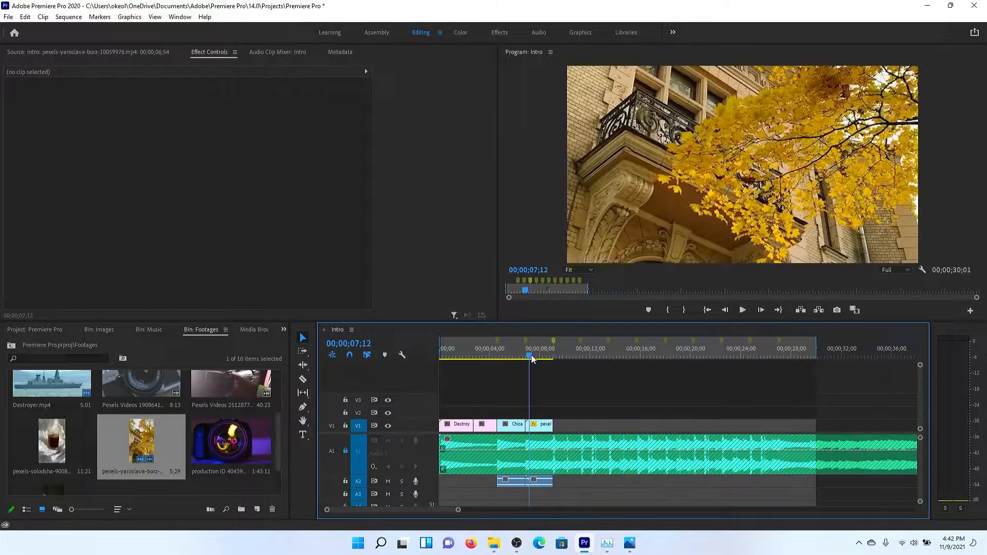
click(472, 353)
key(space)
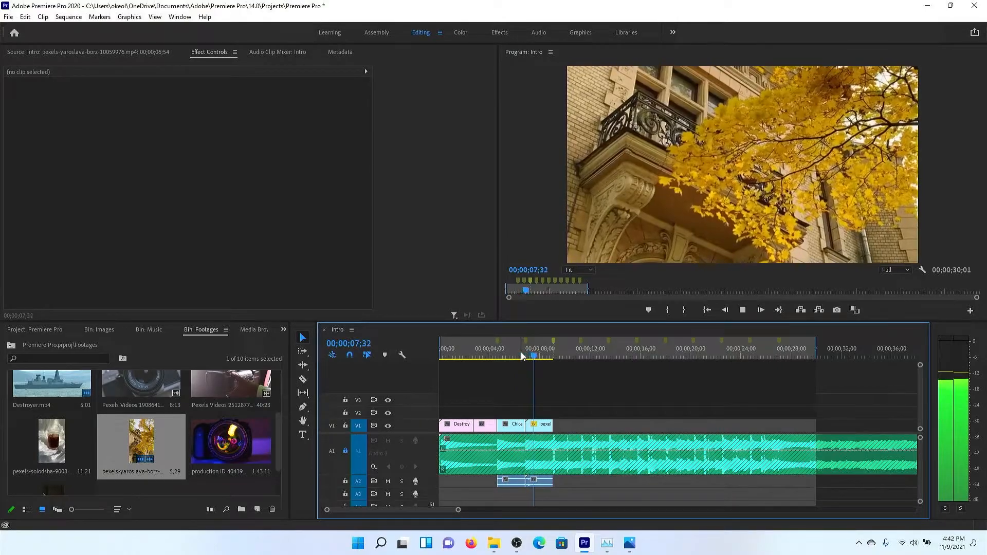
key(space)
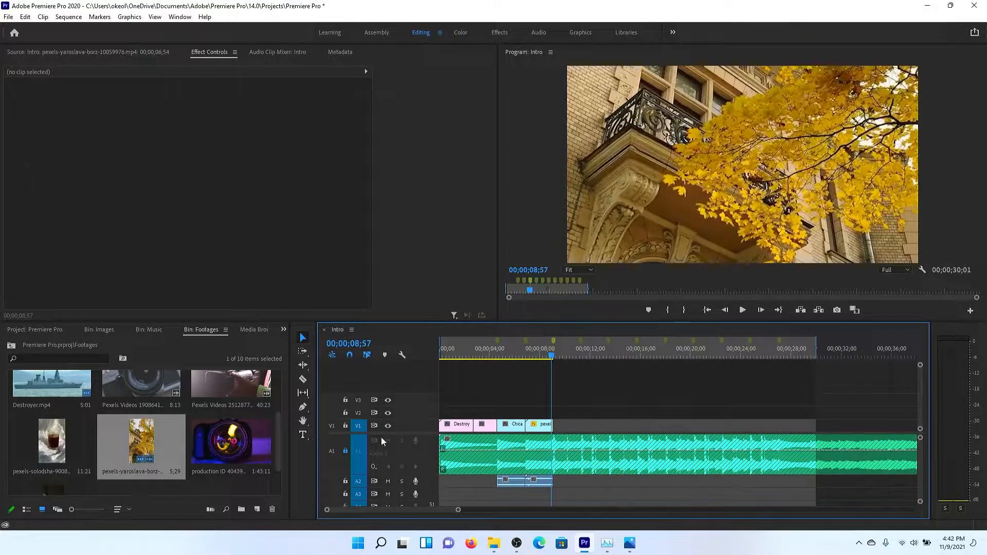
Step: Add production ID 4985366.mp4 from the Footages bin to V1 directly after the yellow-leaves clip and preview it
scroll(196, 449, up, 2)
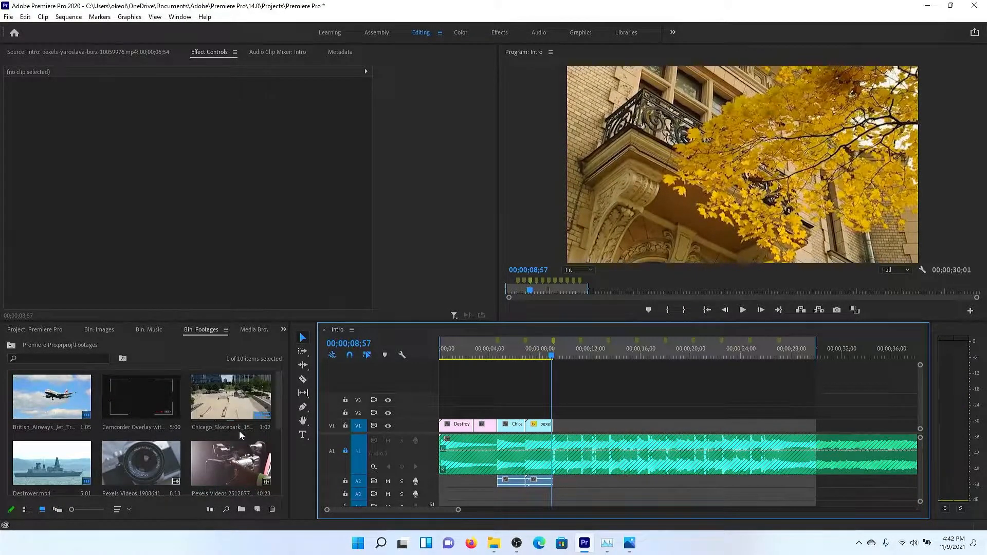
scroll(239, 430, down, 3)
drag(279, 451, 280, 456)
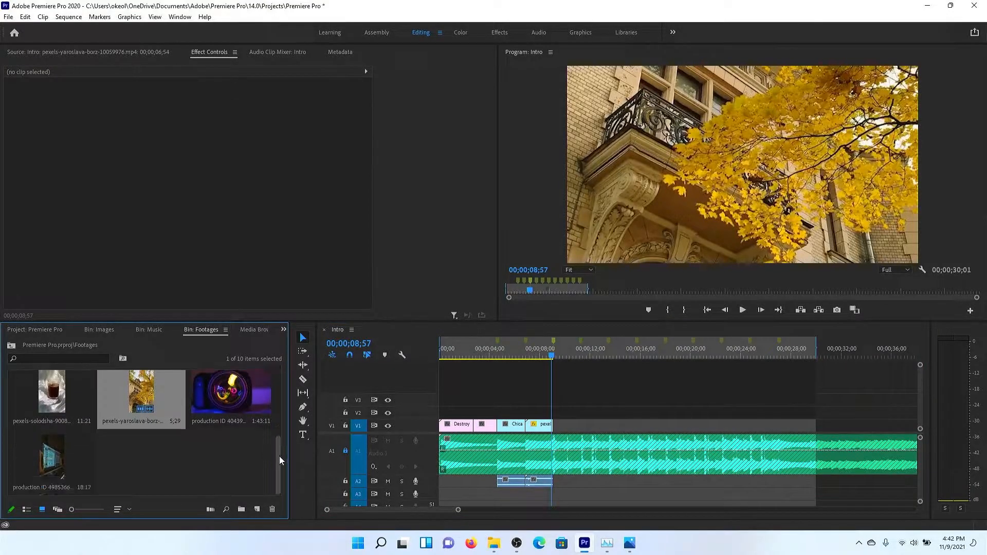
drag(27, 468, 562, 434)
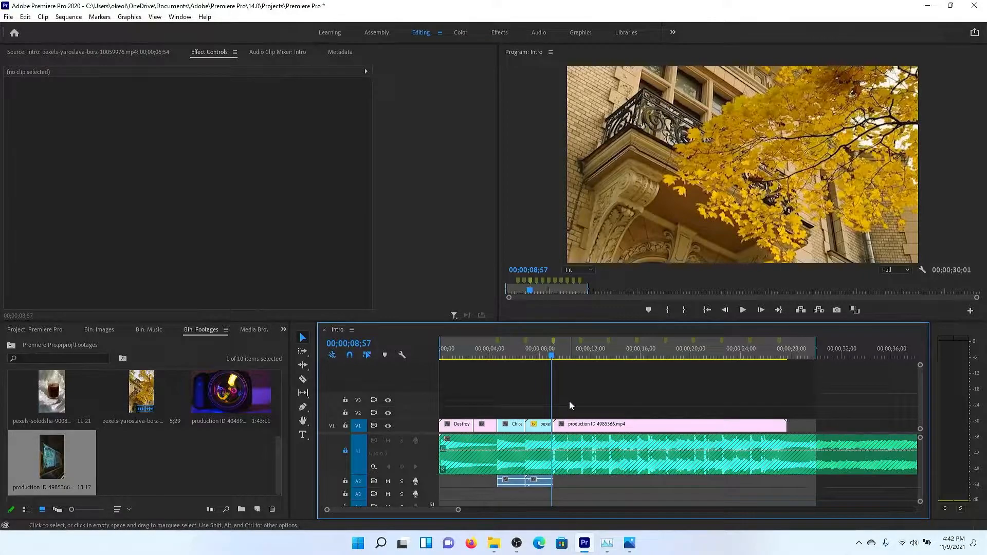
key(space)
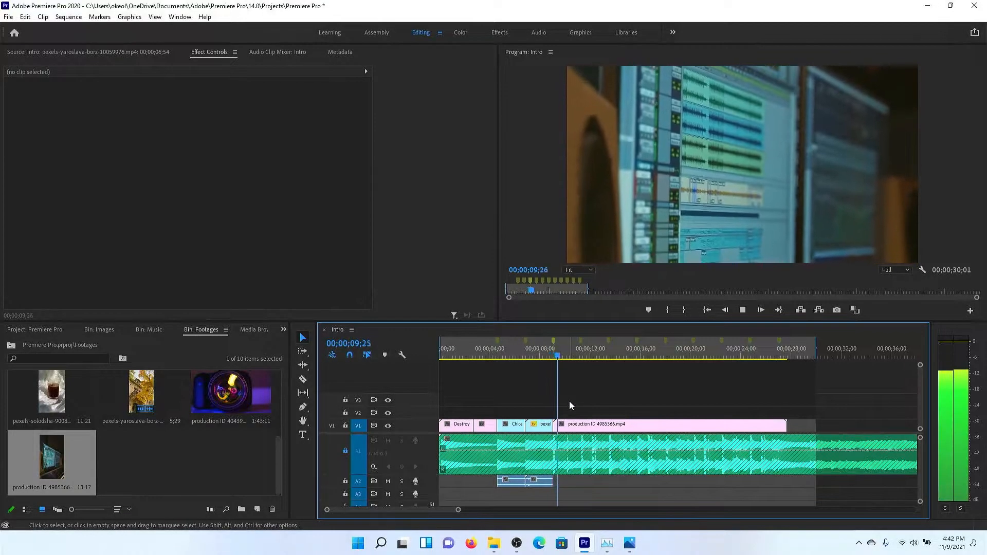
key(space)
Step: Try Scale to Frame Size on the production ID 4985366.mp4 clip and undo it
right_click(579, 431)
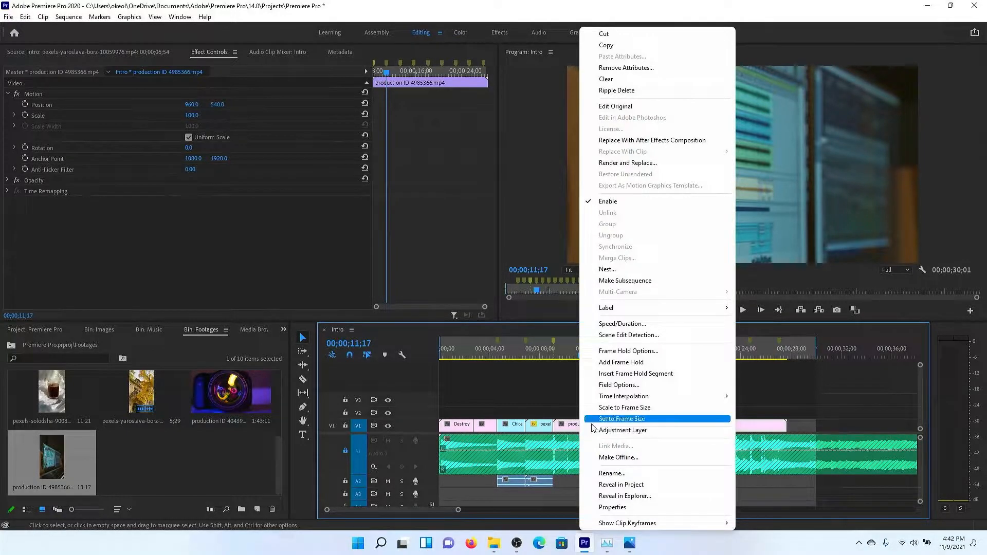
click(628, 408)
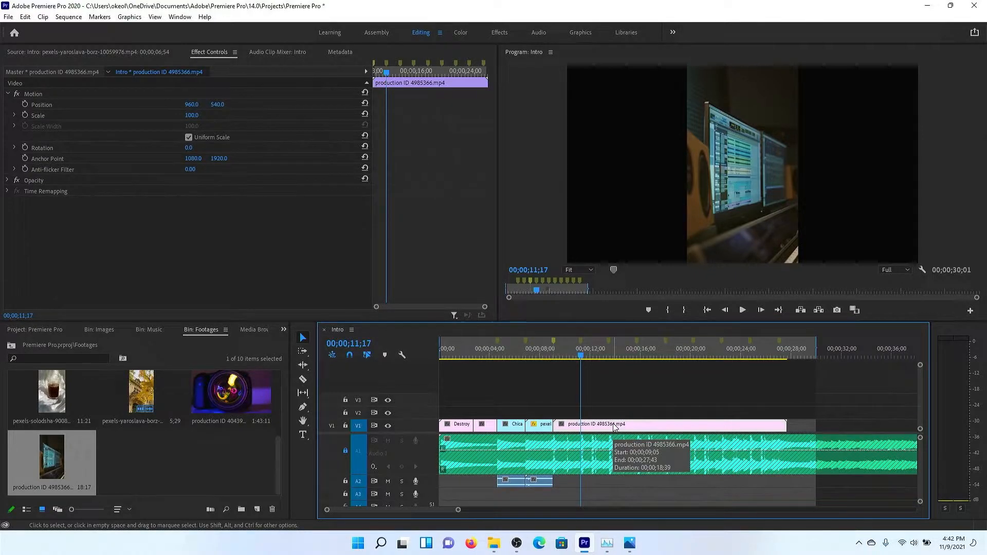
key(ctrl+z)
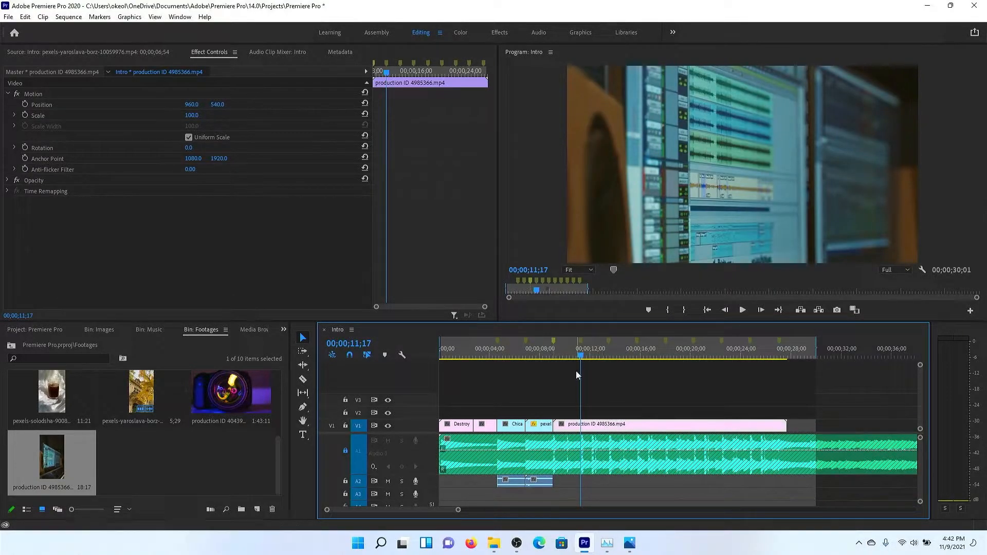
Step: Split the production ID 4985366.mp4 clip at the 00;00;11;17 marker and delete the part after it
click(553, 358)
key(space)
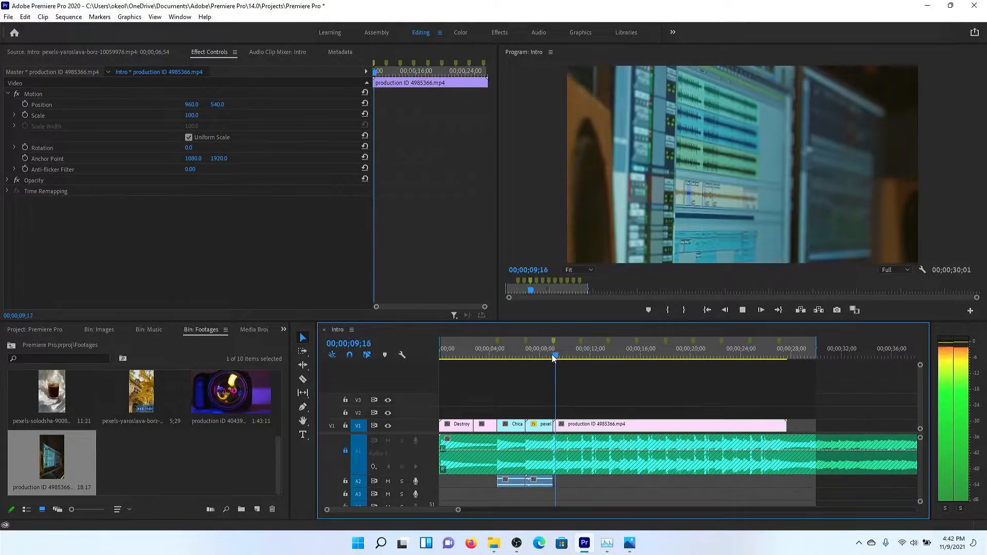
click(582, 346)
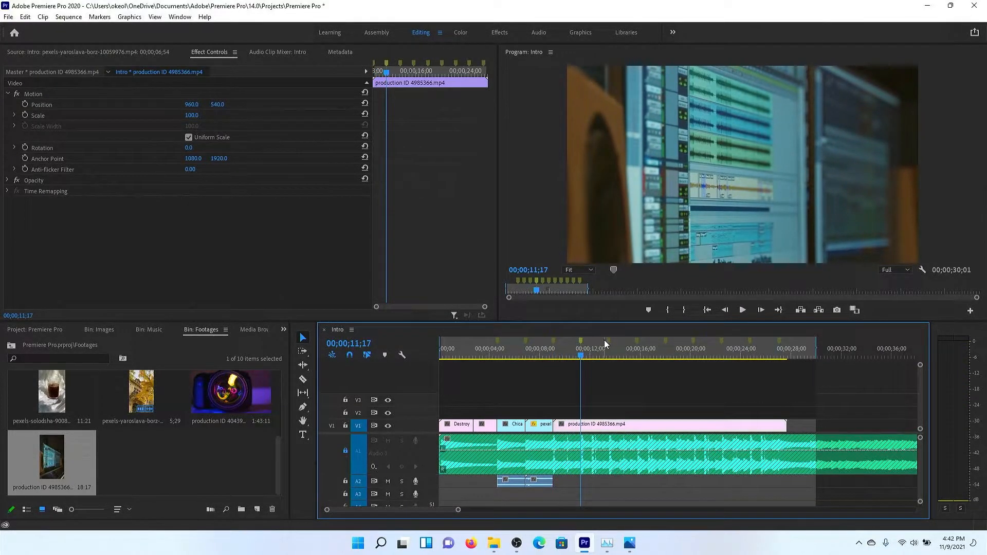
click(607, 341)
click(581, 340)
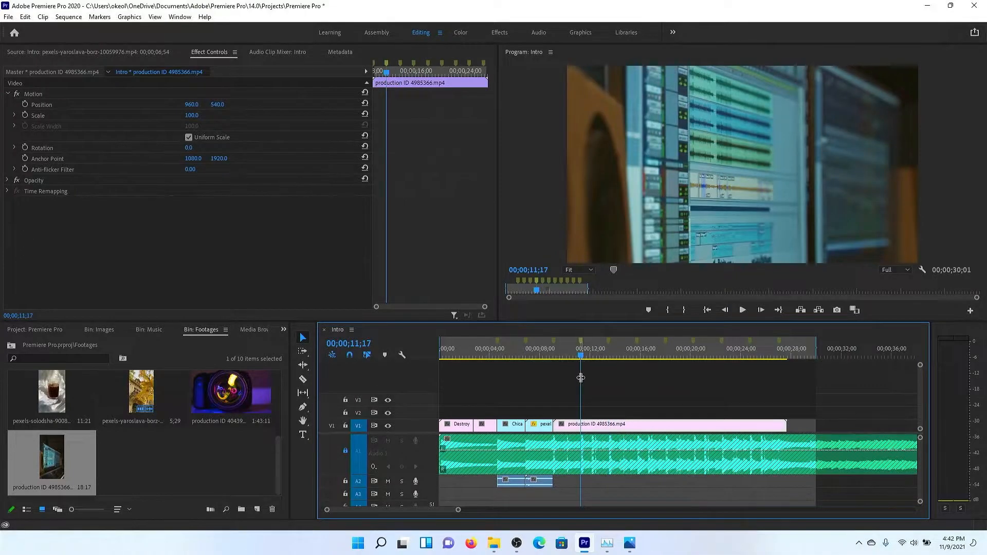
key(c)
click(583, 424)
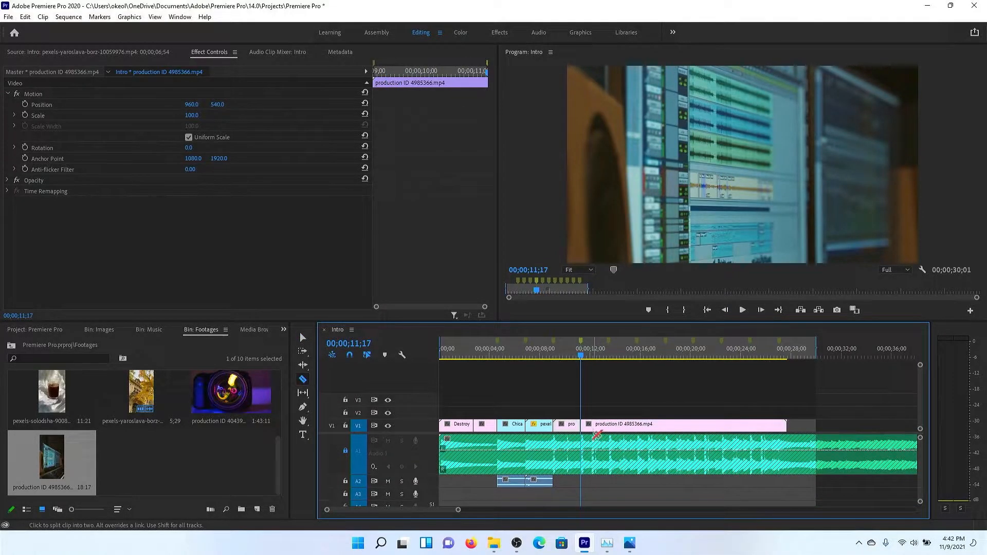
key(v)
key(Delete)
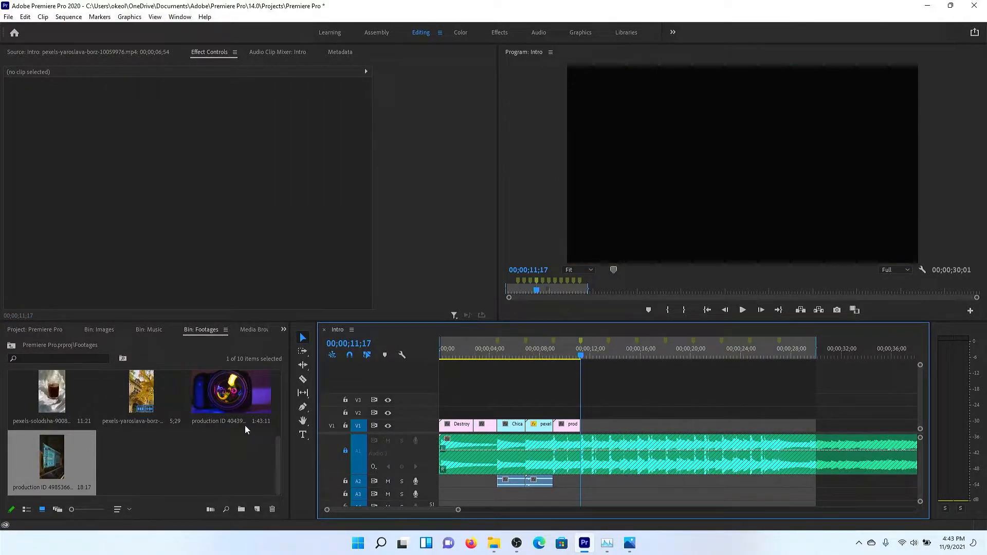
Step: Open Pexels Videos 2512877.mp4 in the Source Monitor, review its footage, and mark an Out point at 00:00:08:12
drag(279, 449, 282, 411)
double_click(242, 412)
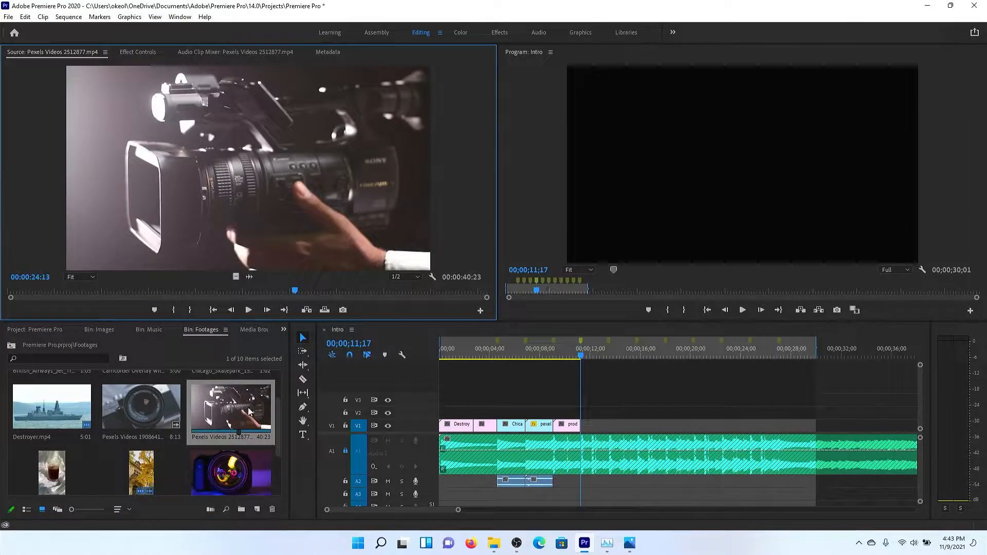
drag(192, 293, 85, 297)
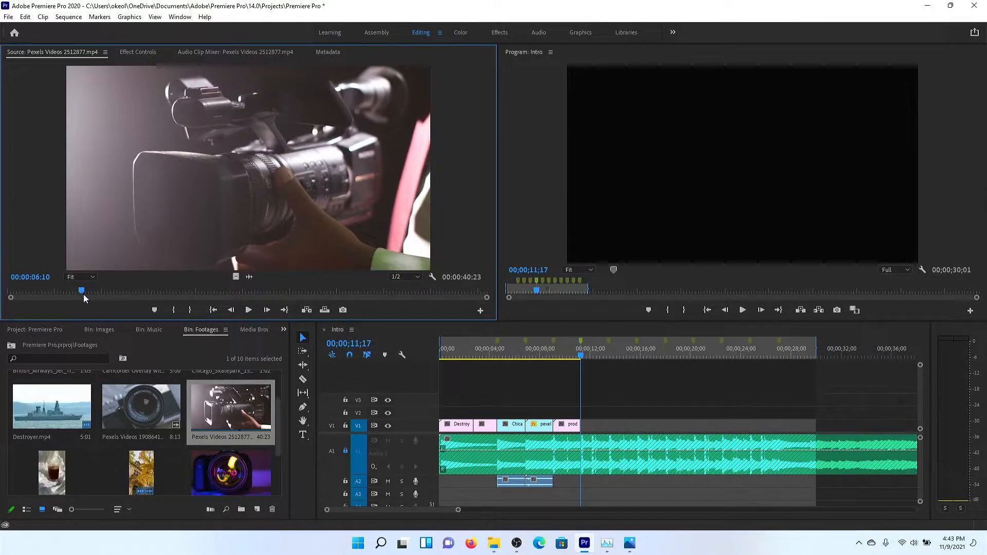
key(space)
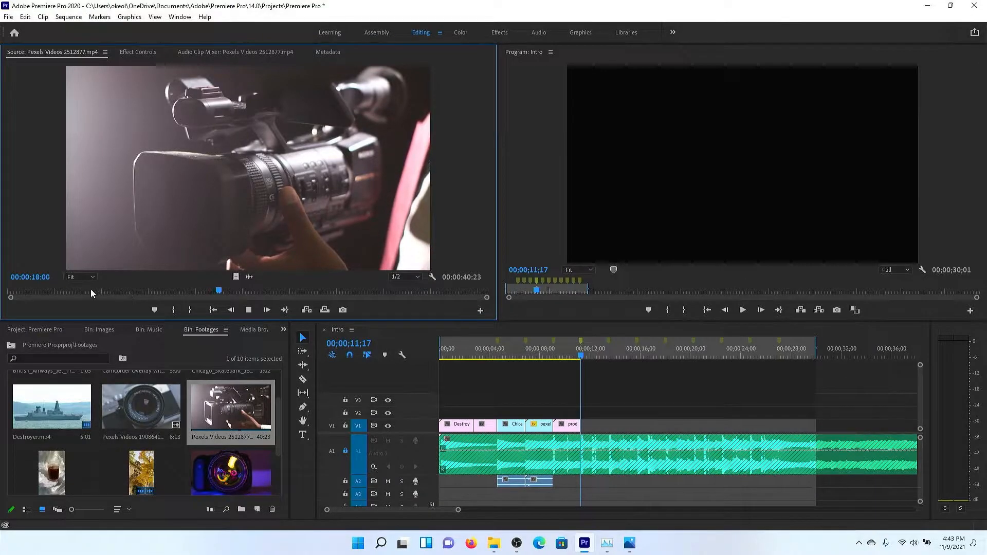
click(68, 291)
click(33, 291)
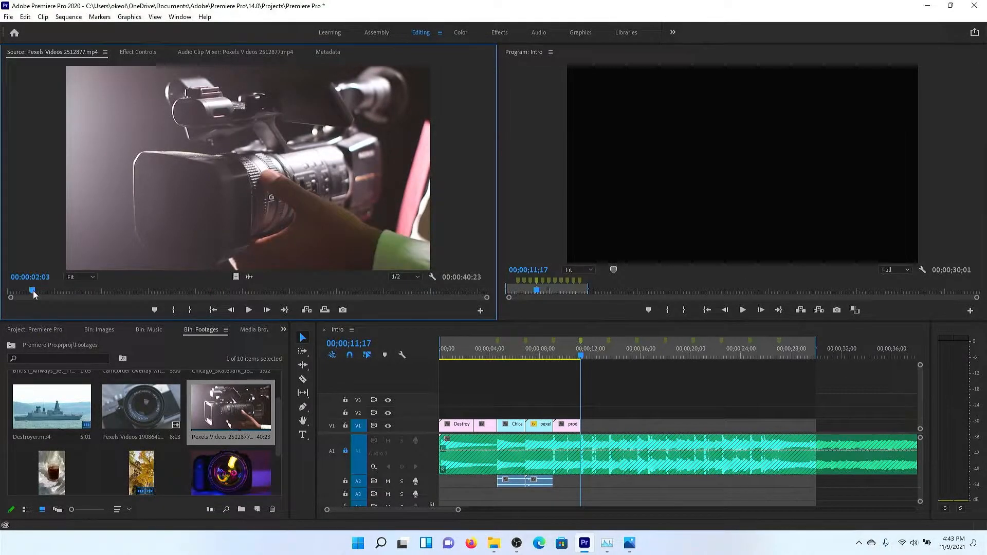
drag(33, 291, 108, 291)
key(o)
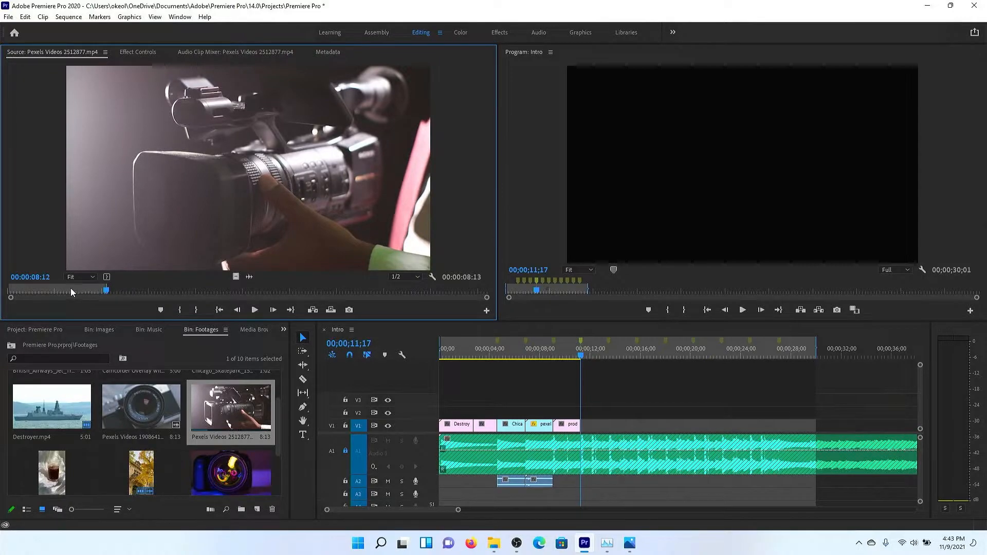
Step: Place Pexels Videos 2512877.mp4 on V1 from 00;00;11;17, trimmed to end at the next marker, and play it back
drag(242, 410, 593, 426)
click(576, 354)
key(space)
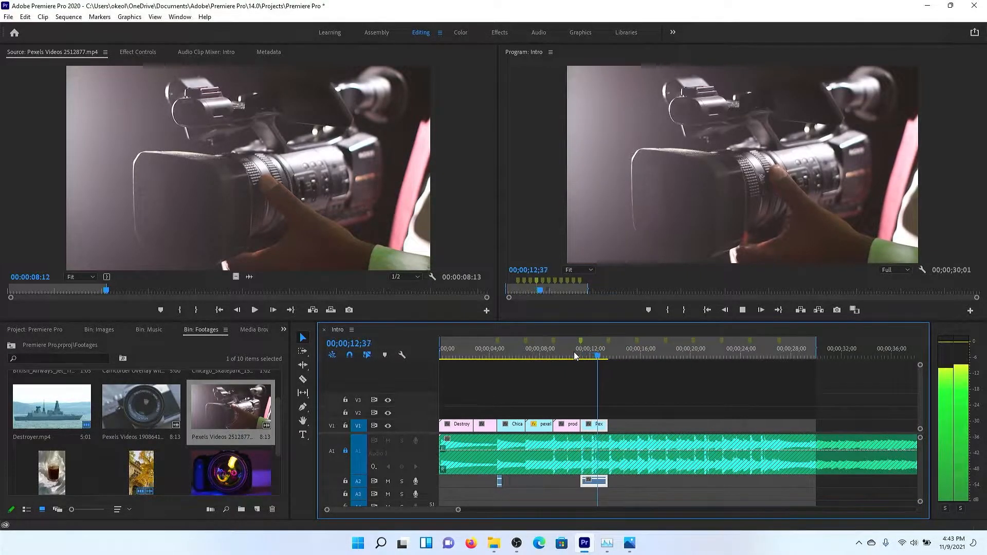
key(space)
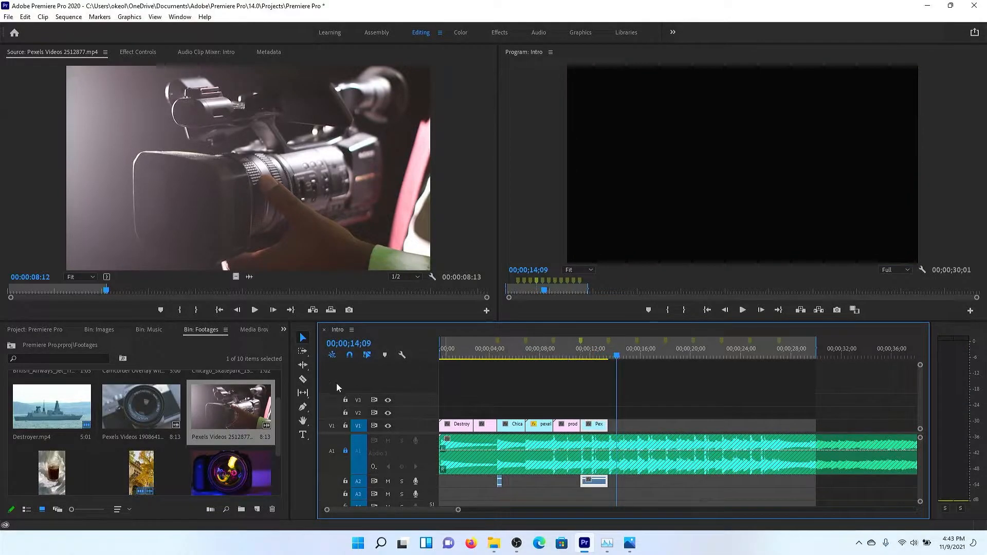
Step: Place production ID 4043936.mp4 on V1 right after the last clip, split it at the 00;00;15;44 marker, and delete the part after it
drag(219, 487, 616, 430)
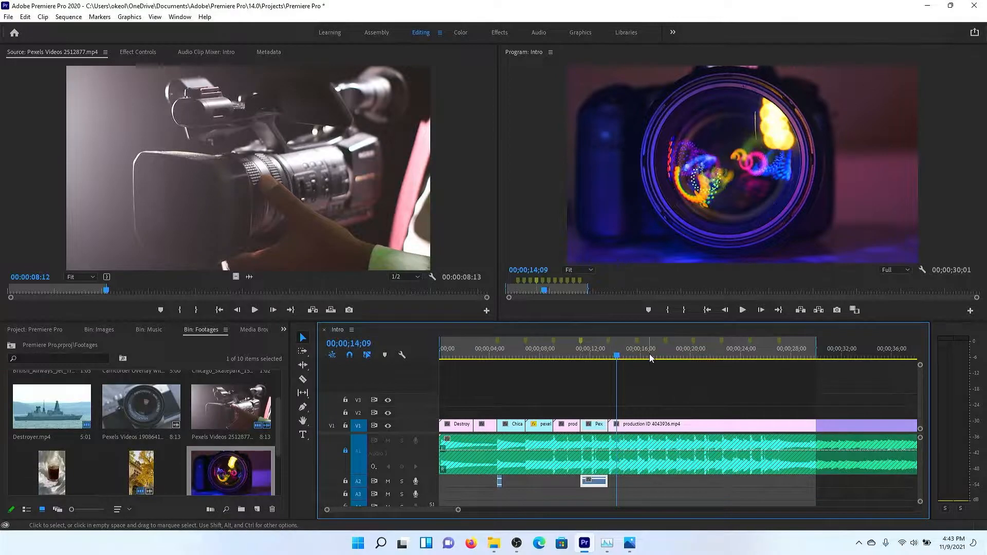
click(638, 344)
key(c)
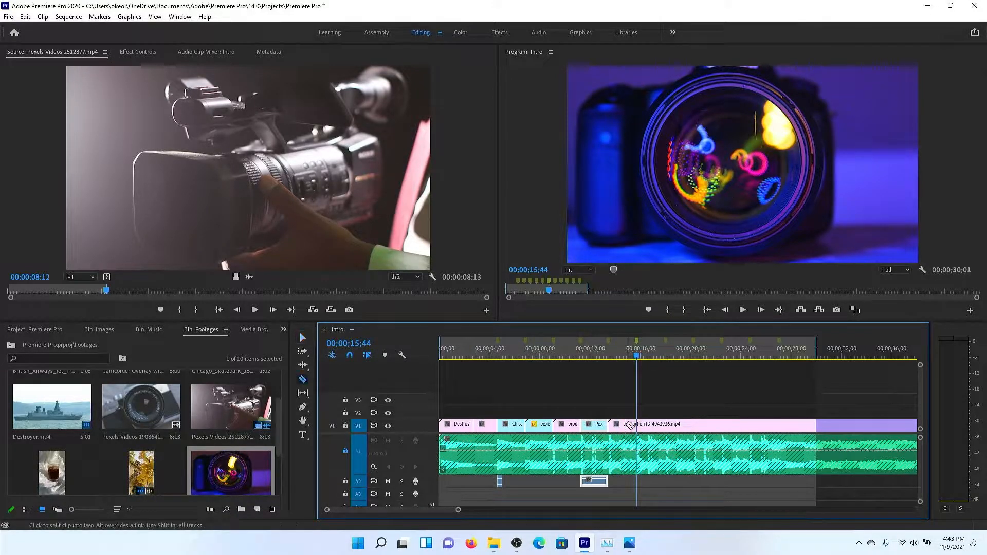
key(v)
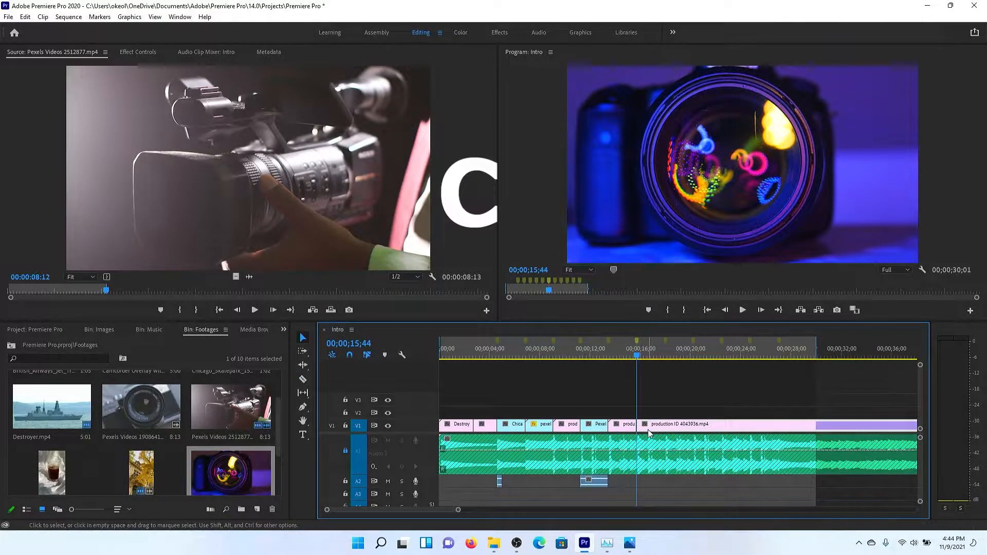
click(649, 430)
key(Delete)
Step: Extend the end of the production ID 4043936.mp4 clip to the next marker, near 00;00;18;00, and play the section back
click(603, 360)
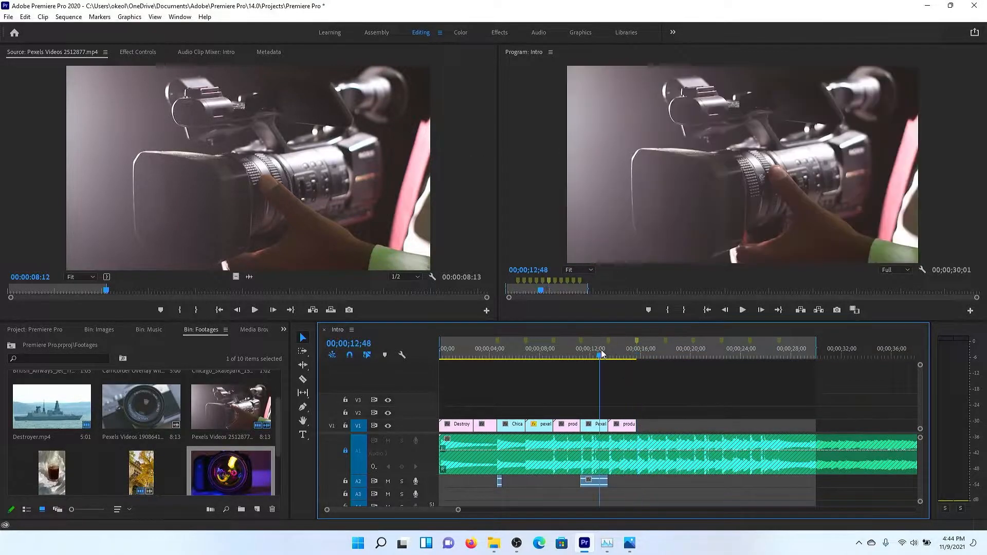
key(space)
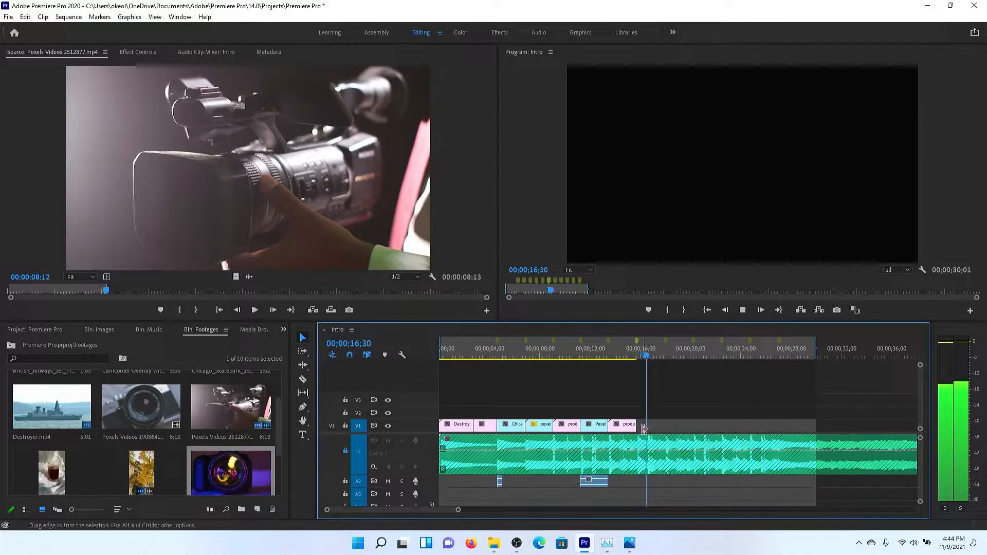
key(space)
drag(642, 428, 663, 428)
key(space)
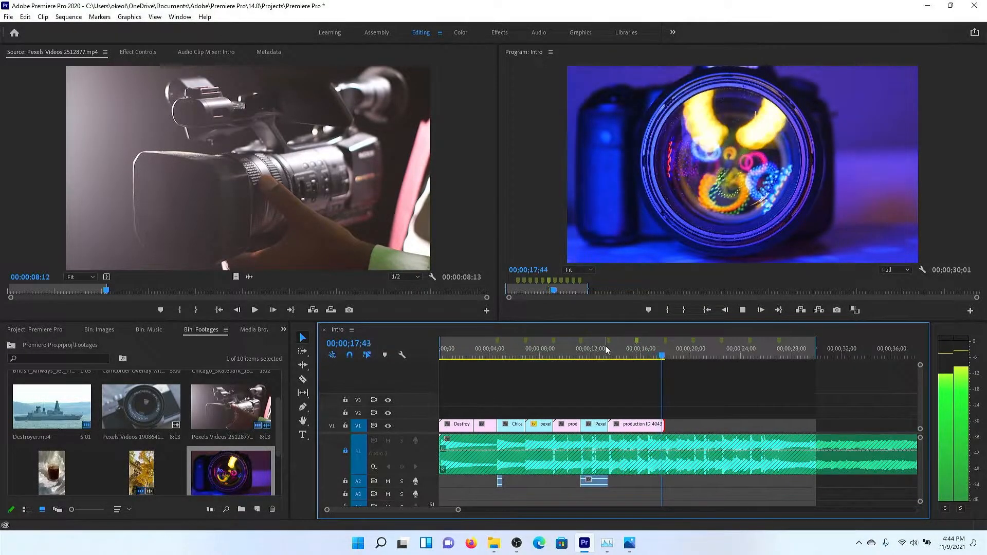
key(space)
click(608, 345)
key(space)
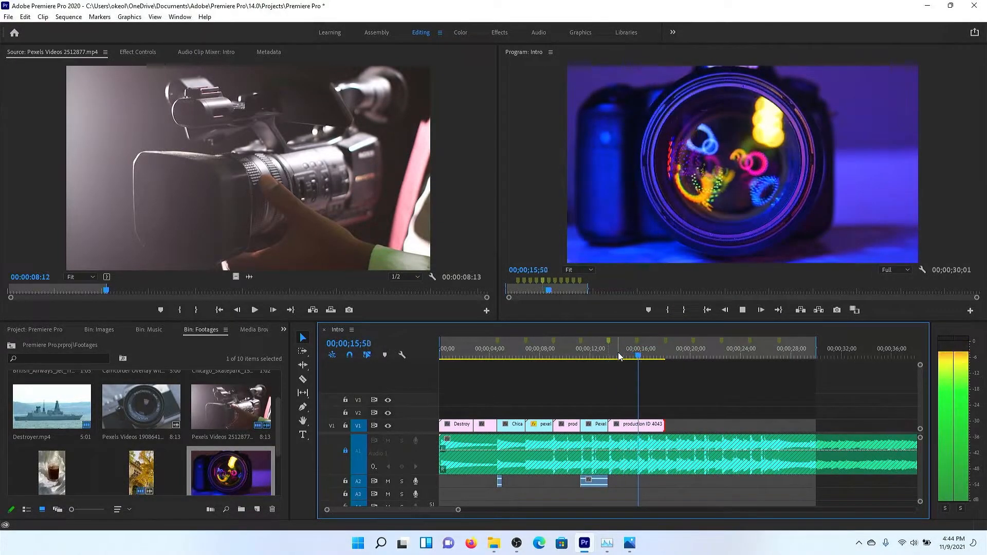
key(space)
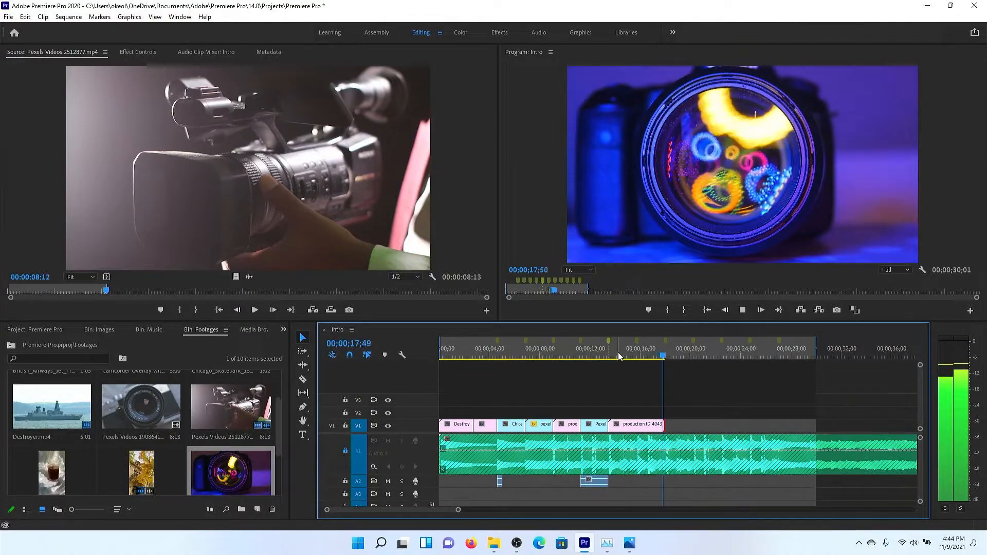
Step: Try the full pexels-solodsha-9008406.mp4 clip on V1 from 00;00;18;00, play it back, and delete it
scroll(264, 451, down, 2)
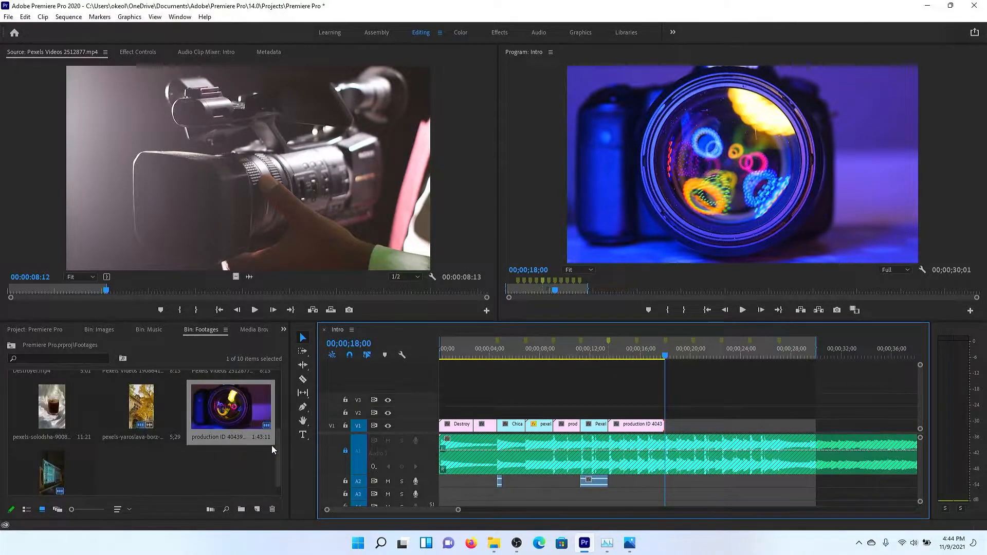
scroll(171, 464, up, 2)
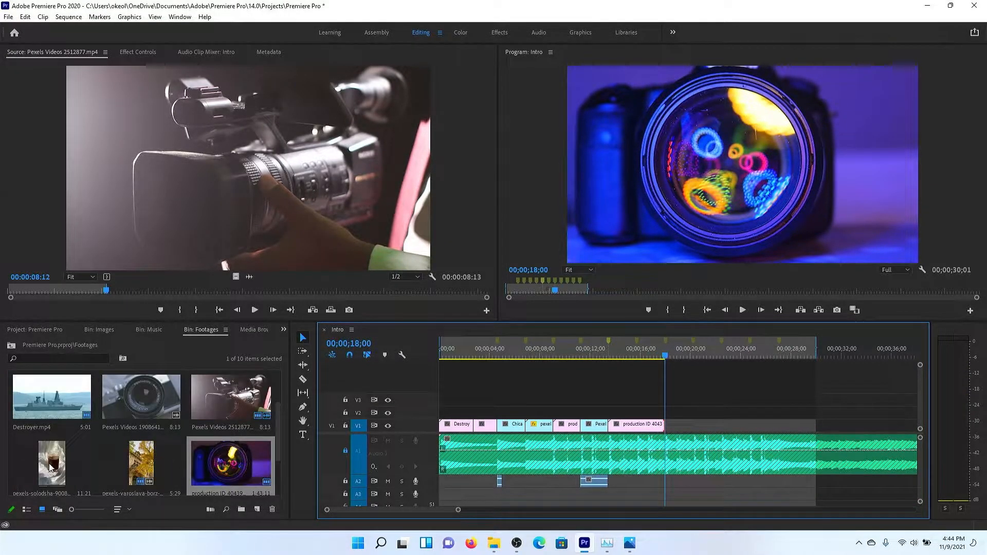
click(45, 485)
drag(46, 485, 670, 435)
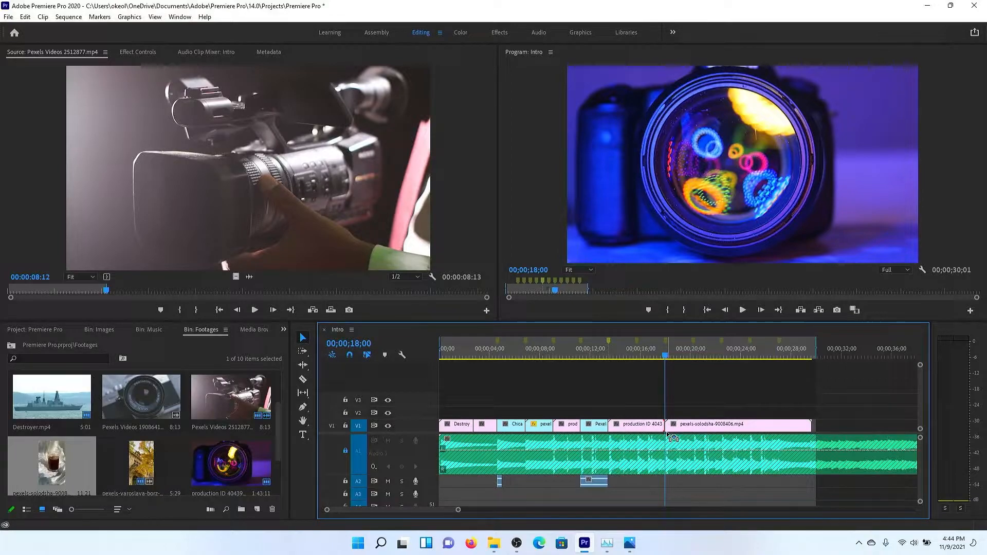
key(space)
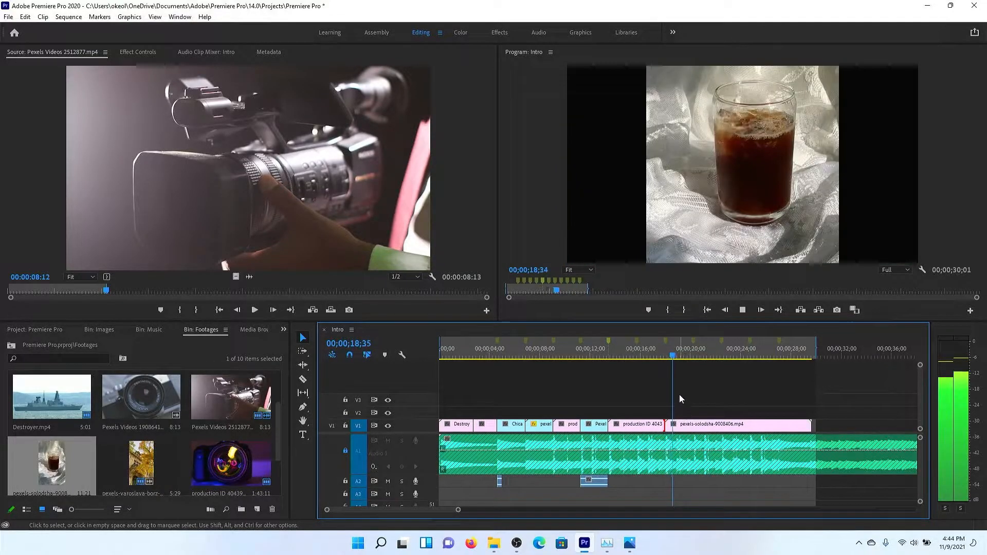
key(space)
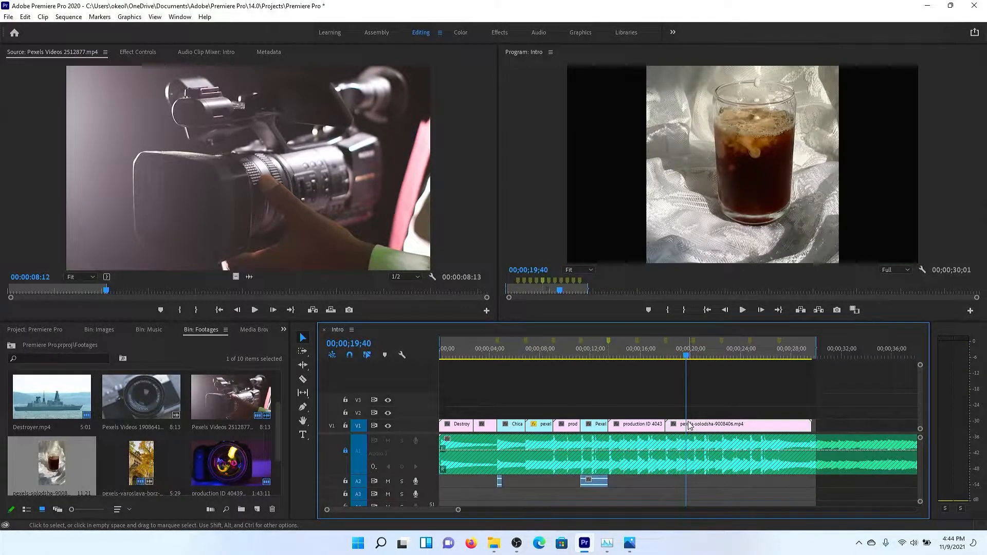
click(693, 350)
click(668, 347)
key(space)
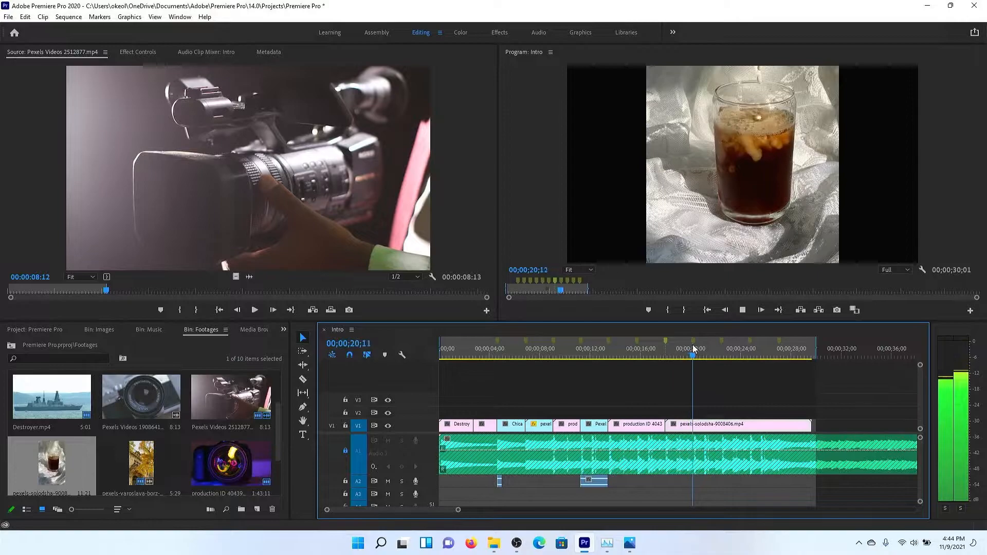
key(space)
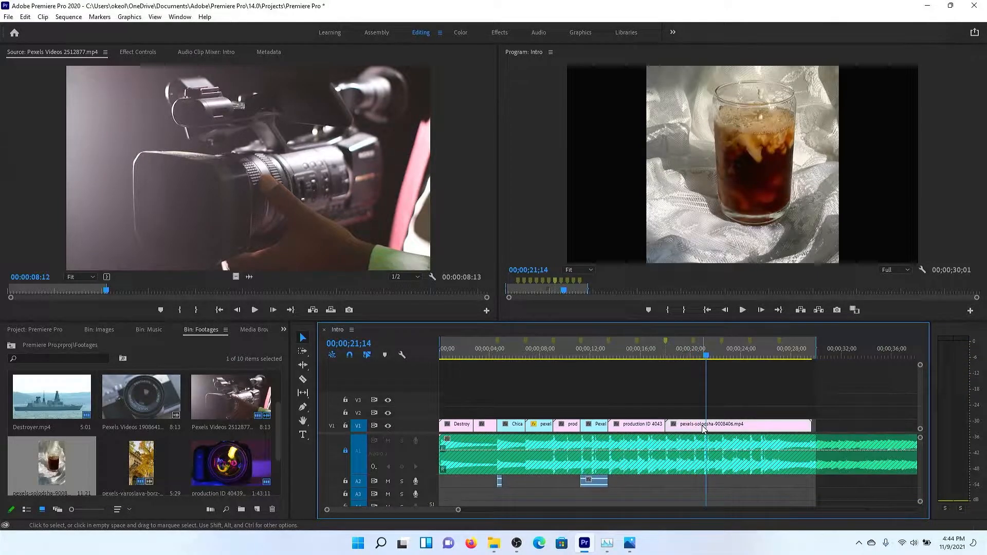
key(Delete)
Step: Mark a 00:00:04:20 range of pexels-solodsha-9008406.mp4 starting at 00:00:03:24 and place it on V1 after the production ID 4043936.mp4 clip
double_click(35, 493)
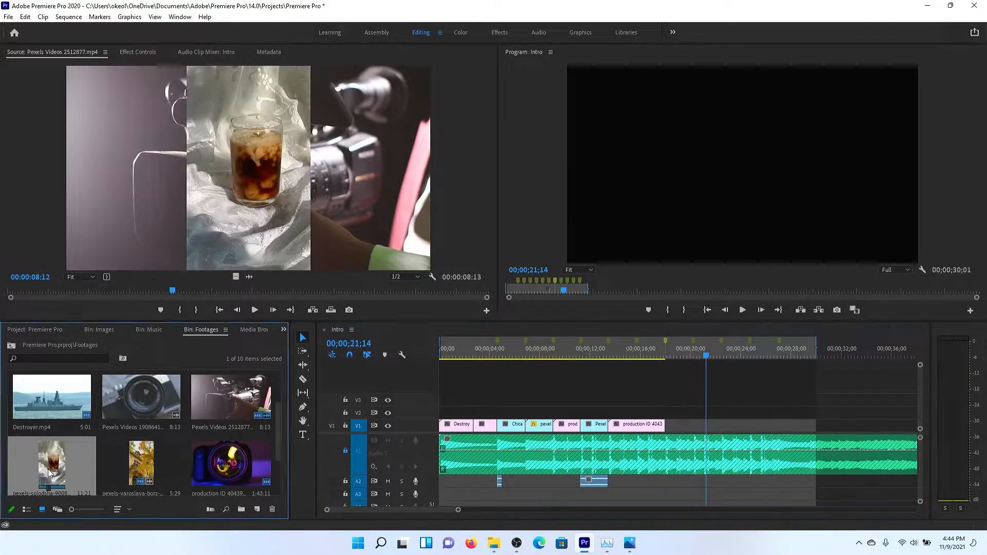
click(146, 290)
mouse_move(147, 289)
mouse_down()
mouse_move(75, 288)
mouse_move(164, 286)
mouse_up()
key(i)
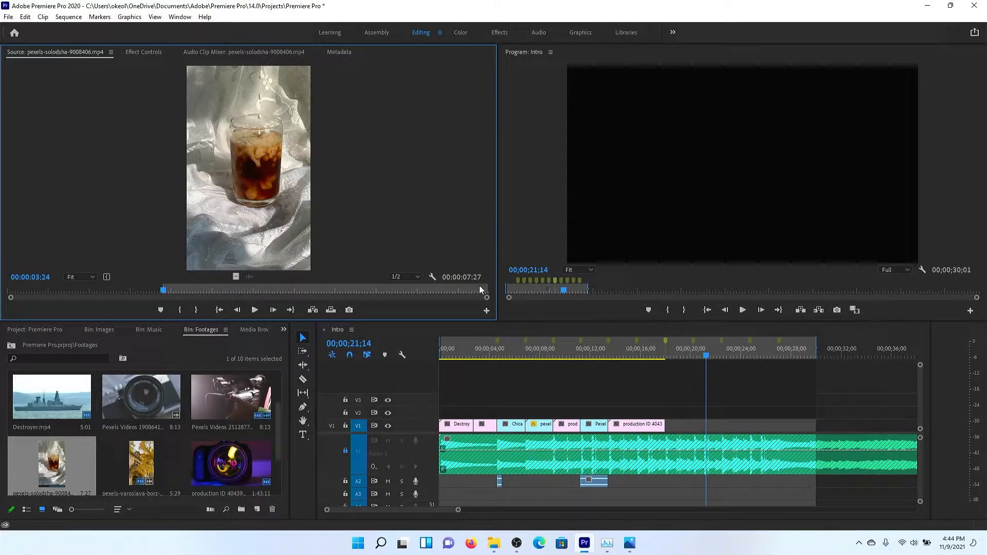
click(291, 290)
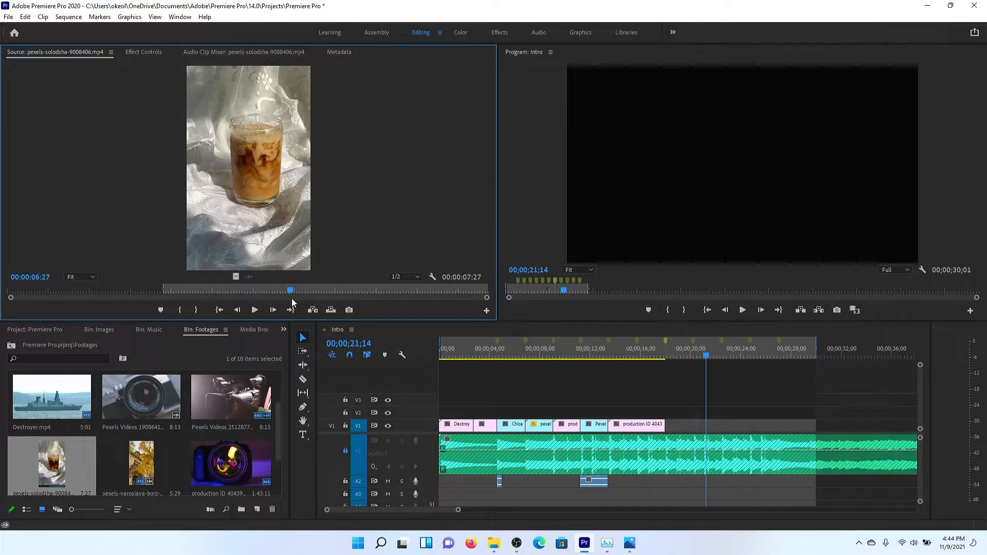
key(o)
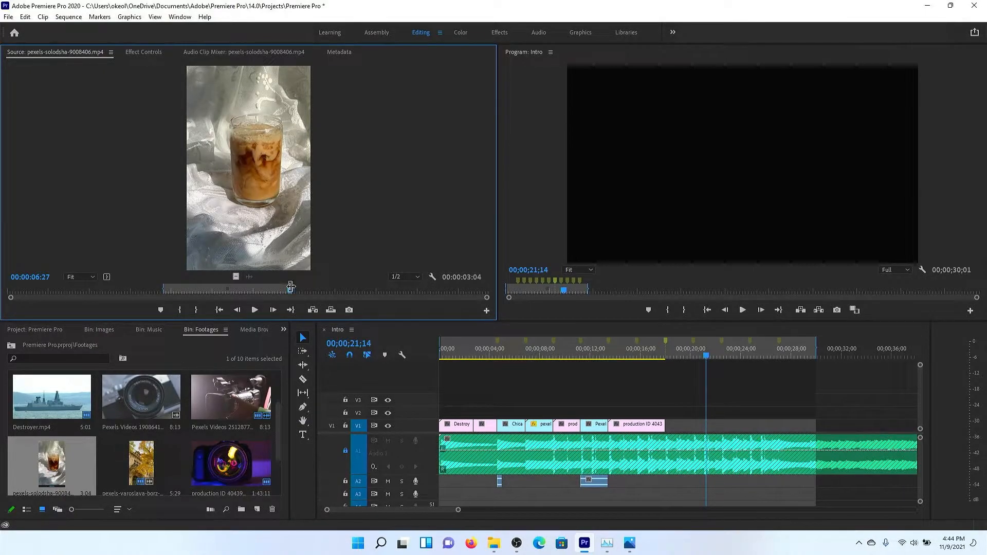
drag(290, 287, 355, 285)
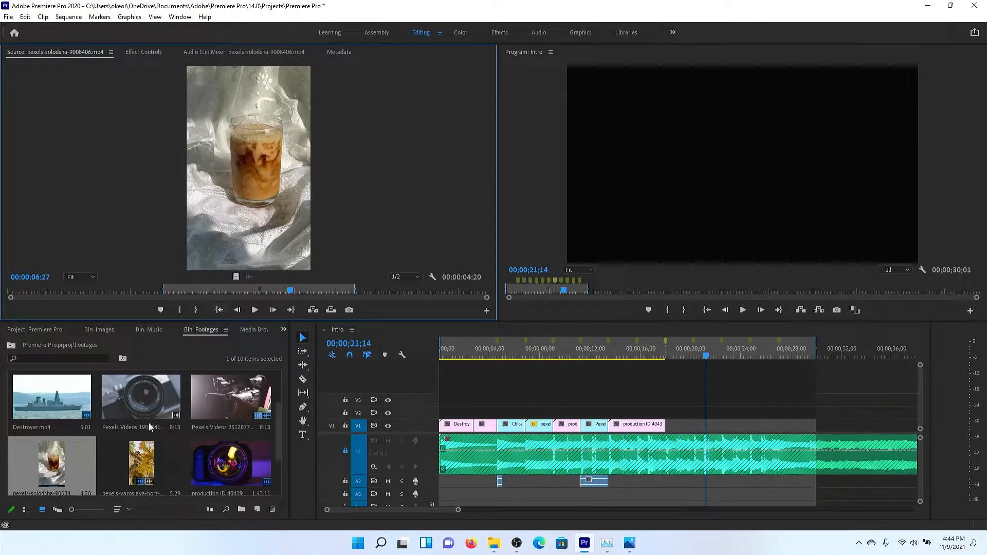
drag(57, 486, 668, 431)
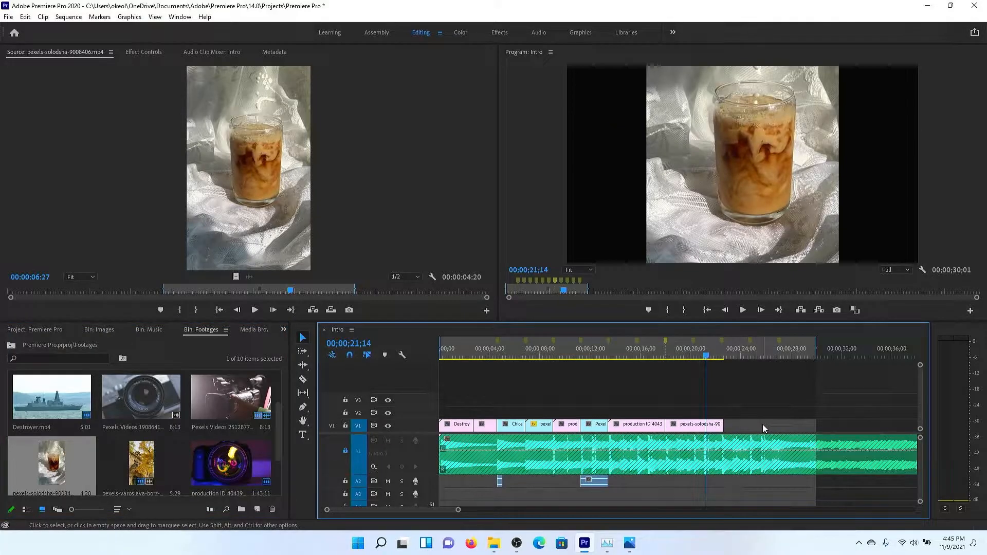
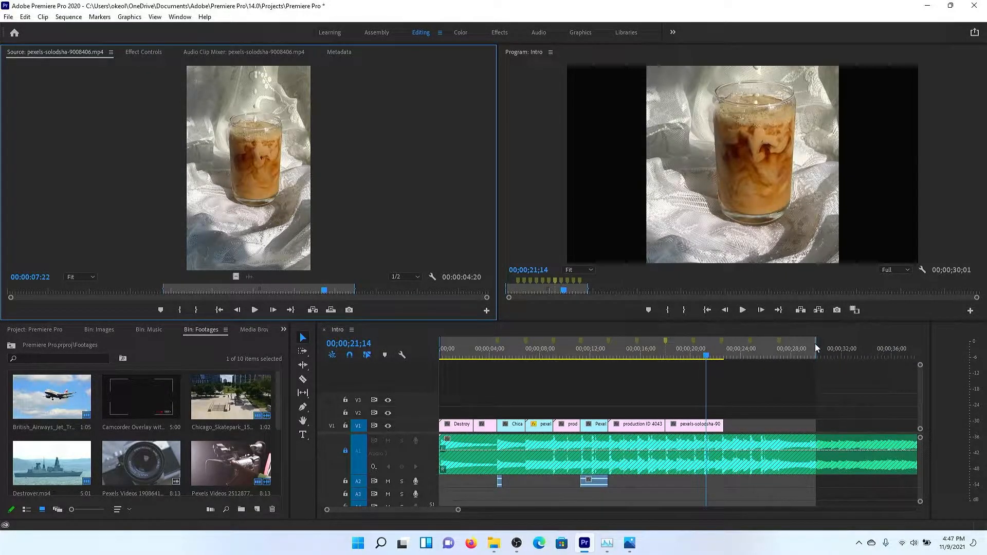
Step: Place Copy of jstar1.jpg from the Images bin on V1 at the last marker and play it back
click(11, 345)
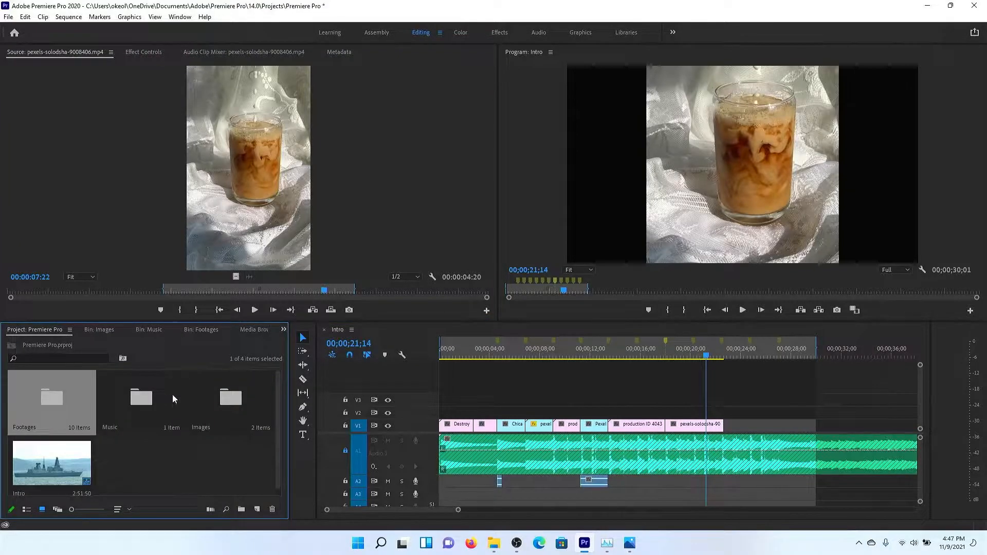
double_click(221, 408)
click(72, 422)
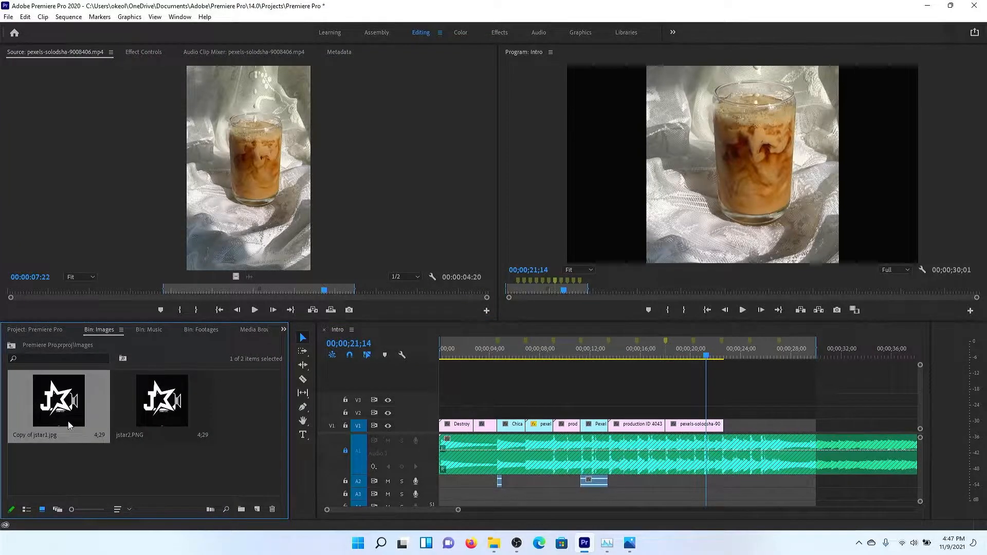
drag(226, 390, 790, 429)
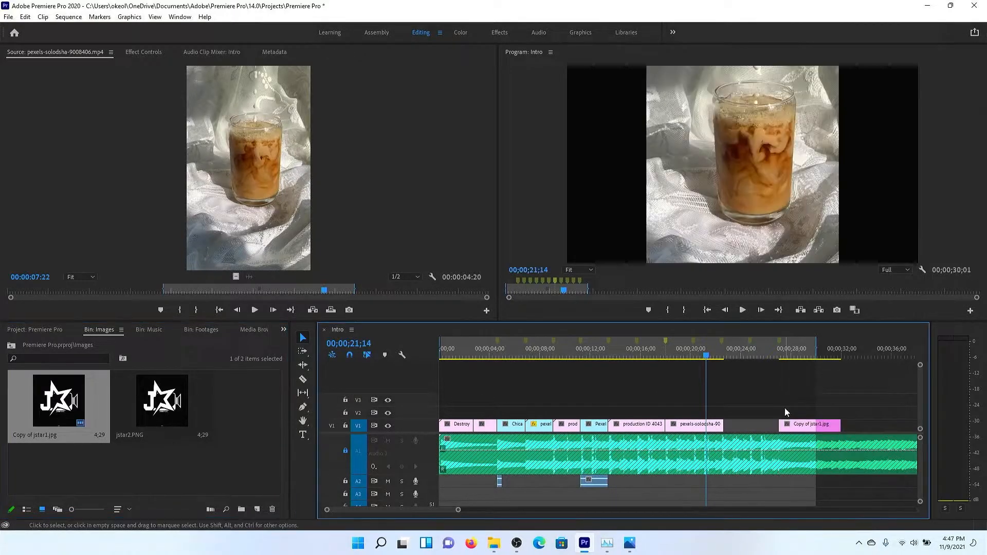
click(785, 356)
key(space)
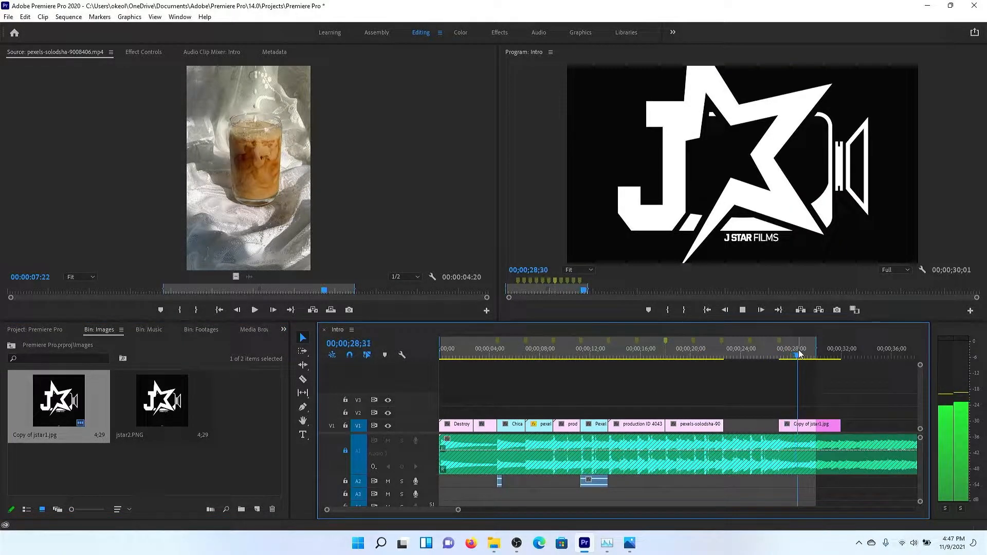
key(space)
Step: Apply Scale to Frame Size to the Copy of jstar1.jpg clip, then set its scale to 146 and position to 960, 617
right_click(806, 429)
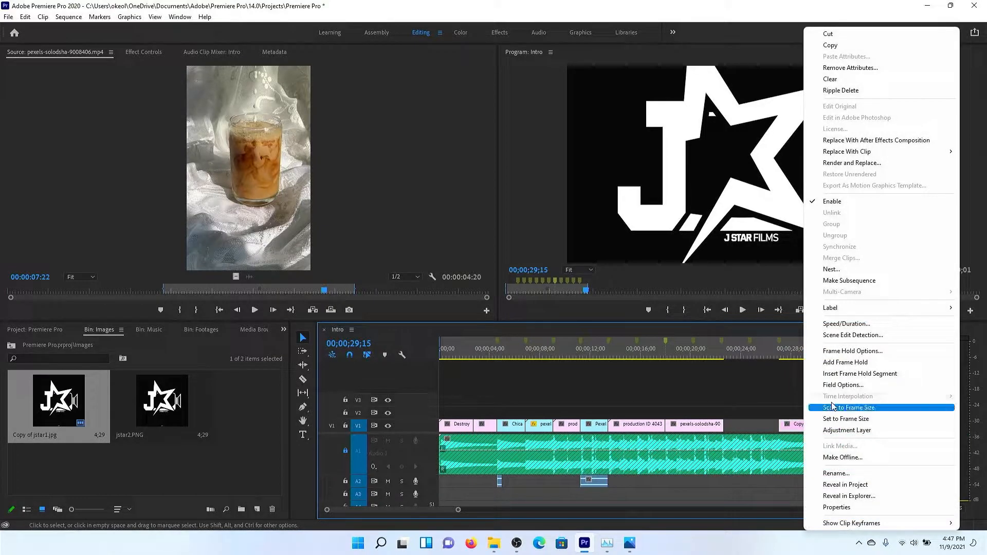
click(829, 408)
double_click(805, 426)
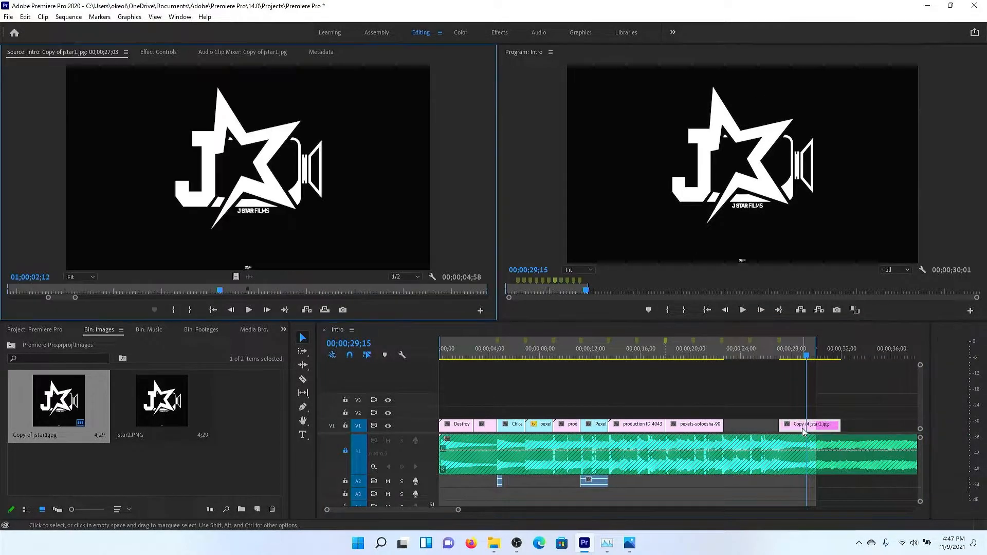
click(157, 52)
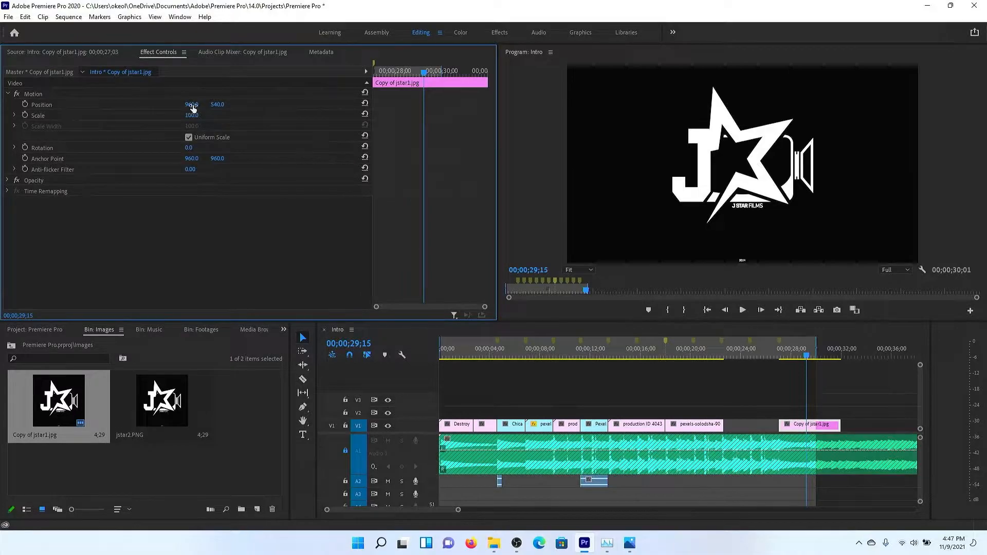
drag(191, 115, 255, 105)
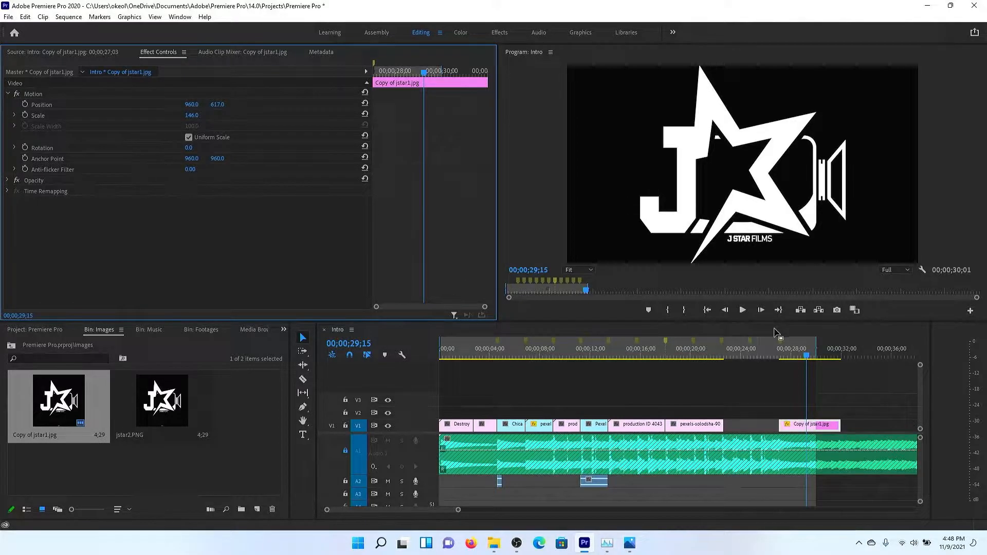
Step: Split the Copy of jstar1.jpg clip at the sequence's Out point and delete the part after it
key(c)
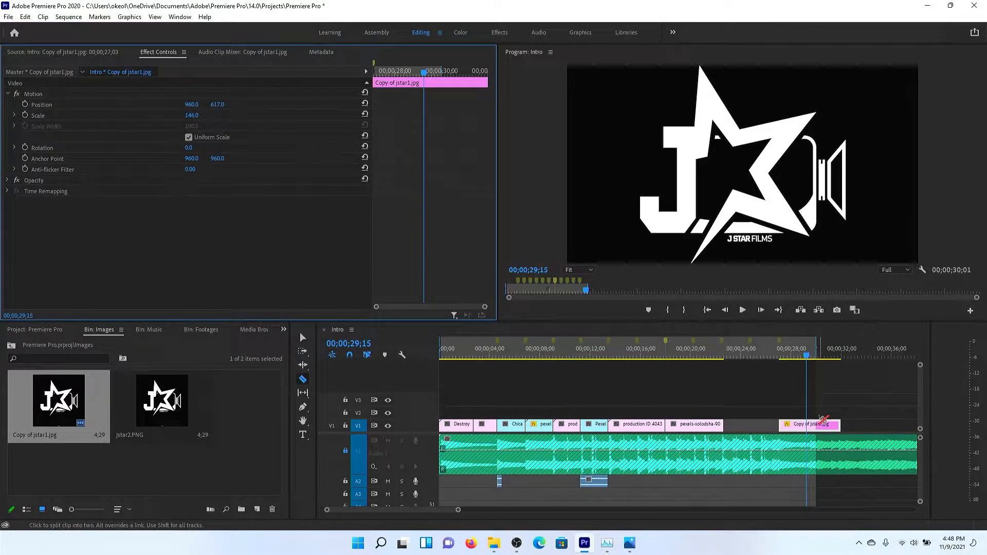
click(816, 425)
key(v)
click(827, 428)
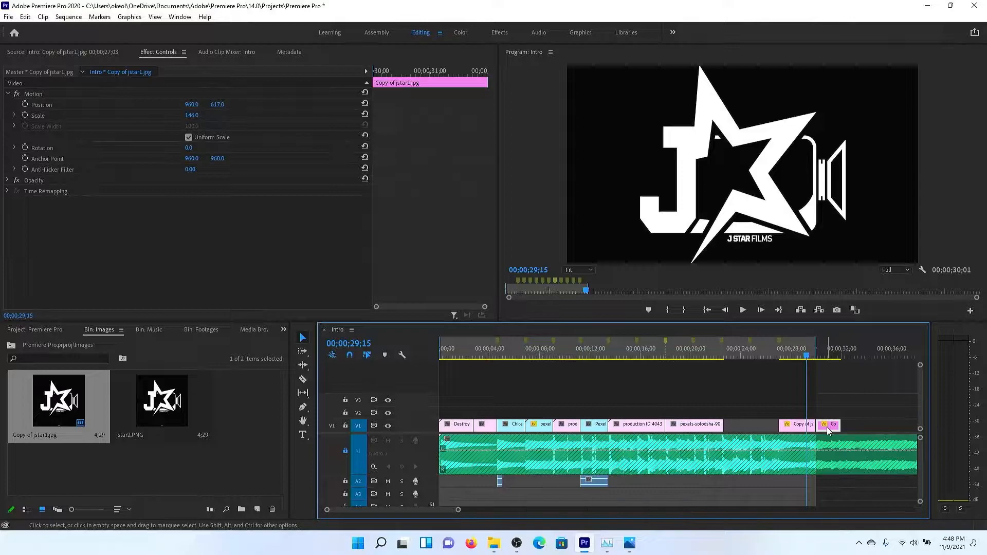
key(Delete)
Step: Check the empty gap on V1 between the pexels-solodsha-9008406.mp4 clip and the logo image against the markers
drag(775, 356, 724, 406)
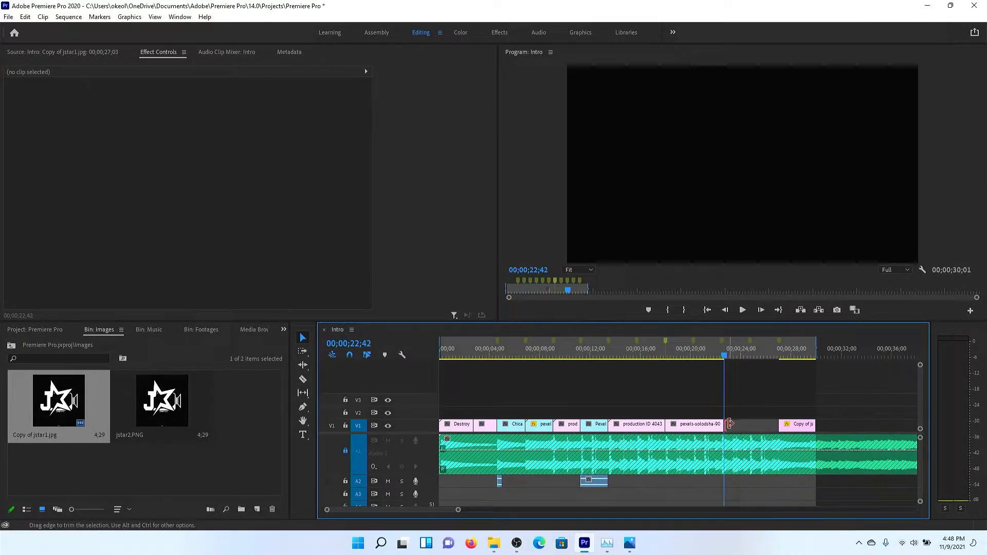
click(733, 425)
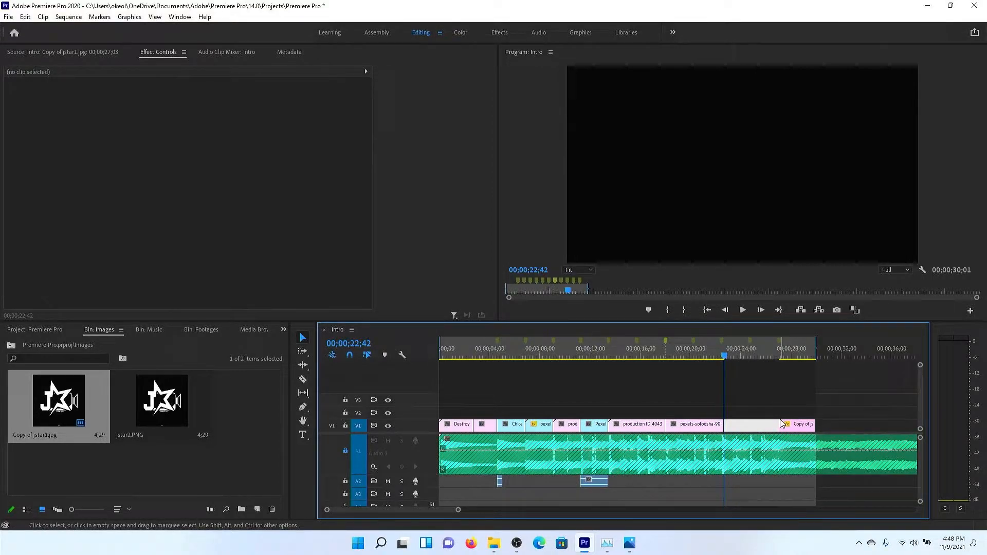
click(770, 342)
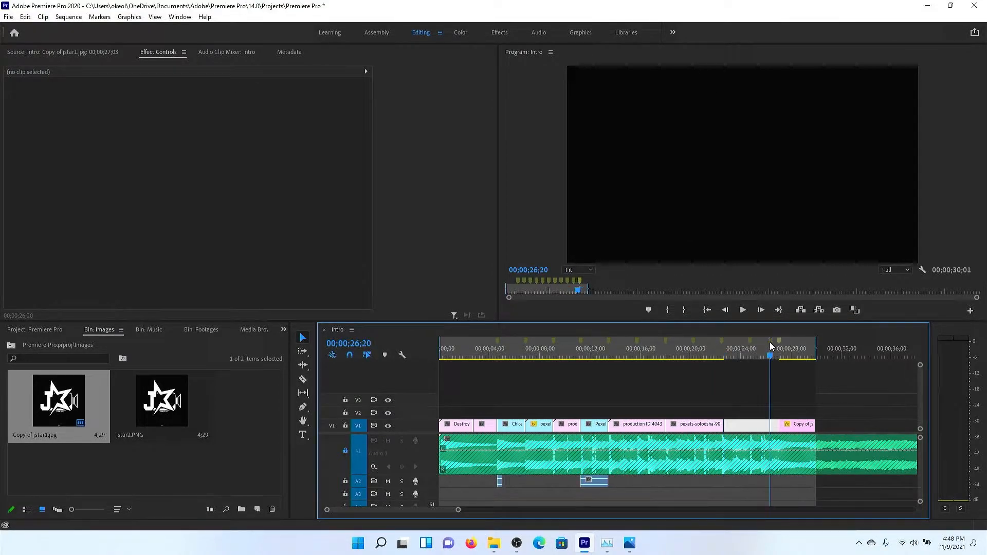
Step: Play back the ending of the Intro sequence, then select the pexels-solodsha-9008406.mp4 clip on V1
click(765, 347)
key(space)
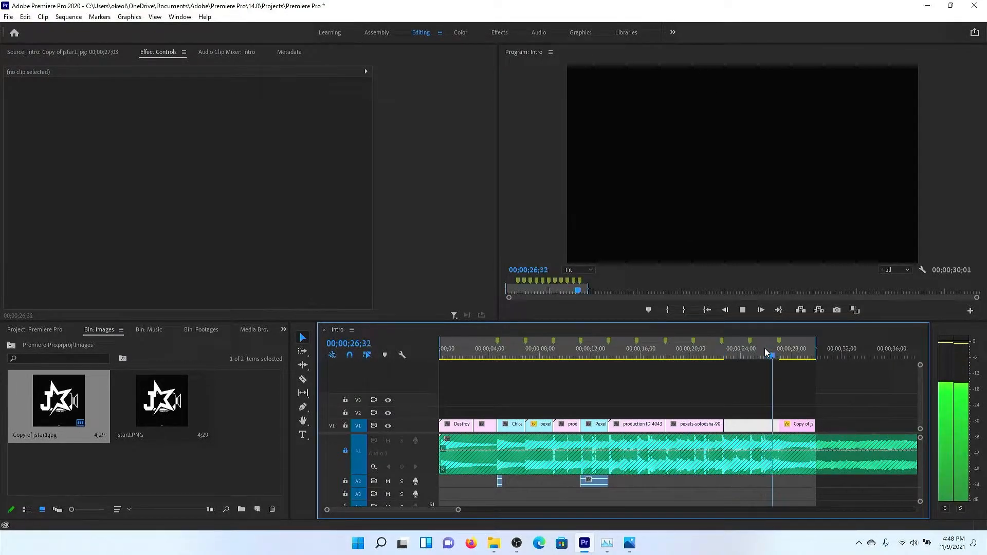
key(space)
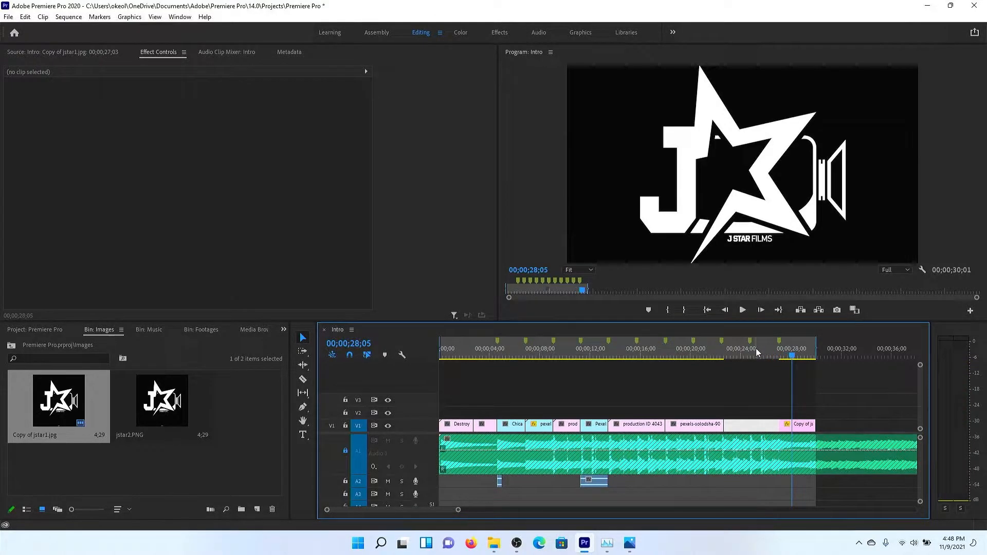
click(712, 350)
click(673, 352)
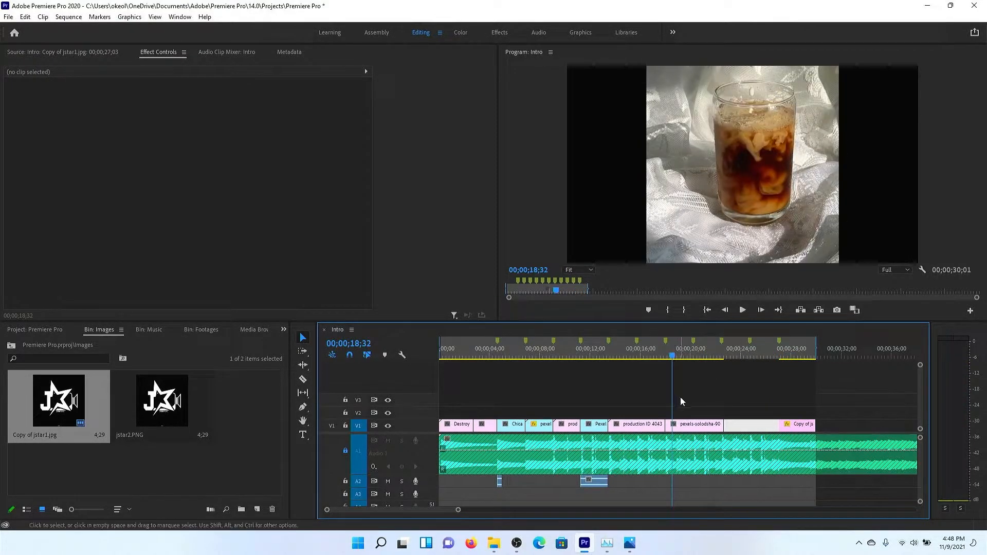
click(692, 425)
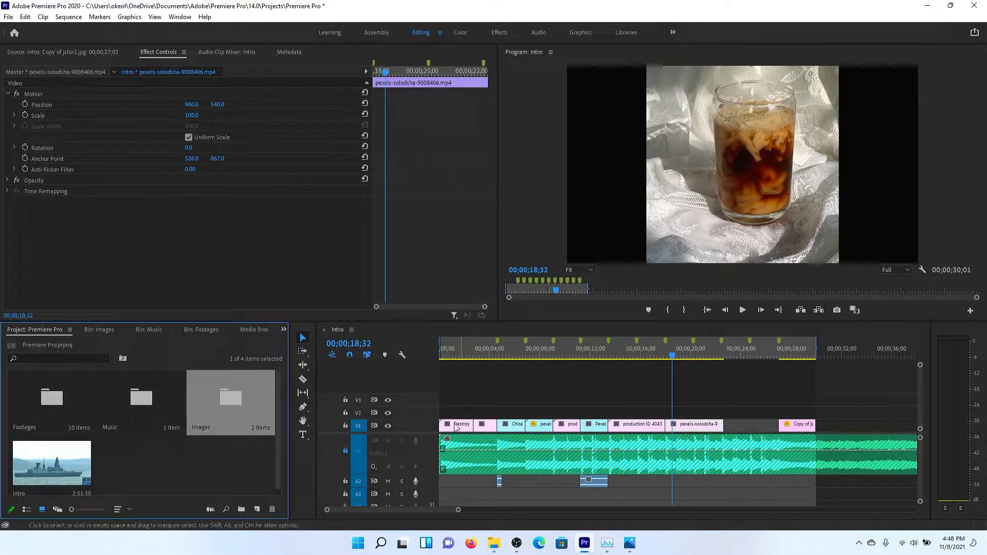
Step: Create a new sequence named yam from the AVCHD 1080p60 preset
click(241, 475)
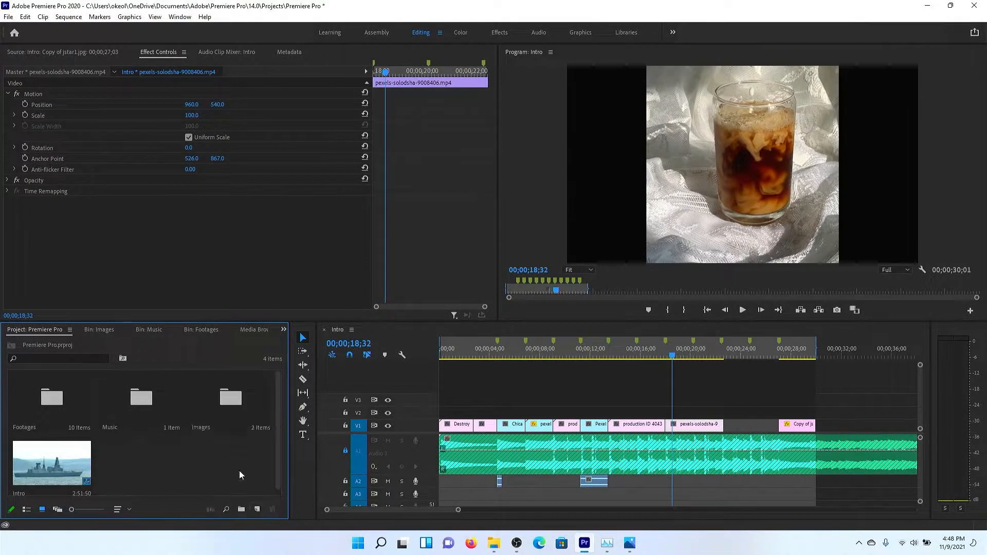
click(257, 509)
click(292, 383)
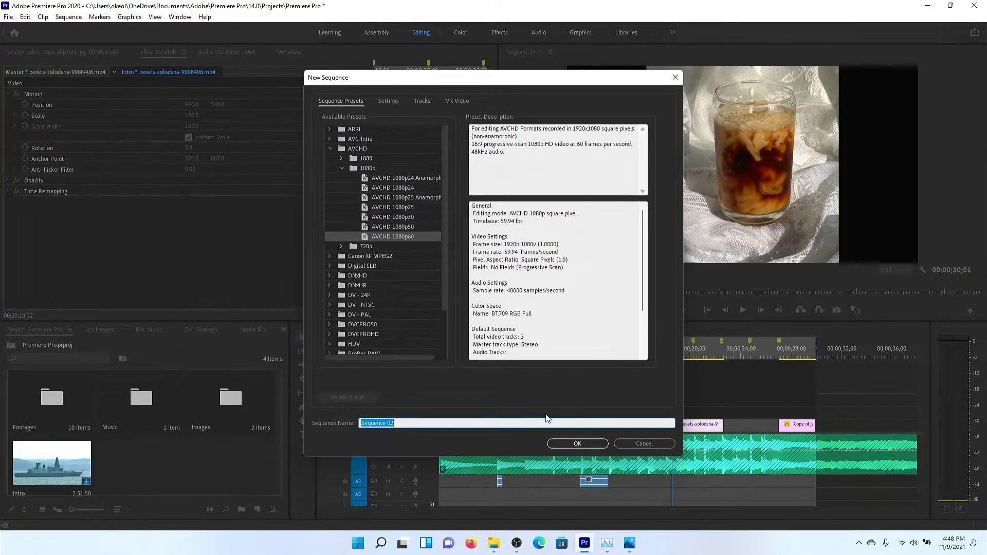
text(yam)
key(Return)
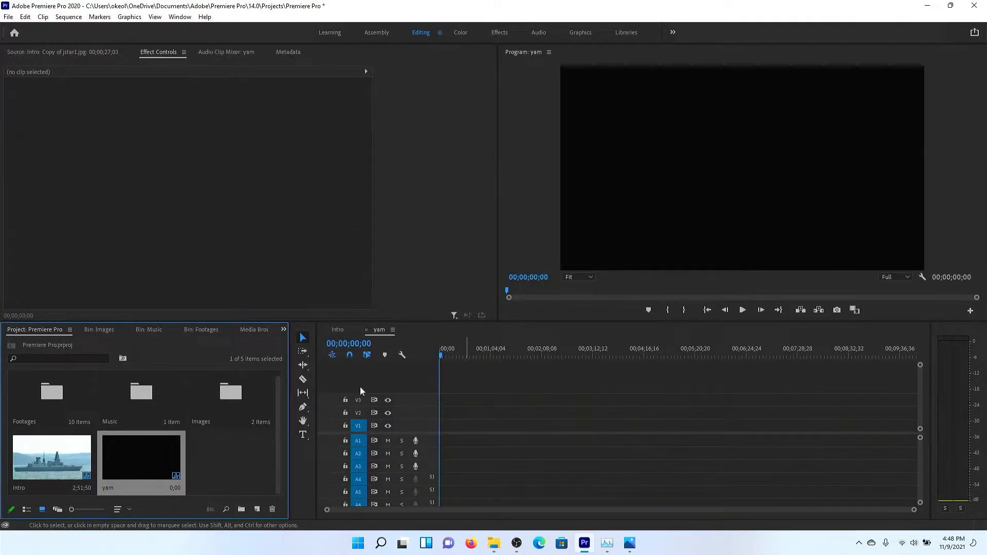
Step: Add British_Airways_Jet_Track.mov from the Footages bin to the yam sequence, changing the sequence settings to match the clip
click(57, 418)
double_click(56, 417)
drag(51, 398, 381, 439)
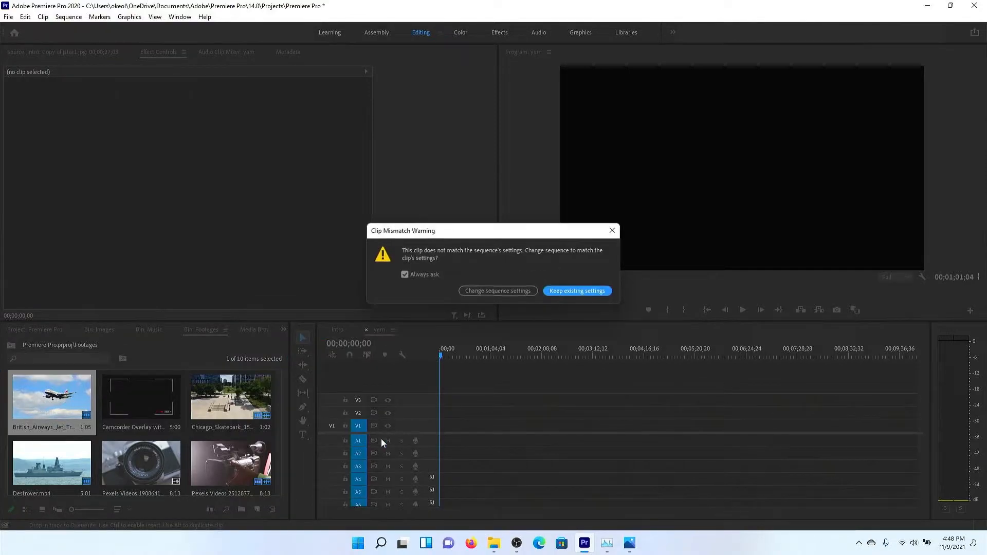
click(523, 291)
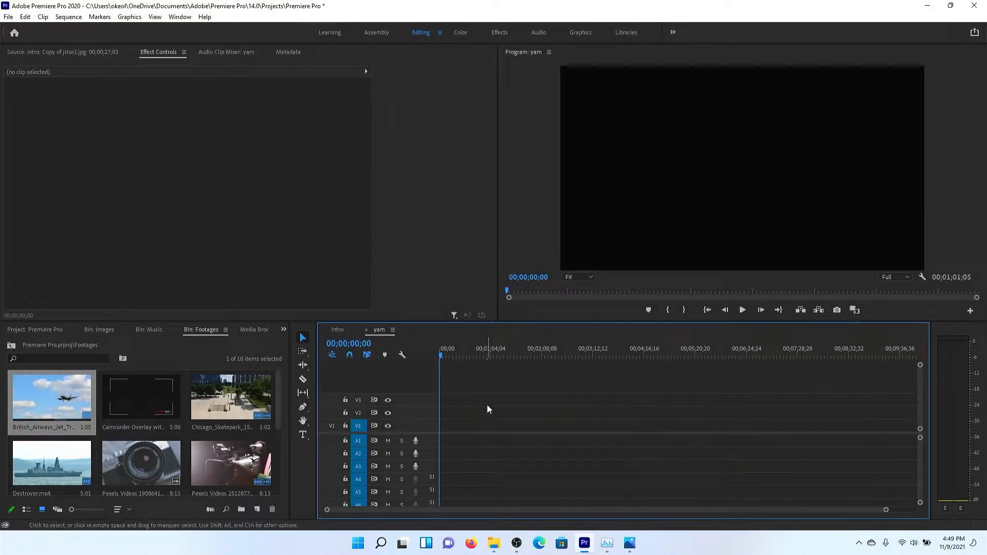
Step: Delete the British_Airways_Jet_Track.mov clip from V2 of the yam sequence
click(488, 351)
key(backslash)
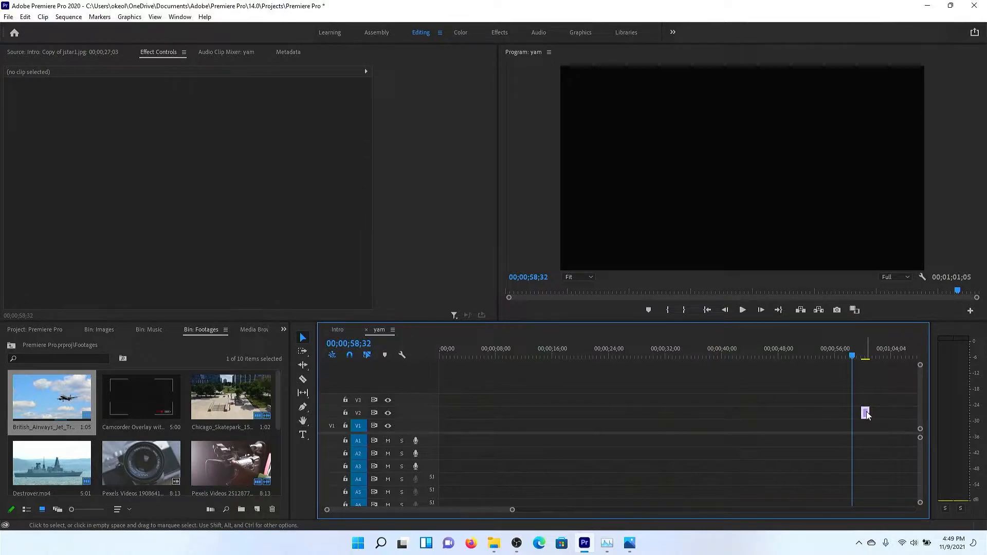
drag(865, 413, 480, 506)
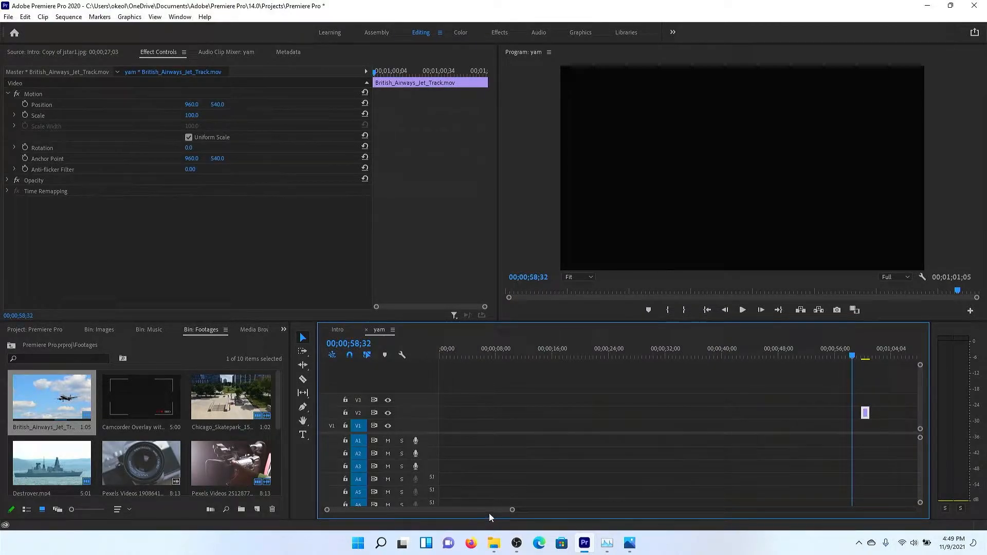
key(Delete)
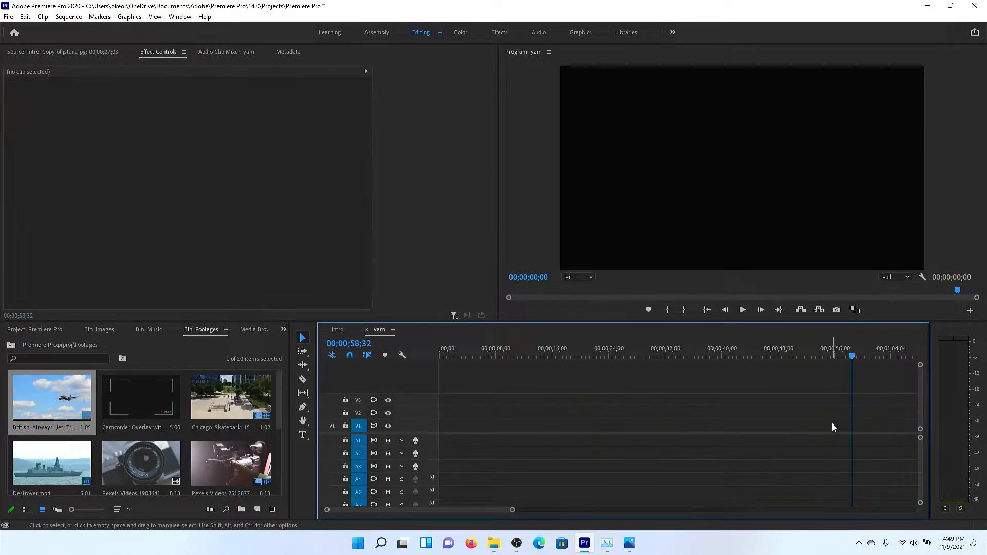
Step: Place Destroyer.mp4 at the start of V1 in the yam sequence, keeping the existing sequence settings
click(452, 355)
drag(51, 462, 445, 430)
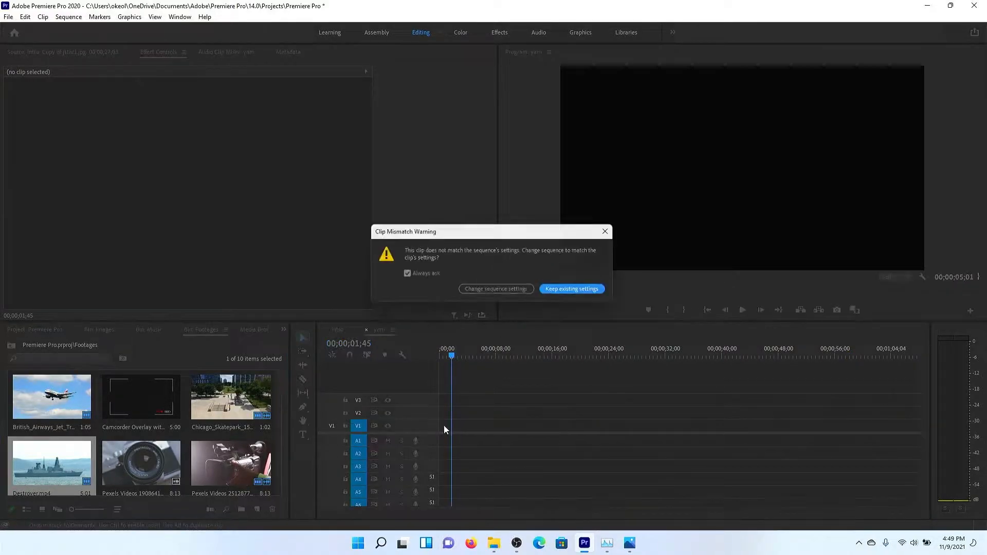
click(560, 291)
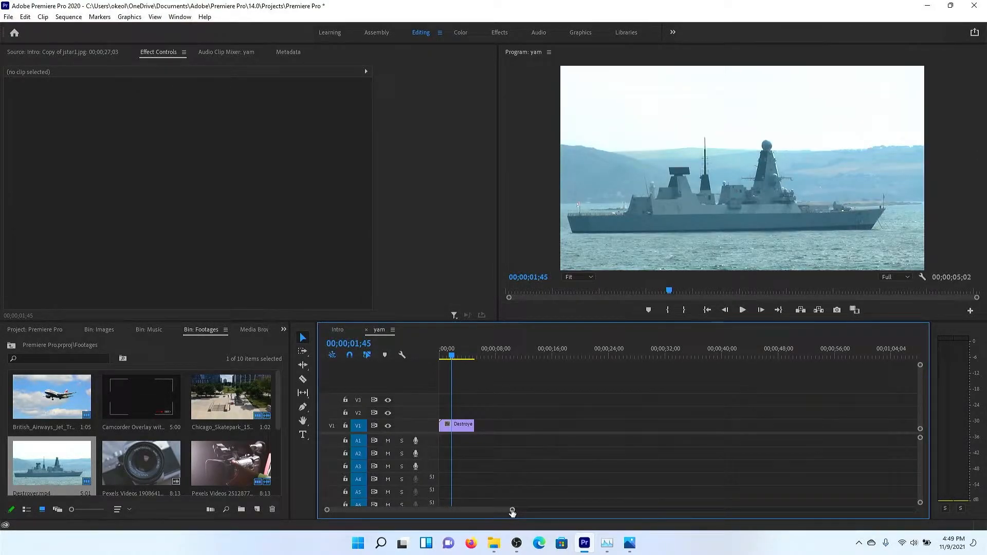
Step: Overwrite the middle of Destroyer.mp4 on V1 with British_Airways_Jet_Track.mov and play back the yam sequence
drag(509, 512, 450, 513)
drag(93, 417, 482, 425)
click(452, 347)
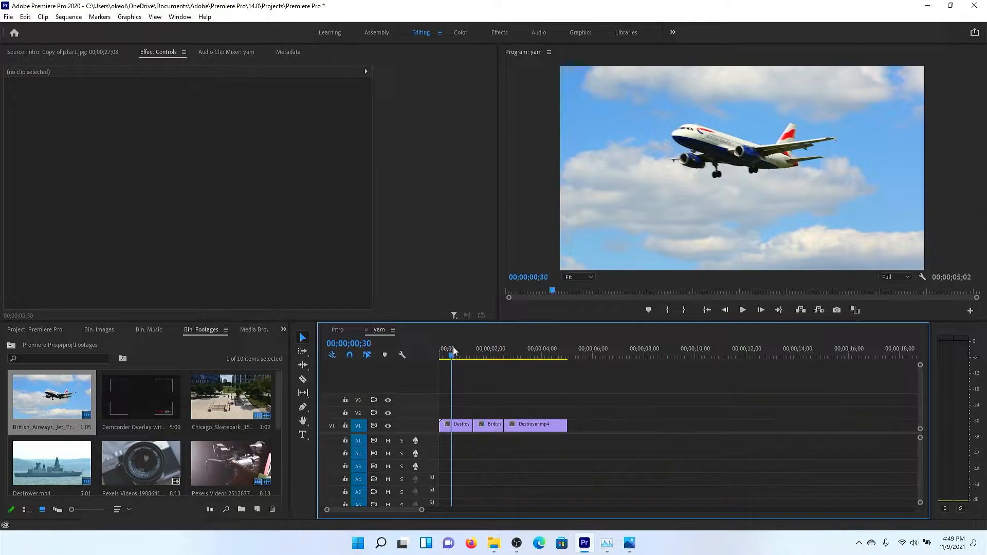
key(space)
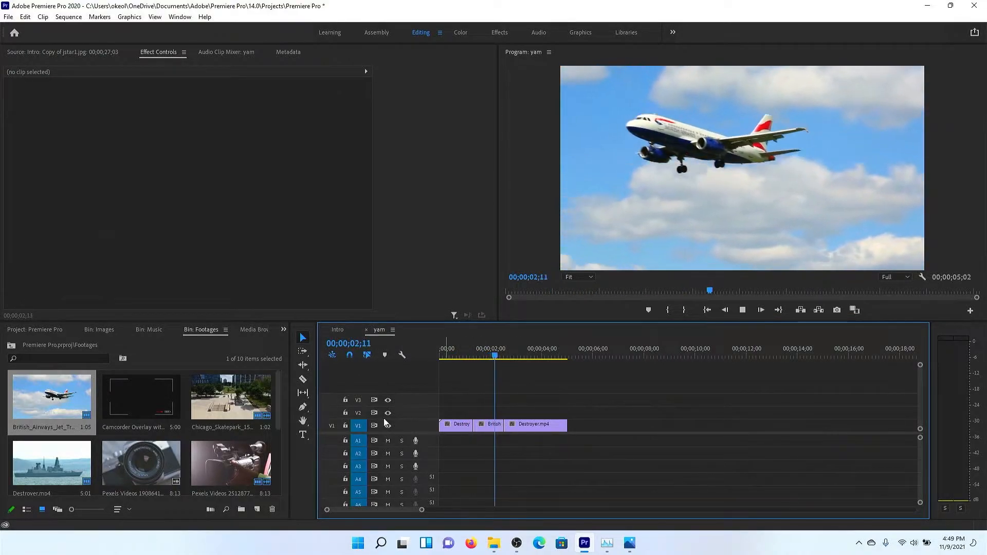
Step: Return to the Intro sequence and examine the project's sequences and the contents of the Footages and Music bins
click(347, 329)
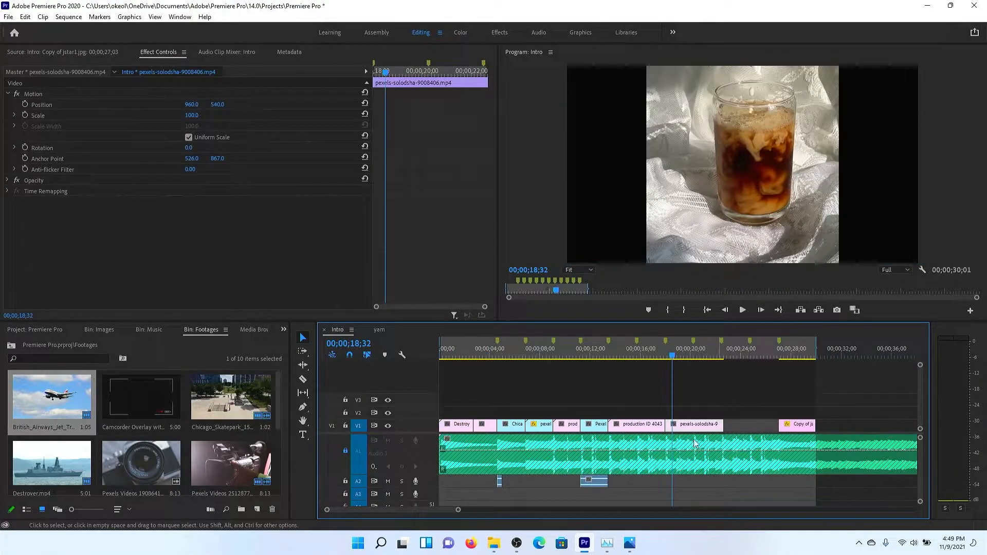
click(35, 330)
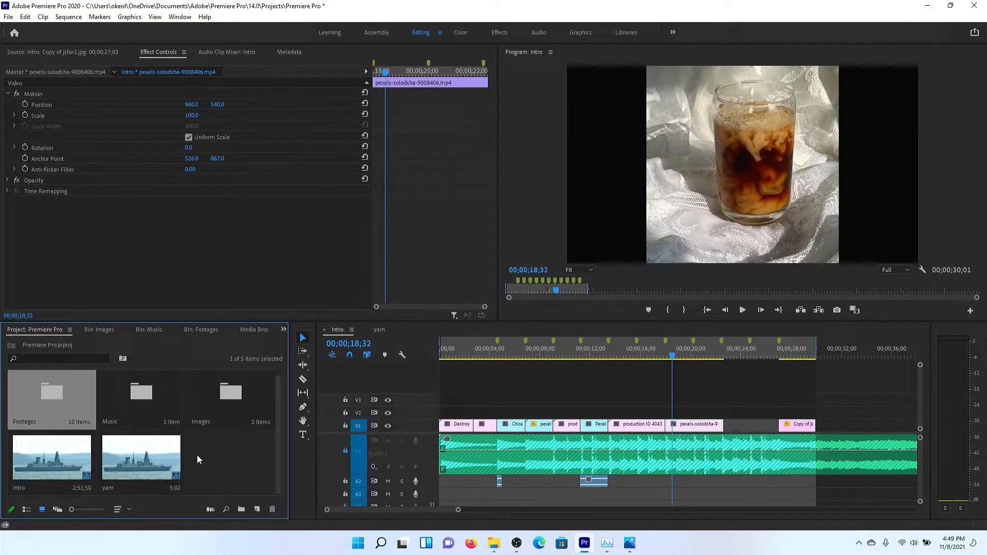
click(191, 461)
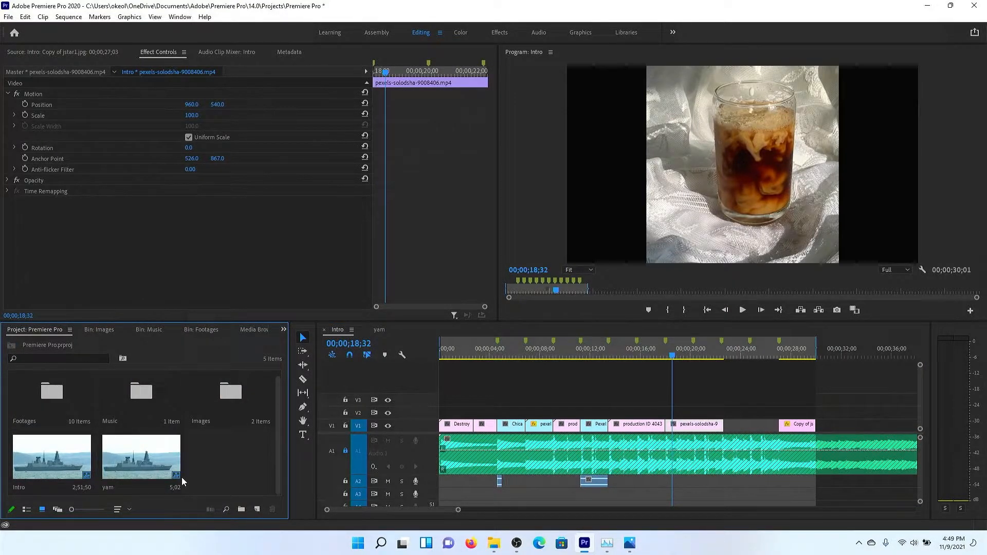
double_click(49, 399)
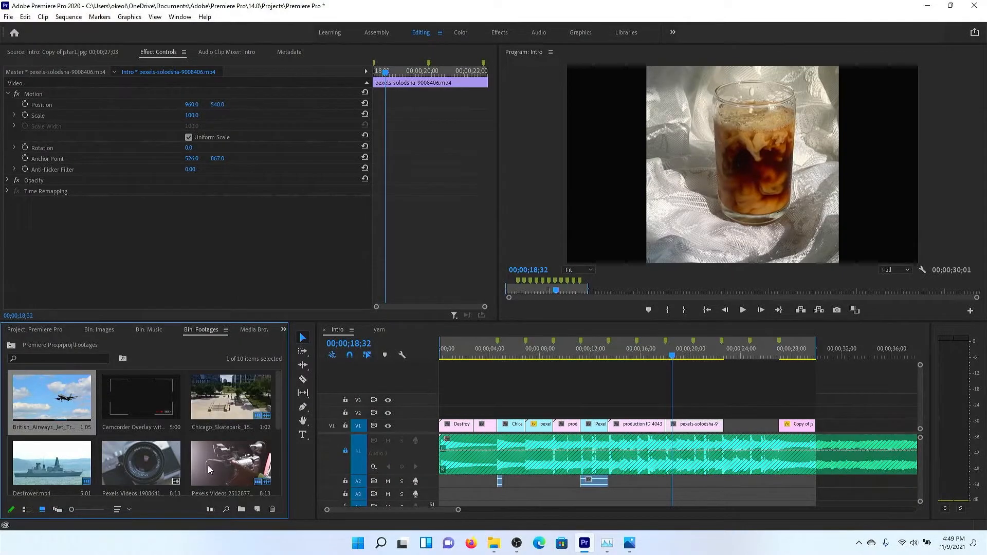
scroll(124, 411, down, 3)
click(13, 346)
double_click(163, 409)
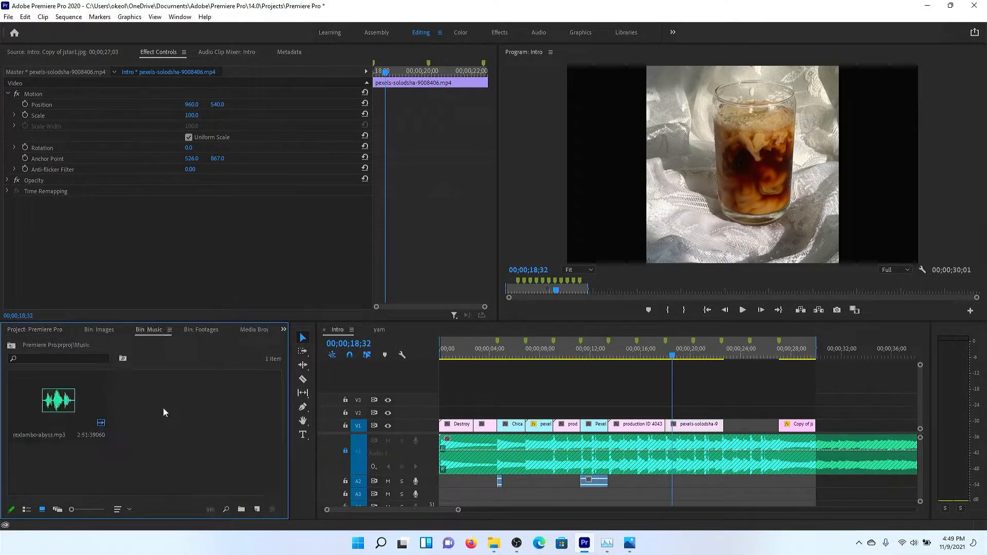
click(12, 346)
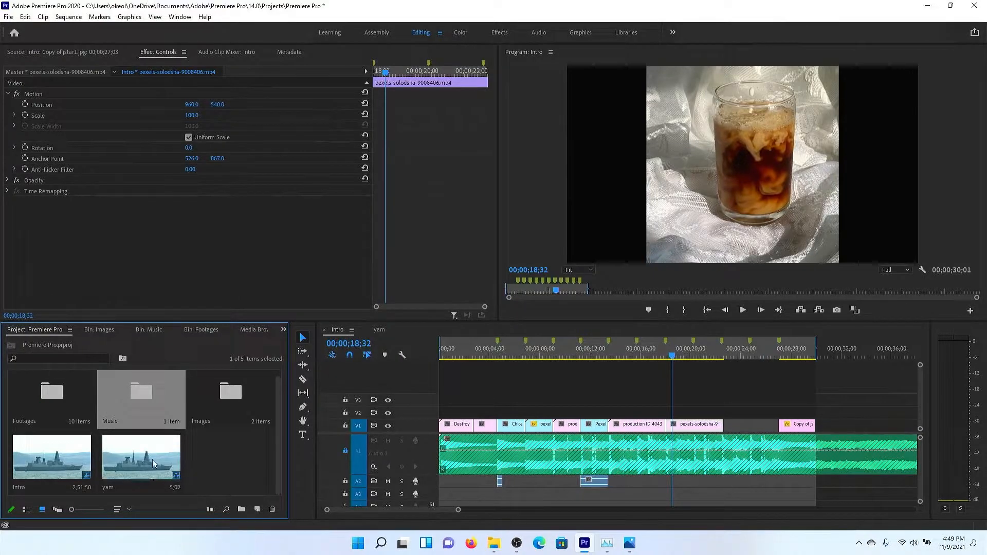
Step: Place the yam sequence on V2 of Intro above the gap before the logo image and play it back
click(381, 329)
click(346, 332)
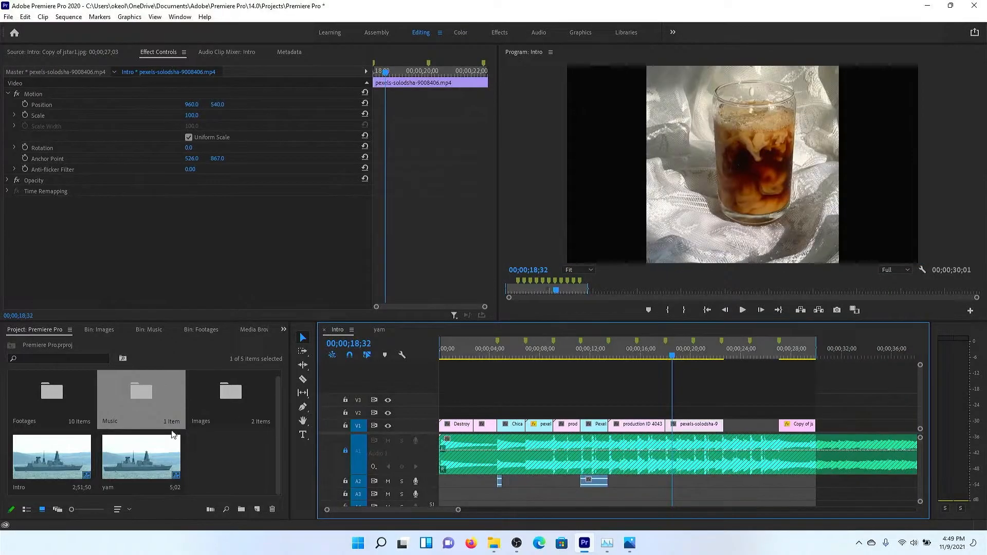
drag(172, 437, 720, 420)
key(space)
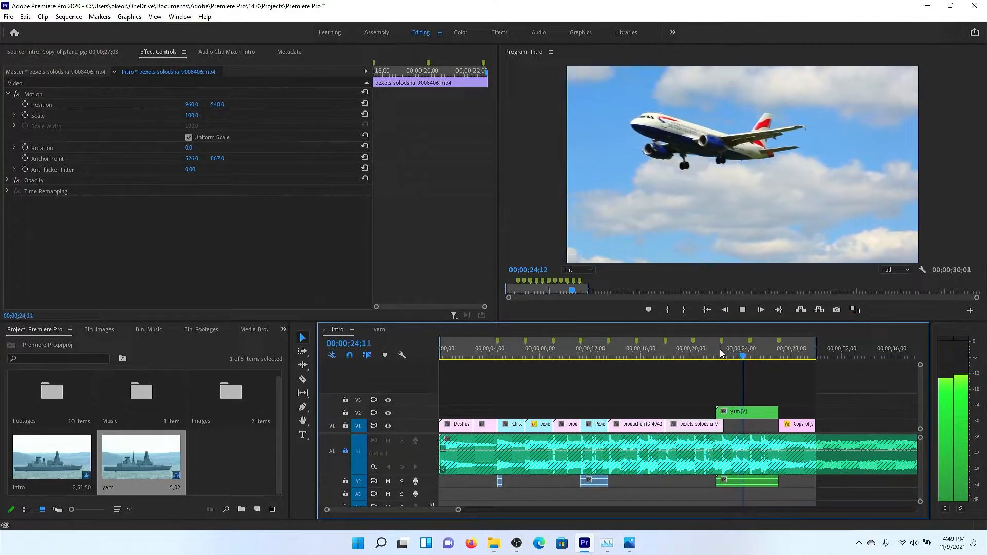
key(space)
Step: Delete the British_Airways_Jet_Track.mov clip from V1 of the yam sequence and play the sequence back
click(373, 331)
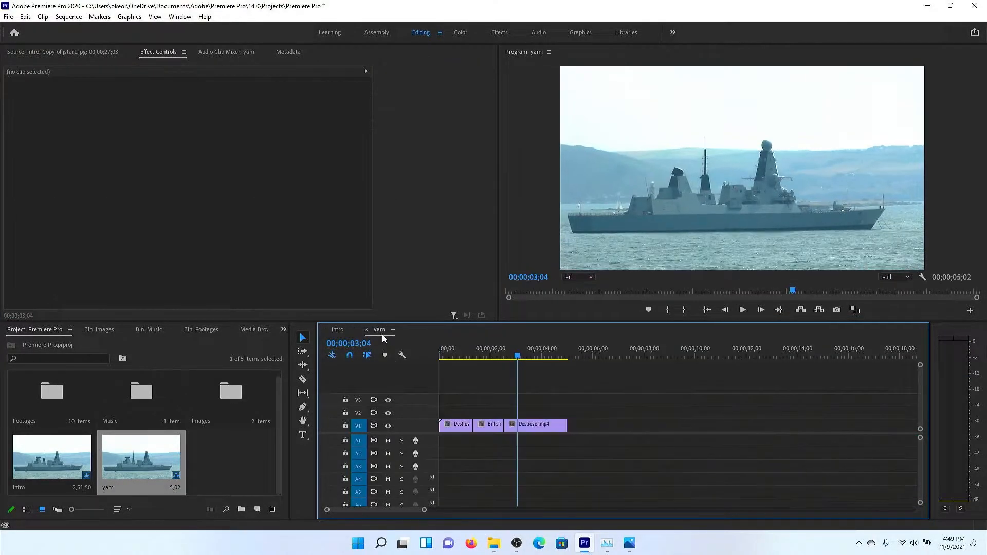
drag(490, 427, 488, 418)
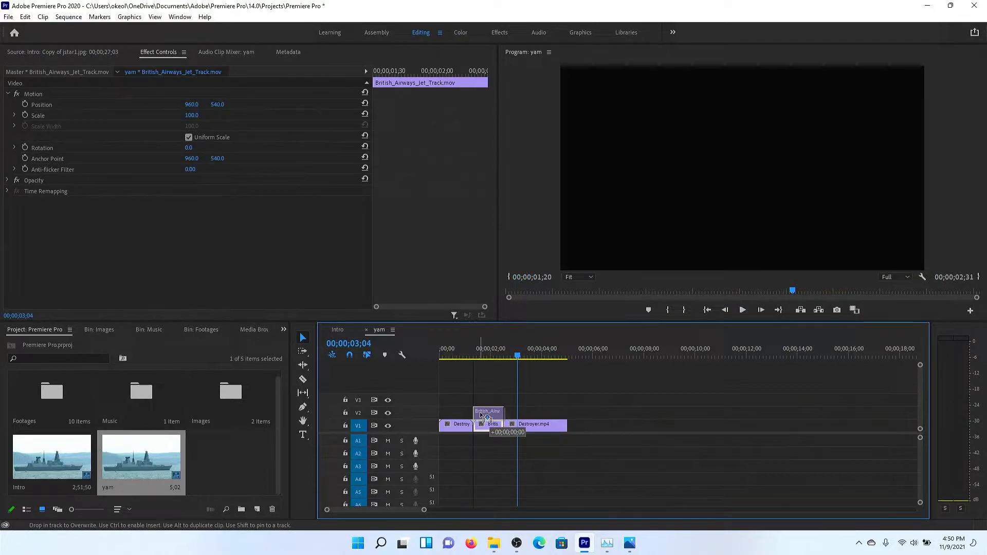
key(Delete)
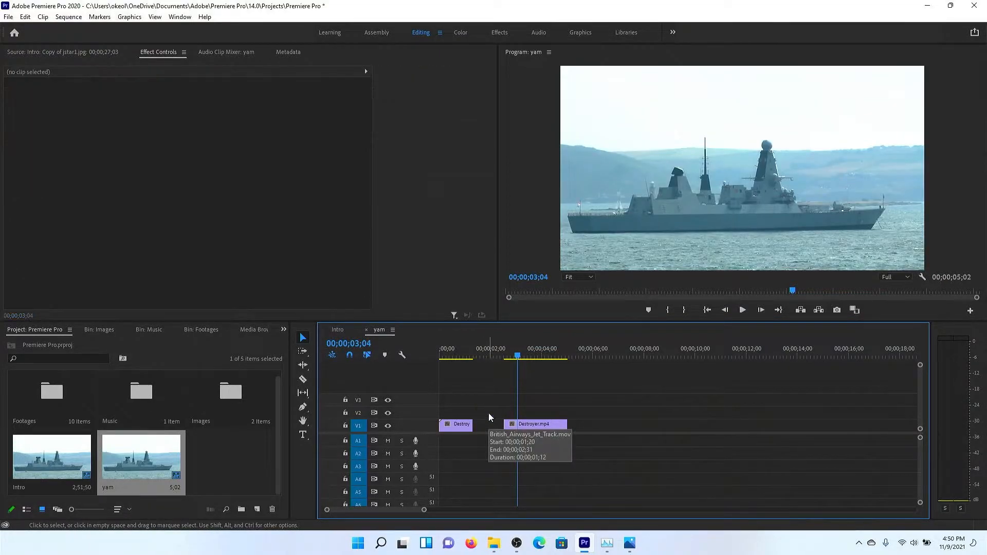
click(472, 356)
key(space)
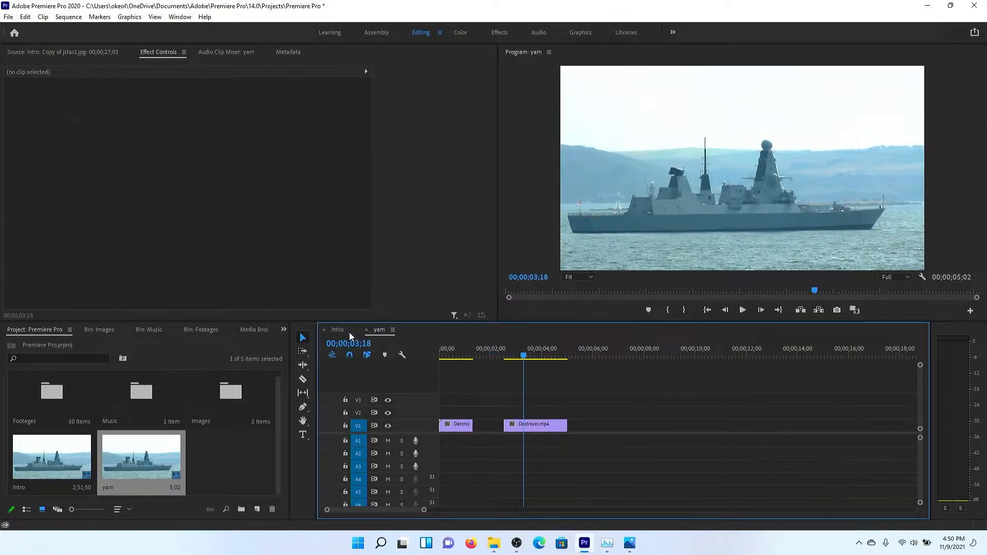
Step: Play back the nested yam clip in the Intro sequence to check how the deletion carries over
click(338, 329)
click(723, 358)
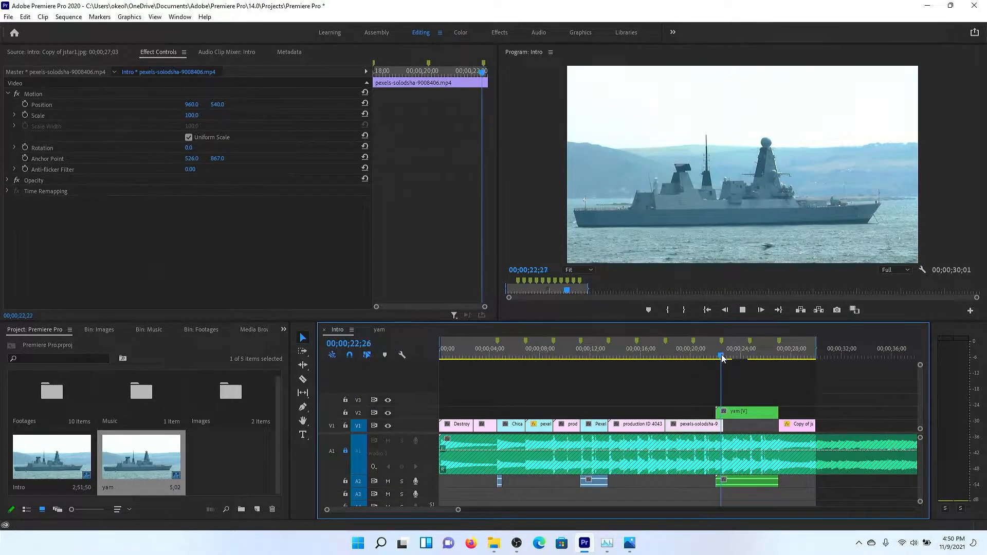
key(space)
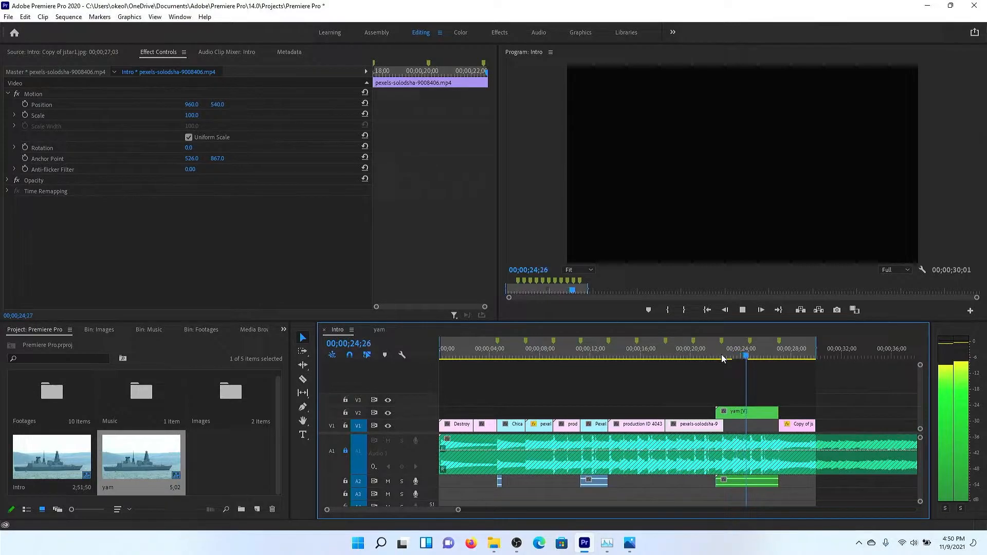
key(space)
Step: Delete the nested yam clip from the Intro timeline and the yam sequence from the project
click(761, 412)
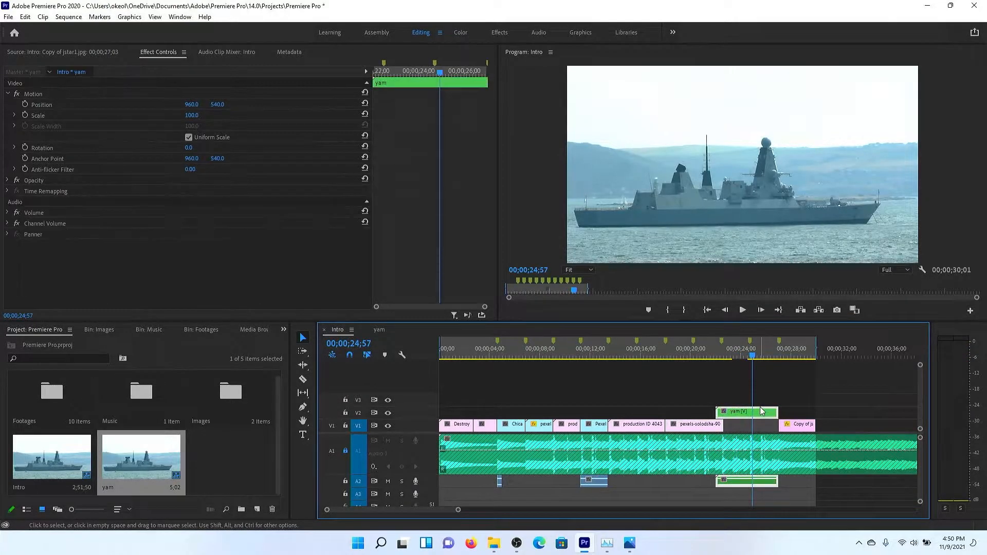
key(Delete)
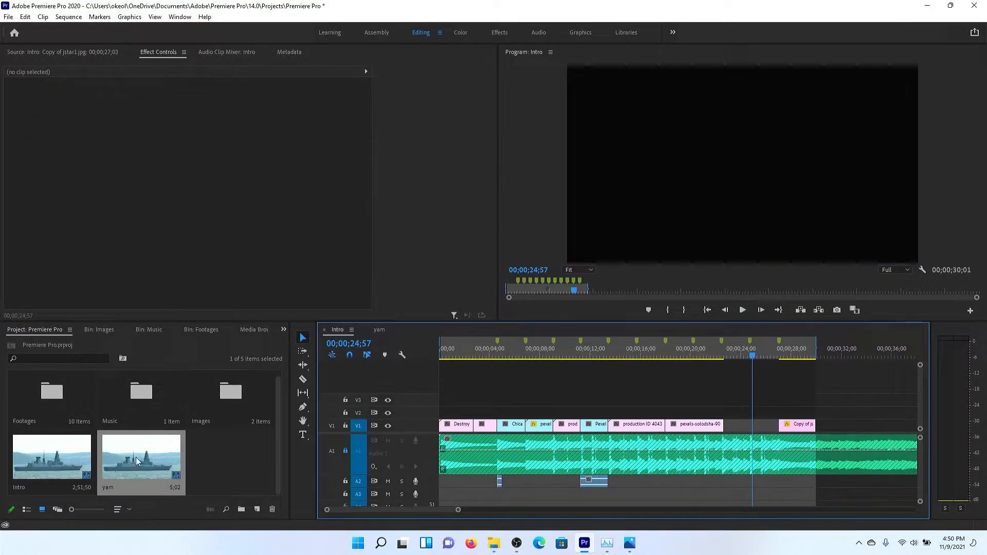
key(Delete)
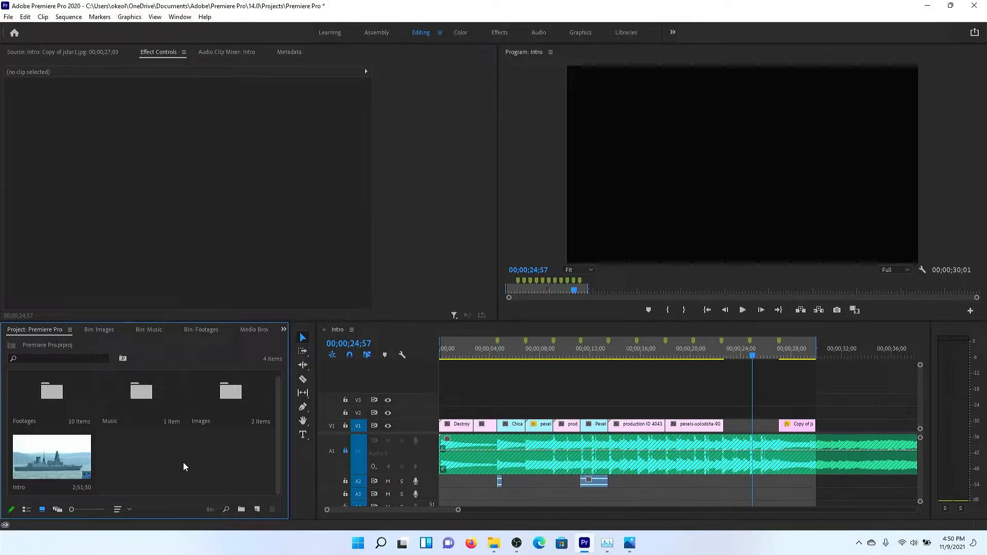
Step: Save the project and select the pexels-solodsha-9008406.mp4 clip on V1
key(ctrl+s)
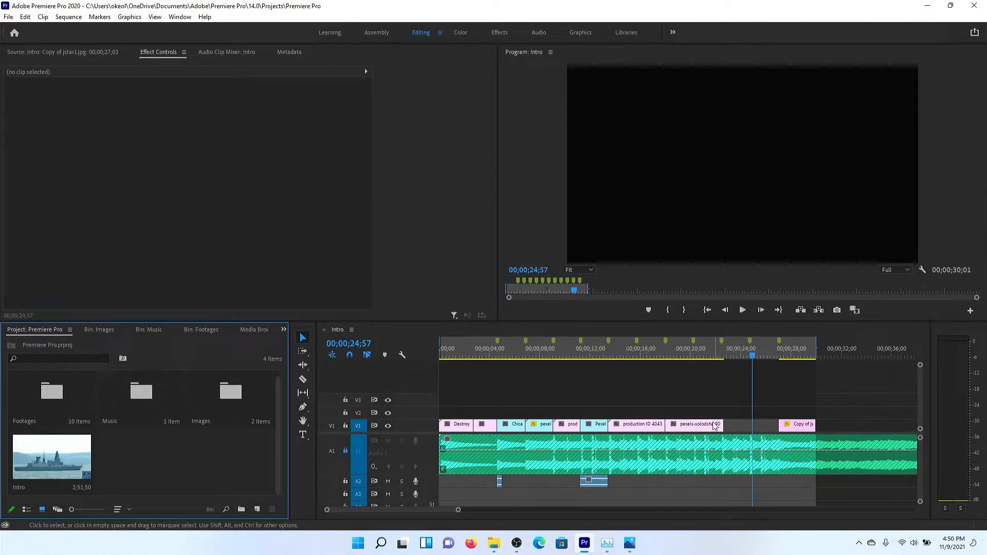
click(685, 425)
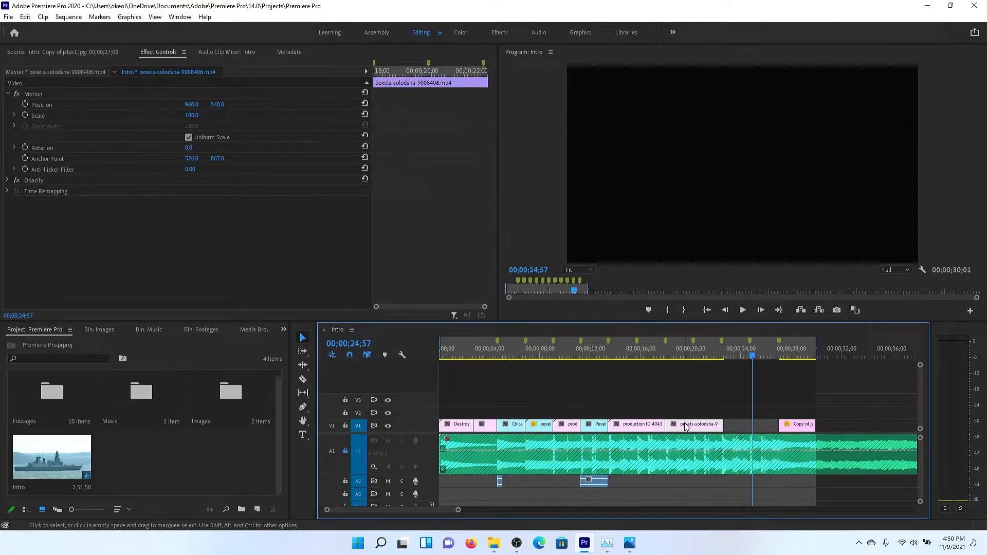
Step: Preview the opening of the pexels-solodsha-9008406.mp4 clip in the Intro sequence
click(683, 358)
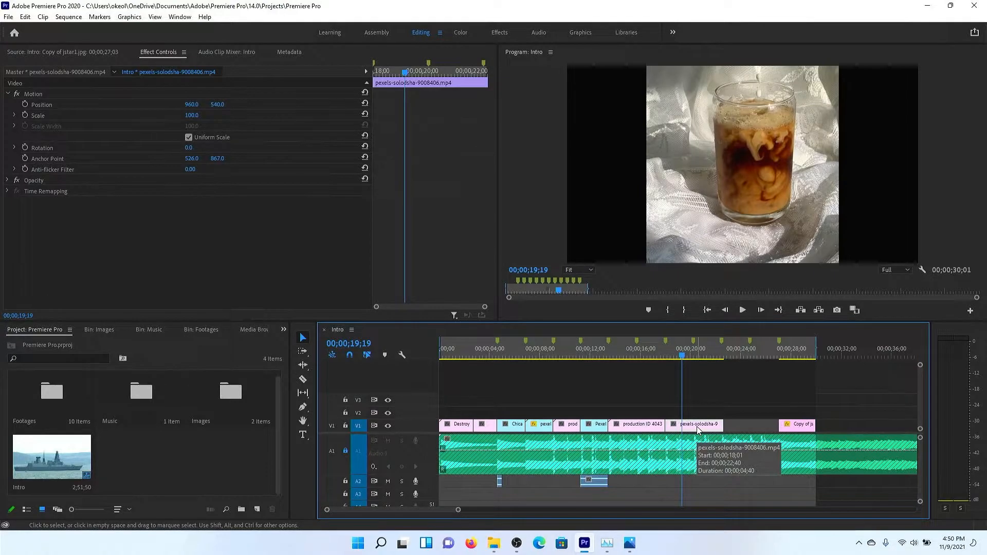
click(257, 509)
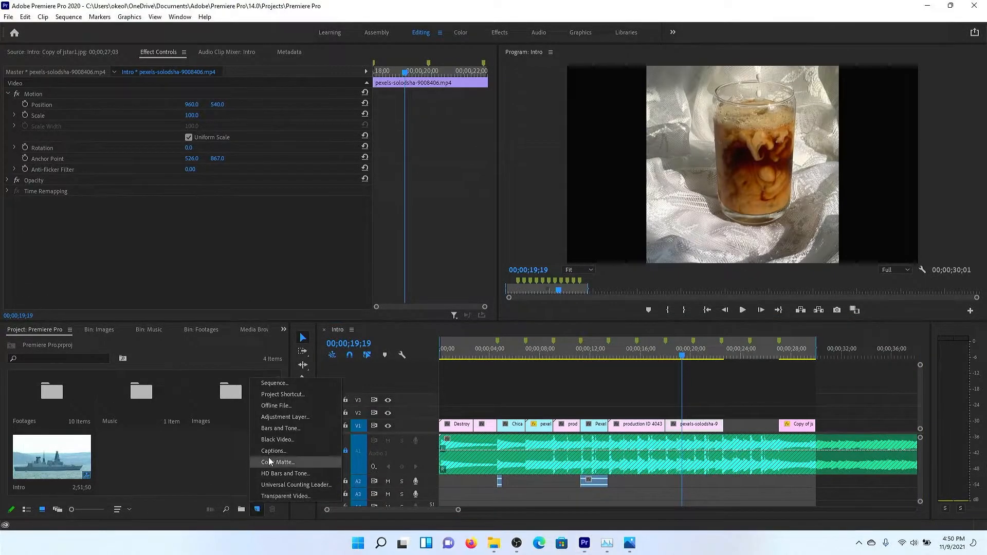
click(222, 449)
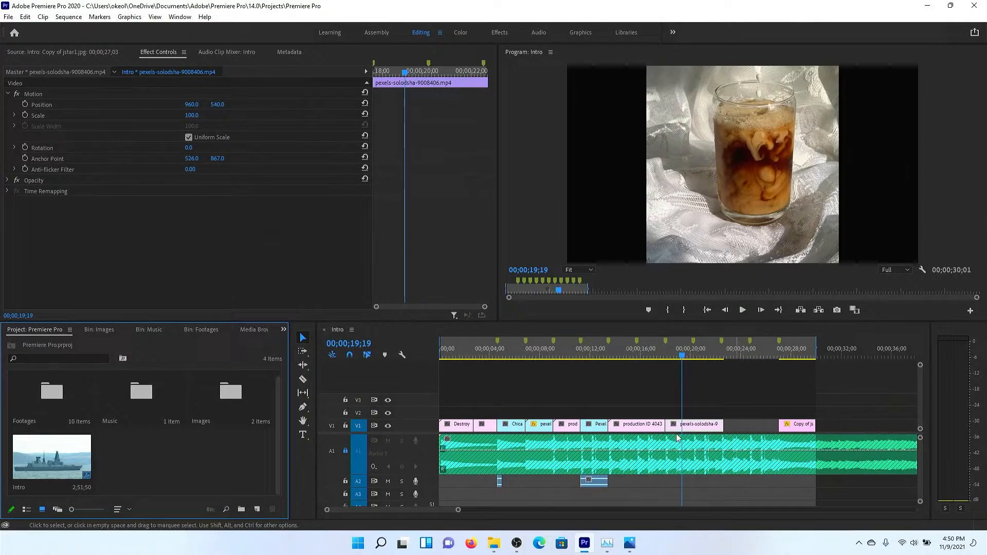
click(668, 356)
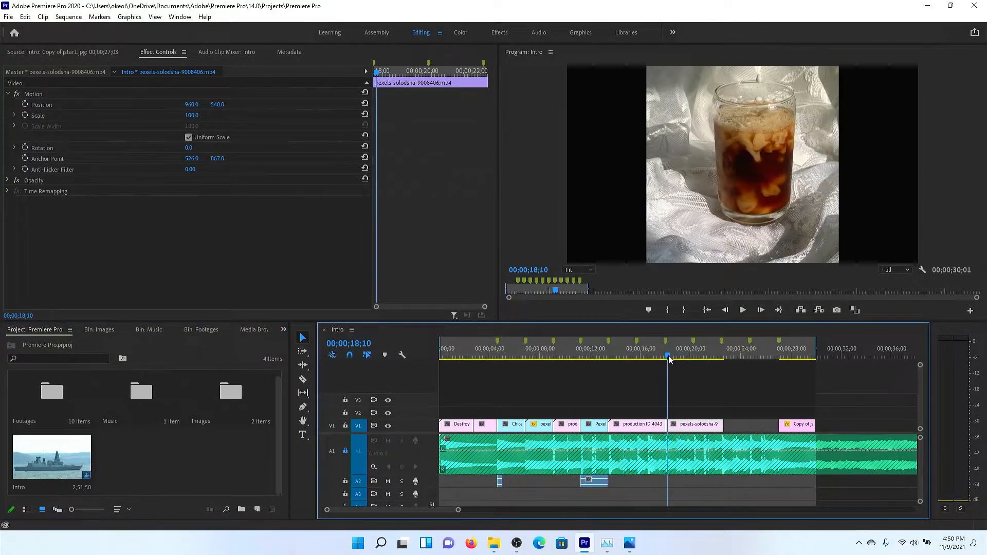
key(space)
key(space)
Step: Nest the pexels-solodsha-9008406.mp4 clip on V1 into a sequence named Multi Colour
right_click(700, 430)
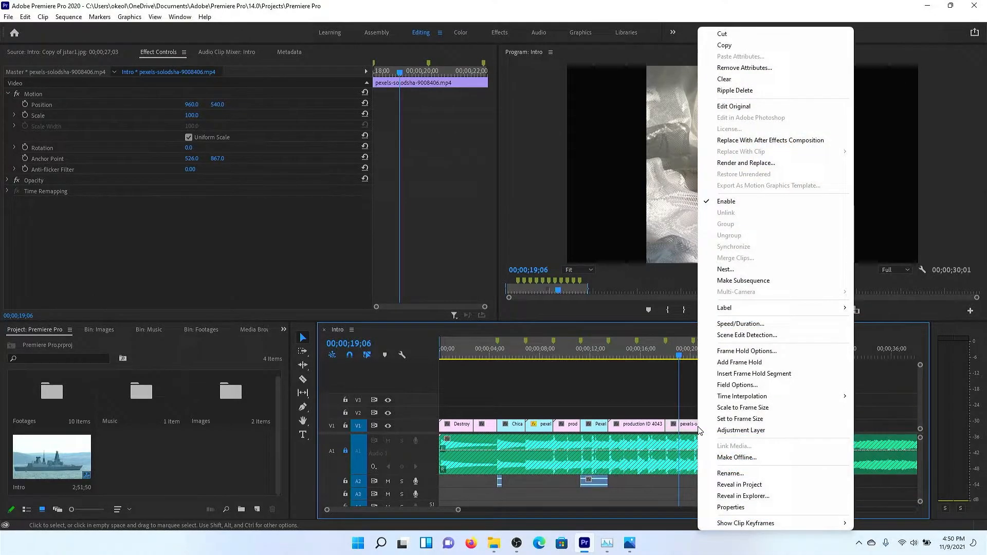
click(755, 271)
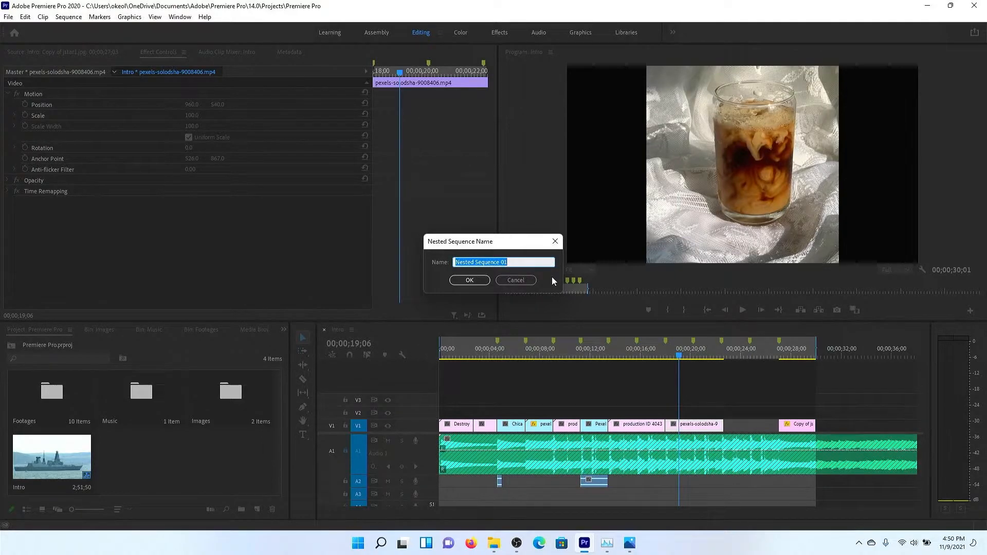
text(Multi Colour)
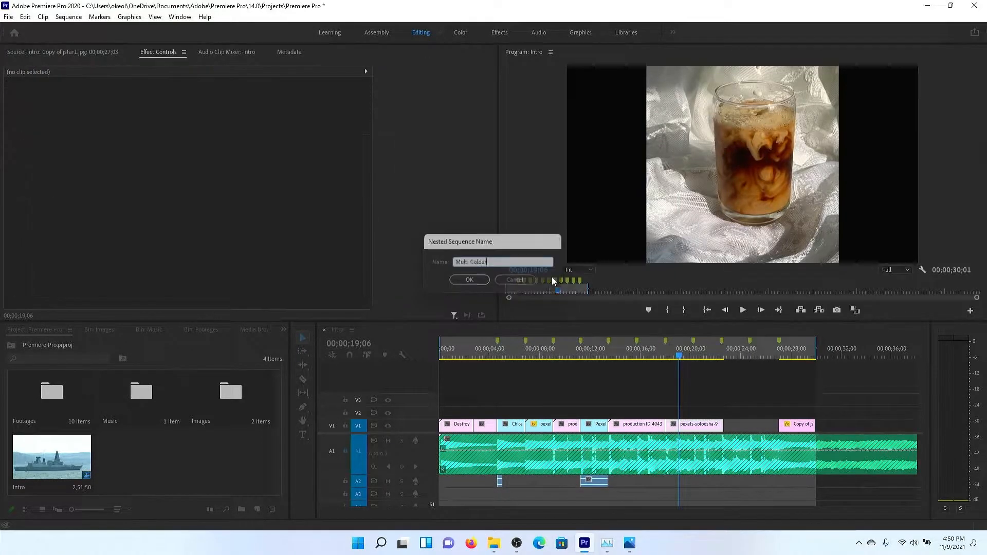
key(Return)
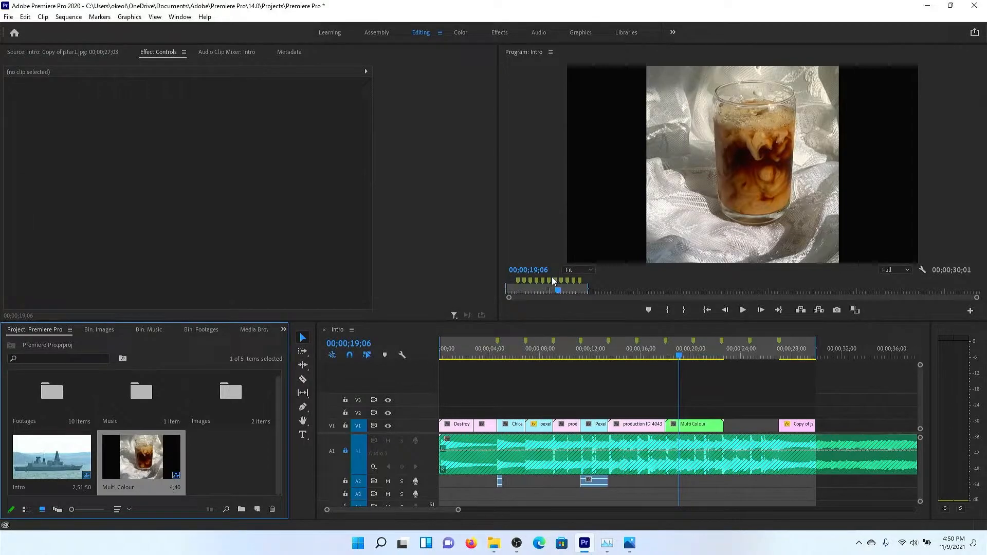
Step: Open the nested Multi Colour sequence and apply Scale to Frame Size to its clip
double_click(704, 427)
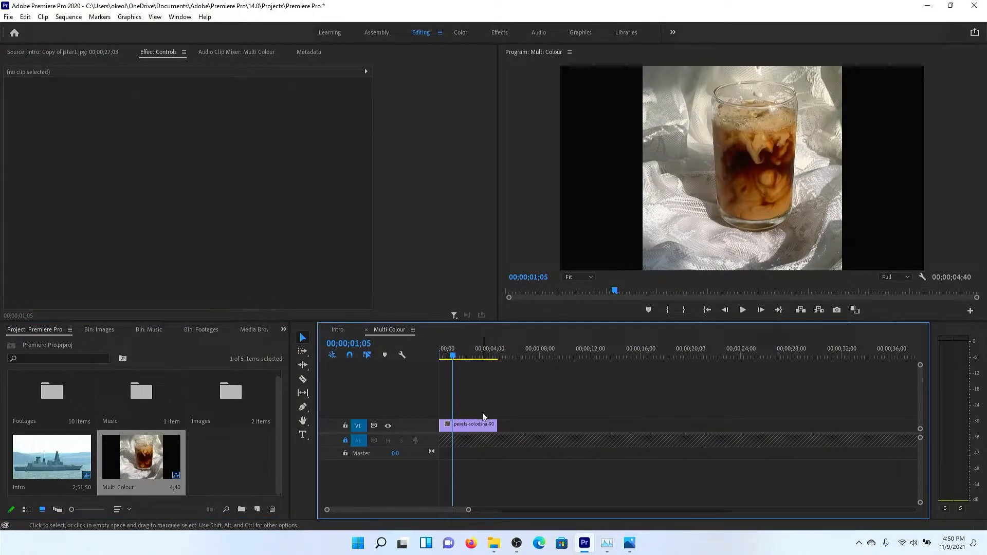
click(346, 329)
double_click(690, 427)
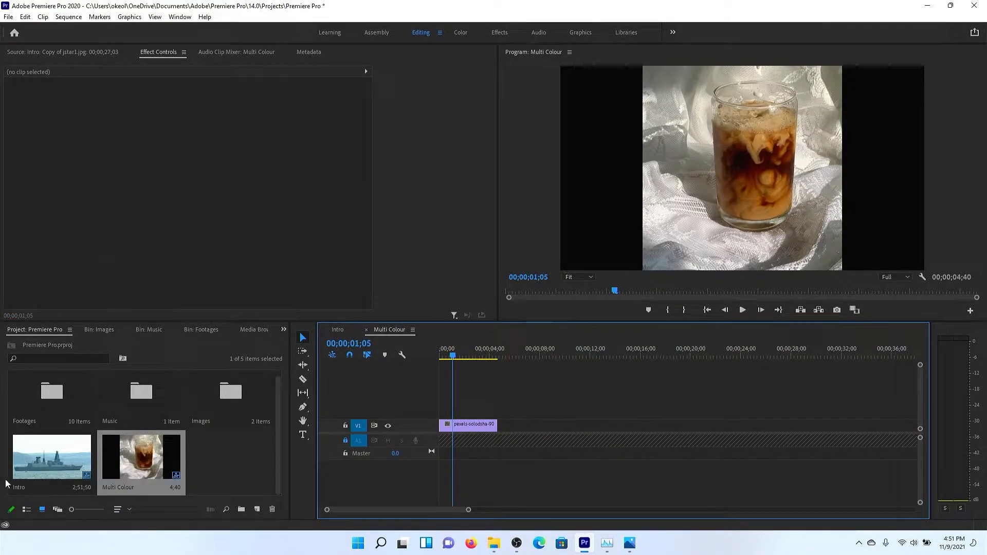
click(339, 329)
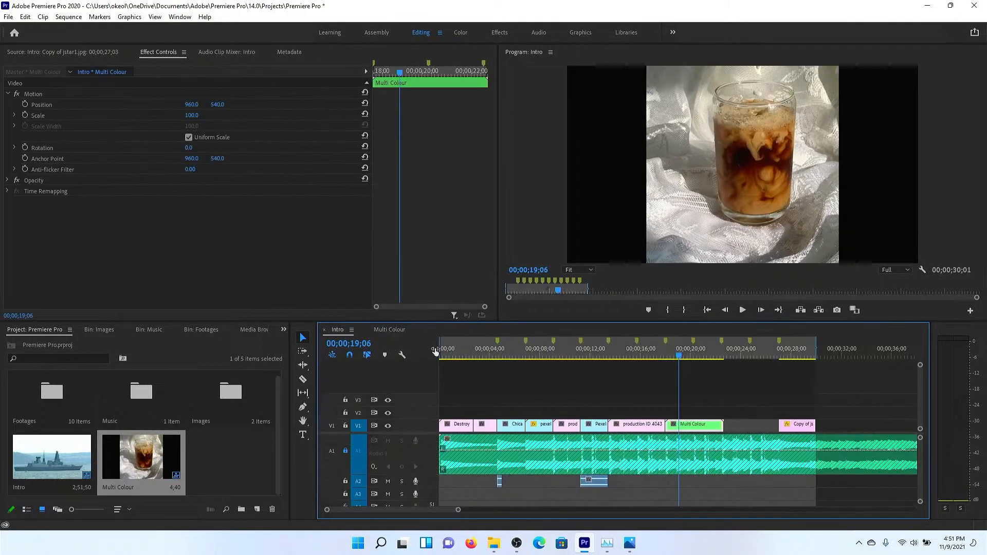
double_click(711, 424)
right_click(470, 425)
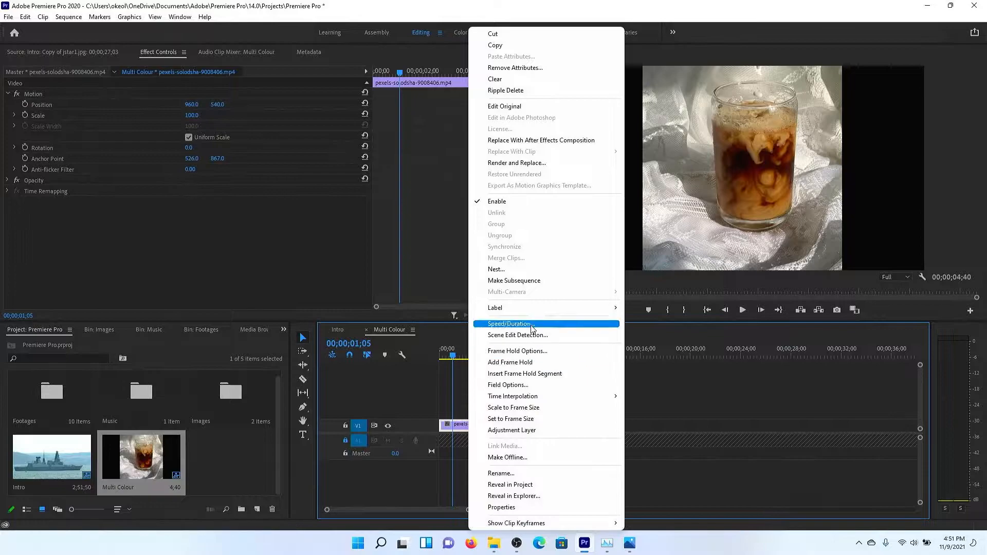
click(533, 408)
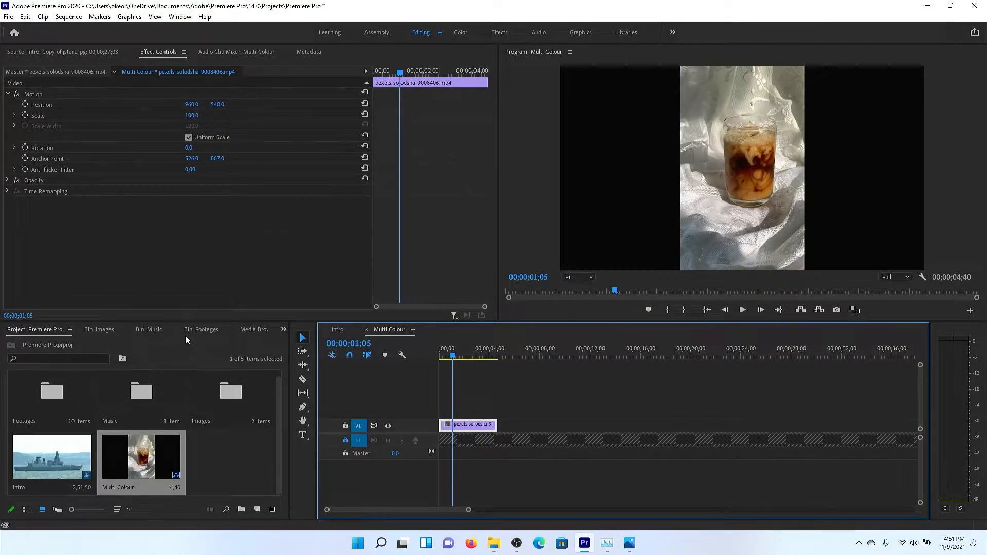
Step: Find the Crop video effect and apply it to the clip in the Multi Colour sequence
click(283, 330)
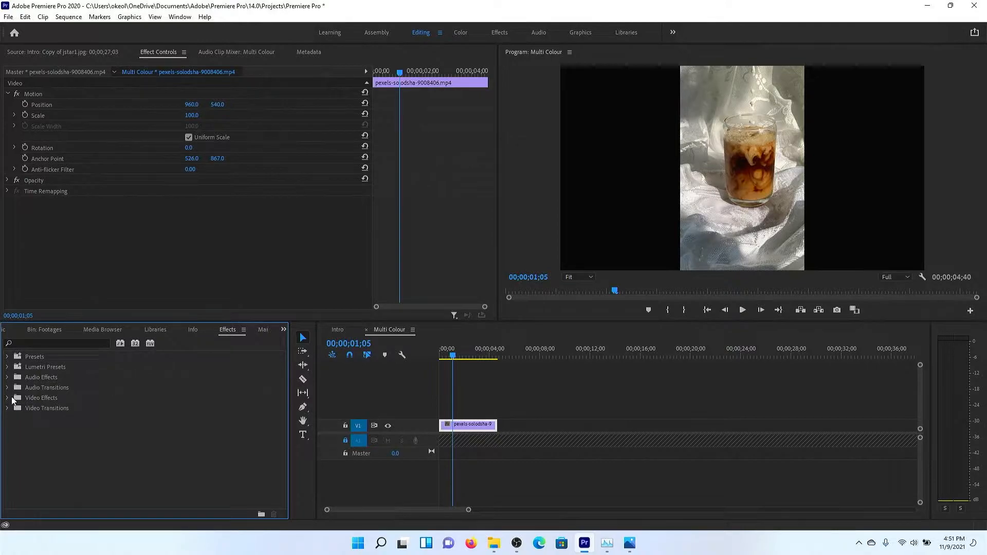
click(8, 399)
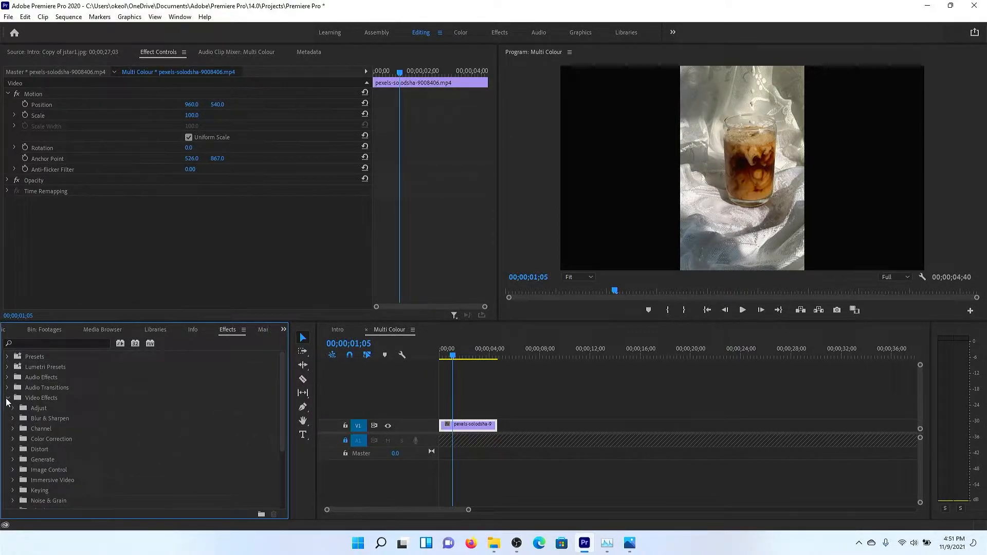
click(7, 399)
click(38, 343)
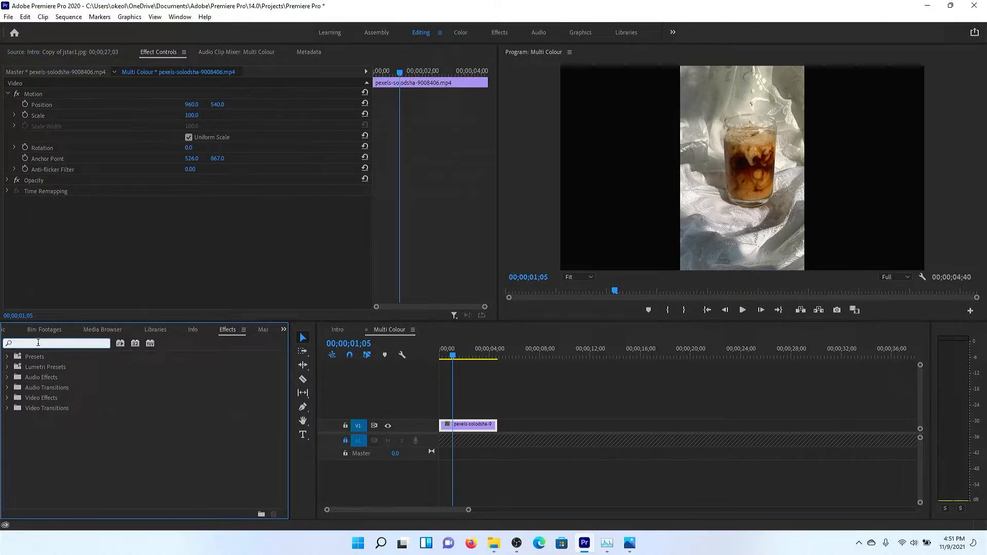
text(crop)
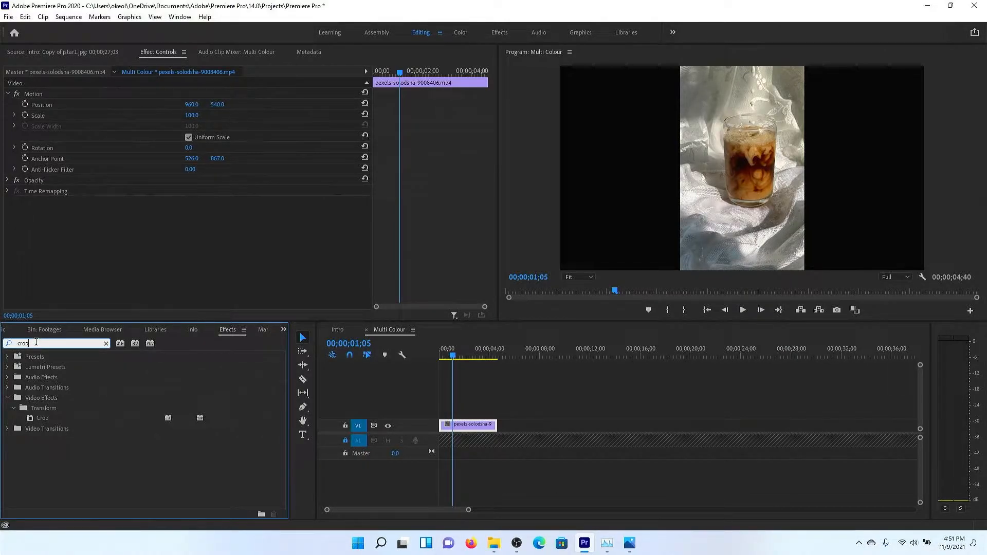
click(38, 418)
drag(36, 418, 459, 429)
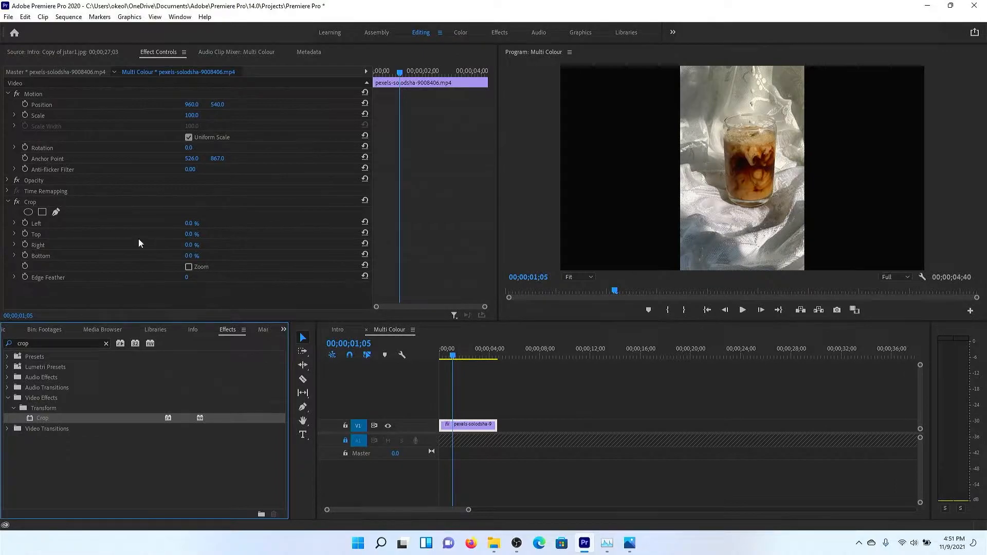
Step: Crop the clip 30% from the left and 18% from the right, and set its horizontal position to 126
drag(186, 224, 199, 246)
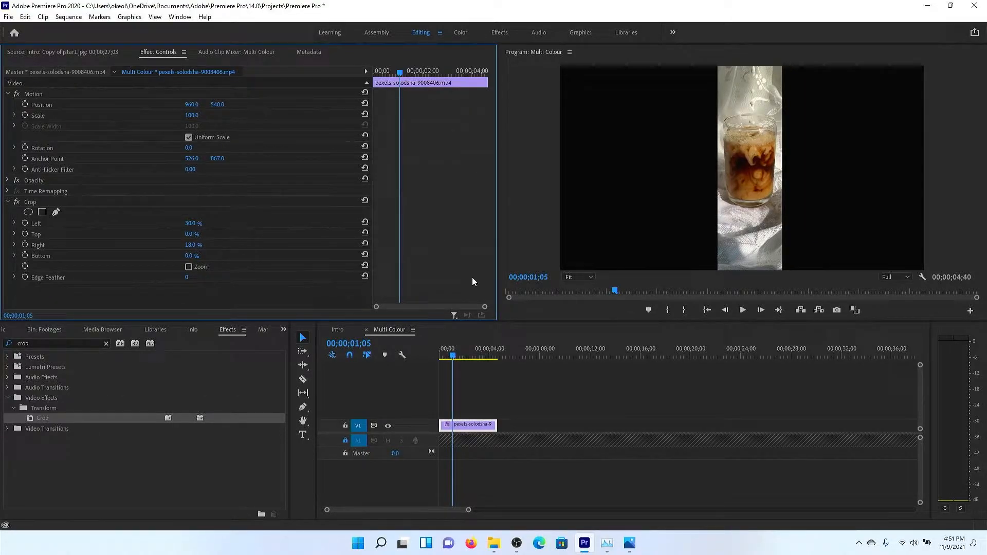
click(459, 424)
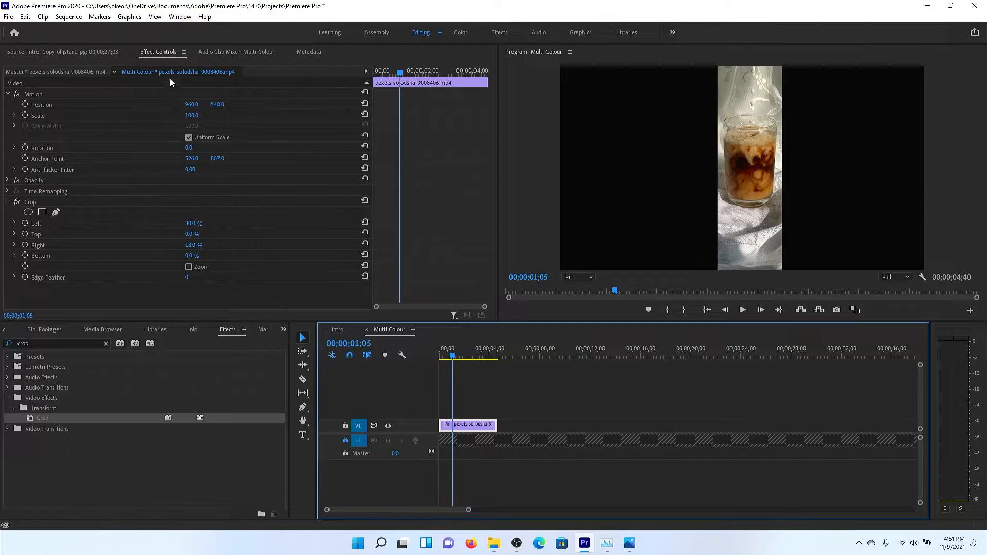
drag(200, 99, 42, 100)
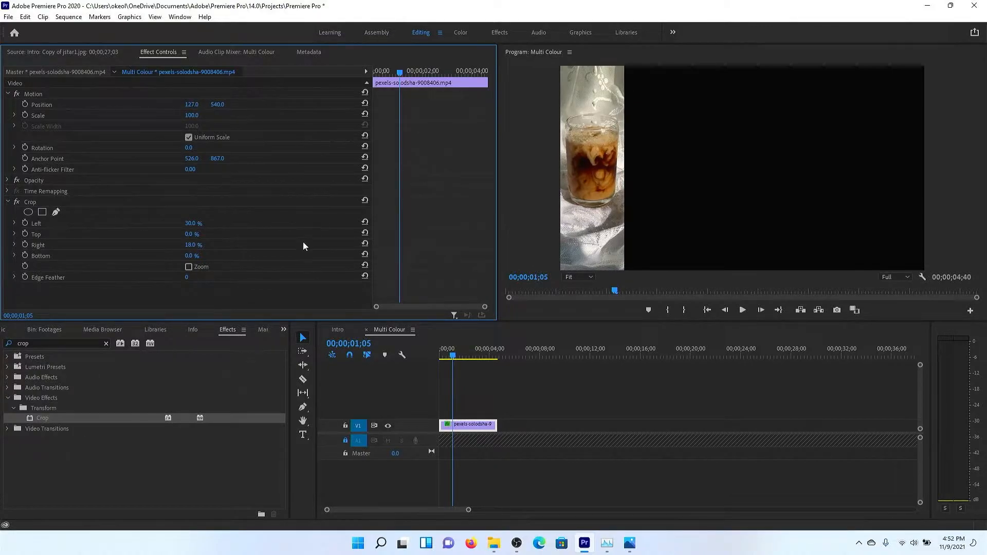
mouse_move(189, 104)
mouse_down()
mouse_move(198, 105)
mouse_move(189, 104)
mouse_up()
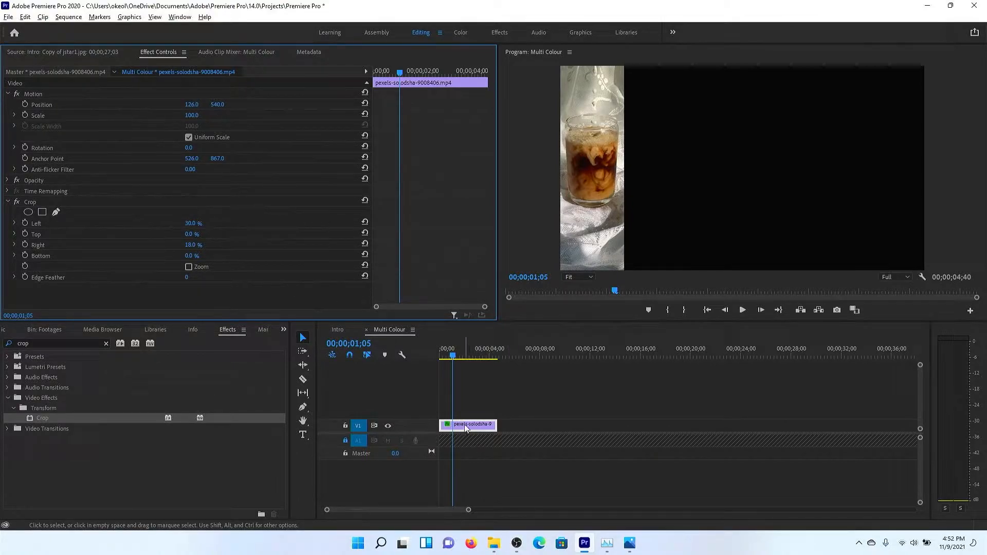
Step: Duplicate the cropped clip onto tracks V2 to V6 directly above the original and check the playback
drag(464, 425, 474, 378)
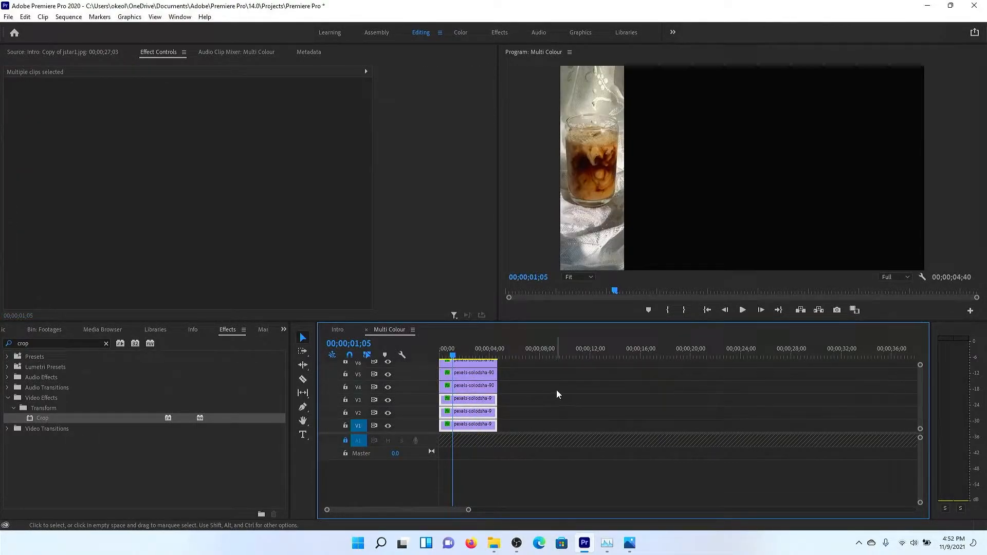
key(space)
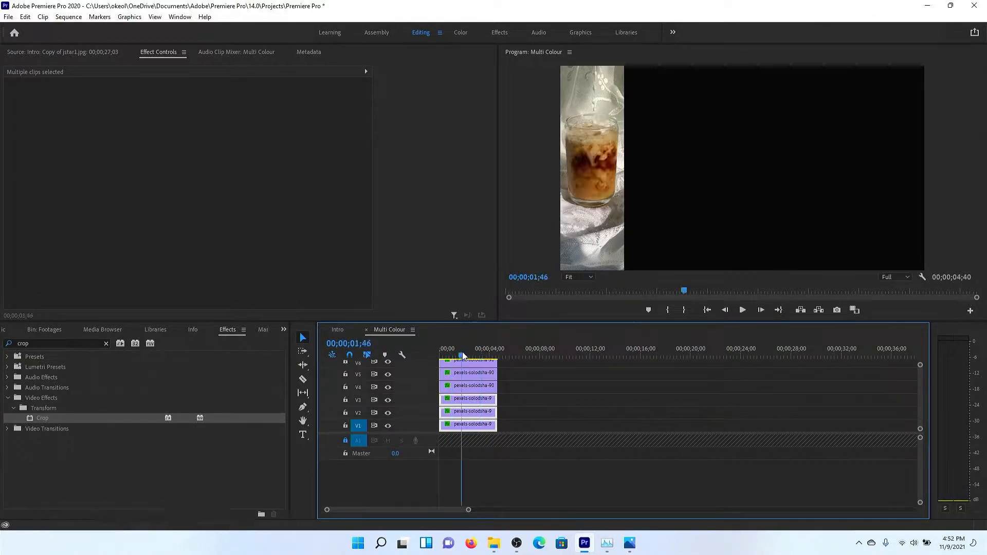
click(527, 353)
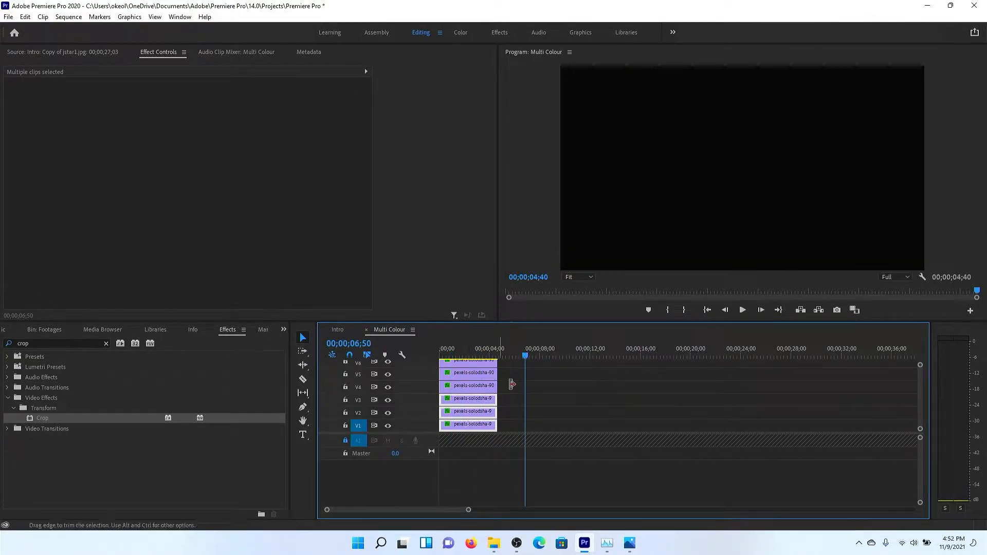
Step: Place the copies side by side, setting the horizontal position to 478 for V2 and 829 for V3
click(473, 423)
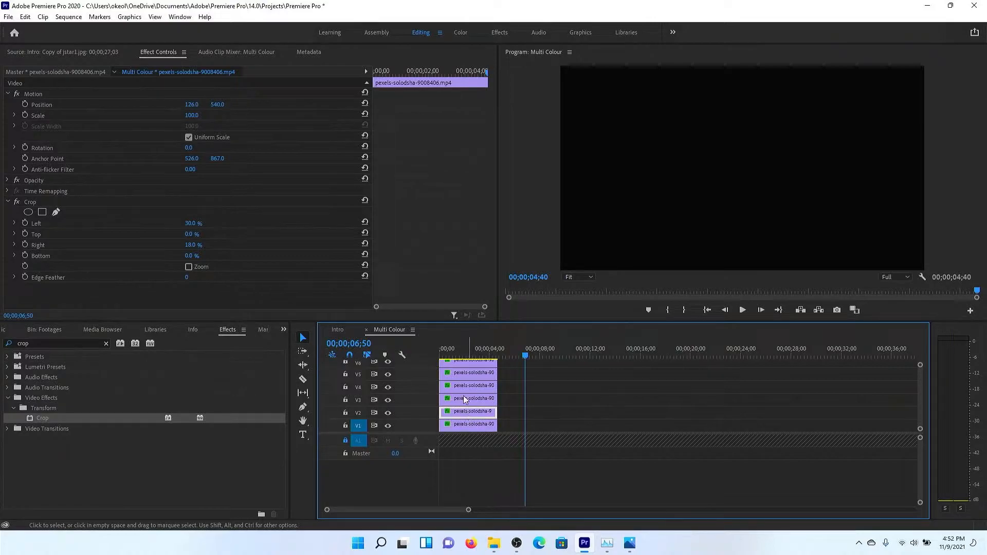
drag(191, 105, 315, 102)
click(469, 351)
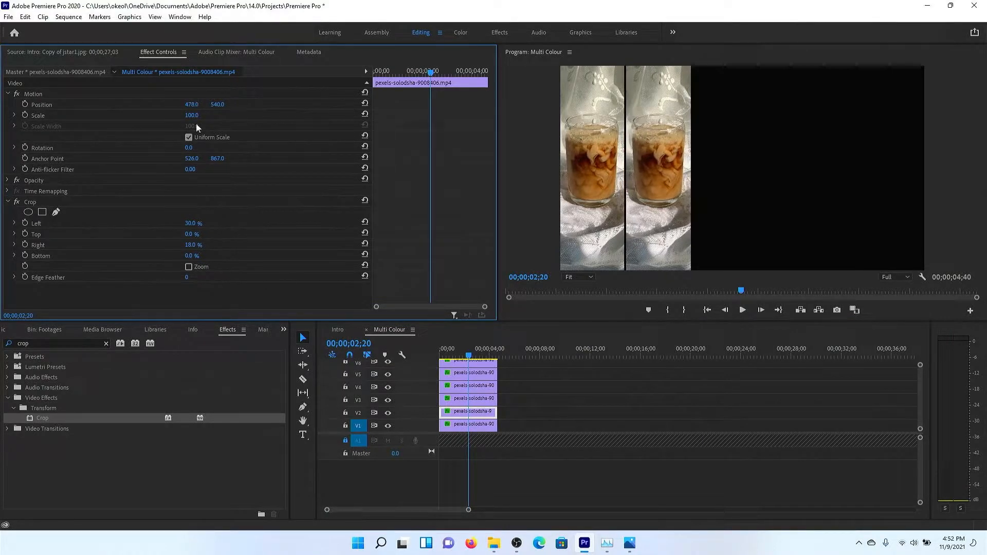
click(476, 402)
drag(191, 104, 553, 105)
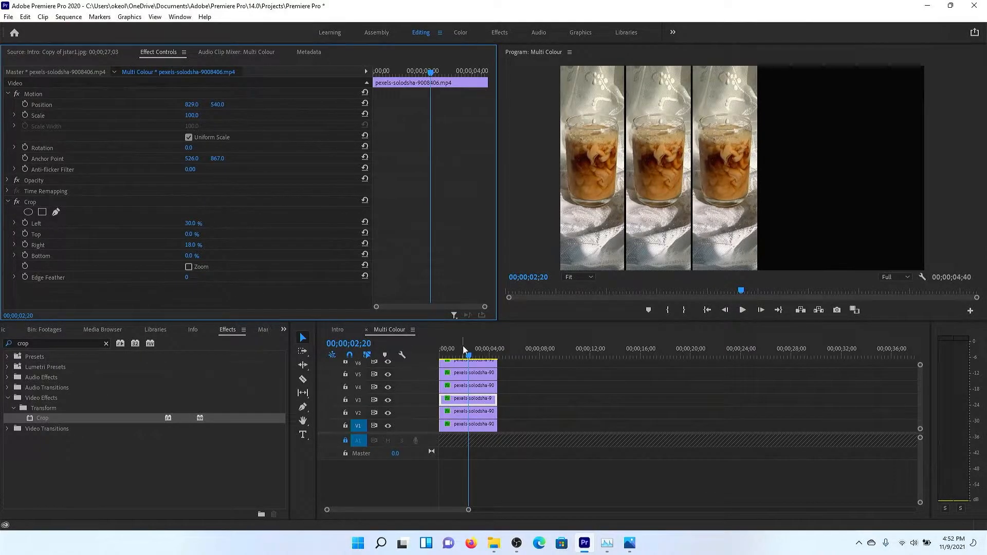
Step: Set the horizontal position of the V4 copy to 1181 and the V5 copy to 1536
click(473, 385)
drag(190, 103, 734, 104)
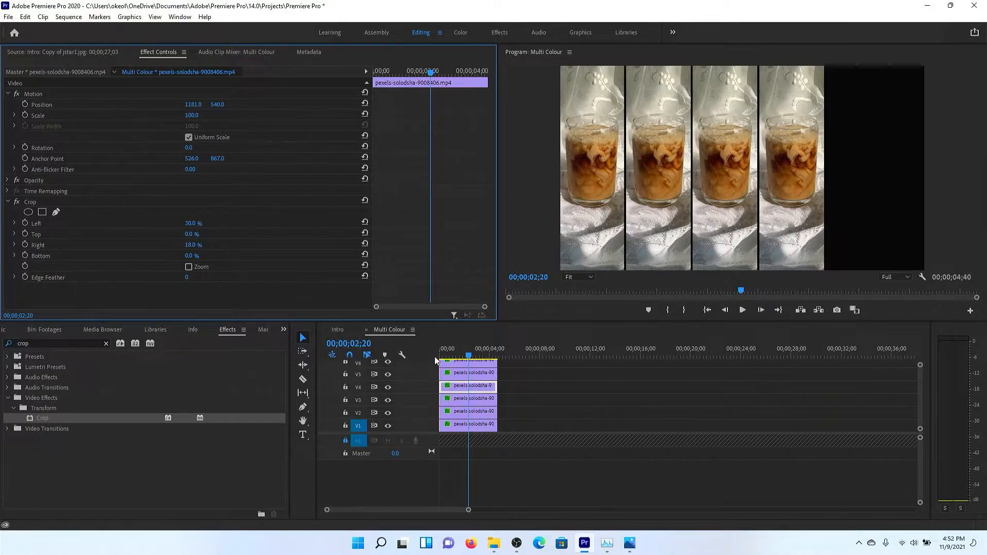
click(463, 373)
drag(195, 105, 919, 104)
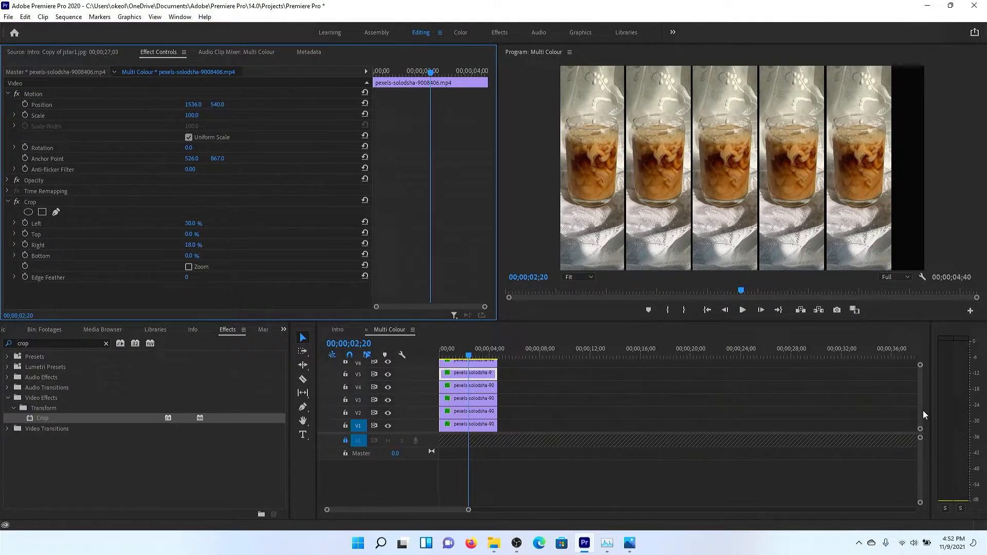
Step: Try to fit the V6 copy at the frame's right edge with a horizontal position of 1693
drag(921, 411, 921, 403)
click(451, 389)
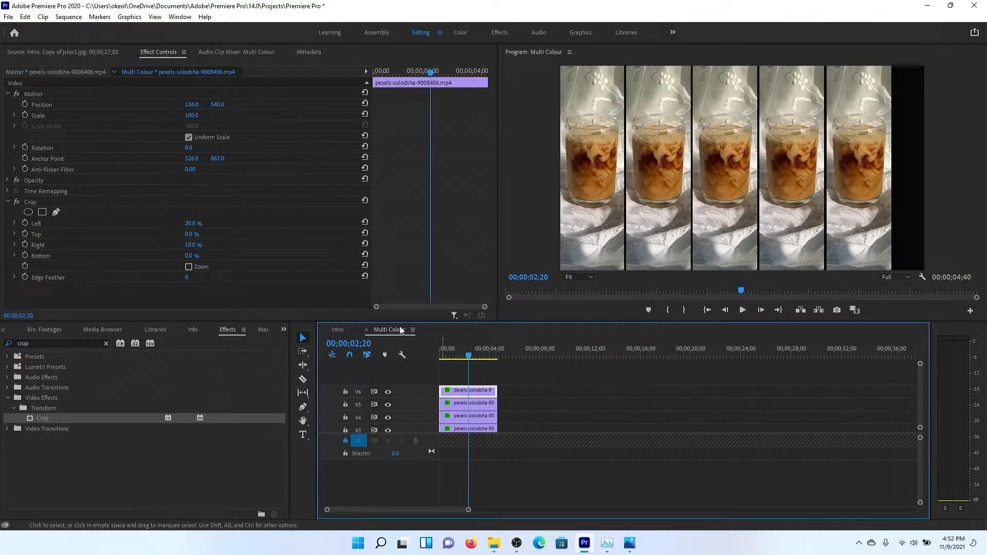
drag(188, 104, 267, 104)
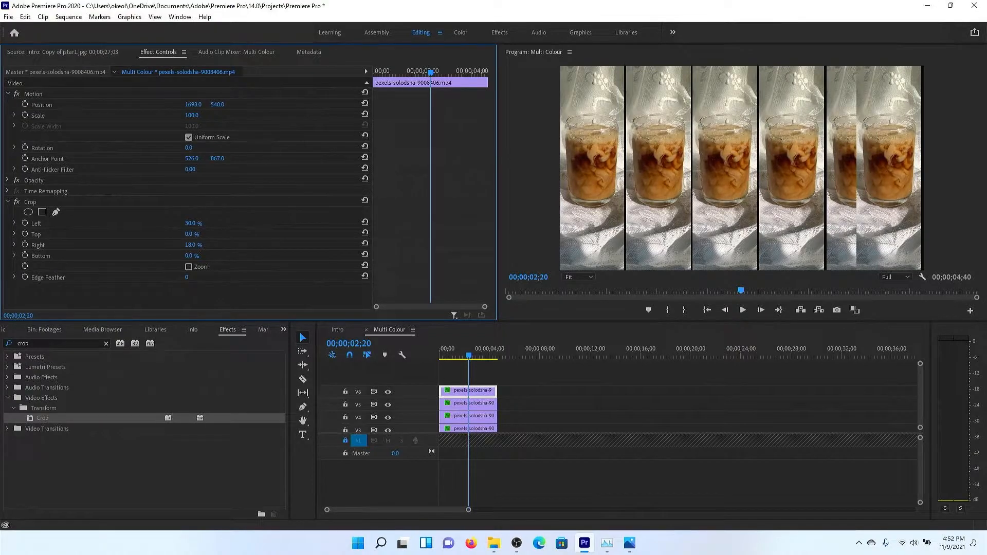
Step: Delete the V6 copy and select the original cropped clip on V1
click(482, 394)
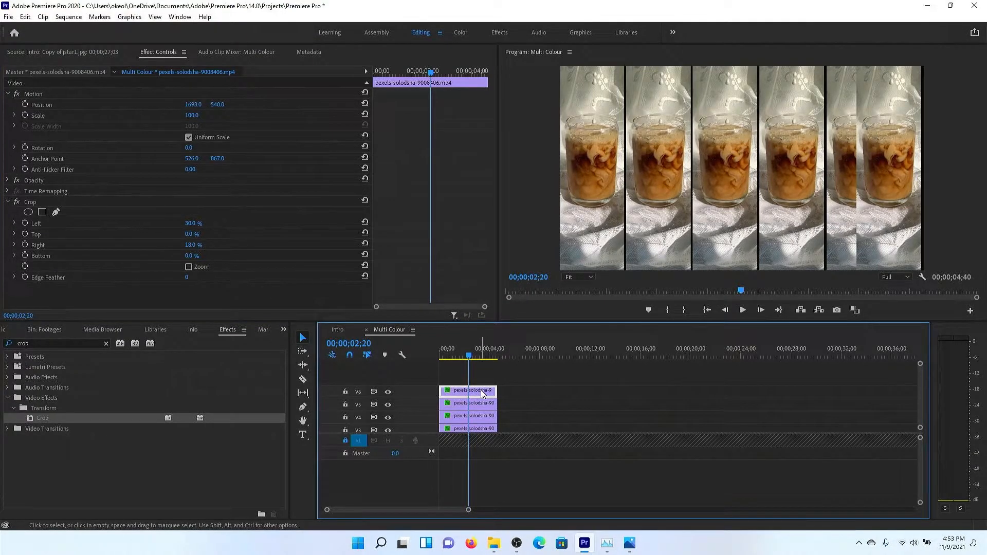
key(Delete)
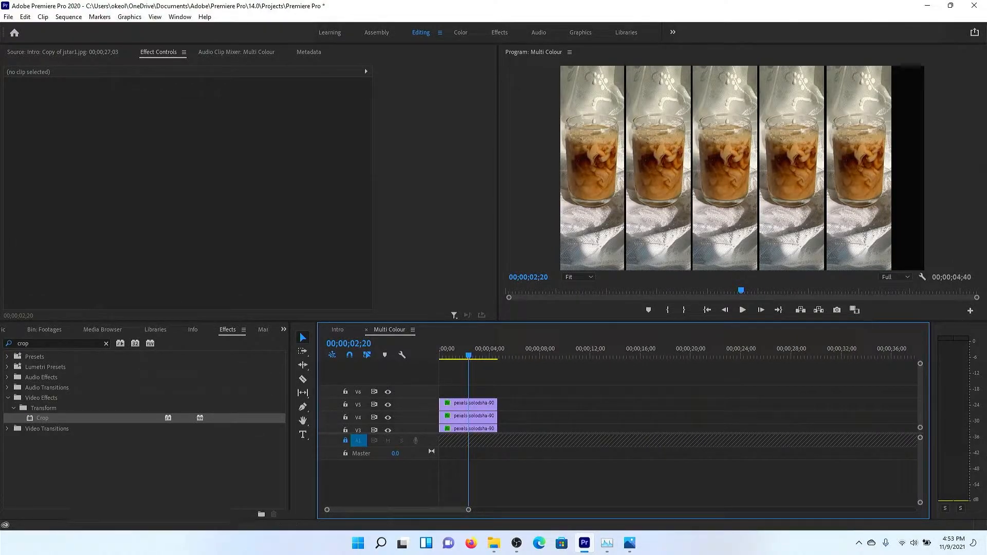
drag(922, 395, 918, 419)
click(467, 425)
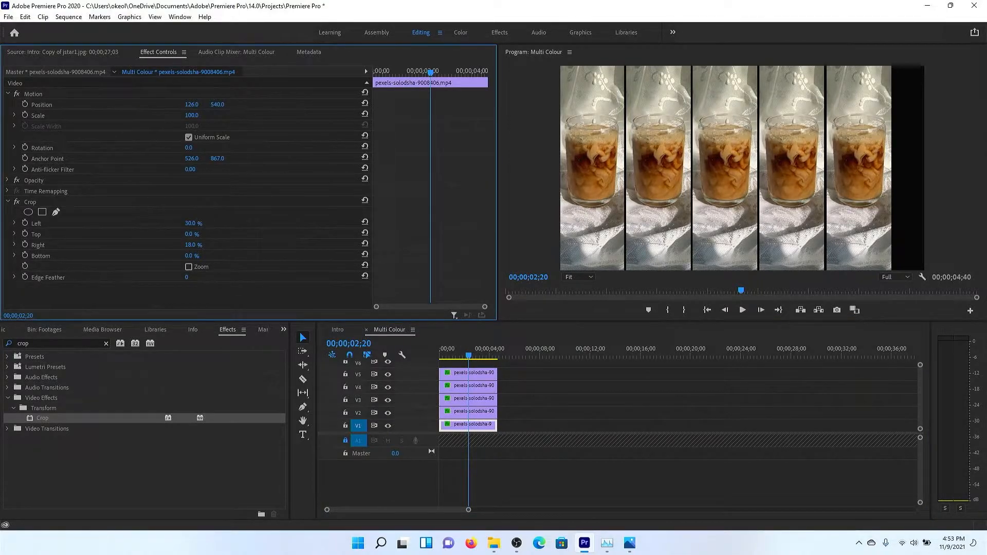
Step: Set the V1 clip's horizontal position to 181 and hide video tracks V2, V3 and V4
mouse_move(192, 105)
mouse_down()
mouse_move(228, 104)
mouse_move(197, 105)
mouse_up()
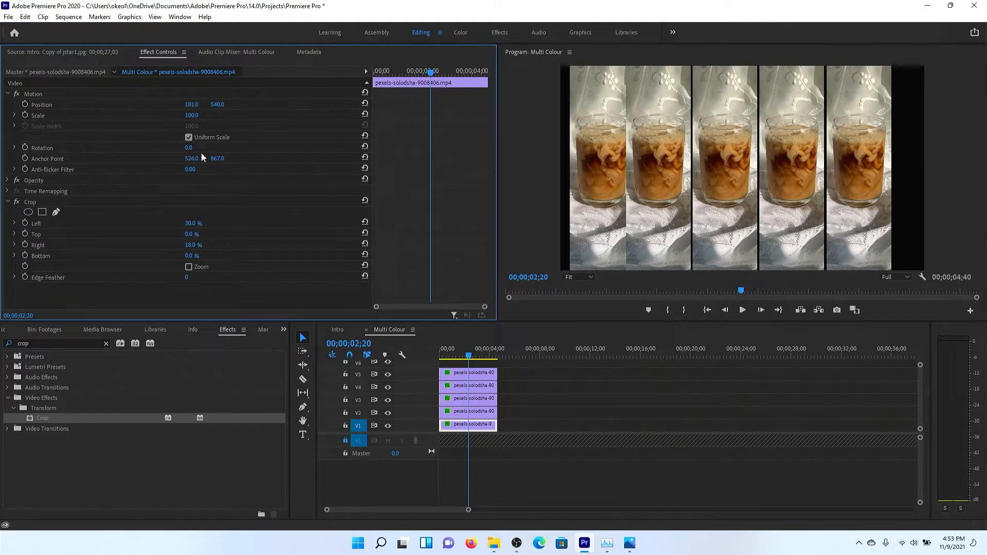
click(389, 413)
click(388, 400)
click(388, 388)
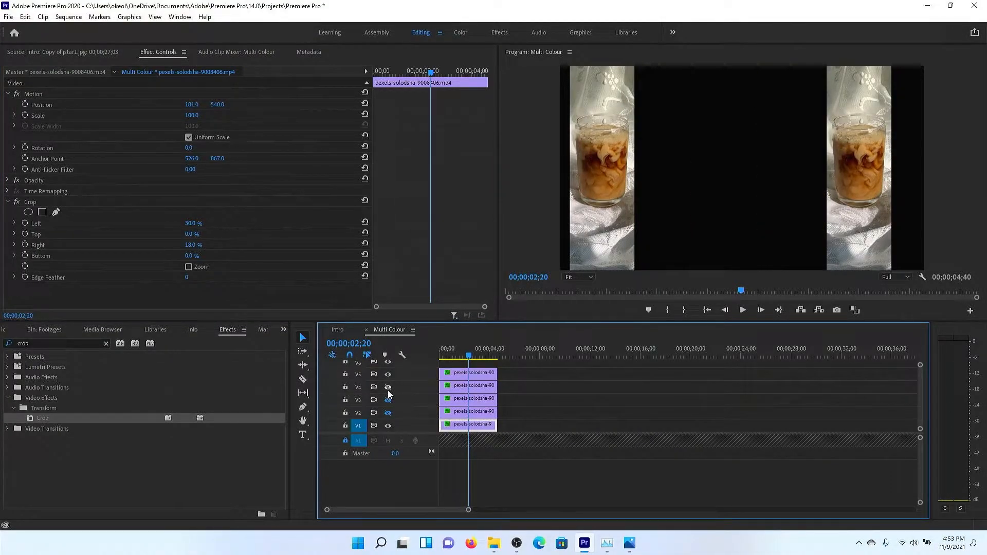
Step: Show tracks V4, V3 and V2 again and hide track V1 instead
click(388, 387)
click(389, 400)
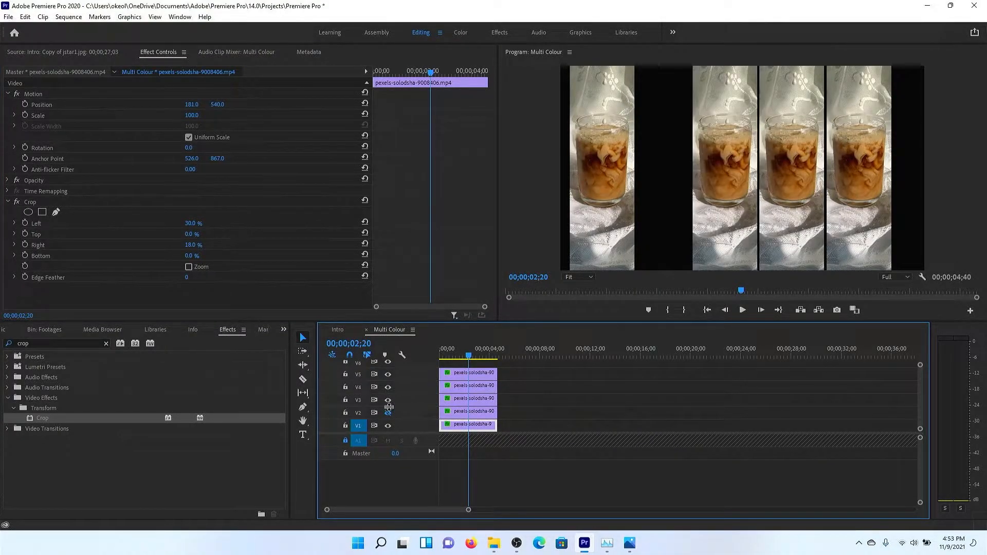
click(388, 413)
click(388, 426)
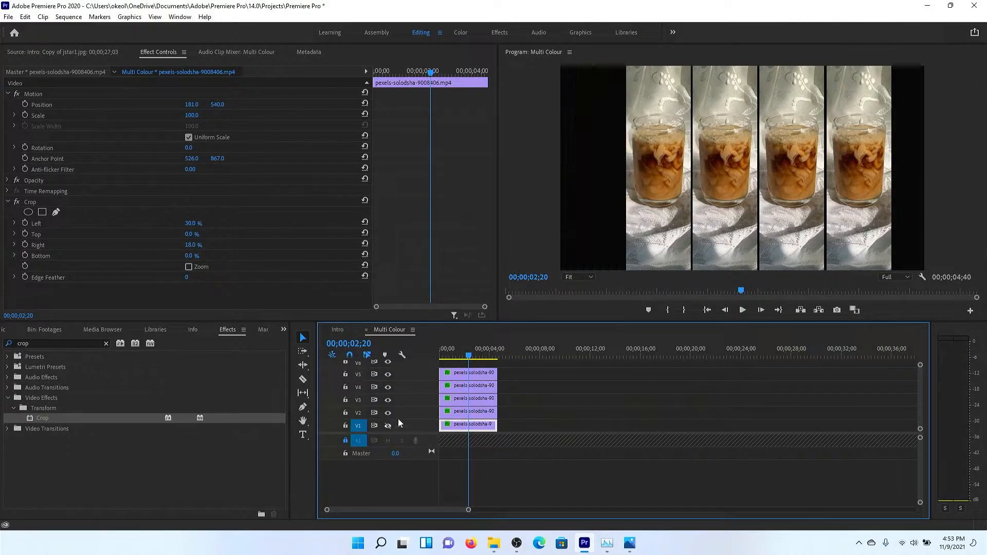
Step: Set the V5 clip's horizontal position to 1626 and its left crop to 28%
click(482, 373)
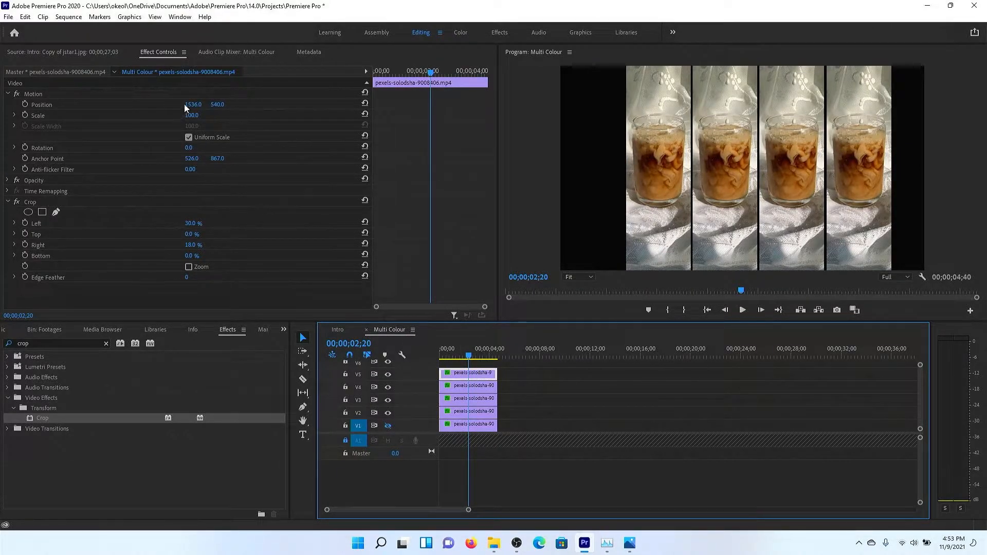
drag(186, 104, 230, 104)
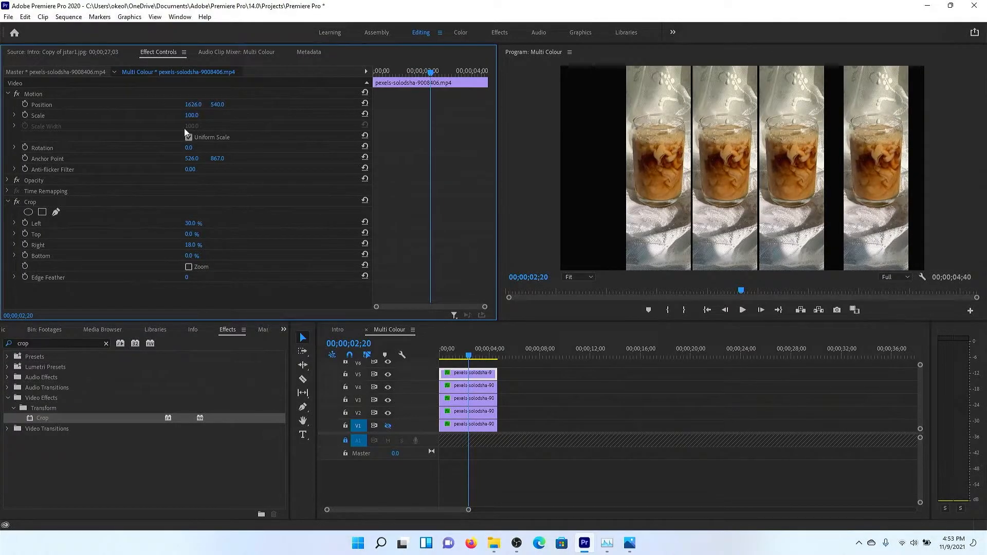
click(199, 222)
text(28)
key(Return)
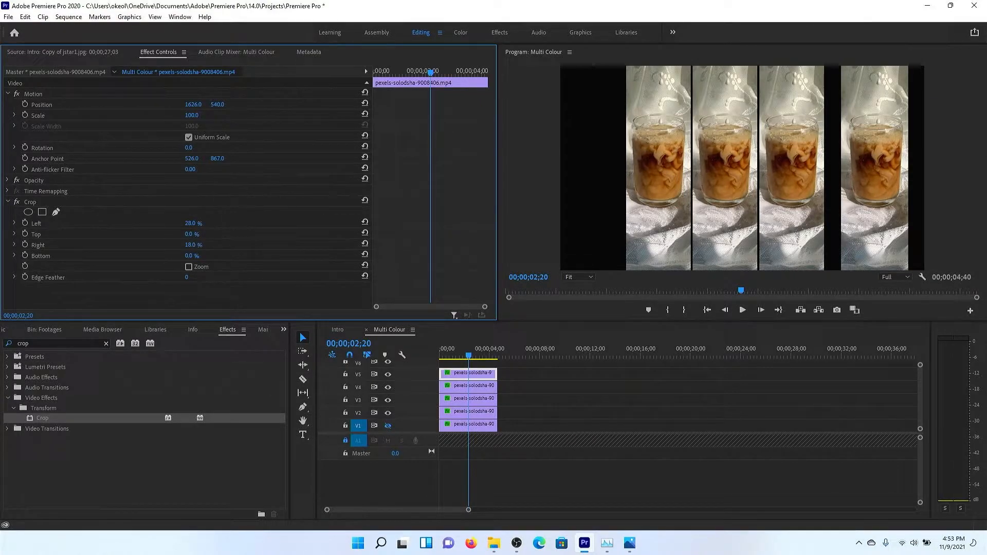
Step: Set the V5 clip's right crop to 14%, and crop the V4 clip 28% on the left and 14% on the right
drag(195, 245, 193, 245)
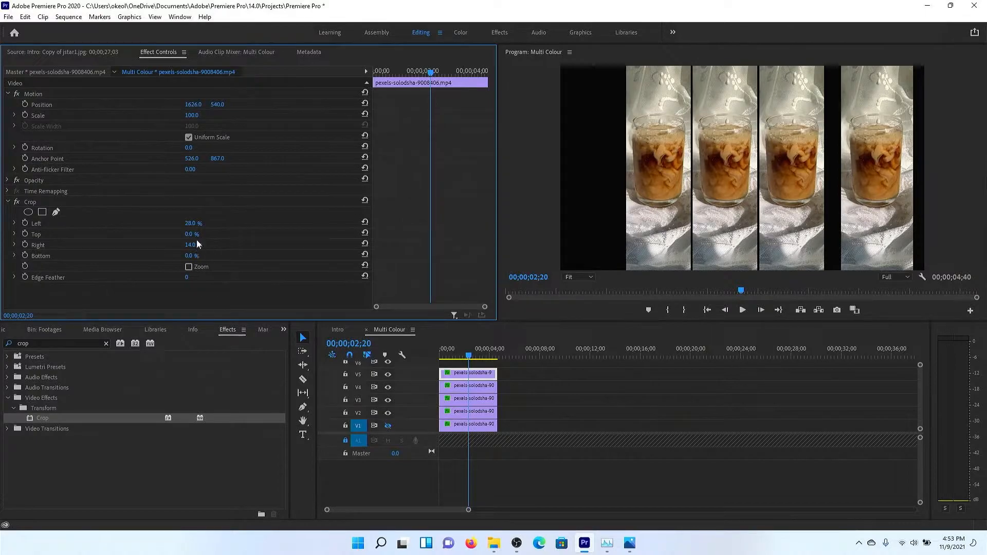
click(486, 386)
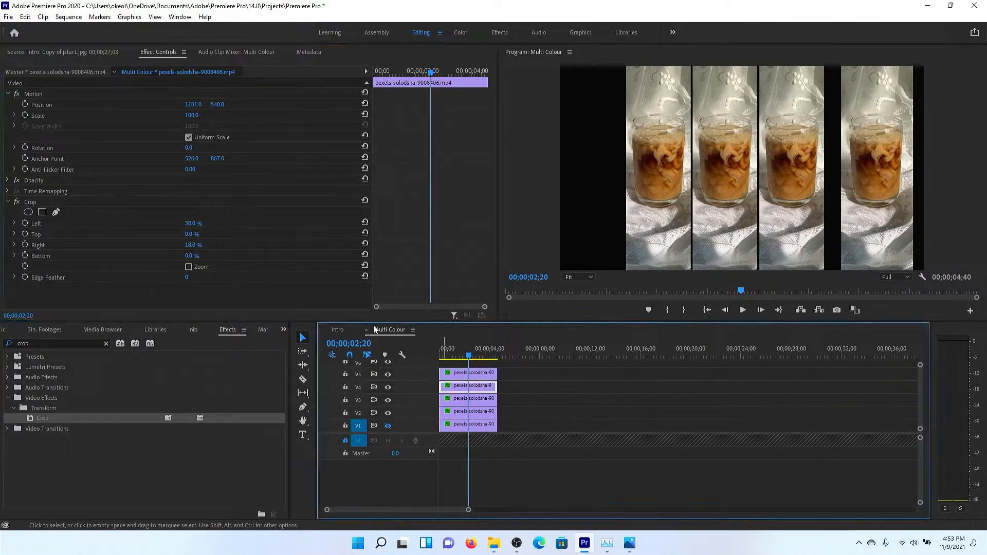
click(196, 221)
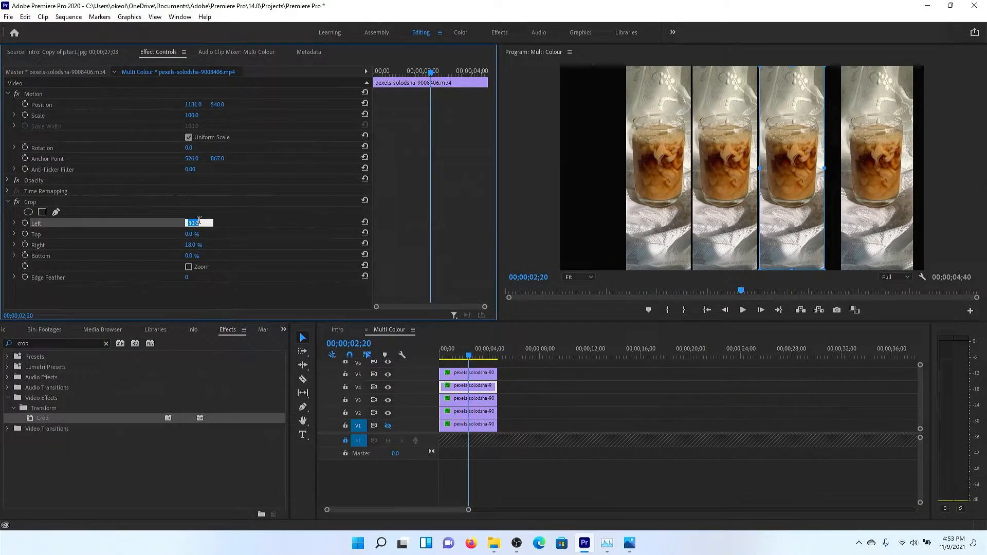
text(28)
click(191, 245)
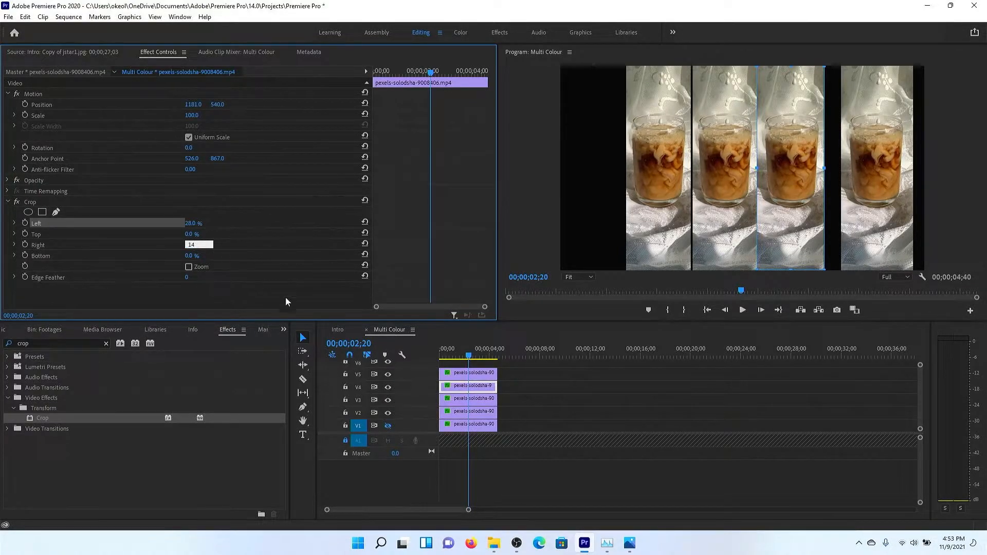
Step: Set the V3 clip's Crop effect to 14% on the right side and 28% on the left side
click(489, 398)
click(194, 244)
text(14)
click(194, 223)
text(28)
Step: Set the V2 clip's Crop effect to 28% on the left side and 14% on the right side
click(481, 412)
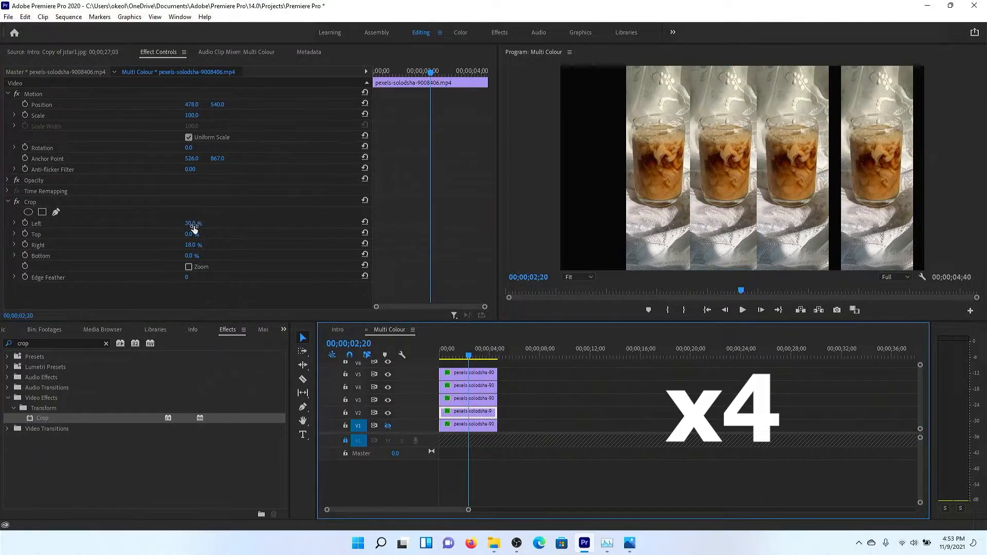
click(193, 223)
text(28)
click(193, 244)
text(14)
Step: Set the V1 clip's Crop effect to 14% on the right side and 28% on the left side
click(481, 425)
click(194, 245)
text(14)
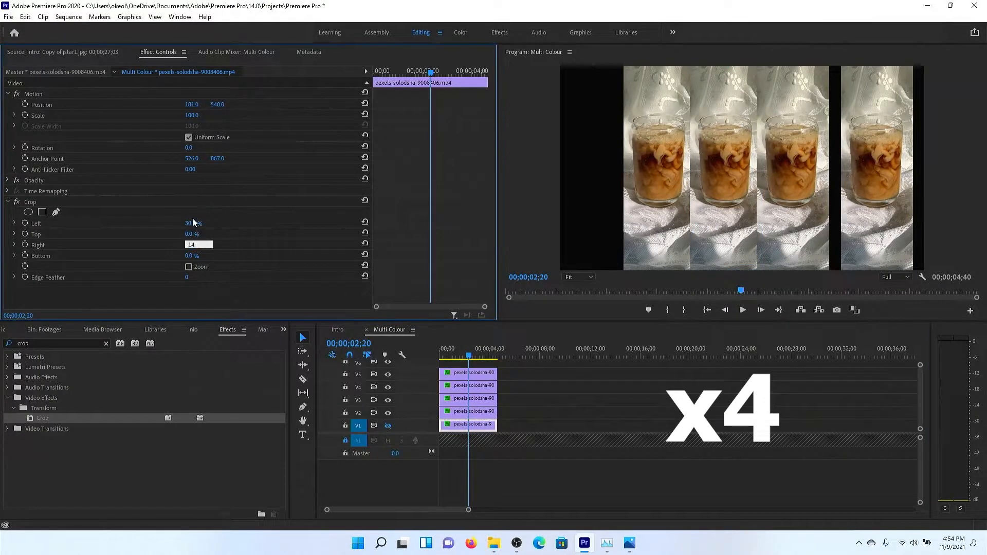
click(194, 223)
text(28)
Step: Show track V1 and space the five strips evenly across the frame: V2 X 537 with 17% right crop, V3 X 904, V5 X 1684
click(454, 355)
click(387, 425)
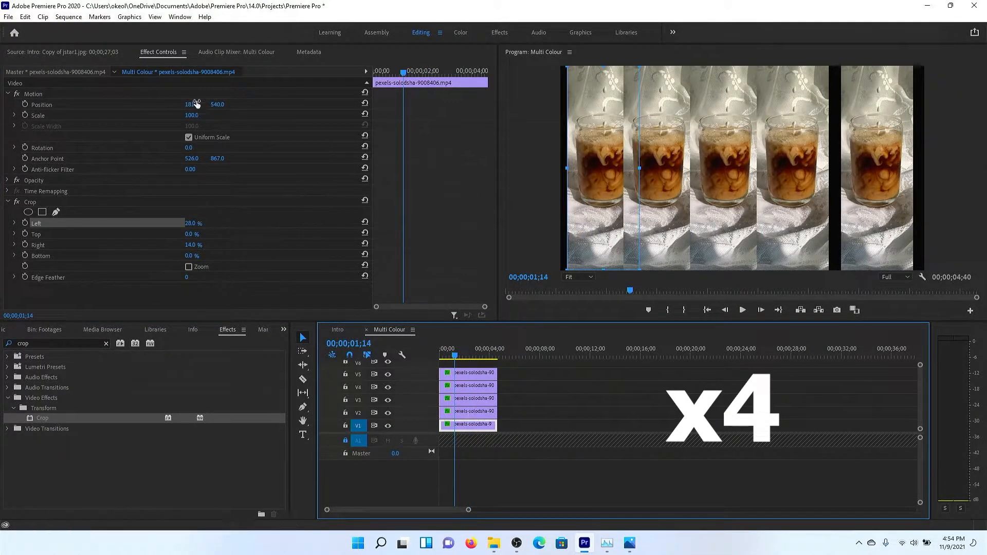
mouse_move(196, 104)
mouse_down()
mouse_move(177, 104)
mouse_move(229, 104)
mouse_move(197, 105)
mouse_up()
click(480, 413)
click(480, 399)
click(481, 386)
click(480, 374)
click(481, 386)
click(481, 399)
click(482, 413)
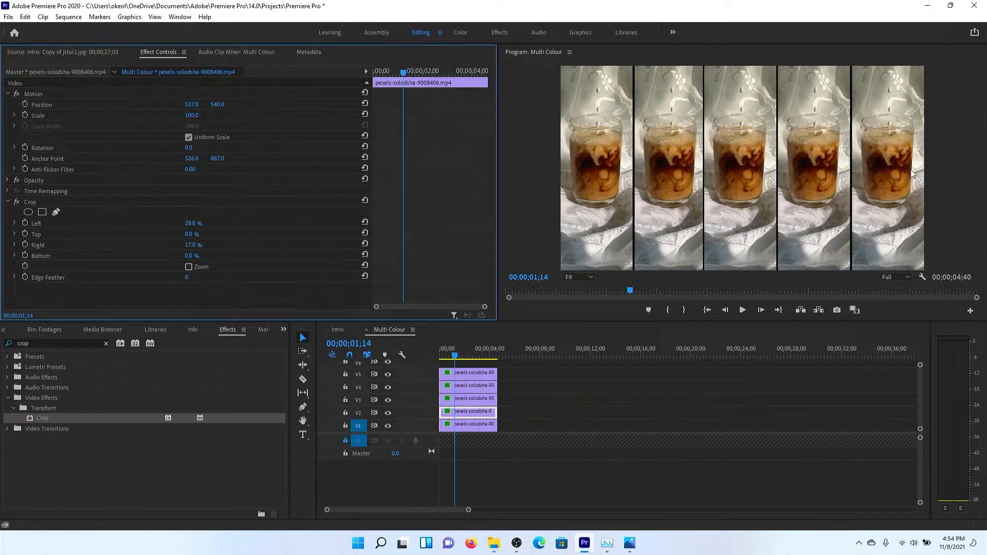
Step: Return to the Intro sequence and play back the section containing the nested Multi Colour clip
click(531, 461)
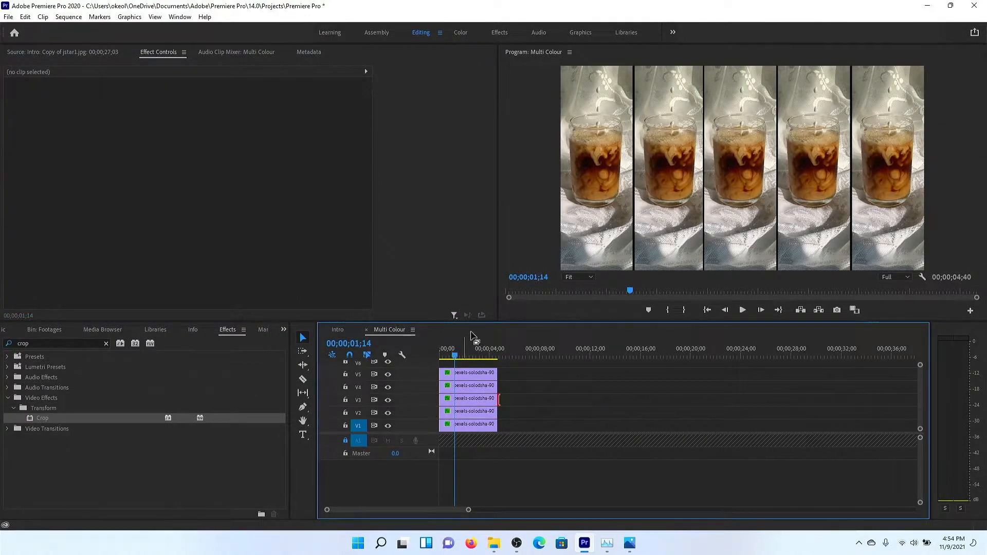
click(470, 354)
click(335, 330)
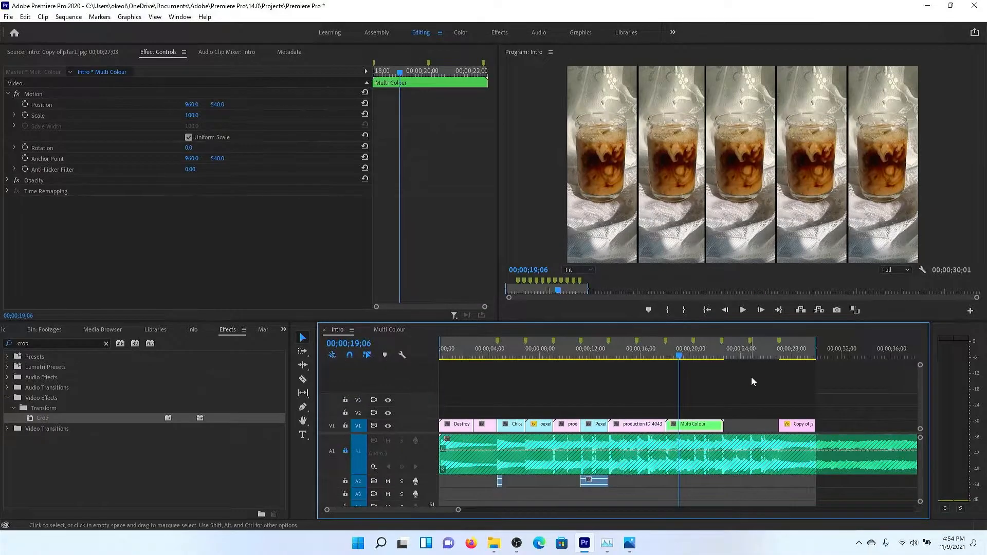
mouse_move(685, 358)
mouse_down()
mouse_move(710, 356)
mouse_move(619, 356)
mouse_move(732, 354)
mouse_move(689, 356)
mouse_up()
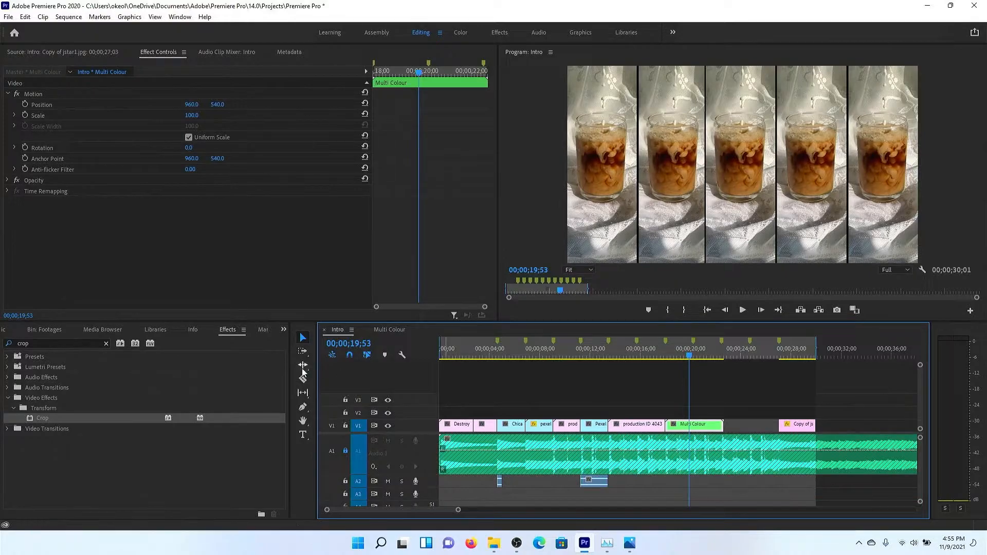
click(655, 355)
key(space)
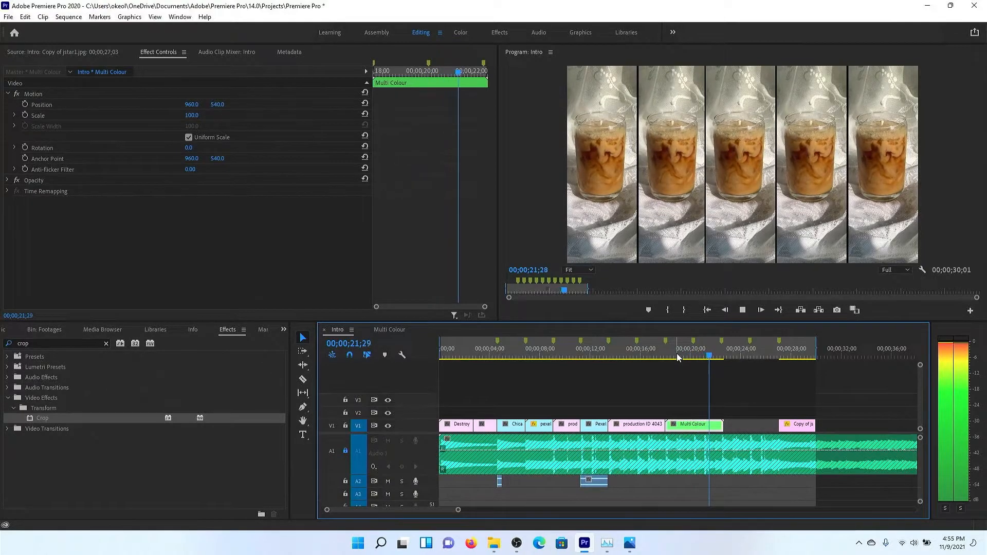
key(space)
Step: Add a marker at 00;00;02;14 in the nested Multi Colour sequence, matching the Intro sequence's marker at 00;00;20;15
double_click(713, 427)
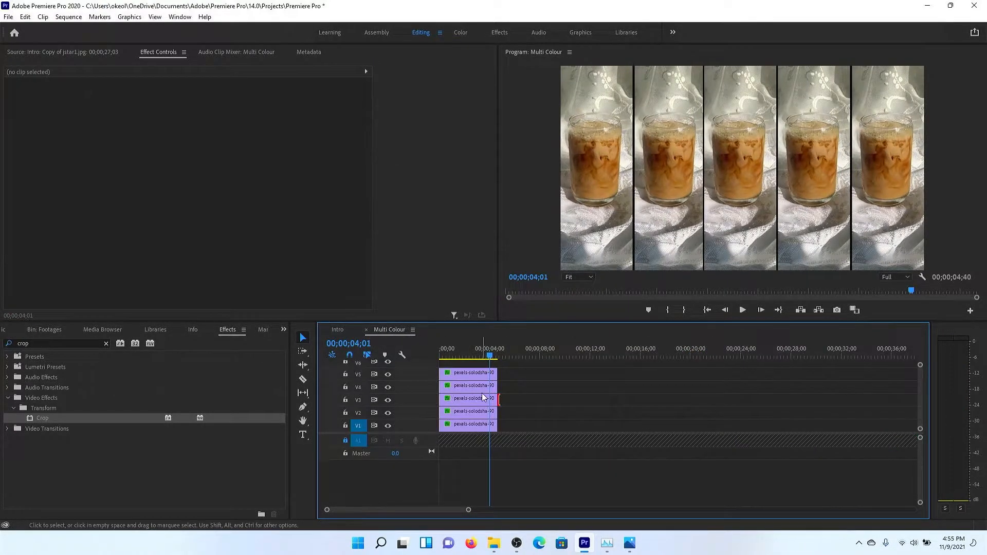
key(backslash)
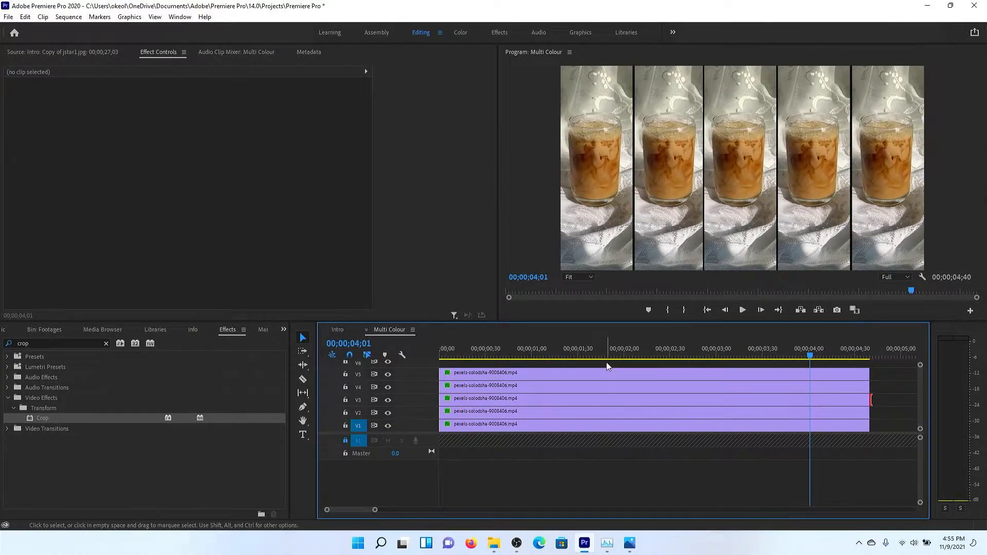
click(583, 374)
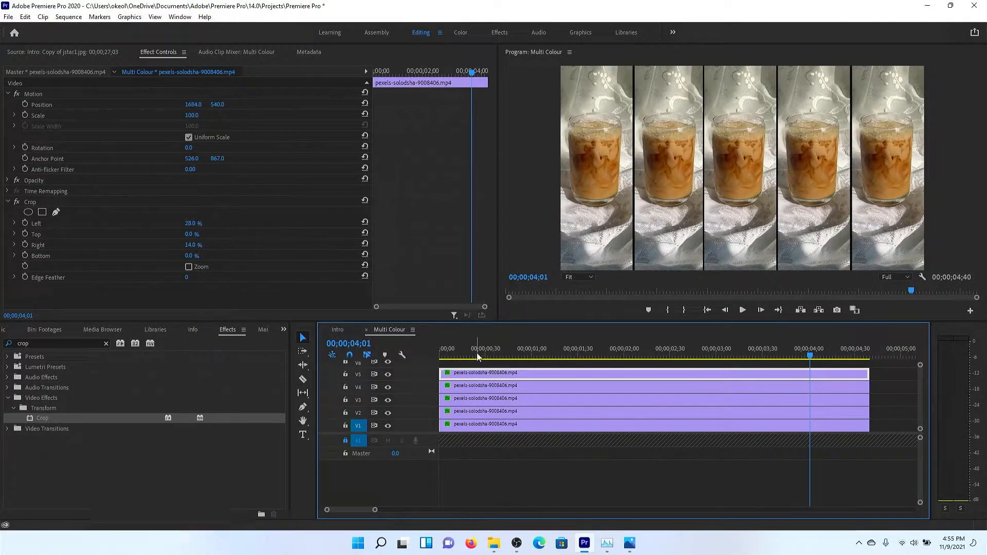
click(337, 331)
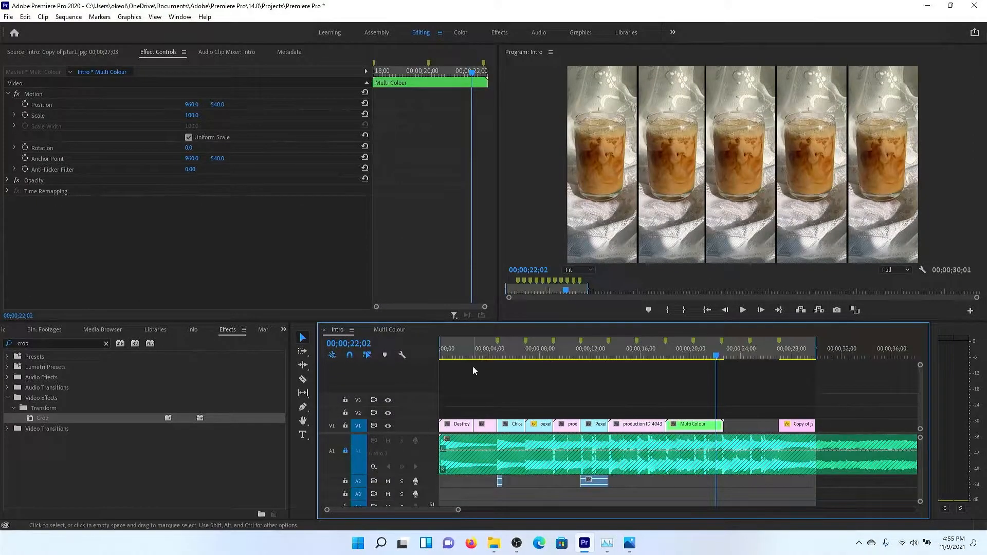
click(694, 344)
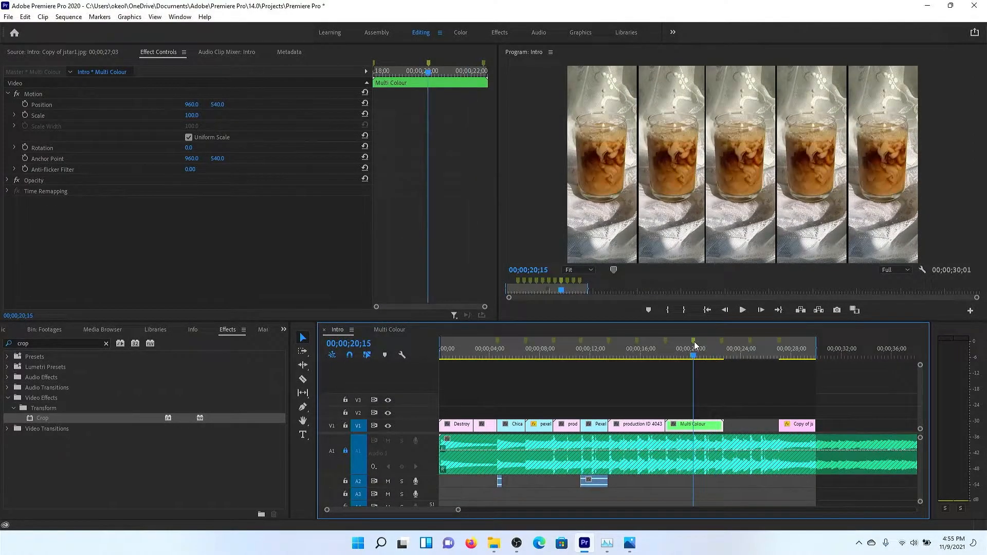
click(385, 328)
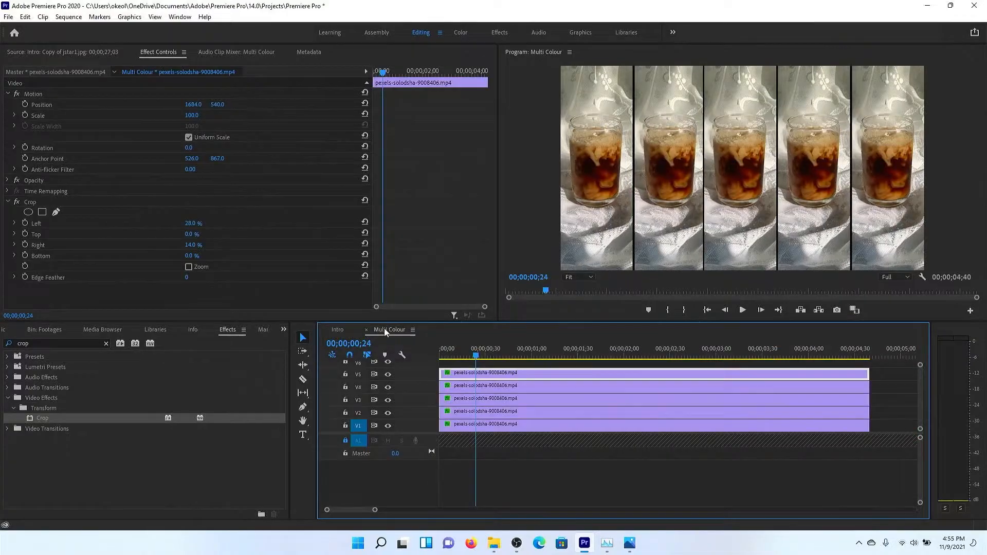
click(353, 331)
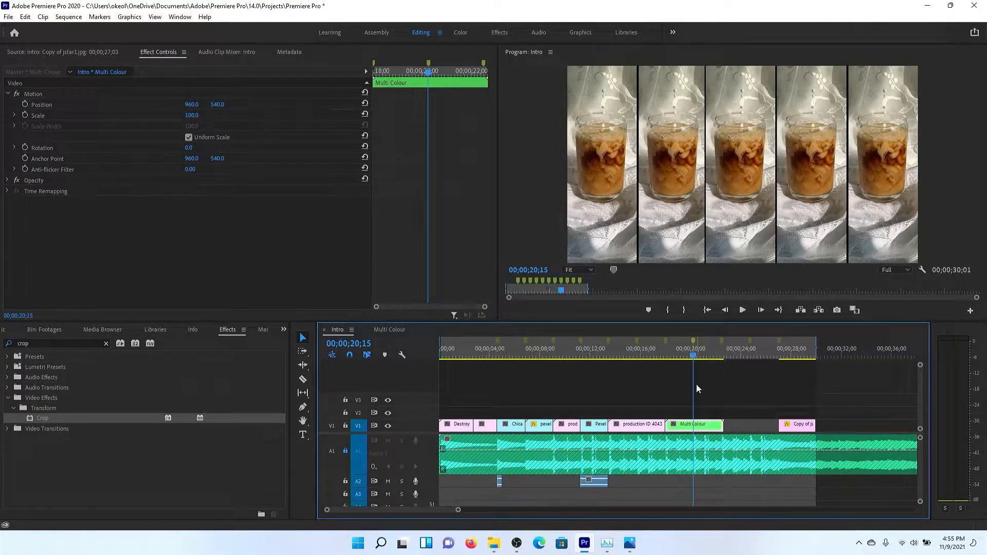
double_click(695, 427)
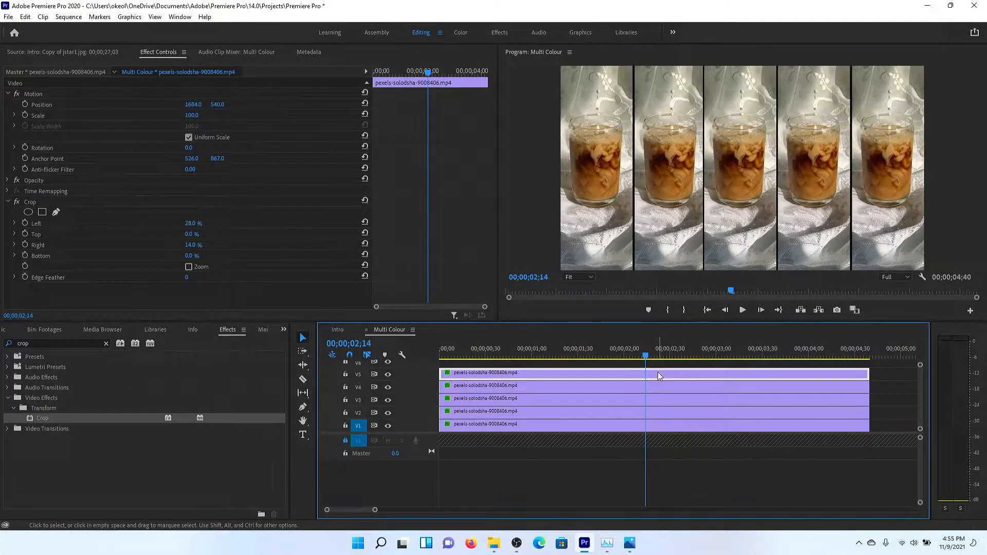
click(657, 355)
click(647, 356)
click(879, 387)
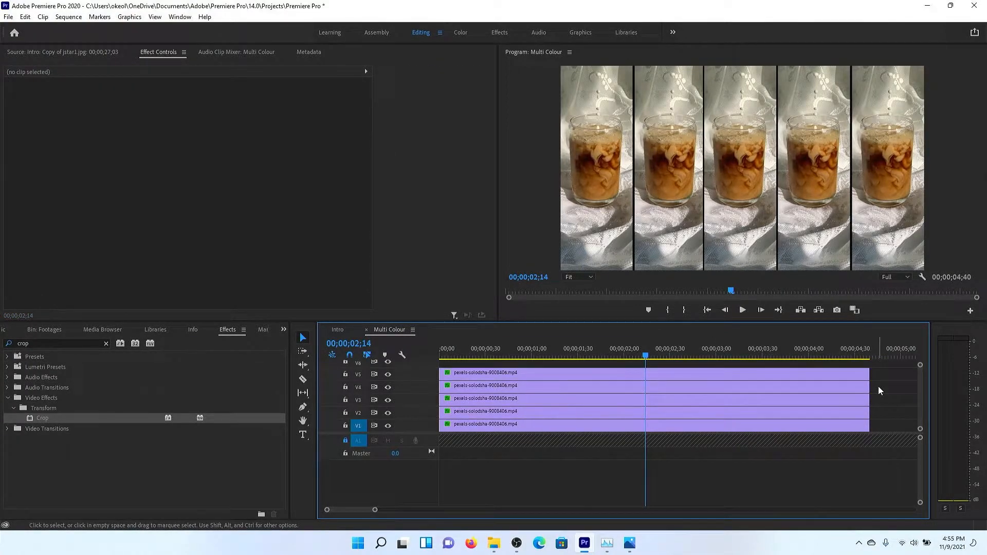
key(m)
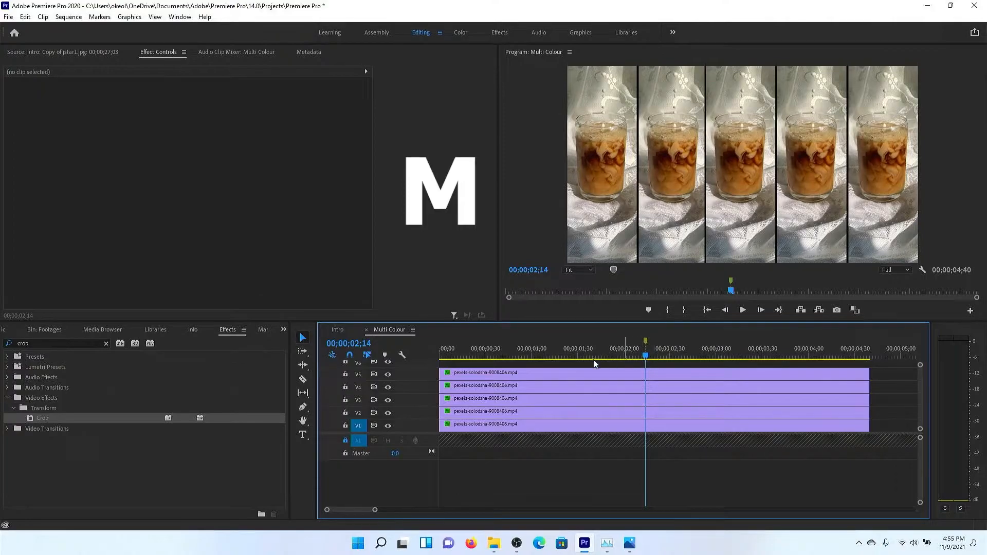
Step: Check the marker timing by parking Intro's playhead on its 00;00;20;15 marker and reopening the nested Multi Colour sequence at that frame
click(340, 330)
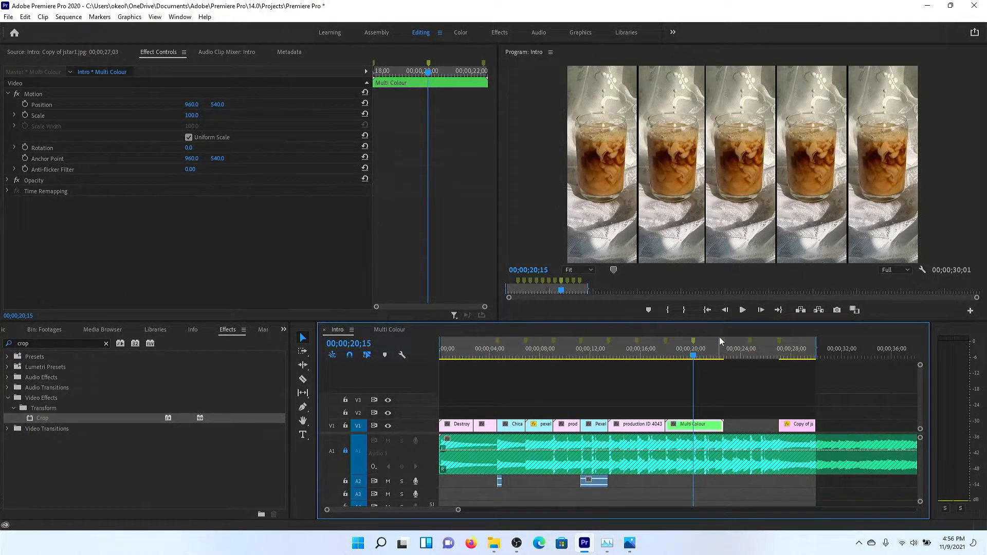
double_click(708, 428)
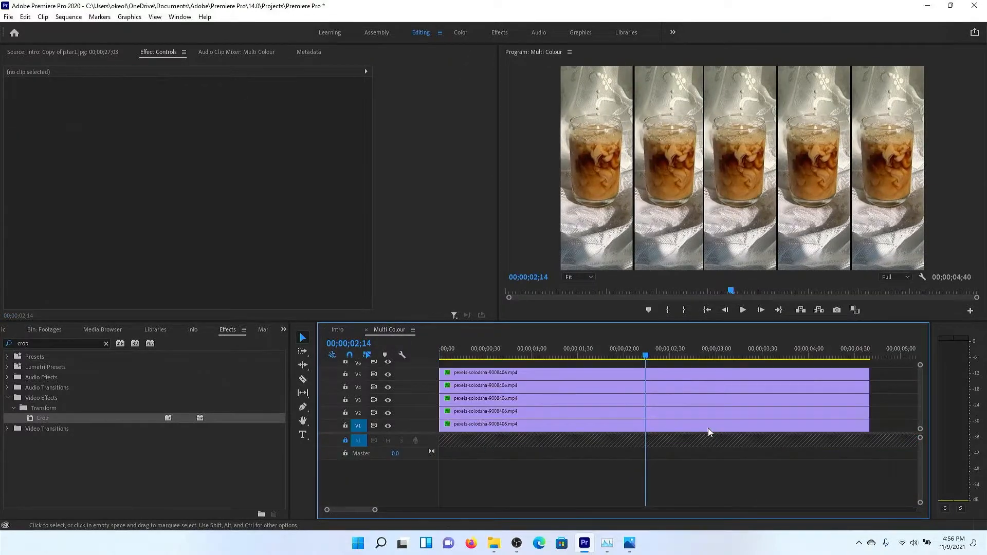
click(337, 330)
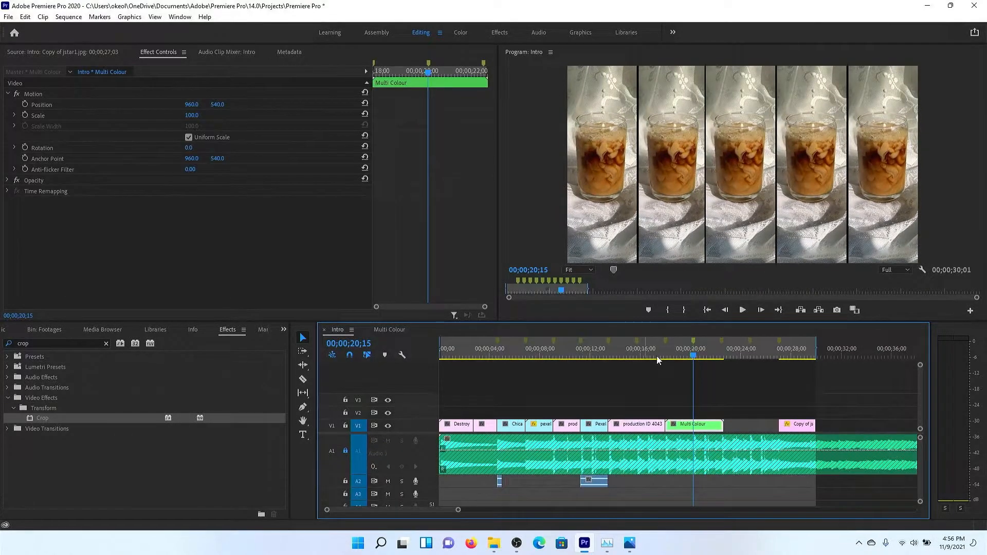
double_click(689, 424)
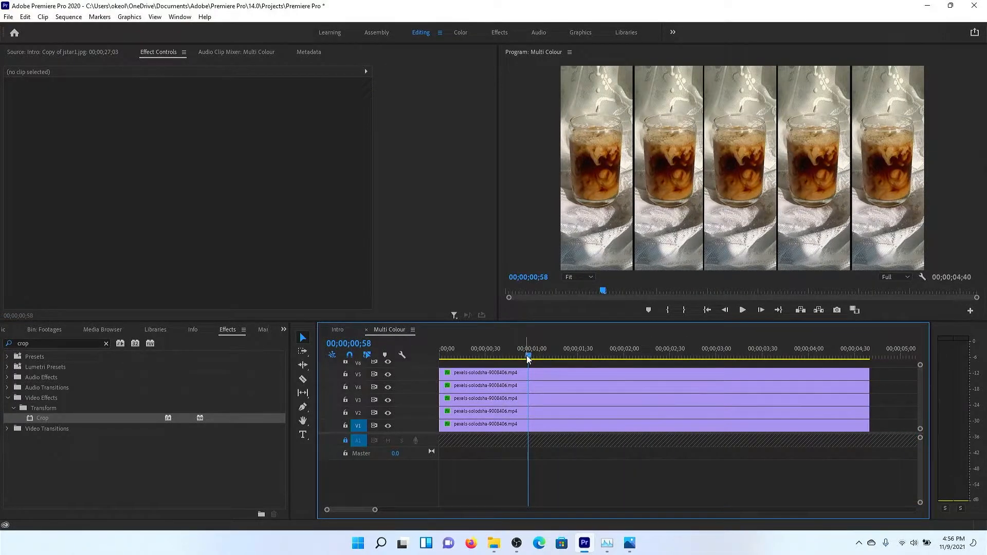
click(347, 329)
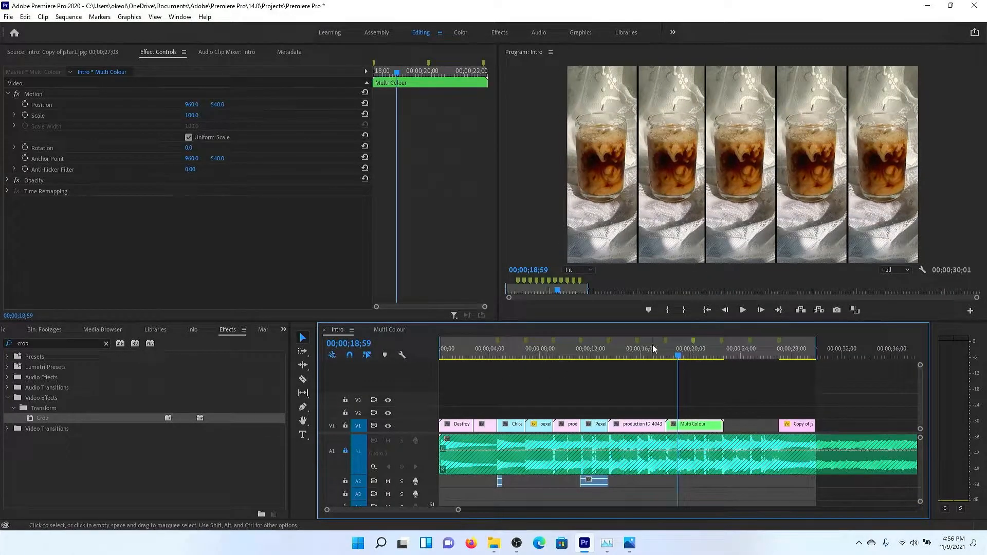
click(693, 349)
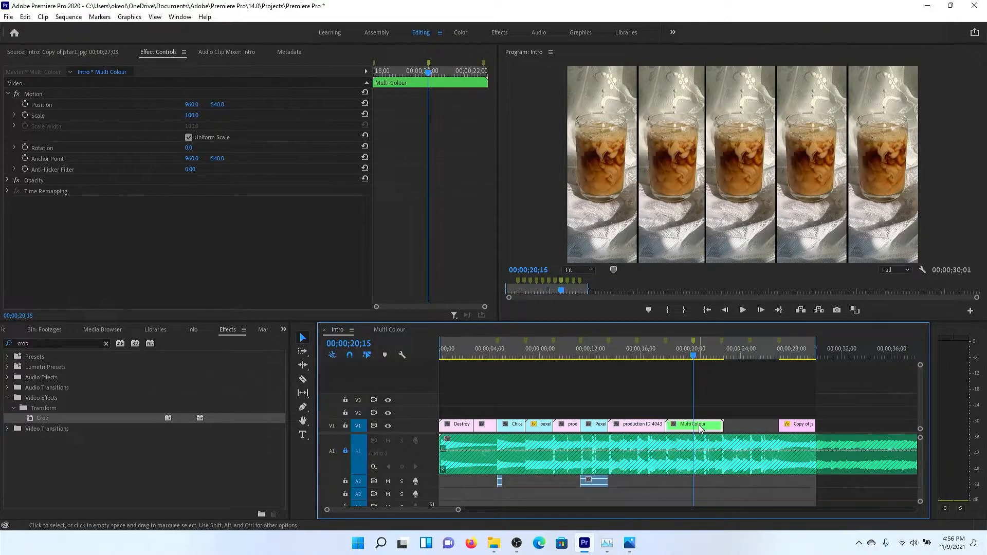
double_click(700, 427)
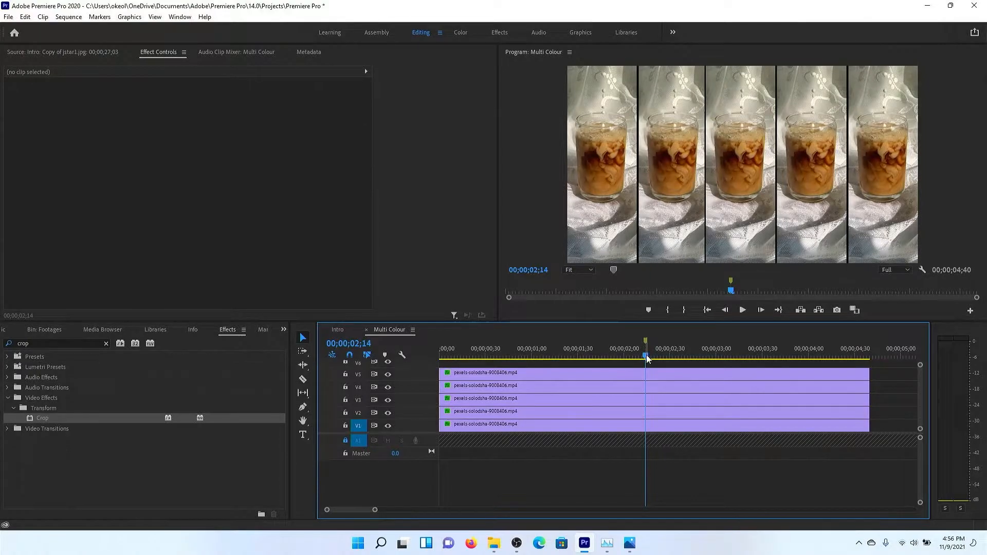
Step: Move the playhead to the sequence start and apply the Tint effect to all five clips on V1 through V5
drag(647, 354, 416, 358)
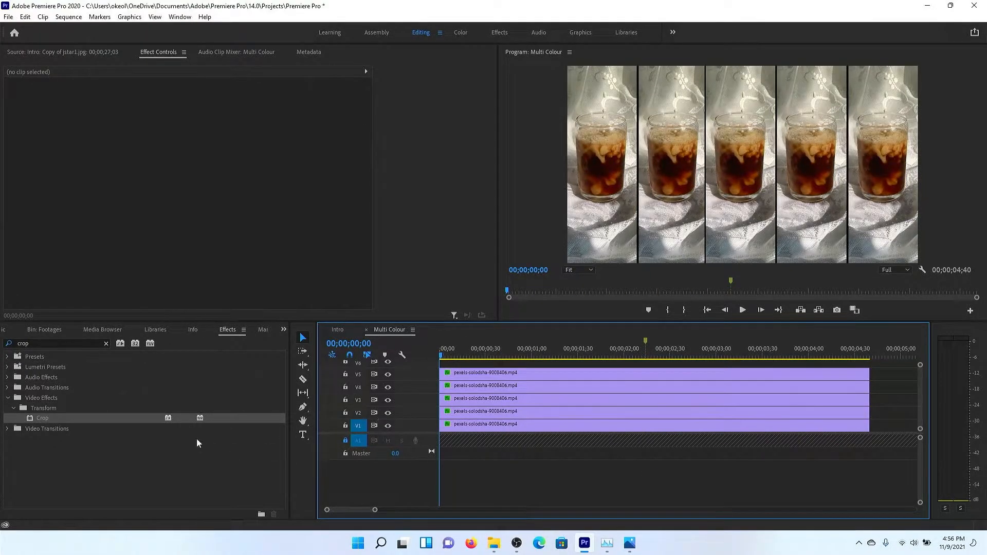
drag(75, 341, 3, 350)
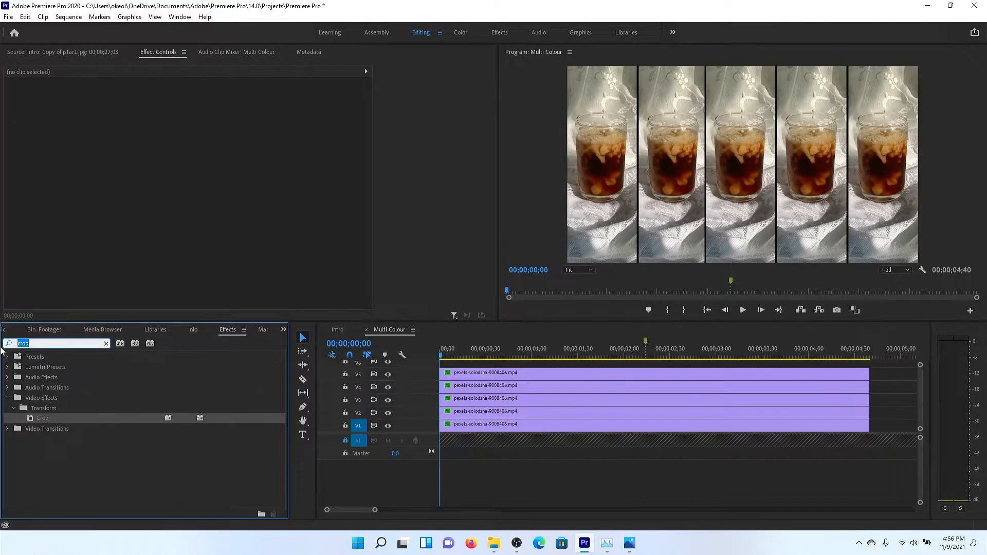
text(tint)
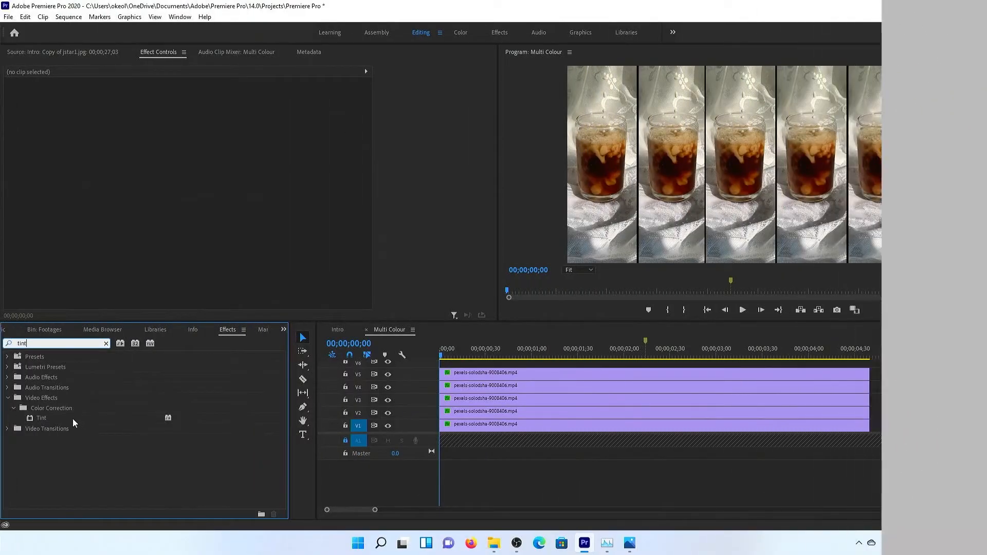
click(69, 415)
drag(64, 416, 452, 425)
drag(145, 421, 466, 415)
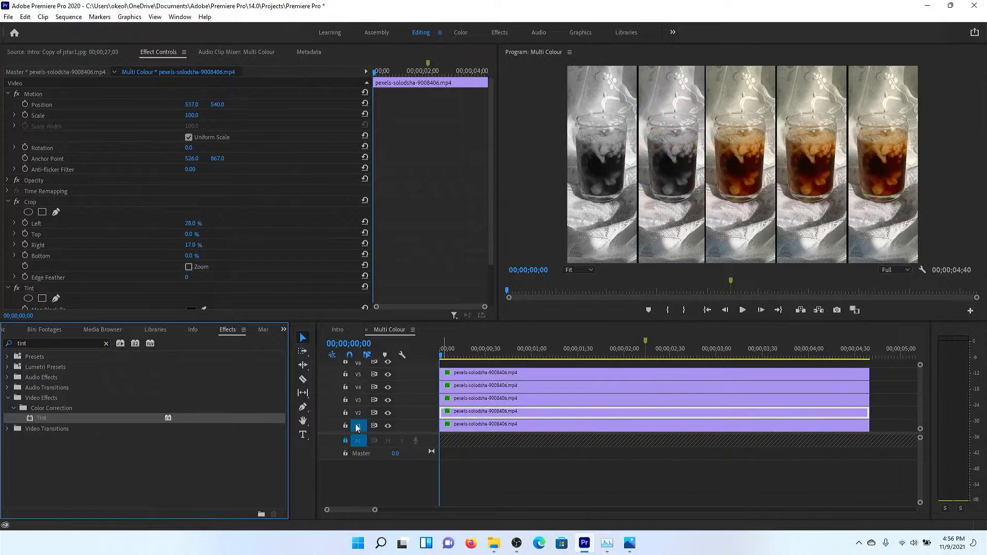
drag(186, 418, 519, 400)
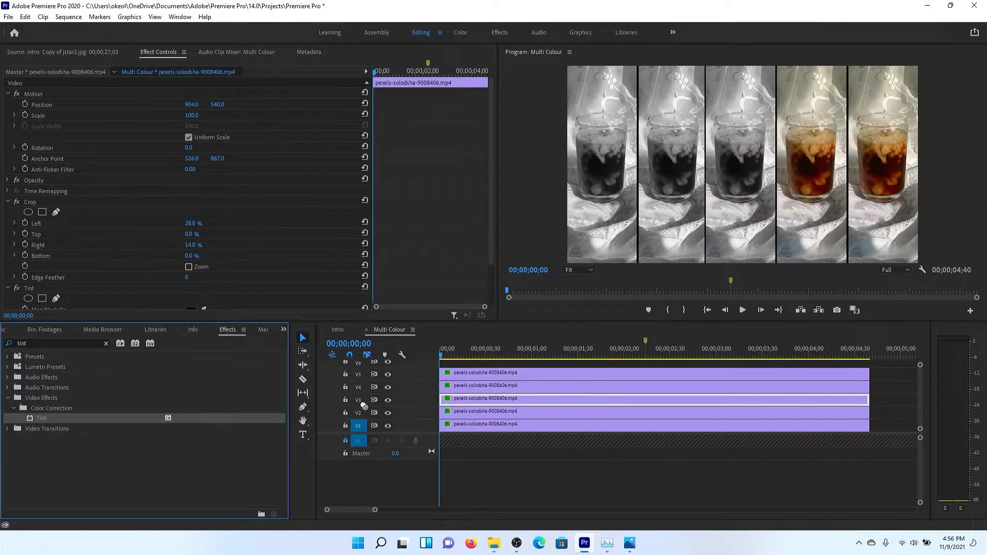
drag(364, 406, 563, 381)
drag(222, 420, 515, 369)
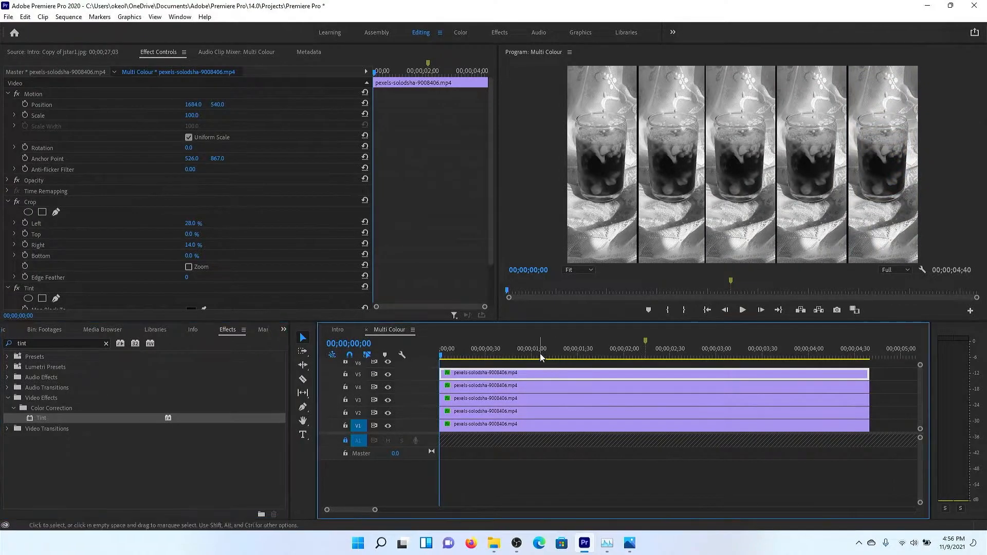
Step: With the playhead at the sequence start, set the V1 clip's Tint Map Black To colour to bright red
scroll(442, 230, down, 2)
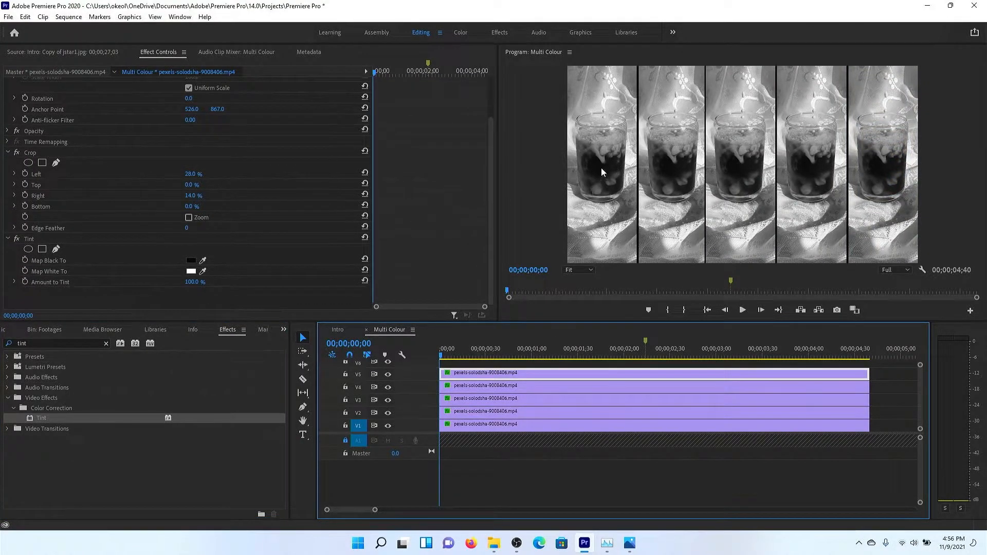
click(538, 362)
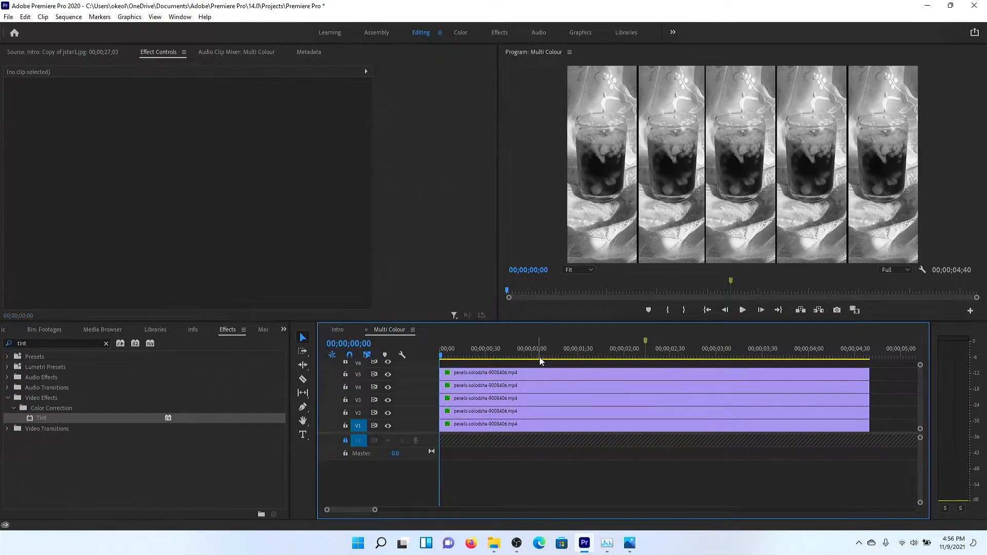
drag(539, 356, 374, 357)
click(463, 425)
scroll(272, 269, down, 2)
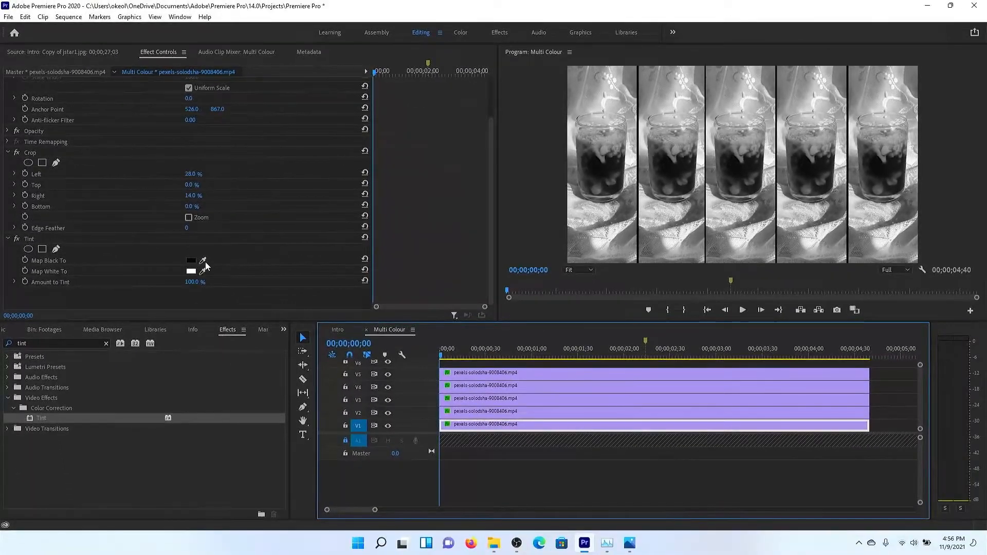
click(233, 296)
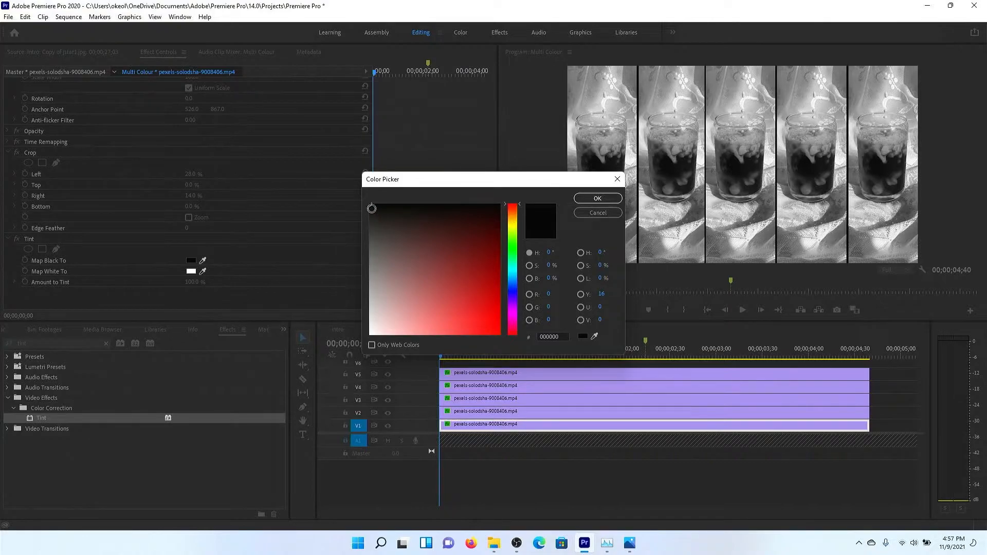
drag(372, 209, 580, 440)
click(604, 199)
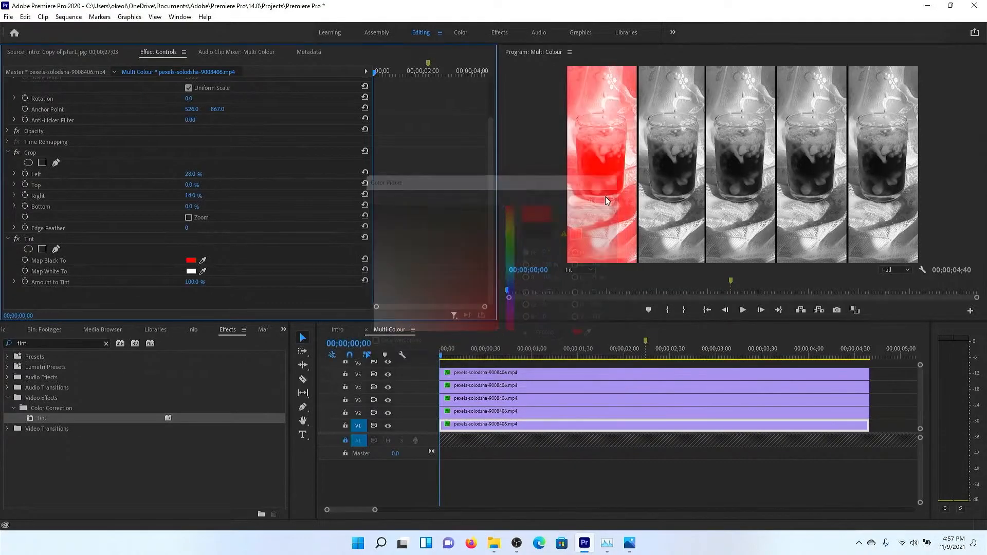
Step: Set the V1 clip's Tint Map White To colour to bright green (3CFF00)
click(192, 271)
drag(516, 223, 515, 243)
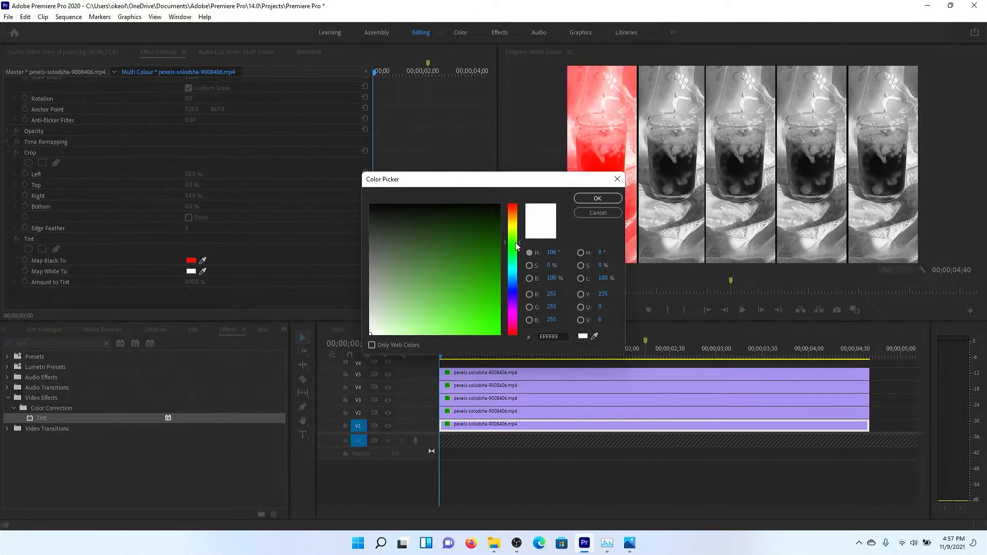
drag(452, 253, 514, 377)
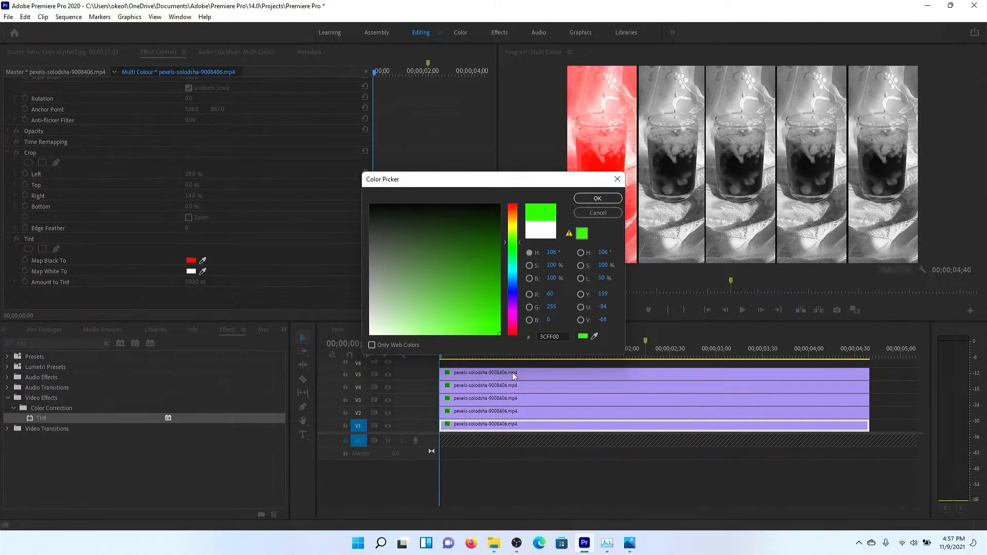
click(597, 198)
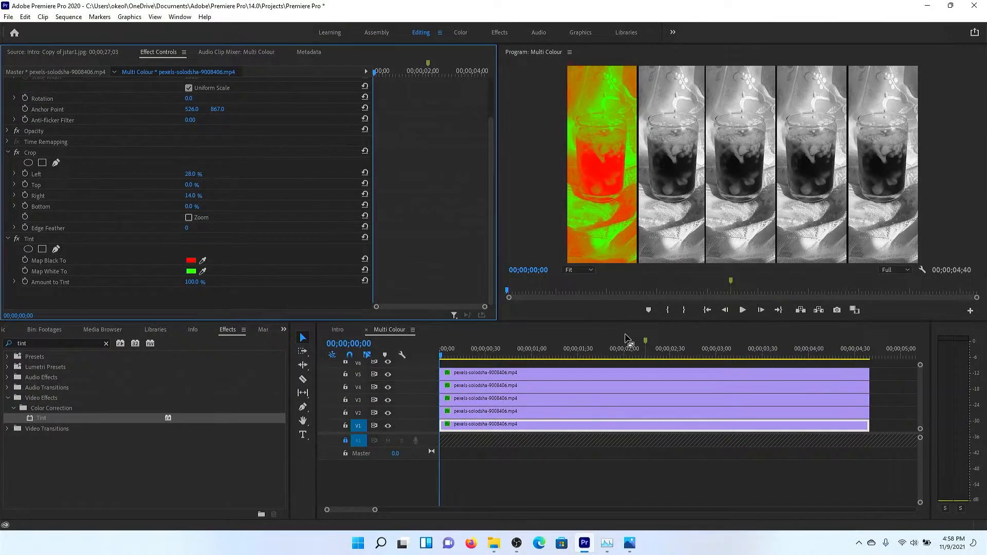
Step: Select the clip on V2 and try a blue hue of 228° for its Tint Map Black To colour
click(459, 416)
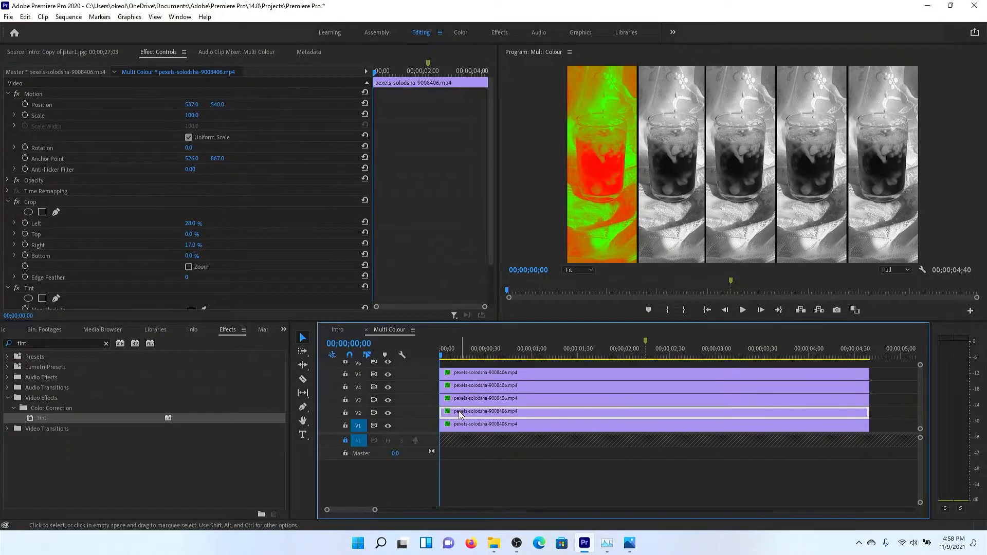
scroll(273, 276, down, 3)
click(192, 262)
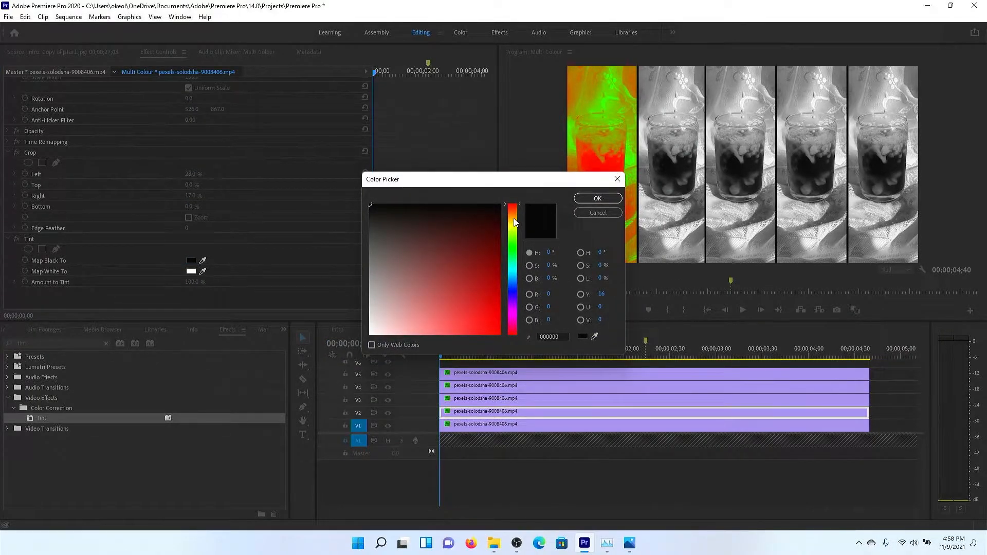
click(513, 214)
drag(512, 264, 511, 290)
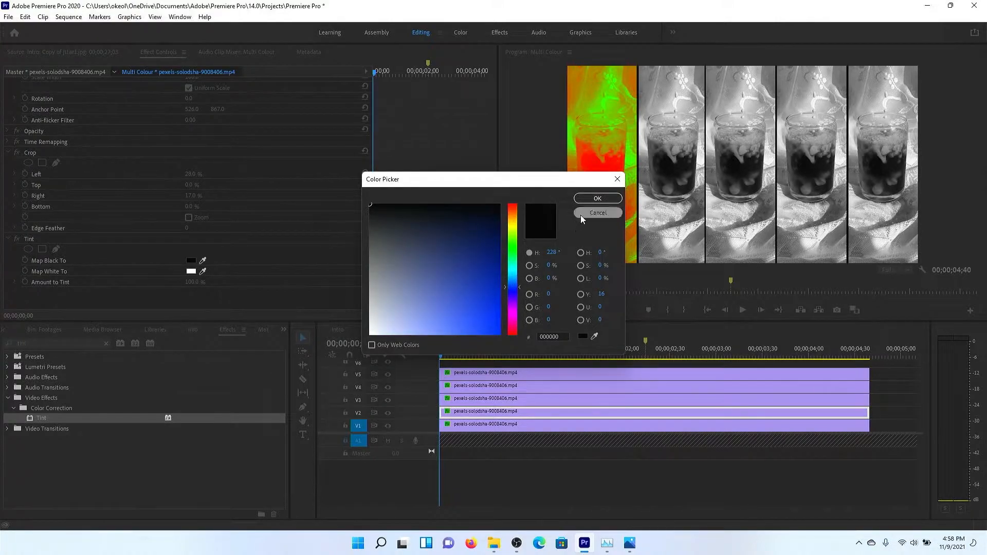
click(597, 198)
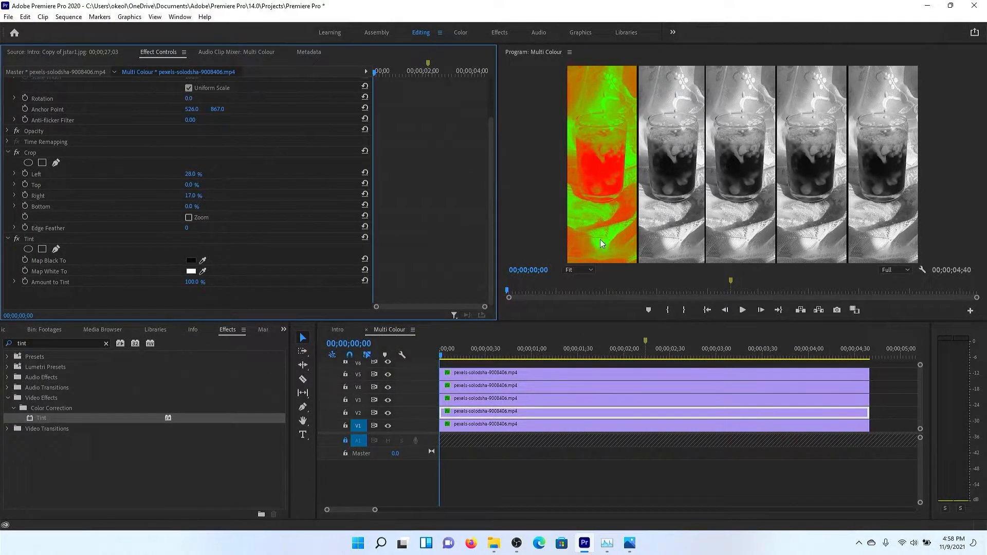
Step: Park the playhead at 00;00;00;33 and set the V2 clip's Tint Map Black To colour to bright yellow, hue 66°
click(490, 349)
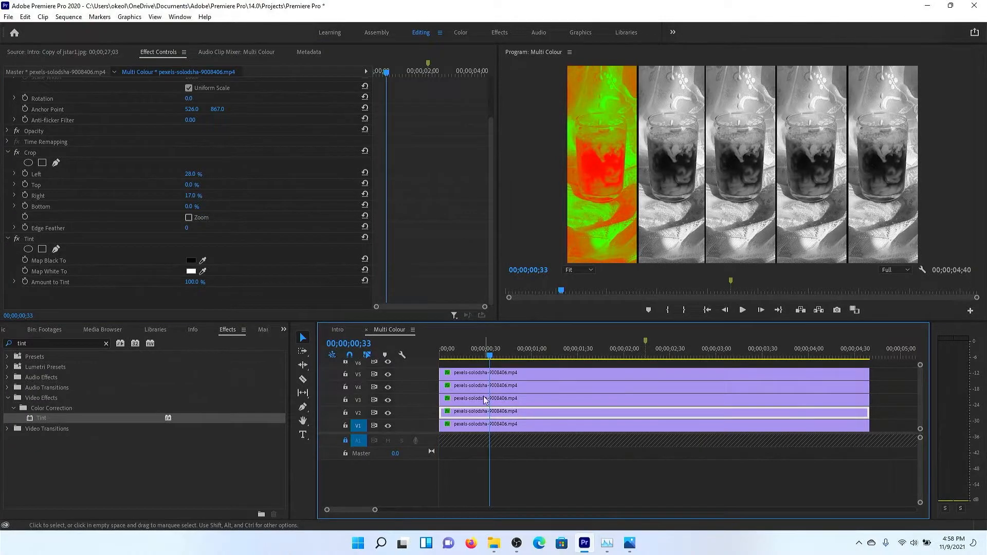
click(191, 261)
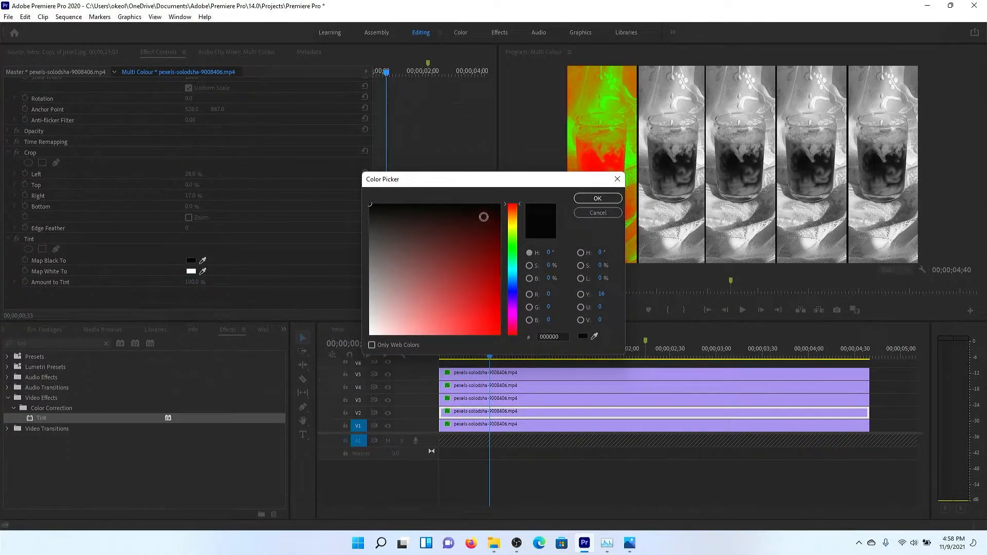
click(514, 228)
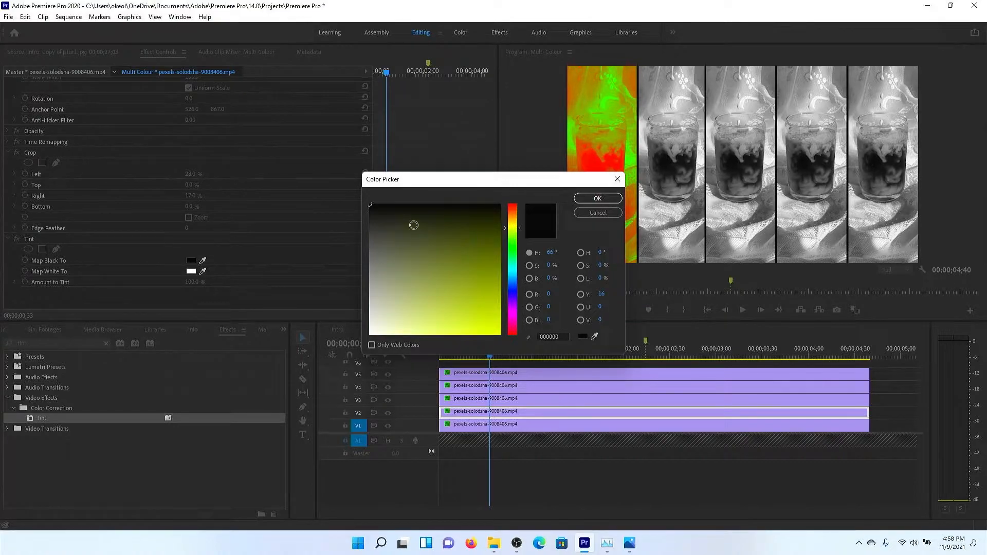
drag(412, 223, 521, 403)
click(594, 200)
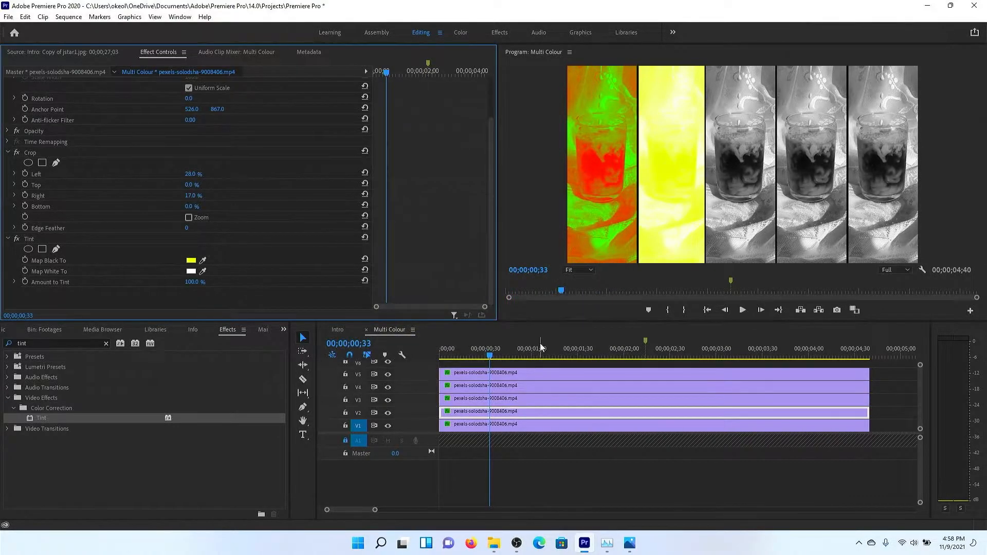
Step: Set the V2 clip's Tint Map White To colour to black (000000)
click(190, 271)
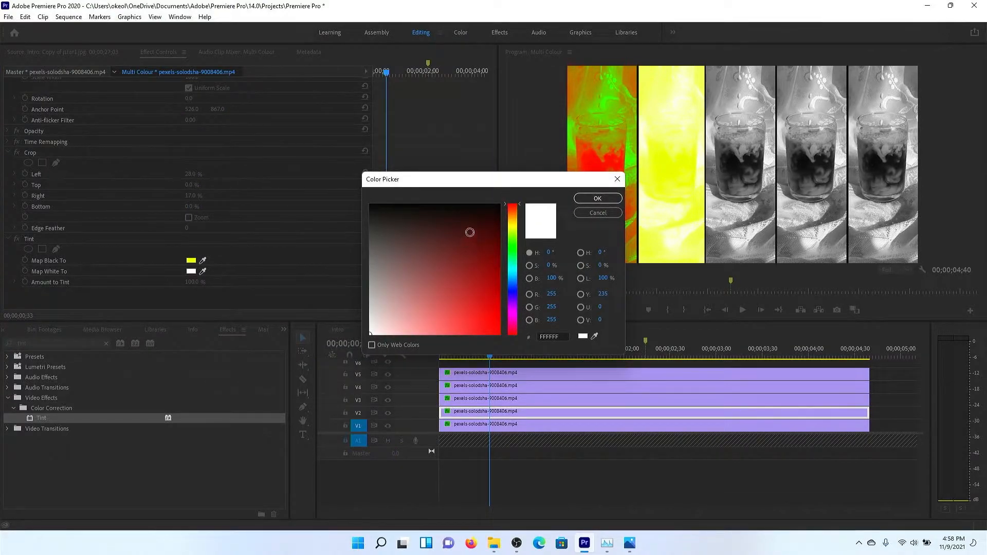
drag(469, 217, 379, 188)
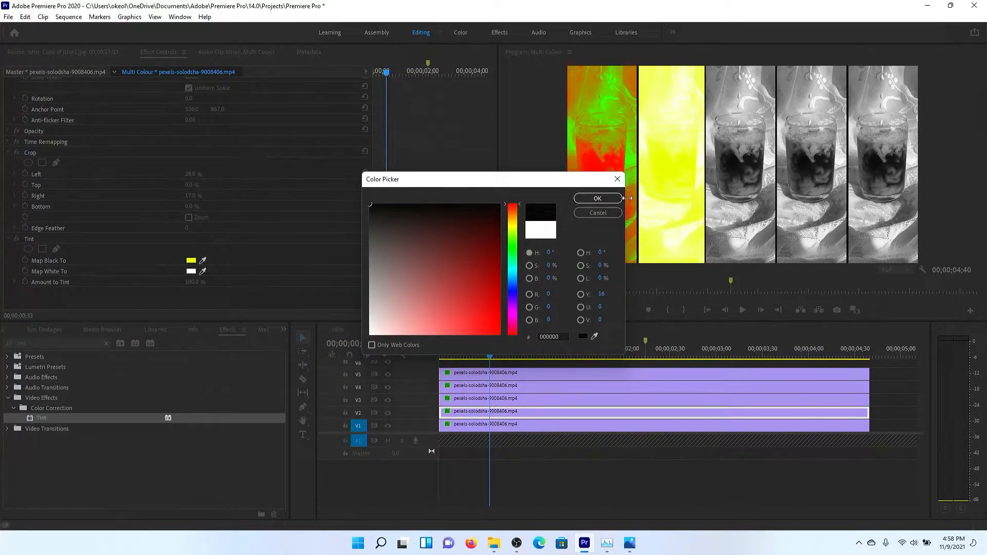
click(615, 198)
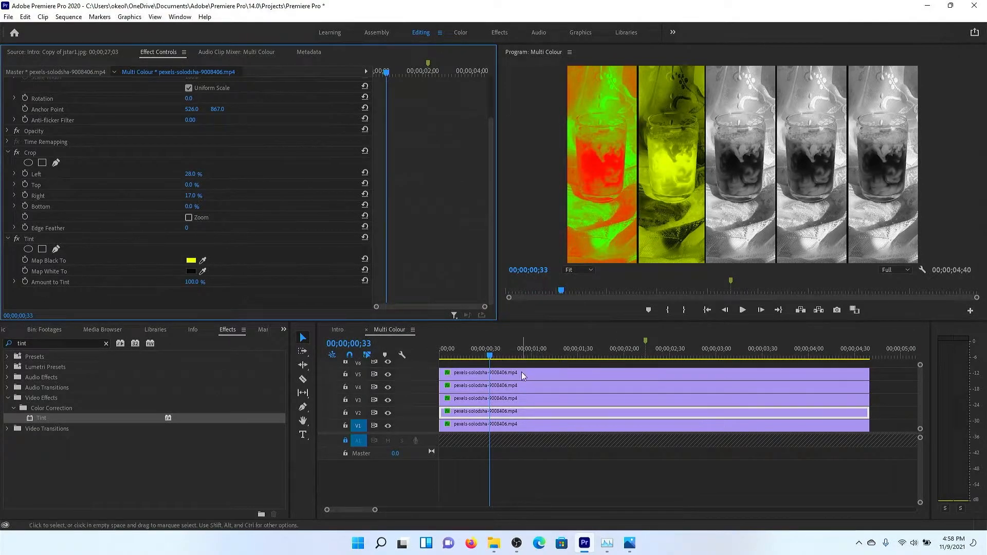
Step: Review the V3 clip's Tint Map Black To colour and accept it as black (000000)
click(503, 400)
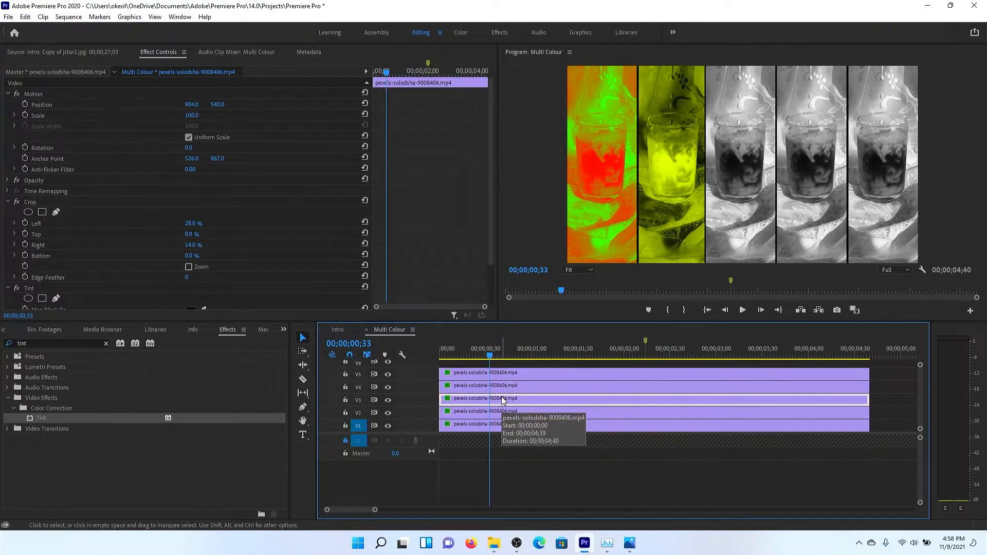
scroll(325, 257, down, 3)
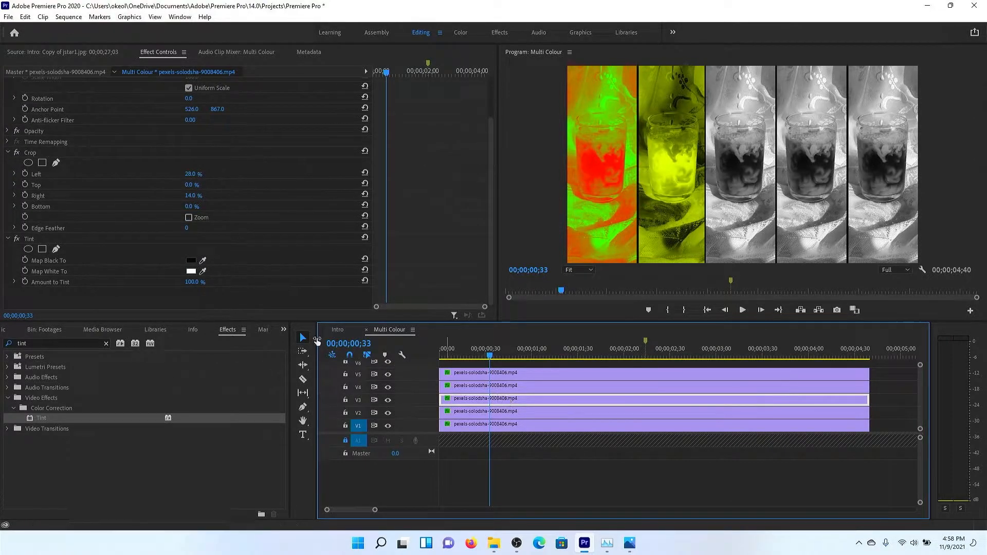
click(191, 261)
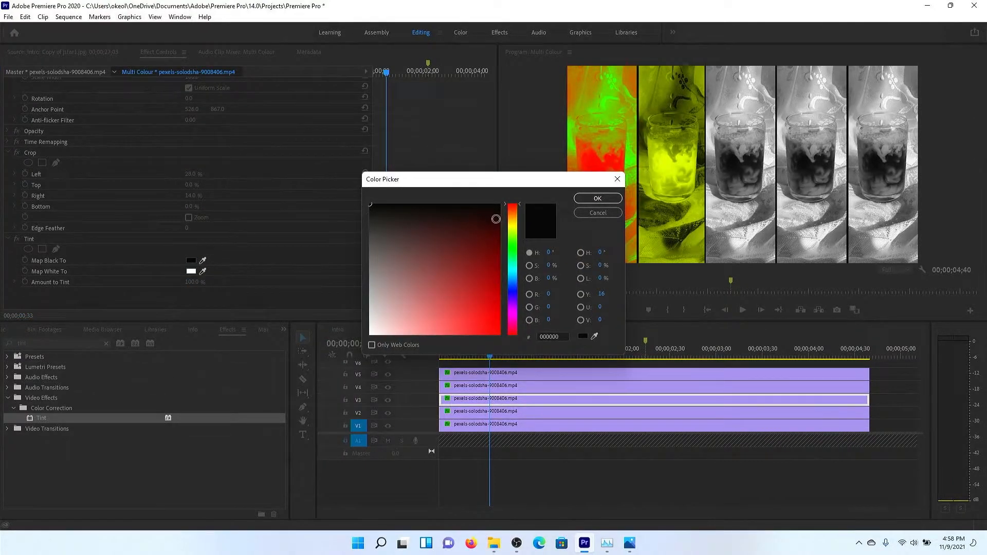
click(606, 201)
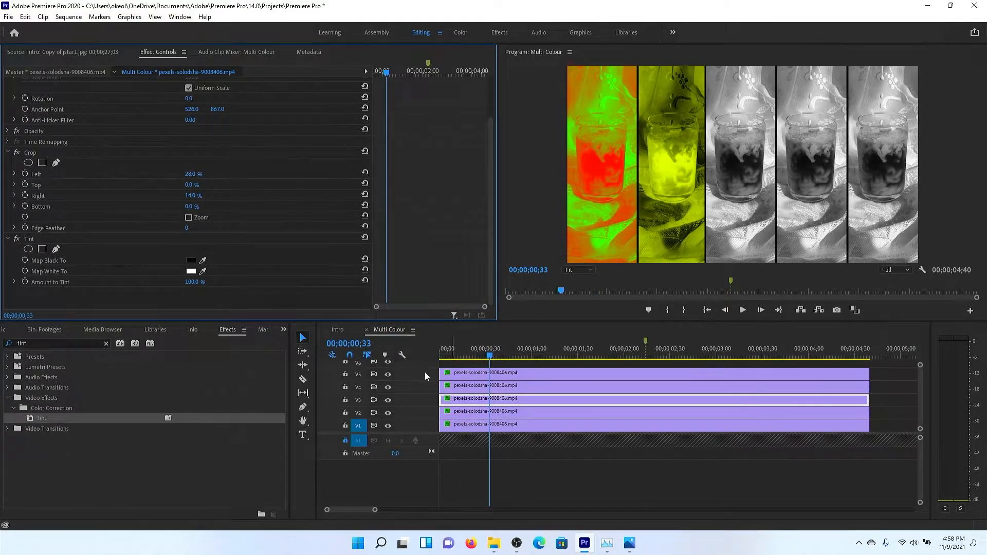
Step: Set the V4 clip's Tint Map Black To colour to blue (2400FF)
click(488, 388)
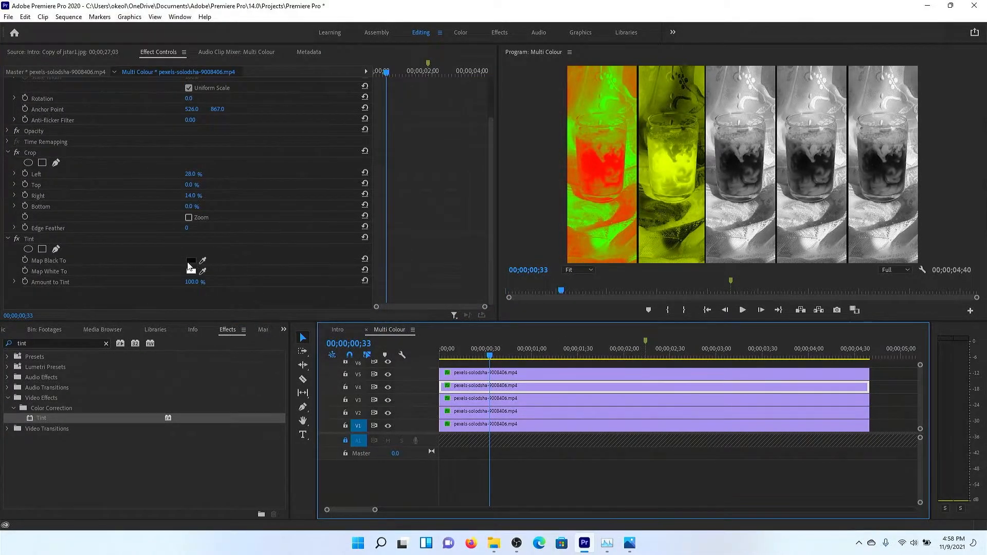
click(192, 261)
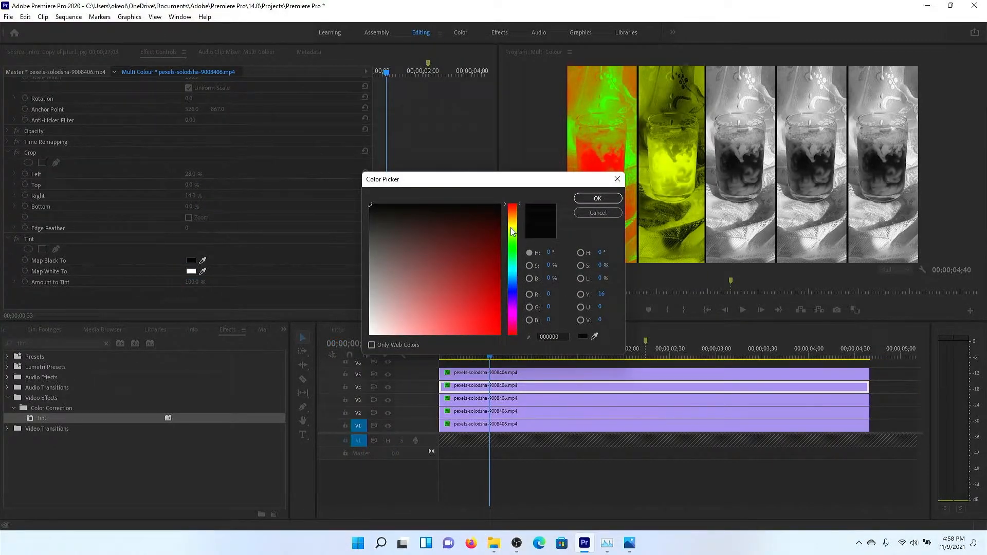
drag(510, 228, 514, 295)
drag(437, 218, 522, 416)
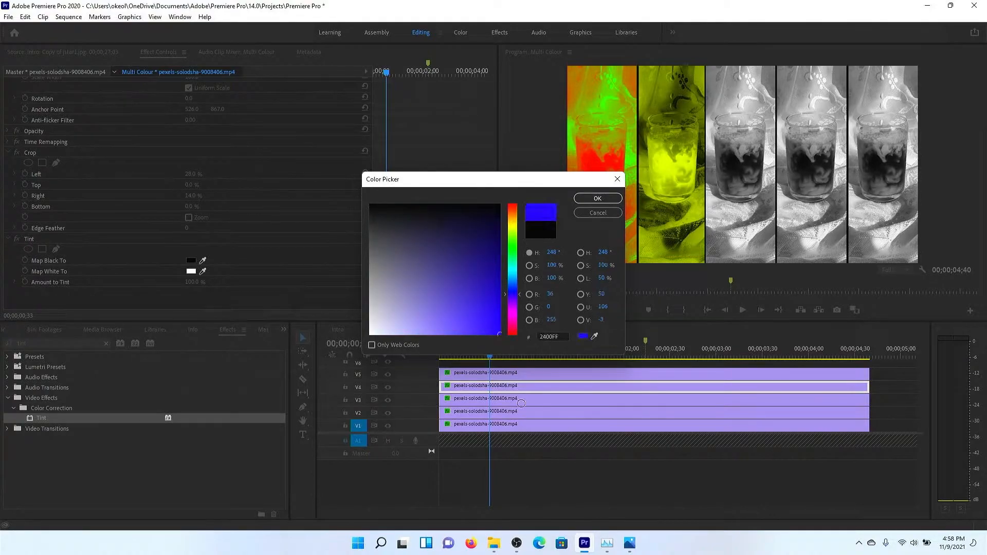
click(595, 198)
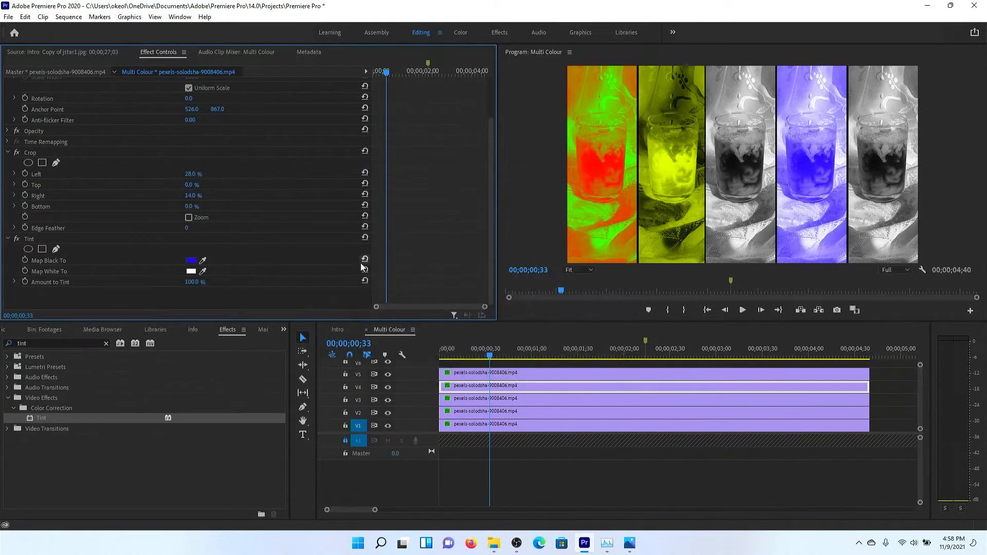
Step: Set the V4 clip's Tint Map White To colour to lime green (A2FF00)
click(191, 271)
drag(509, 225, 526, 337)
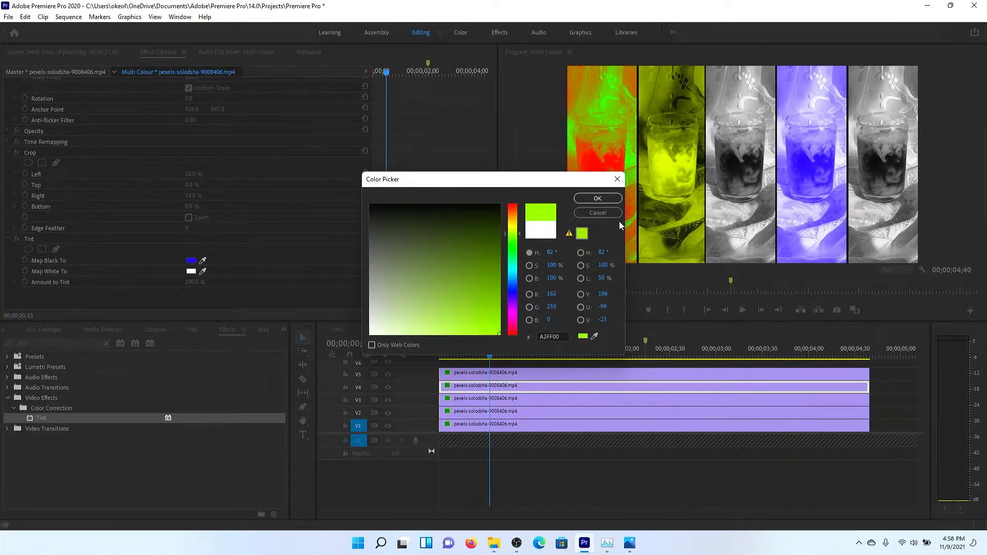
click(598, 198)
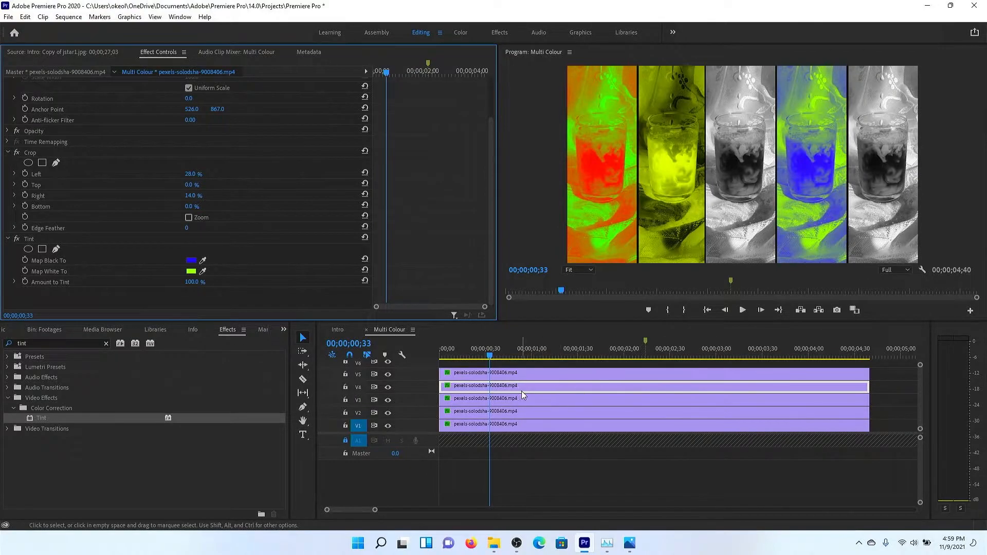
Step: Set the V5 clip's Tint Map Black To colour to turquoise (00FFB4)
click(522, 372)
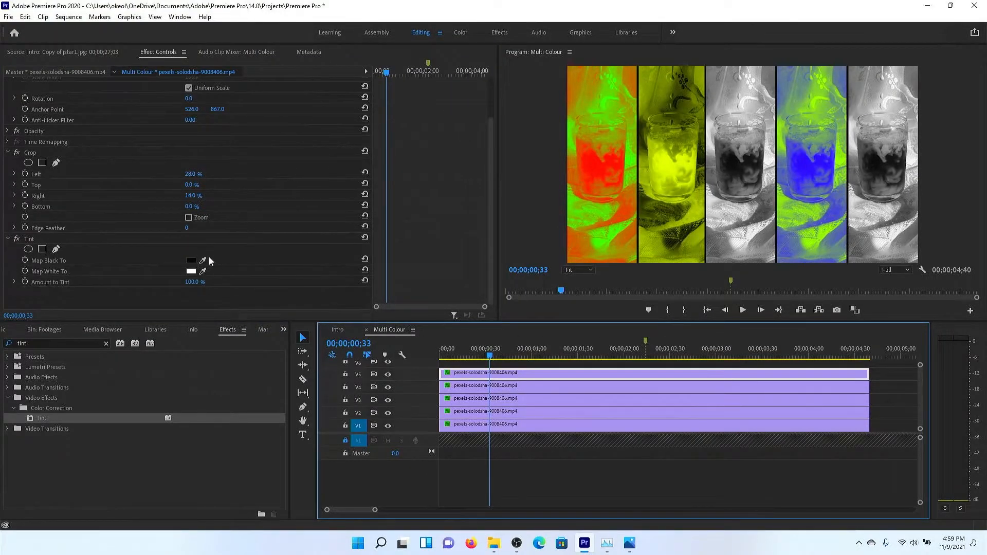
click(190, 261)
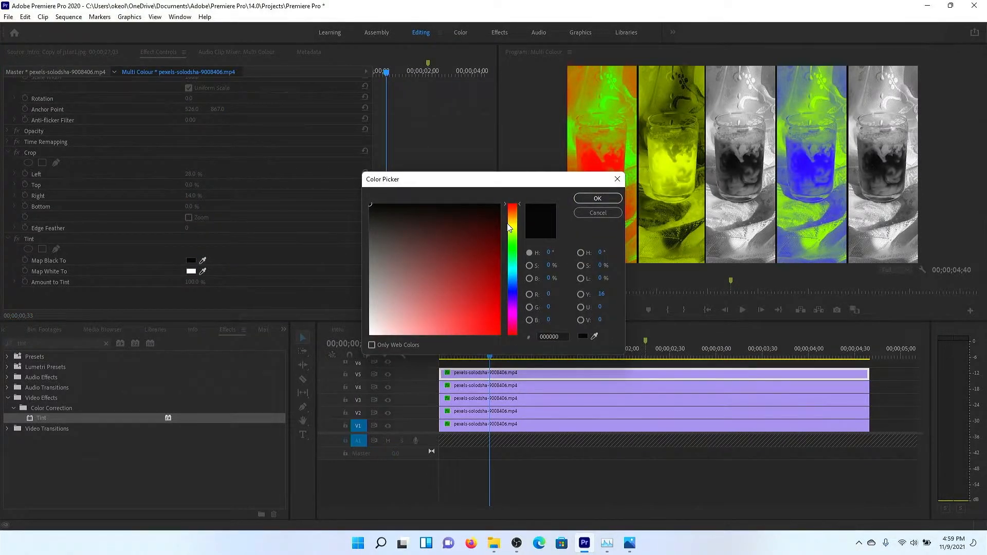
drag(509, 228, 519, 267)
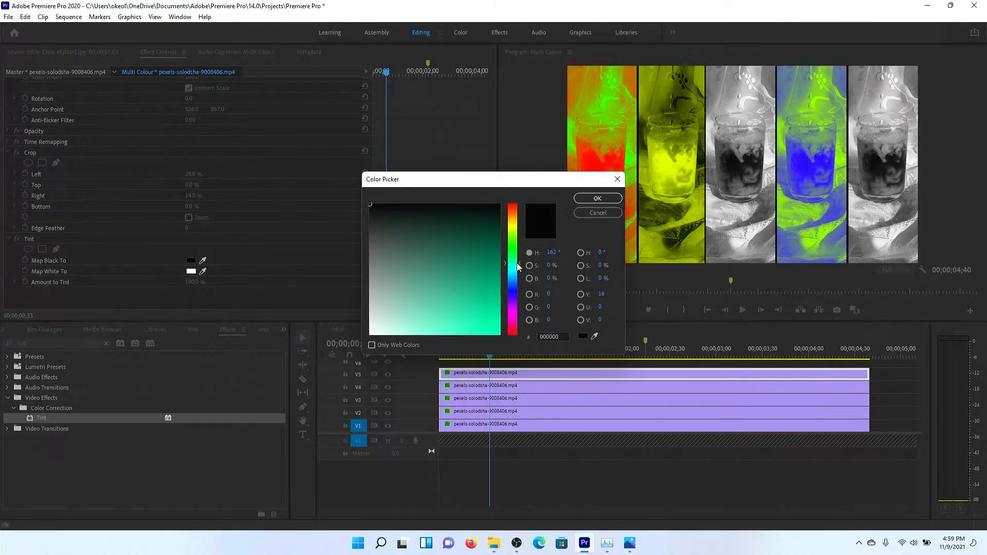
drag(432, 227, 553, 378)
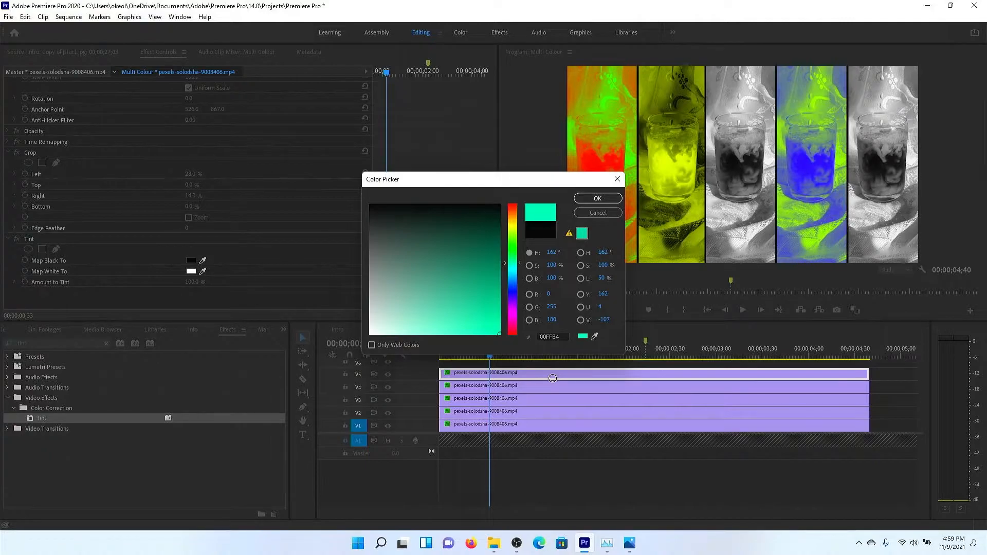
click(597, 200)
Step: Set the V5 clip's Tint Map White To colour to green (00FF3C)
click(192, 272)
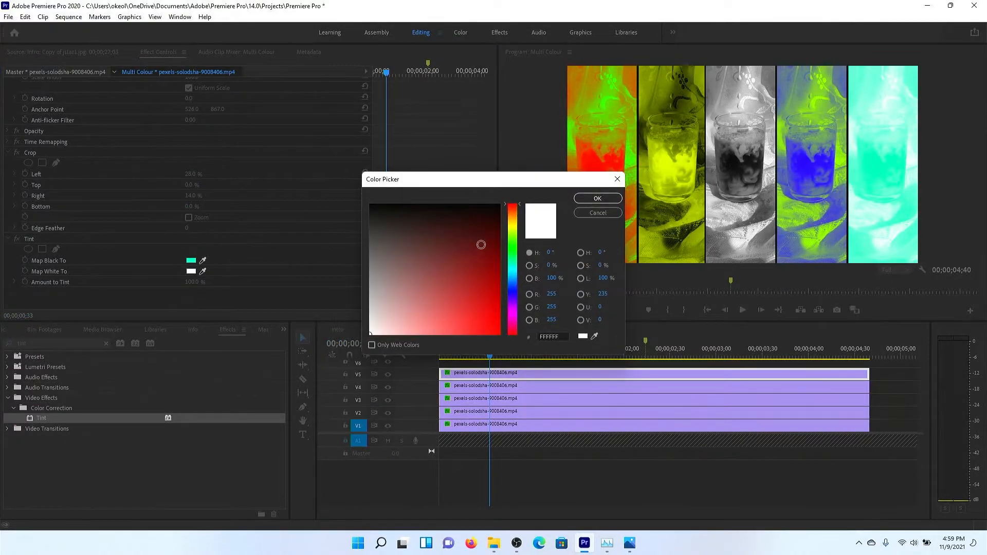
drag(514, 216, 514, 253)
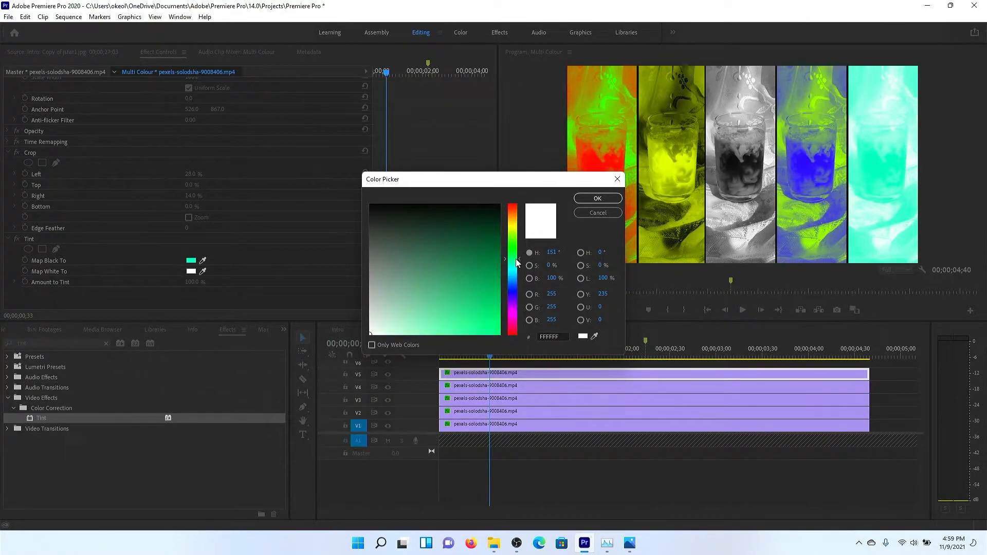
click(490, 285)
drag(497, 296, 502, 335)
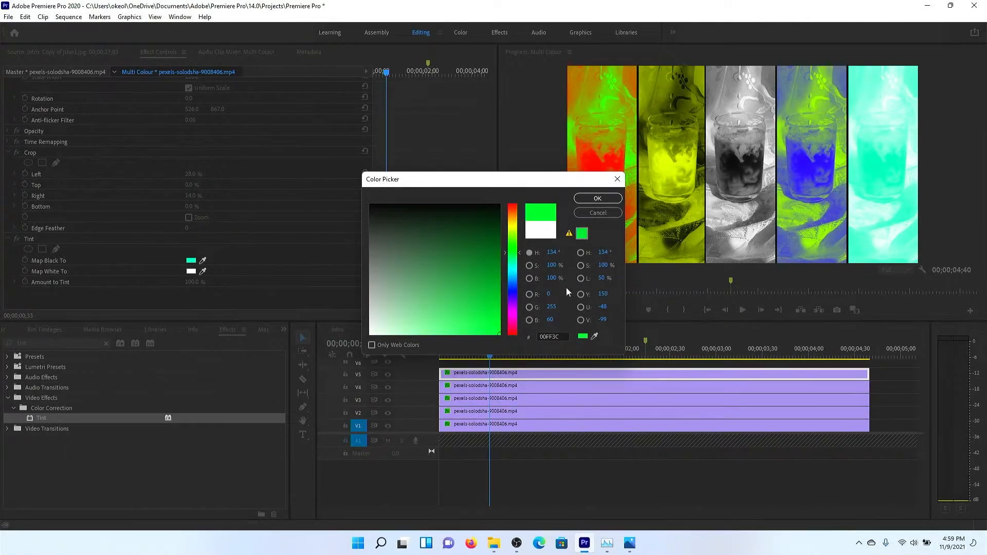
click(599, 198)
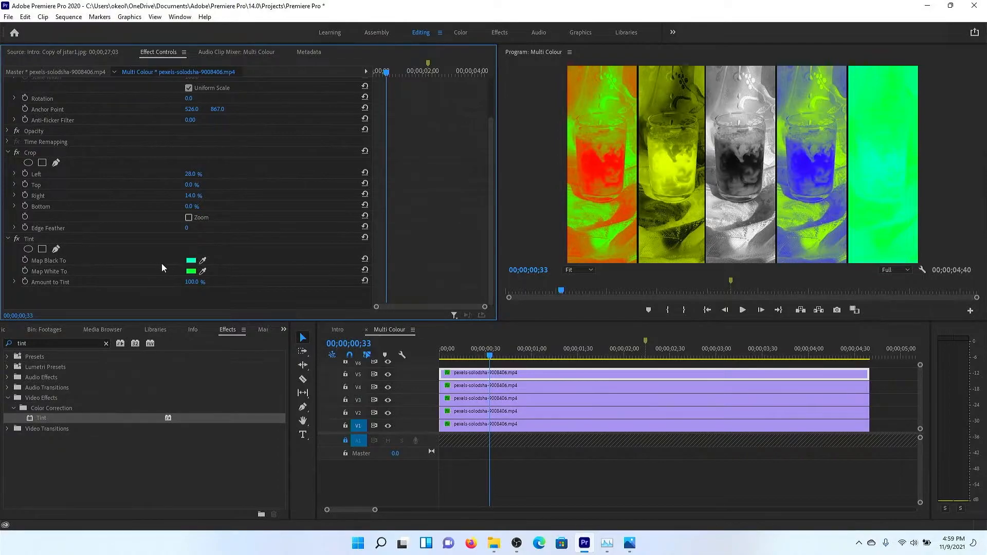
Step: Change the V5 clip's Tint Map Black To colour to a fully saturated blue
click(191, 261)
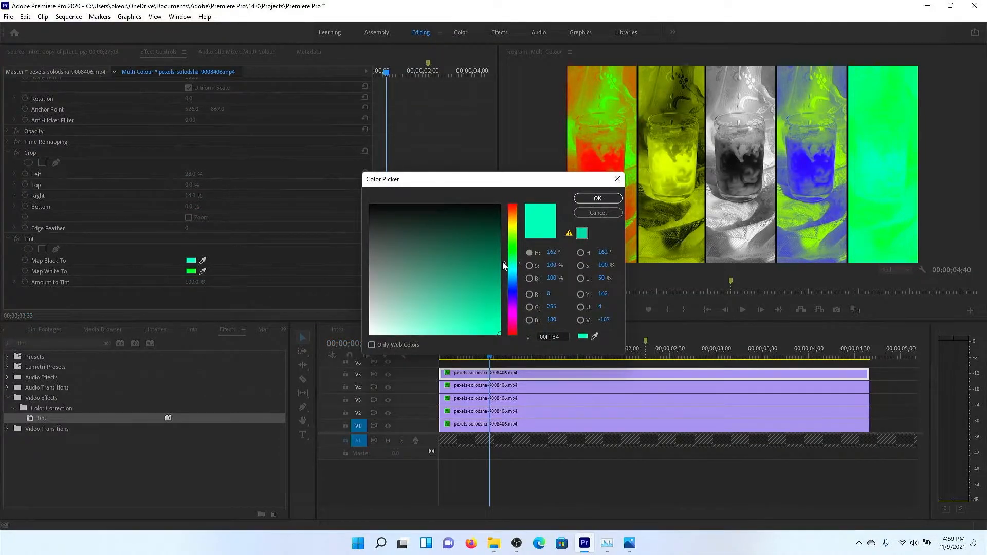
drag(512, 263, 512, 293)
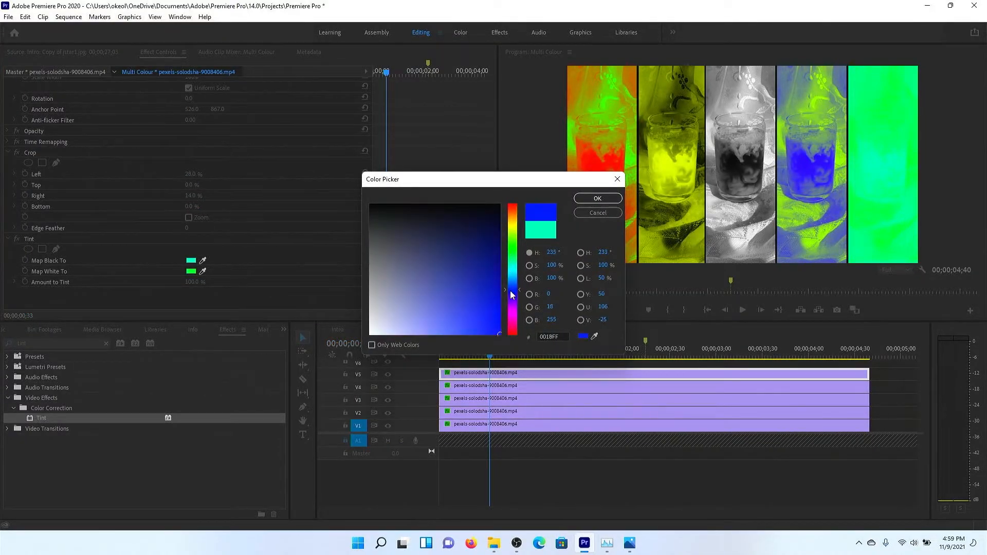
click(589, 199)
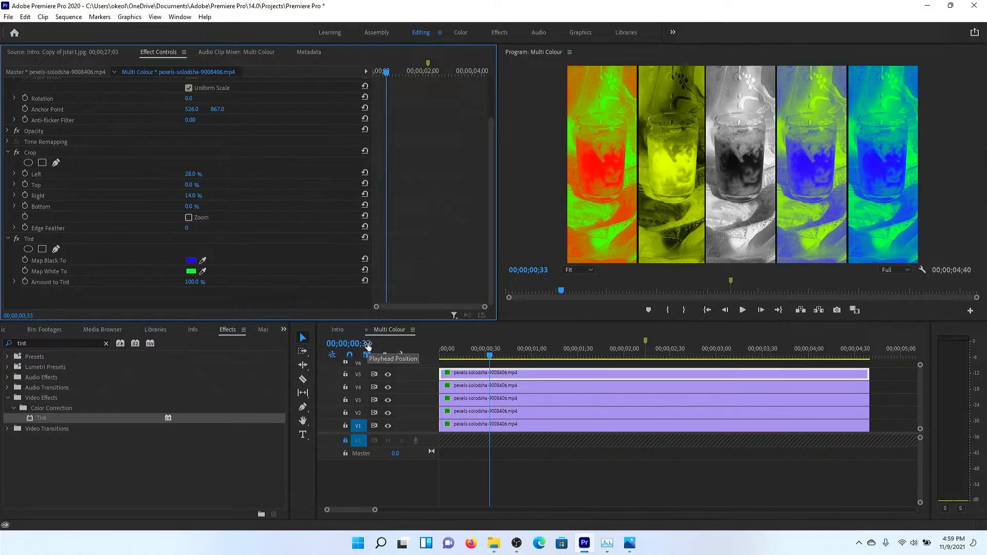
Step: Play the Multi Colour section in the Intro sequence, then scrub through the nested sequence and return to its start
click(341, 332)
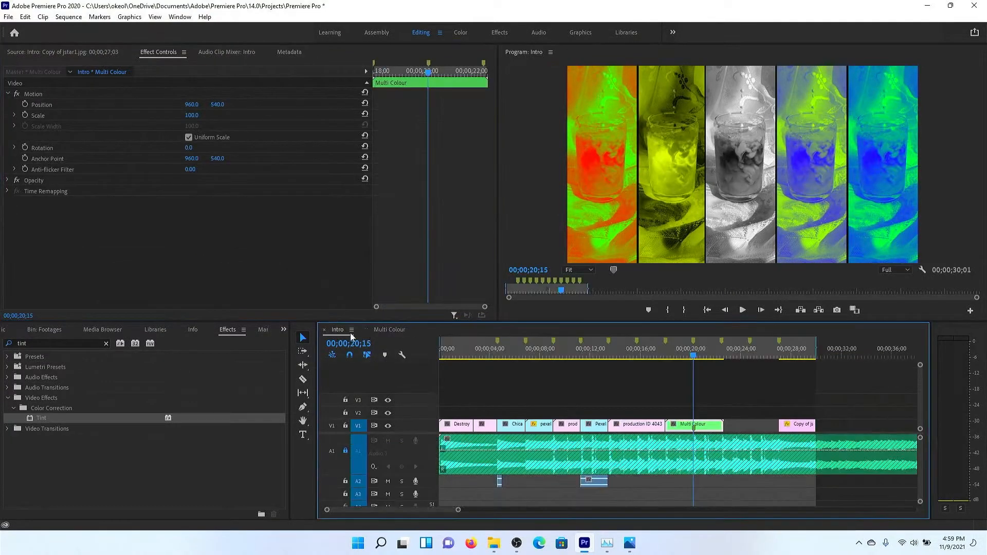
click(663, 360)
key(space)
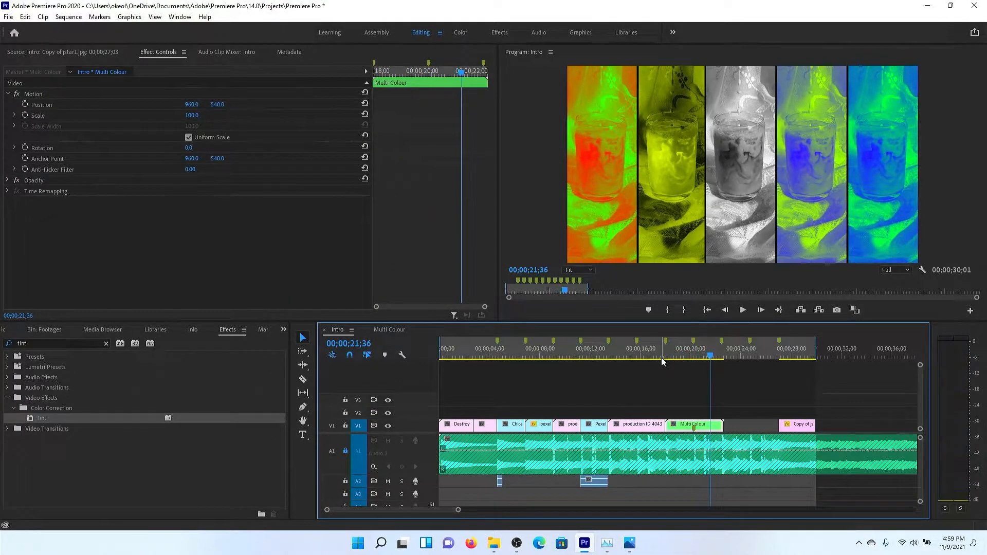
click(389, 329)
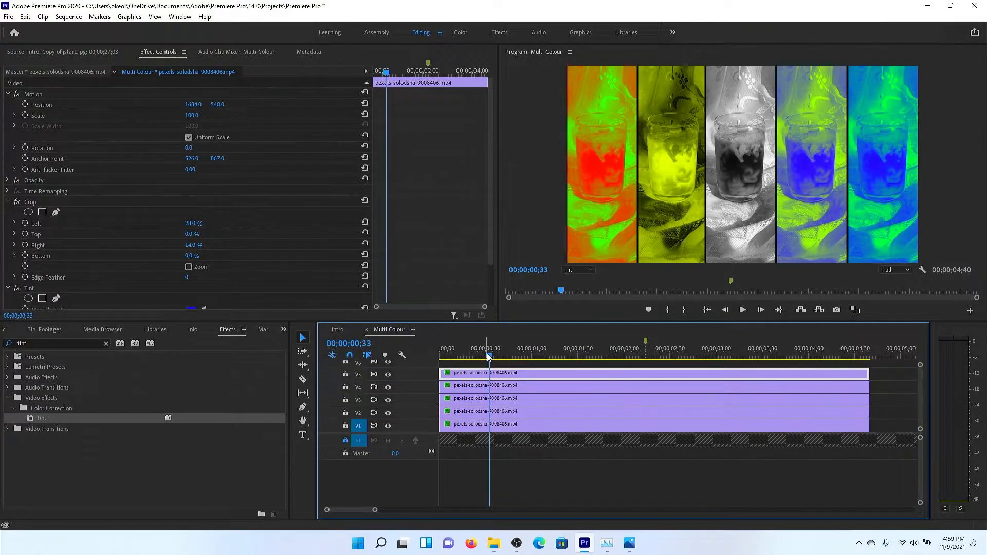
drag(489, 359, 833, 345)
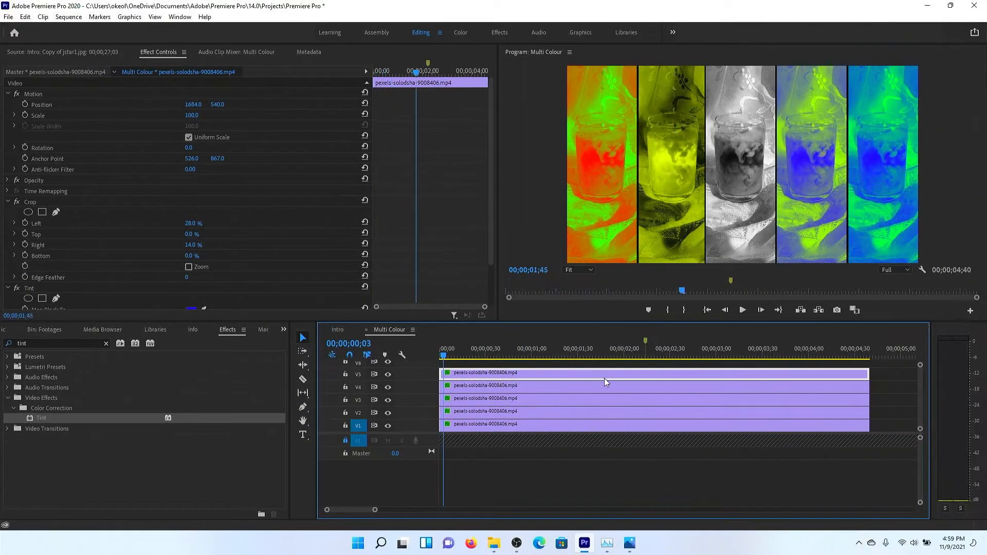
key(Home)
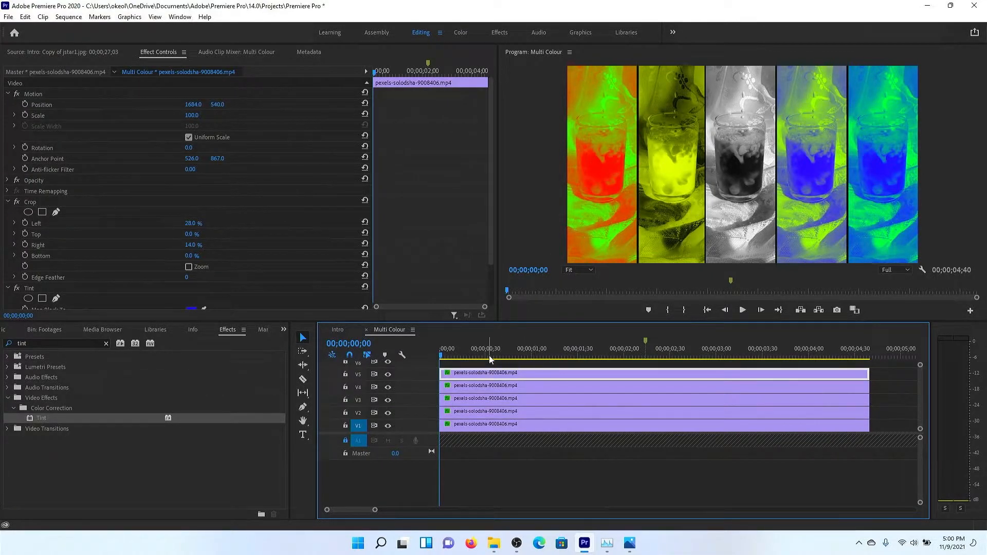
Step: Check the V4, V3 and V2 strips' settings and scrub the Multi Colour sequence around its marker at 00;00;02;14
click(474, 387)
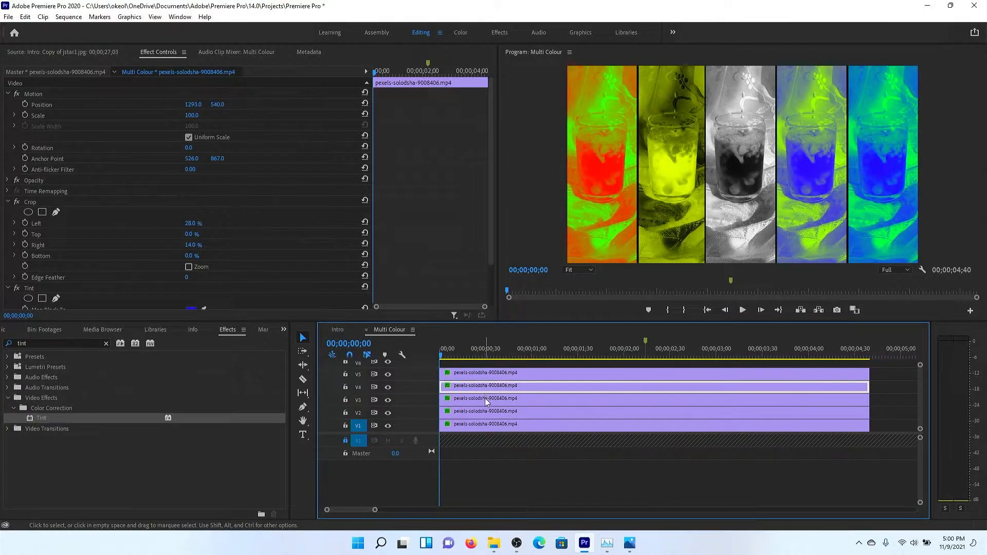
click(486, 399)
click(491, 414)
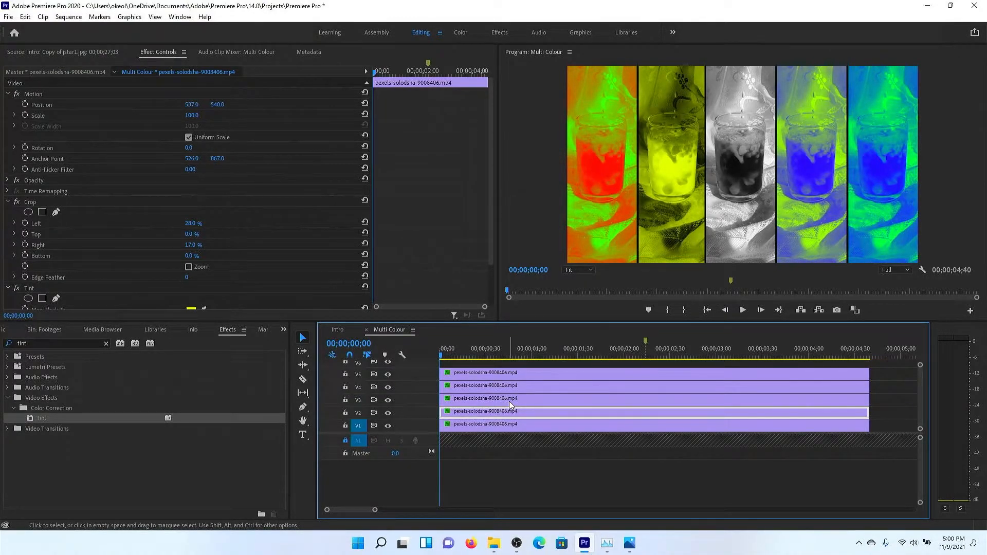
click(471, 544)
mouse_move(447, 354)
mouse_down()
mouse_move(657, 355)
mouse_move(418, 376)
mouse_move(454, 356)
mouse_move(565, 355)
mouse_up()
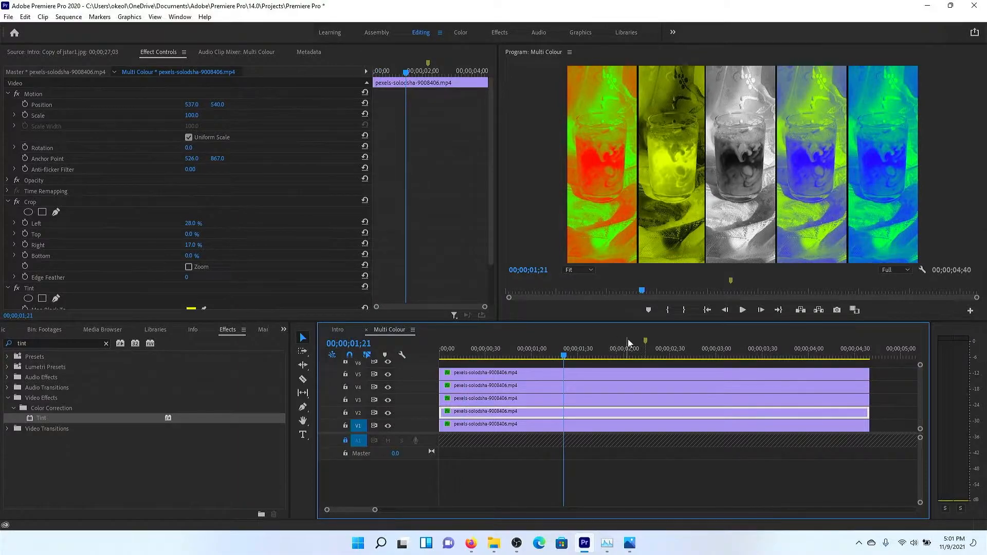
click(645, 343)
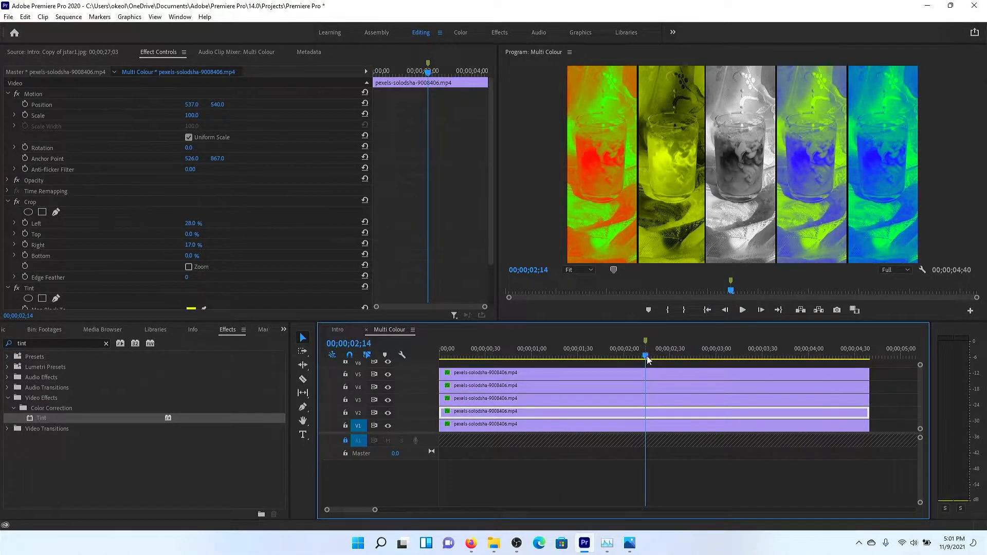
mouse_move(646, 356)
mouse_down()
mouse_move(464, 366)
mouse_move(444, 357)
mouse_move(610, 356)
mouse_move(427, 357)
mouse_move(440, 357)
mouse_up()
key(space)
Step: Replay the Multi Colour clip in the Intro sequence from its start to the music marker in its middle
click(337, 330)
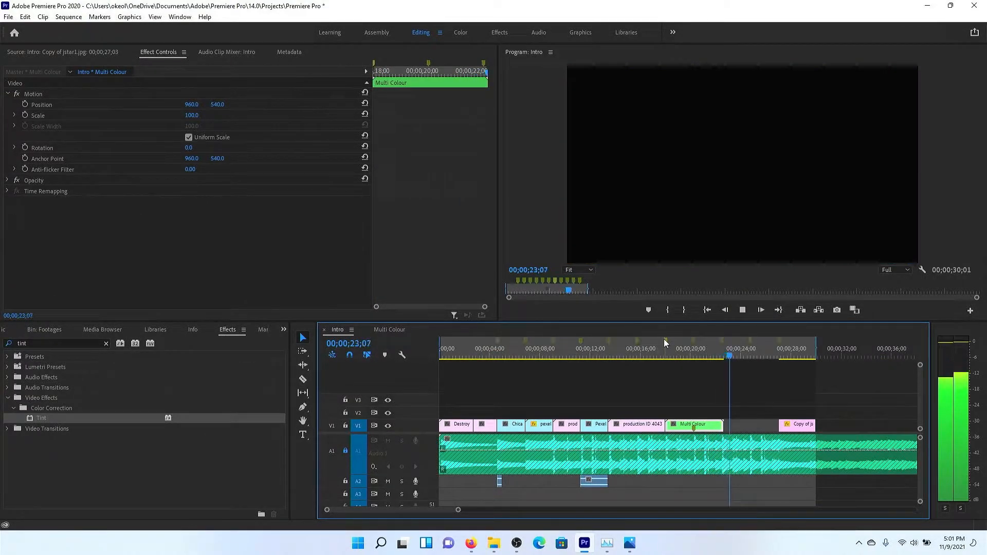
key(space)
click(669, 339)
key(space)
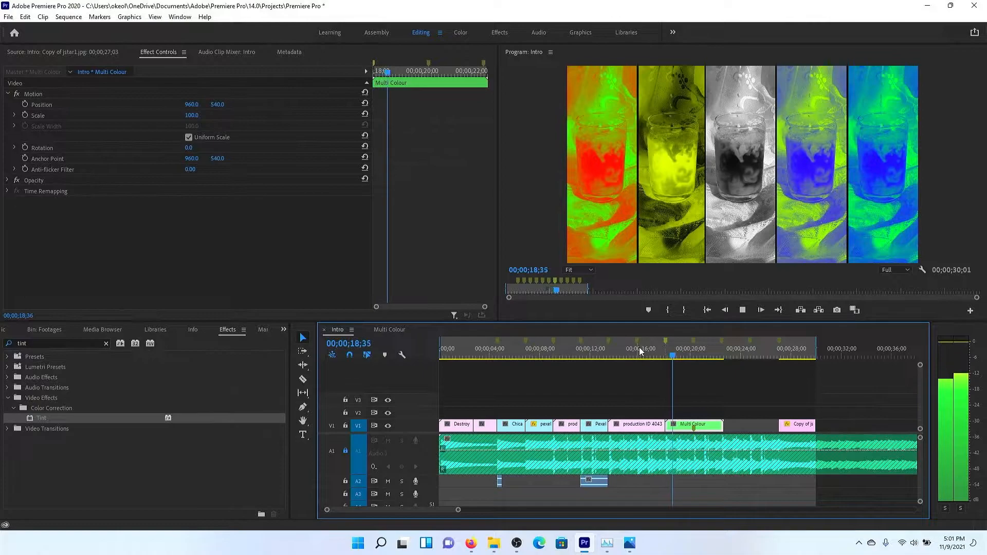
key(space)
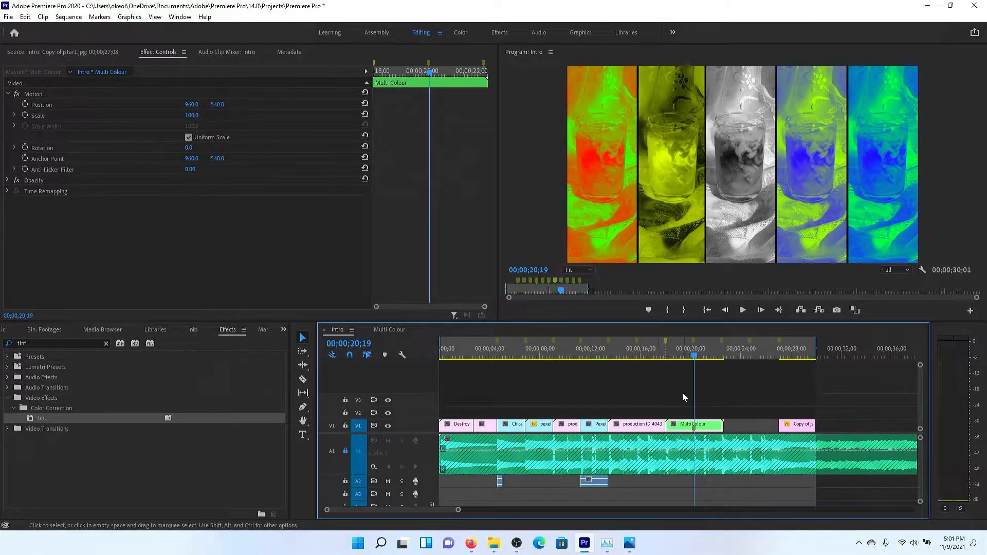
click(694, 356)
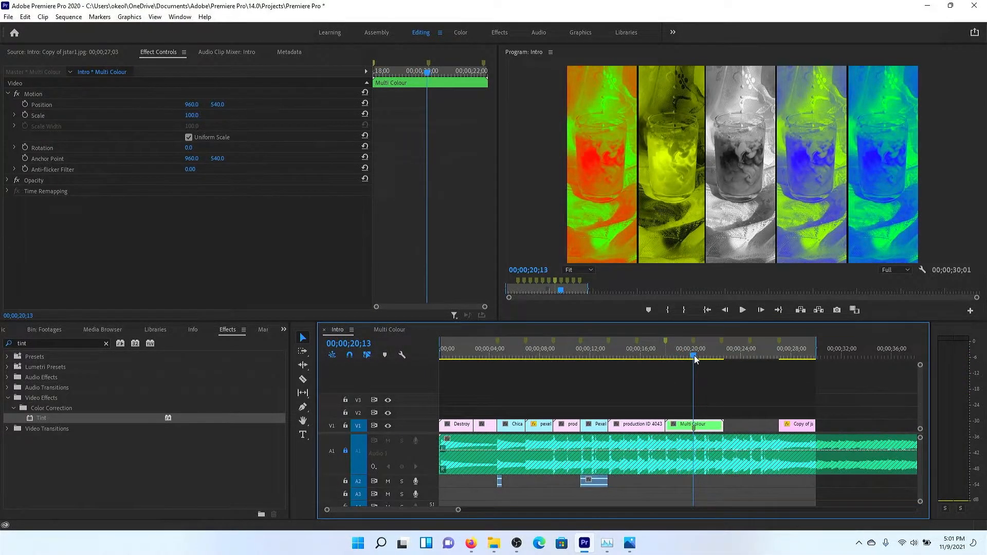
Step: In the nested Multi Colour sequence, add Tint Map Black To and Map White To keyframes to the V1 clip at 00;00;00;00
double_click(693, 426)
click(646, 339)
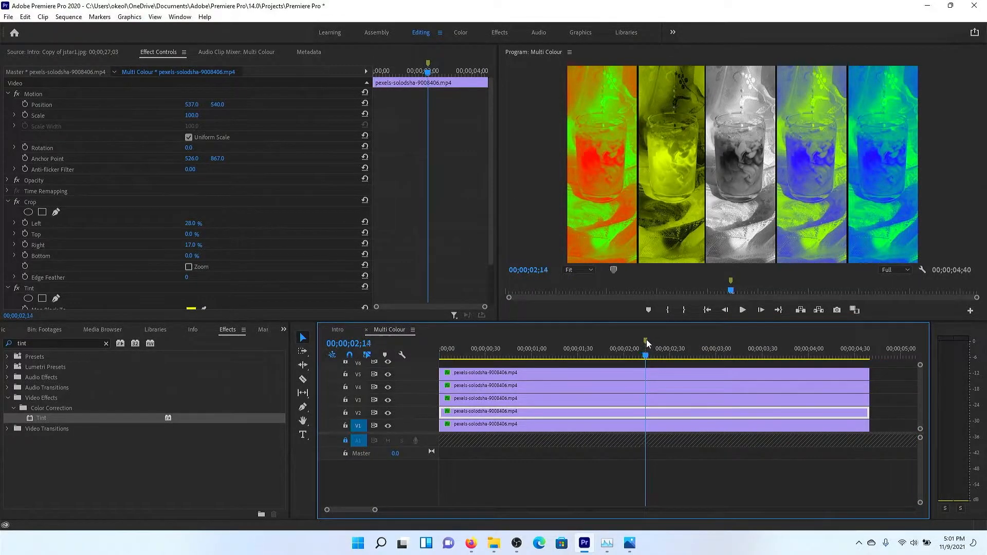
click(652, 374)
click(656, 422)
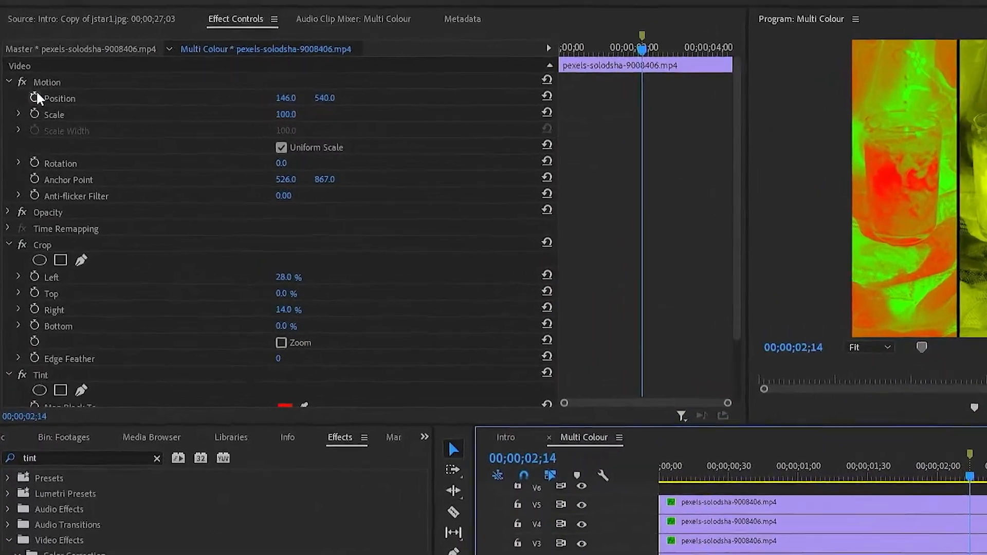
scroll(66, 438, down, 5)
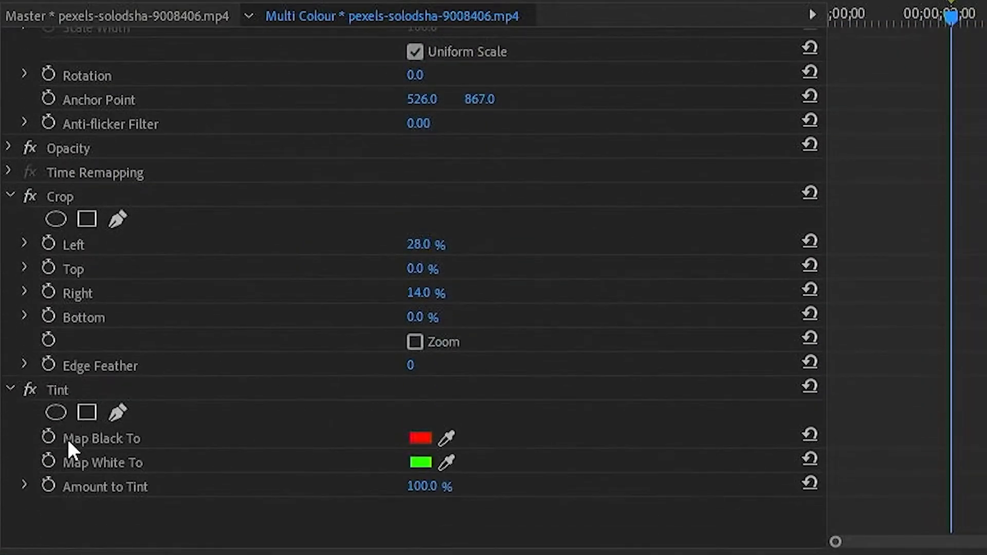
scroll(68, 436, up, 5)
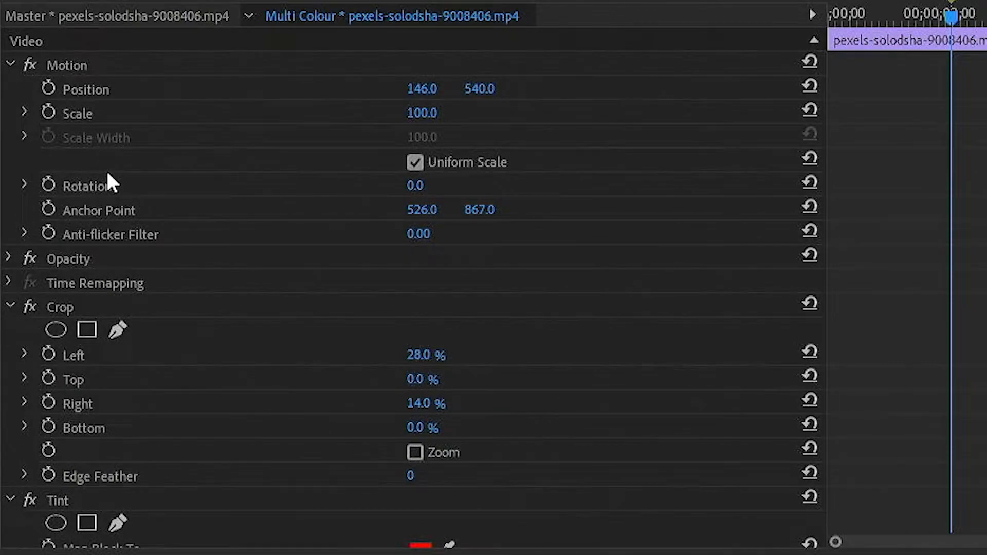
scroll(147, 331, down, 3)
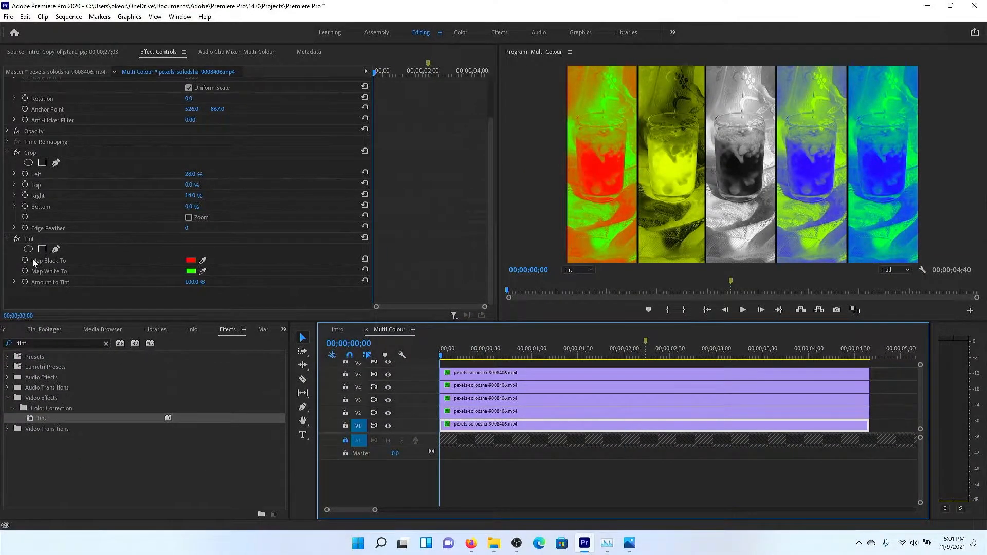
click(25, 260)
click(25, 271)
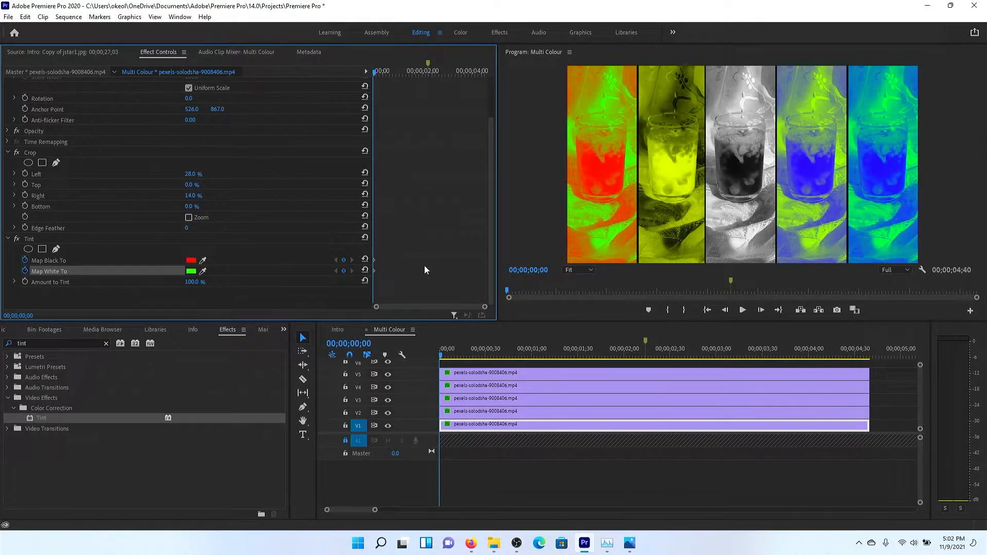
Step: At the marker at 00;00;02;14, keyframe the V1 clip's Tint Map Black To colour as green (00FF12)
click(646, 342)
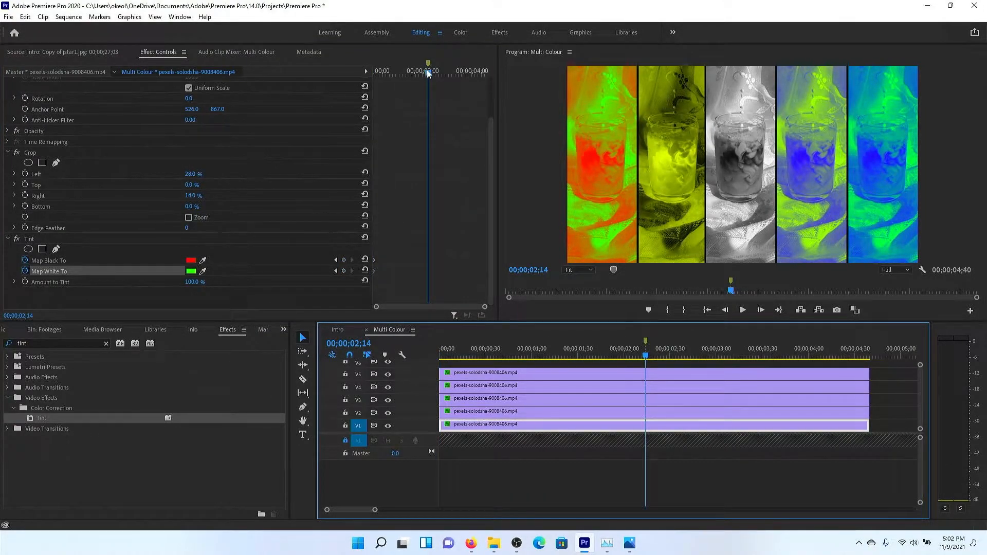
mouse_move(427, 72)
mouse_down()
mouse_move(368, 80)
mouse_move(429, 65)
mouse_up()
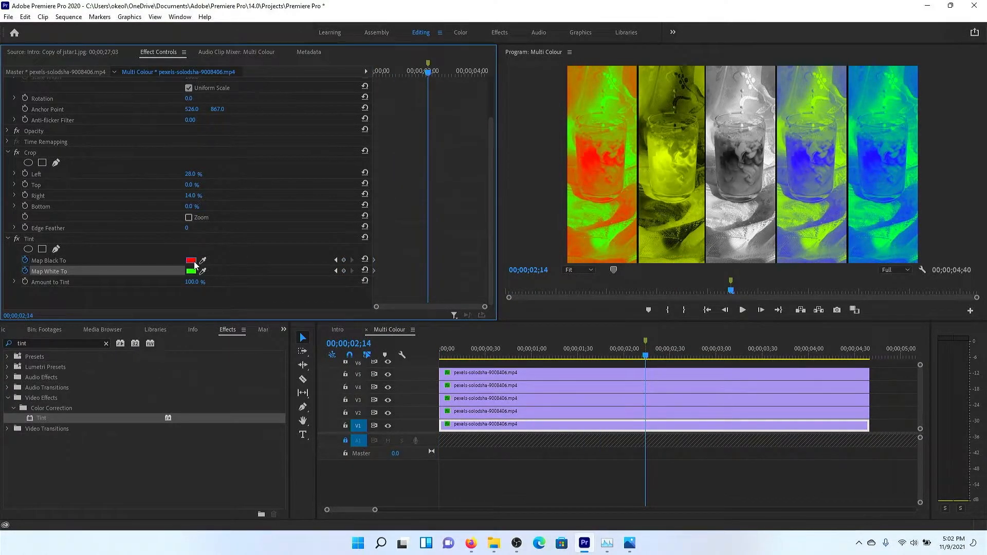
click(194, 261)
drag(513, 240, 515, 251)
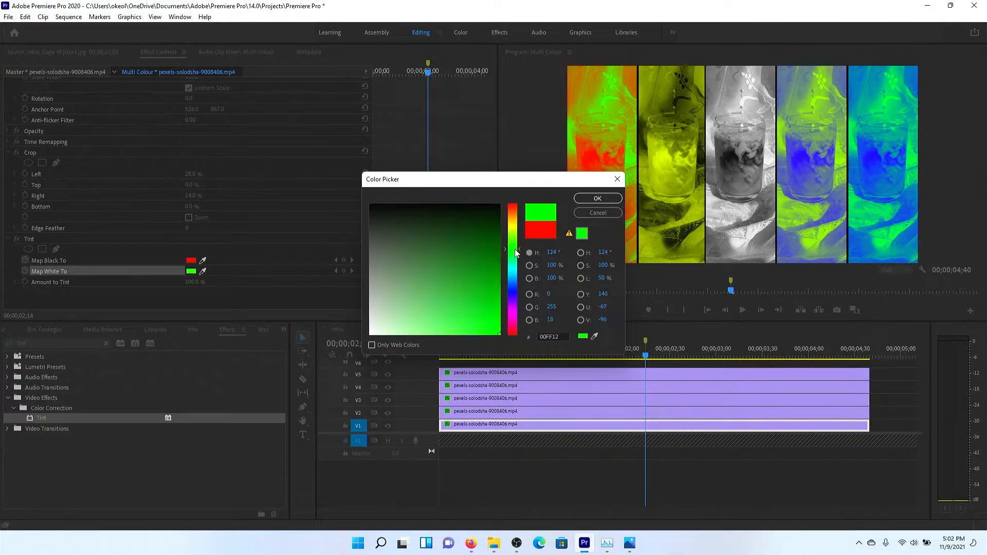
click(594, 200)
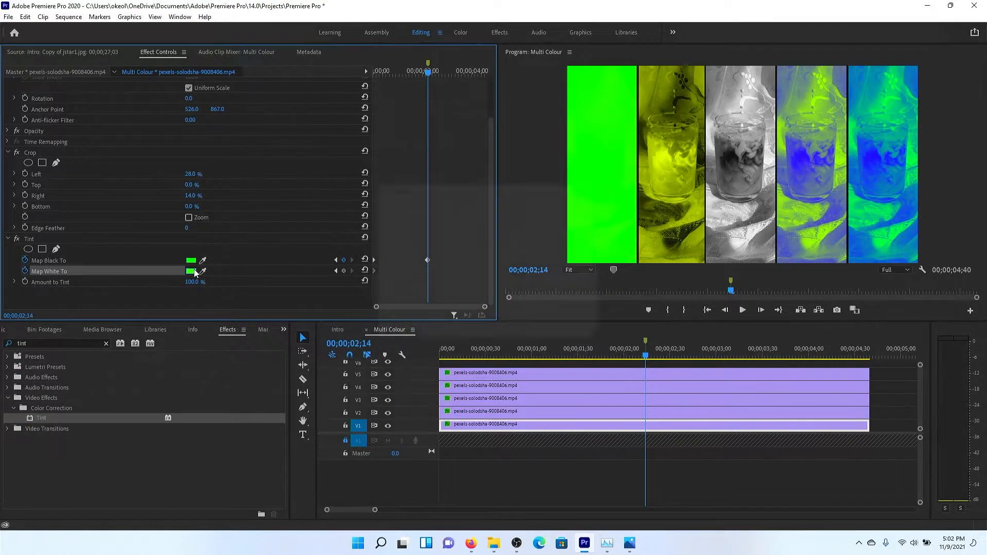
Step: Keyframe the V1 clip's Tint Map White To colour as red (FF0000) at the 00;00;02;14 marker
click(191, 271)
drag(519, 228, 518, 201)
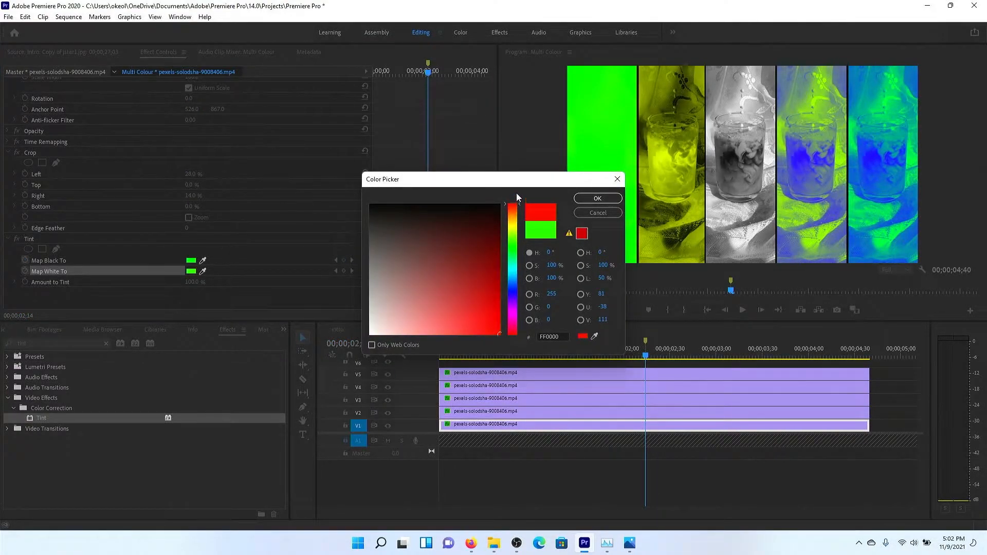
click(597, 198)
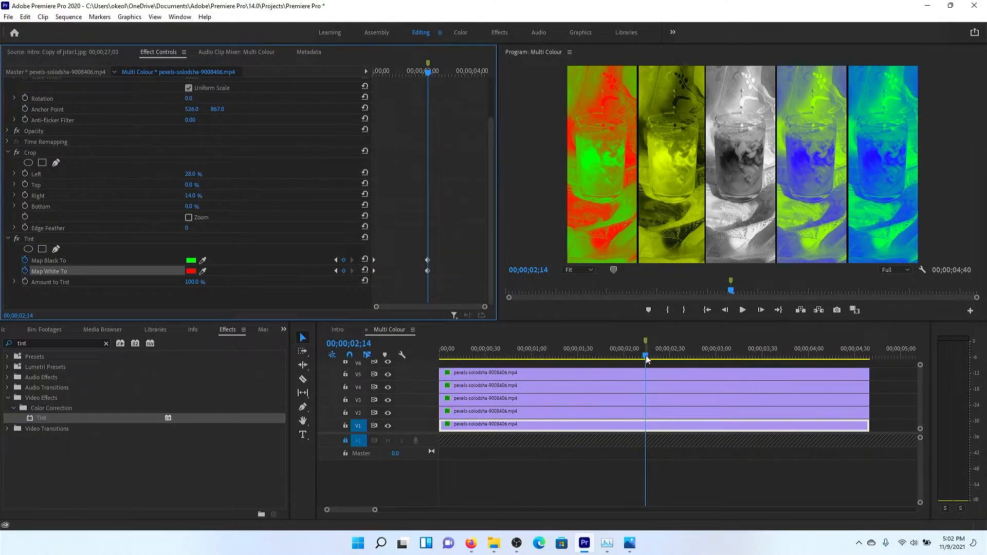
Step: Play and scrub the V1 strip's tint colour change from the start, then return to the marker at 00;00;02;14
drag(646, 356, 405, 353)
key(space)
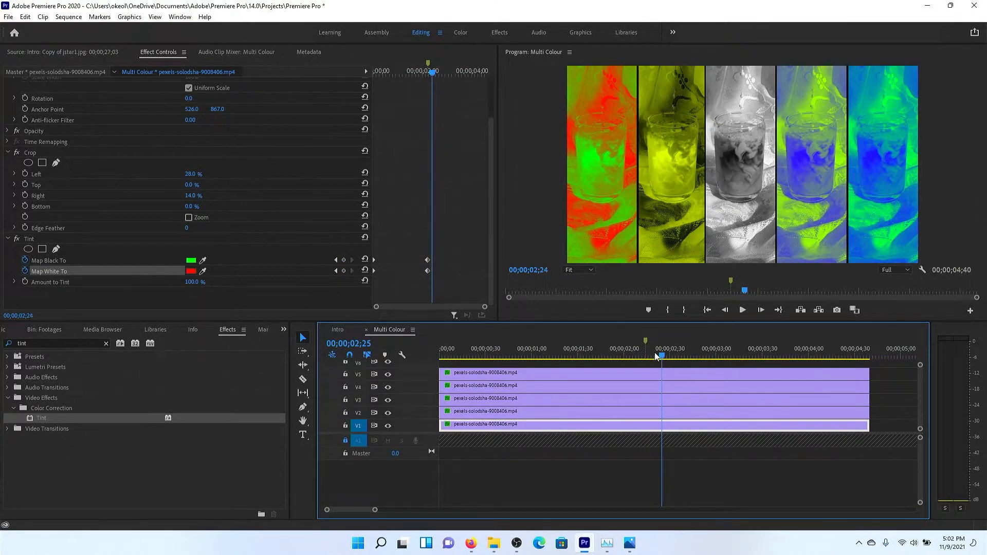
drag(658, 355, 478, 337)
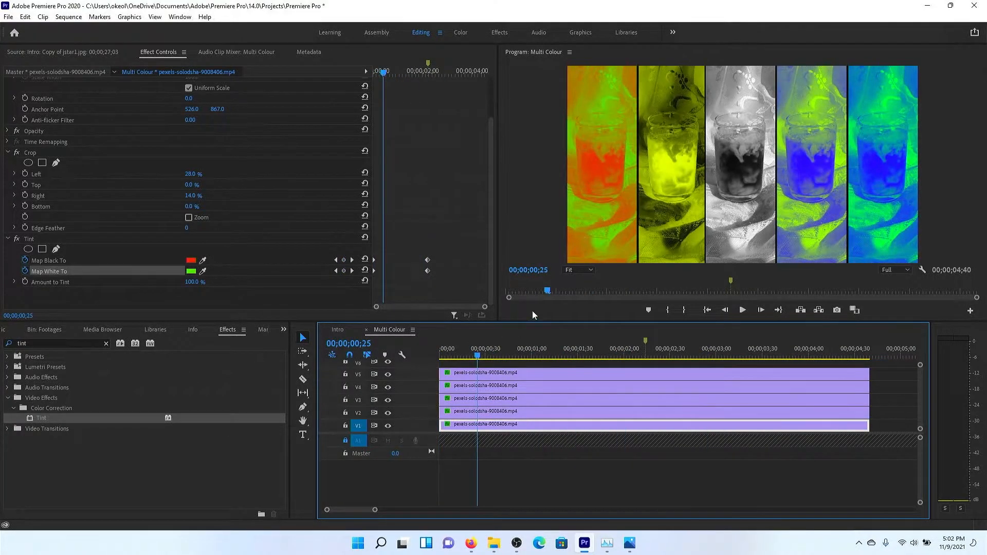
click(647, 350)
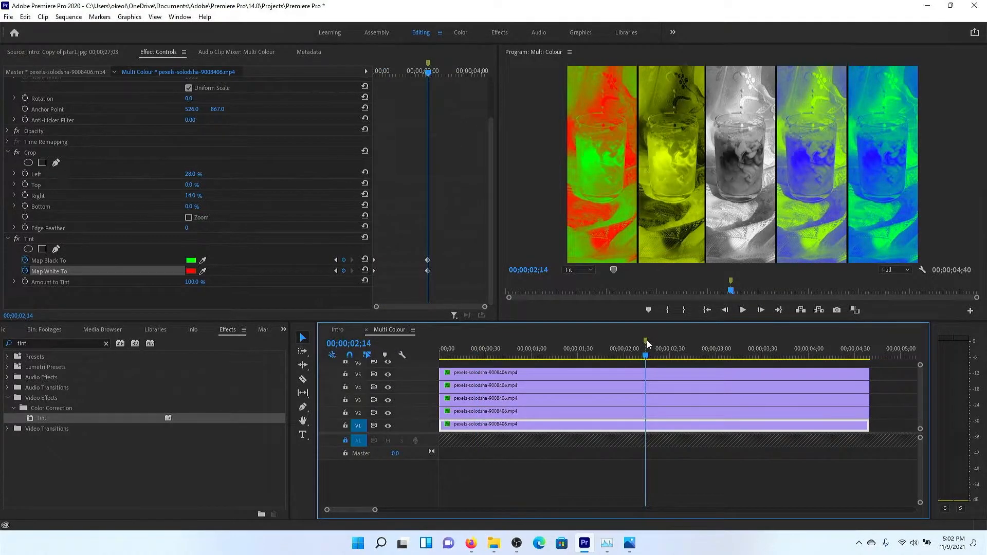
Step: Add a Position keyframe to the V1 clip at the 00;00;02;14 marker
scroll(85, 248, up, 2)
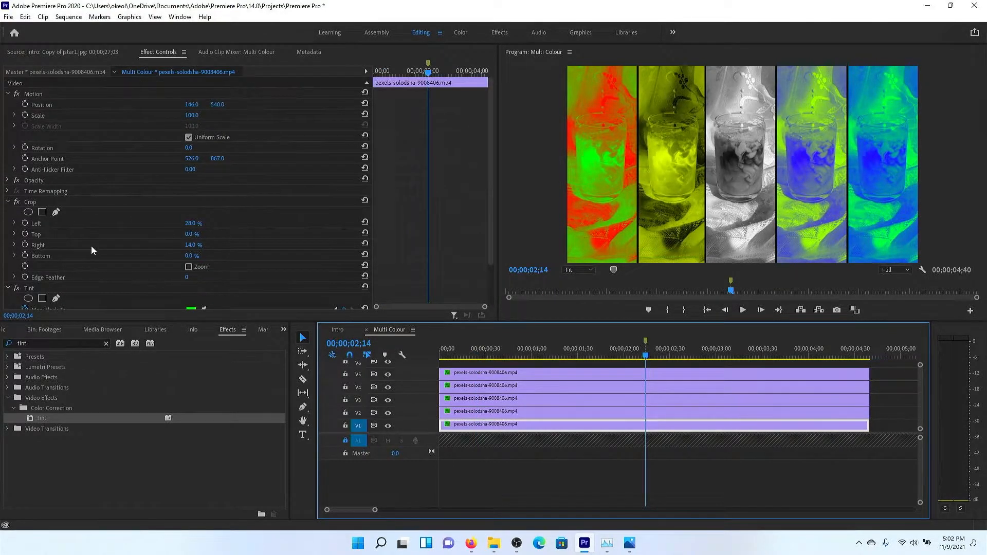
click(25, 104)
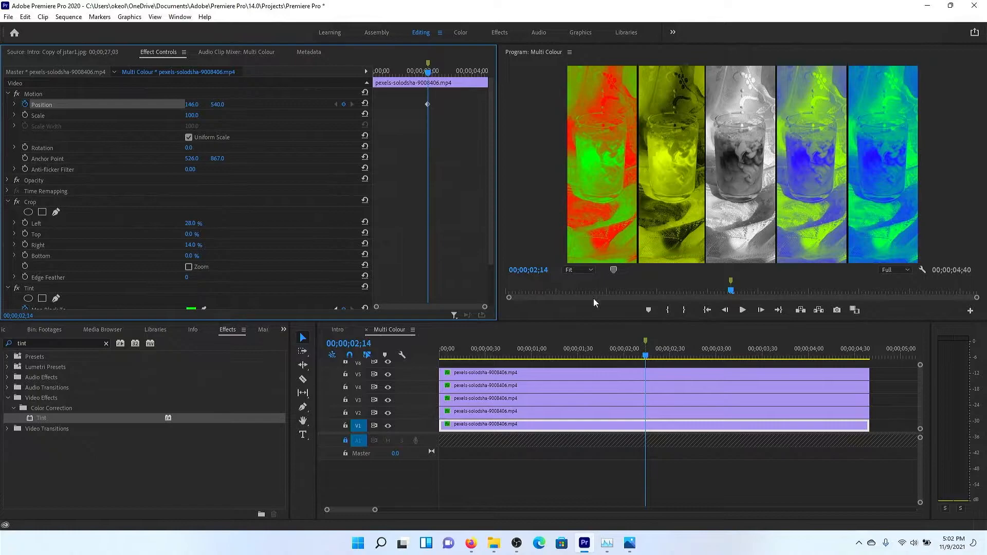
drag(647, 357, 417, 348)
Step: In the Intro sequence, check the last frames of the Multi Colour clip around the marker at 00;00;22;29
click(338, 330)
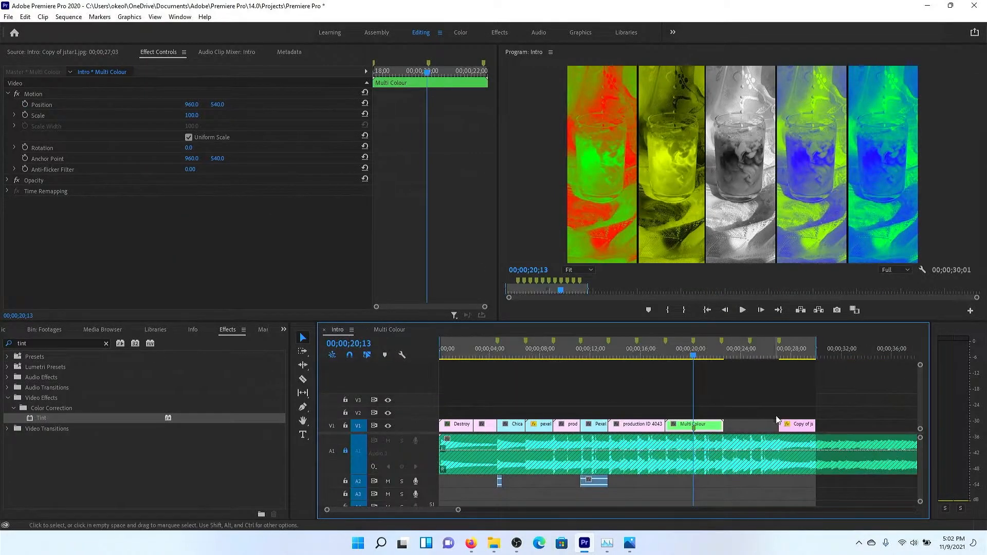
click(722, 346)
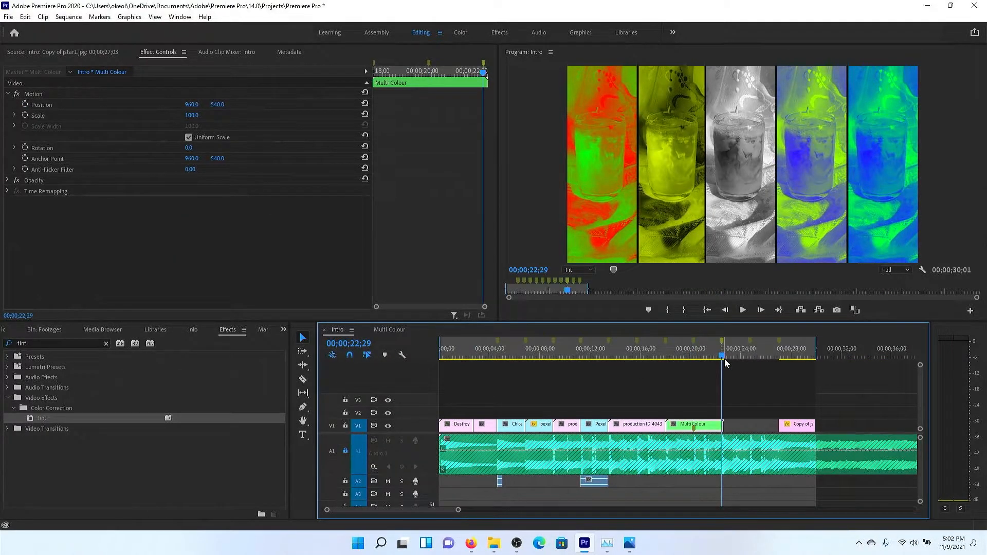
key(shift+Left)
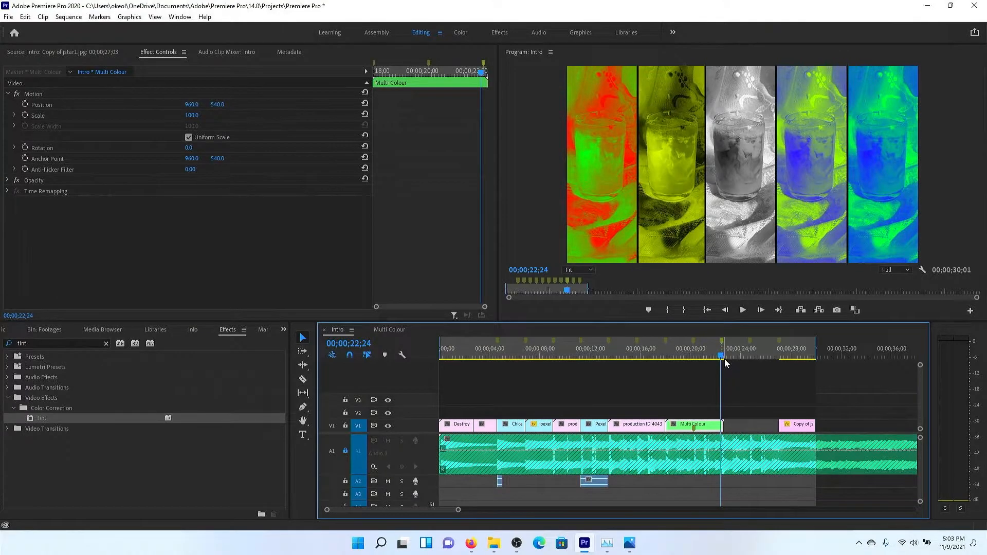
click(724, 359)
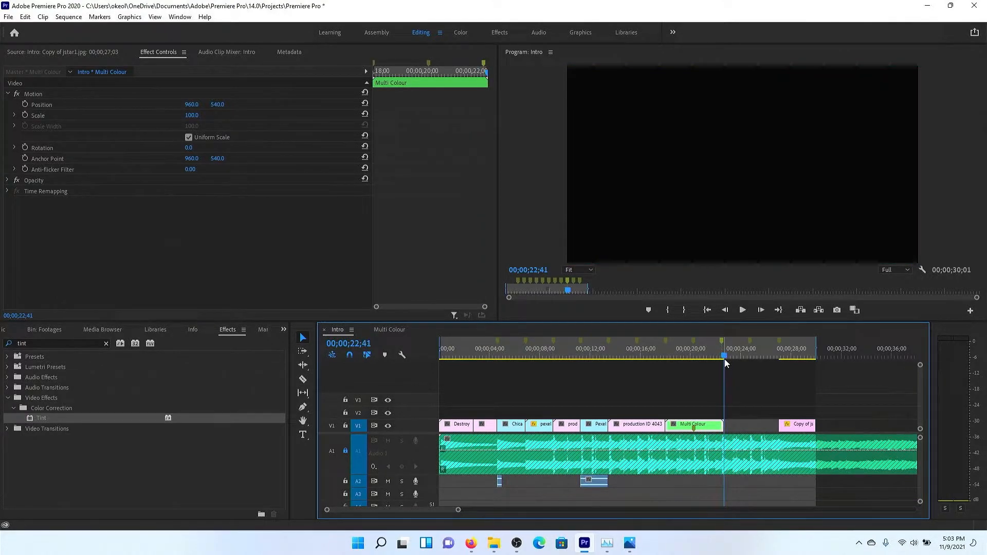
key(shift+Left)
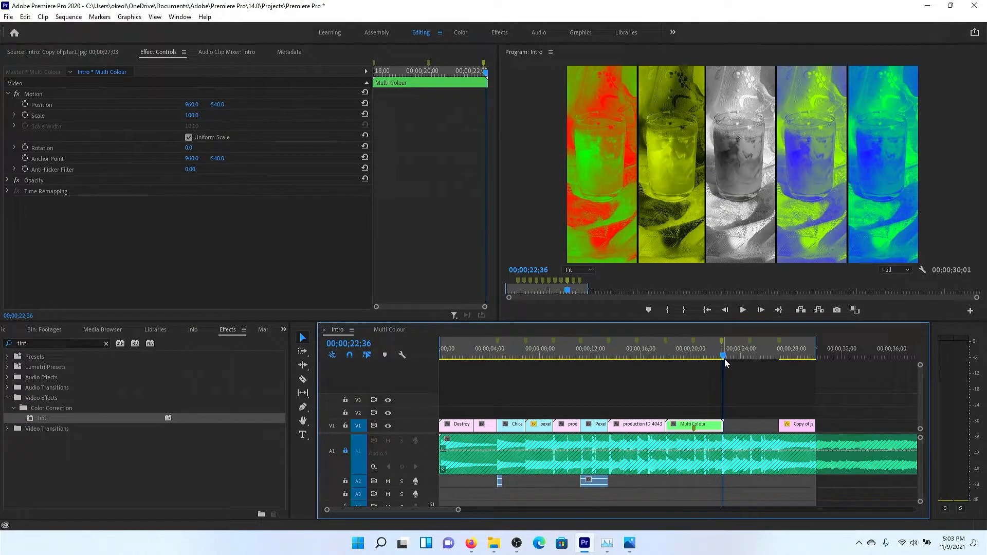
key(shift+Left)
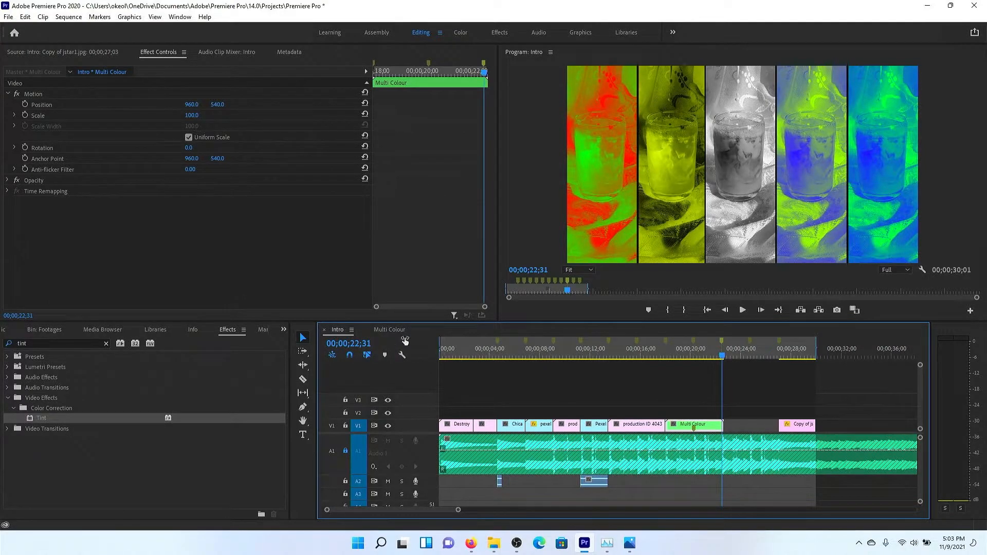
Step: In the nested Multi Colour sequence, try setting the V5 clip's horizontal Position to 960 at 00;00;04;15
double_click(716, 426)
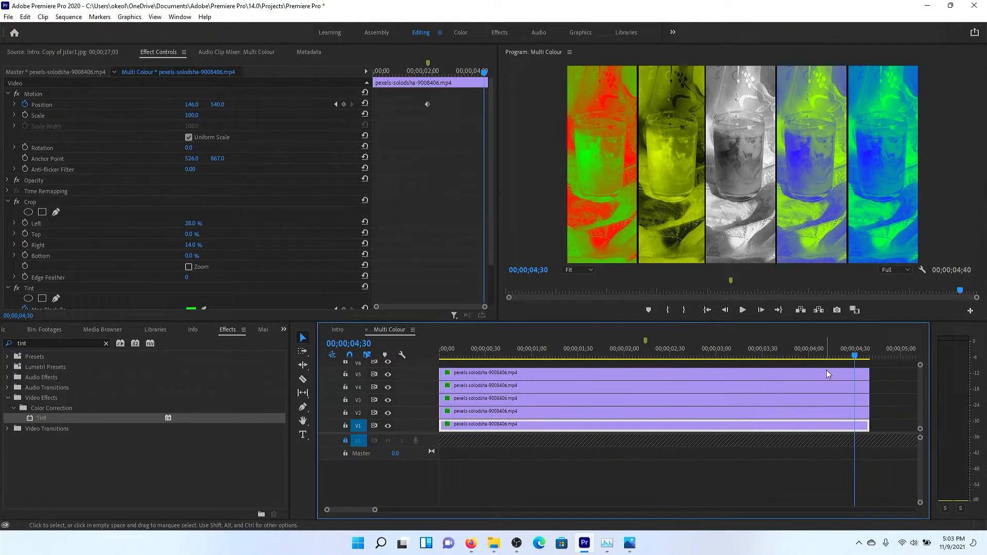
click(860, 374)
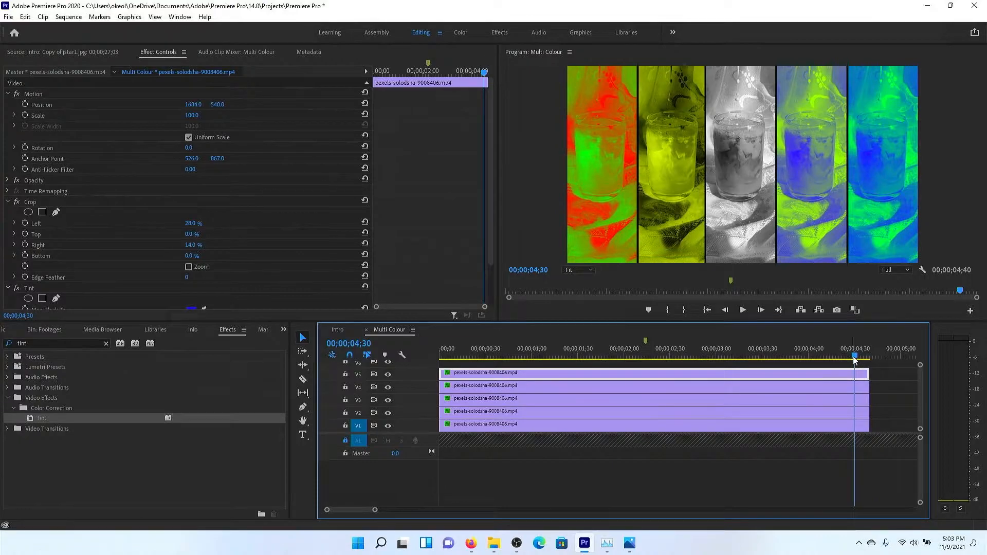
key(shift+Left)
key(shift+Left)
key(shift+Left)
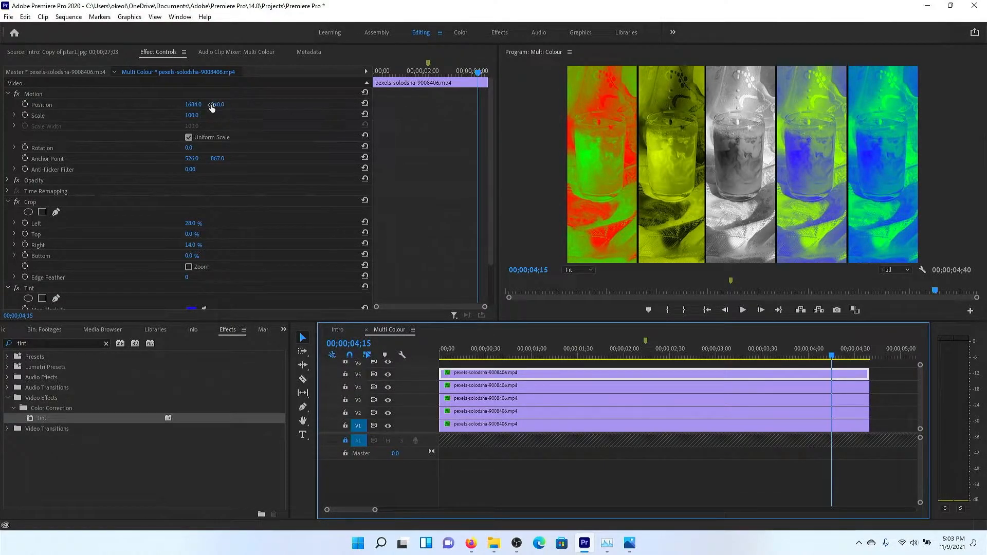
click(196, 104)
text(96)
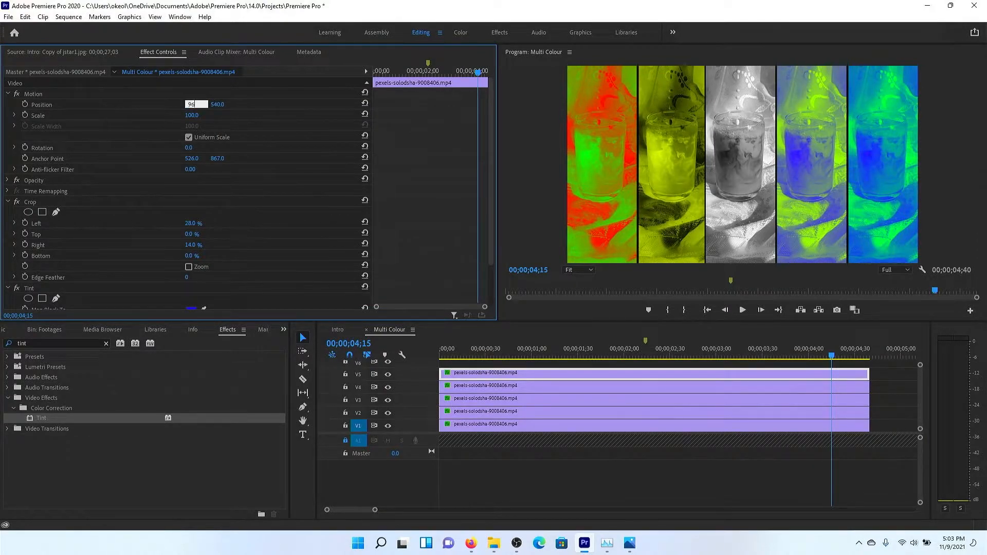
text(0)
key(Return)
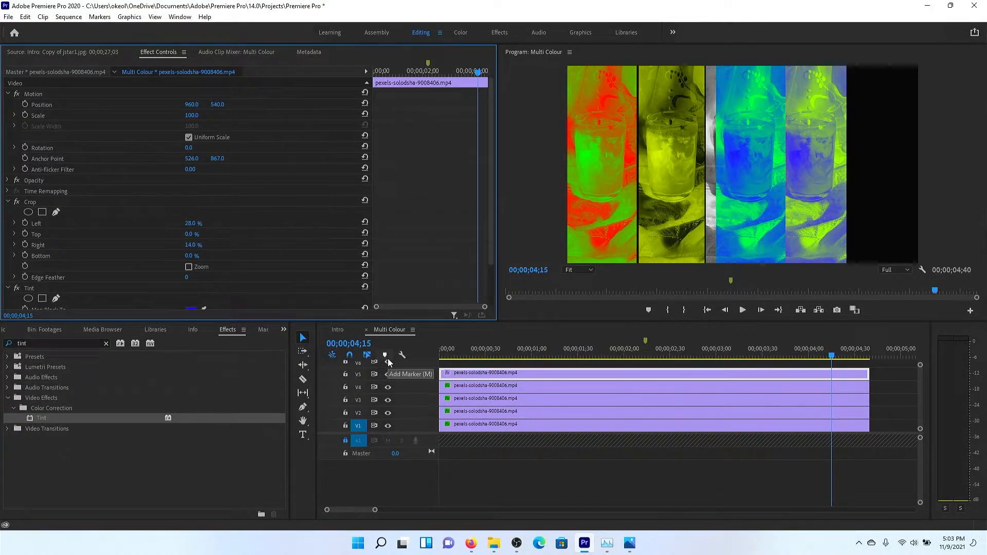
Step: In the Intro sequence, try a horizontal Position of 369 on the production ID 4043936.mp4 clip, then undo it
click(547, 423)
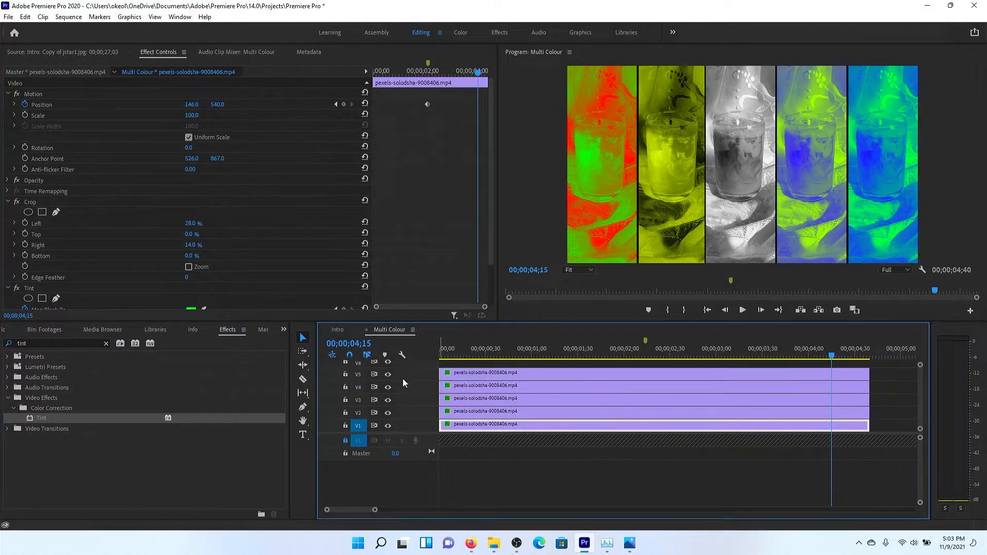
click(352, 330)
click(649, 425)
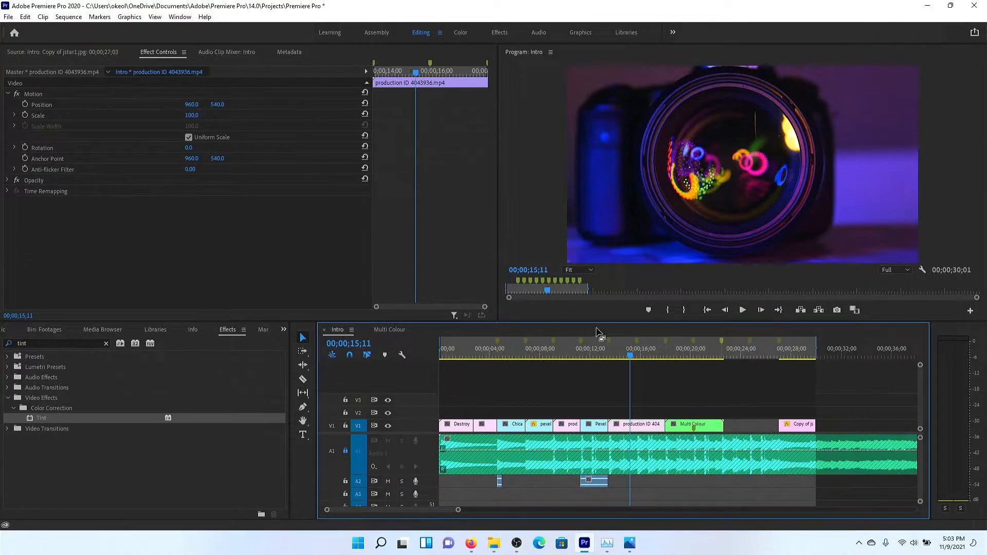
click(191, 104)
text(369)
key(Return)
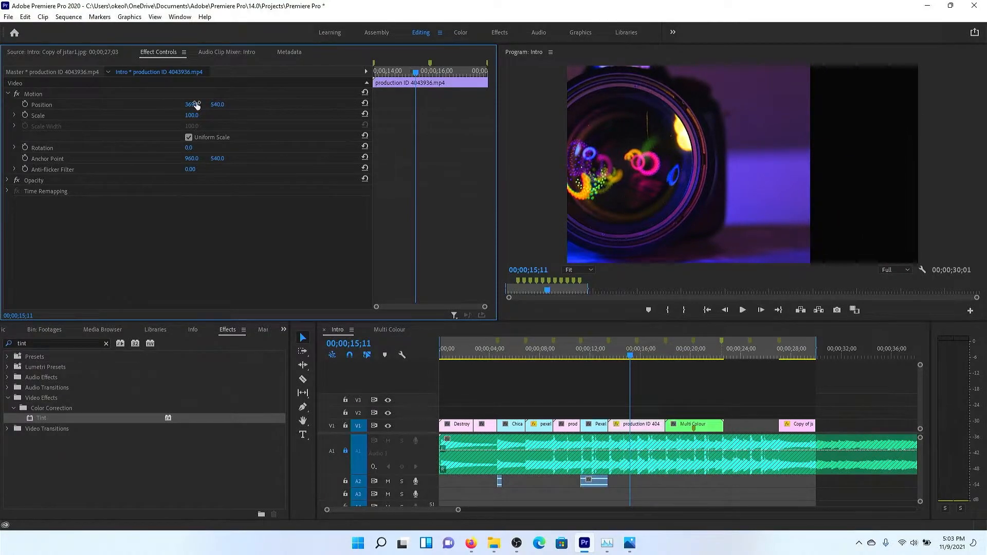
key(ctrl+z)
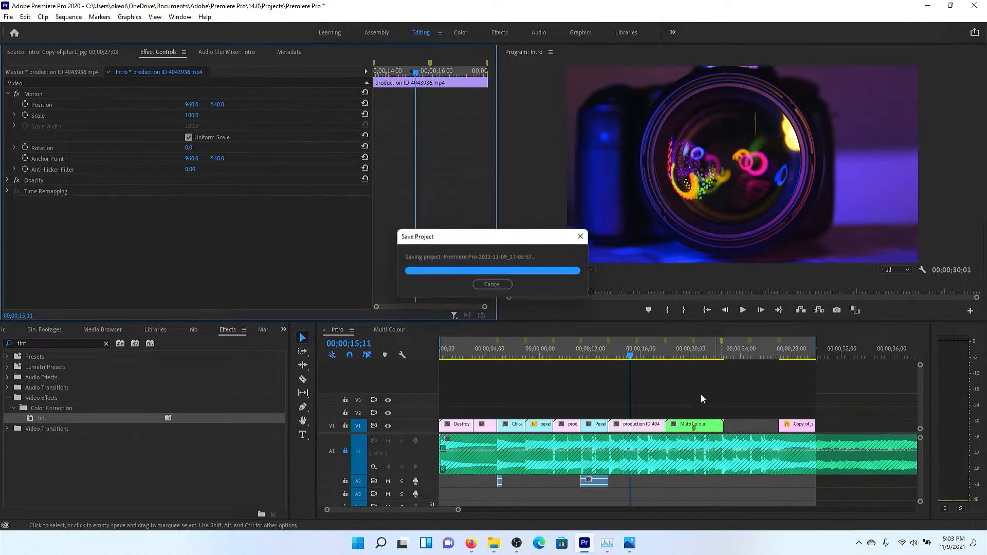
Step: In the nested Multi Colour sequence, keyframe the V1 clip's horizontal Position at 960 at 00;00;04;15
click(693, 350)
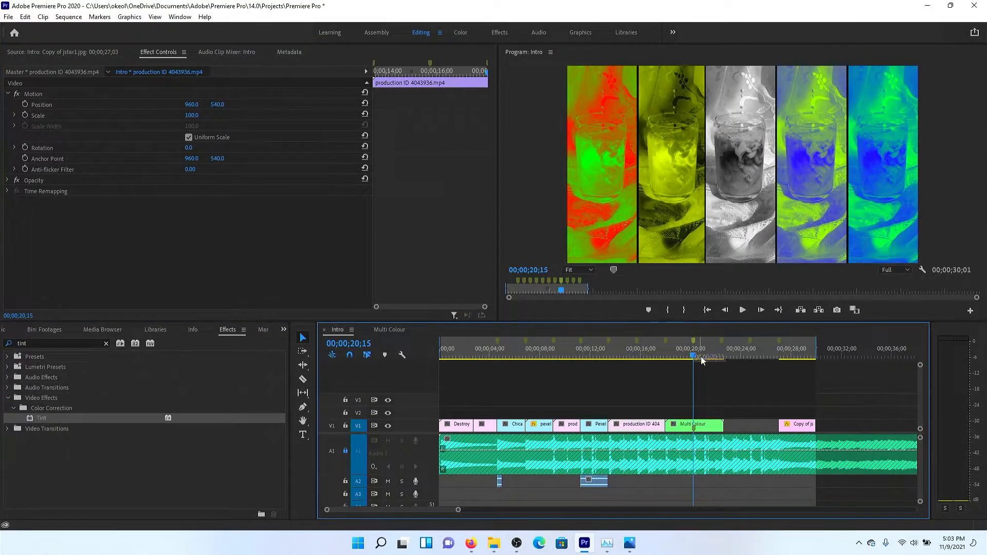
double_click(695, 424)
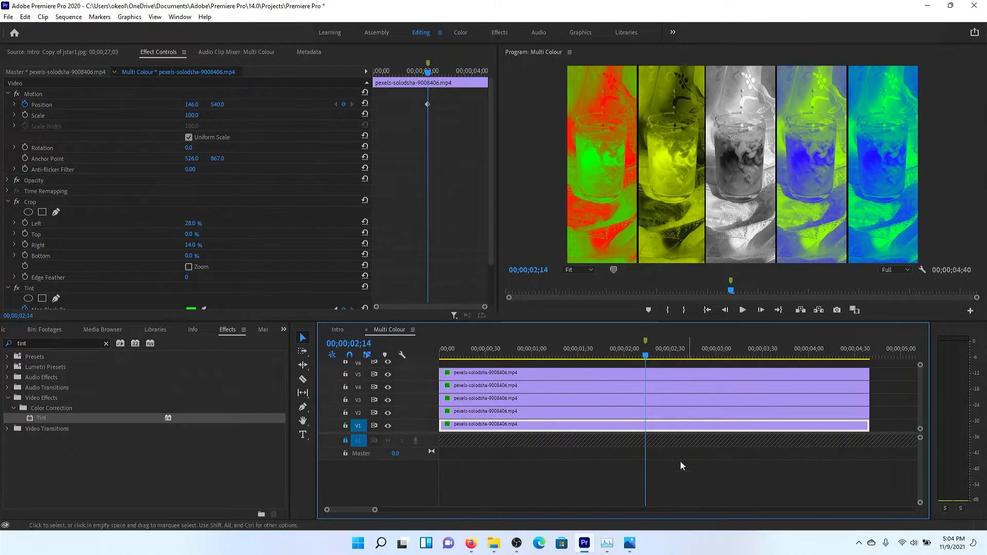
click(826, 351)
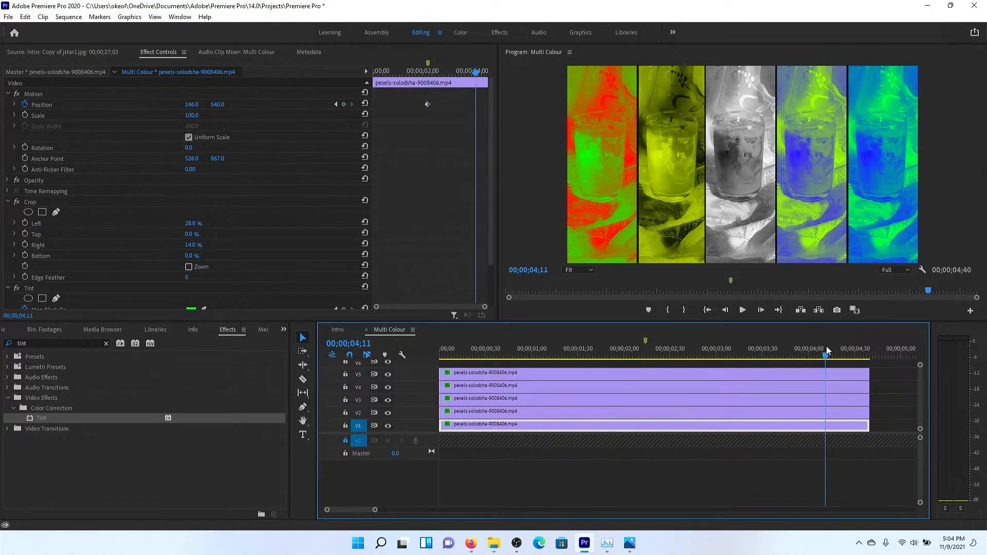
drag(828, 358, 871, 358)
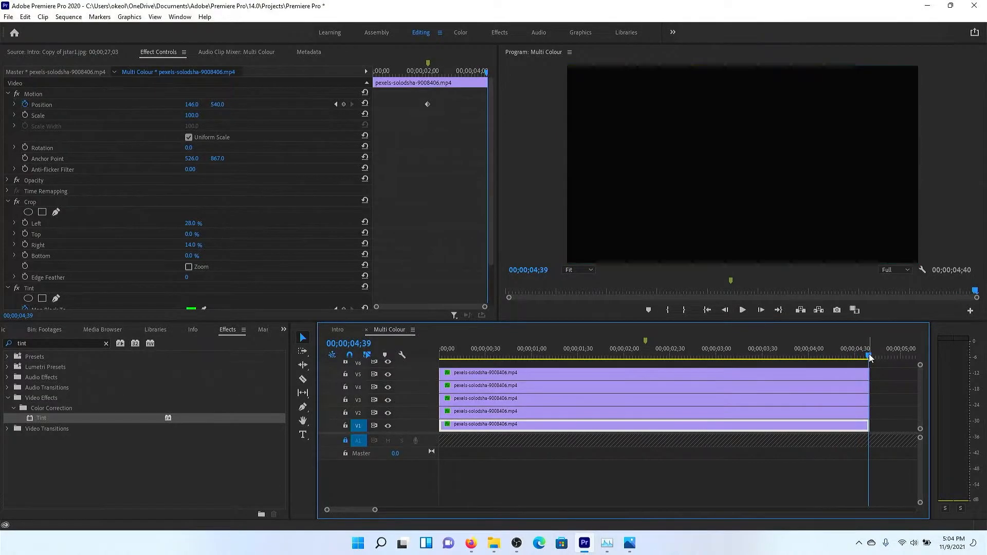
key(shift+Left)
key(shift+Left)
key(shift+Left)
key(shift+Left)
key(shift+Left)
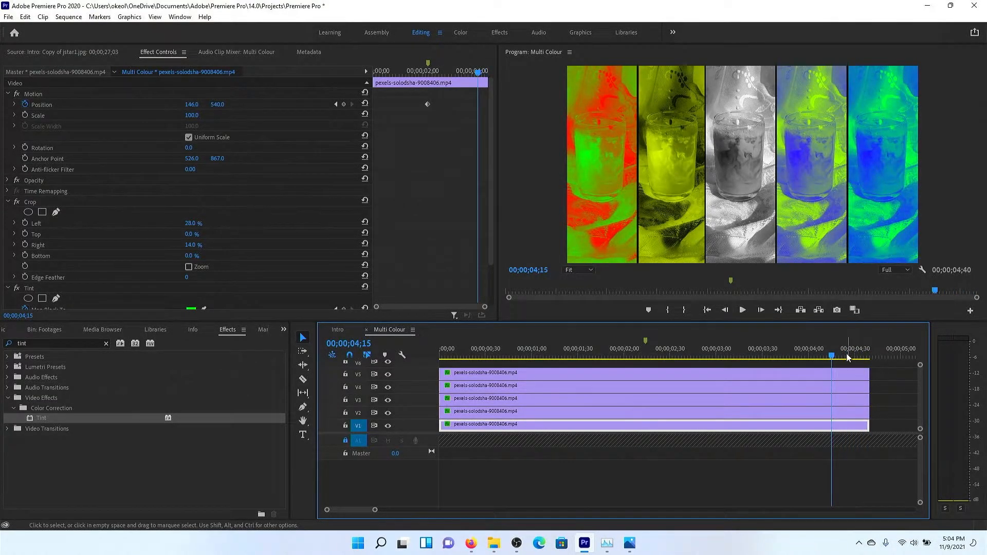
click(192, 104)
text(9)
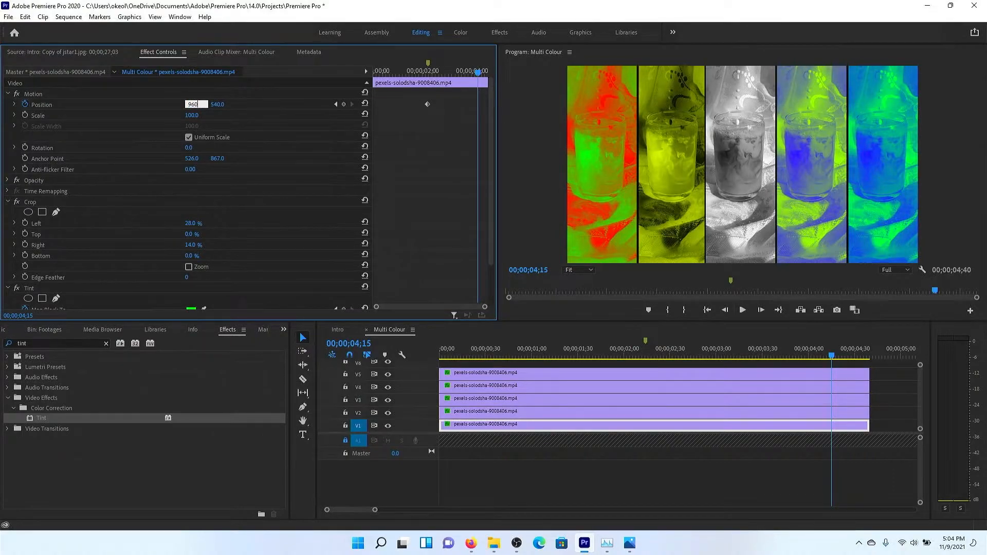
text(60)
key(Return)
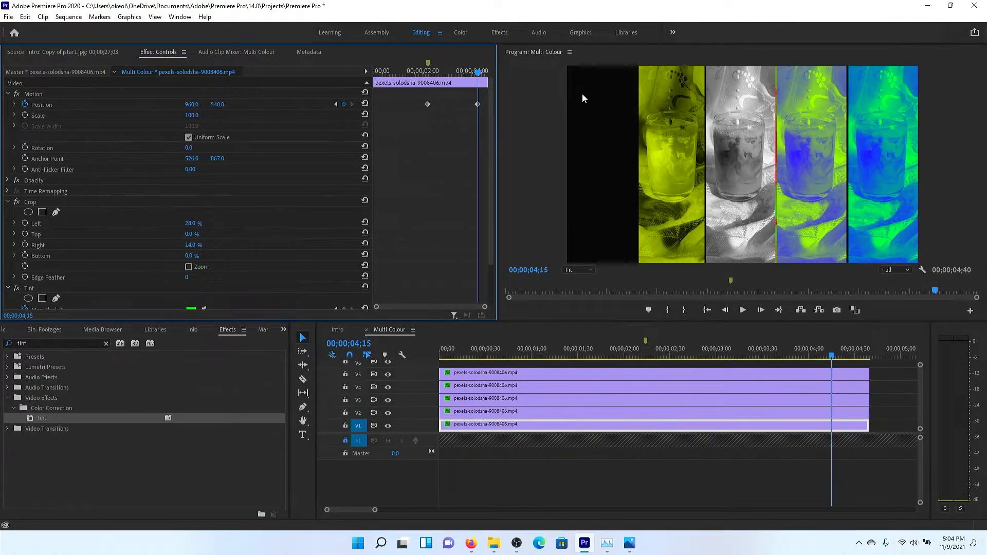
mouse_move(832, 356)
mouse_down()
mouse_move(641, 358)
mouse_move(834, 356)
mouse_up()
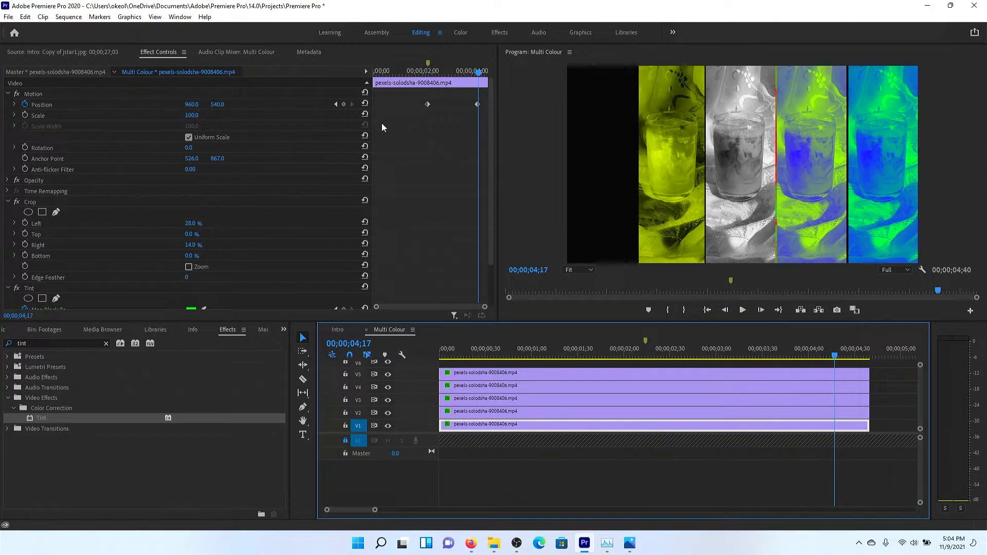
click(337, 104)
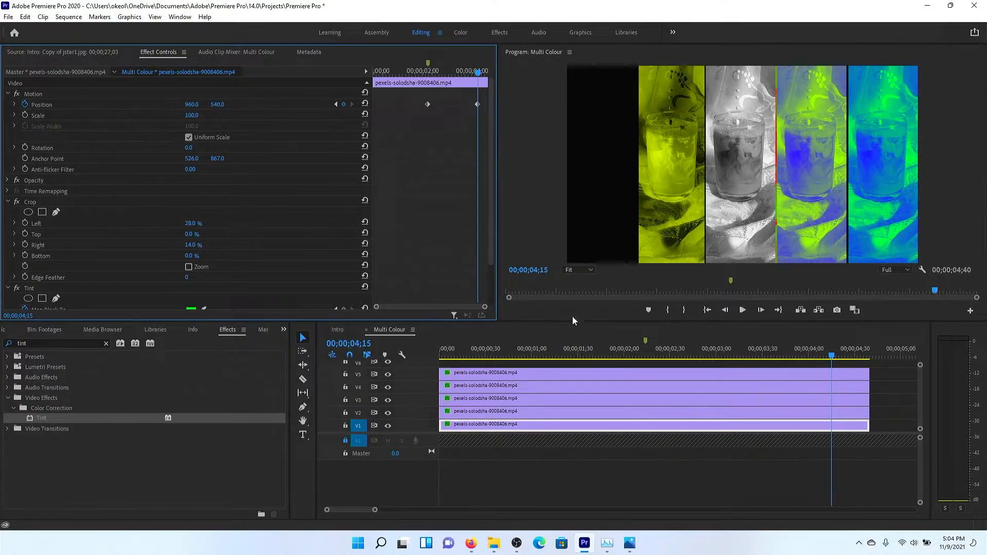
Step: Add Position keyframes to the clips on V2 through V5 at the 00;00;02;14 marker
click(627, 416)
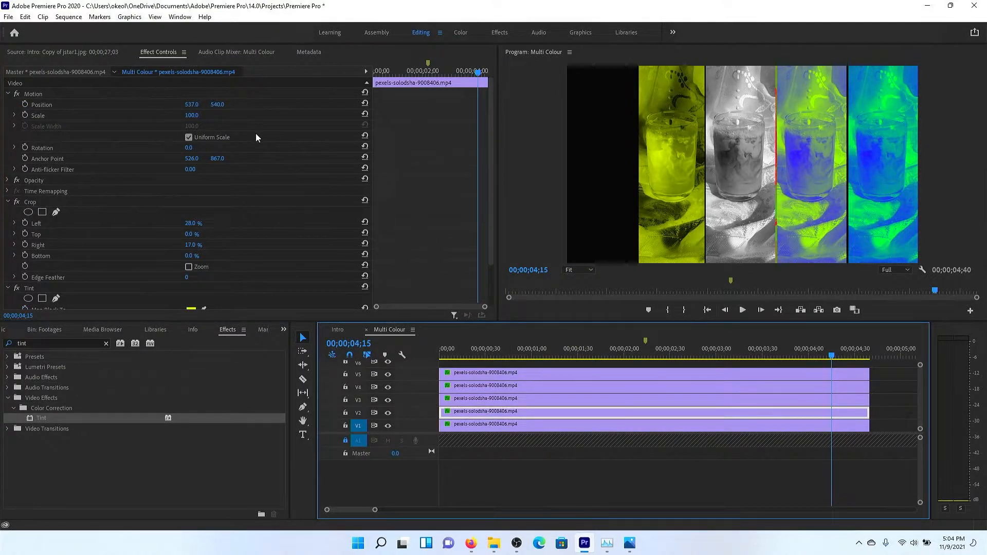
click(647, 345)
drag(647, 346, 644, 346)
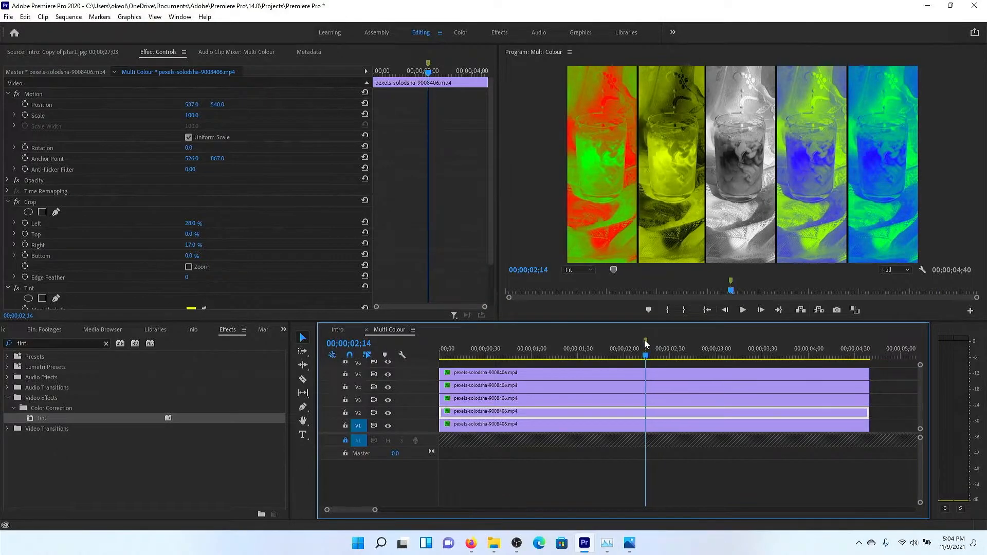
click(25, 104)
click(650, 399)
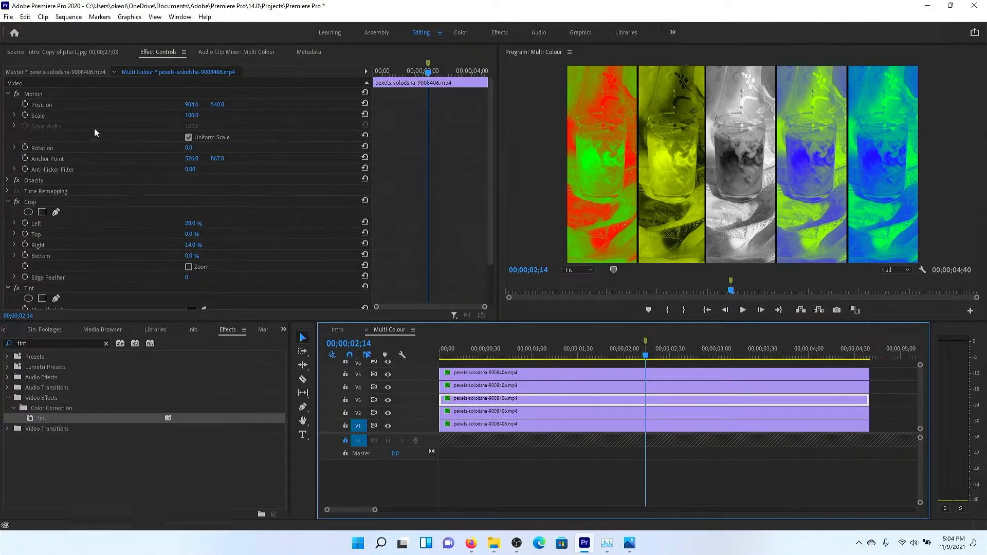
click(641, 385)
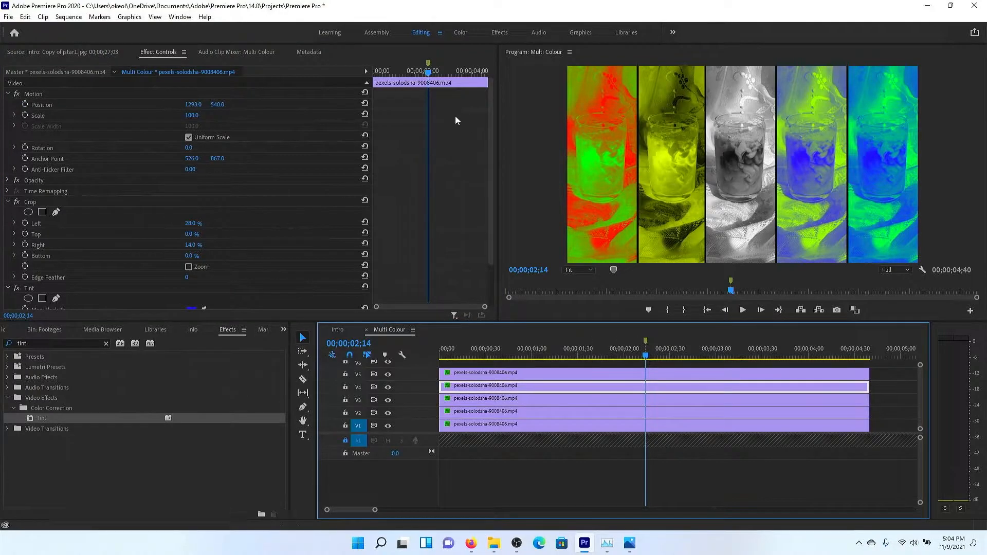
click(25, 104)
click(660, 373)
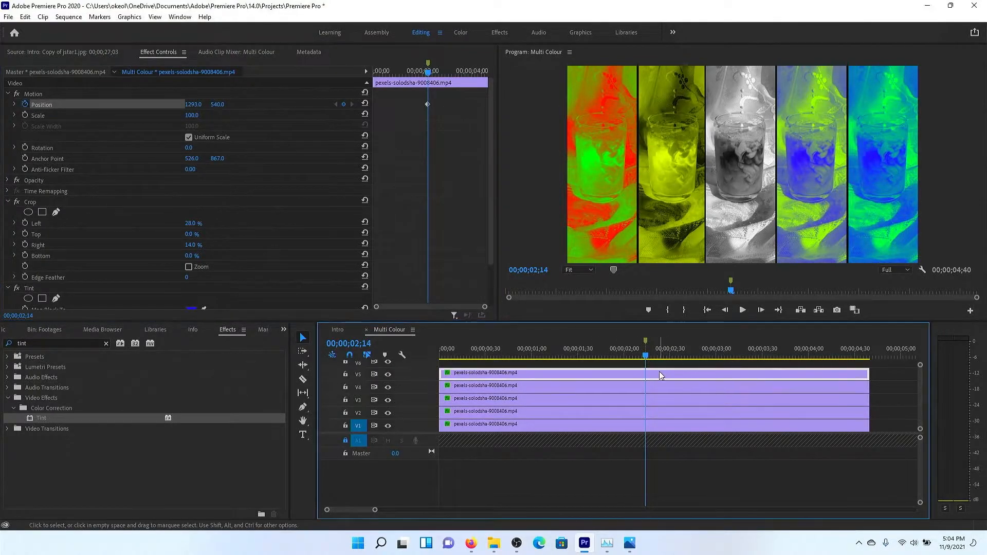
click(25, 103)
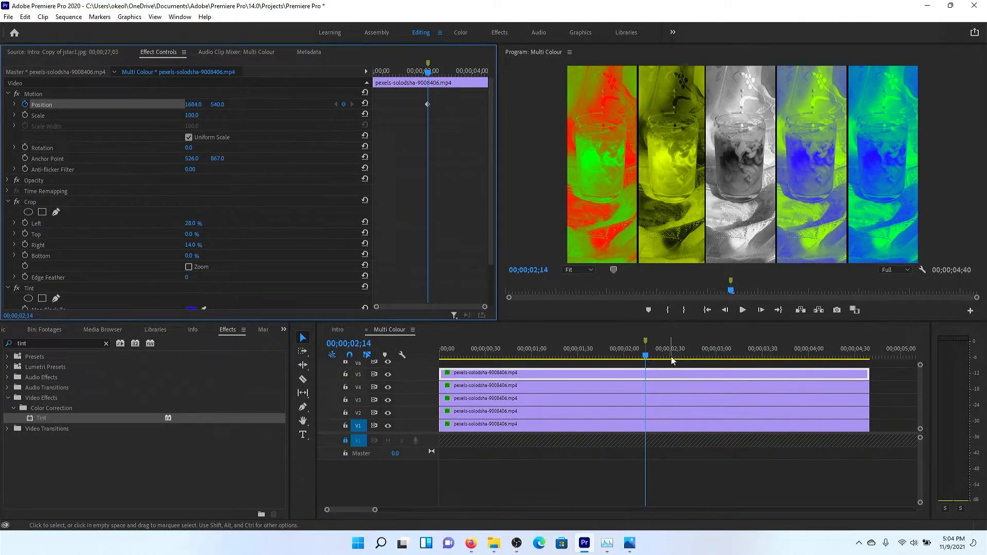
Step: Keyframe the horizontal Position of the clips on V2 and V3 at 960 at 00;00;04;15
click(646, 411)
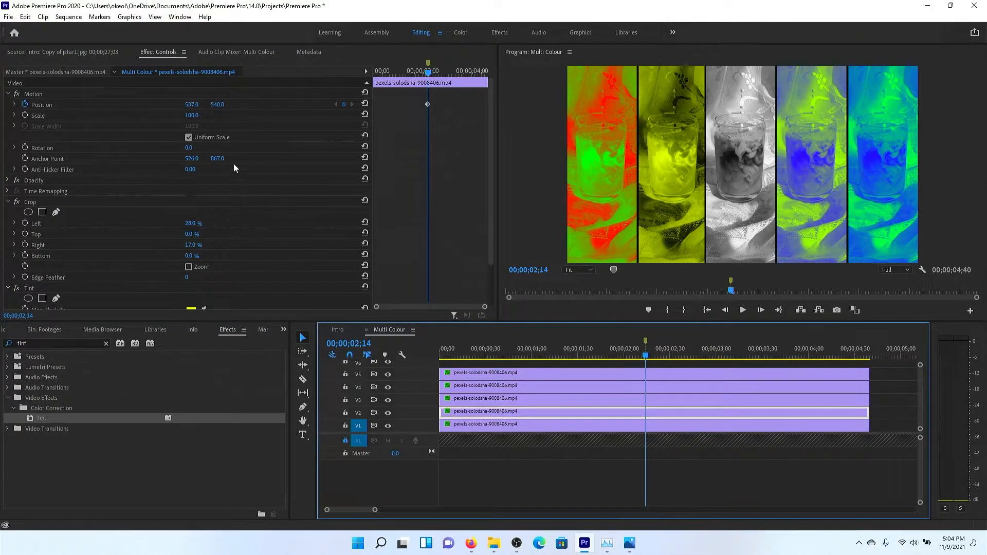
click(661, 427)
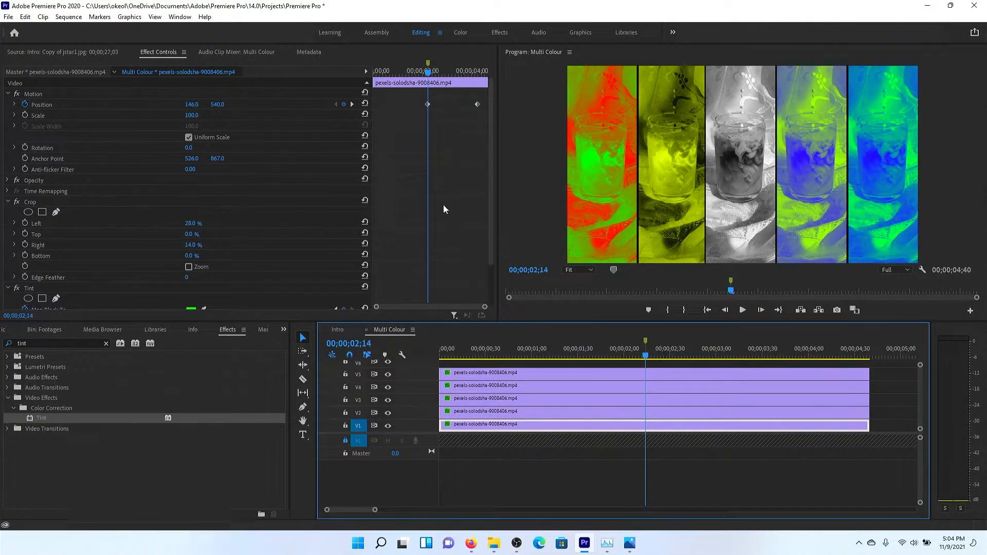
click(351, 104)
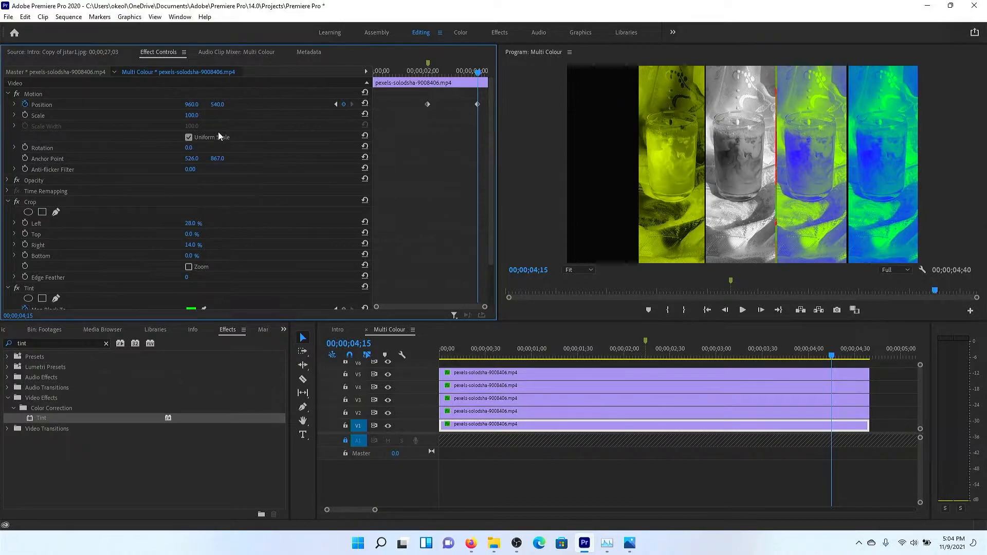
click(711, 416)
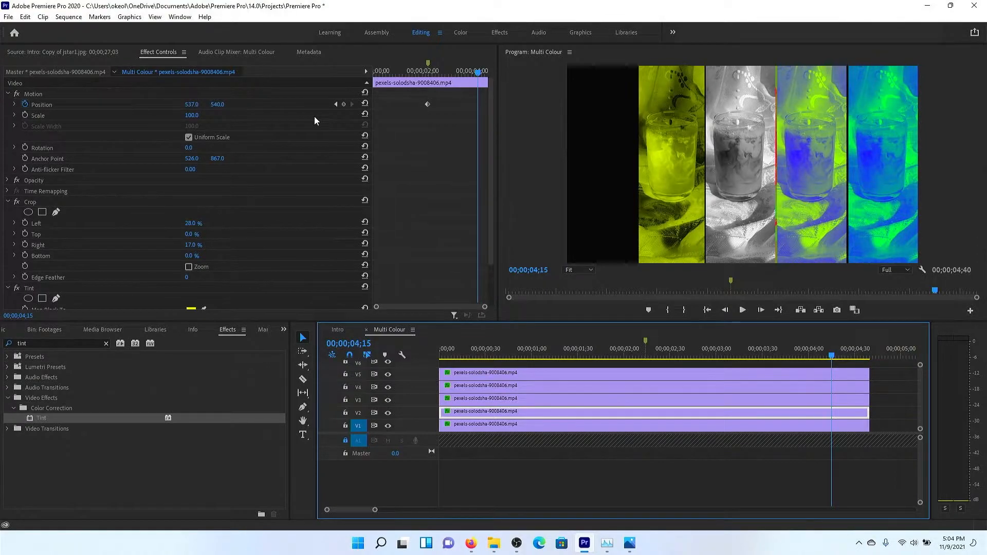
click(192, 105)
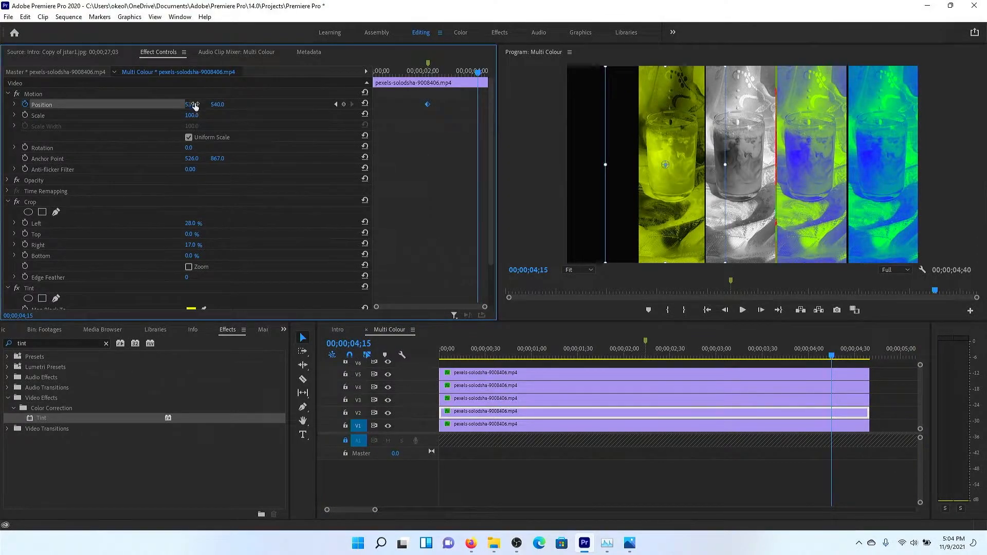
text(960)
key(Return)
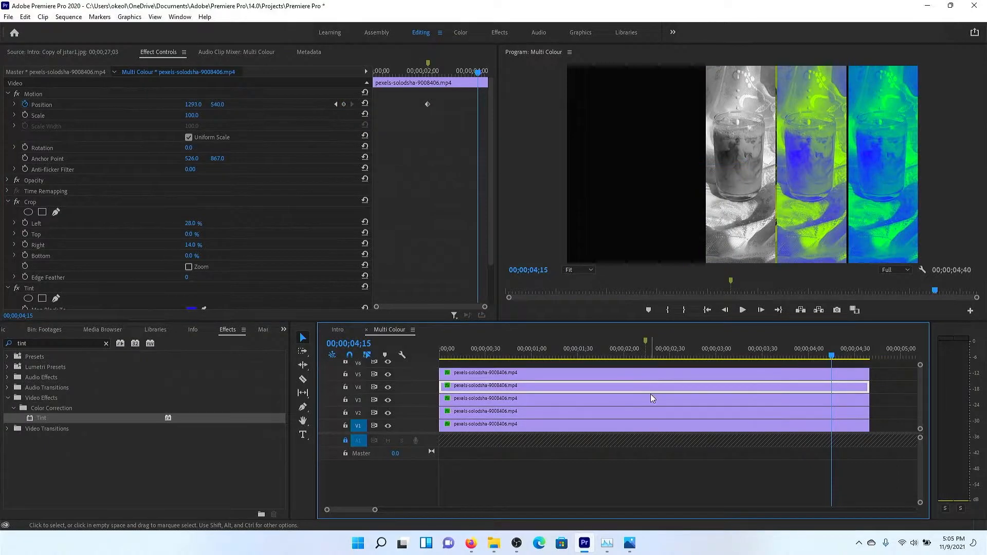
click(650, 399)
click(191, 105)
text(960)
key(Return)
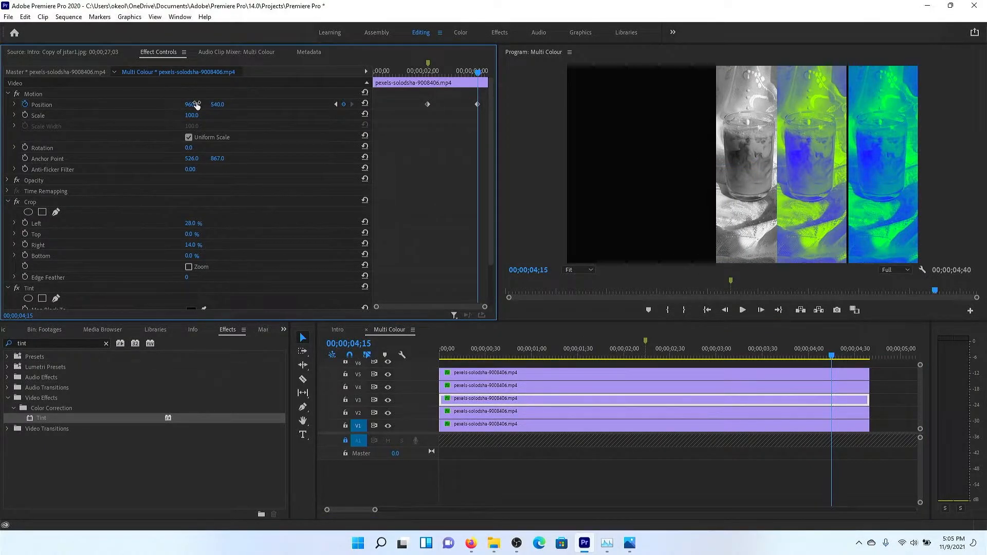
Step: Keyframe the horizontal Position of the clips on V4 and V5 at 960 at 00;00;04;15
click(616, 386)
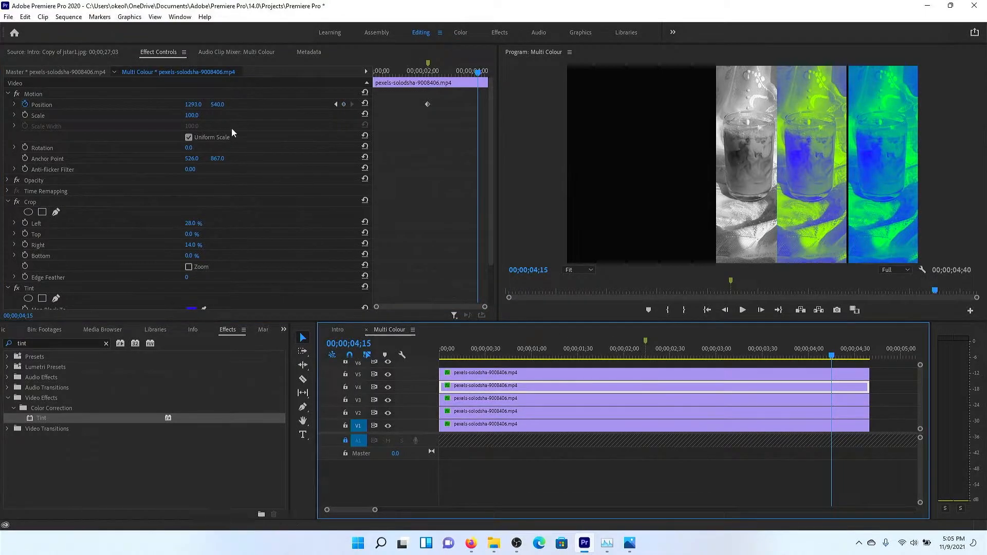
click(197, 102)
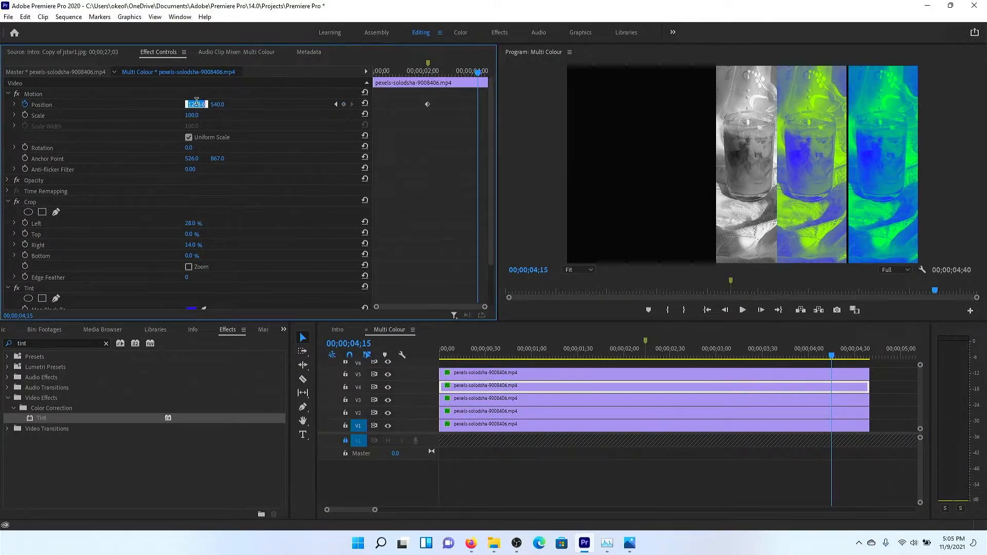
text(960)
key(Return)
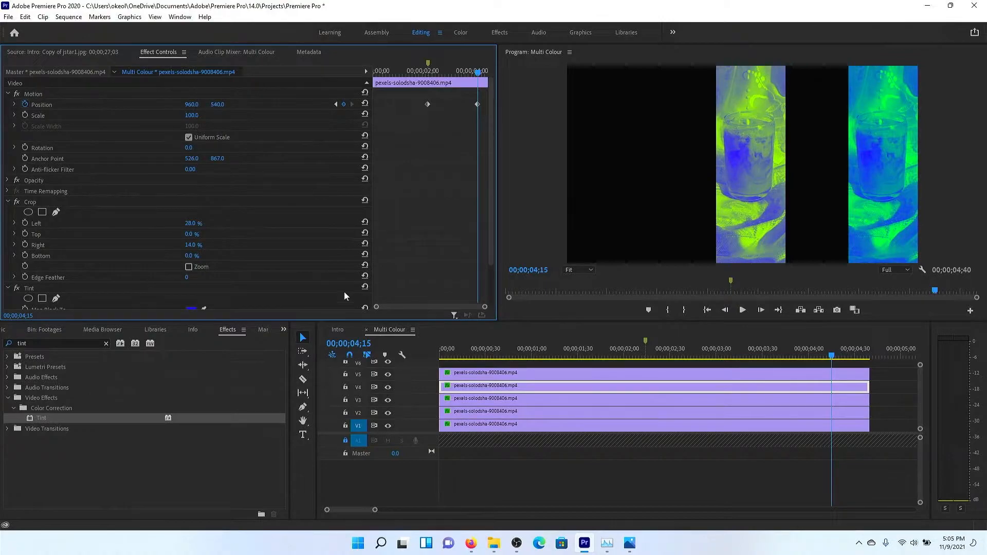
click(555, 376)
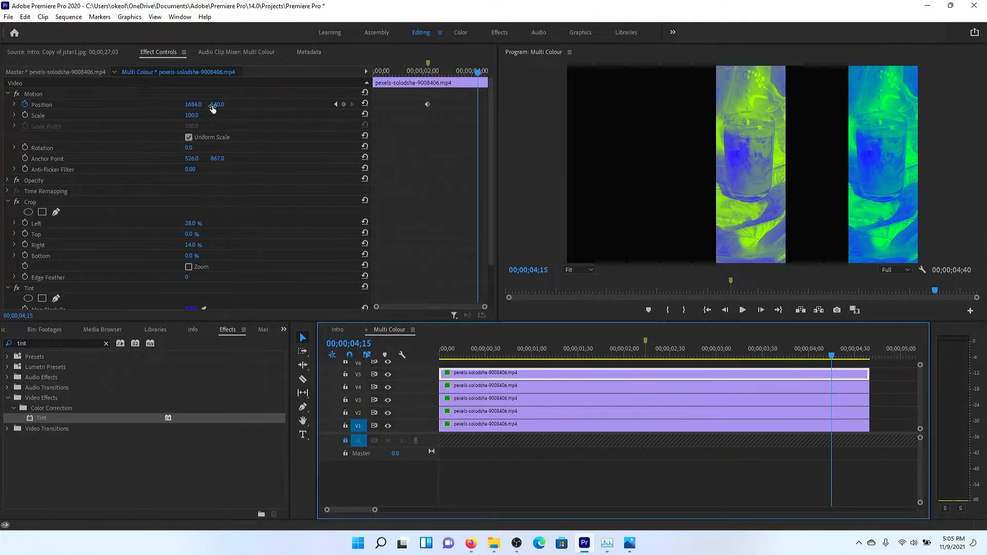
click(197, 103)
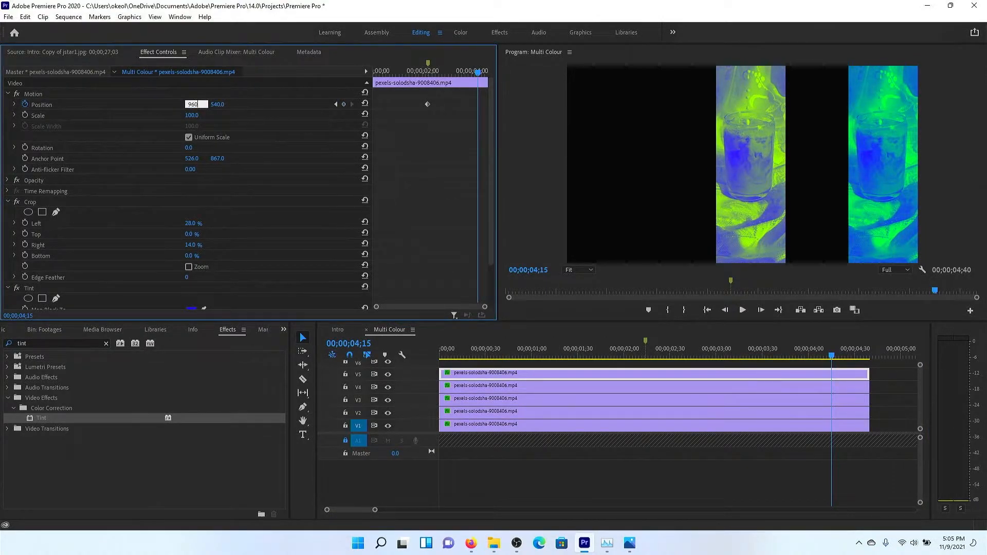
key(Return)
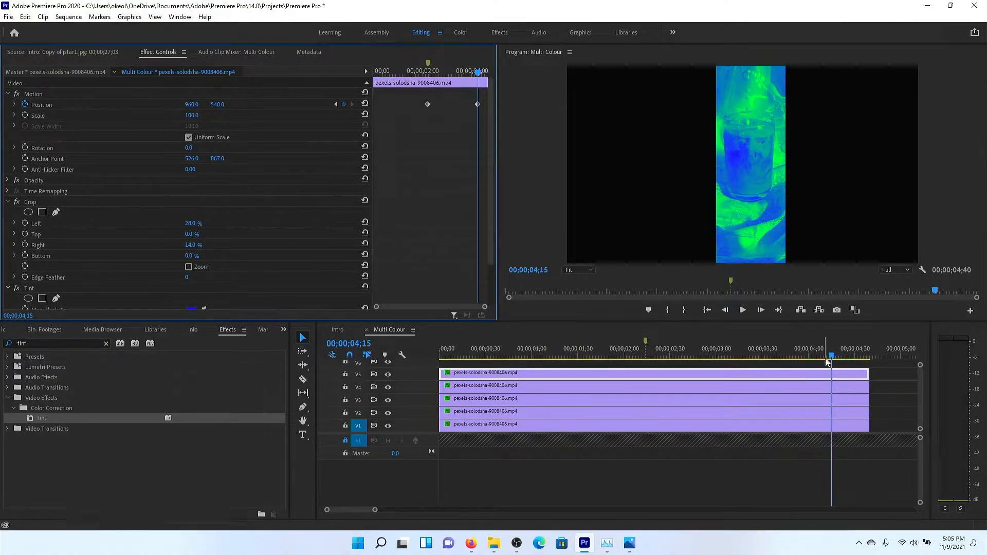
Step: Restack the strips by moving the greyscale clip from V3 to V6 and the purple-and-green clip to V5, above the blue-and-green clip on V4
drag(831, 356, 618, 361)
click(711, 361)
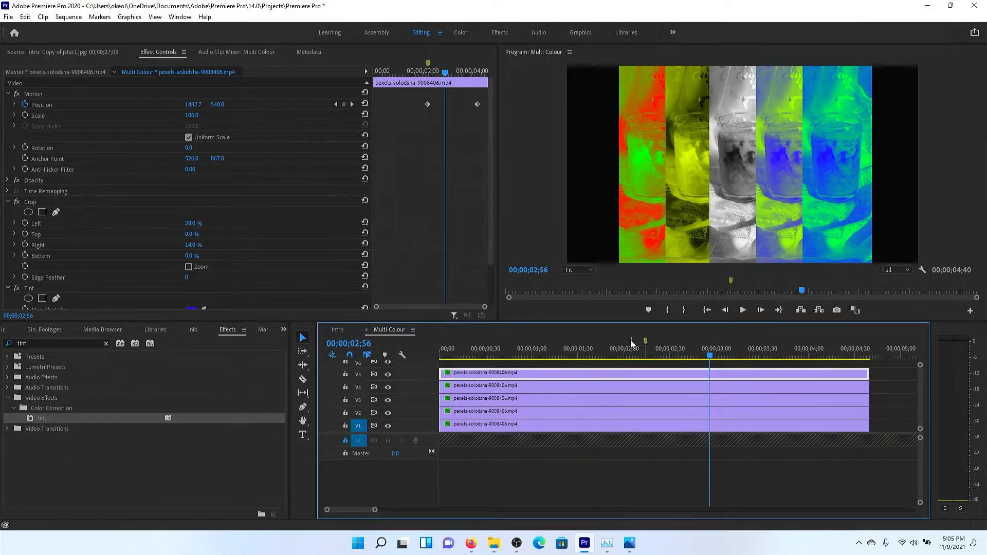
click(651, 390)
drag(650, 398, 652, 365)
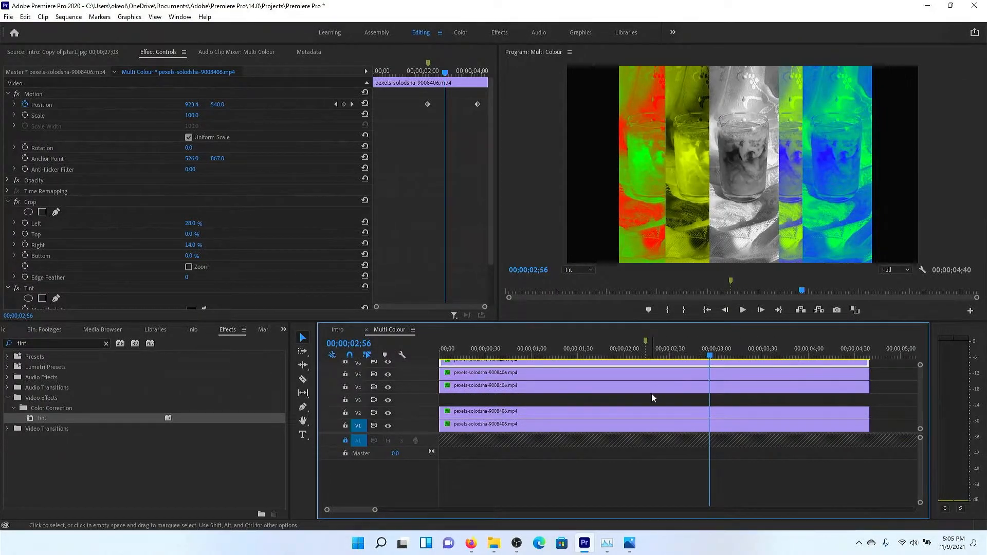
mouse_move(789, 388)
mouse_down()
mouse_move(786, 401)
mouse_move(785, 378)
mouse_up()
click(787, 379)
drag(710, 354, 859, 352)
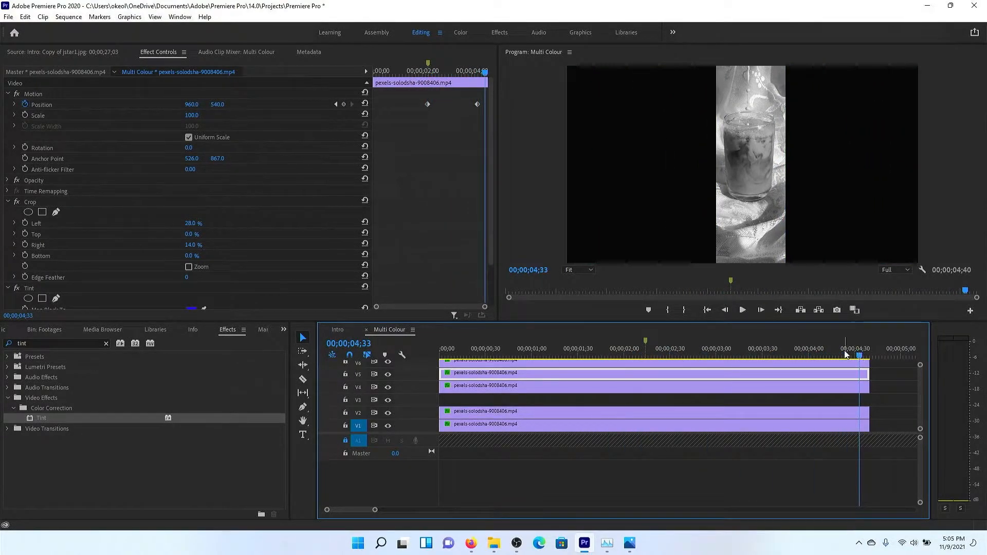
click(646, 354)
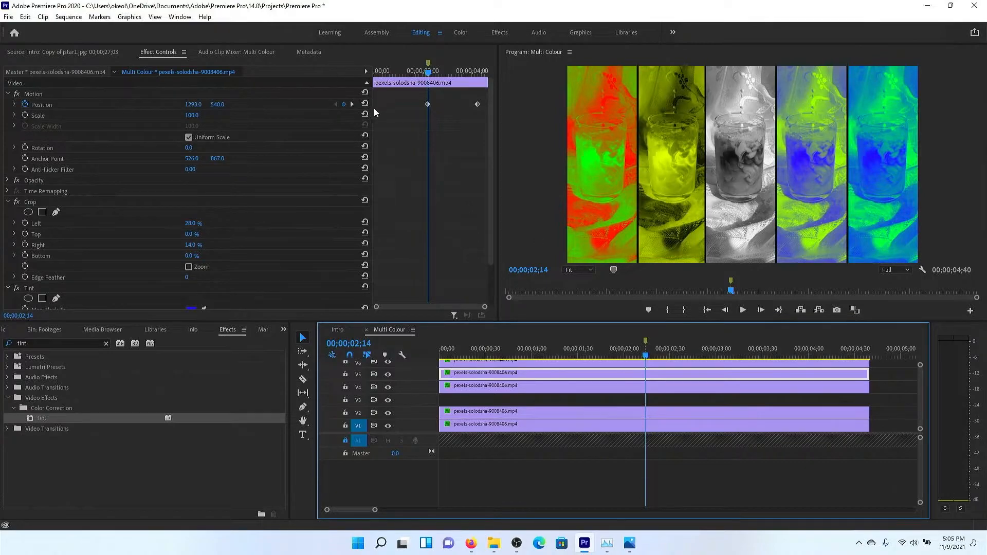
Step: Add Crop Left and Right keyframes to the purple-and-green clip on V5 at the 00;00;02;14 marker
scroll(82, 236, down, 1)
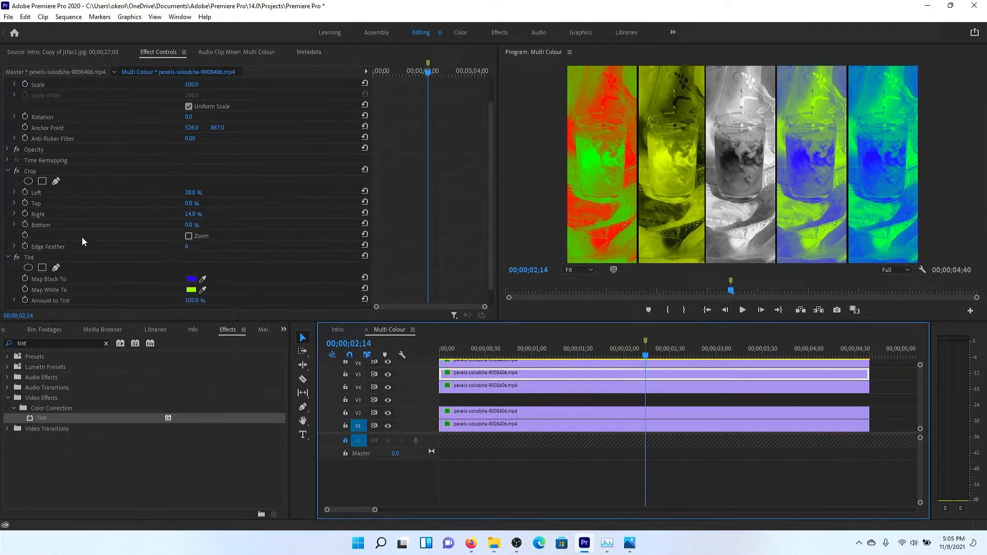
click(24, 192)
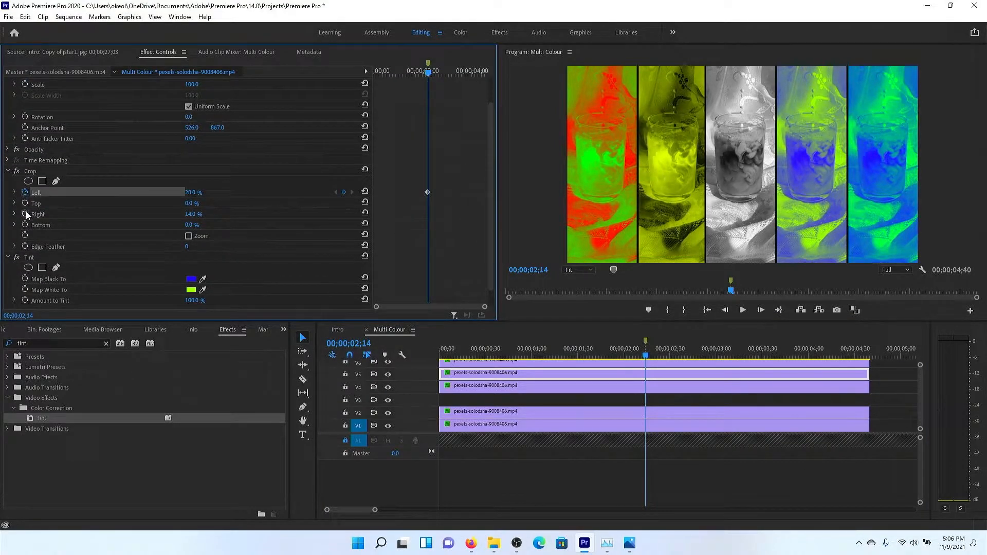
click(26, 212)
Step: Delete the empty V3 track from the Multi Colour sequence
click(638, 405)
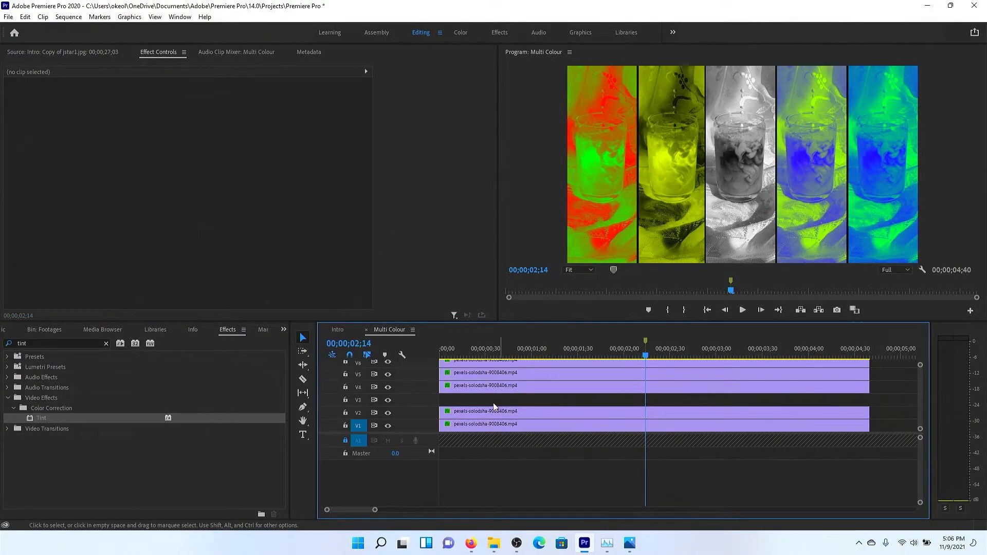
right_click(422, 403)
click(463, 322)
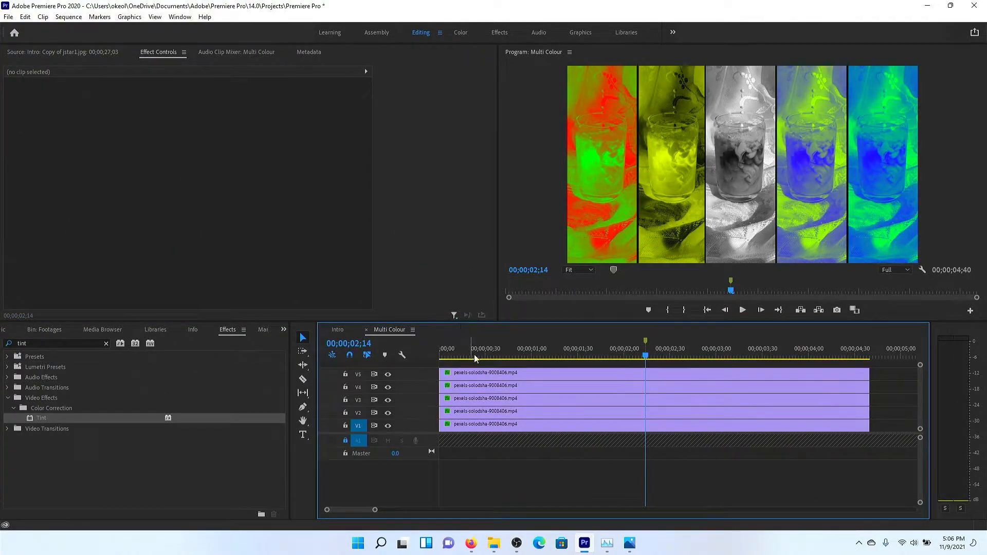
Step: Add Crop Left and Right keyframes to the clips on V1, V2 and V3 at the 00;00;02;14 marker
click(585, 427)
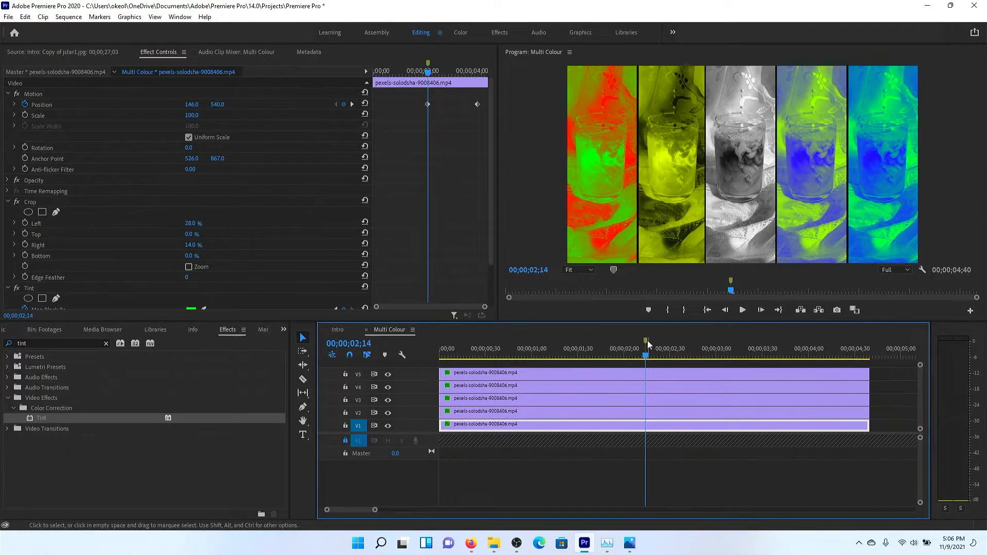
click(24, 223)
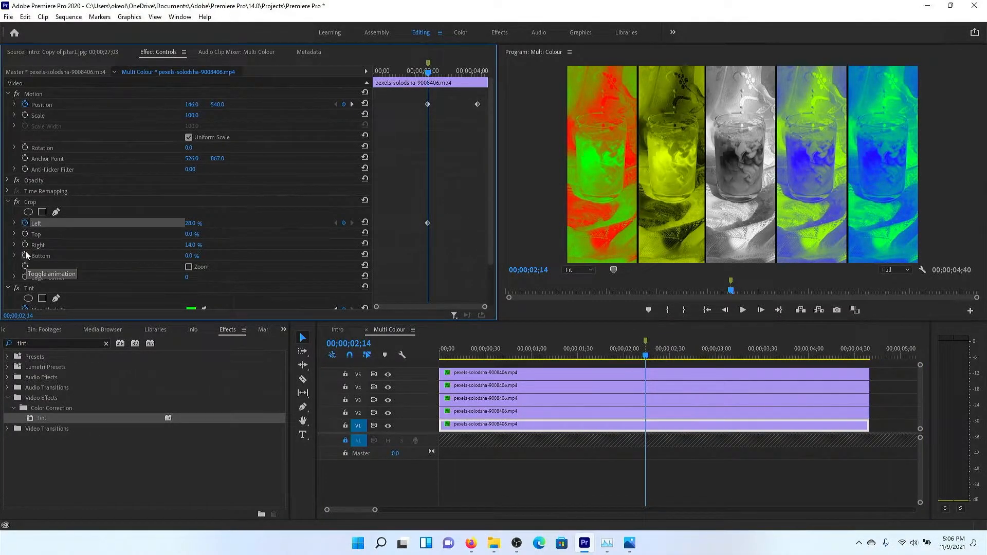
click(647, 412)
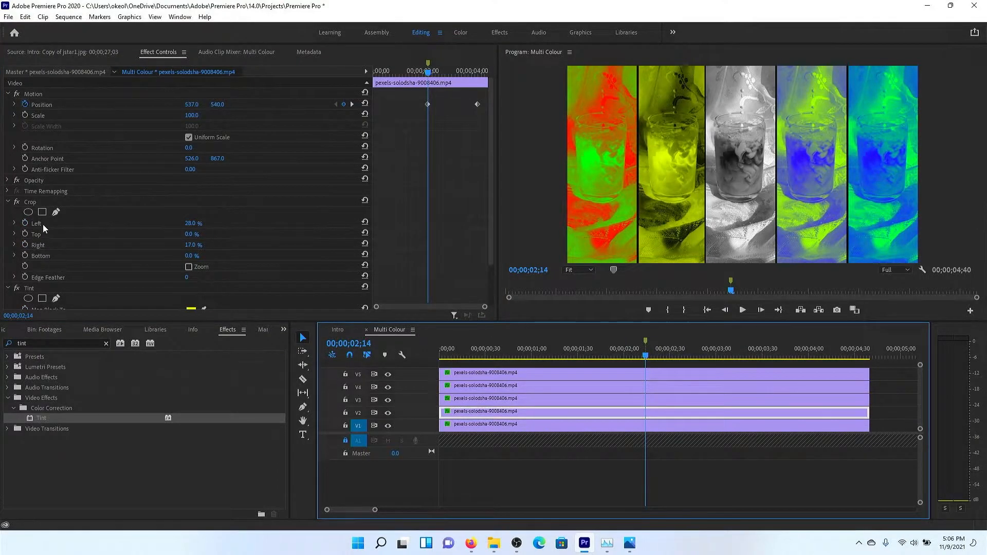
click(25, 223)
click(25, 245)
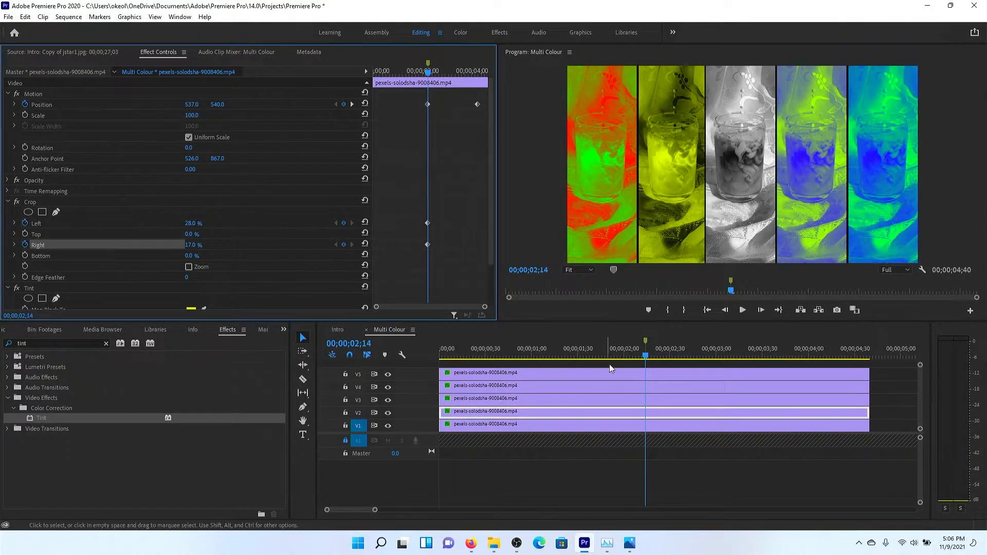
click(648, 397)
click(25, 223)
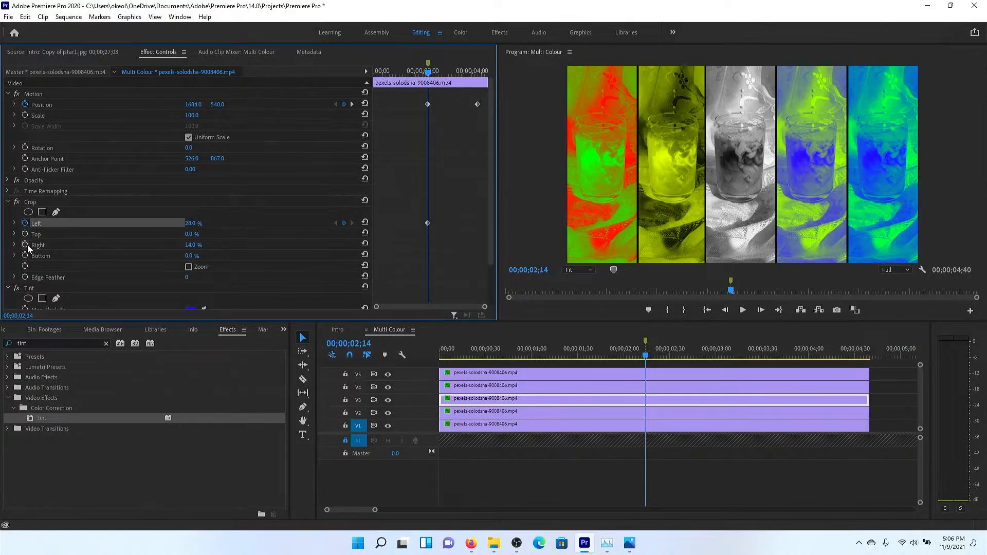
click(25, 245)
Step: Add Crop Left and Right keyframes to the greyscale clip on V5 at the marker and check the other clips' Crop keyframes
click(641, 381)
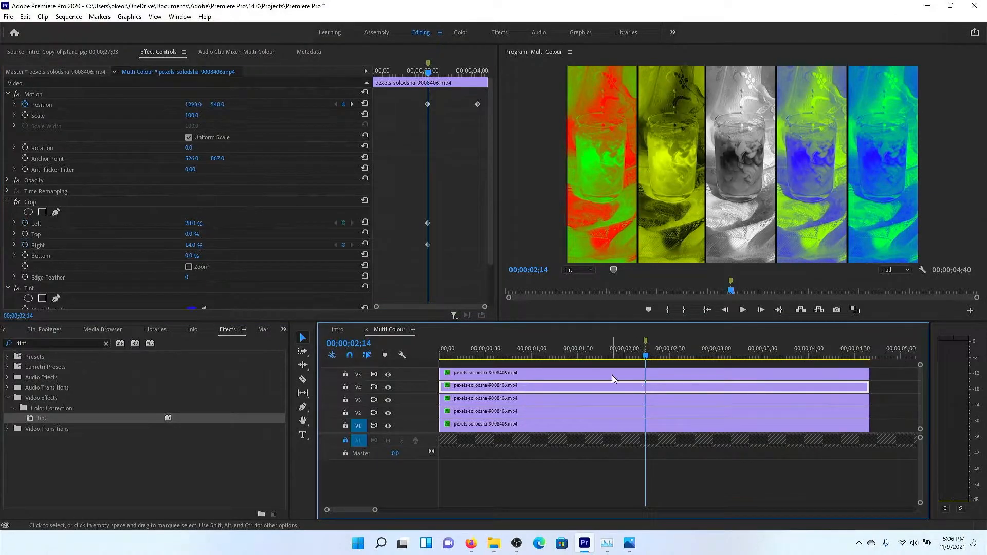
click(688, 370)
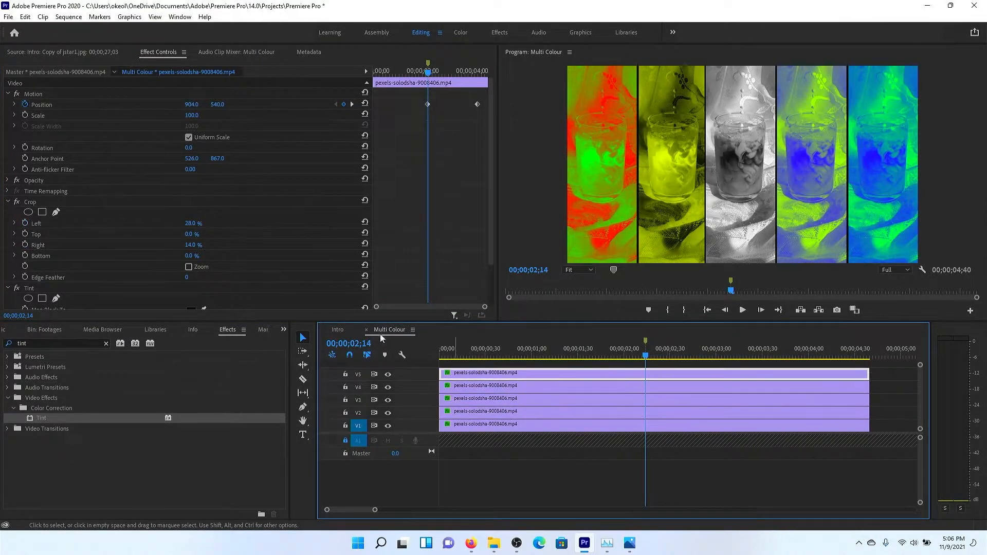
click(24, 223)
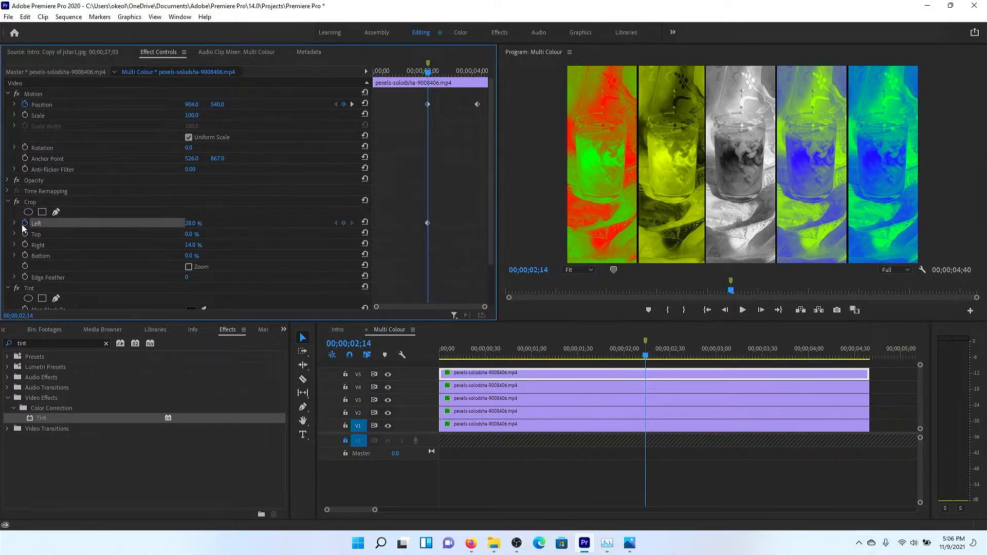
click(25, 244)
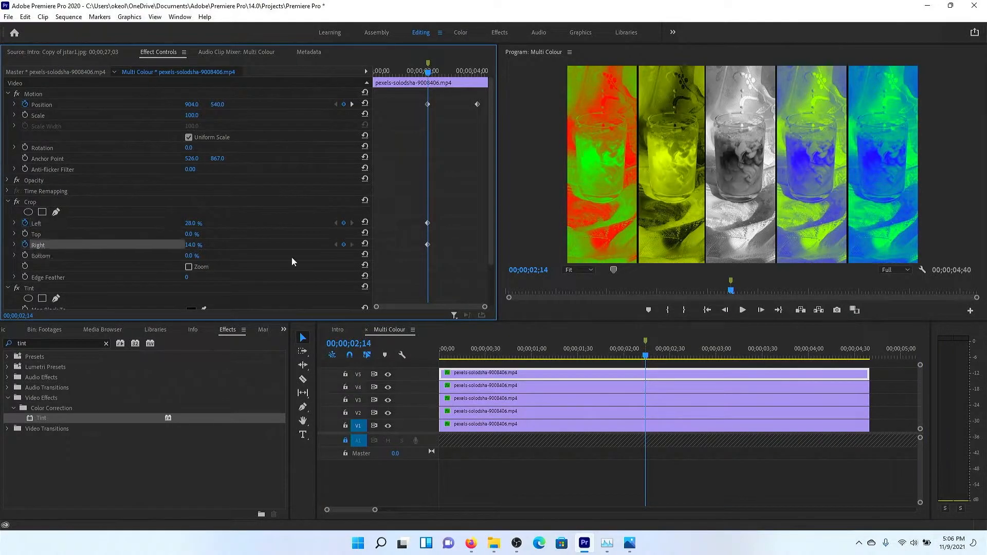
click(654, 416)
click(657, 400)
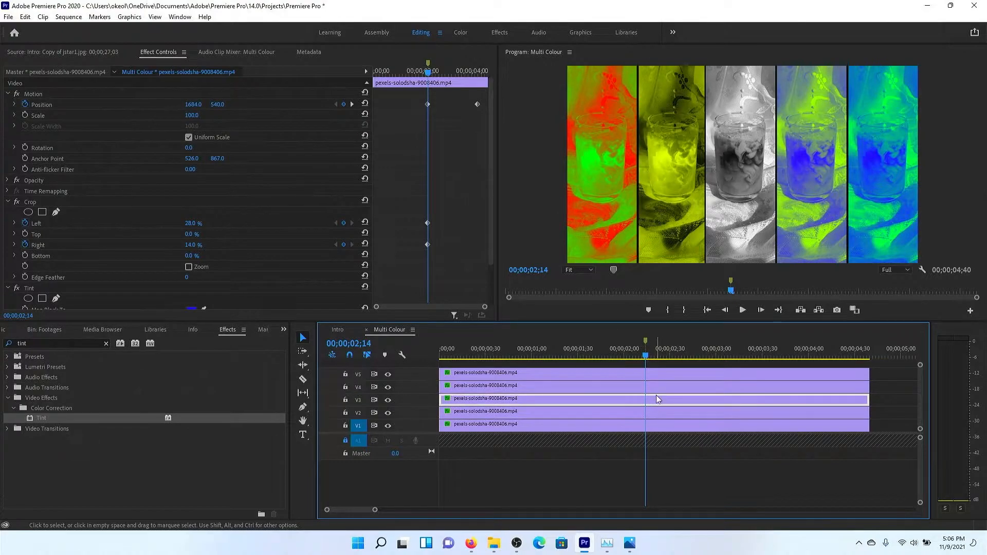
click(658, 384)
click(659, 374)
click(659, 412)
Step: Keyframe Crop Left and Right at 0% on the clips on V1 and V2 at 00;00;04;15
click(653, 426)
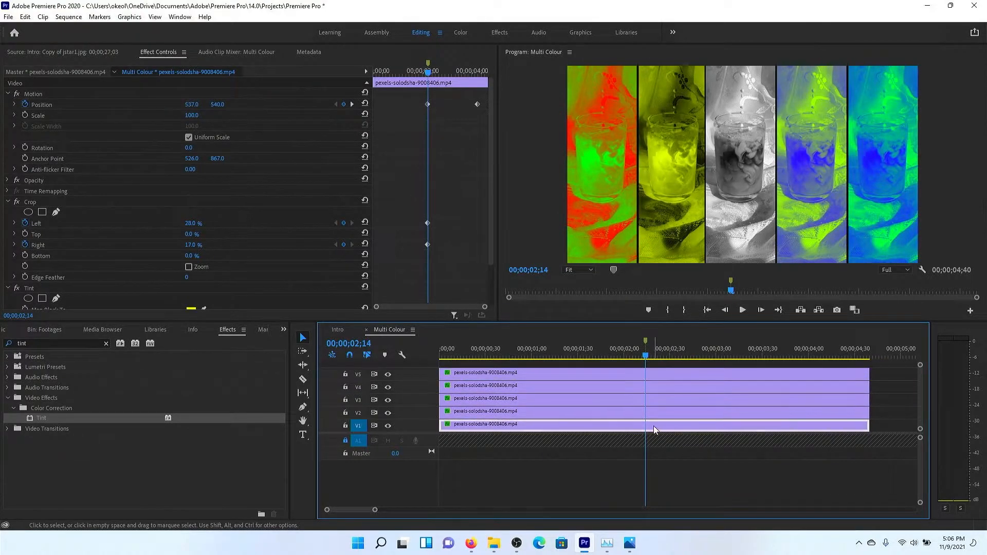
click(353, 104)
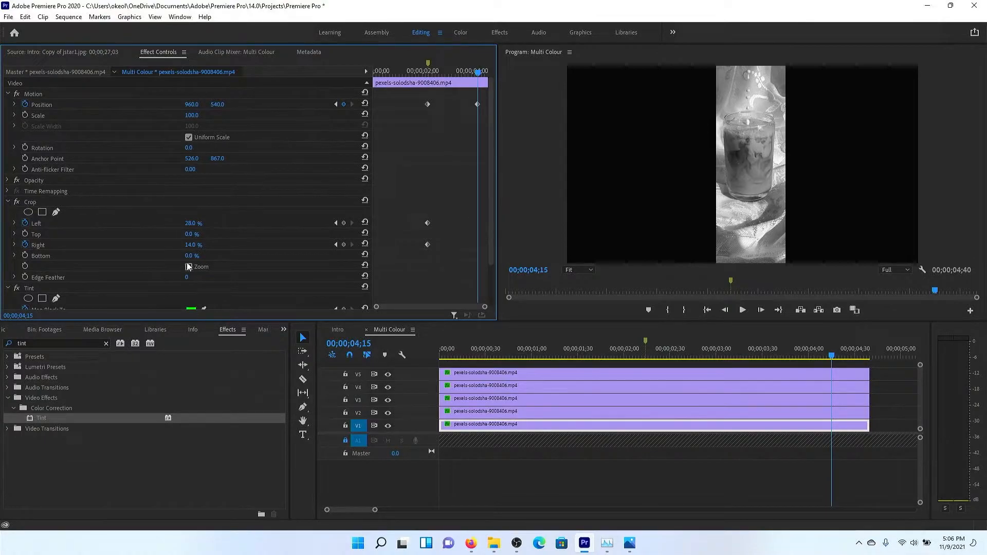
drag(196, 246, 191, 223)
click(739, 415)
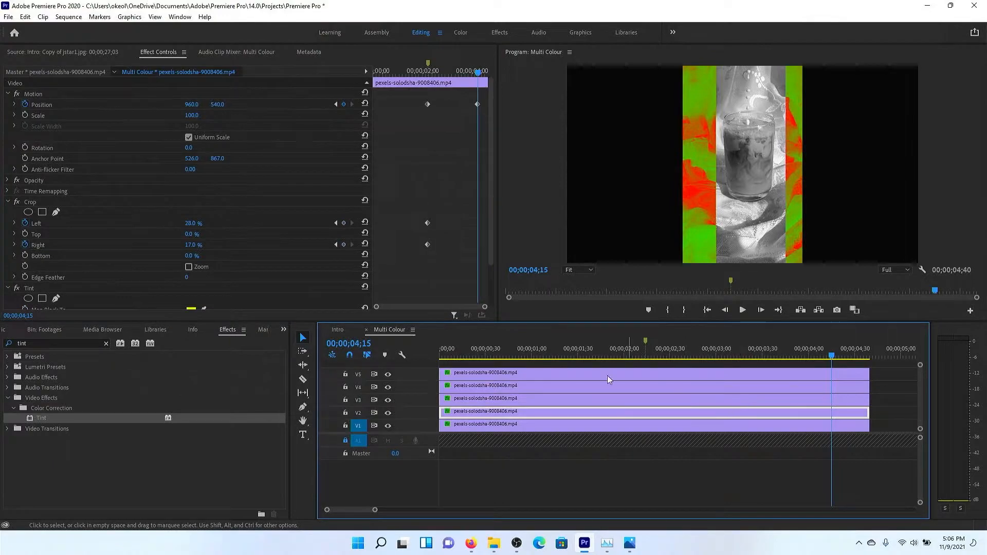
mouse_move(196, 224)
mouse_down()
mouse_move(180, 224)
mouse_move(181, 245)
mouse_move(180, 224)
mouse_up()
Step: Keyframe Crop Left and Right at 0% on the clips on V3, V4 and V5 at 00;00;04;15
click(788, 402)
mouse_move(196, 245)
mouse_down()
mouse_move(180, 245)
mouse_move(180, 223)
mouse_move(181, 245)
mouse_up()
click(794, 389)
click(809, 376)
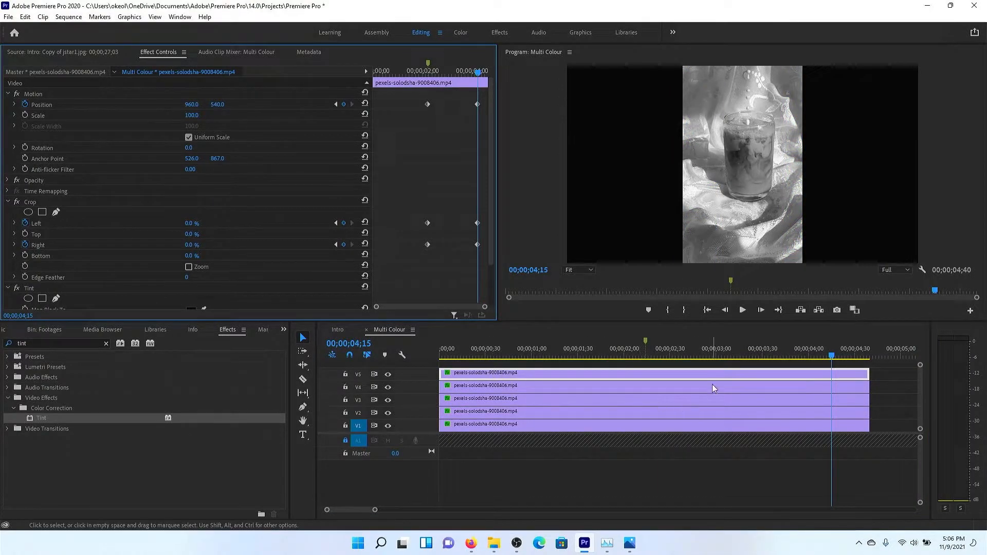
Step: Play the Multi Colour sequence twice from about 00;00;02;05 to review the five strips merging at the centre
drag(663, 354, 632, 351)
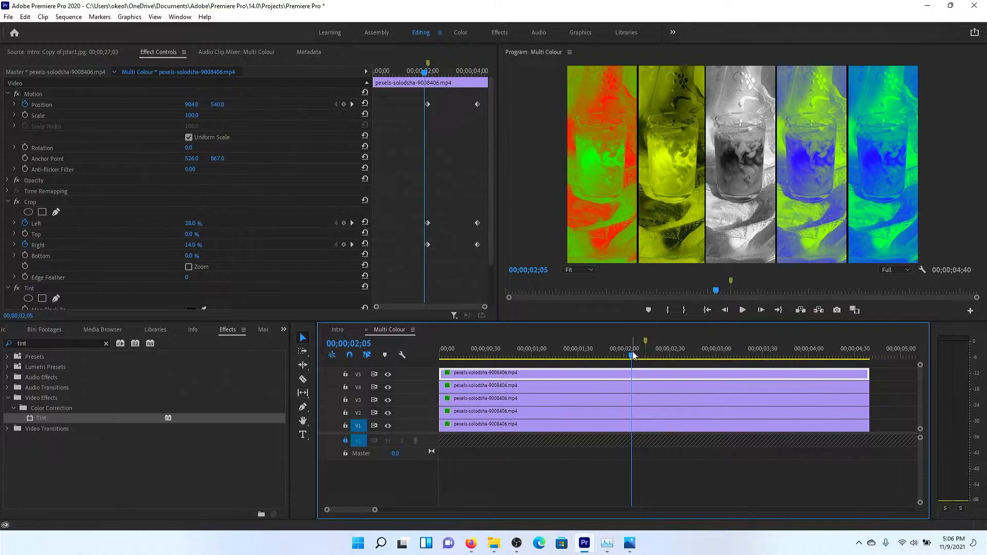
key(space)
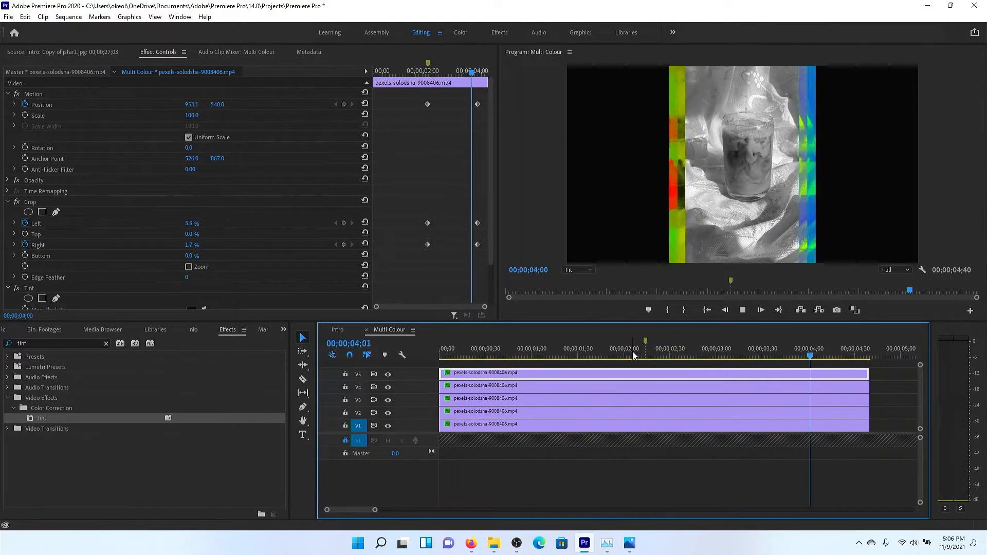
key(space)
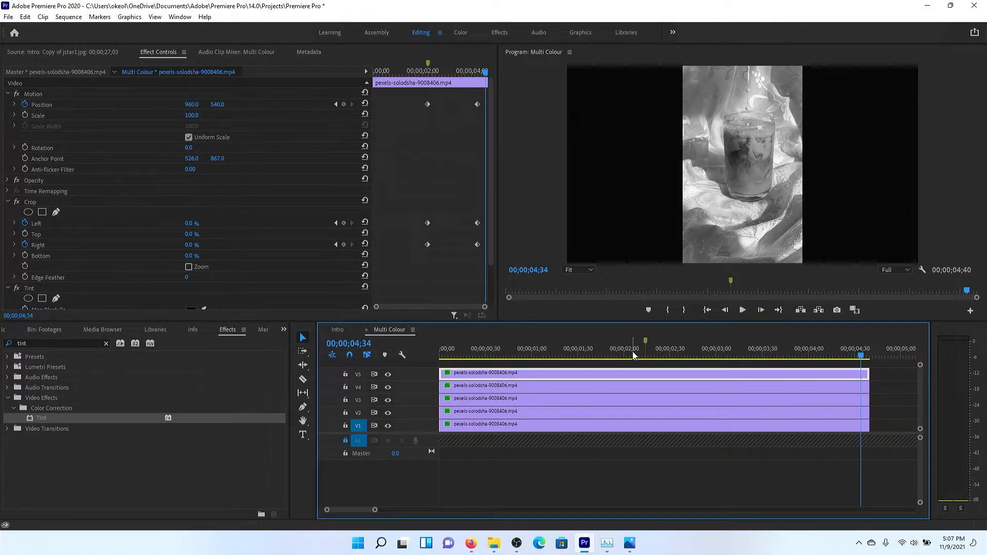
click(632, 353)
key(space)
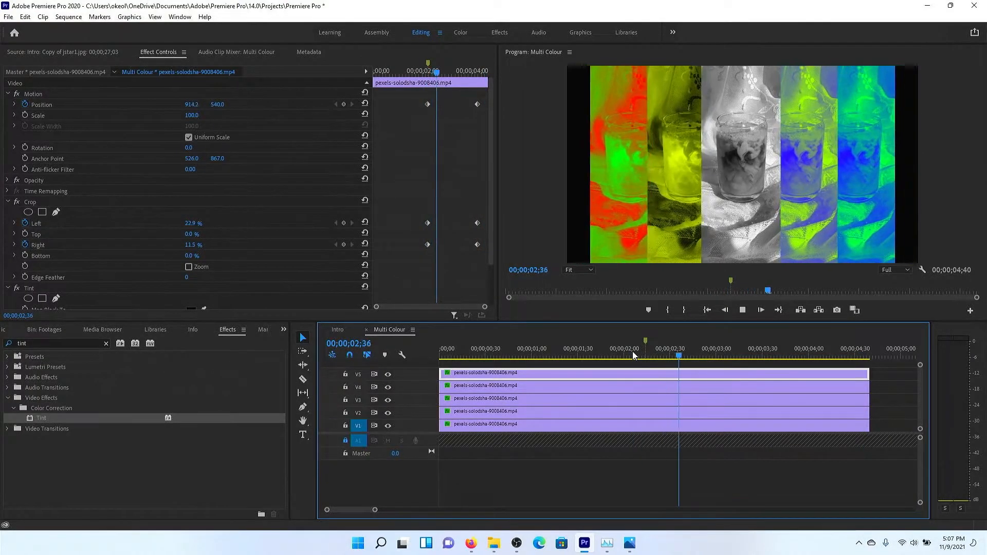
key(space)
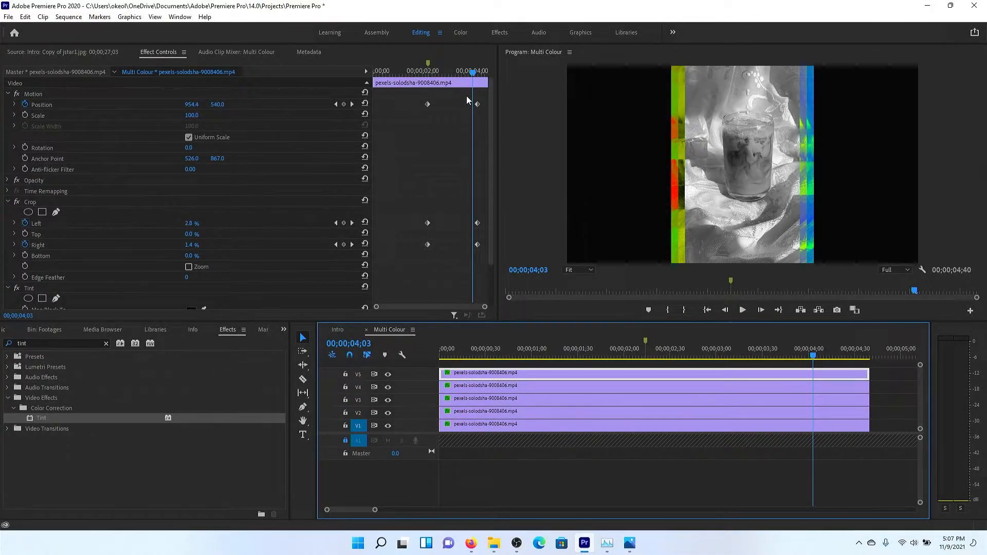
Step: Save the project and apply Ease In temporal interpolation to the last Position keyframe of the V5 clip
drag(472, 72, 427, 99)
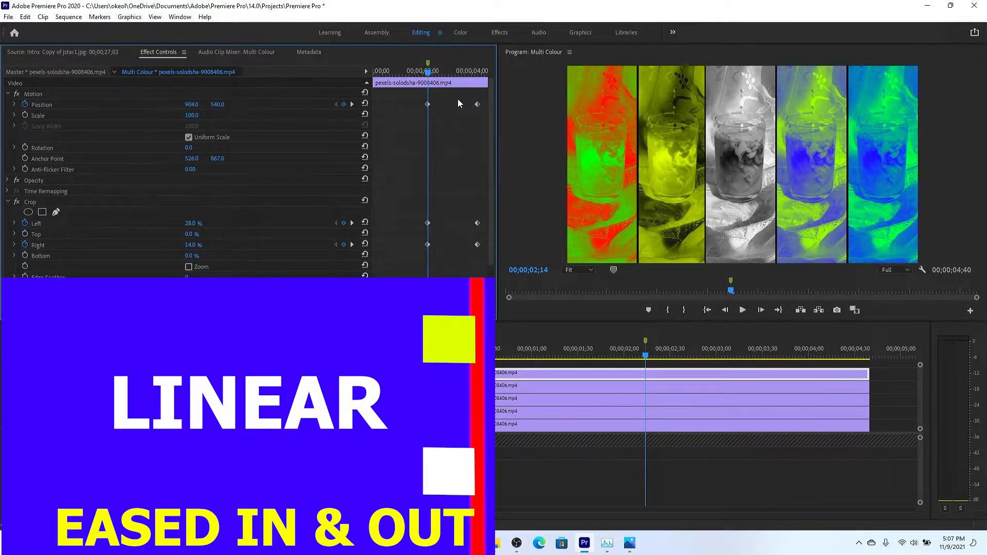
key(ctrl+s)
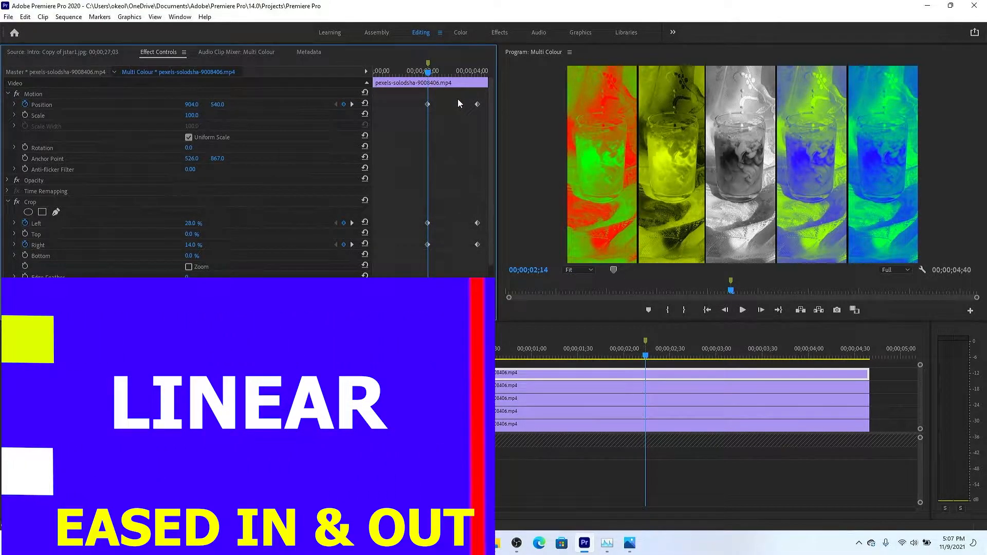
right_click(477, 104)
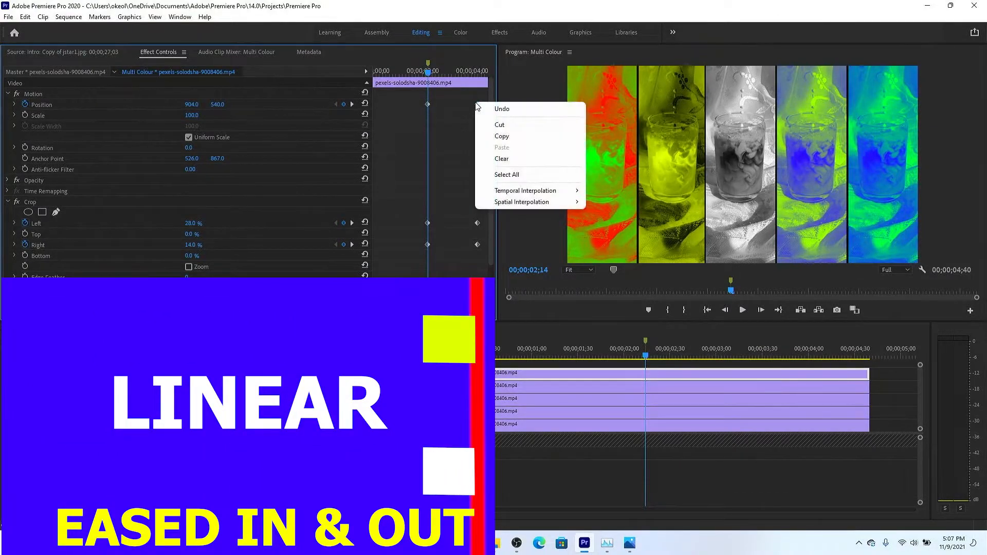
mouse_move(542, 190)
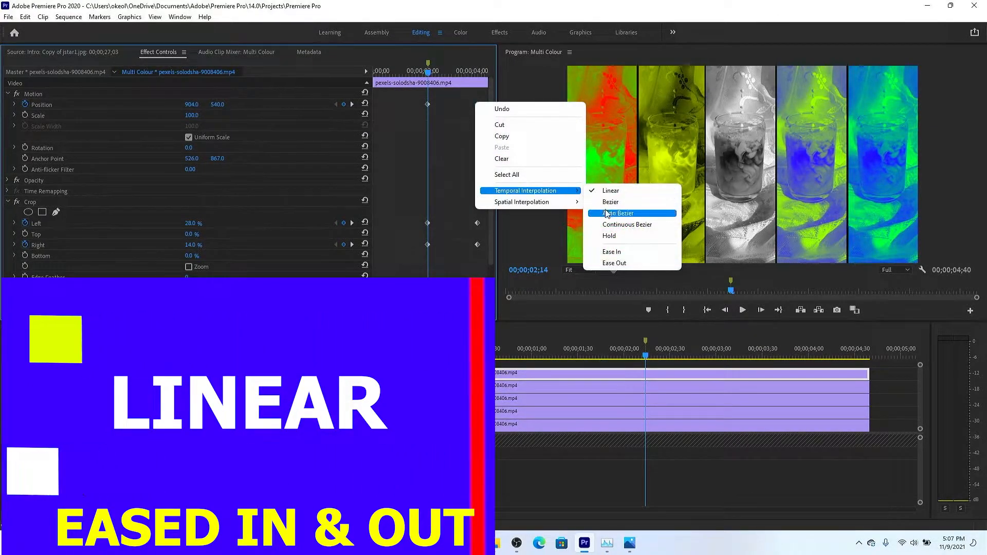
click(613, 252)
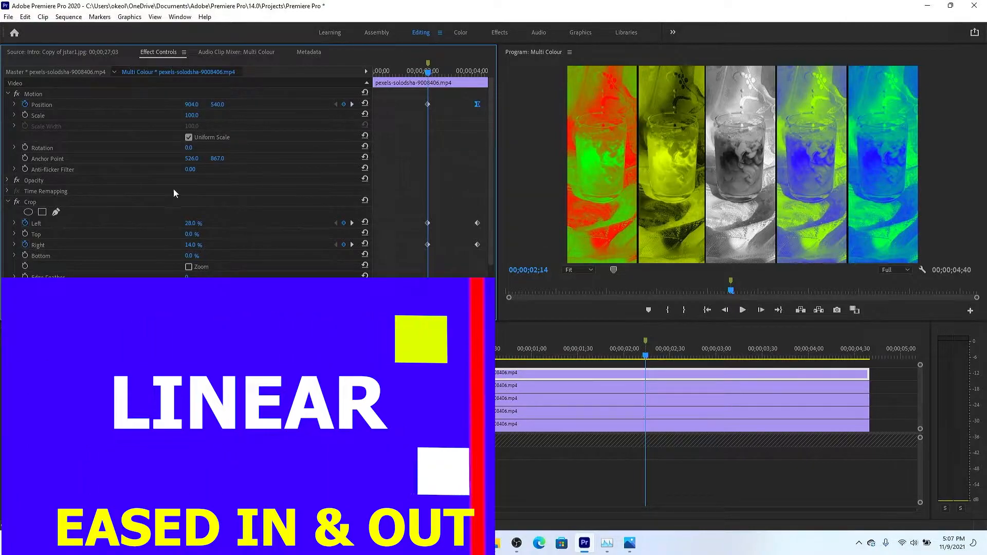
key(space)
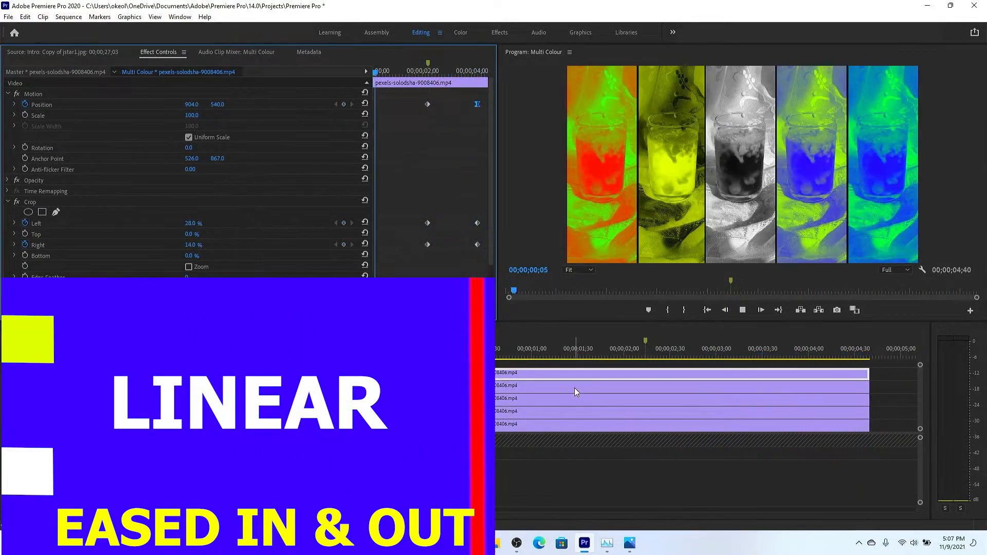
Step: Apply Ease In temporal interpolation to the last Position keyframe of the clip on V4
click(575, 387)
key(space)
drag(467, 99, 478, 105)
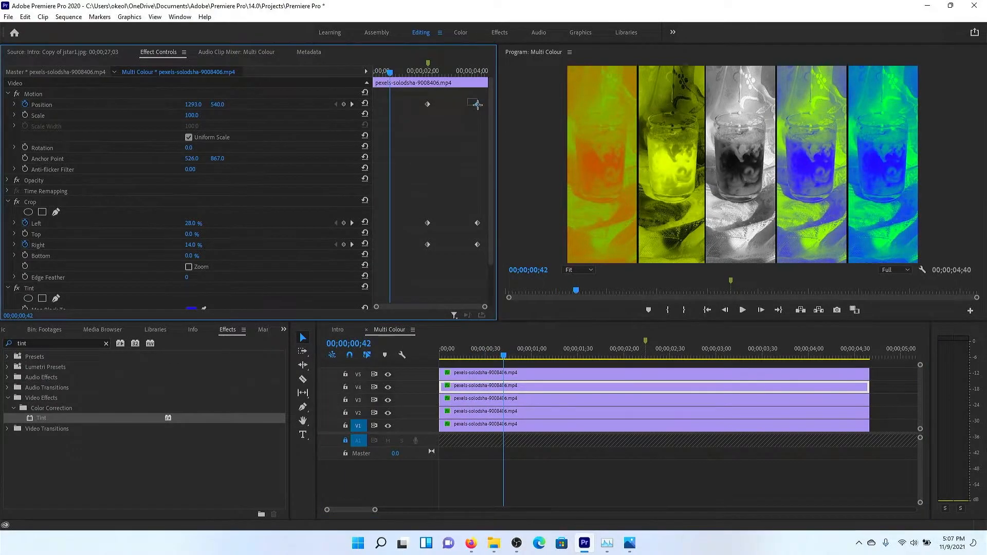
right_click(478, 110)
mouse_move(564, 198)
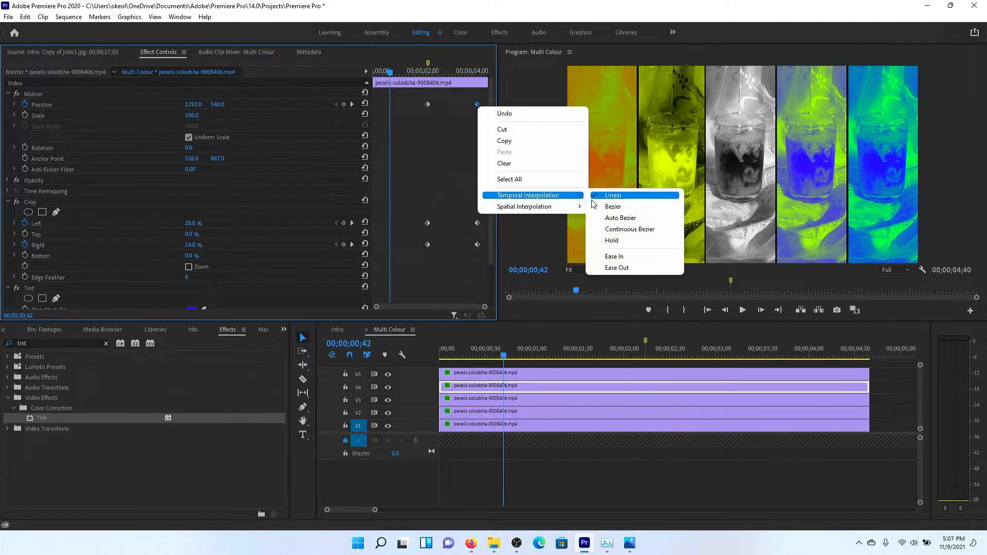
click(611, 241)
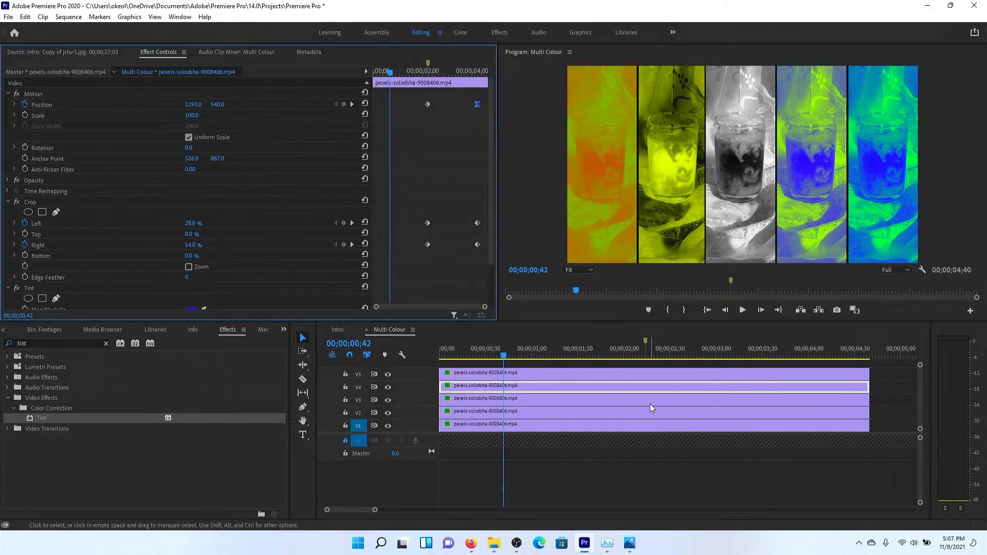
Step: Apply Ease In temporal interpolation to the last Position keyframe of the clip on V3
click(651, 403)
drag(455, 94, 479, 106)
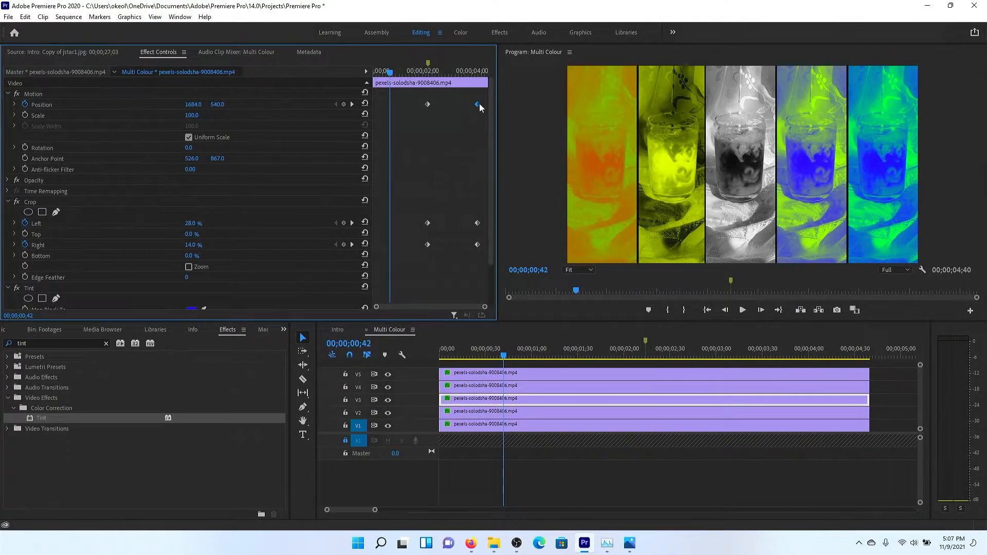
right_click(478, 104)
mouse_move(576, 194)
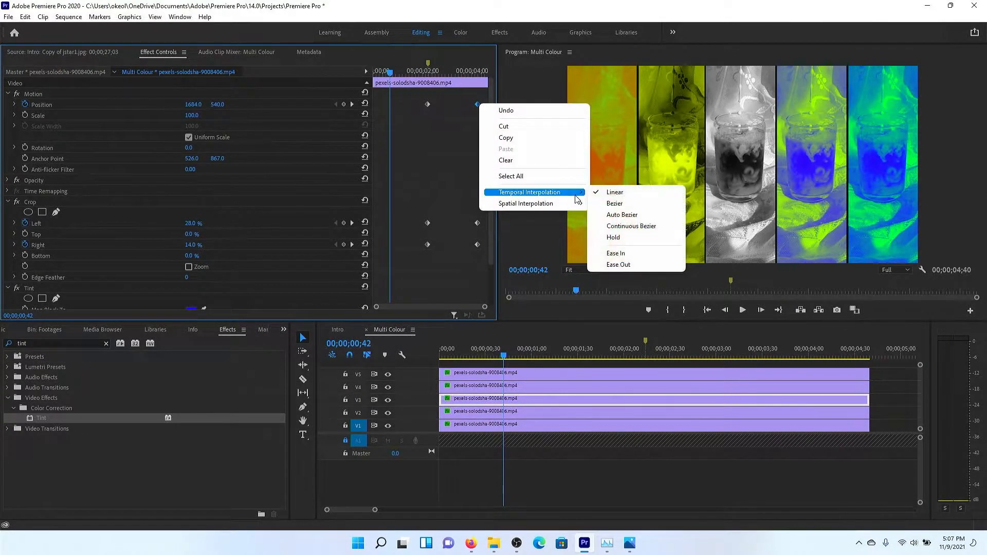
click(629, 254)
Step: Apply Ease In temporal interpolation to the last Position keyframe of the clip on V1
click(629, 411)
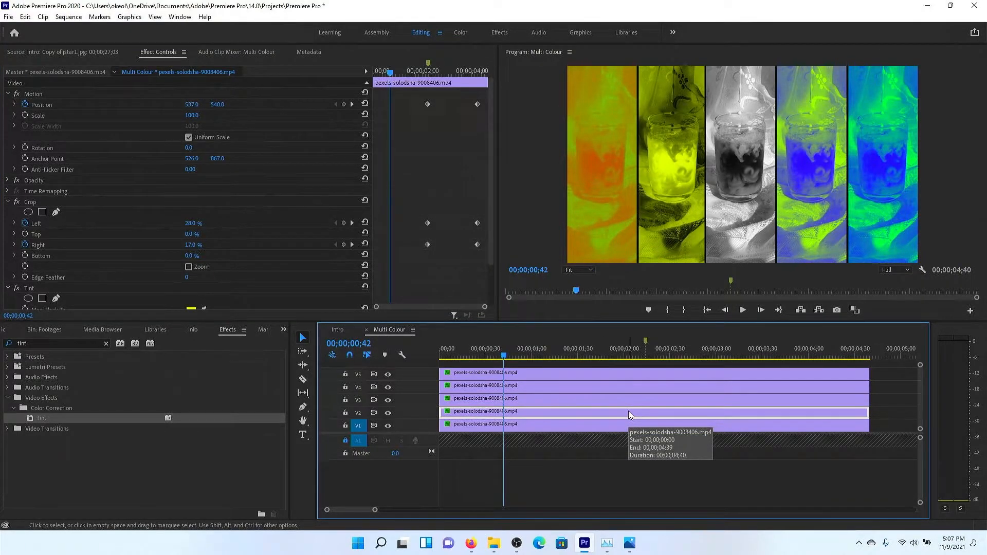
click(637, 426)
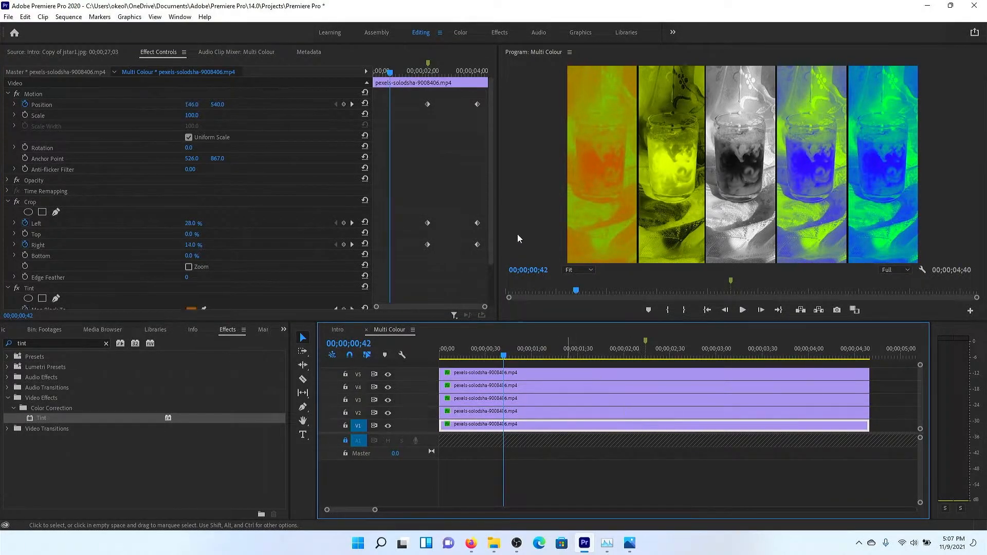
click(477, 104)
right_click(477, 104)
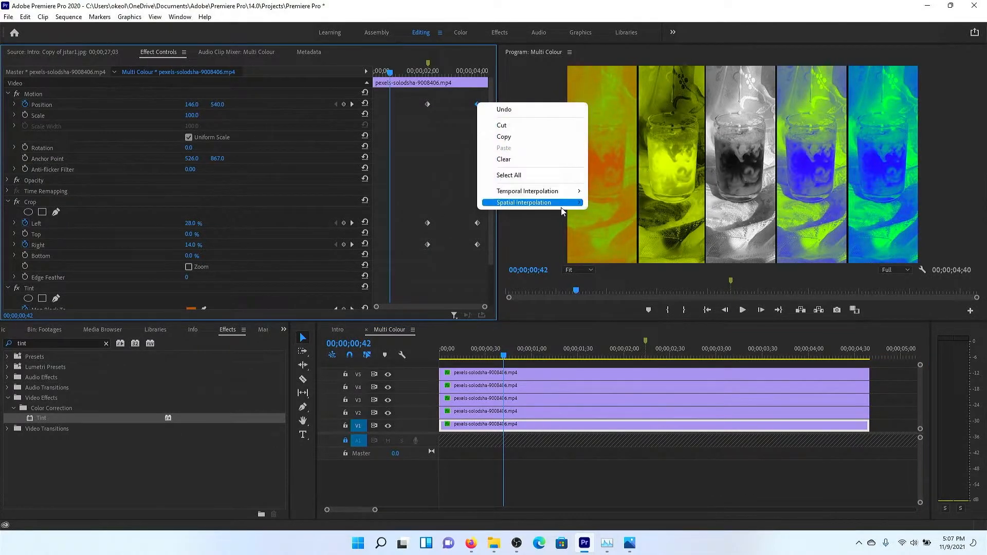
mouse_move(568, 193)
click(649, 253)
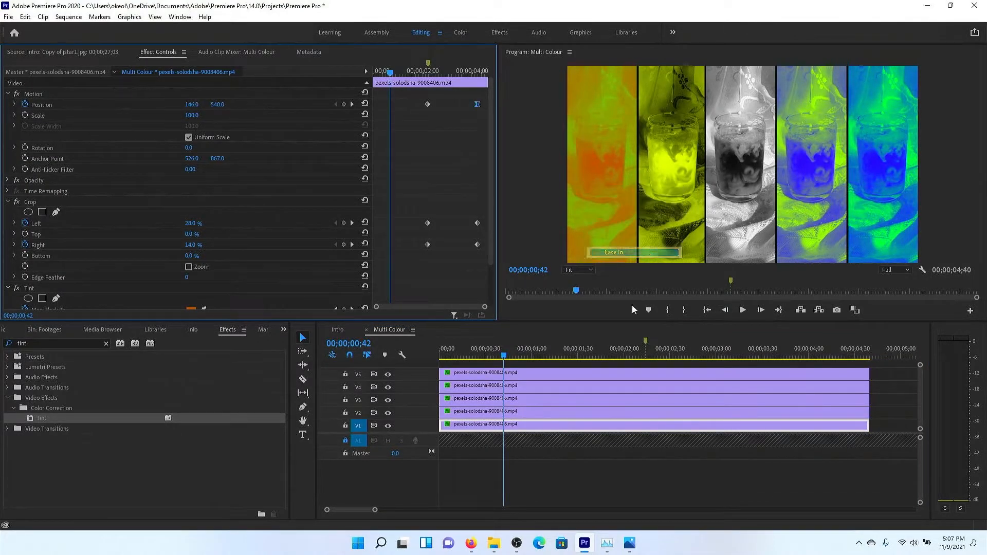
Step: Apply Ease In temporal interpolation to the last Position keyframe of the clip on V2
click(601, 412)
drag(467, 91, 488, 111)
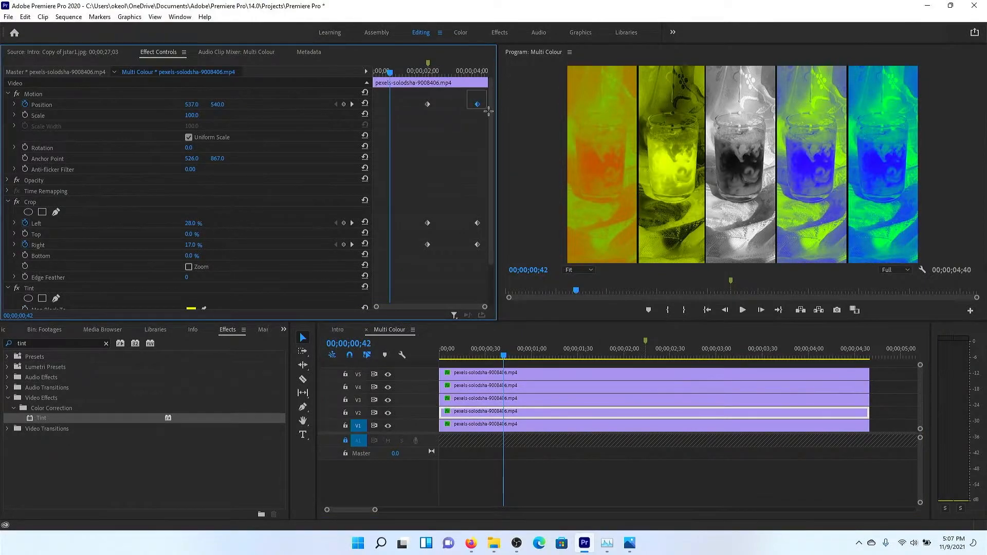
right_click(480, 106)
mouse_move(565, 195)
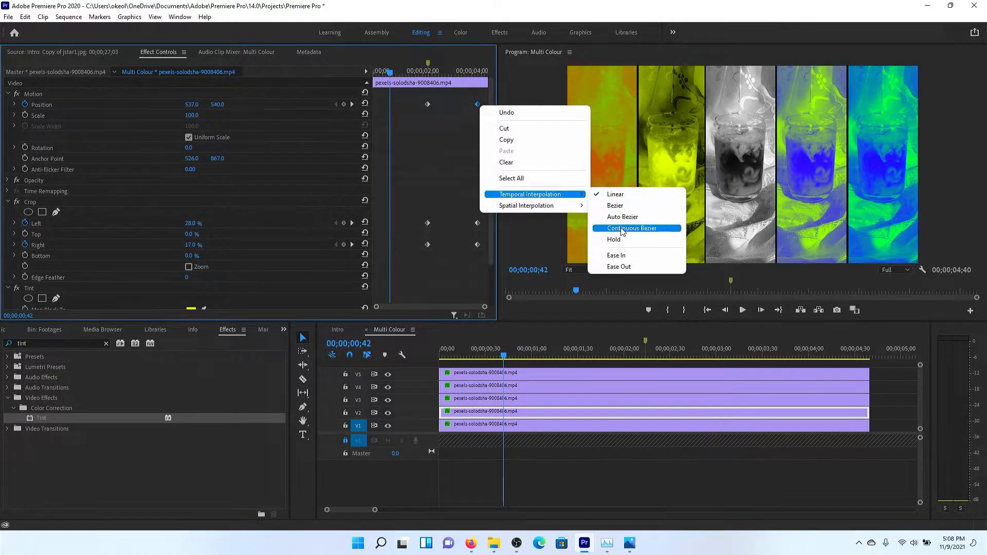
click(633, 257)
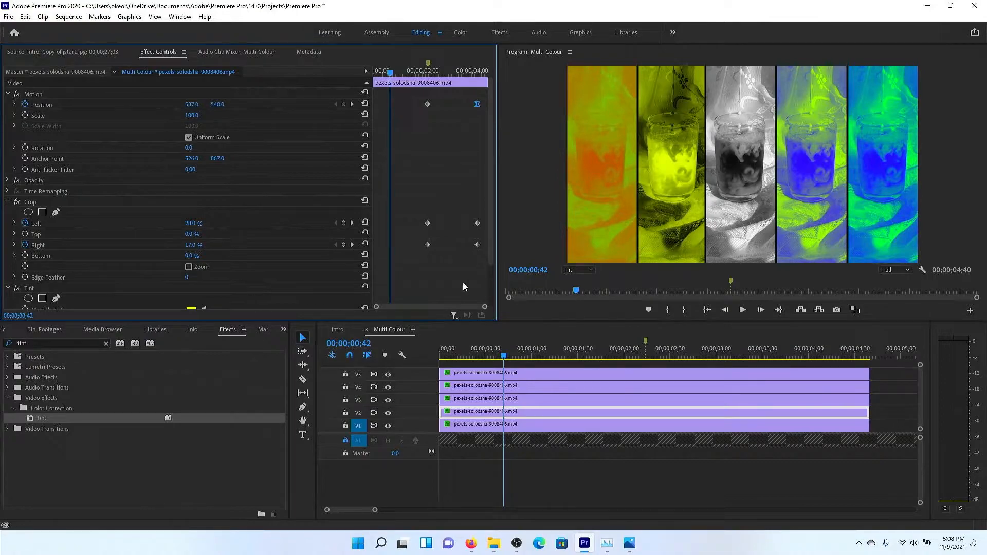
Step: Play back the eased animation, save the project, and review the Multi Colour nest within the Intro sequence
key(space)
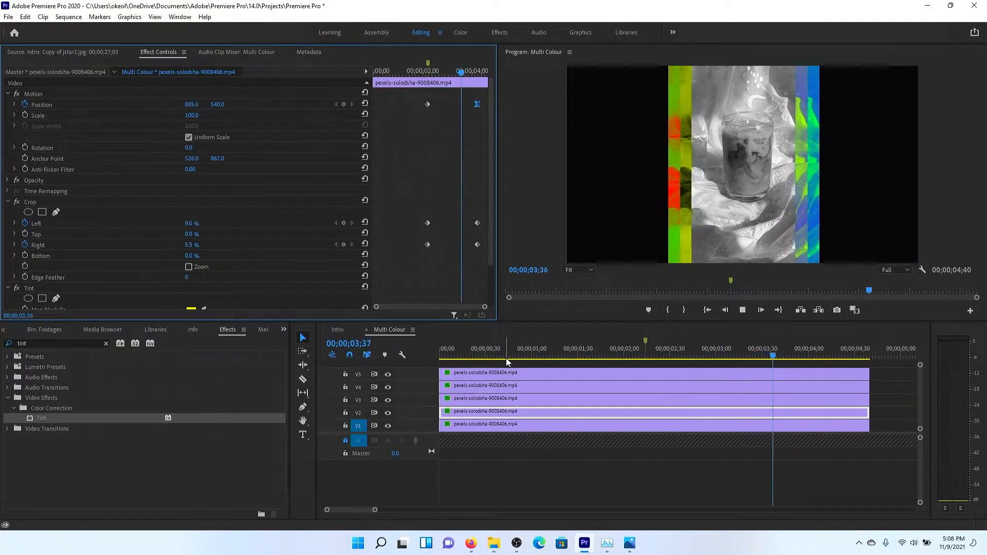
key(ctrl+s)
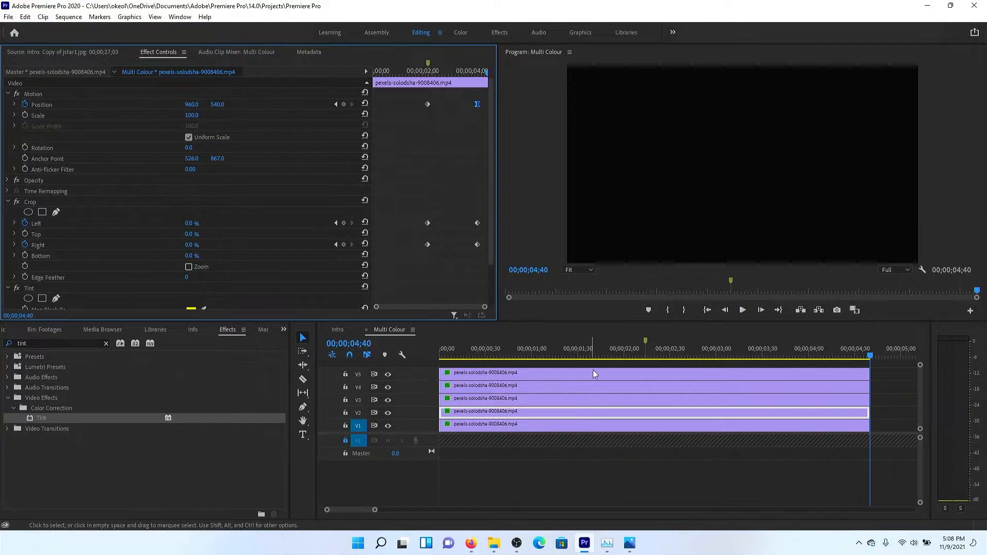
click(340, 329)
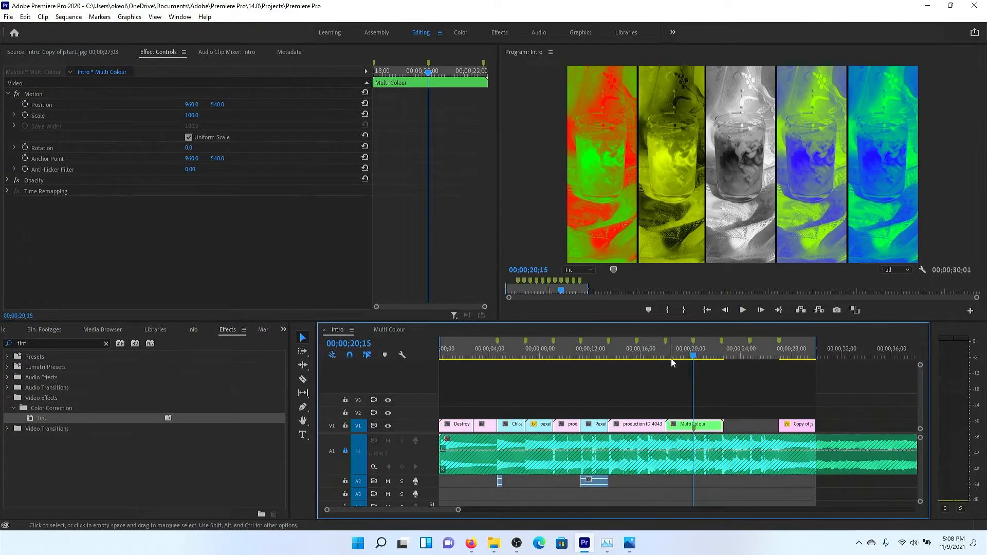
click(667, 360)
key(space)
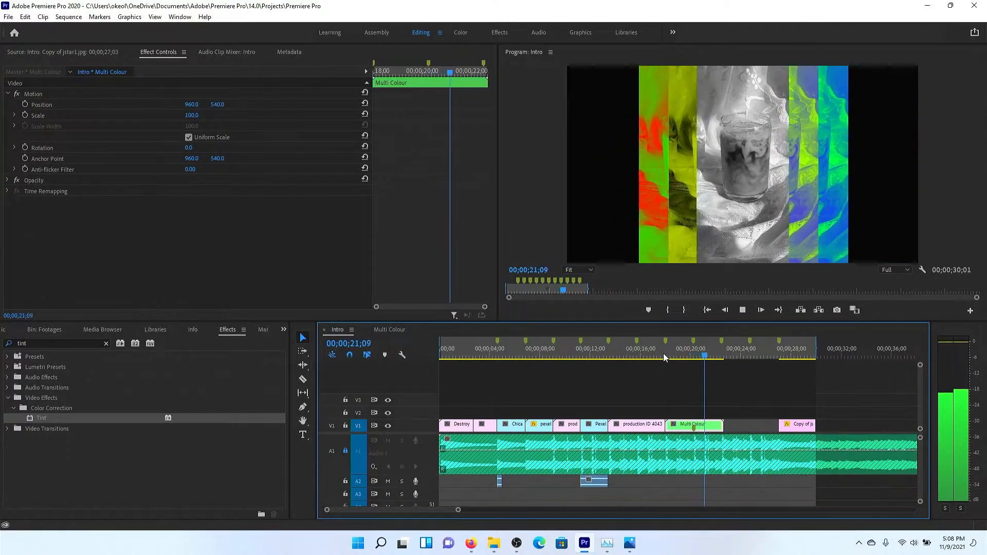
key(space)
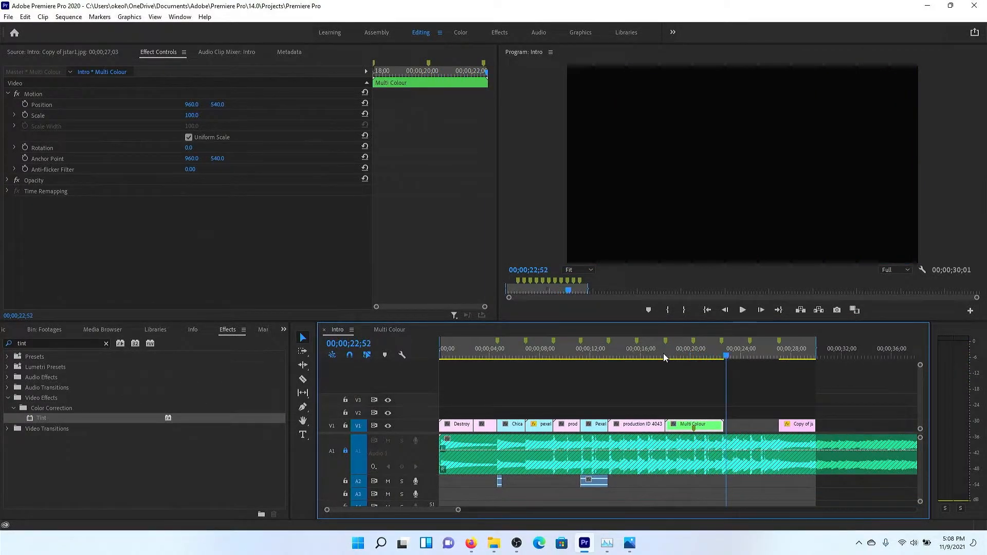
Step: Place the camera lens footage Pexels Videos 1908641.mp4 from the Footages bin on V2, directly after the Multi Colour nest
click(46, 330)
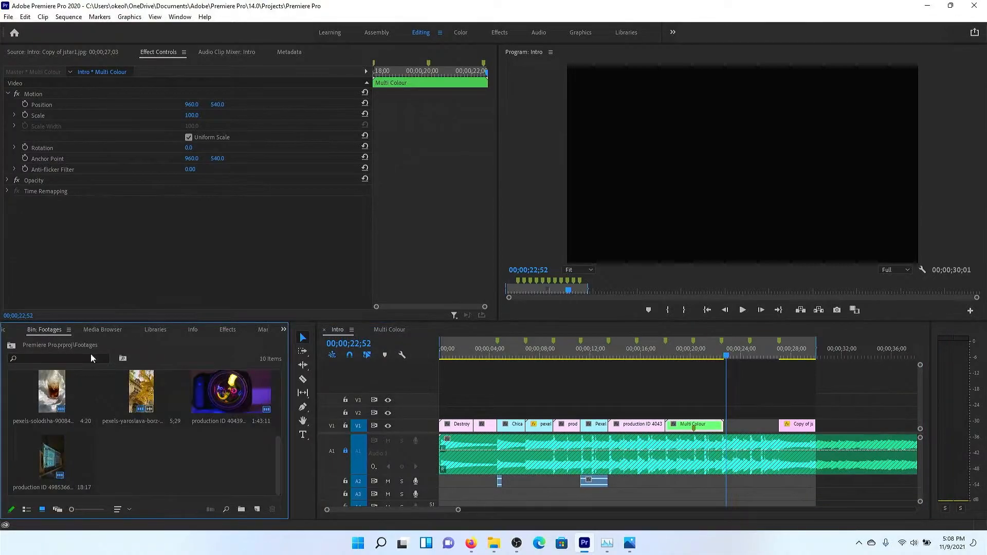
scroll(101, 436, up, 3)
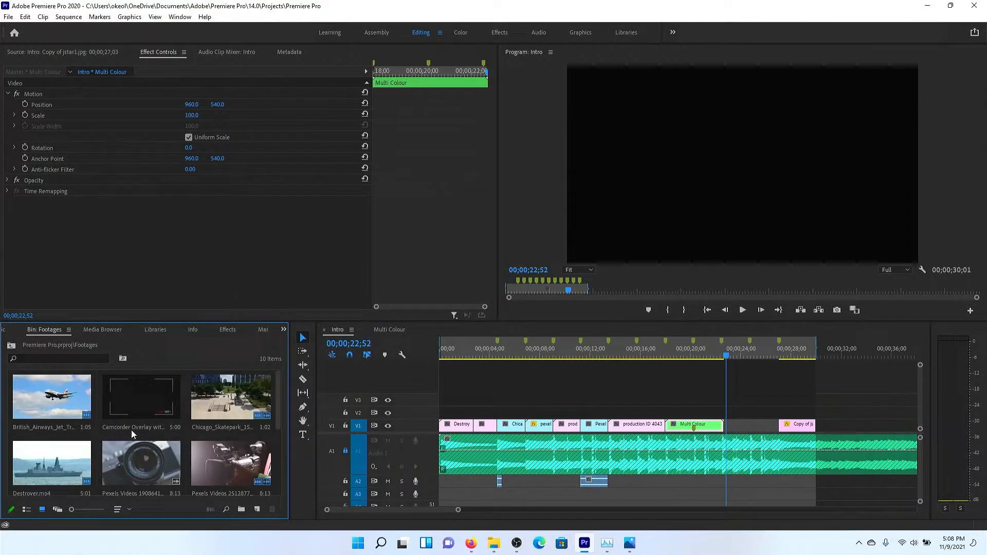
click(143, 461)
drag(136, 466, 726, 414)
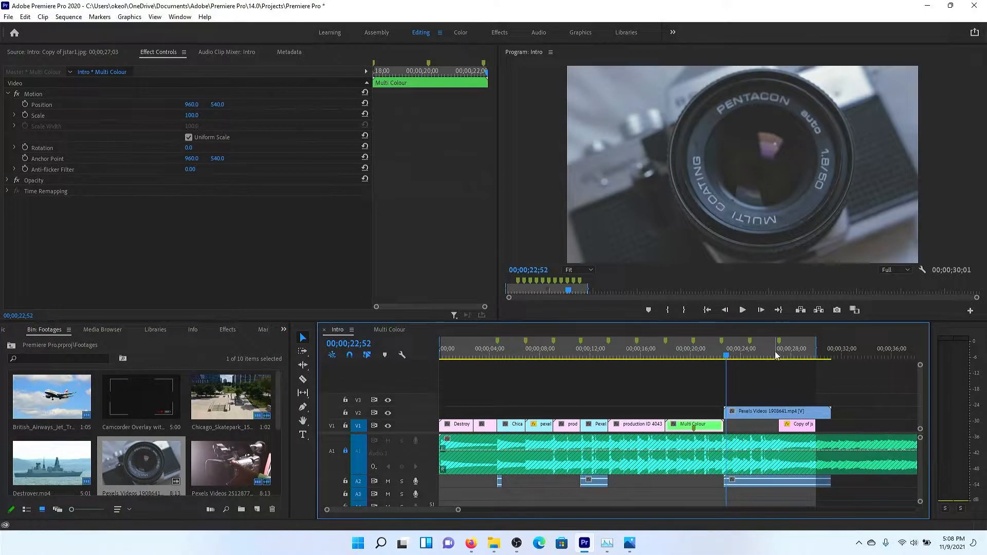
Step: Cut the camera lens clip where the closing image clip on V1 starts and delete the excess part
key(c)
click(780, 412)
key(v)
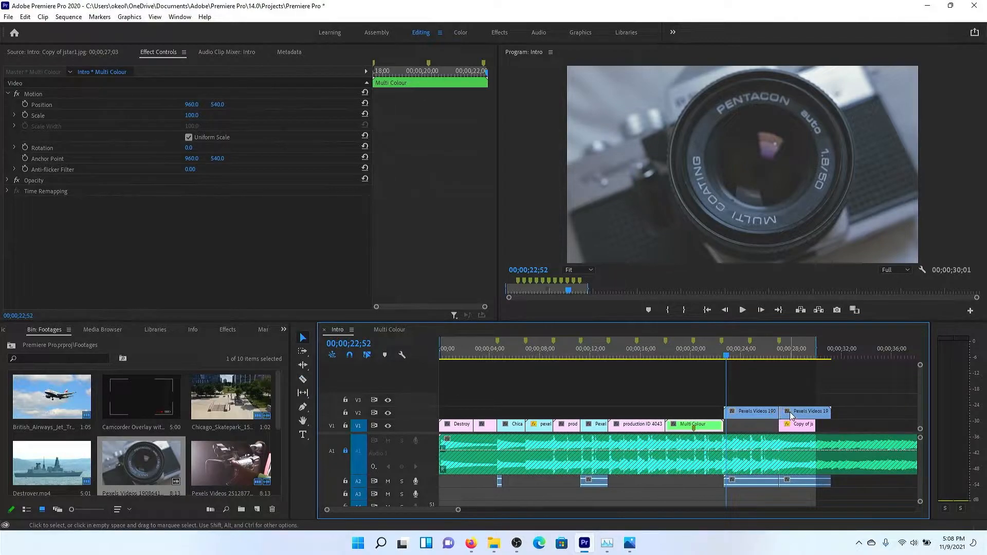
click(790, 412)
key(Delete)
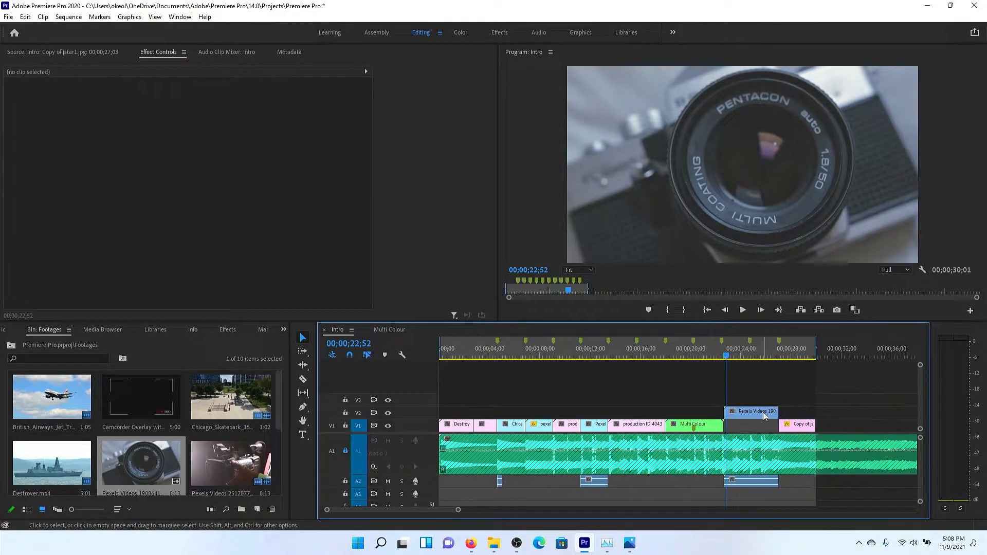
Step: Move the trimmed camera lens clip down into the V1 gap after Multi Colour and preview it around 00;00;23;56
drag(763, 412, 769, 428)
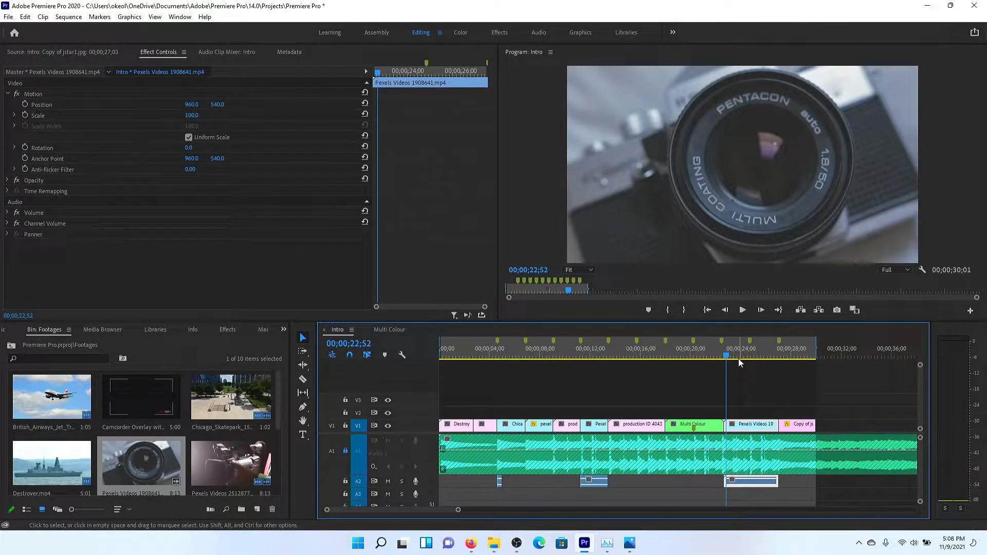
click(718, 359)
click(741, 360)
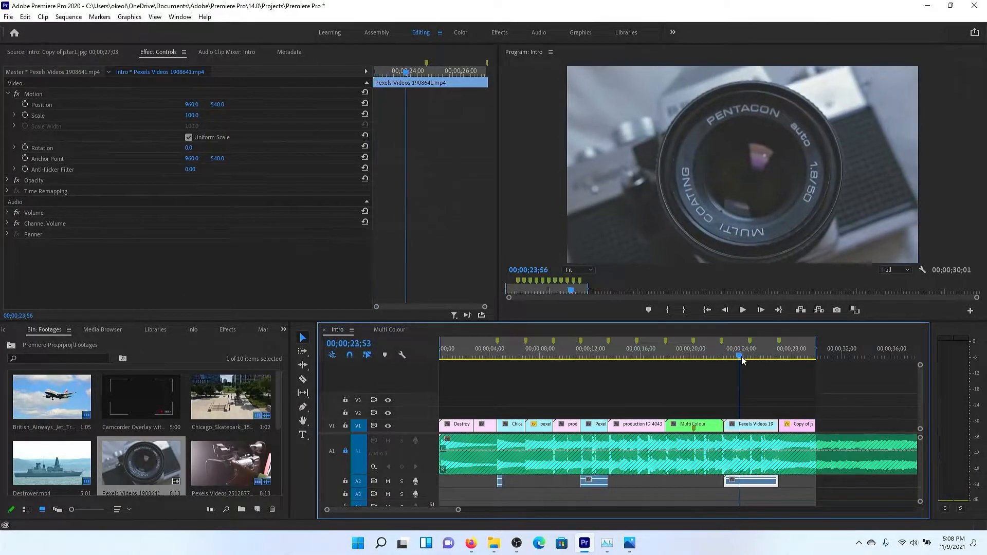
Step: Place the logo image jstar2.PNG from the Images bin on V2 above the start of the Multi Colour nest and preview it
drag(742, 360, 660, 367)
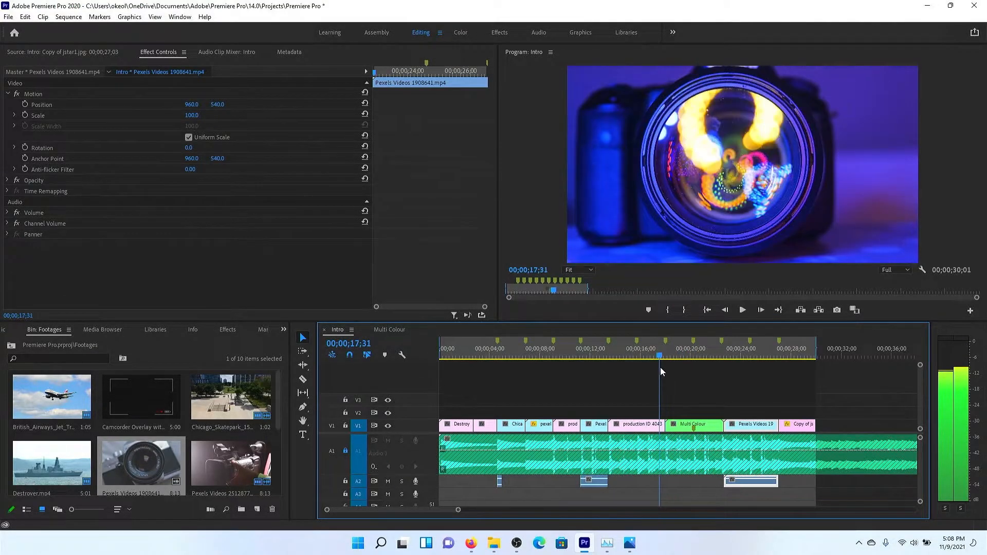
click(12, 346)
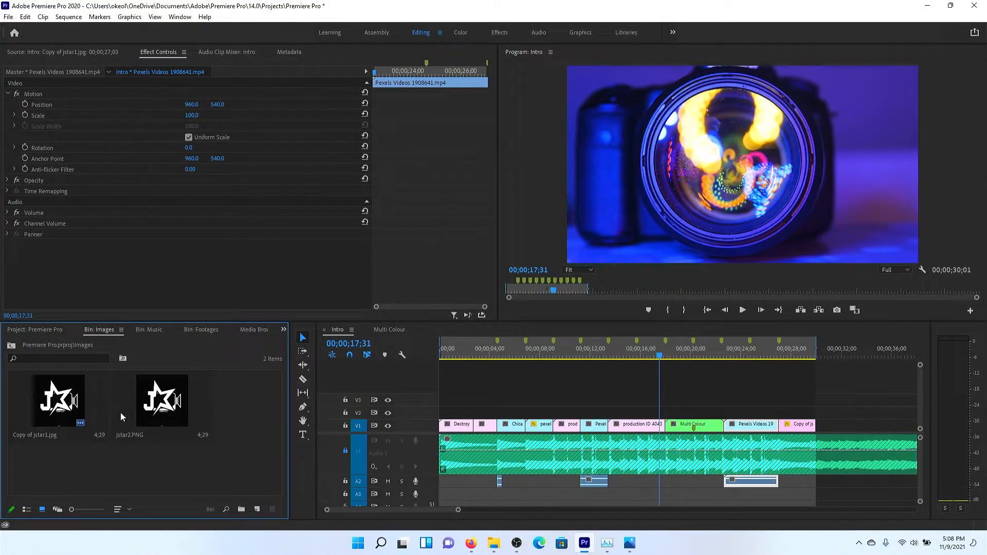
click(137, 409)
drag(135, 419, 670, 409)
key(space)
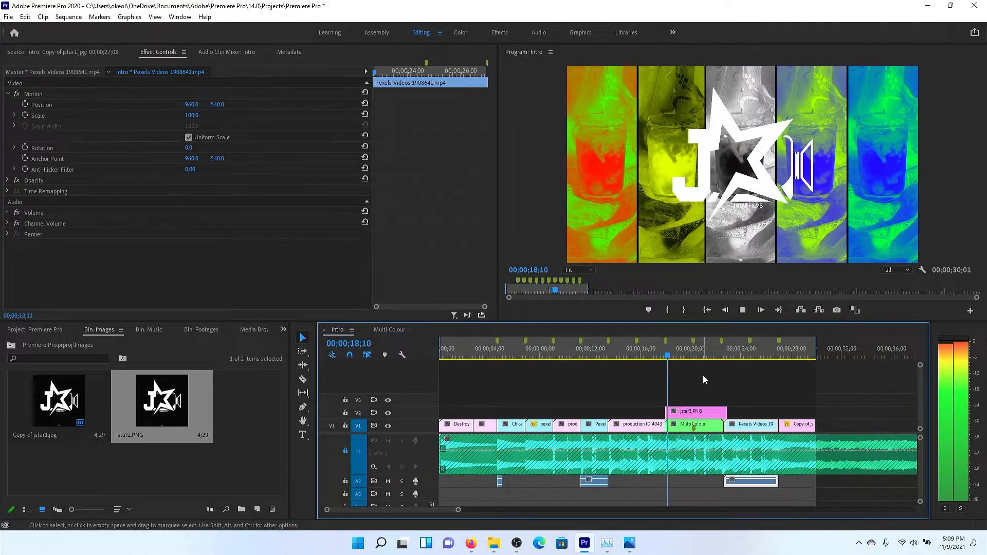
key(space)
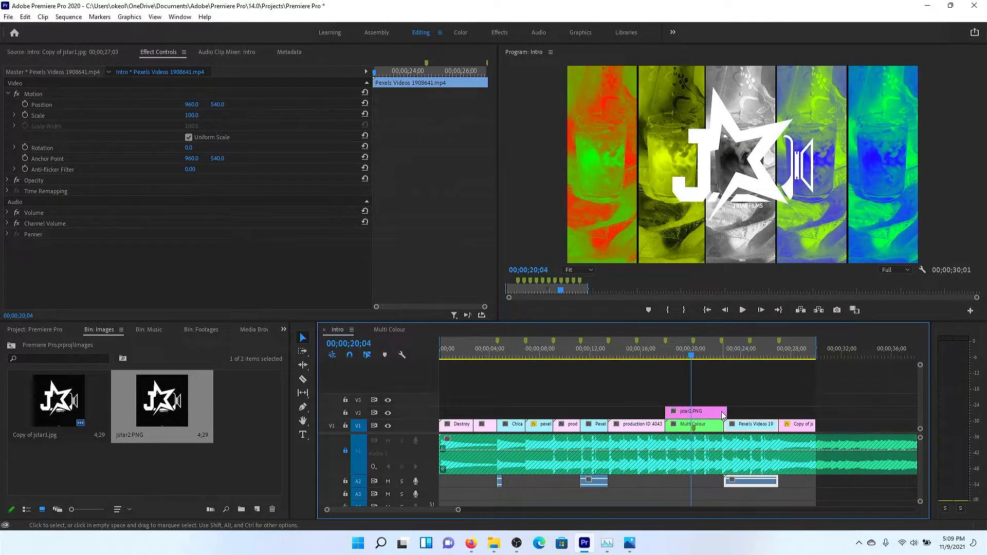
Step: Cut the jstar2.PNG clip where the Multi Colour nest ends and delete the excess part
key(c)
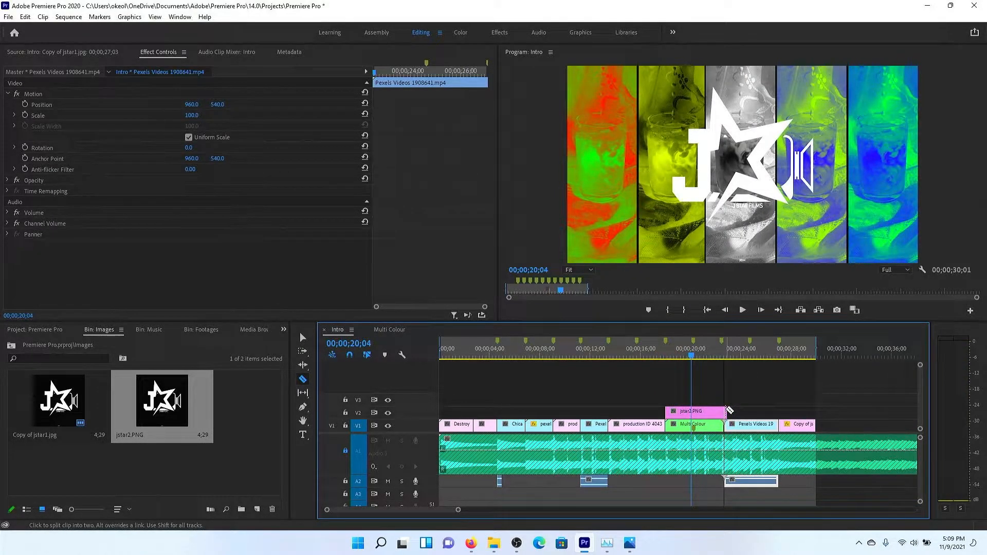
key(v)
click(725, 415)
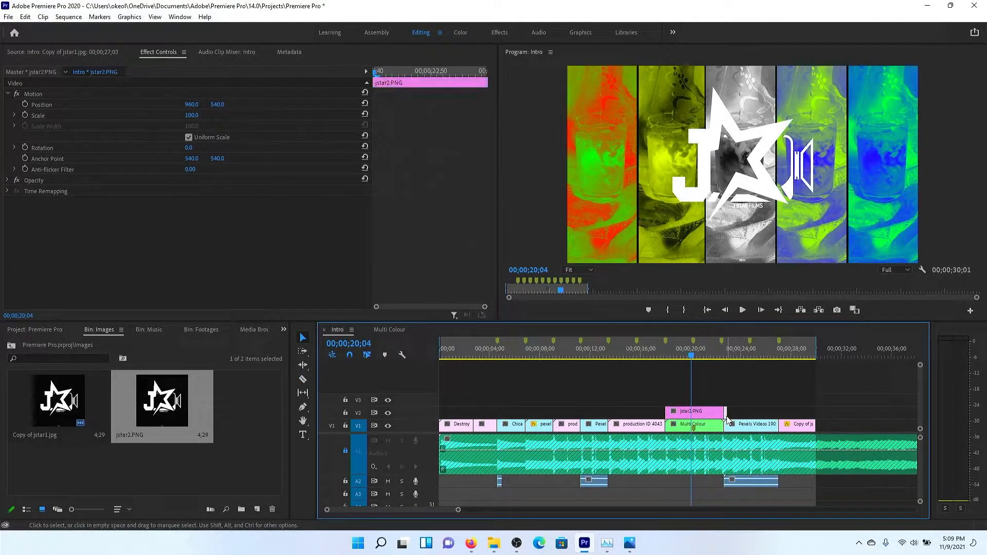
click(701, 373)
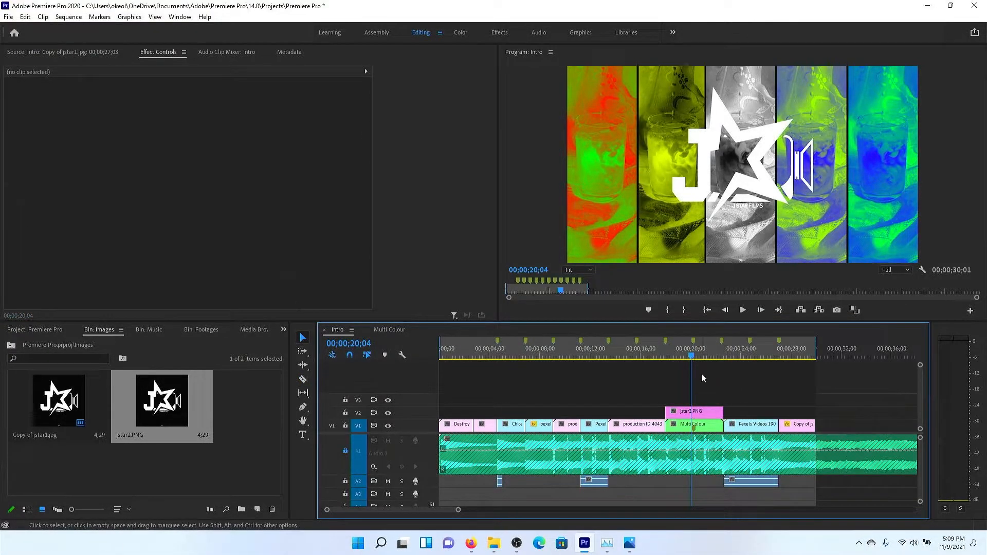
Step: Play the logo over the closing colour strips and examine frame by frame around 00;00;21;45 how the strips meet the logo
key(space)
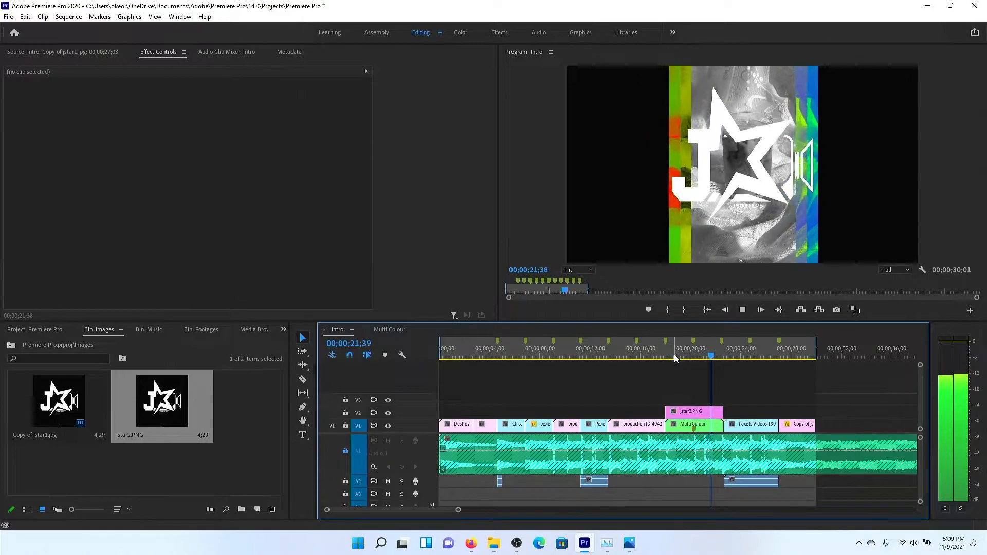
key(space)
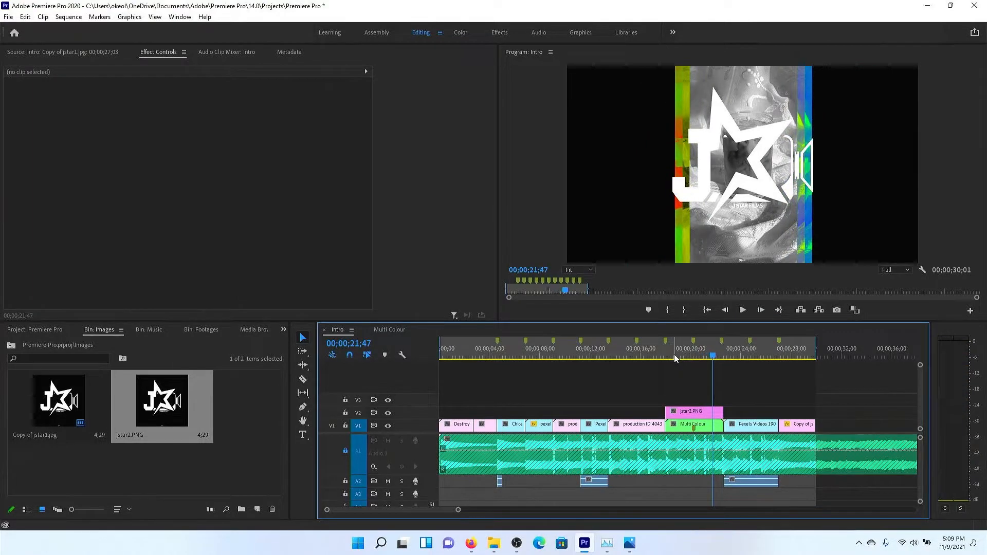
click(713, 359)
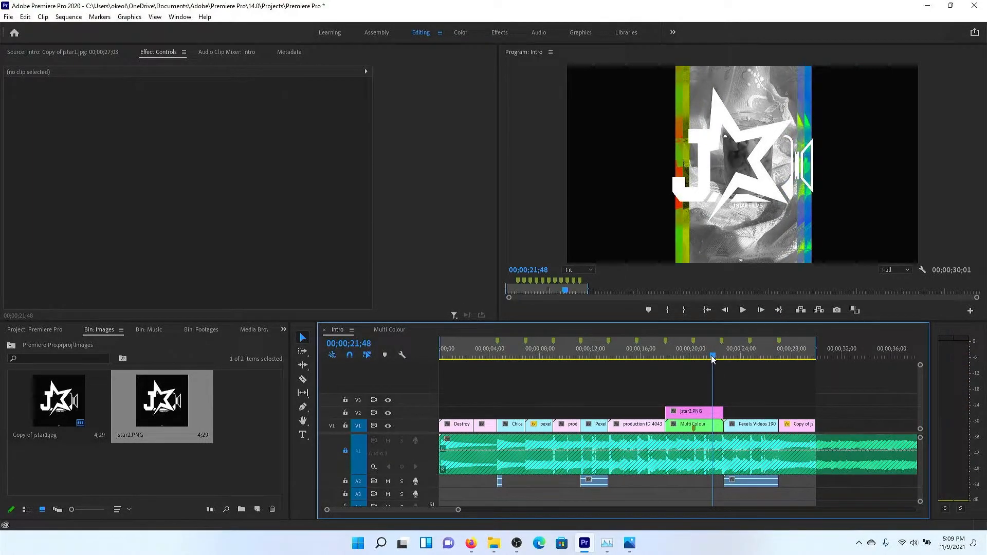
drag(713, 359, 713, 358)
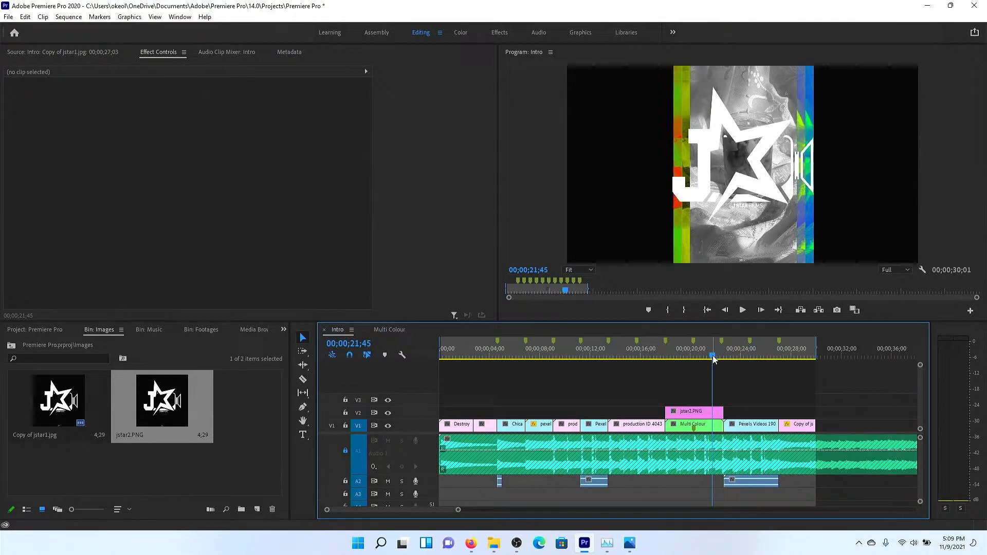
key(Left)
key(Left)
key(Left)
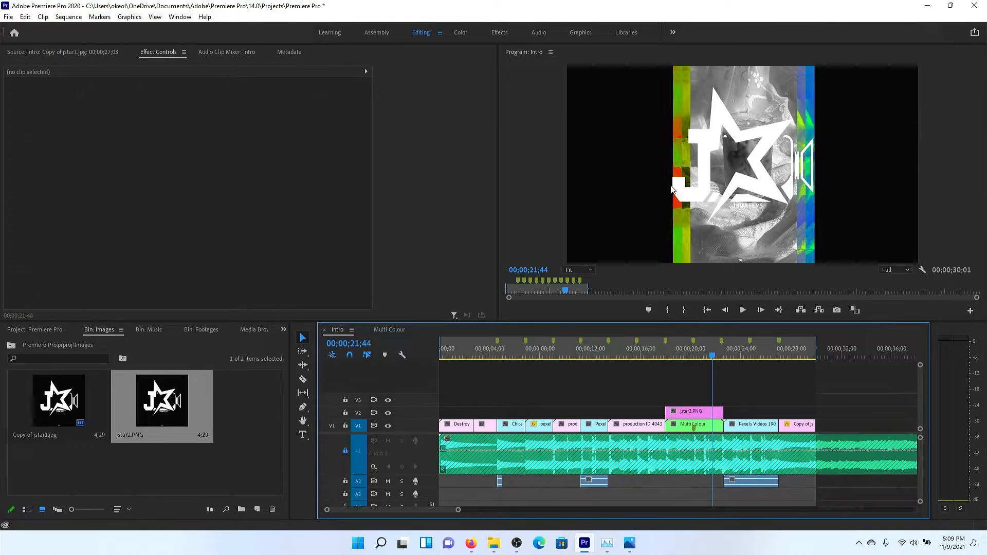
key(Right)
key(Right)
key(Right)
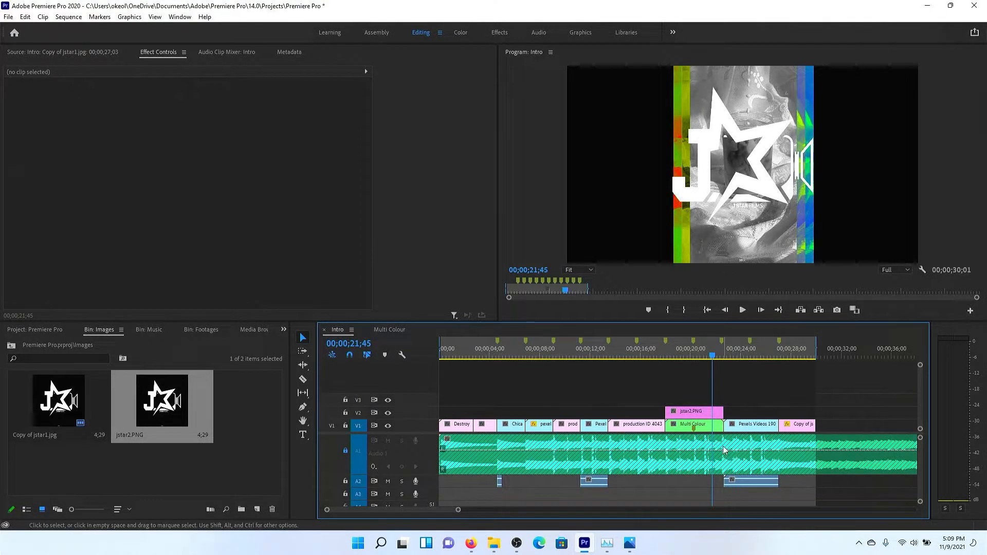
Step: Bring up the effects list and switch to the Effects workspace
key(c)
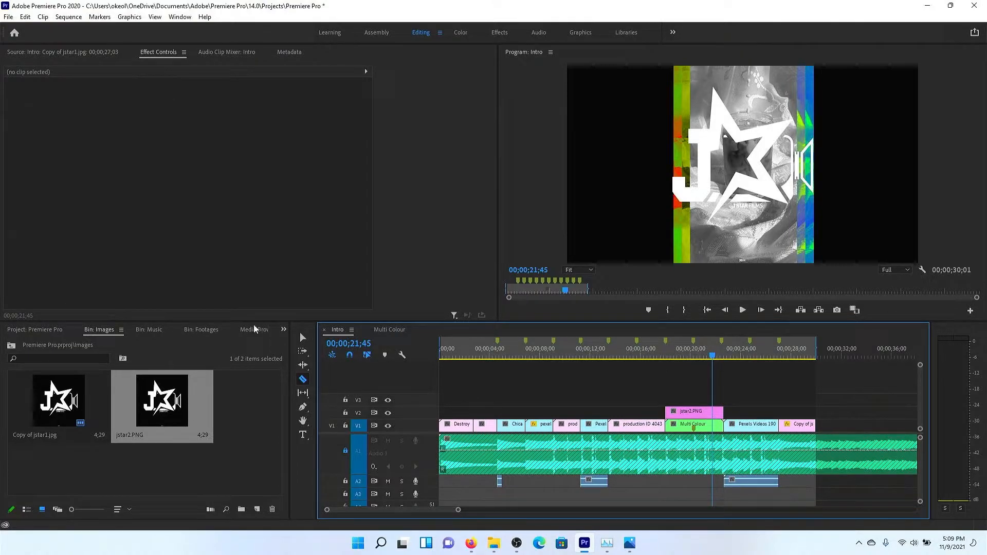
click(284, 329)
click(298, 421)
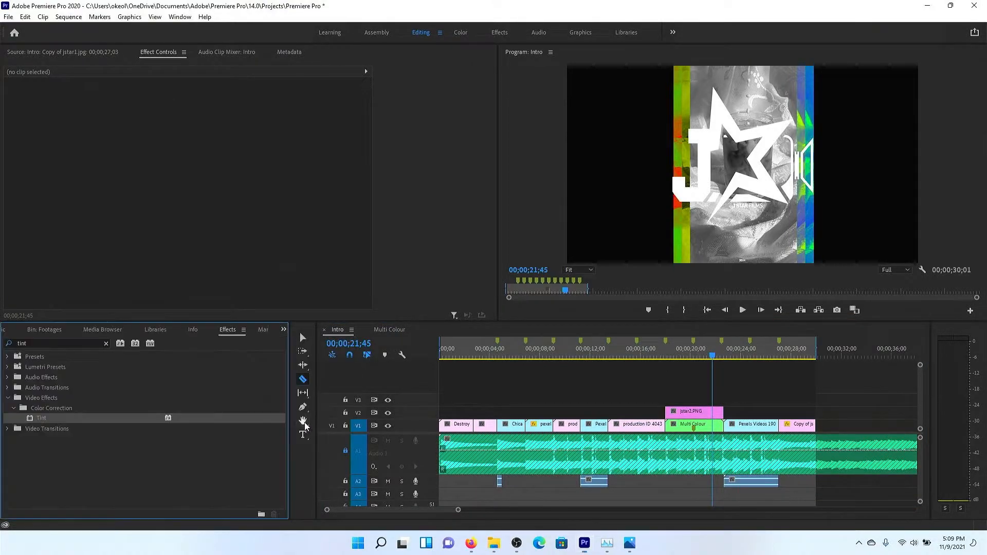
click(43, 343)
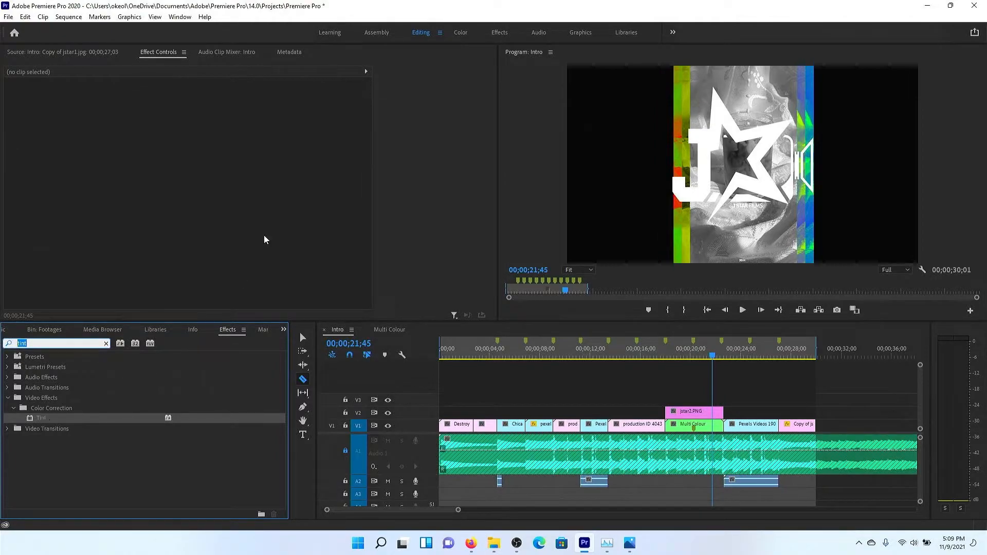
click(497, 32)
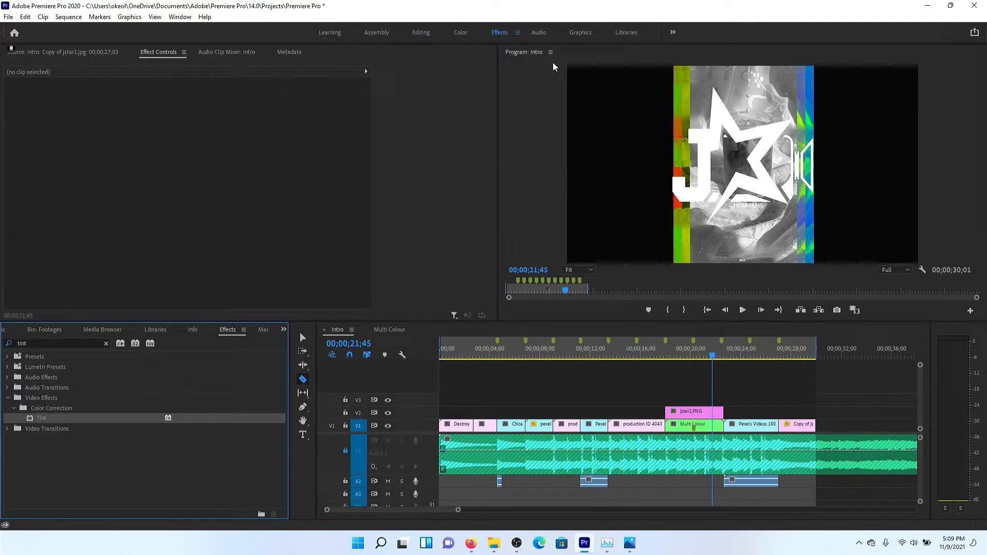
scroll(880, 109, down, 1)
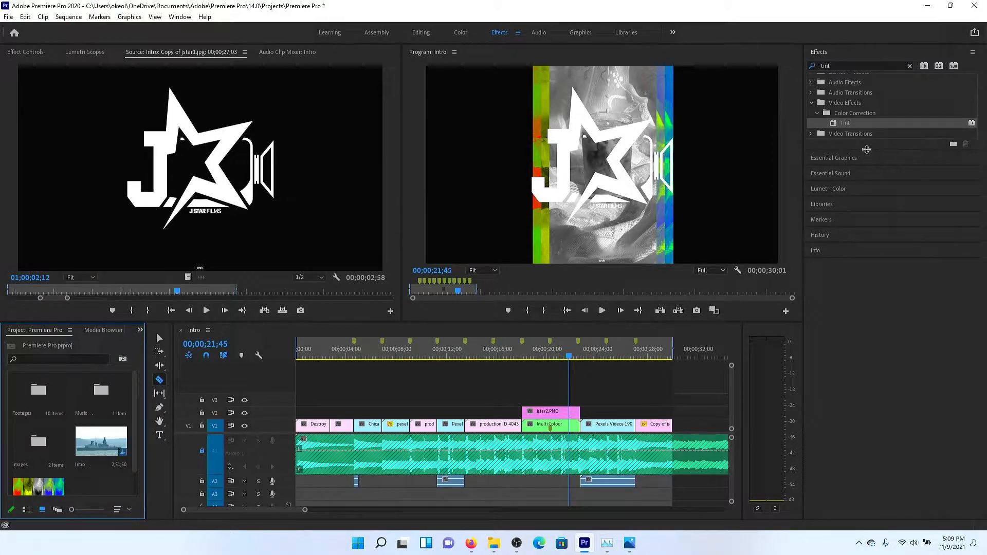
drag(866, 149, 866, 222)
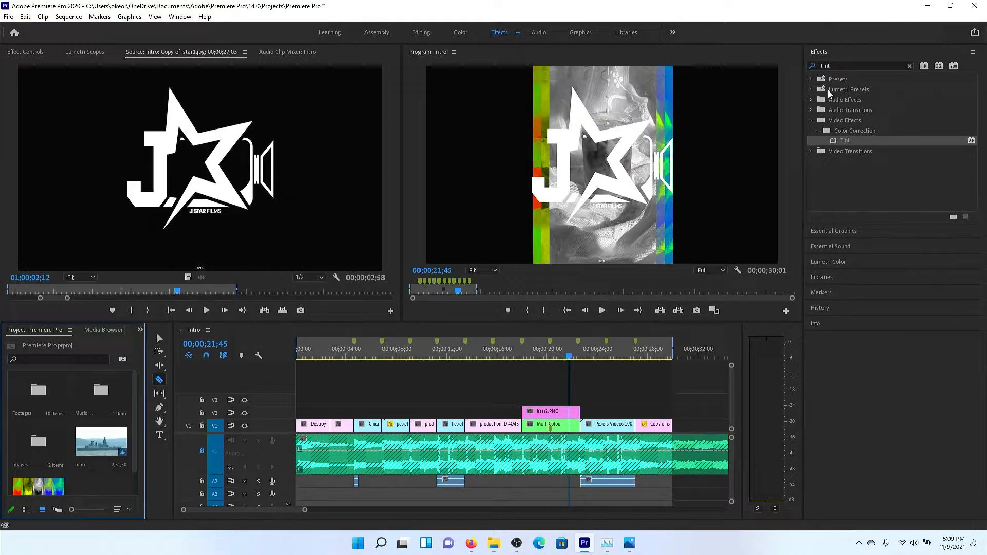
Step: Clear the tint search and apply the Cross Dissolve video transition to the end of the jstar2.PNG clip on V2
click(910, 66)
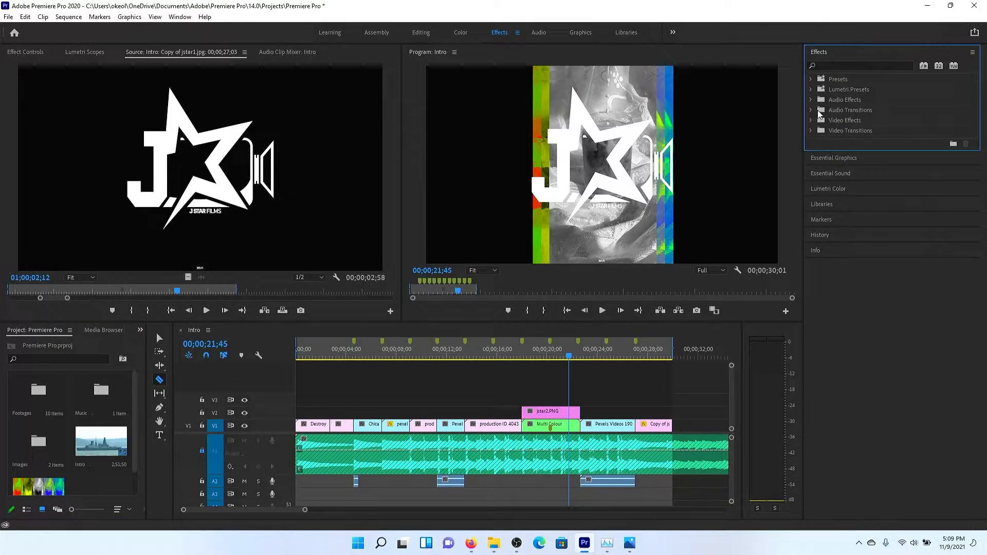
click(812, 132)
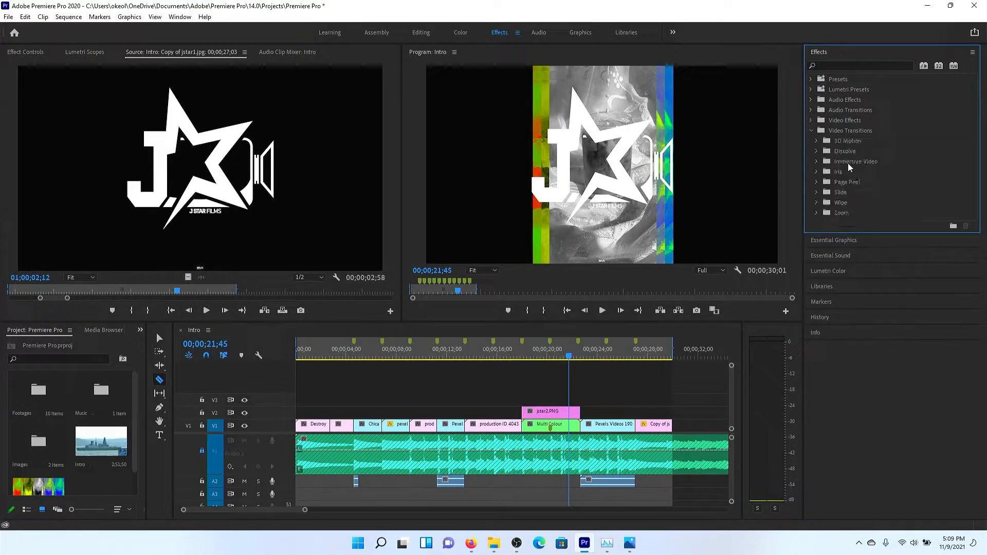
click(816, 151)
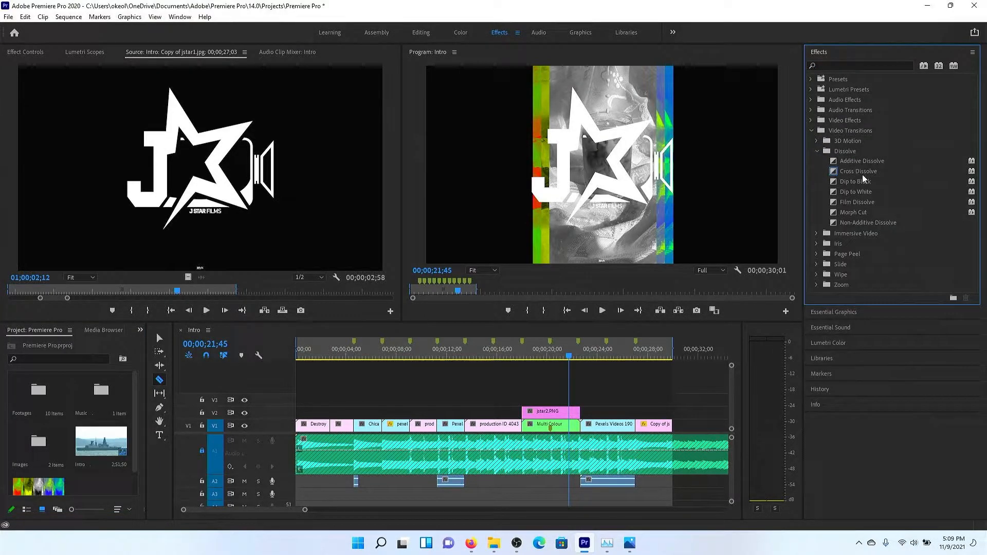
drag(863, 175, 619, 378)
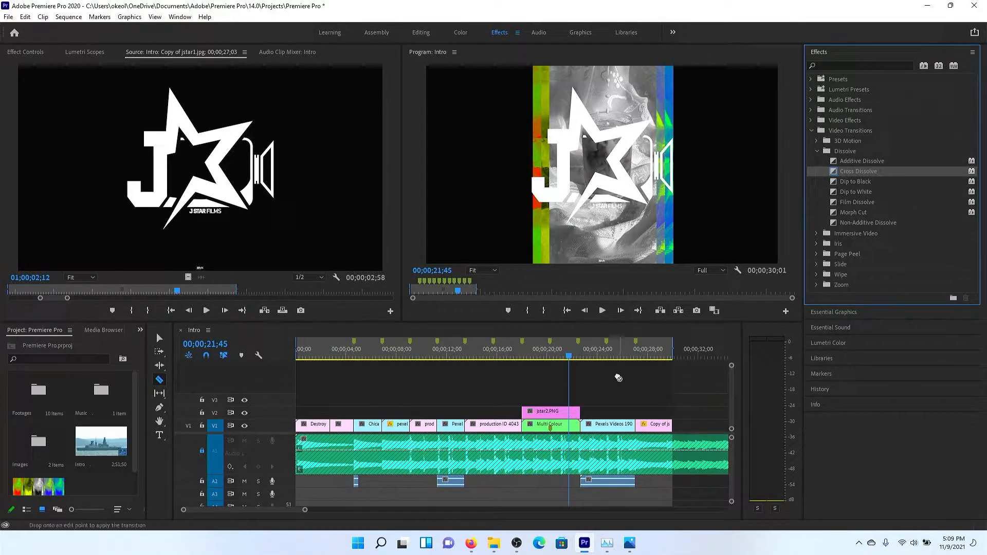
drag(576, 414, 578, 414)
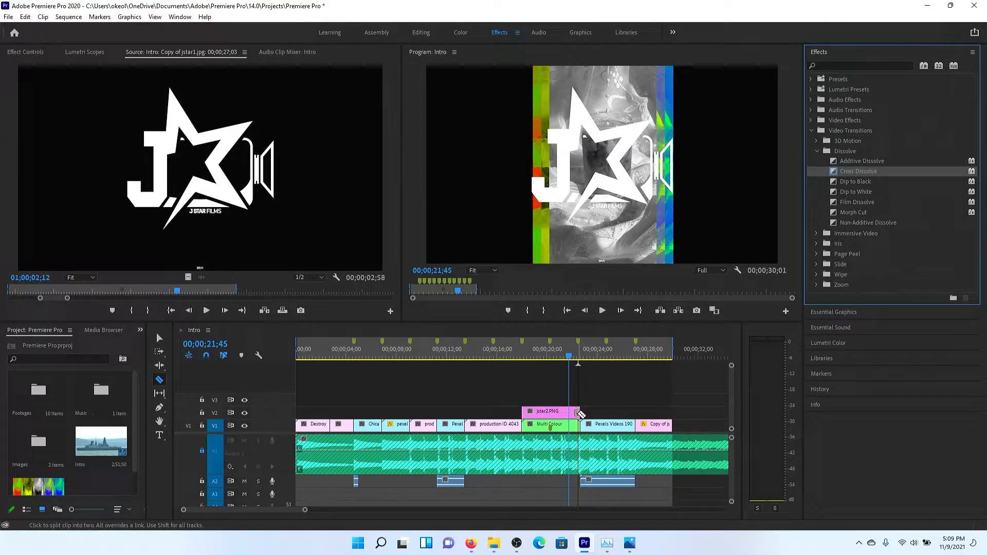
Step: Lengthen the Cross Dissolve so it starts just after 00;00;21;00, and play back the logo's fade-out
key(v)
click(578, 415)
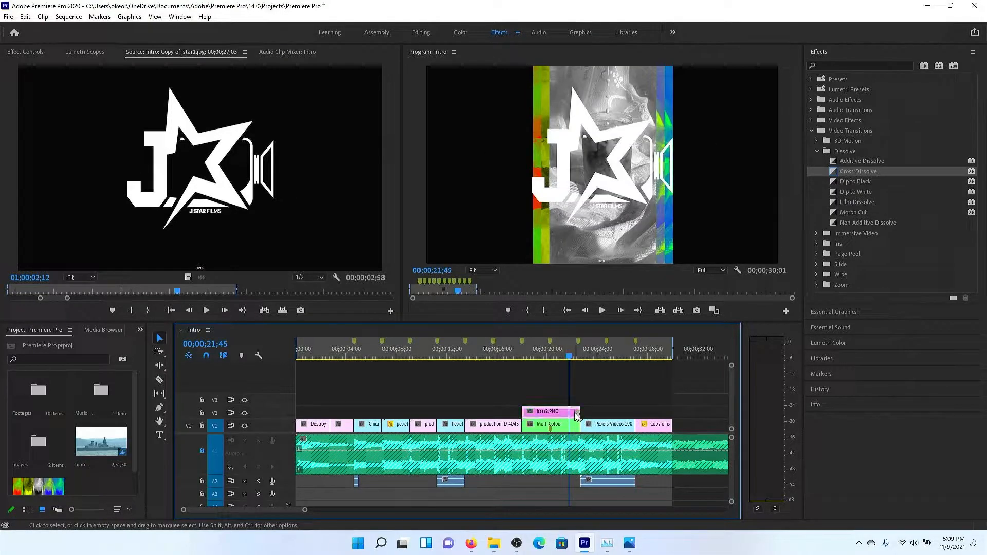
mouse_move(578, 414)
mouse_down()
mouse_move(565, 414)
mouse_move(577, 415)
mouse_up()
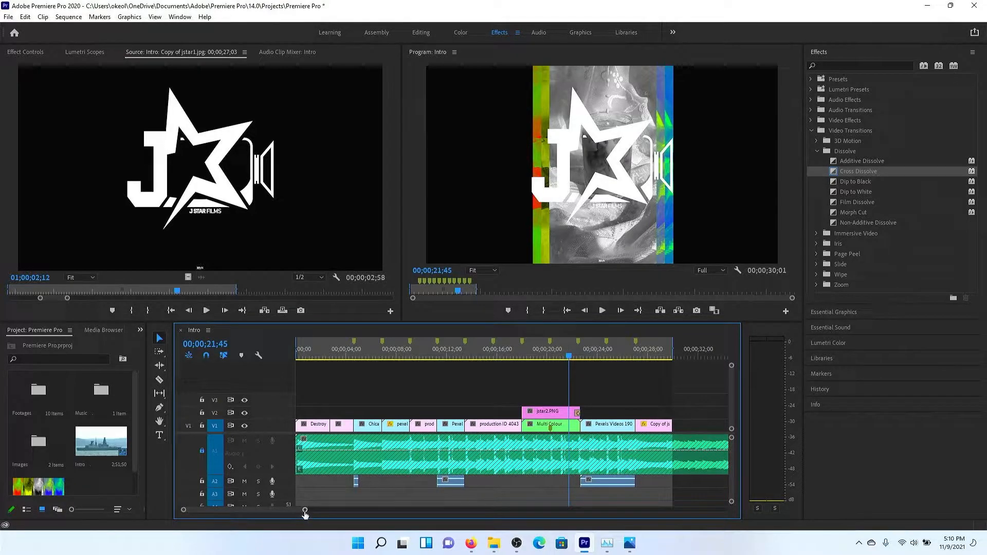
drag(305, 509, 242, 510)
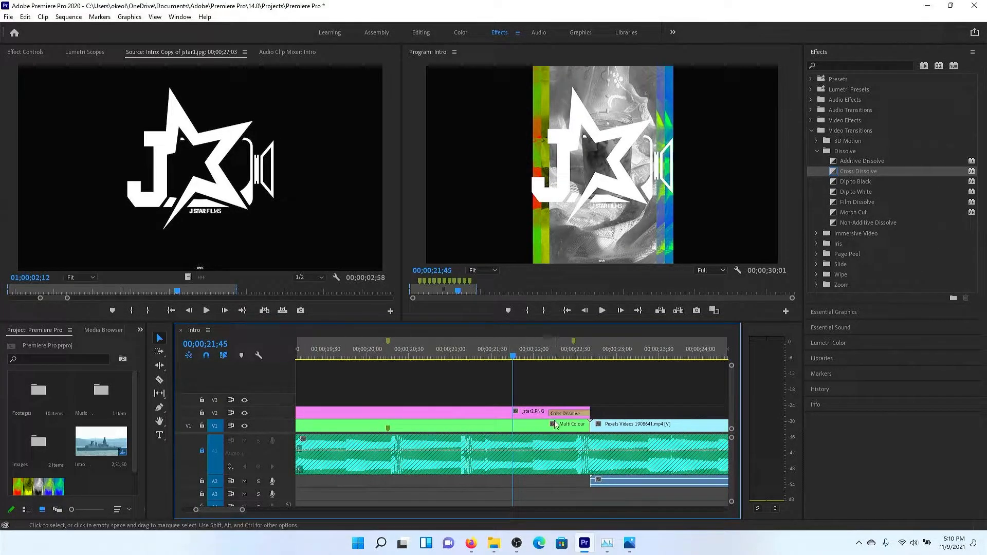
drag(550, 414, 466, 415)
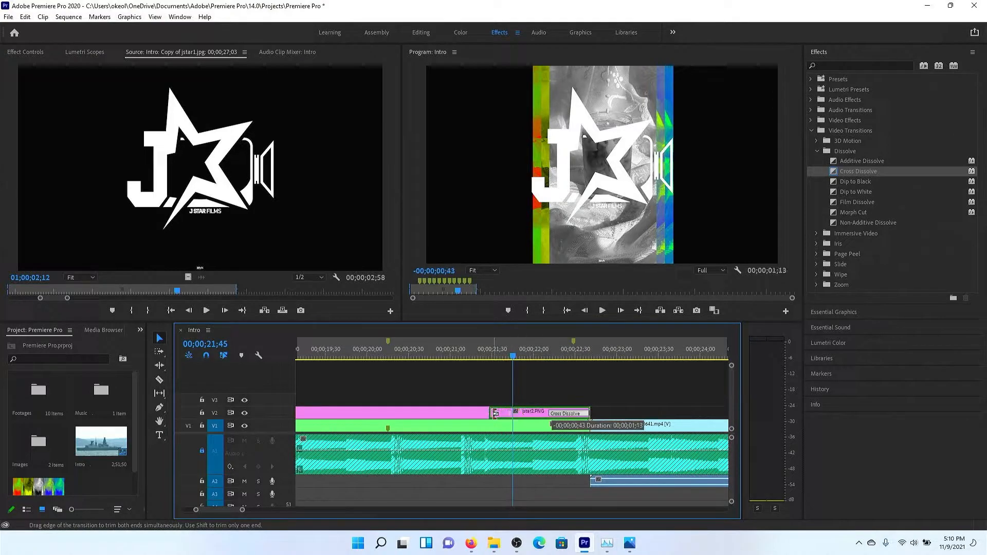
click(419, 352)
key(space)
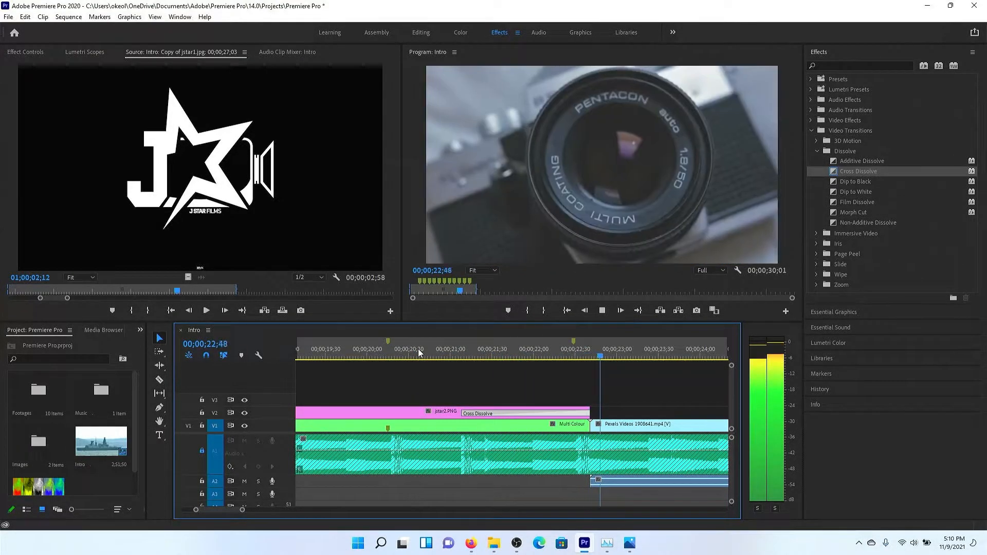
key(space)
Step: Trim the jstar2.PNG clip to end about 00;00;21;50, shorten its Cross Dissolve to 00;00;00;46, and preview the fade
drag(589, 412, 519, 412)
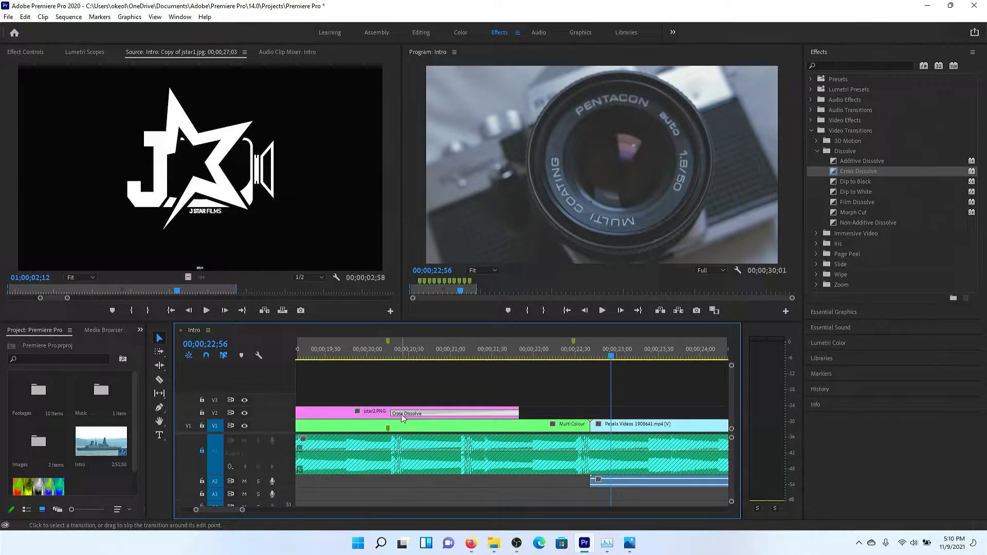
drag(394, 413, 456, 414)
click(421, 350)
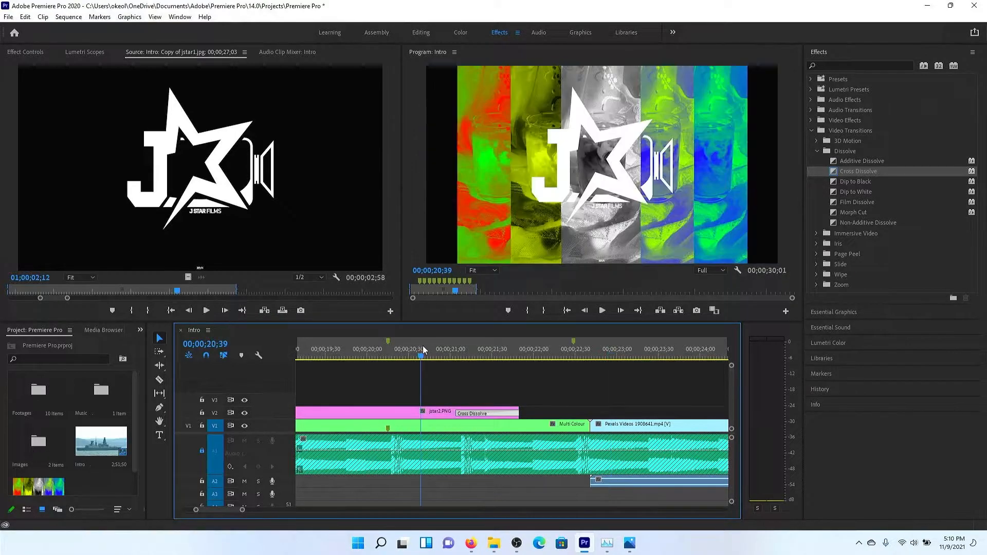
key(space)
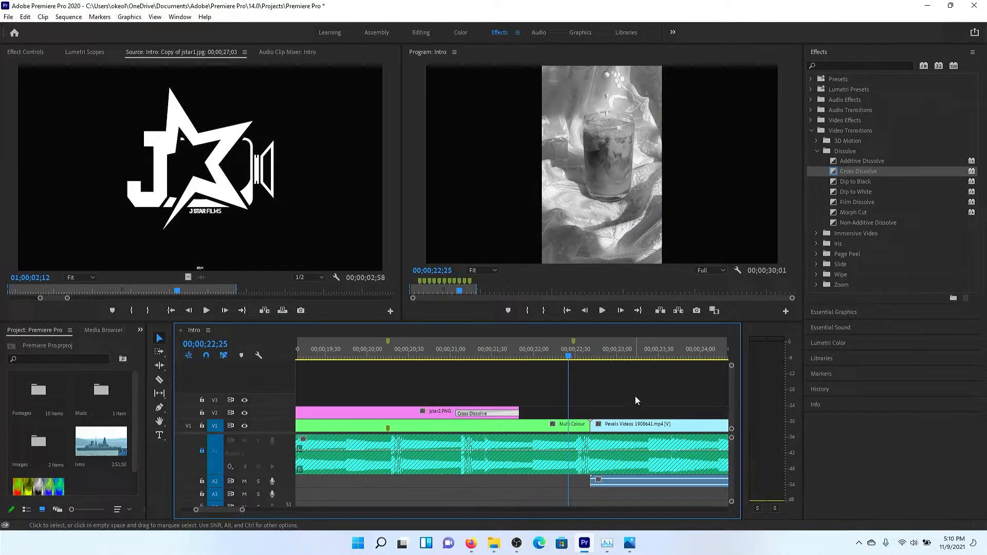
Step: Save the project in the Editing workspace and play back the logo section from the start of the Multi Colour nest
click(421, 33)
key(ctrl+s)
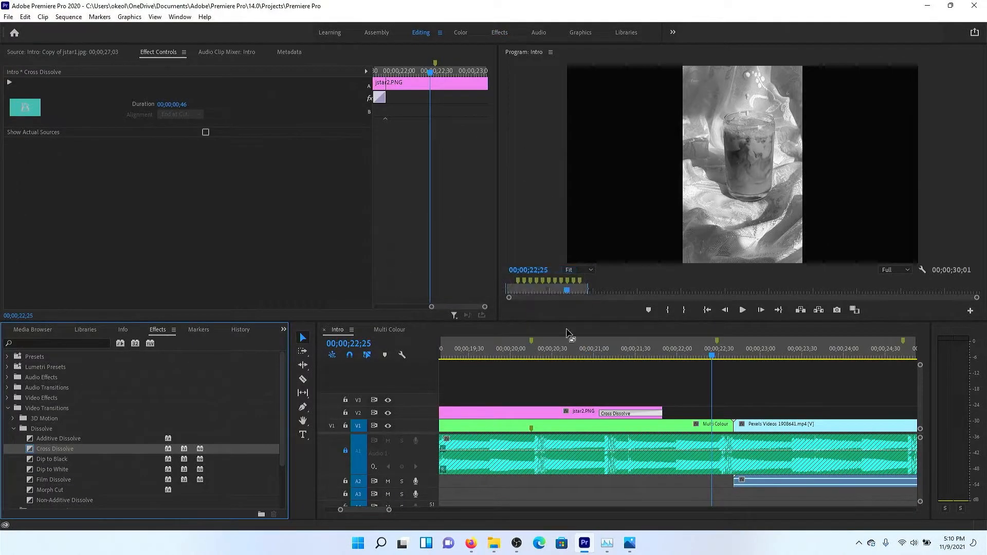
click(636, 353)
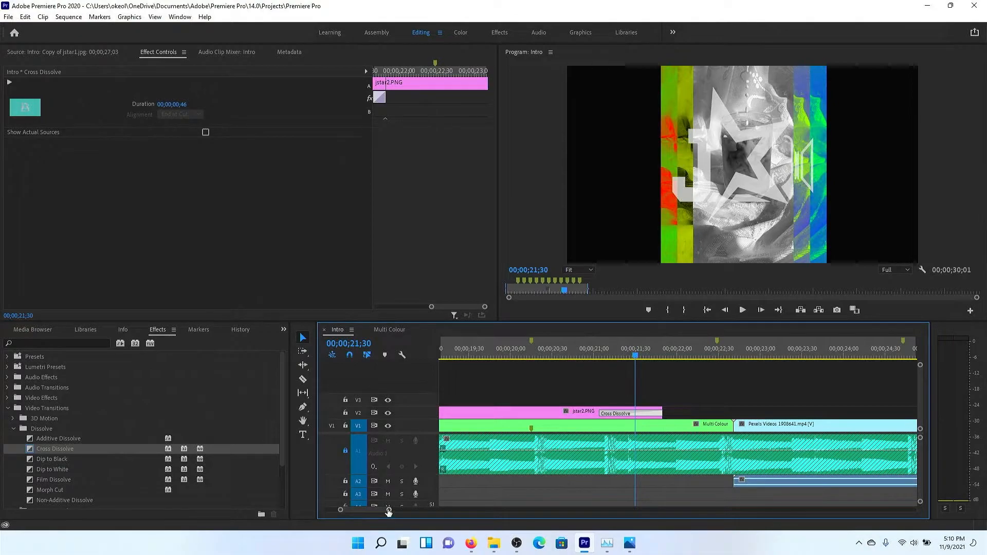
drag(388, 512, 462, 512)
click(638, 354)
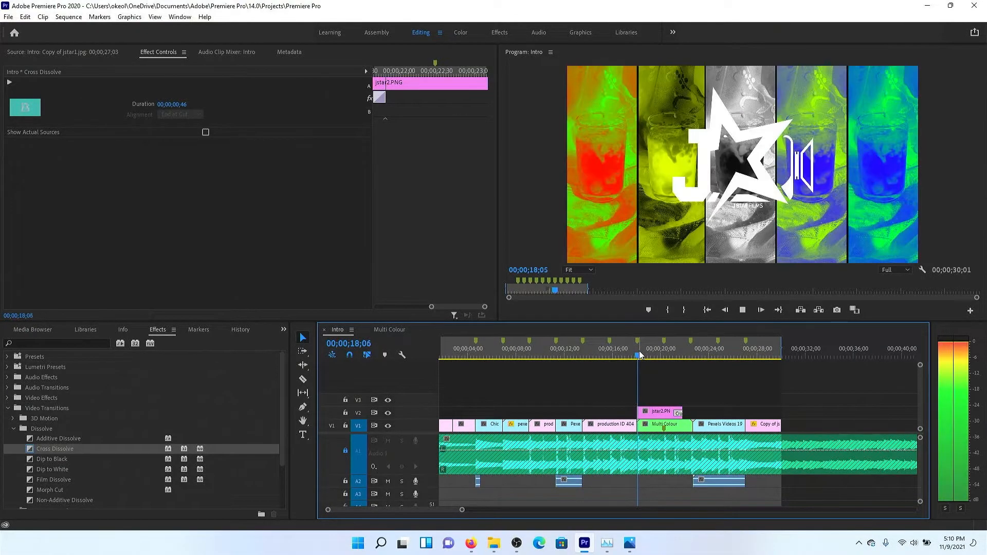
Step: Apply the Cross Dissolve transition to the start of the jstar2.PNG clip on V2 and play back the logo section
key(space)
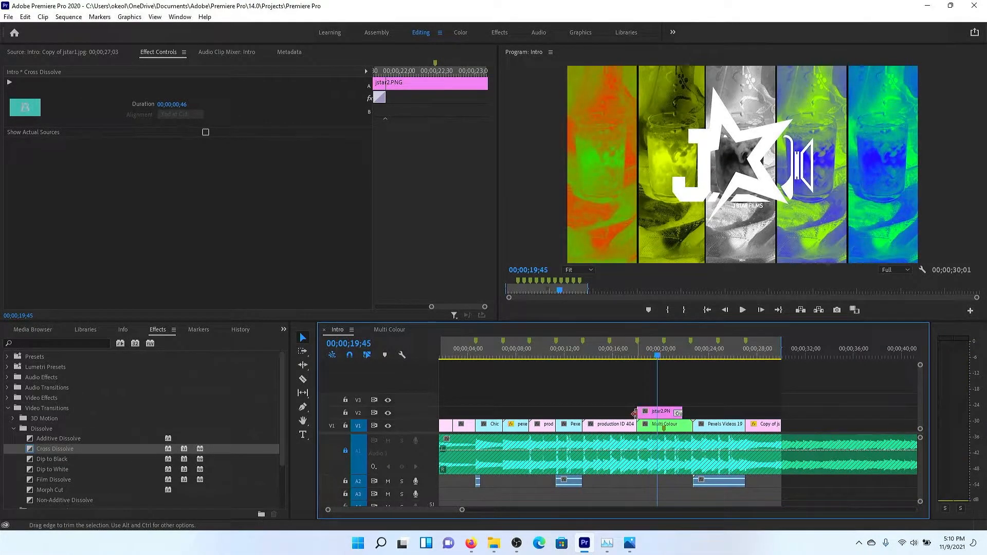
drag(84, 450, 505, 399)
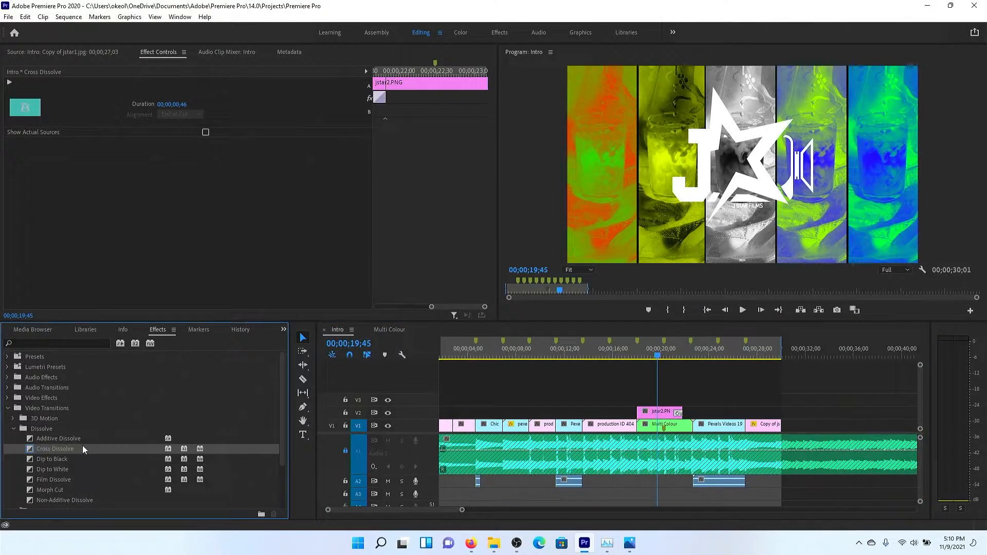
drag(648, 415, 647, 415)
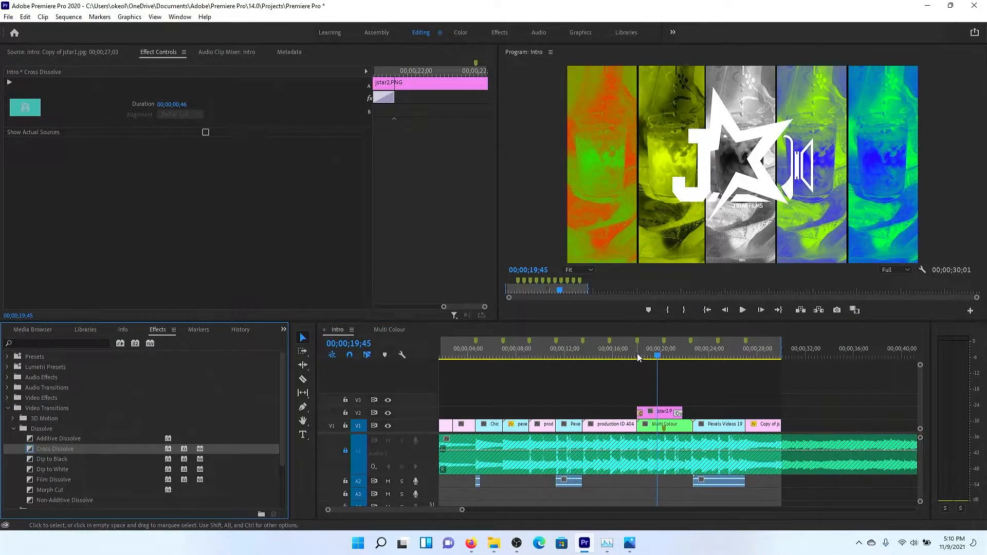
drag(638, 358, 633, 358)
key(space)
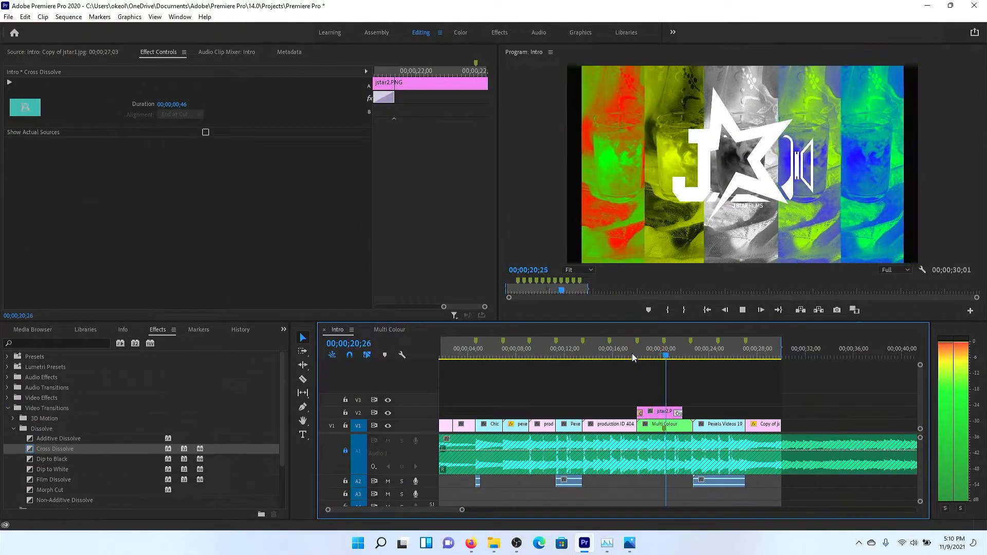
key(space)
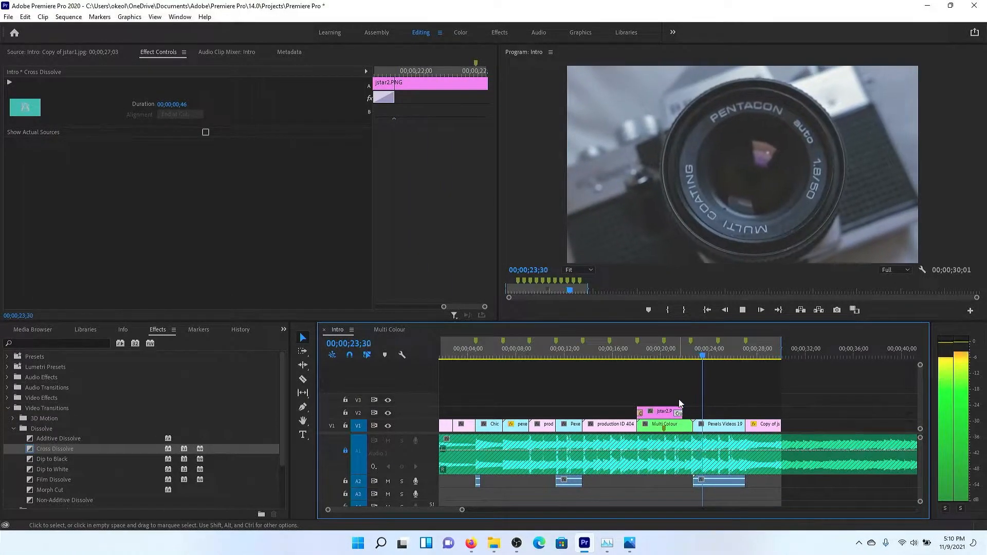
key(space)
Step: Duplicate the Copy of jstar1.jpg clip from V1 directly above onto V2 and apply the VR Chromatic Aberrations effect to the duplicate
click(754, 426)
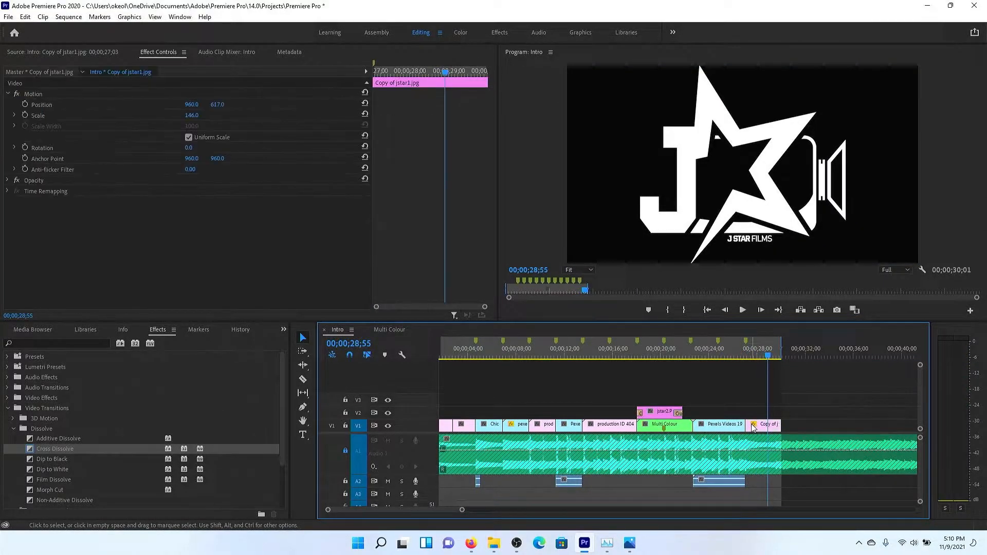
drag(766, 427, 767, 413)
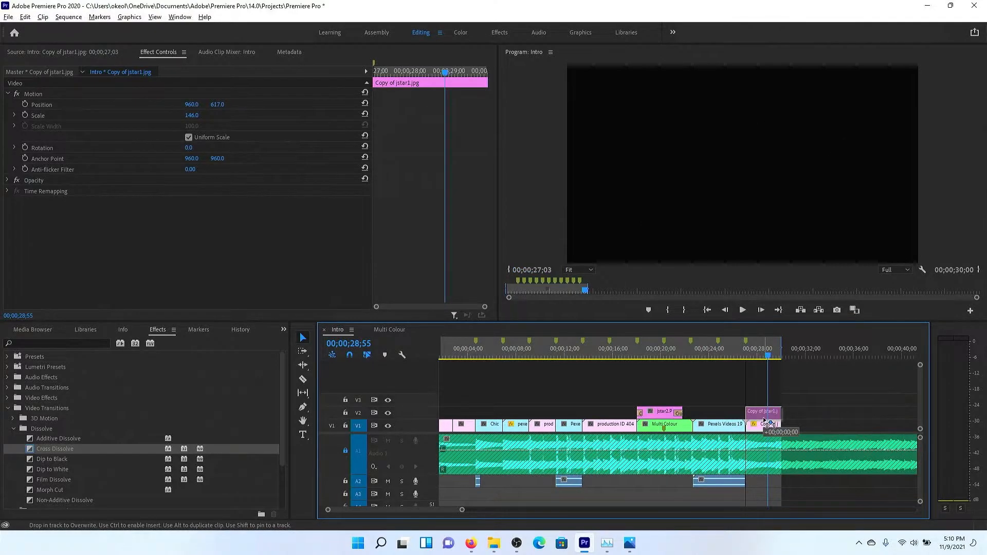
click(59, 343)
text(chrom)
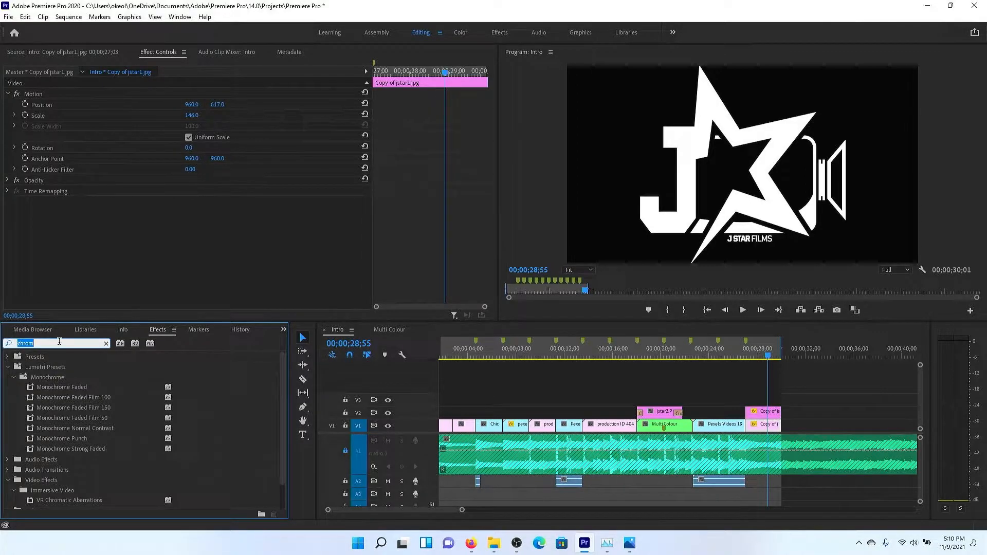
text(abera)
key(BackSpace)
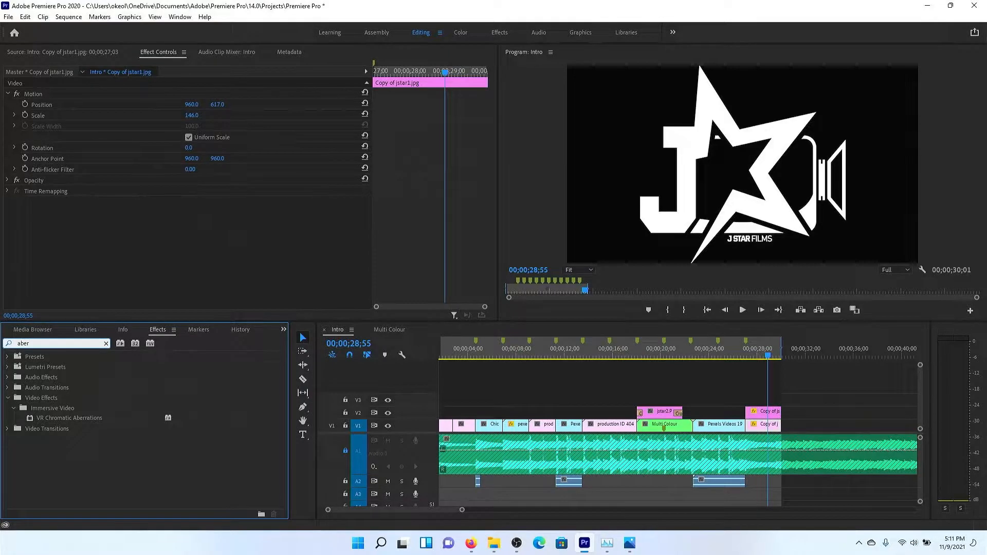
click(86, 417)
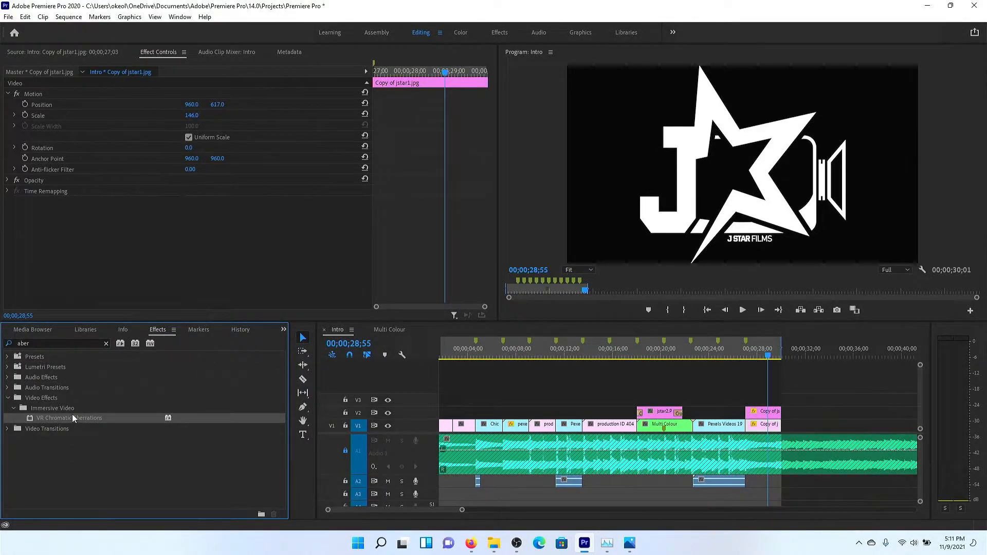
drag(72, 415, 754, 412)
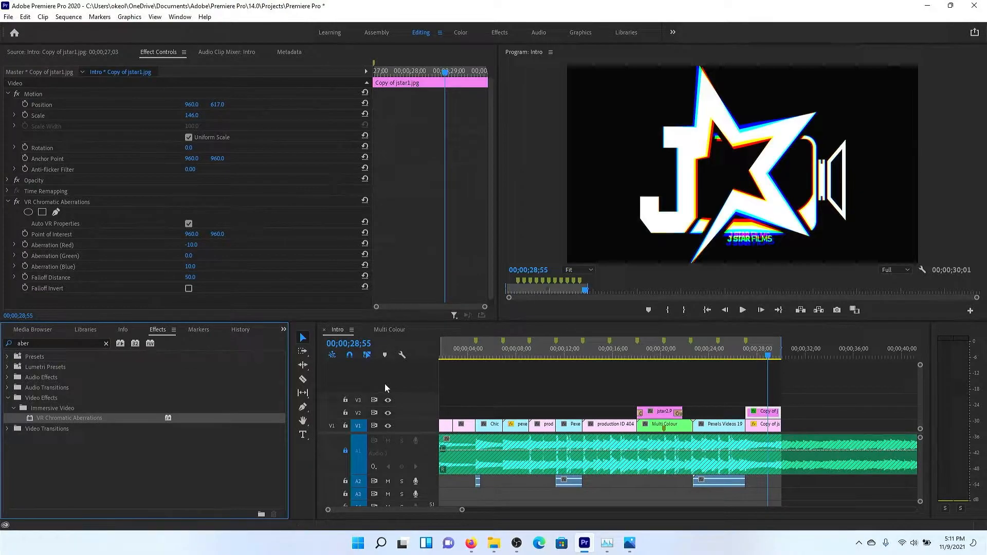
Step: At 00;00;27;03, start keyframing Point of Interest, the Red, Green and Blue Aberrations, and Falloff Distance on the V2 logo clip
click(747, 348)
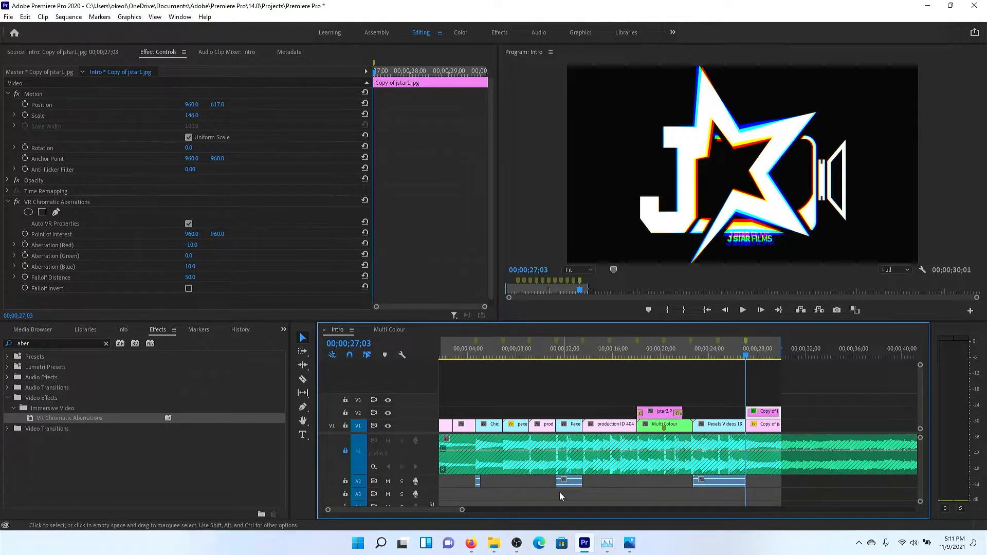
drag(464, 510, 459, 485)
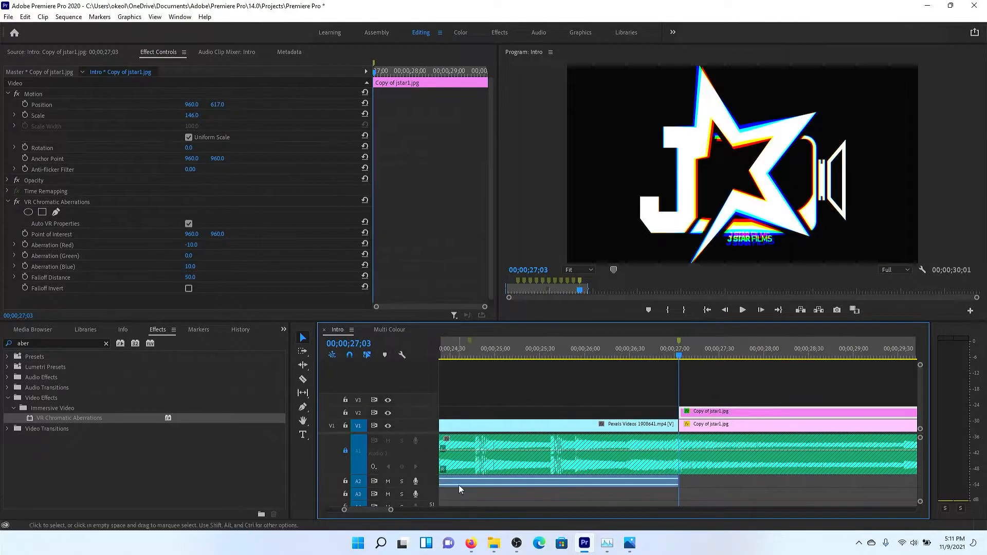
click(25, 234)
click(24, 245)
click(24, 255)
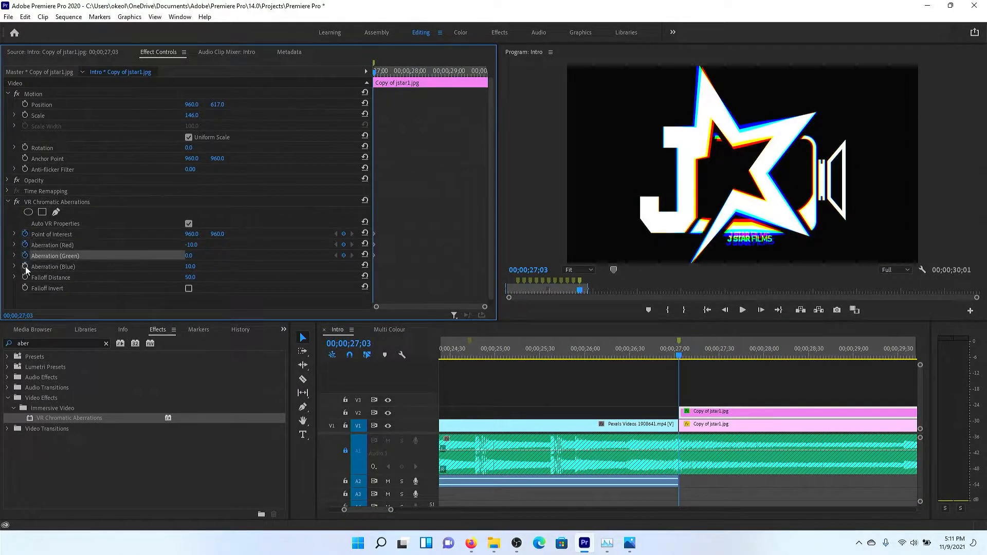
click(25, 266)
click(25, 277)
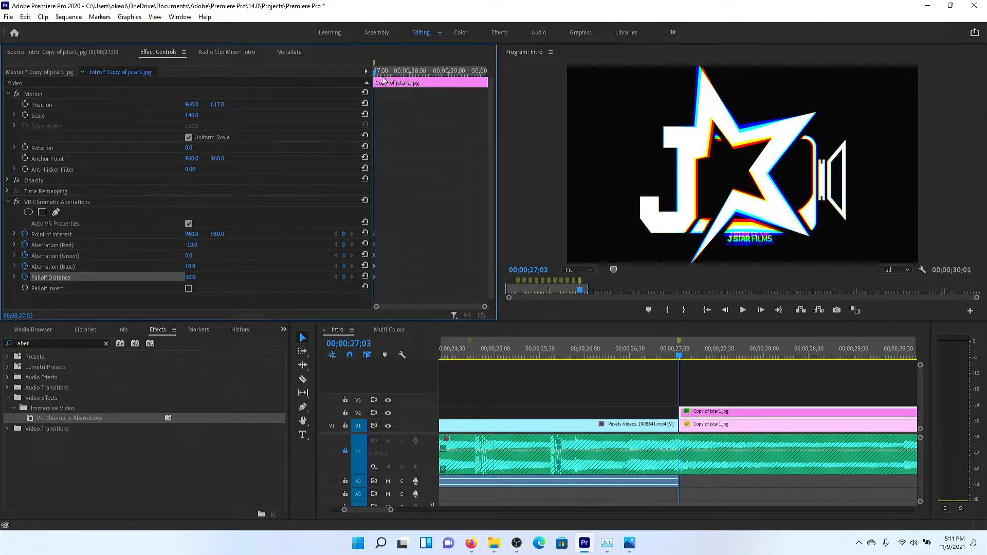
Step: At 00;00;28;07, set Aberration (Red) to 20 and Aberration (Blue) to 22, and play back the logo animation
drag(375, 74, 415, 73)
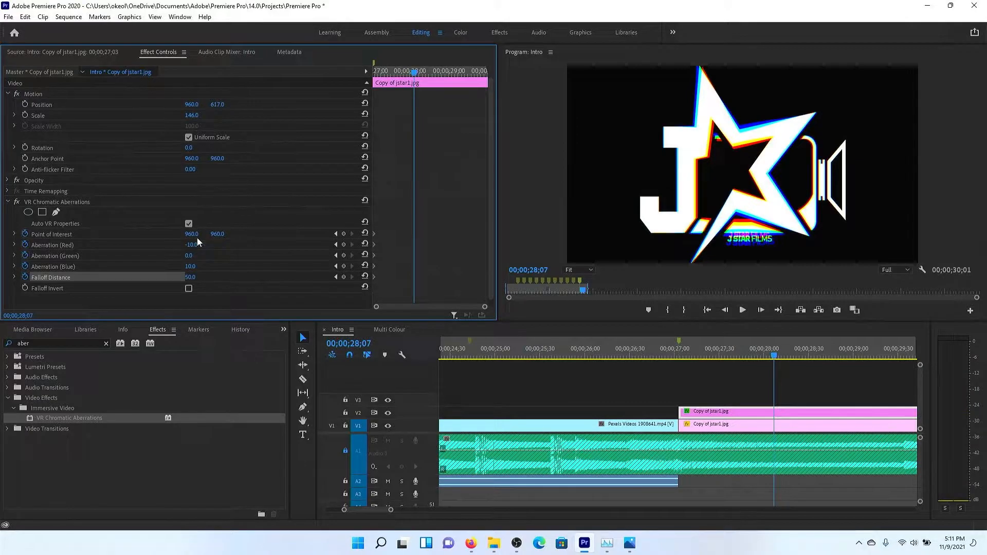
drag(193, 245, 197, 267)
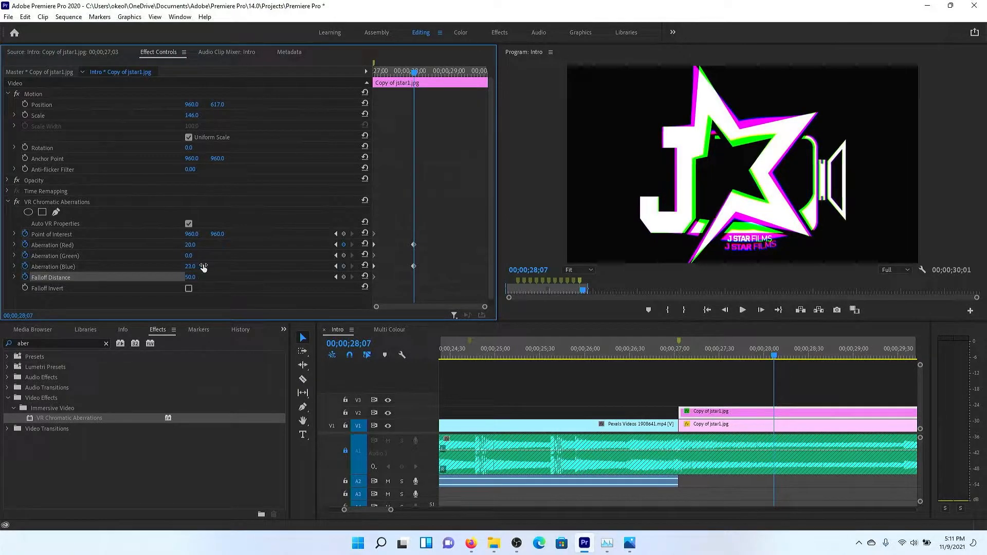
key(space)
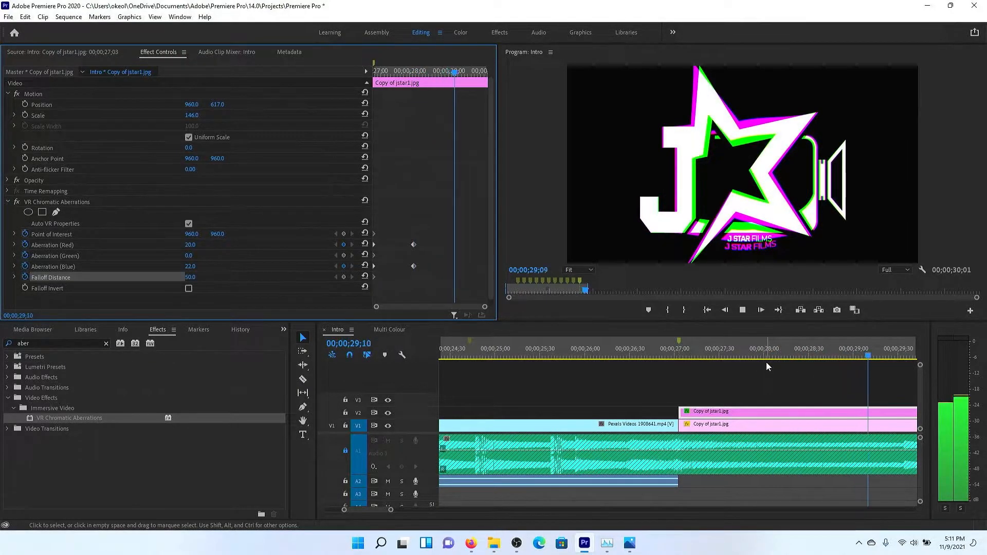
key(space)
drag(489, 355, 460, 351)
key(space)
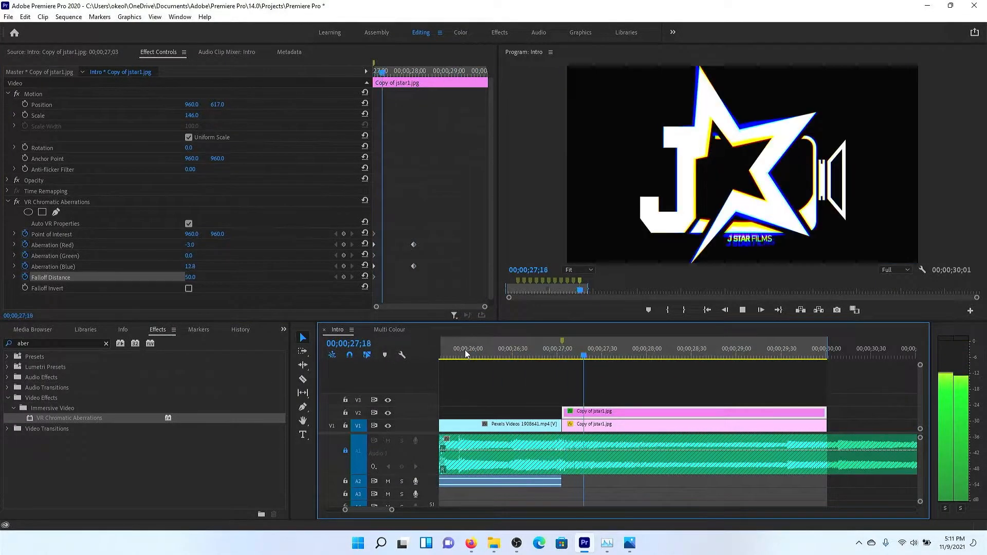
key(space)
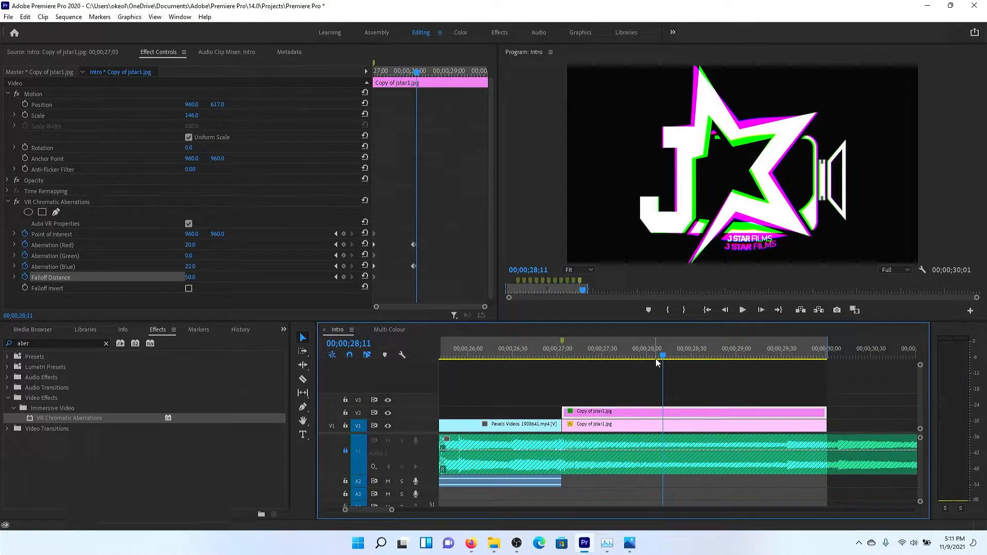
Step: At about 00;00;28;40, set the Point of Interest's horizontal value to 27 and preview from the logo clip's start
drag(663, 358, 705, 357)
drag(198, 235, 176, 425)
drag(10, 235, 2, 235)
click(564, 350)
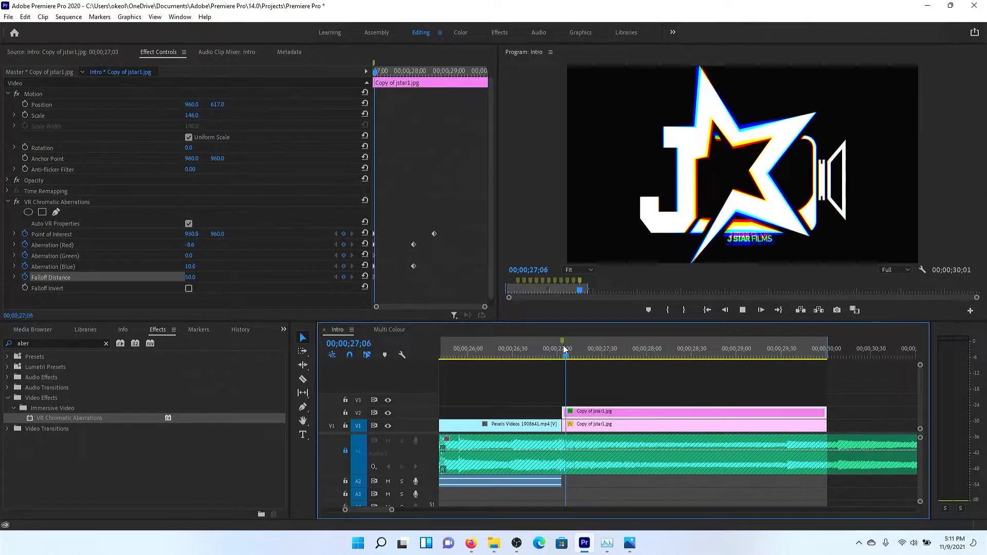
key(space)
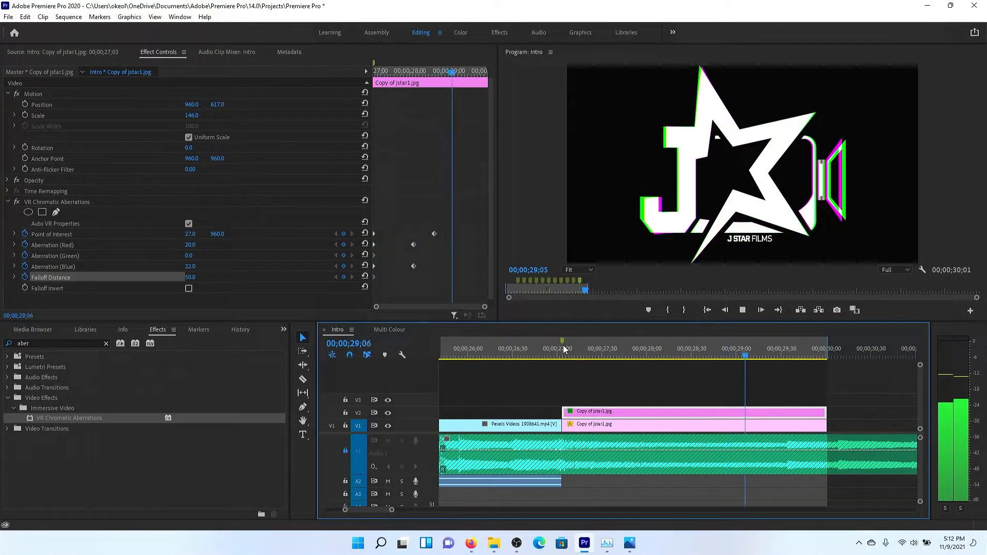
key(space)
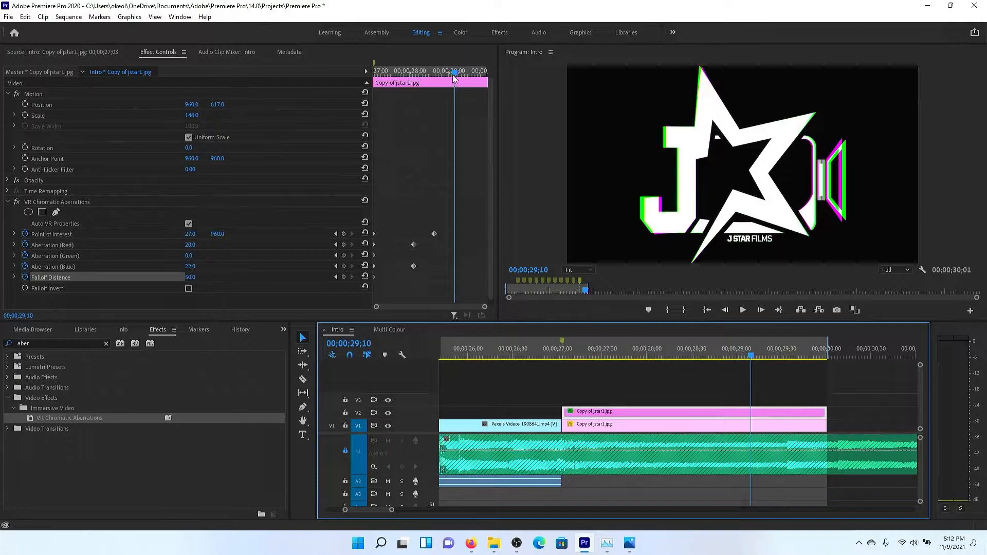
Step: At the 00;00;28;07 keyframes, set Aberration (Red) to 45, Aberration (Green) to -10 and Aberration (Blue) to -37
drag(455, 77, 435, 88)
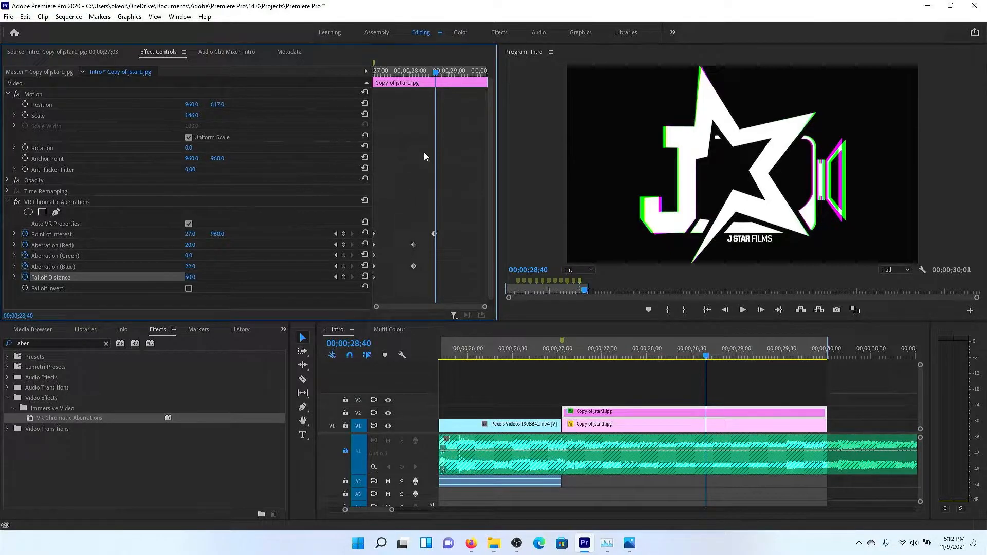
click(336, 245)
drag(191, 245, 200, 265)
mouse_move(190, 266)
mouse_down()
mouse_move(175, 267)
mouse_move(182, 256)
mouse_up()
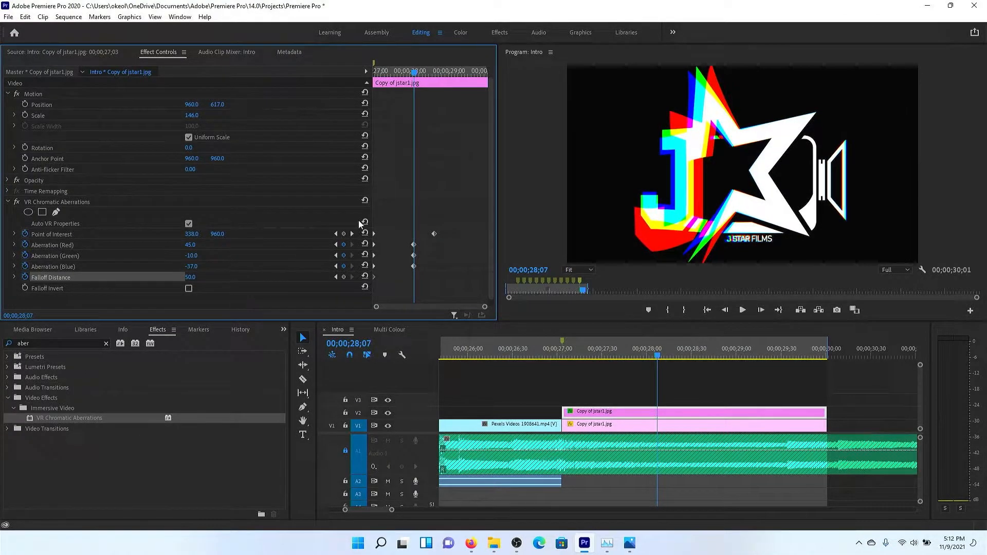
Step: At 00;00;28;47, set the Red, Green and Blue Aberrations and Falloff Distance to 0, and play back from the clip's start
drag(415, 75, 441, 75)
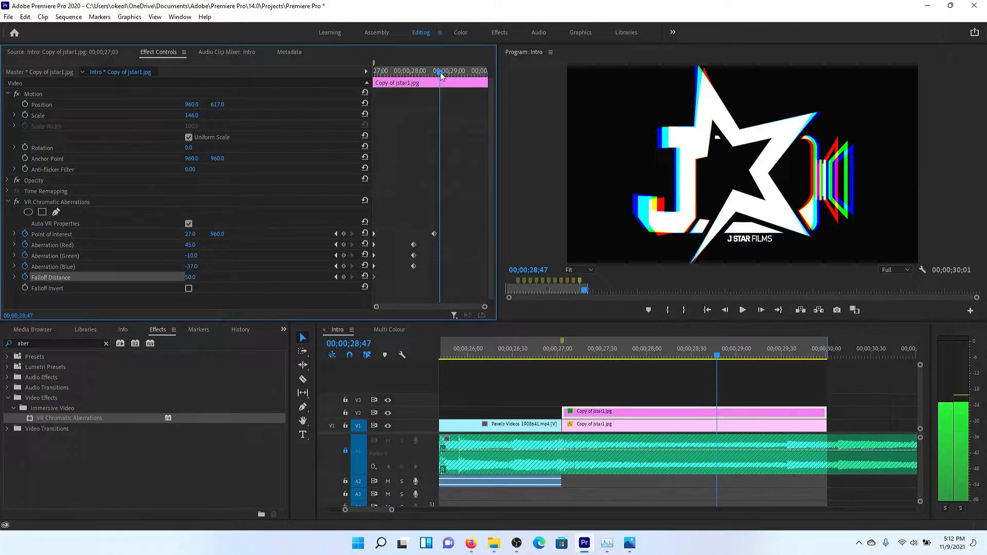
click(195, 256)
text(0)
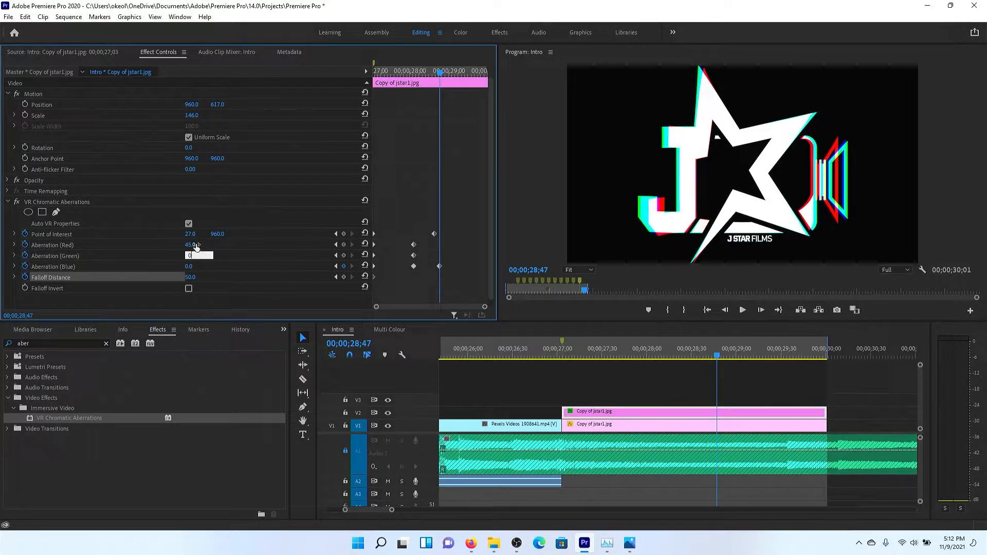
click(197, 245)
text(0)
key(Return)
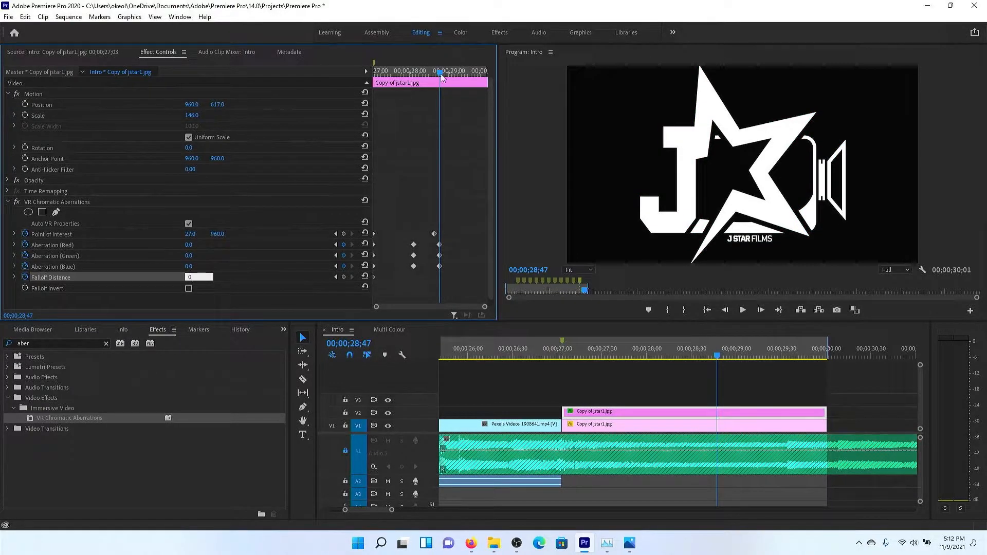
drag(441, 72, 331, 90)
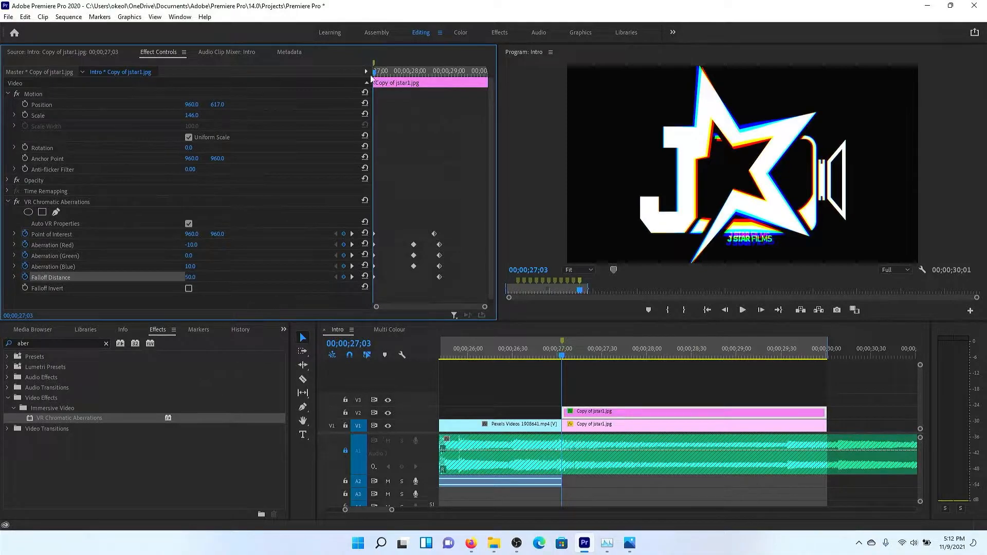
key(space)
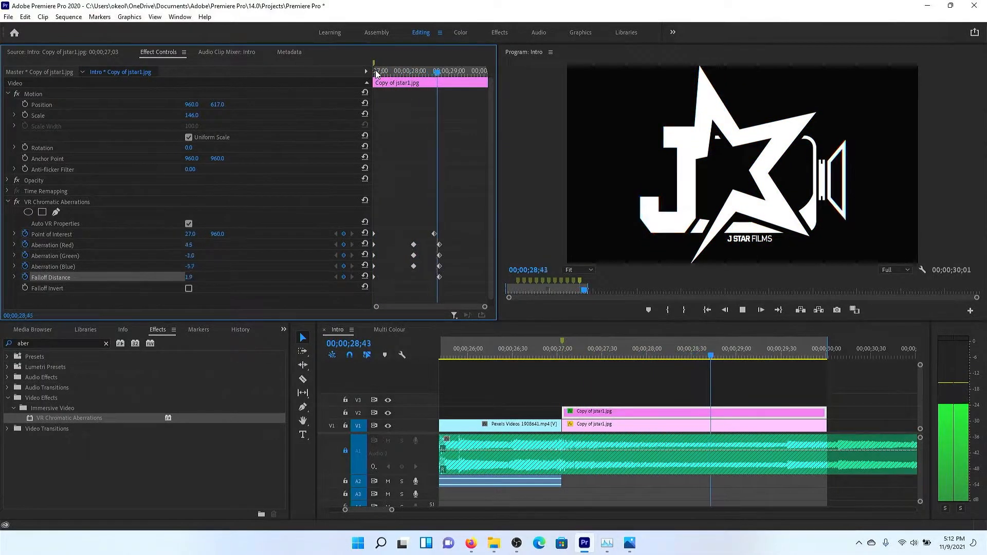
key(space)
Step: Add a Falloff Distance keyframe of 97 at 00;00;27;39 and play back the effect
drag(444, 75, 395, 97)
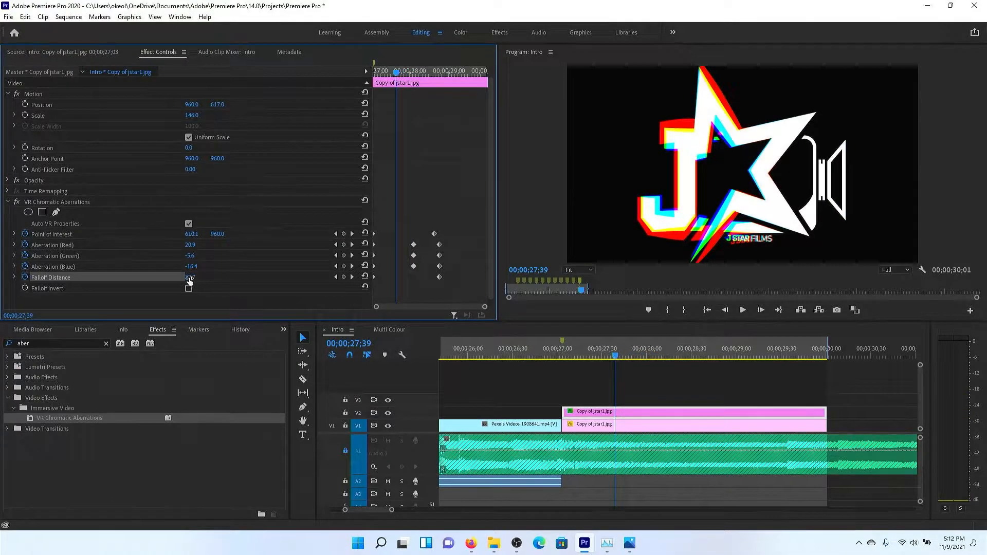
drag(189, 281, 221, 280)
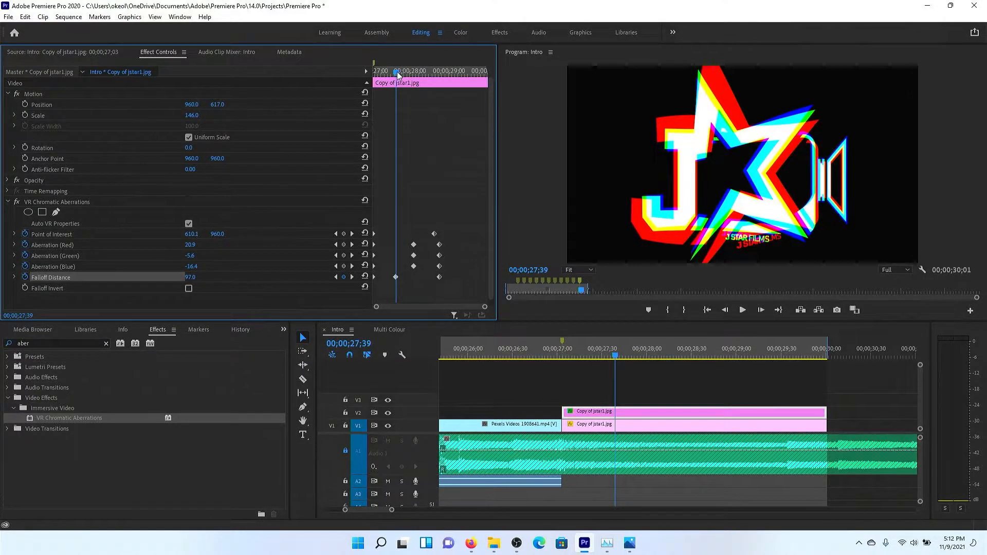
key(space)
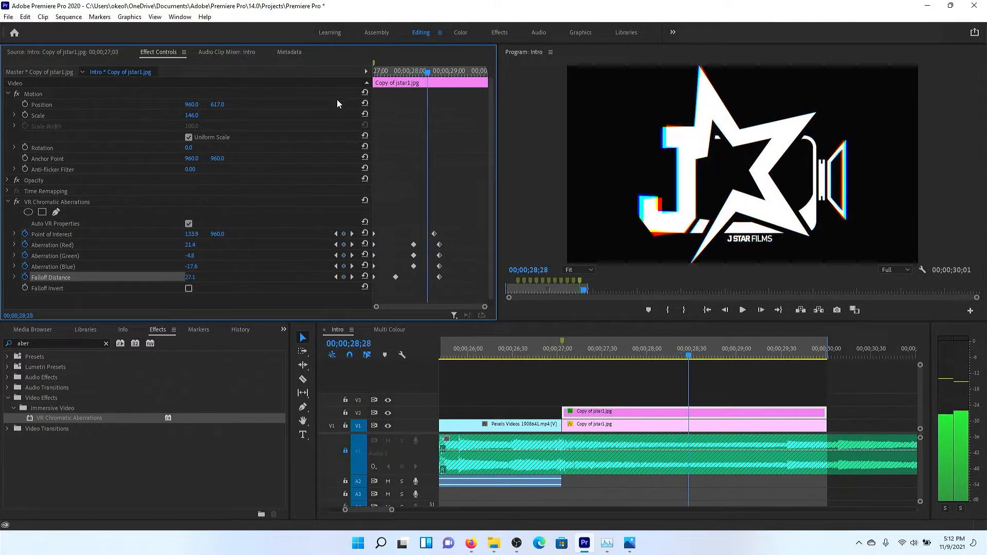
Step: Move the middle Falloff Distance keyframe to about 00;00;28;28 and play back the logo animation from the clip's start
drag(395, 277, 427, 278)
drag(428, 73, 325, 87)
key(space)
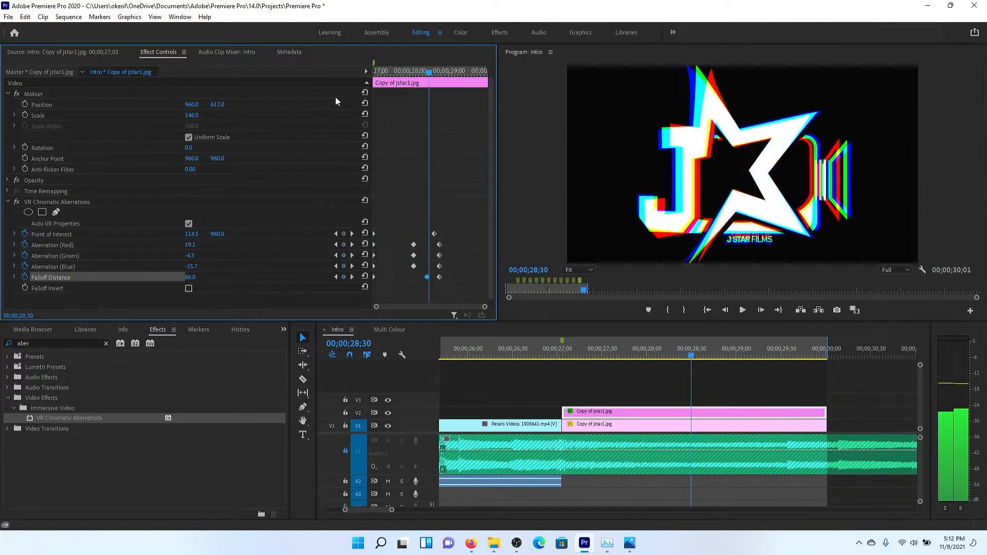
key(space)
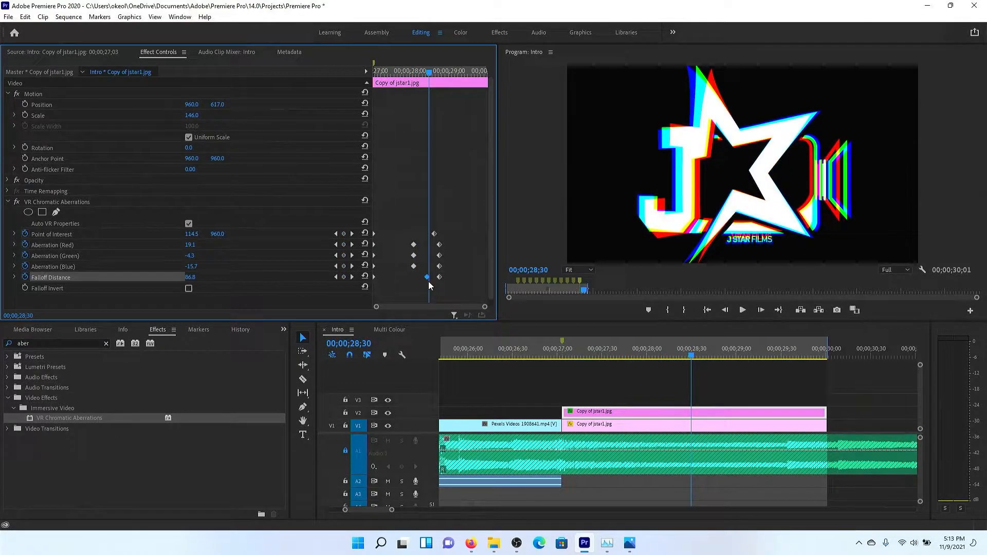
Step: Delete the middle Falloff Distance keyframe, move the middle Aberration (Green) keyframe to about 00;00;27;41, and play back from the clip's start
key(Delete)
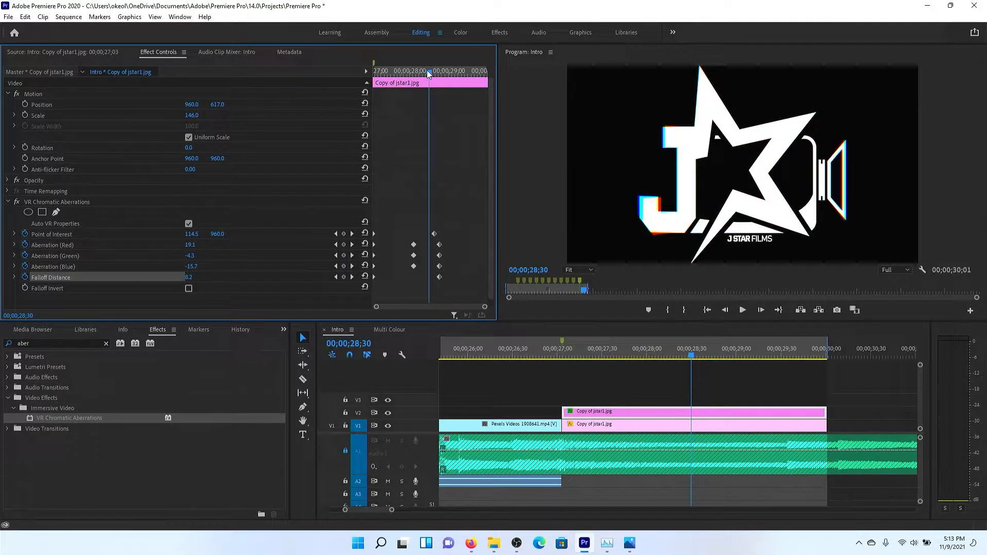
drag(427, 70, 339, 100)
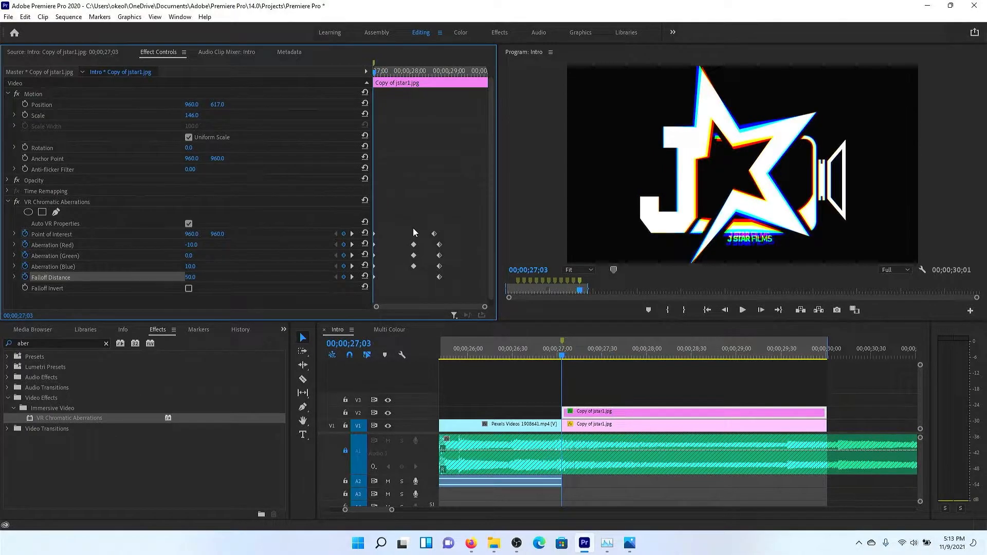
drag(414, 256, 398, 255)
key(space)
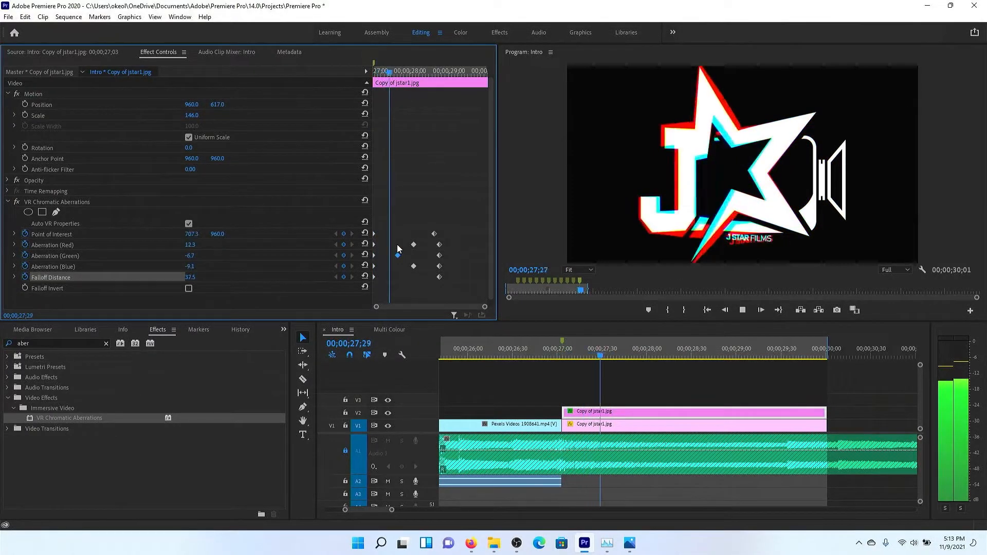
key(space)
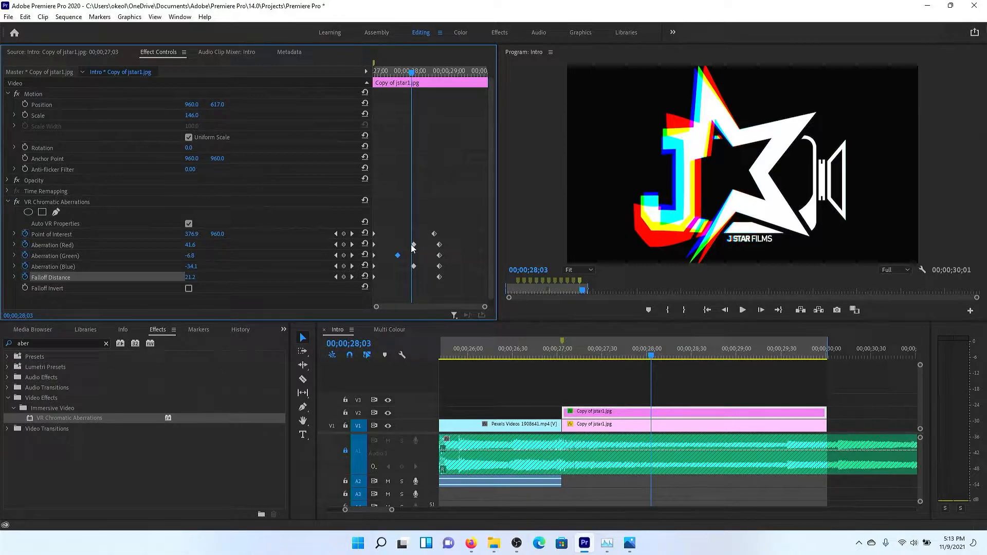
Step: Stagger the middle Red, Green and Blue Aberration keyframes, move the final Red and Blue keyframes to about 00;00;28;18, and play back
drag(414, 244, 423, 271)
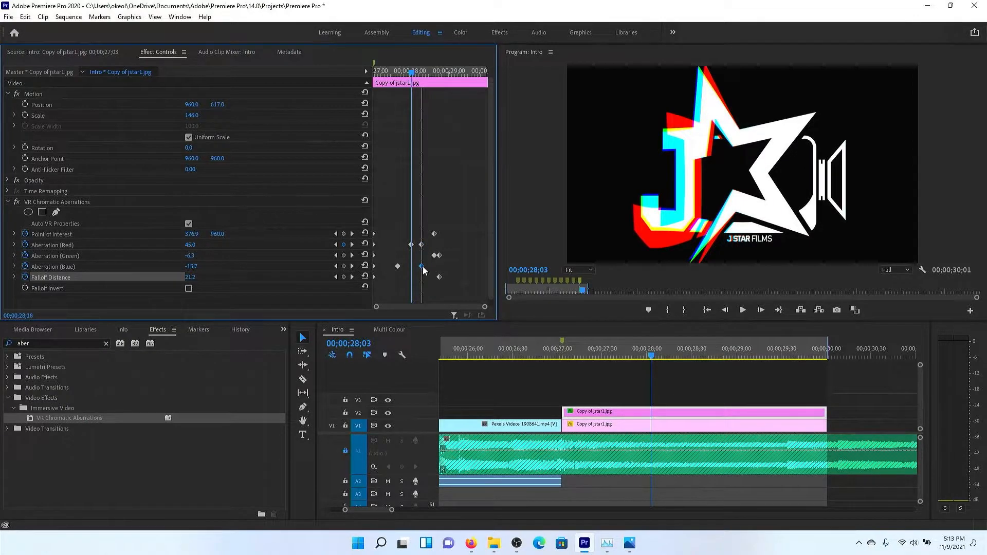
key(space)
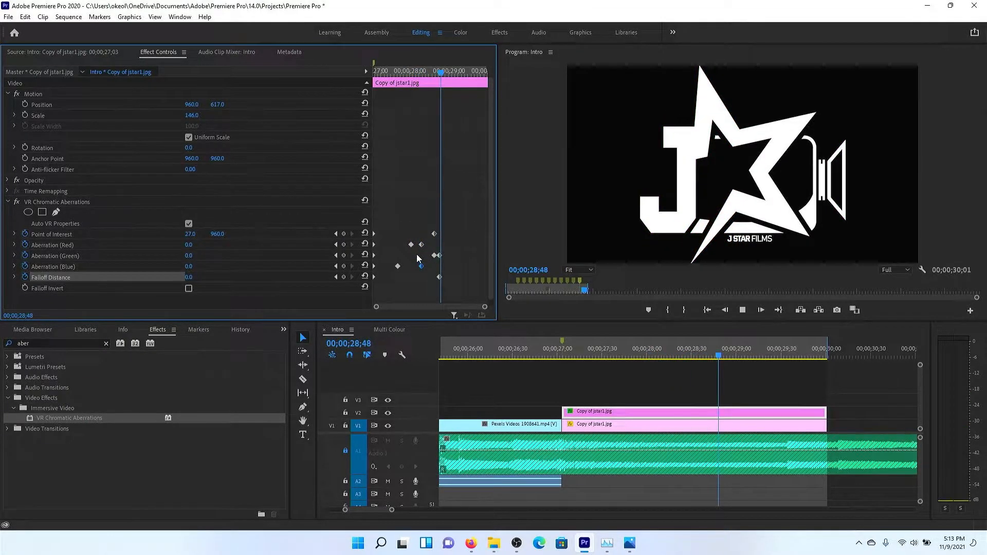
drag(435, 256, 416, 257)
click(407, 75)
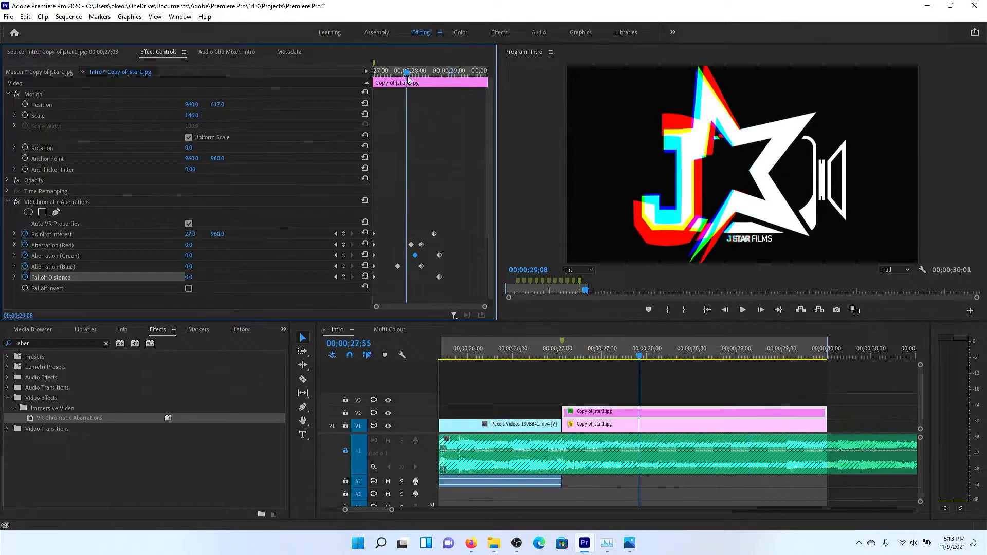
key(space)
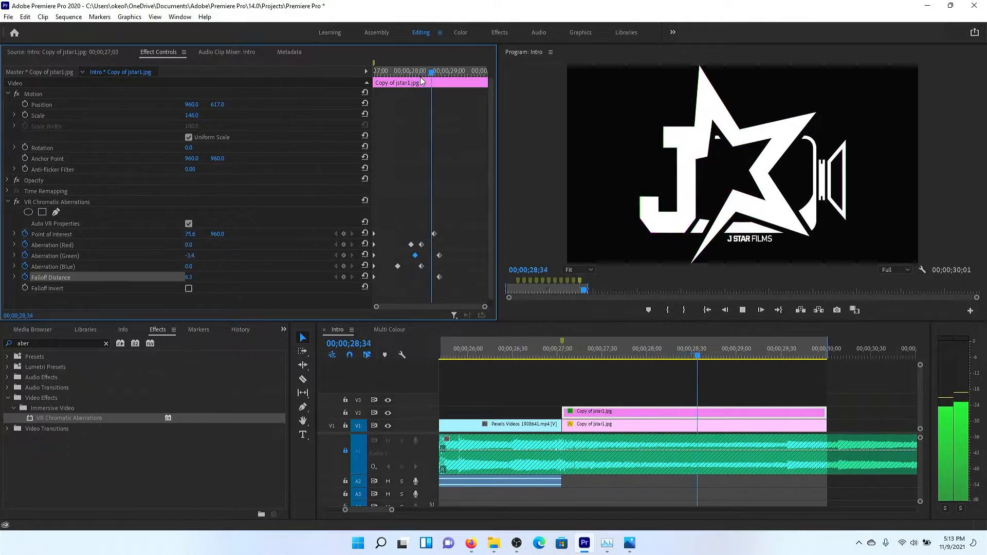
key(space)
click(398, 80)
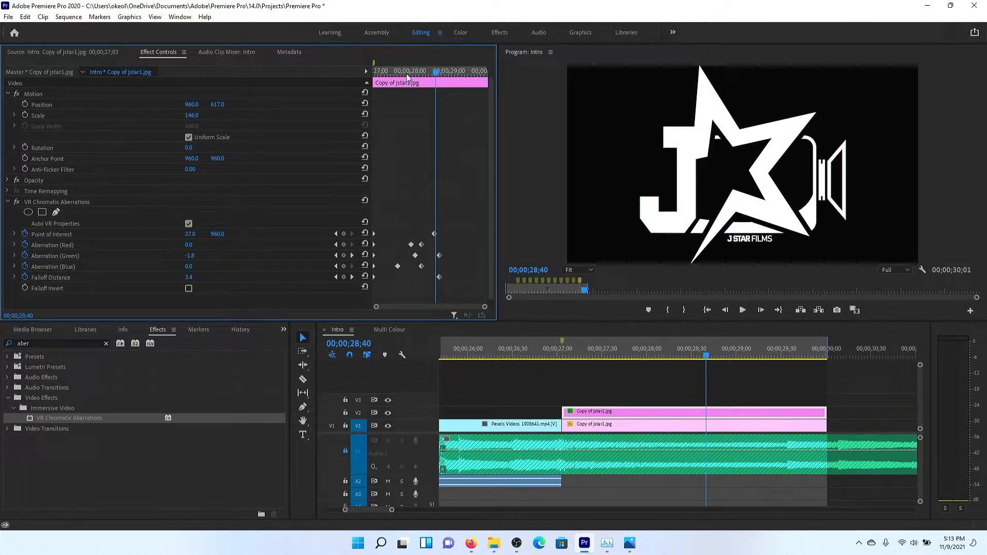
Step: Move the last Point of Interest keyframe to about 00;00;28;47, final Red and Blue to about 00;00;28;31, middle Red and Green earlier, and play back
drag(436, 74, 368, 88)
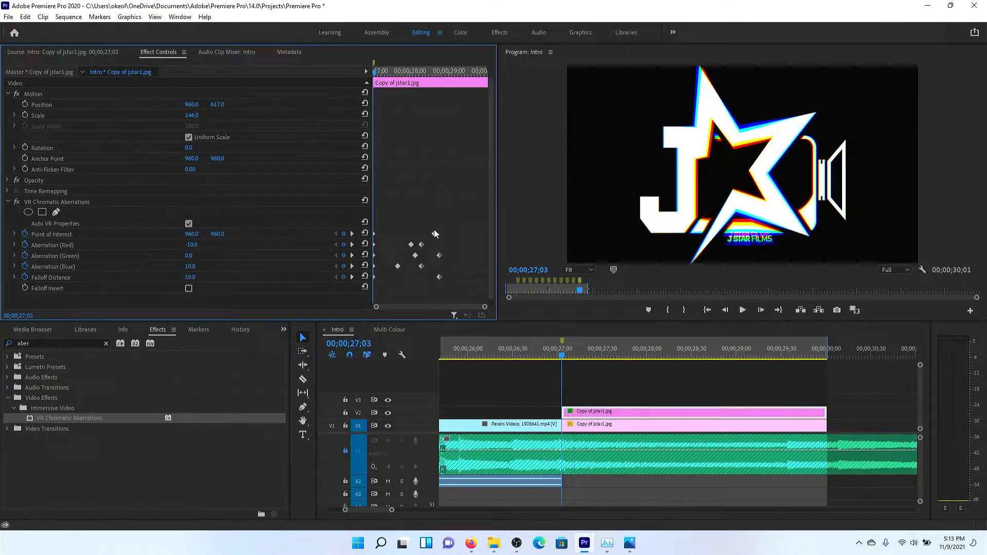
drag(435, 234, 430, 268)
key(space)
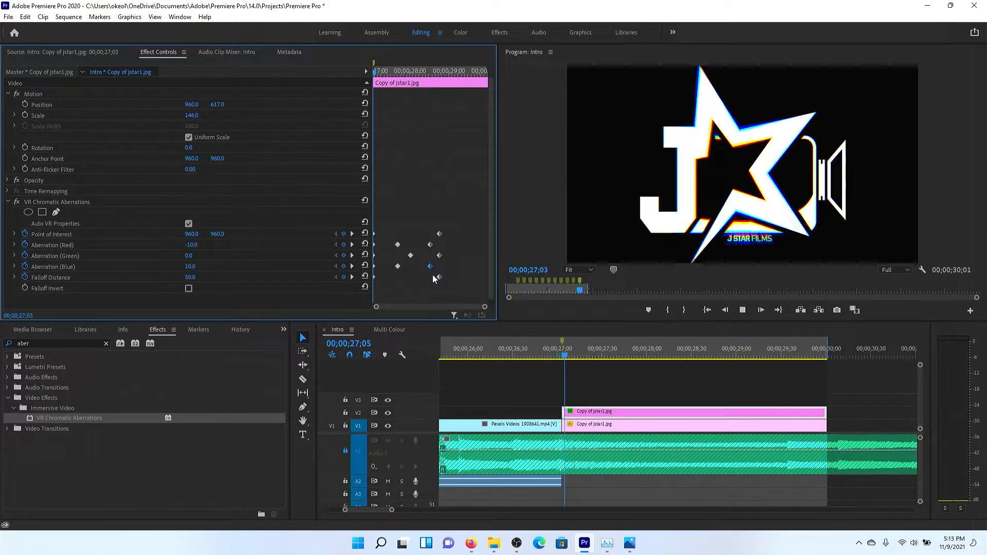
key(space)
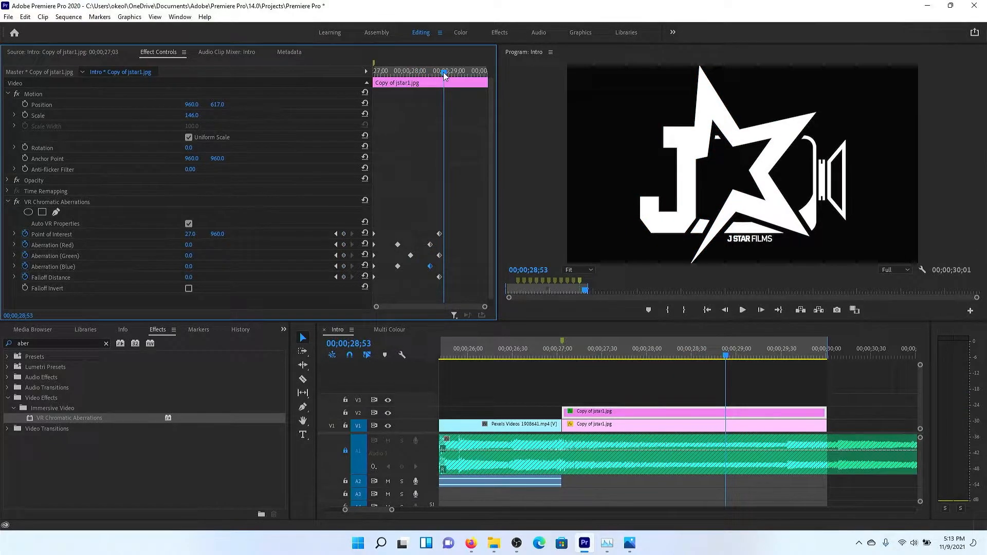
Step: Greatly increase the horizontal Point of Interest near the clip's start and play back the logo animation
drag(445, 76, 333, 87)
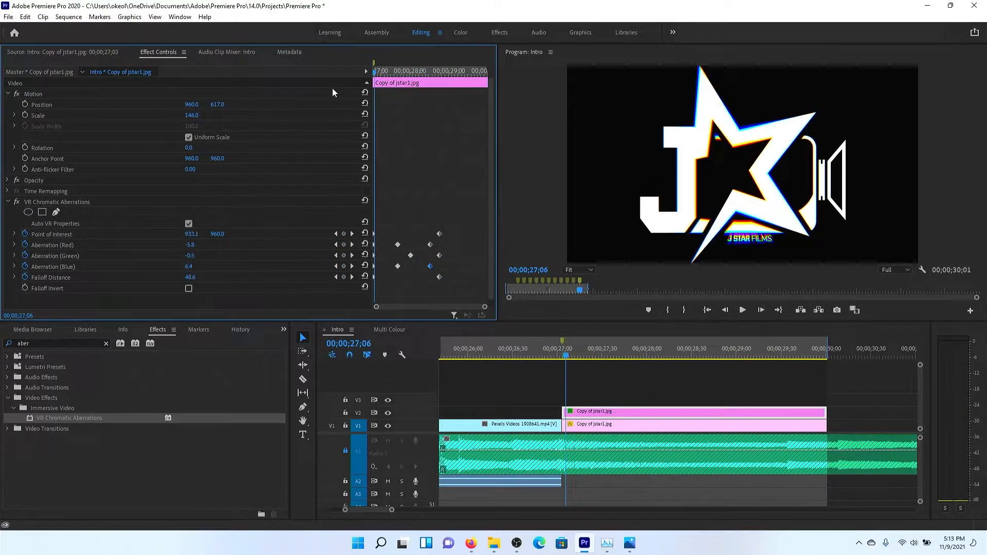
drag(199, 235, 796, 235)
key(space)
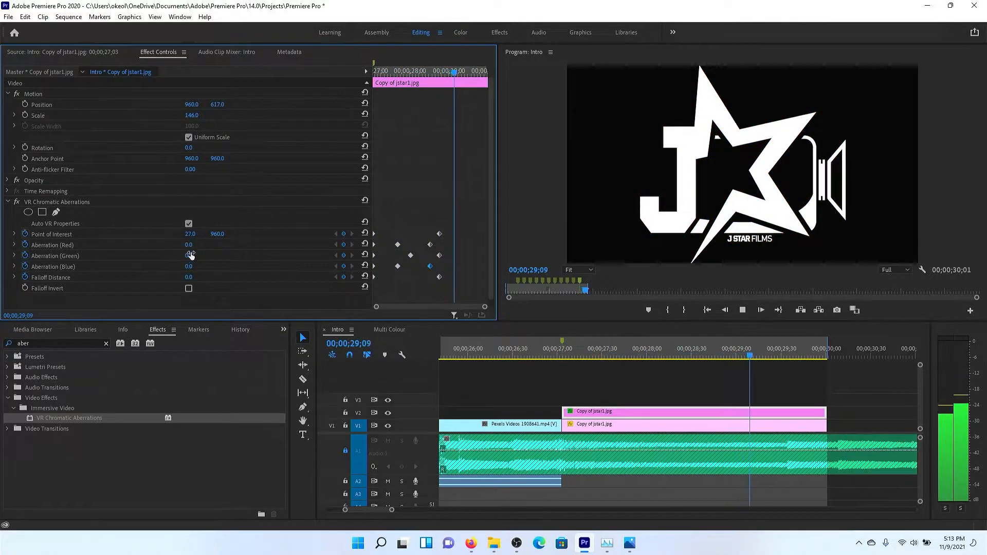
key(space)
drag(191, 235, 82, 235)
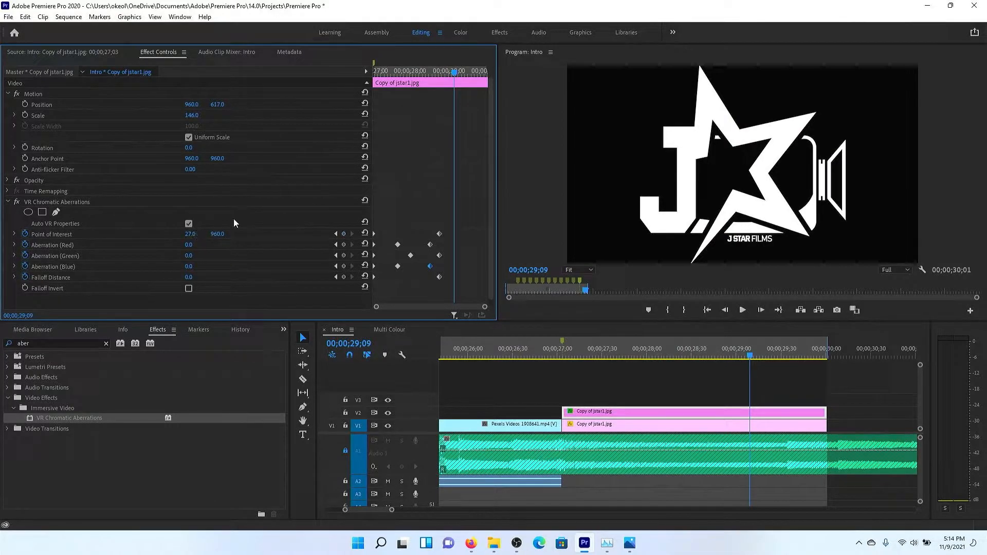
drag(454, 73, 382, 77)
key(space)
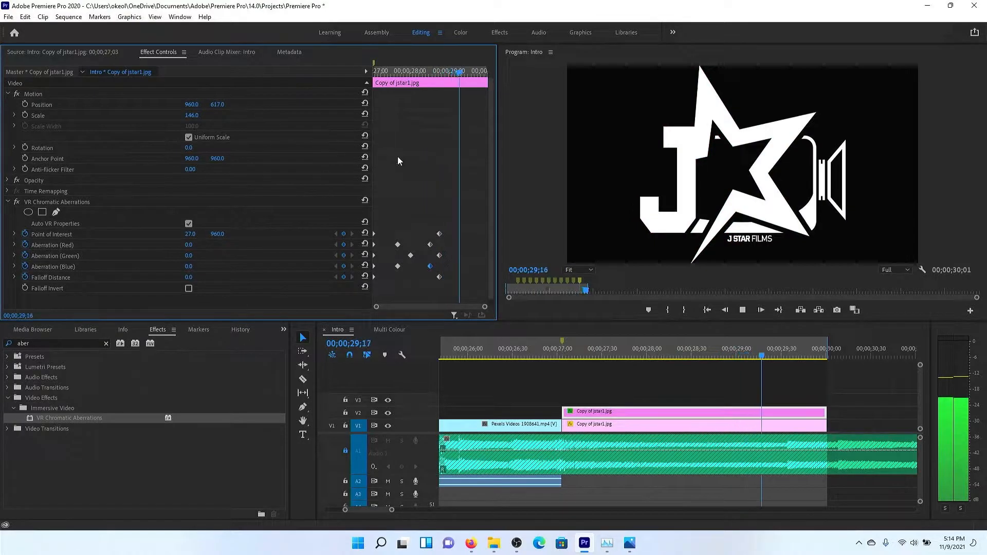
key(space)
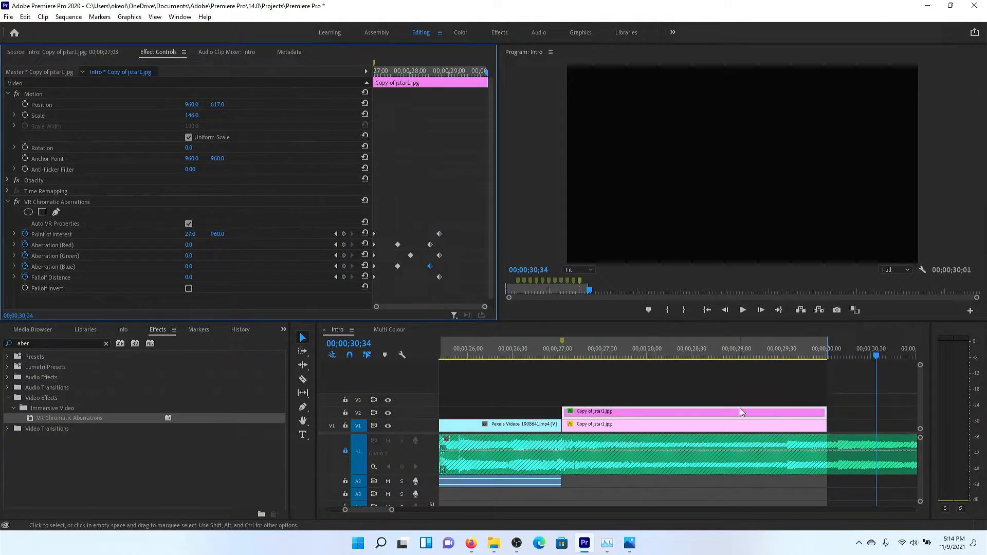
Step: Split the V2 Copy of jstar1.jpg clip at 00;00;28;14 and delete the part after the cut
mouse_move(669, 354)
mouse_down()
mouse_move(571, 362)
mouse_move(667, 359)
mouse_up()
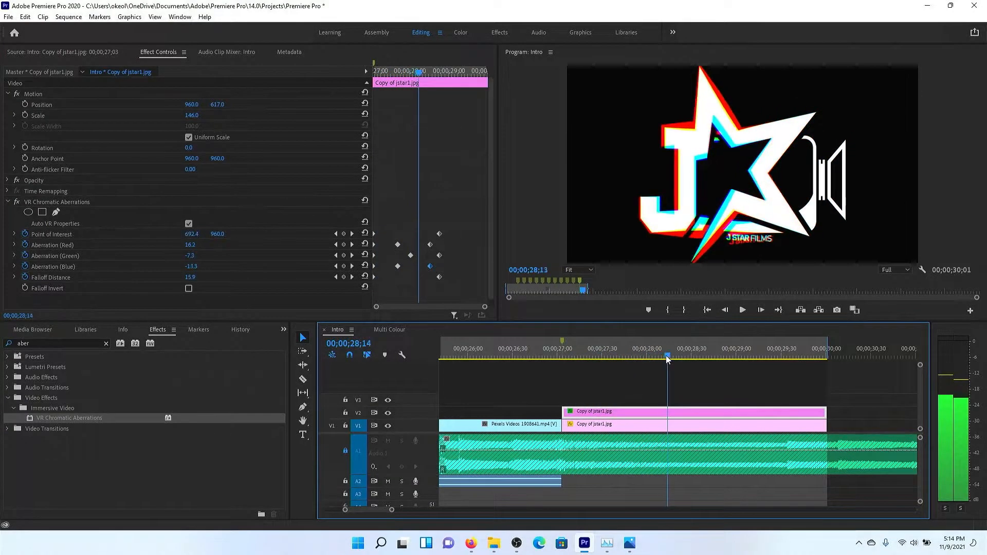
key(c)
click(671, 411)
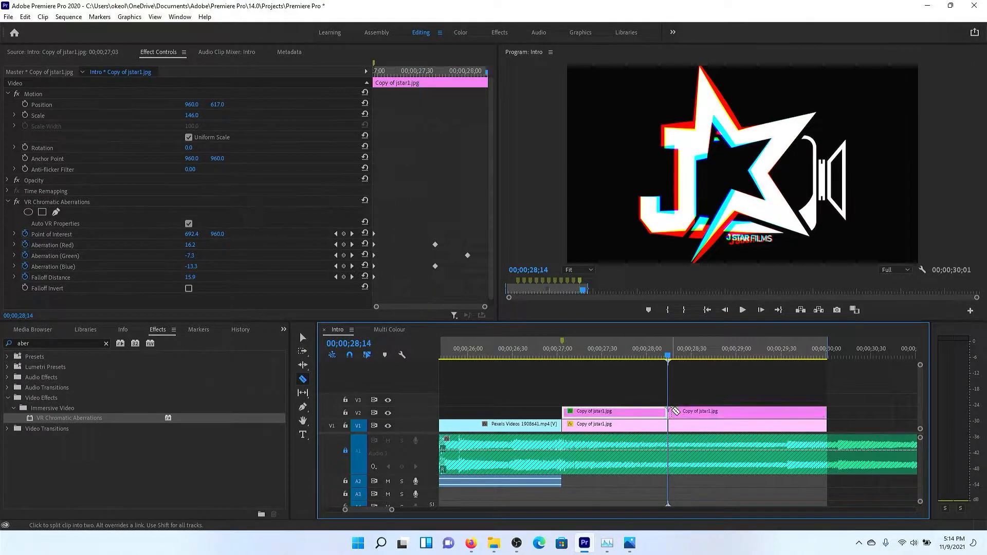
key(v)
click(694, 411)
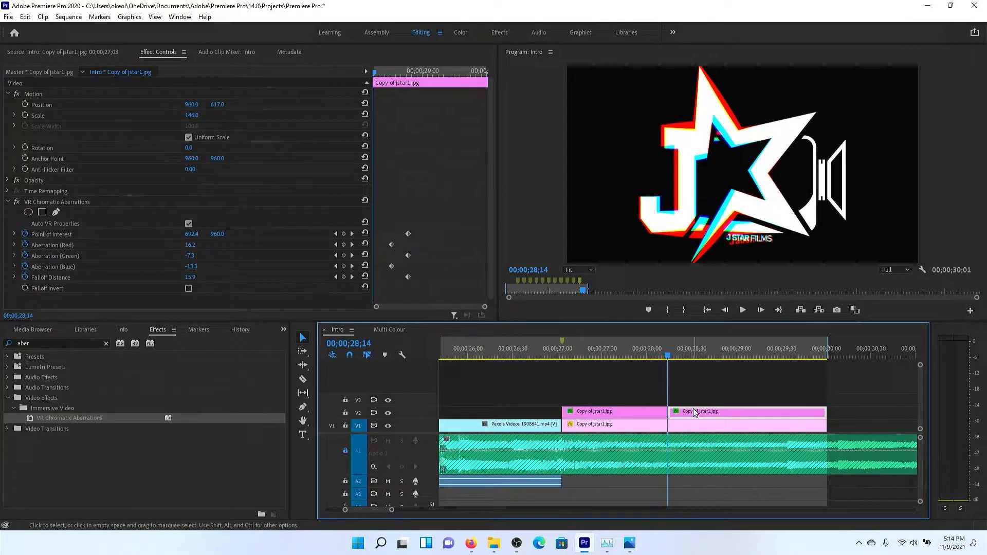
key(Delete)
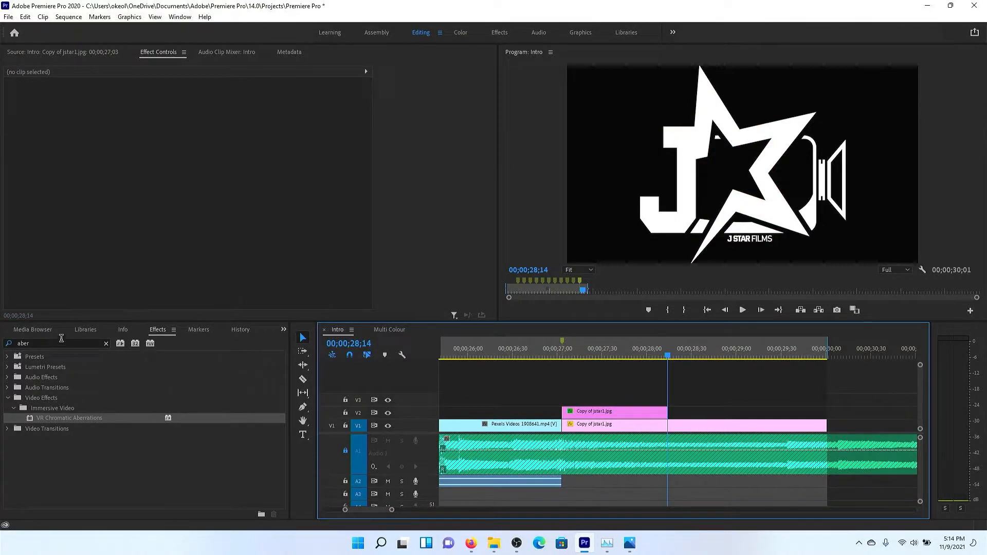
Step: Try a Cross Dissolve of 00;00;00;18 at the end of the V2 Copy of jstar1.jpg clip and play it back
drag(62, 340, 4, 344)
key(BackSpace)
click(9, 398)
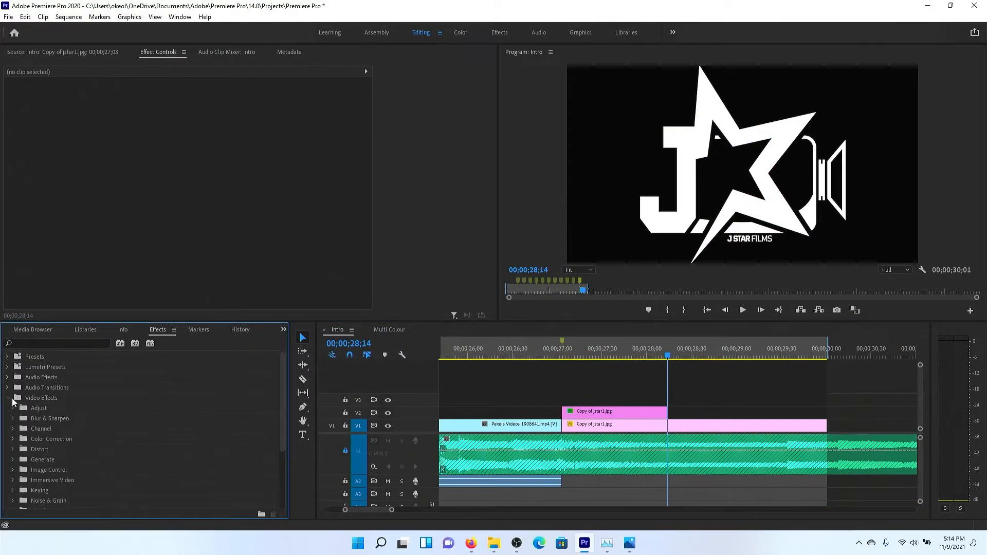
click(8, 398)
click(9, 407)
click(14, 429)
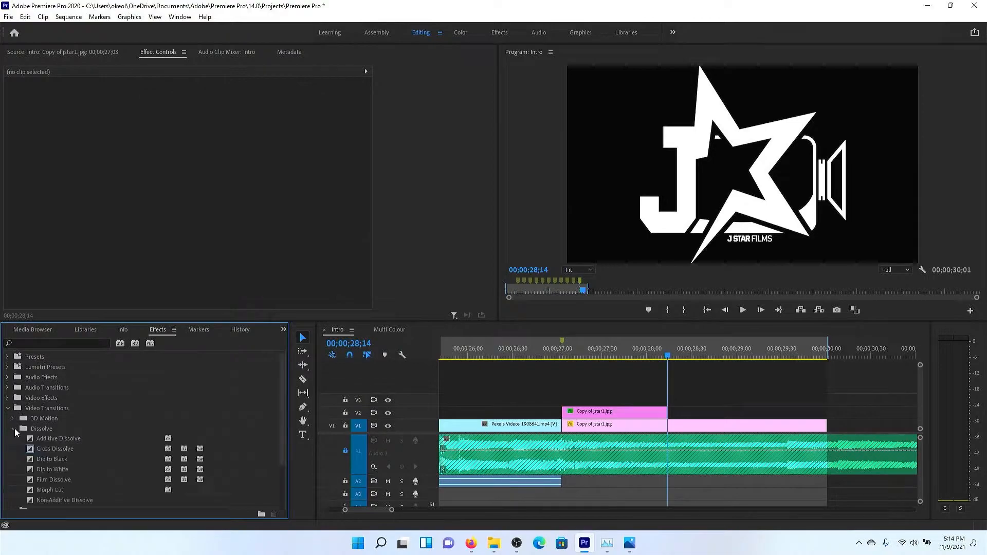
drag(44, 446, 643, 413)
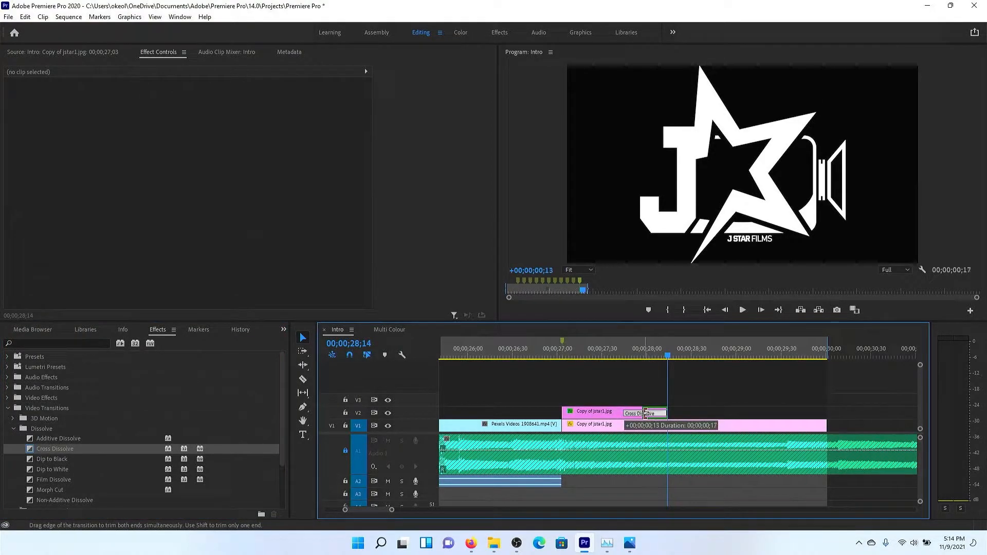
click(609, 345)
key(space)
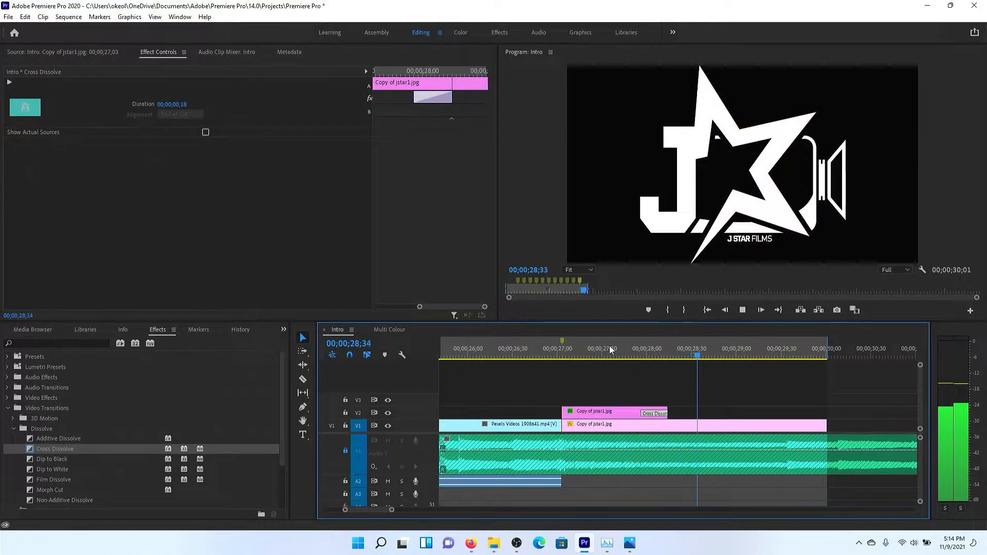
key(space)
Step: Lengthen the Cross Dissolve on the V2 logo clip to 00;00;01;01 and play back the logo section
drag(643, 414, 563, 413)
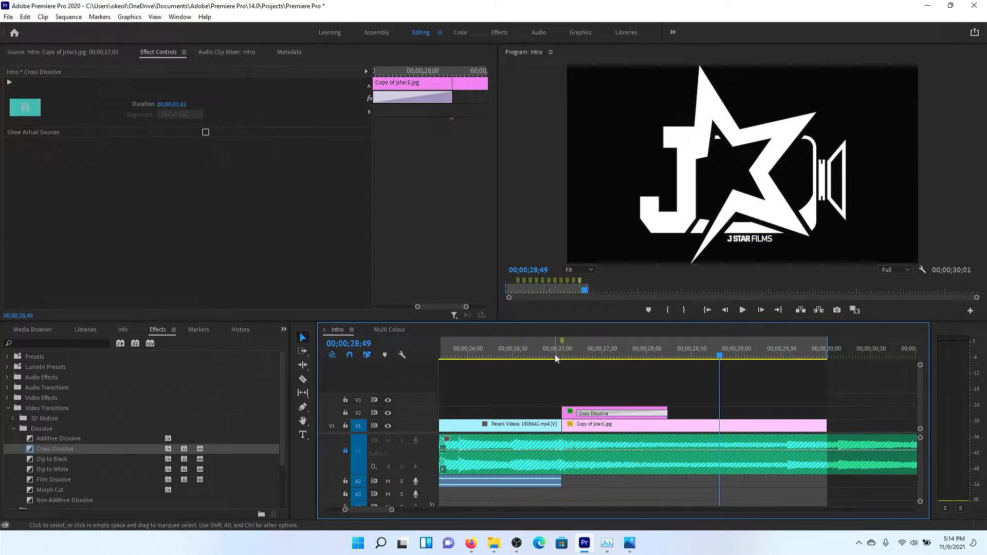
click(557, 355)
key(space)
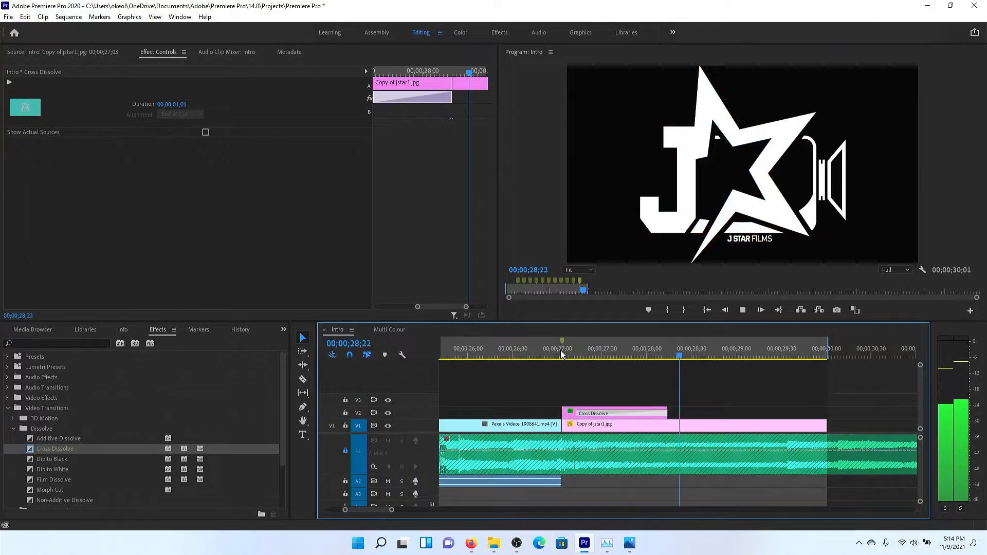
key(space)
Step: Shorten the Cross Dissolve on the V2 logo clip to 00;00;00;54 and play back the fade
drag(571, 417, 582, 415)
click(572, 355)
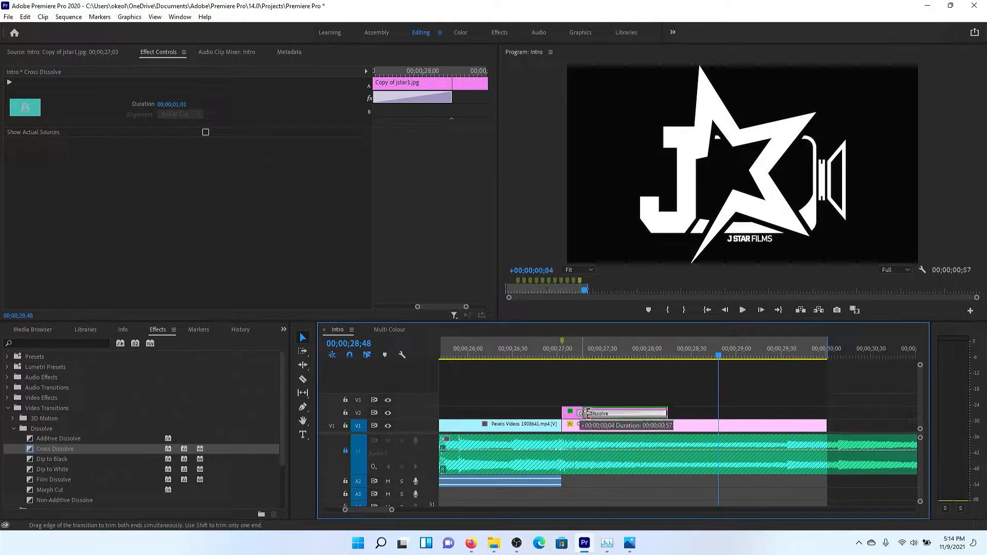
key(space)
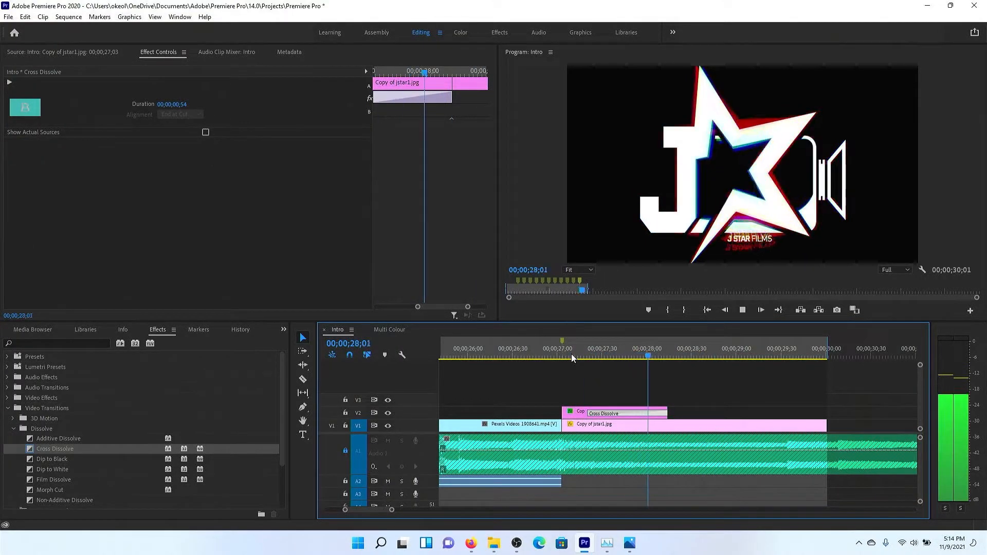
key(space)
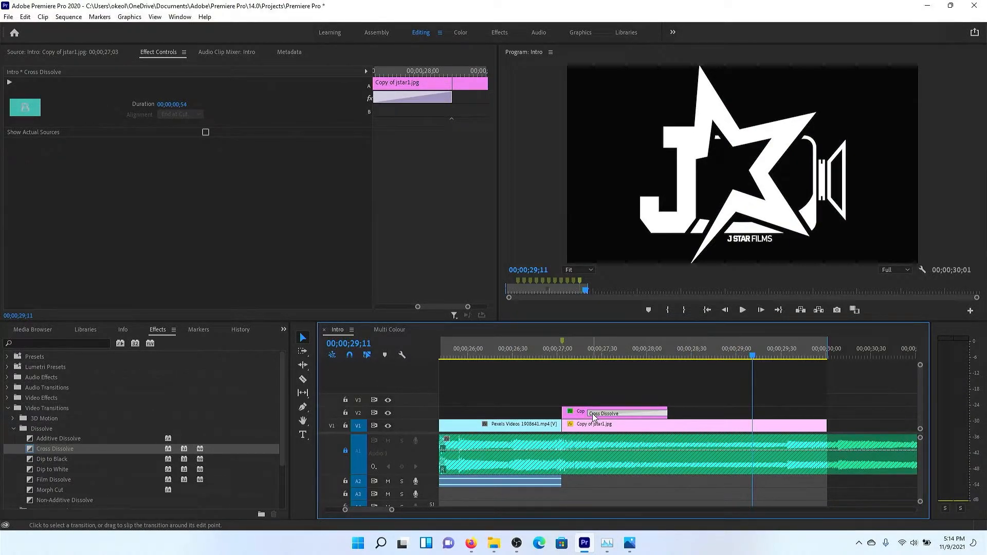
Step: Remove the Cross Dissolve from the V2 logo clip and play back from the clip's start
key(Delete)
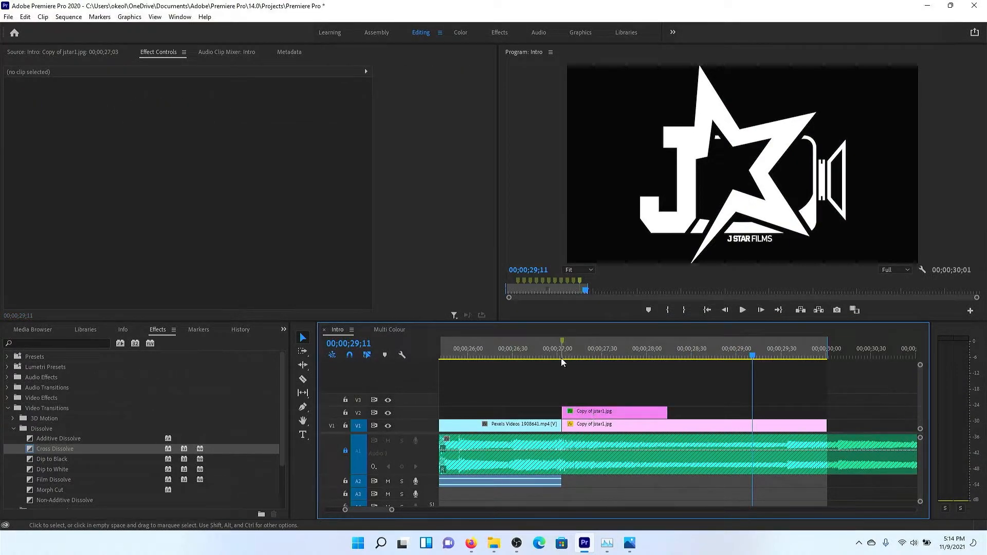
click(563, 358)
key(space)
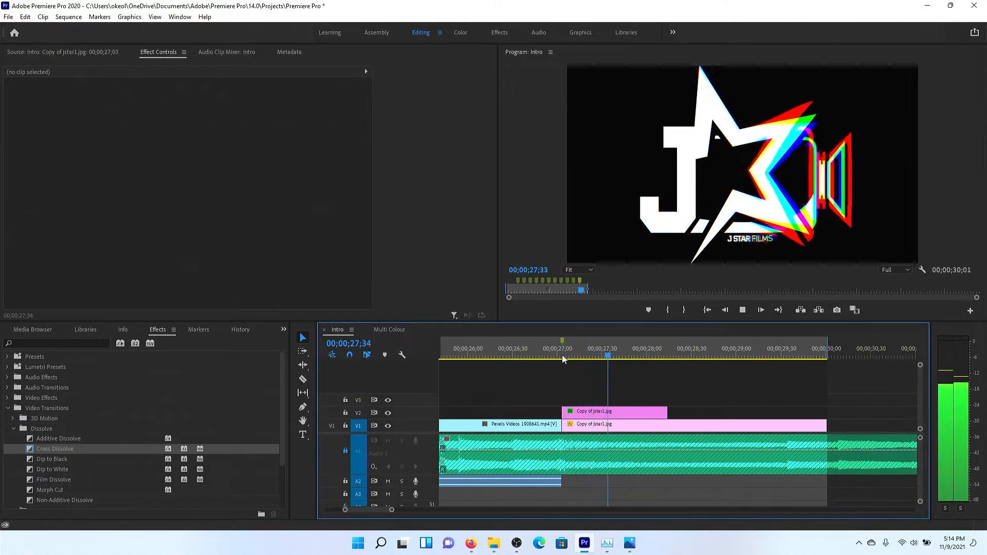
key(space)
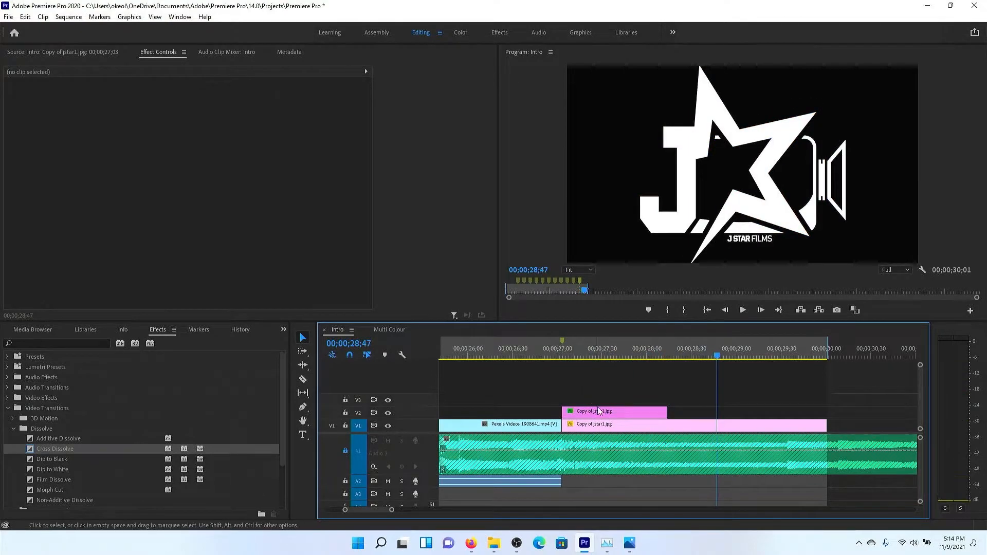
Step: Extend the end of the V2 Copy of jstar1.jpg clip to about 00;00;28;34 and play back from before the logo
click(659, 355)
drag(664, 412, 697, 411)
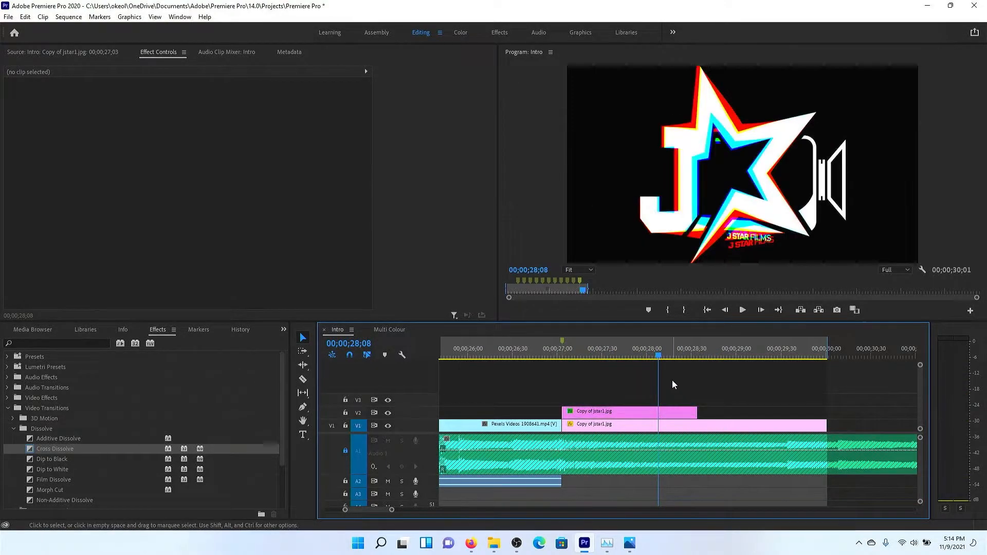
key(space)
key(space)
drag(647, 356, 463, 360)
key(space)
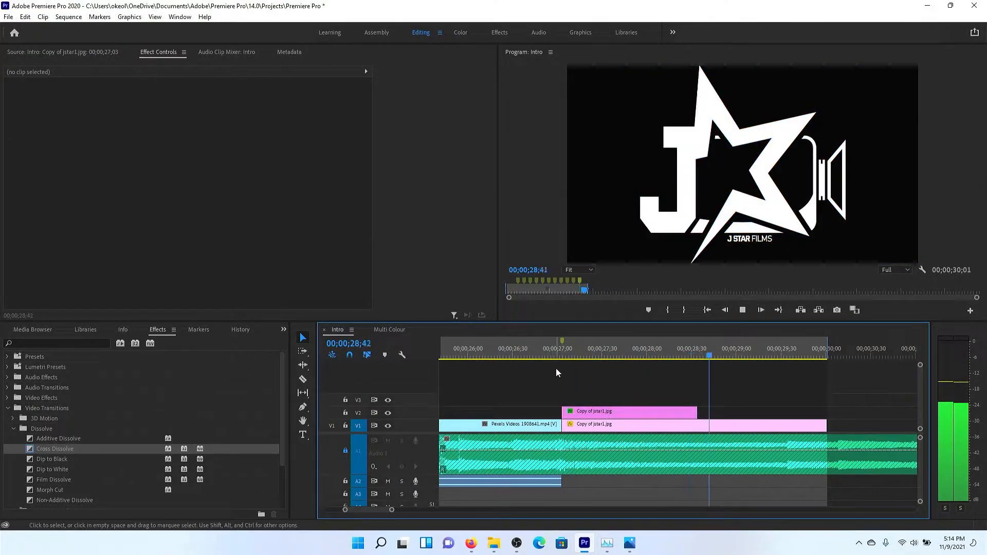
Step: Unlock audio track A1, split the rexlambo-abyss.mp3 music at the end of the last logo clip, and delete the remainder
key(space)
key(backslash)
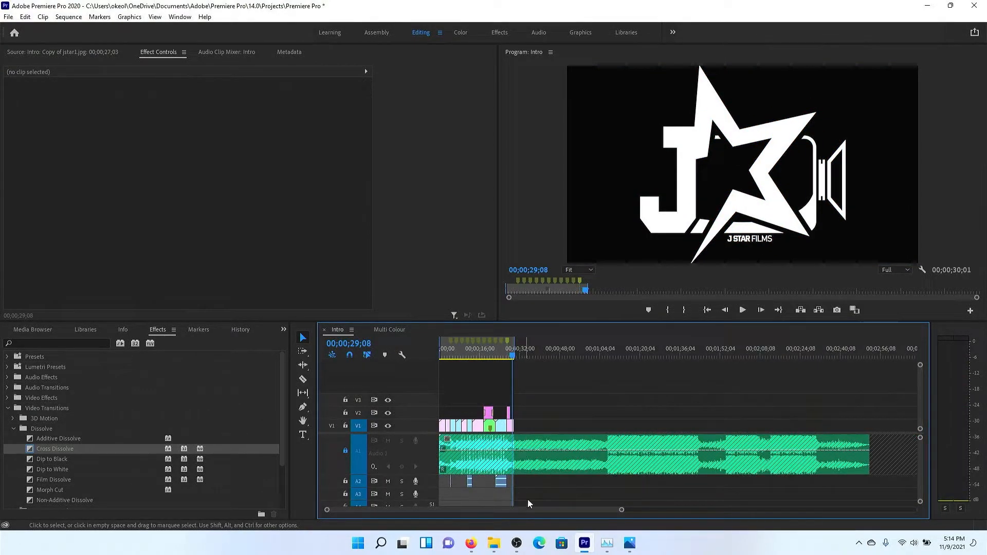
key(c)
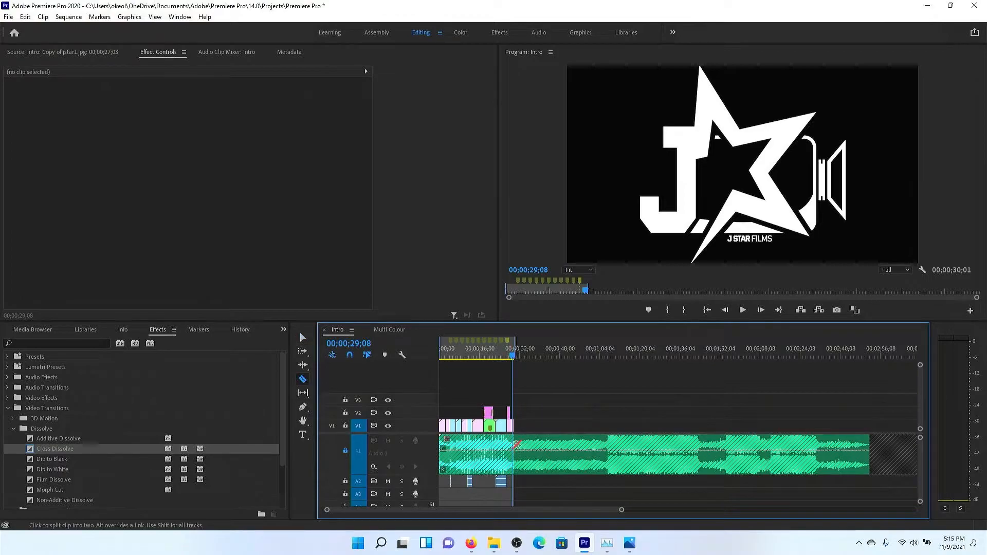
click(345, 451)
key(v)
click(525, 455)
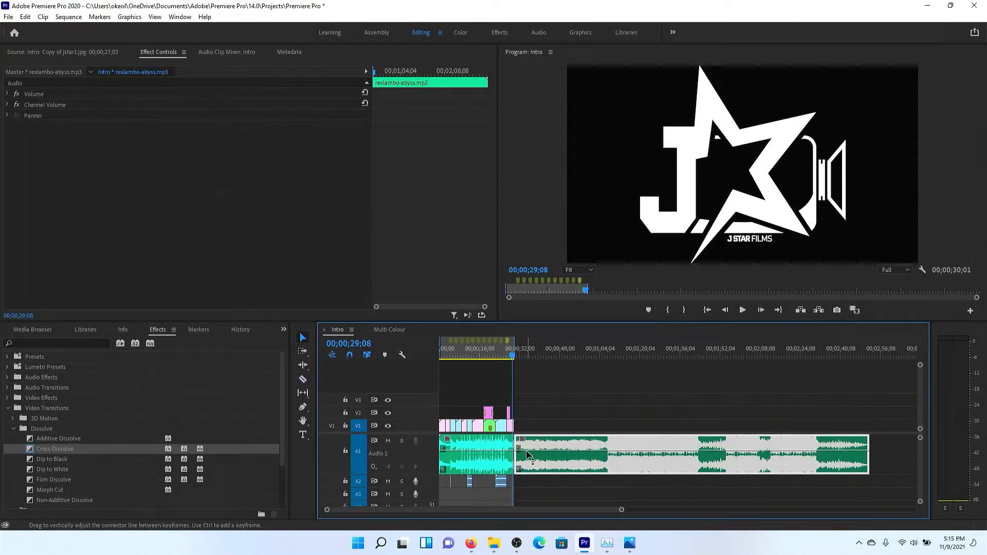
key(Delete)
Step: Fit the whole Intro sequence in the timeline and play it back from the beginning
key(backslash)
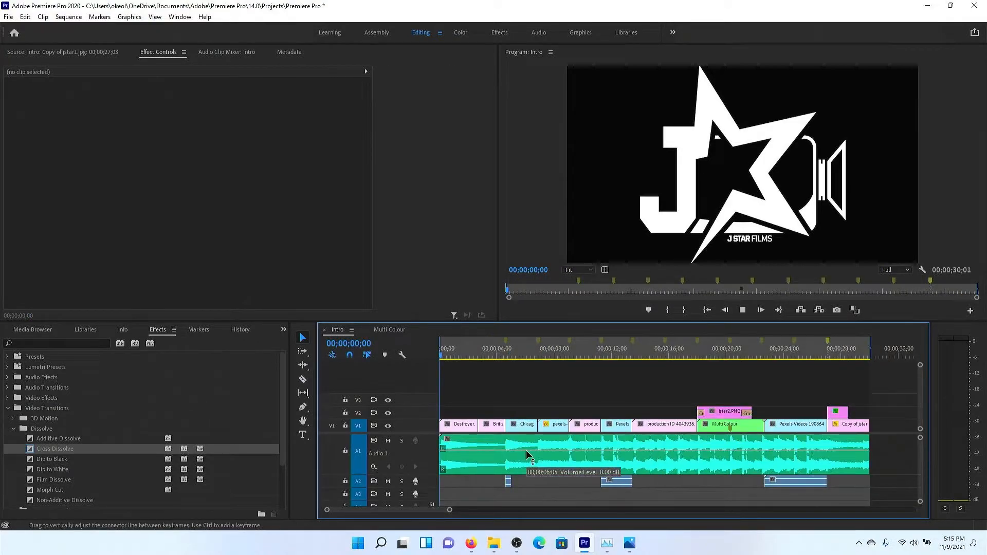
key(Home)
key(space)
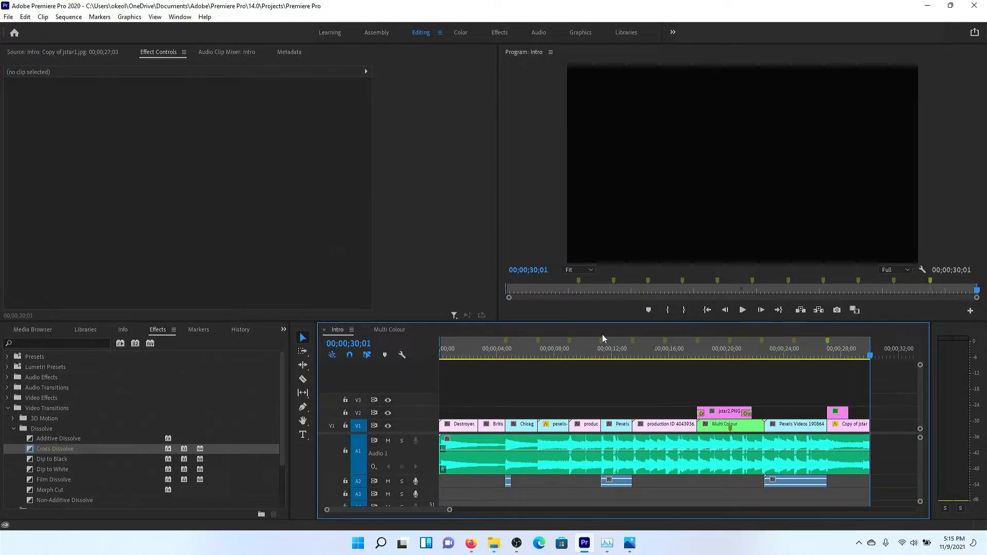
Step: Step through the Intro sequence's cuts and park the playhead at 00;00;11;17, the start of the camera clip on V1
drag(707, 348, 600, 369)
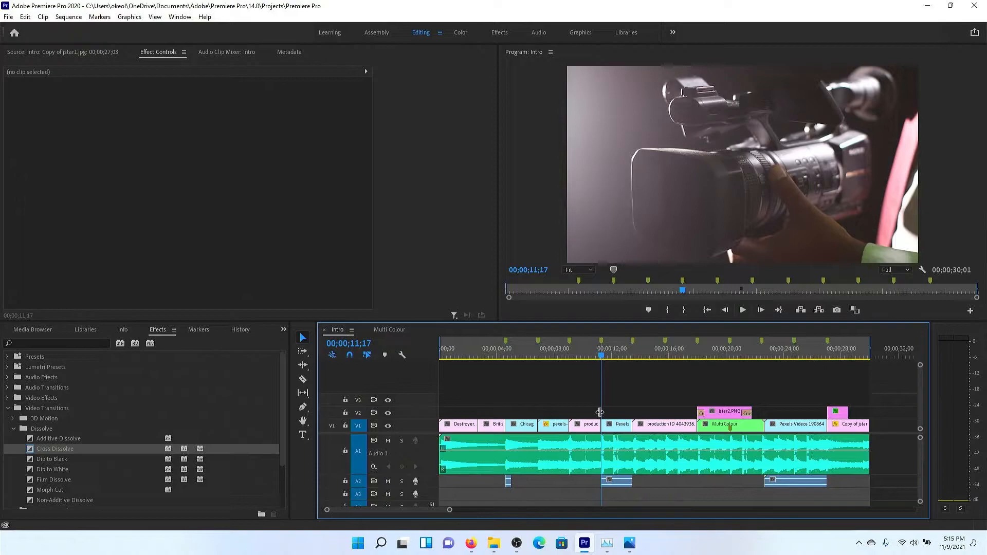
key(Up)
key(Up)
key(Up)
key(Up)
key(Up)
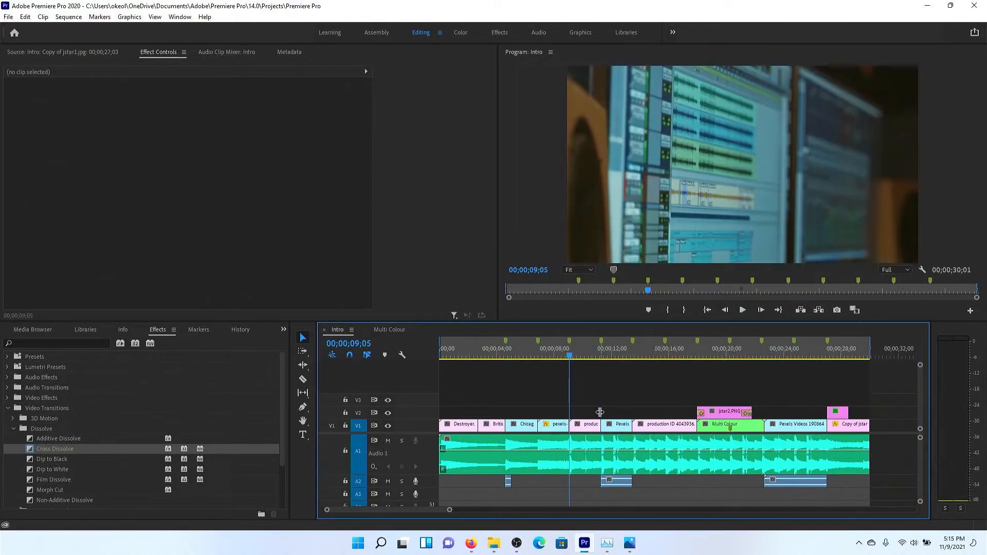
key(Up)
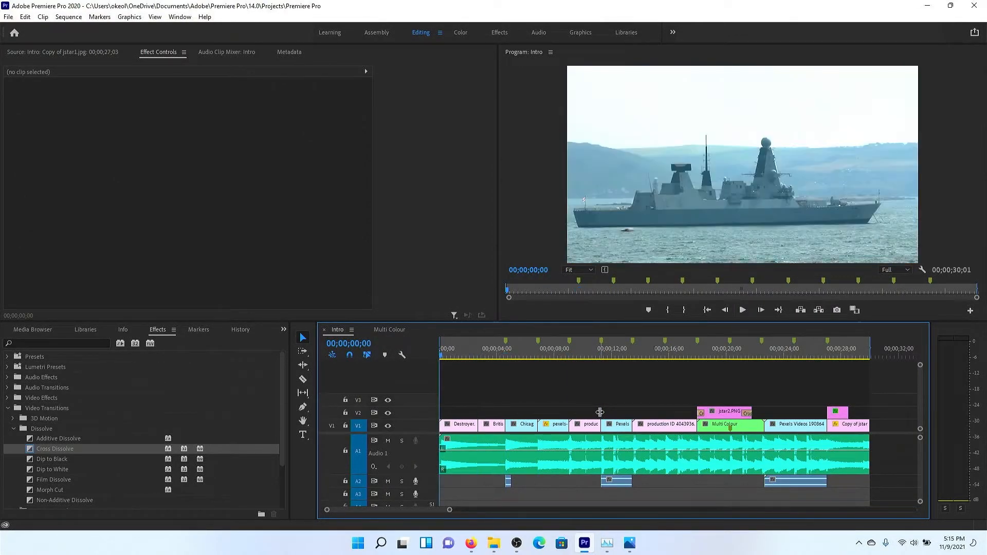
key(Down)
key(Down)
key(Down)
key(Down)
key(Down)
key(Down)
key(Down)
key(Down)
key(Down)
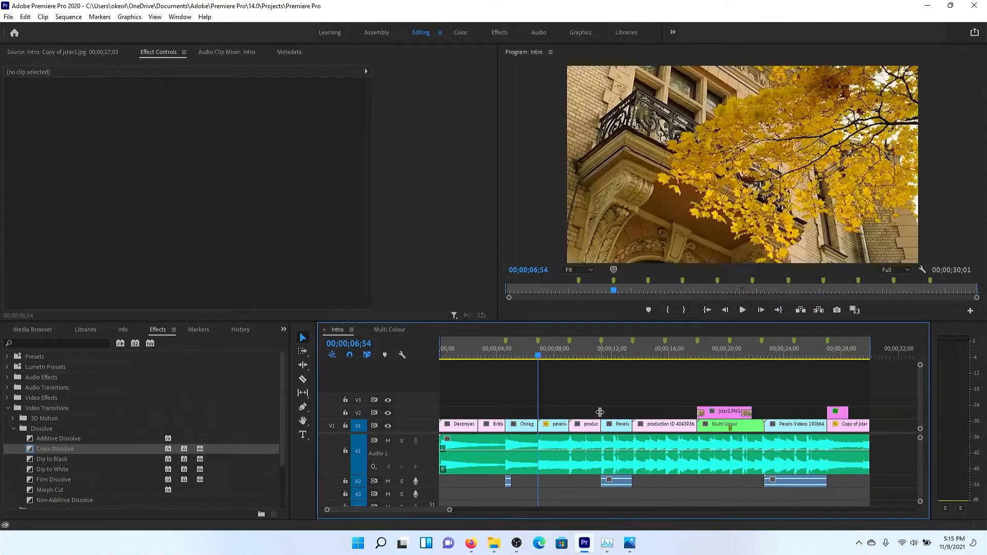
key(Down)
key(Down)
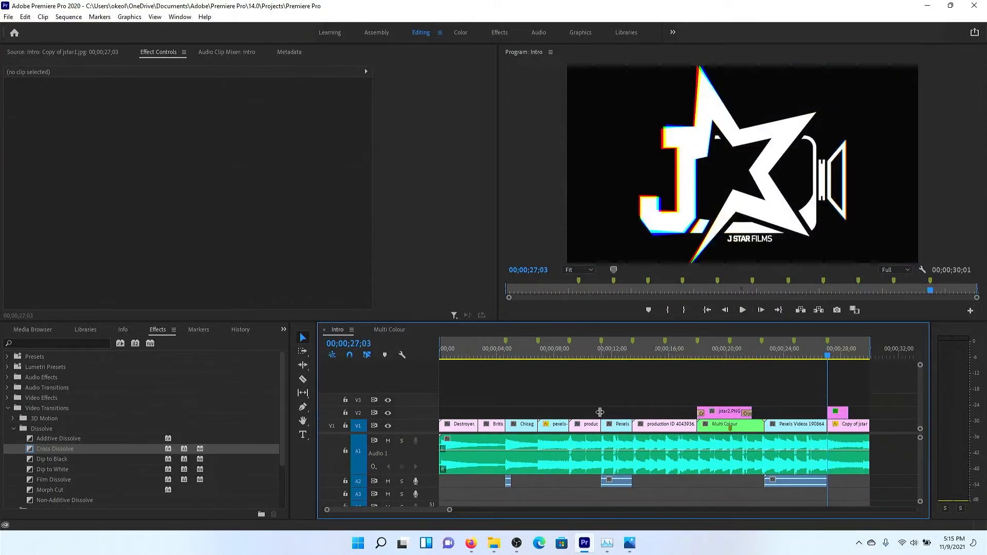
key(Up)
key(Up)
key(Up)
key(Up)
key(Up)
key(Down)
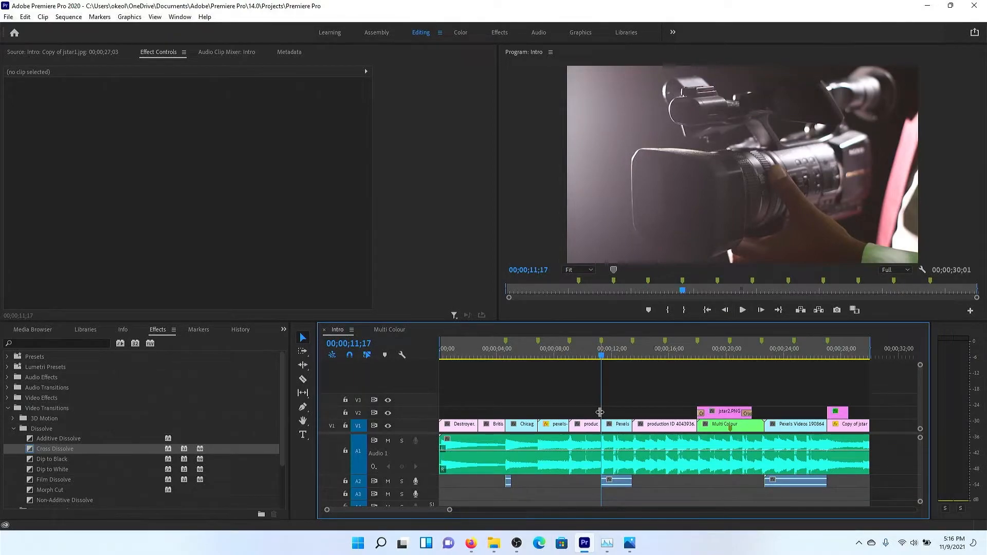
Step: Try adding a text layer over the camera clip, first as a default layer and again with the Type tool, undoing each attempt
key(ctrl+t)
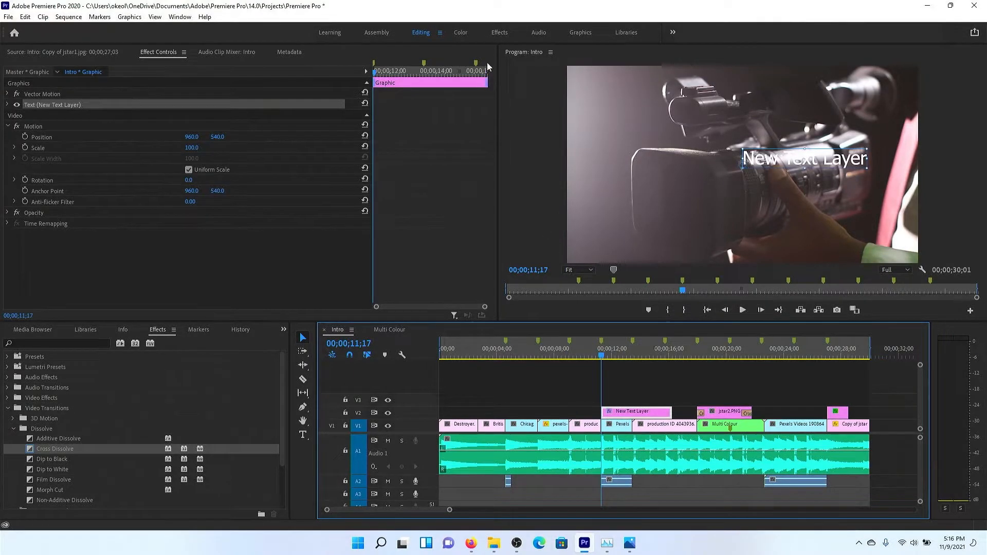
key(ctrl+z)
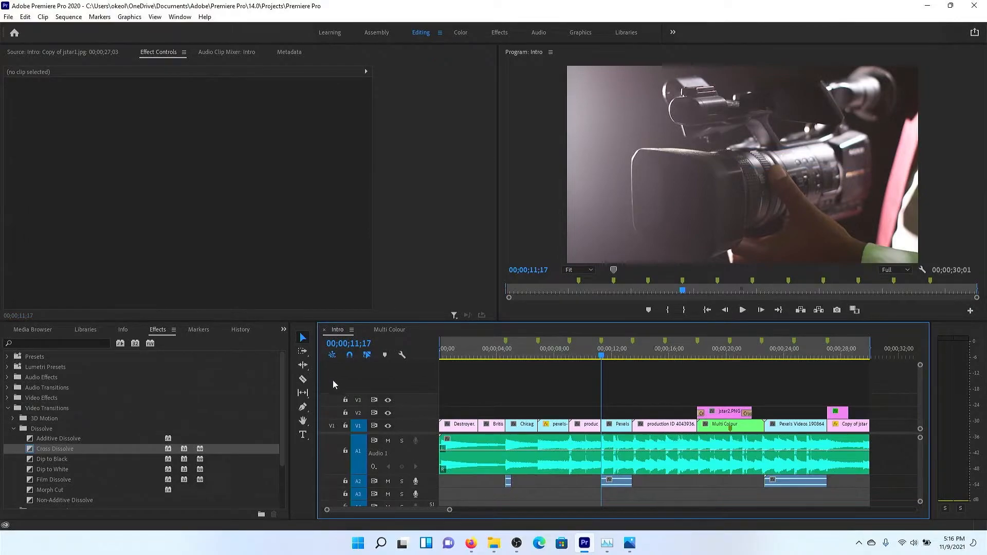
click(303, 434)
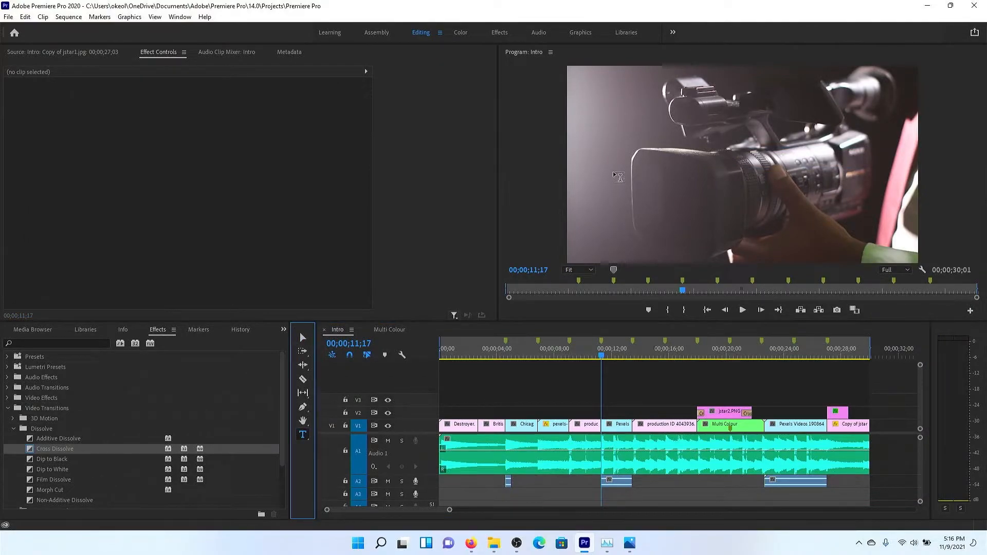
click(660, 145)
key(ctrl+z)
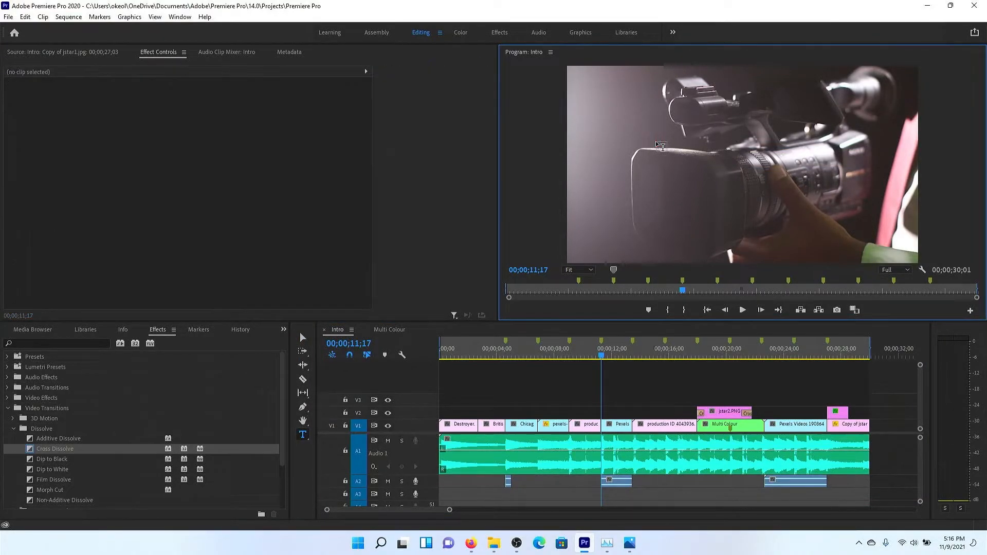
Step: Switch to the Graphics workspace and add a new text layer over the camera clip at 00;00;11;17
click(579, 31)
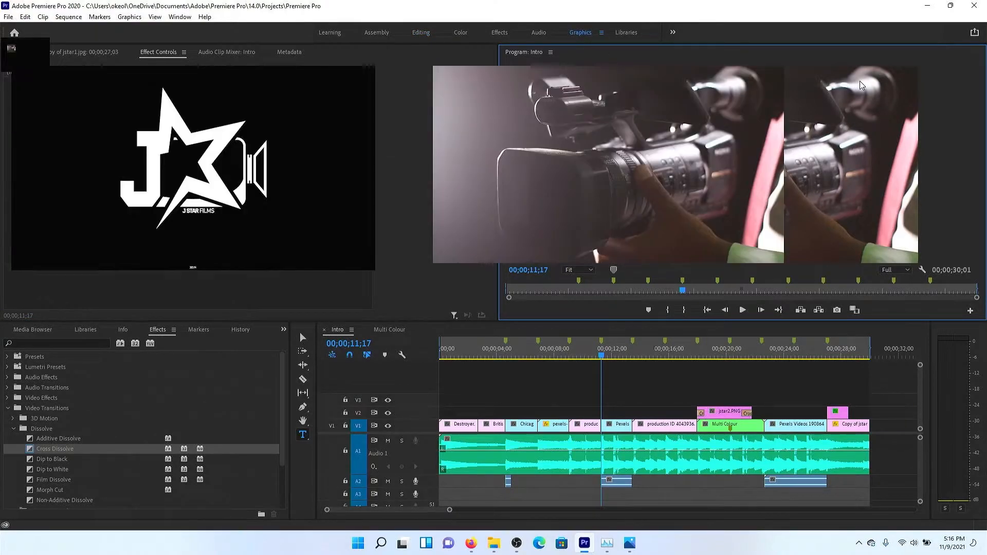
click(848, 70)
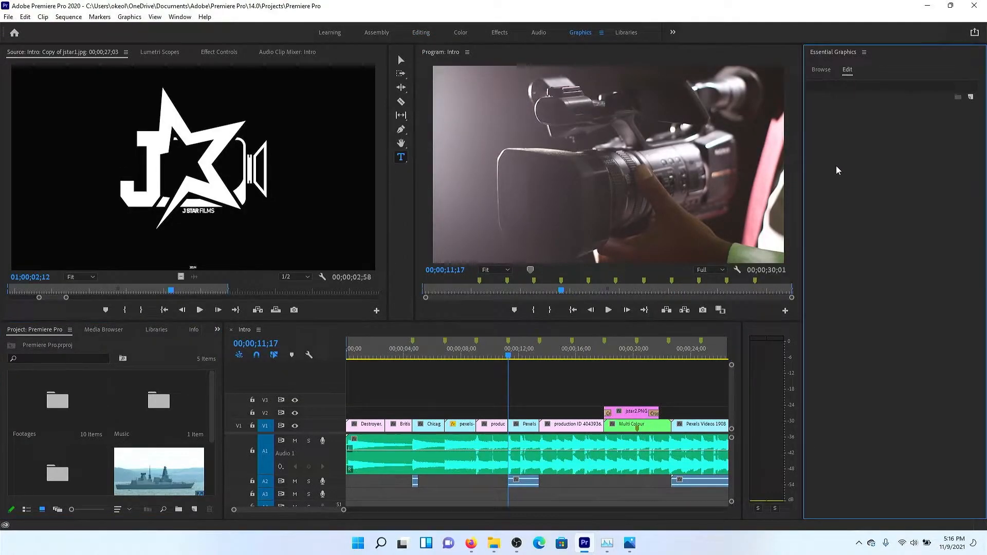
click(972, 97)
click(941, 106)
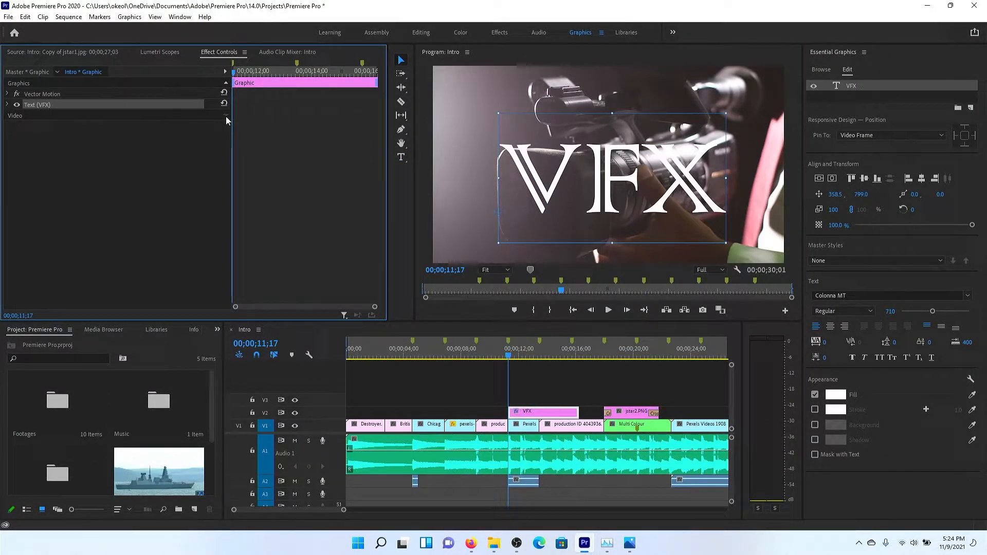
Step: Expand the VFX text layer's own properties in the effect controls and select that layer
click(32, 121)
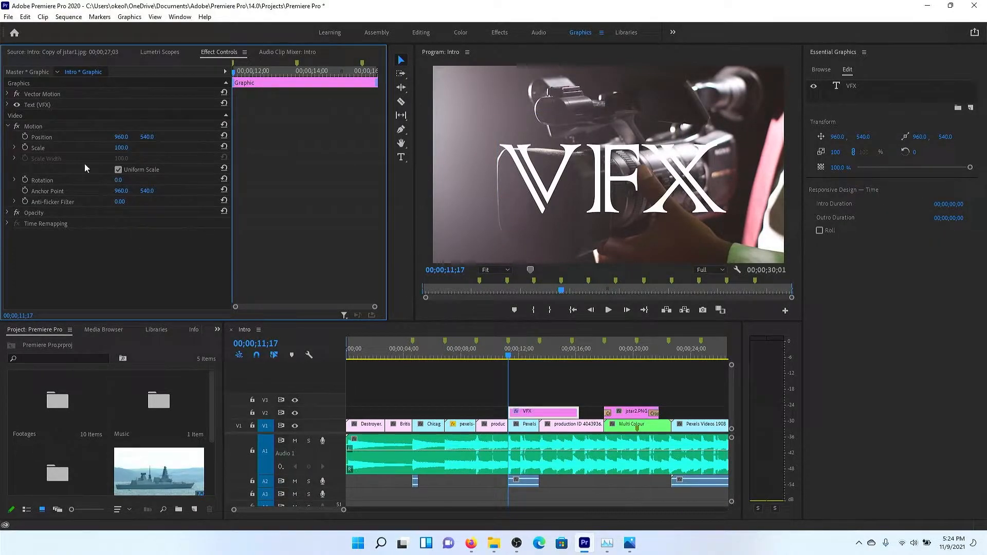
click(225, 119)
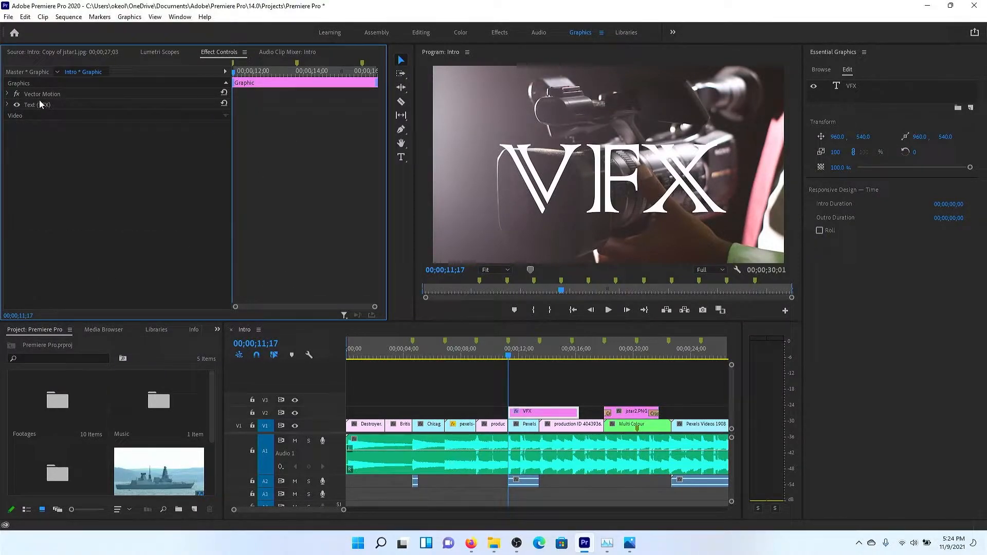
click(8, 105)
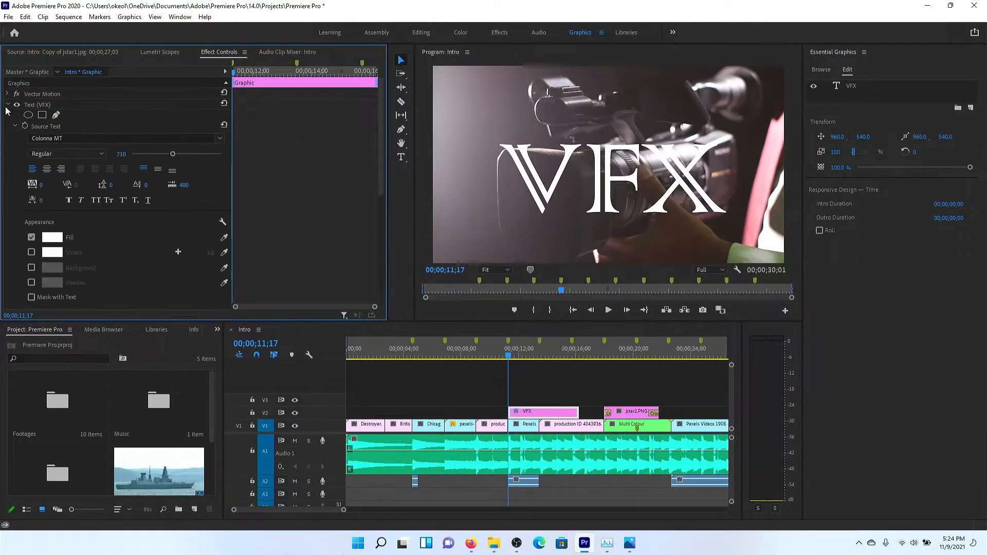
click(55, 106)
Step: Reposition the VFX text freely and centre it horizontally and vertically in the video frame
drag(519, 160, 569, 175)
scroll(280, 202, down, 6)
drag(121, 182, 117, 181)
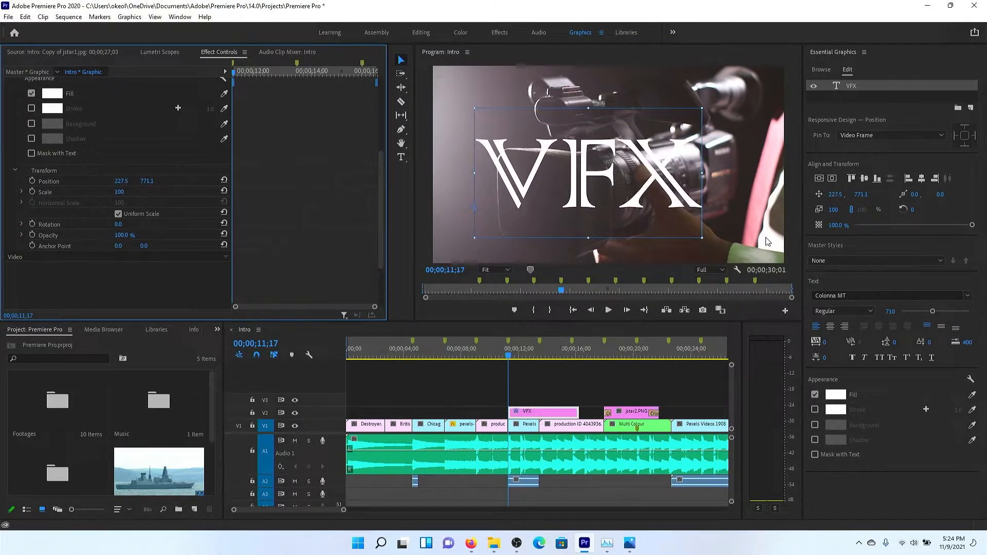
click(833, 179)
click(819, 178)
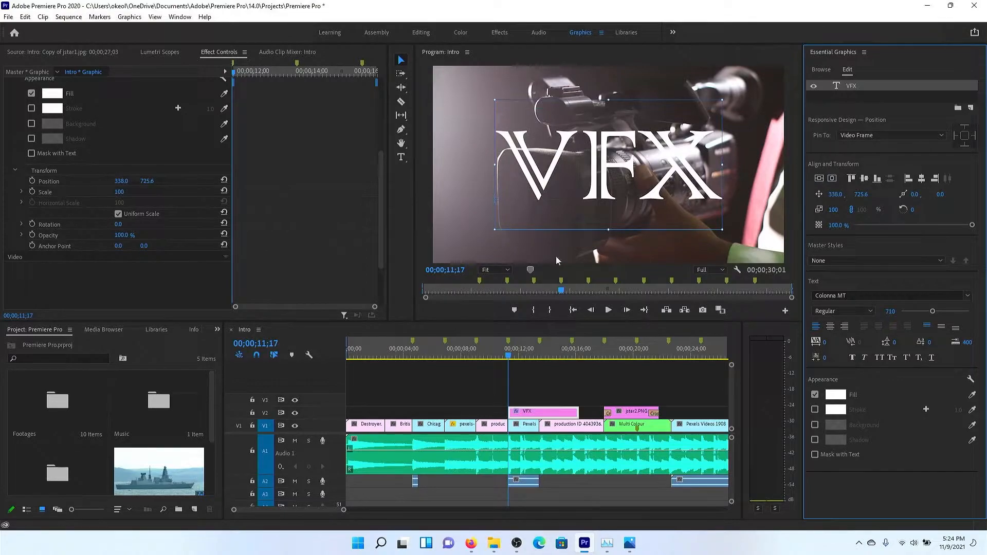
Step: Try scaling the VFX text to 96 and return its scale to 100
mouse_move(119, 192)
mouse_down()
mouse_move(174, 192)
mouse_move(109, 192)
mouse_move(117, 191)
mouse_up()
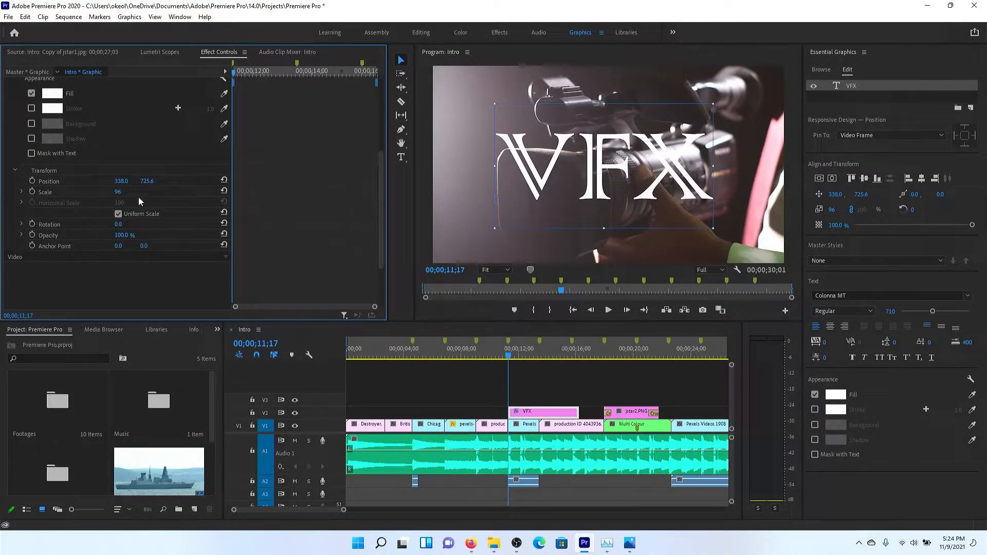
click(125, 193)
key(Return)
click(128, 193)
key(Return)
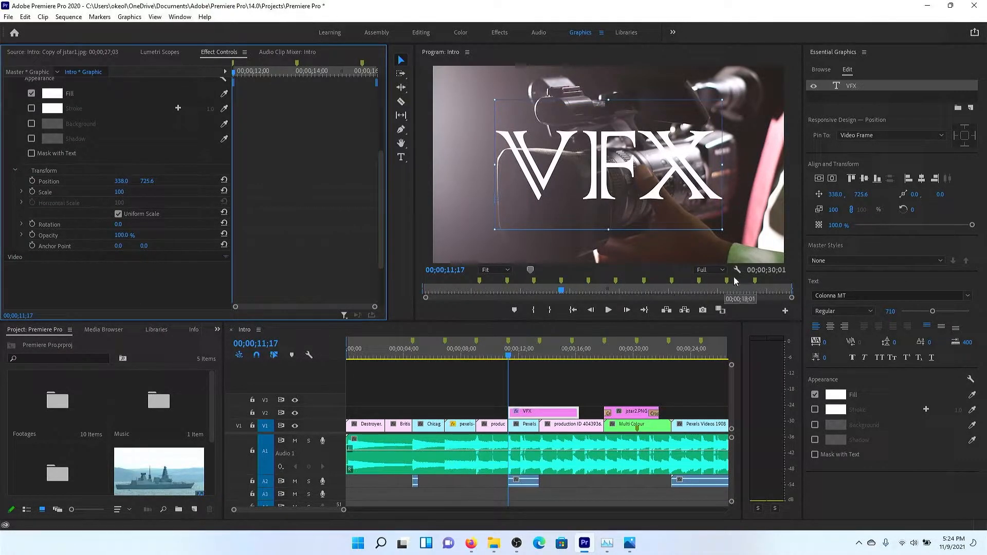
Step: Enlarge the VFX text's font size to 1552 and centre the text in the video frame again
drag(933, 312, 970, 312)
click(832, 180)
click(819, 178)
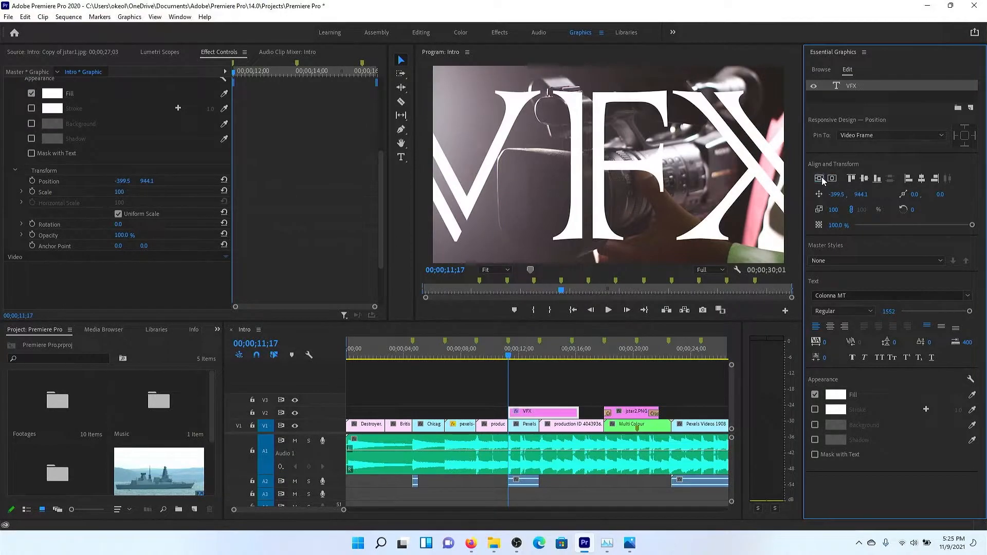
Step: Scale the VFX text to 53, place its anchor point at the letters' centre, about 1312.8, -382.5, and reduce the scale to 41
drag(128, 191, 231, 191)
drag(465, 191, 593, 148)
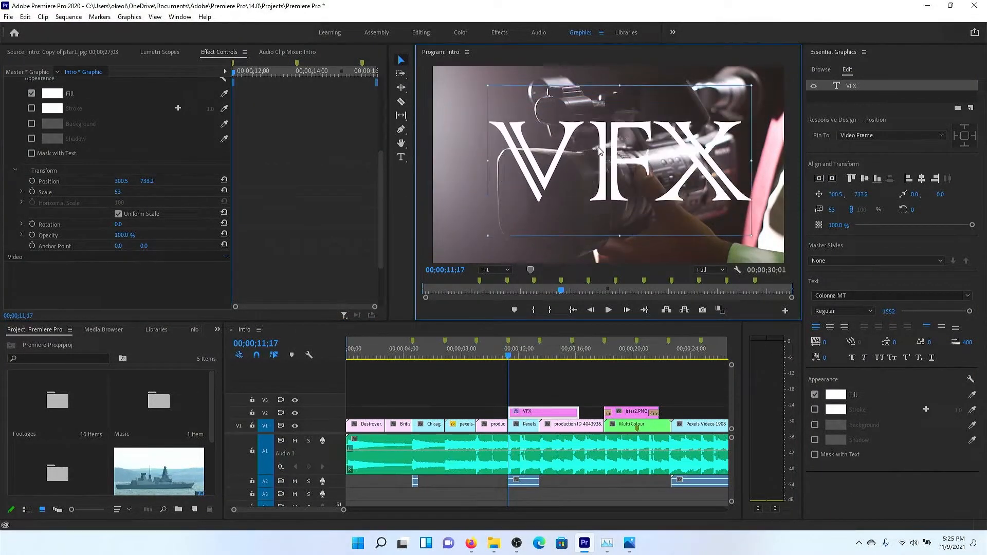
drag(487, 195, 609, 151)
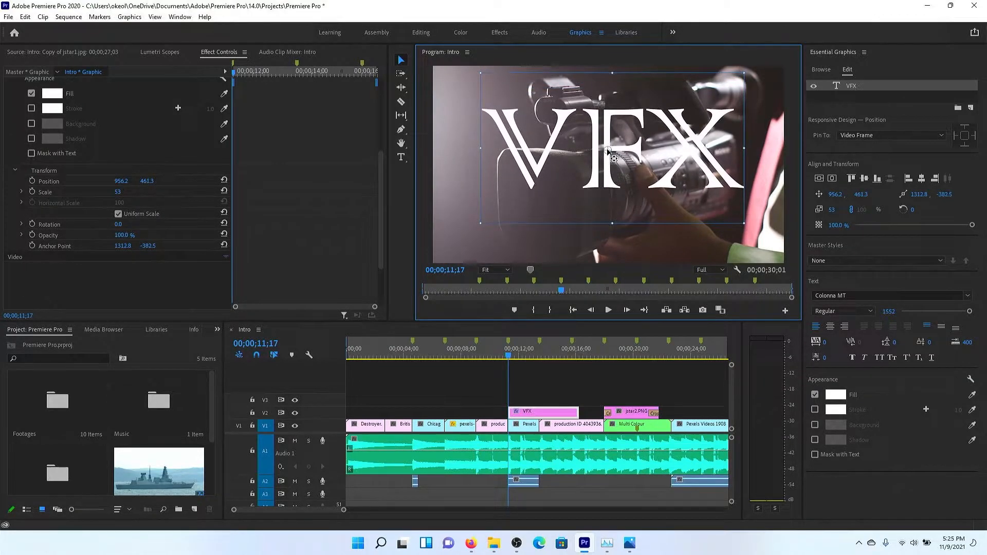
mouse_move(126, 195)
mouse_down()
mouse_move(99, 195)
mouse_move(274, 195)
mouse_move(120, 195)
mouse_up()
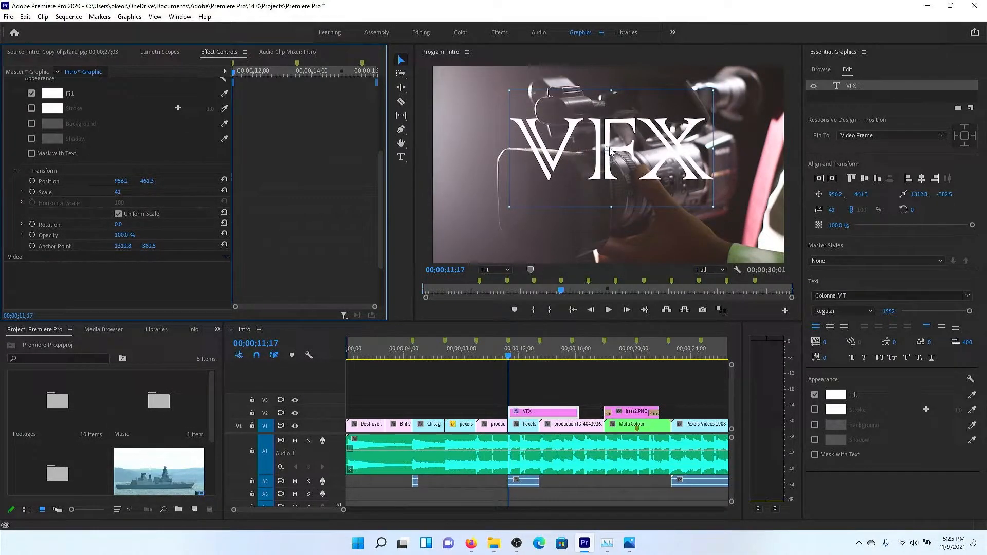
Step: Move the VFX text to about 717.1, 160.4 and place its anchor point at its lower-right corner, about 2704.3, 365.6
drag(611, 151, 566, 98)
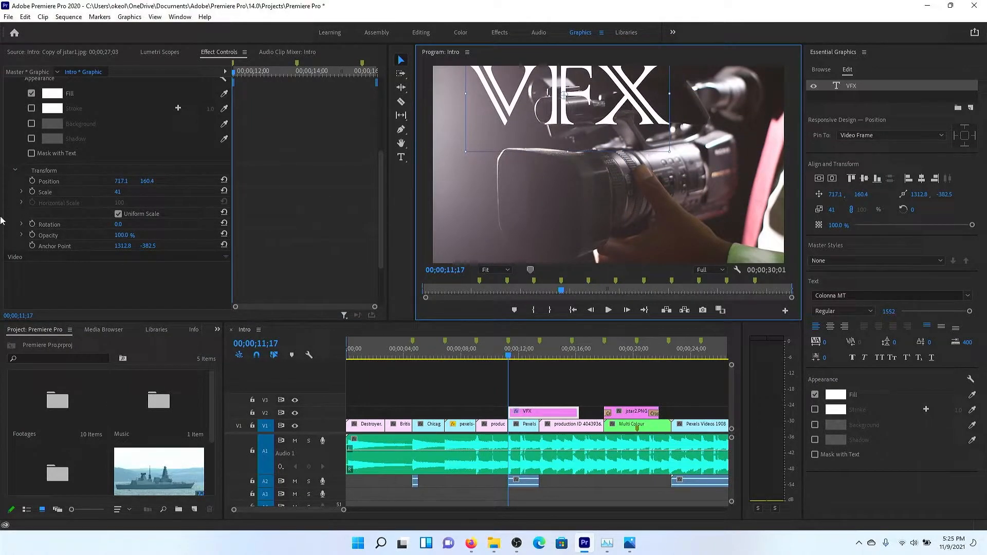
click(53, 246)
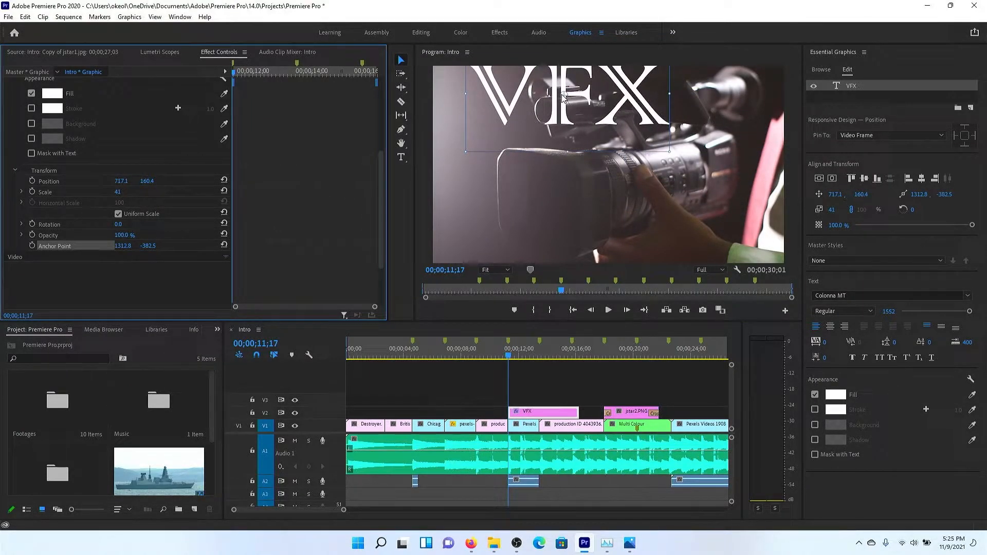
drag(564, 97, 700, 143)
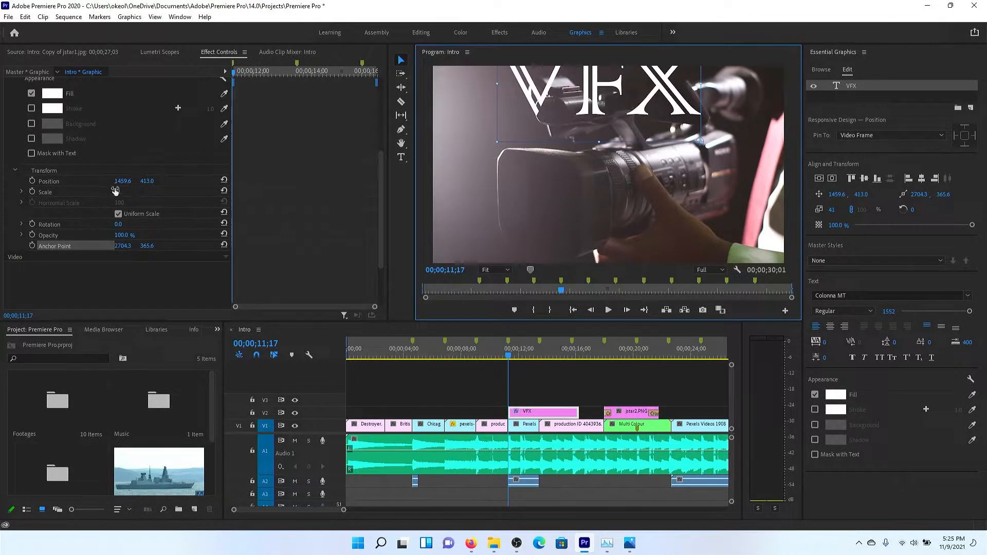
Step: Scale the VFX text to 32 and rotate it to 348° around its corner anchor point
mouse_move(116, 191)
mouse_down()
mouse_move(232, 191)
mouse_move(100, 191)
mouse_move(113, 191)
mouse_up()
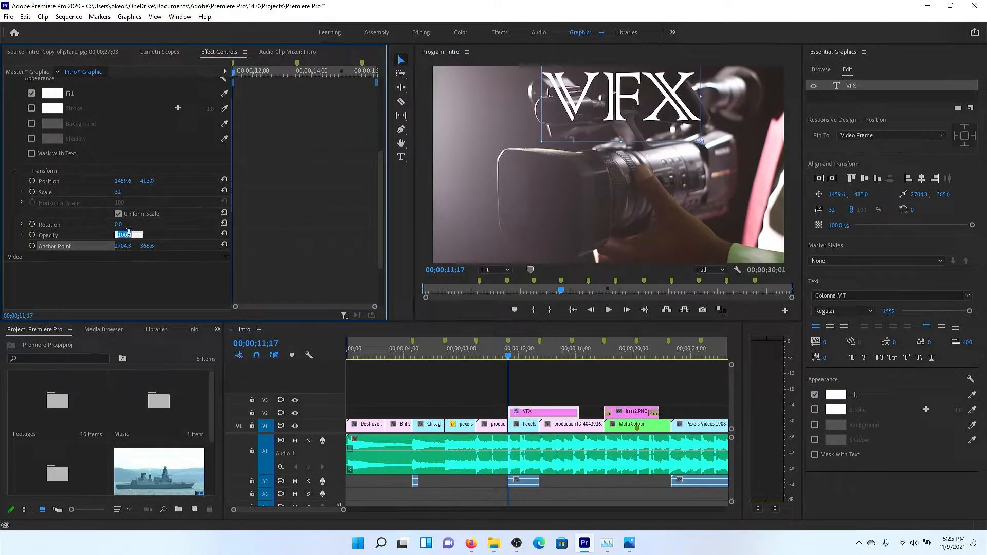
drag(118, 224, 251, 214)
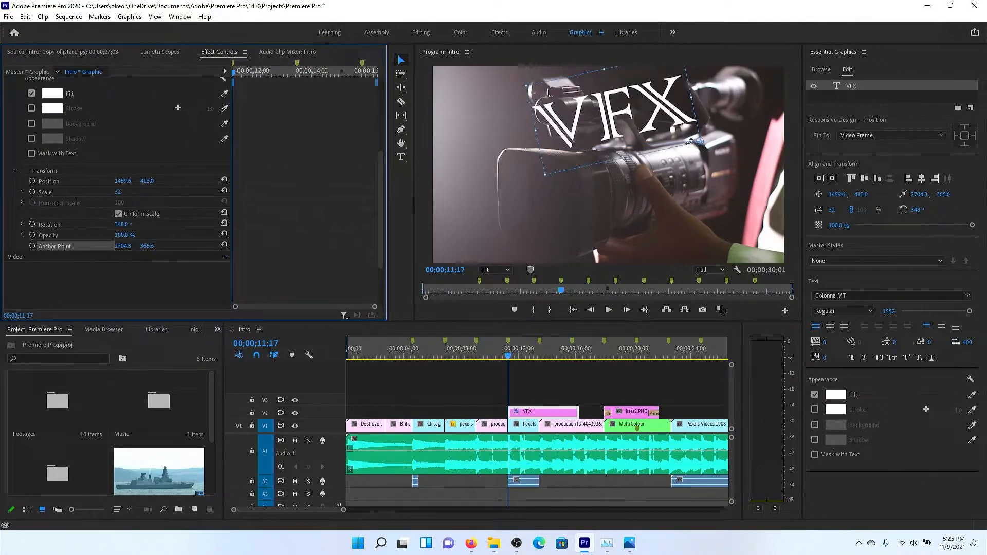
Step: Move the anchor point just below the letters, about 1537.7, 480.9, and reposition the VFX text to about 891.8, 744.0
drag(700, 143, 484, 165)
drag(453, 112, 573, 156)
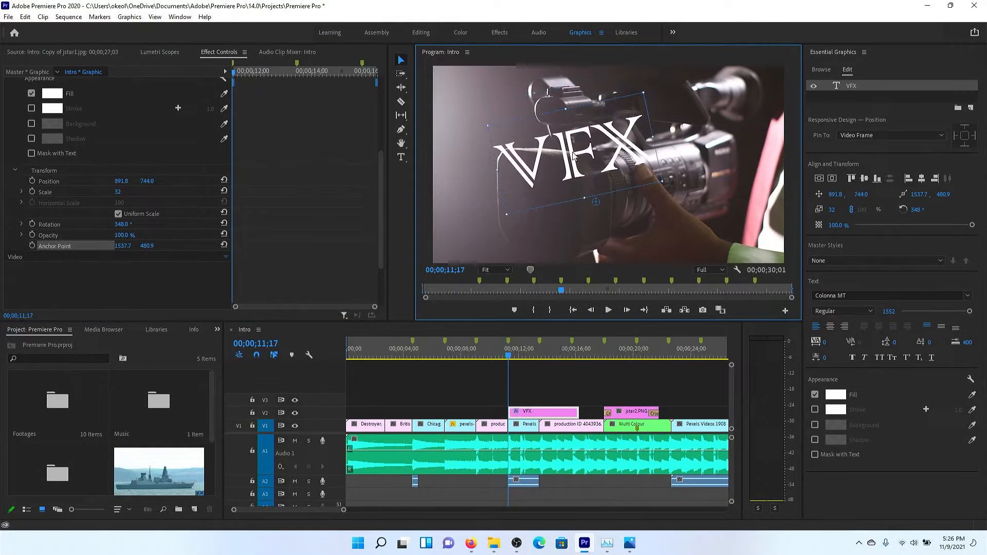
Step: Set the VFX text's rotation to 0° and its anchor point to 960, 540
drag(118, 227, 87, 226)
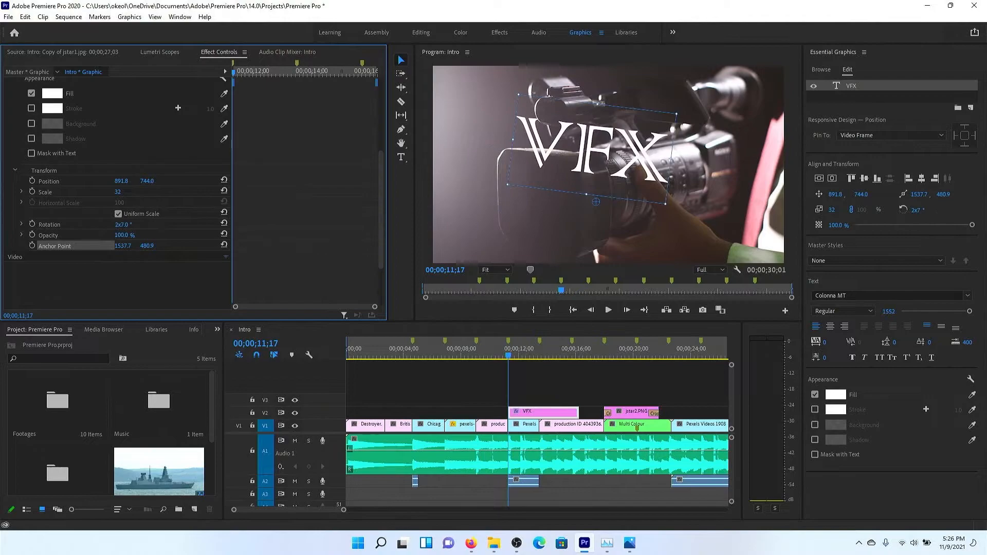
click(124, 225)
text(0)
key(Return)
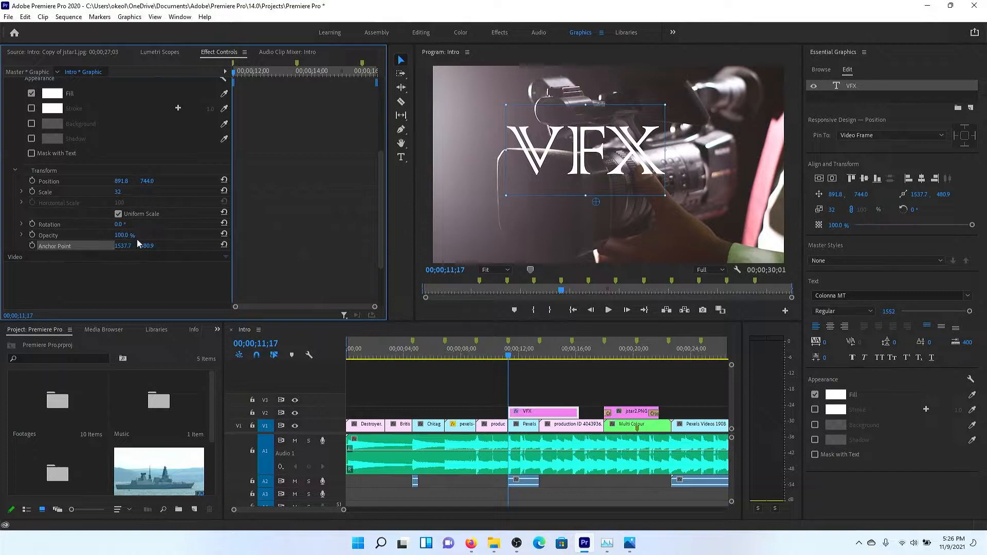
click(133, 244)
text(560)
key(Tab)
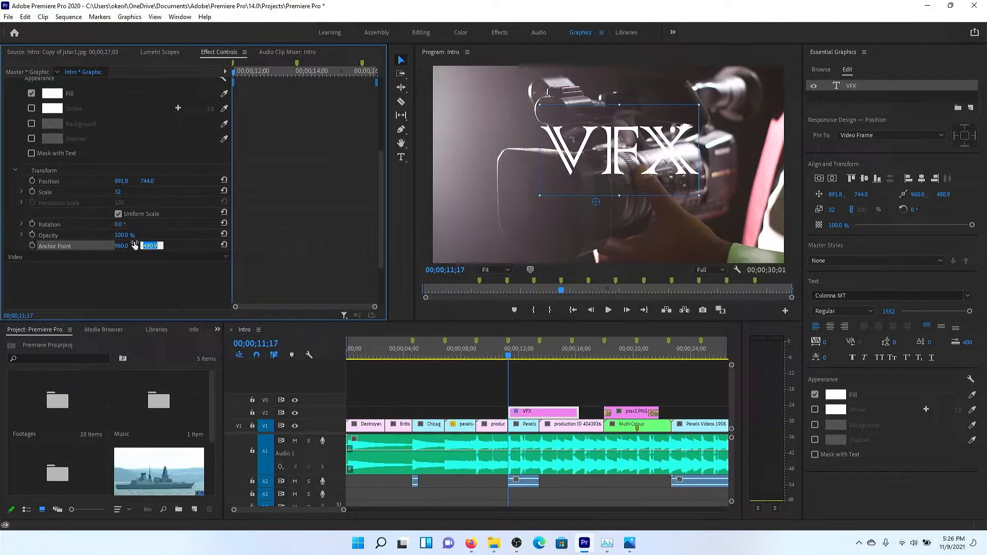
text(540)
key(Return)
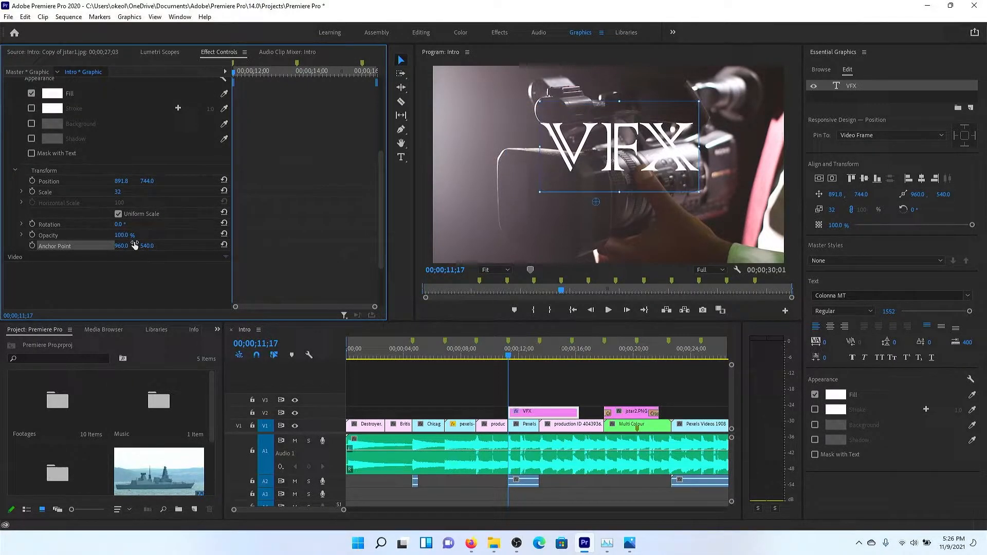
Step: Centre the VFX text vertically and horizontally in the video frame
scroll(283, 199, up, 5)
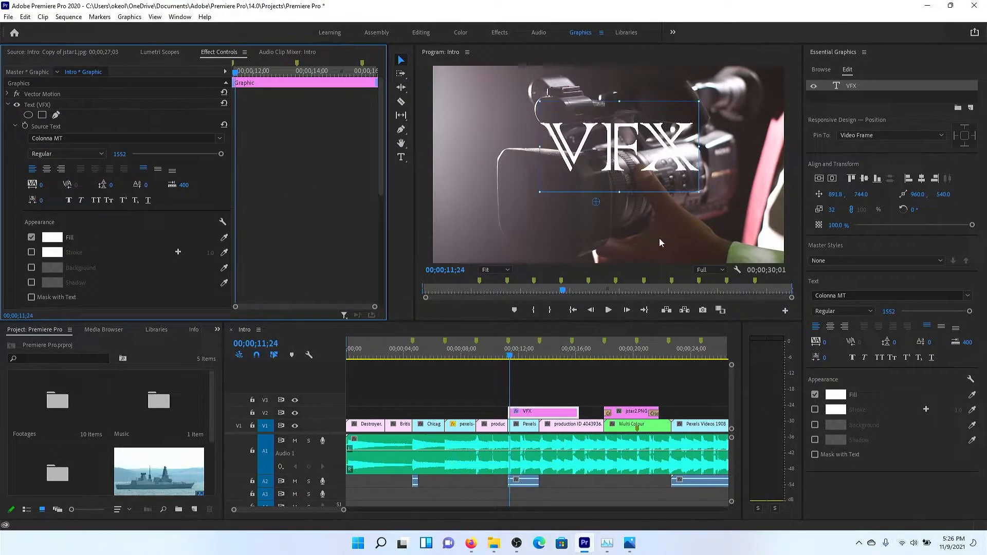
scroll(299, 242, down, 5)
scroll(300, 248, down, 2)
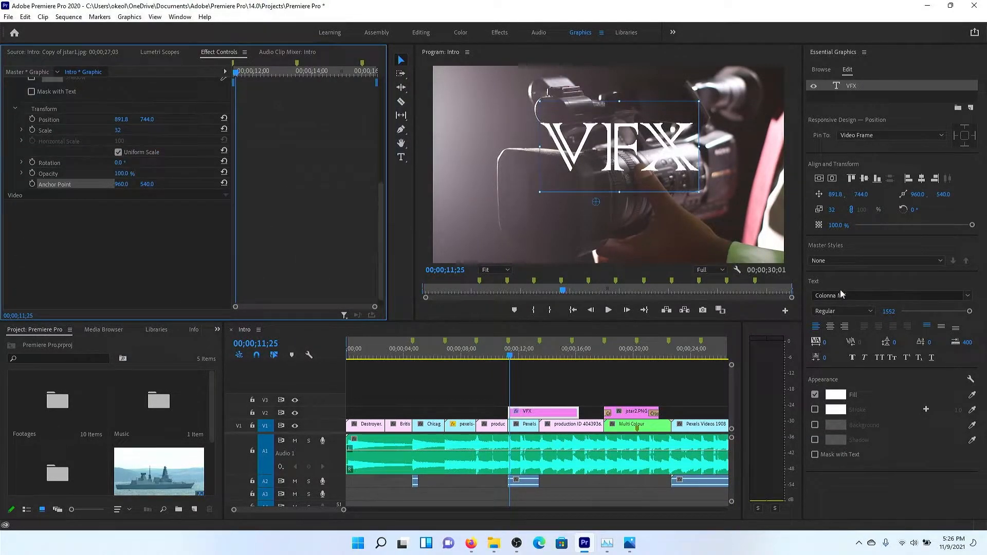
click(833, 180)
click(820, 180)
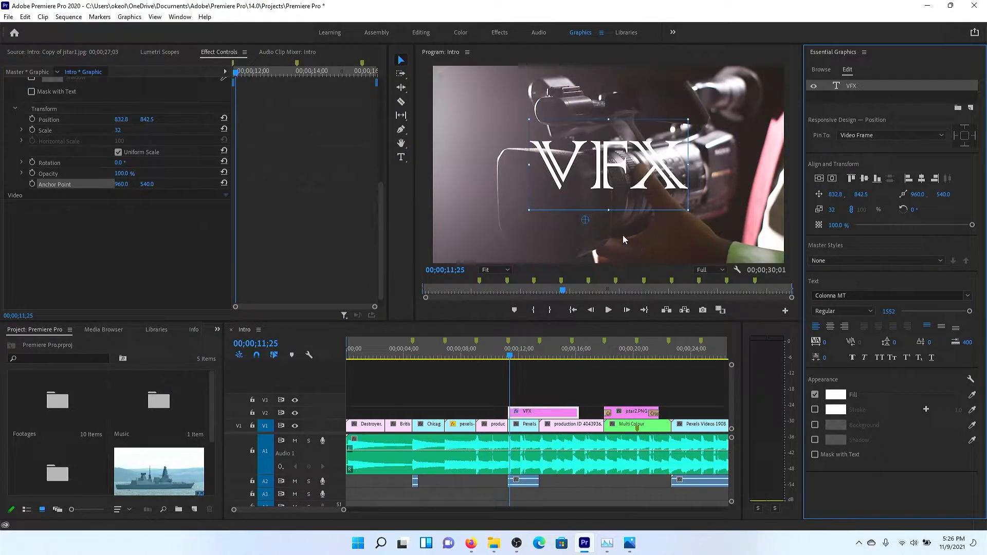
Step: Move the VFX text's anchor point to its lower-left corner, about -4.2, 376.9, with the text position at about 616.3, 797.5
scroll(282, 188, up, 4)
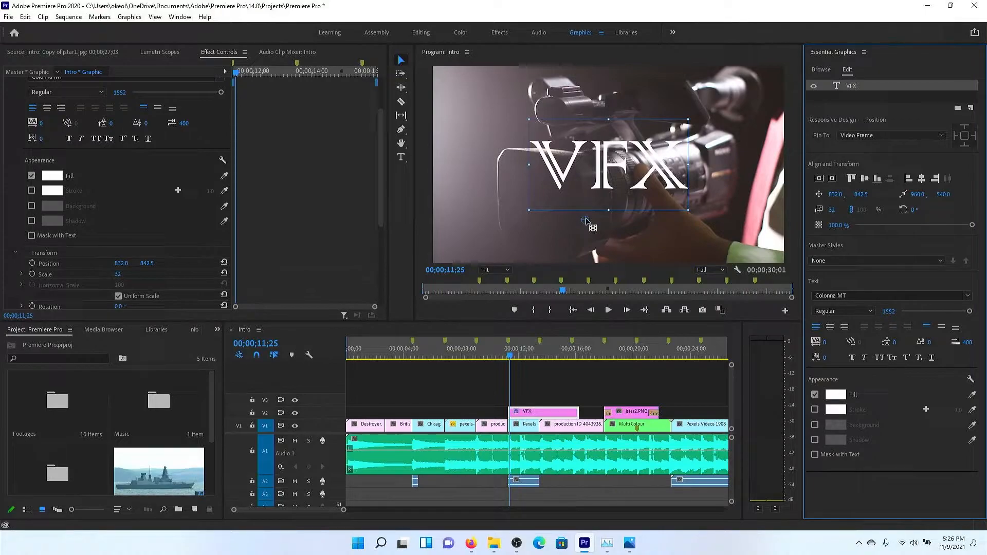
drag(586, 221, 554, 207)
mouse_move(555, 209)
mouse_down()
mouse_move(570, 190)
mouse_move(546, 212)
mouse_up()
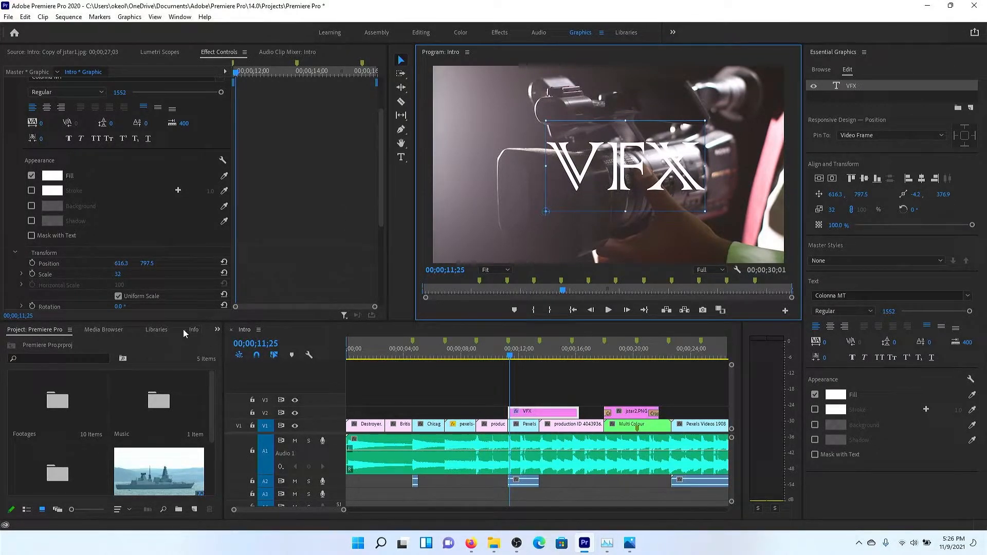
Step: Search the effects for 3D and apply the Basic 3D effect to the VFX clip on track V2
click(217, 330)
click(233, 388)
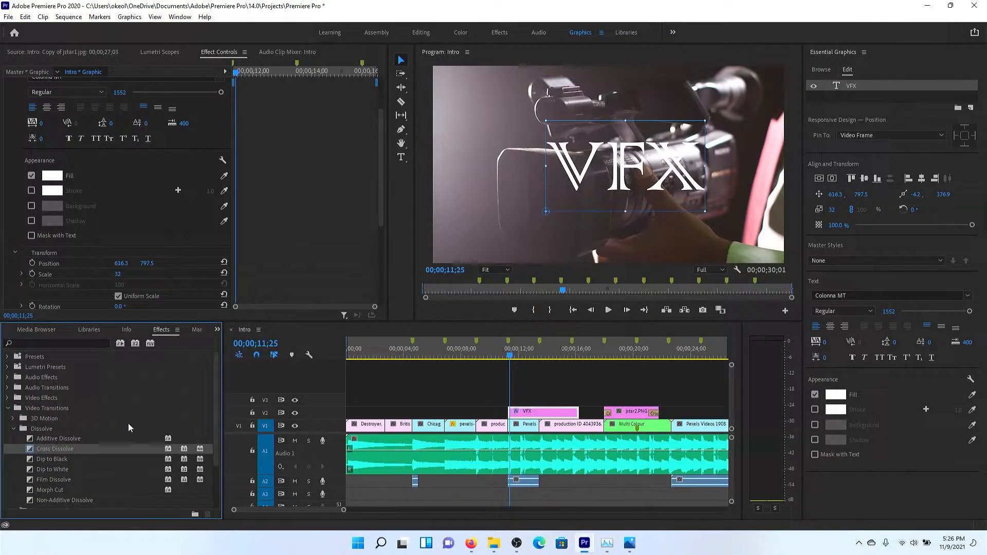
click(75, 343)
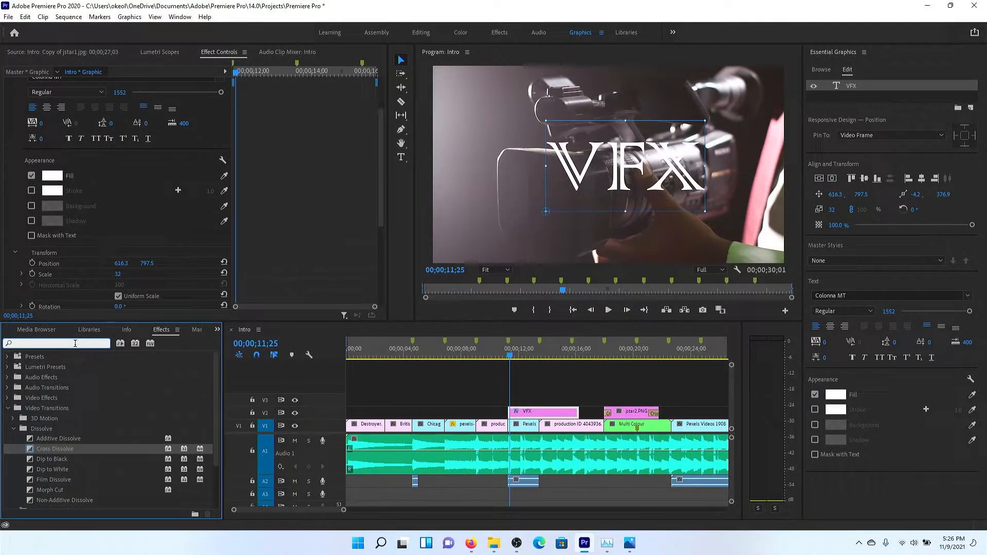
text(3D)
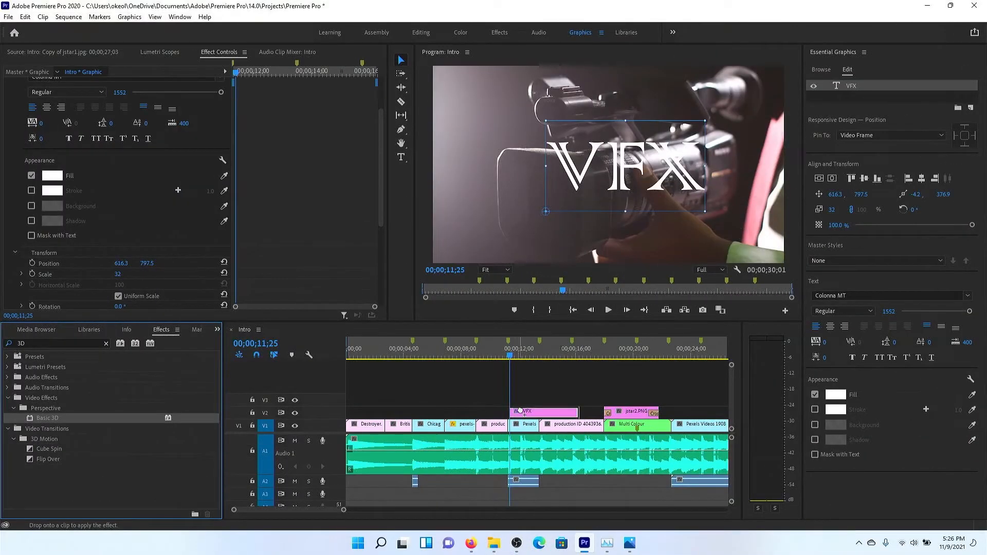
click(529, 414)
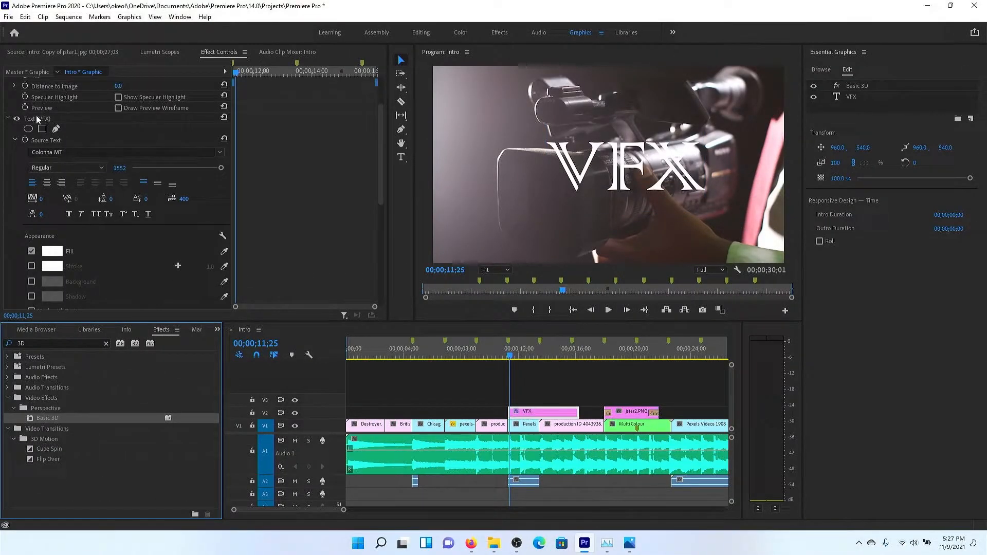
Step: Try a Basic 3D swivel of 37° on the VFX graphic and set it back to 0°
scroll(24, 108, up, 3)
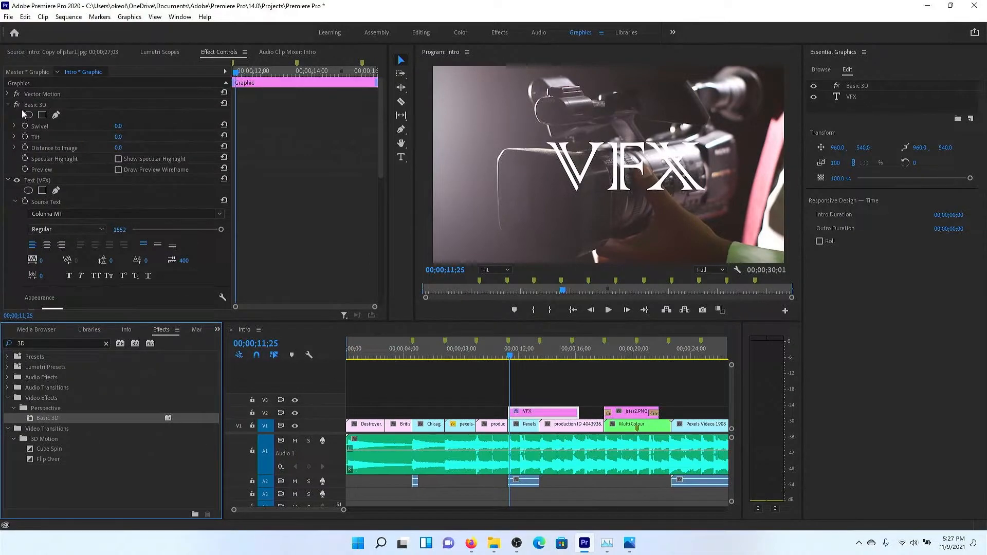
mouse_move(118, 126)
mouse_down()
mouse_move(196, 126)
mouse_move(123, 126)
mouse_up()
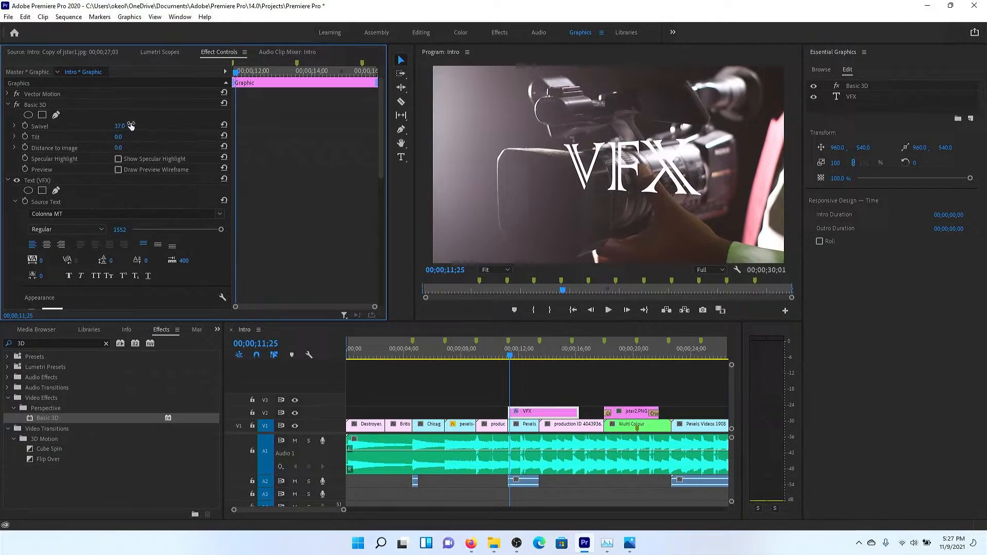
click(126, 124)
key(BackSpace)
text(0)
key(Return)
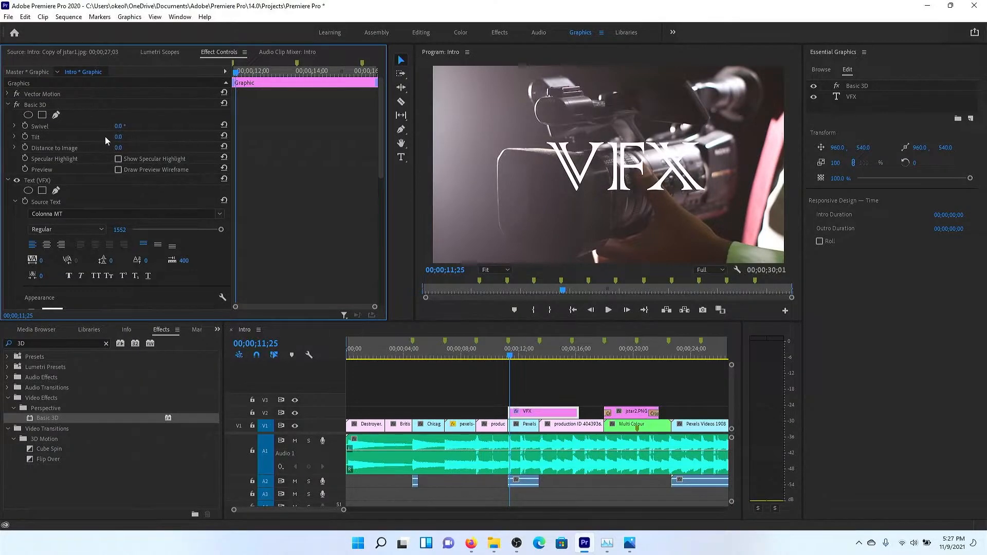
Step: At 00;00;11;17, set the Basic 3D effect to swivel -40°, tilt -28° and distance to image 149
mouse_move(117, 138)
mouse_down()
mouse_move(102, 138)
mouse_move(154, 149)
mouse_move(30, 148)
mouse_move(128, 148)
mouse_move(120, 126)
mouse_move(109, 127)
mouse_up()
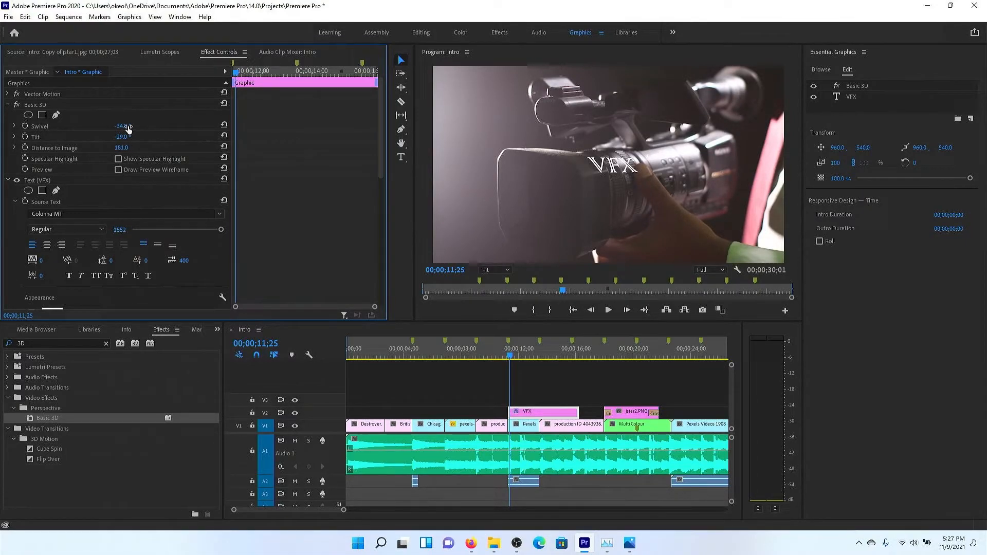
click(509, 358)
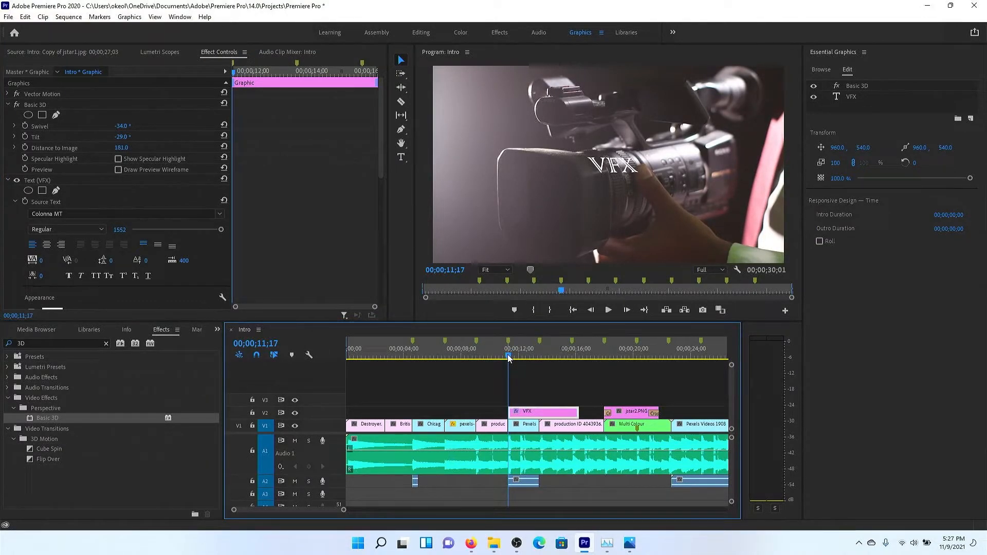
drag(122, 126, 108, 147)
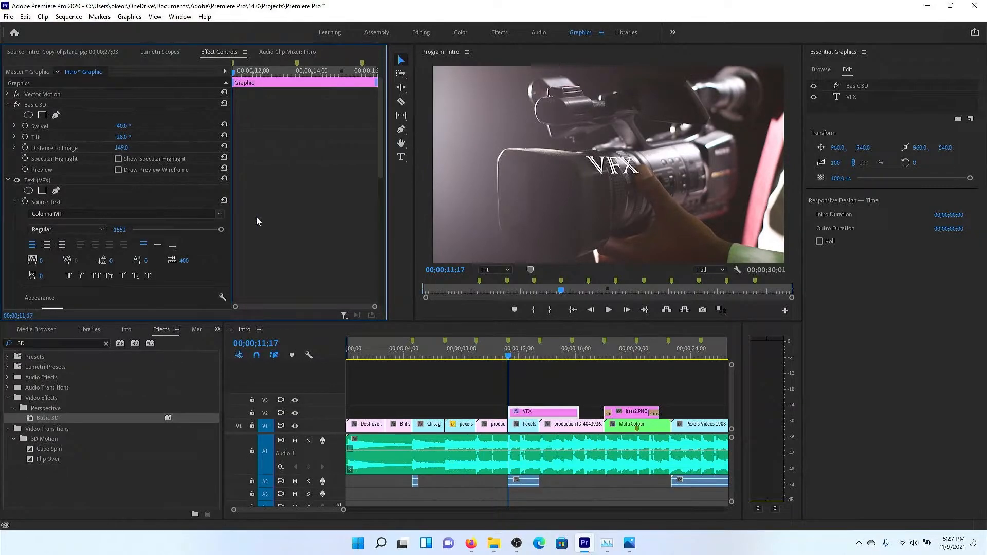
Step: Rotate the VFX text to -5° and scale it to 28
scroll(279, 215, down, 5)
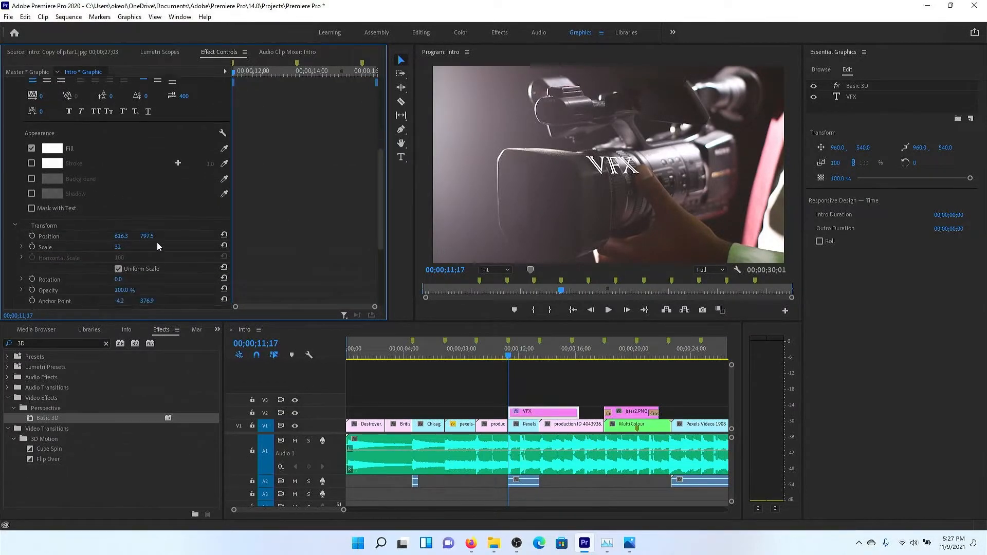
scroll(157, 242, down, 1)
drag(119, 269, 116, 269)
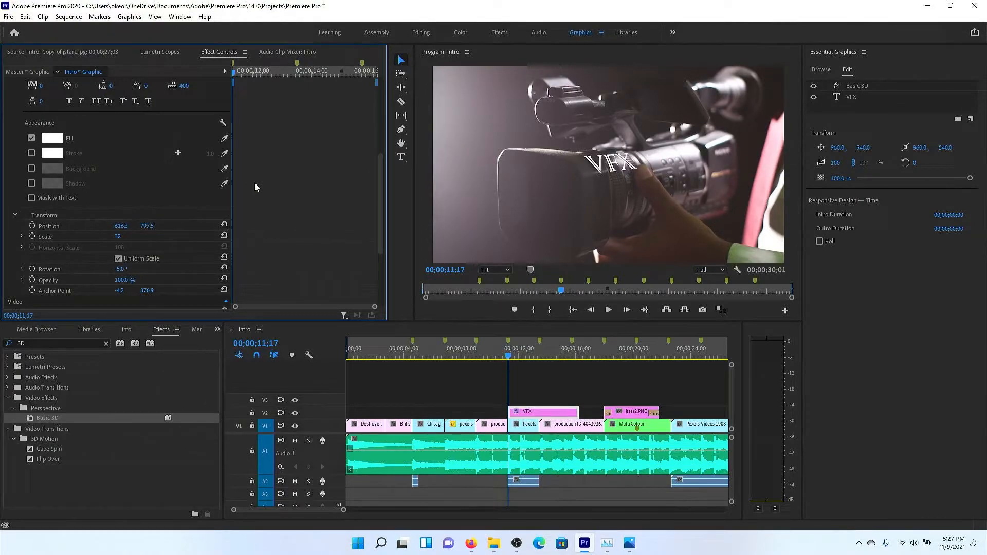
scroll(379, 191, up, 1)
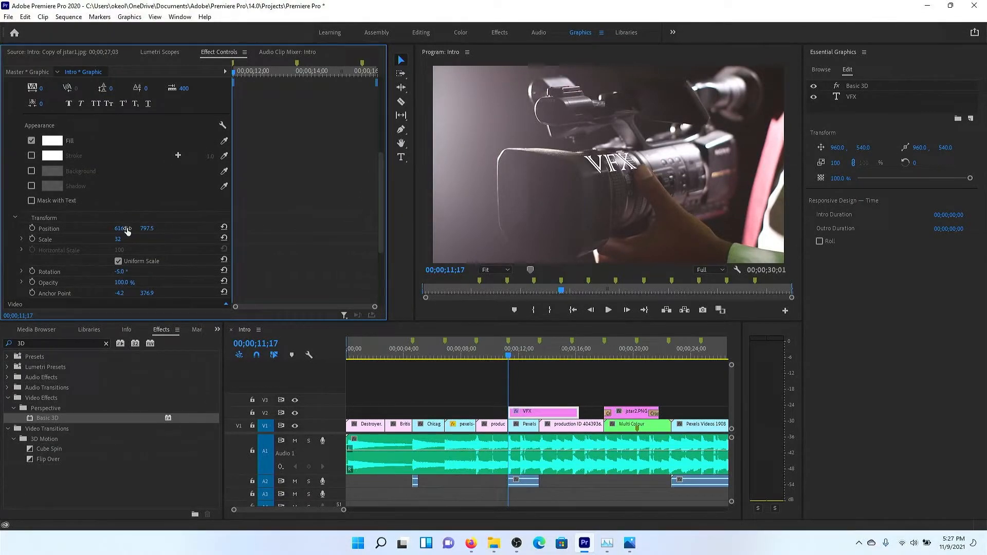
click(122, 243)
text(100)
key(Return)
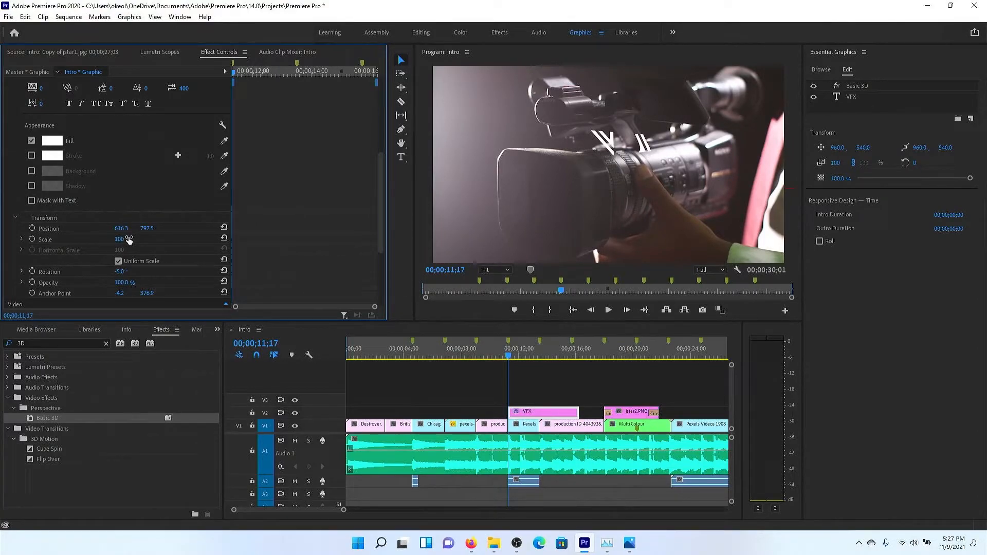
drag(129, 240, 92, 240)
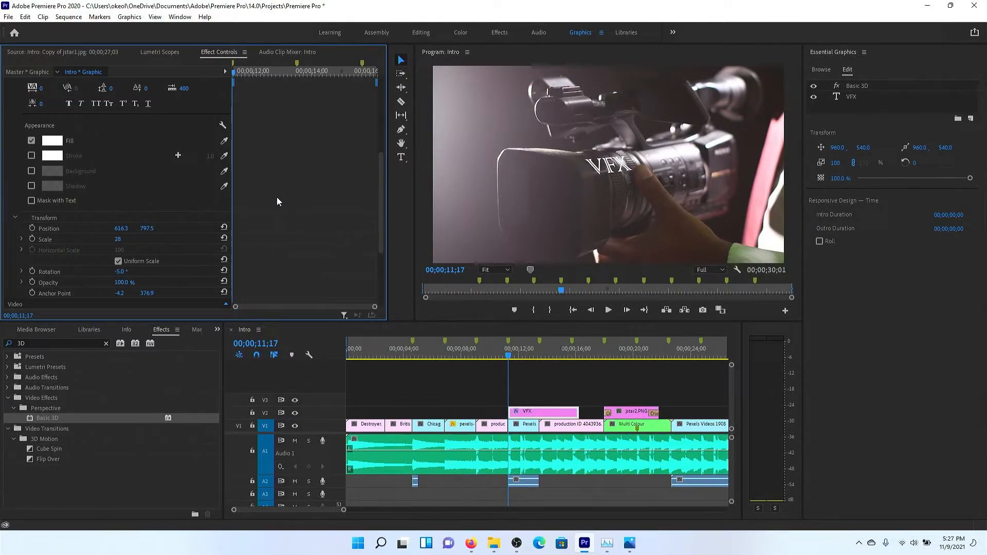
Step: Set the VFX text's scale to 100
scroll(276, 201, up, 6)
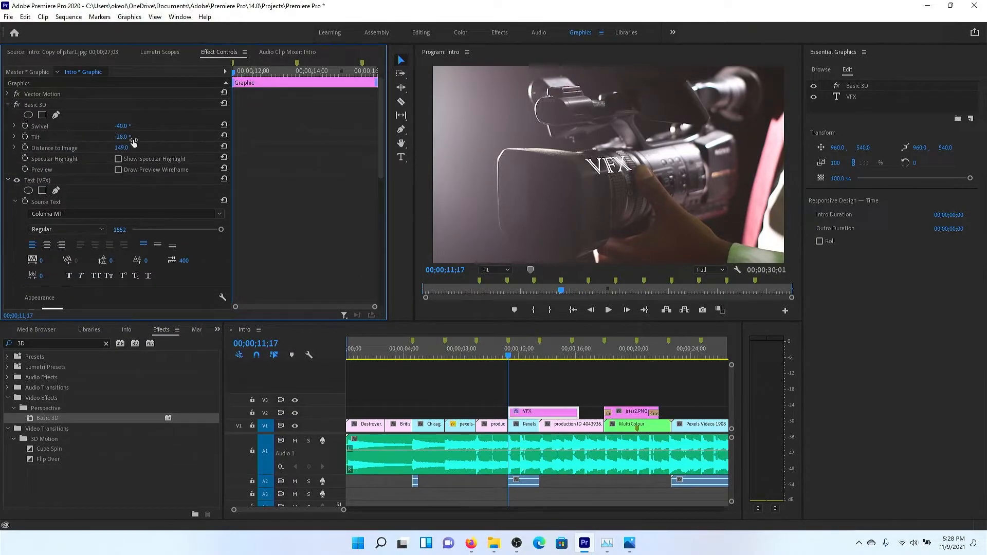
scroll(322, 199, down, 7)
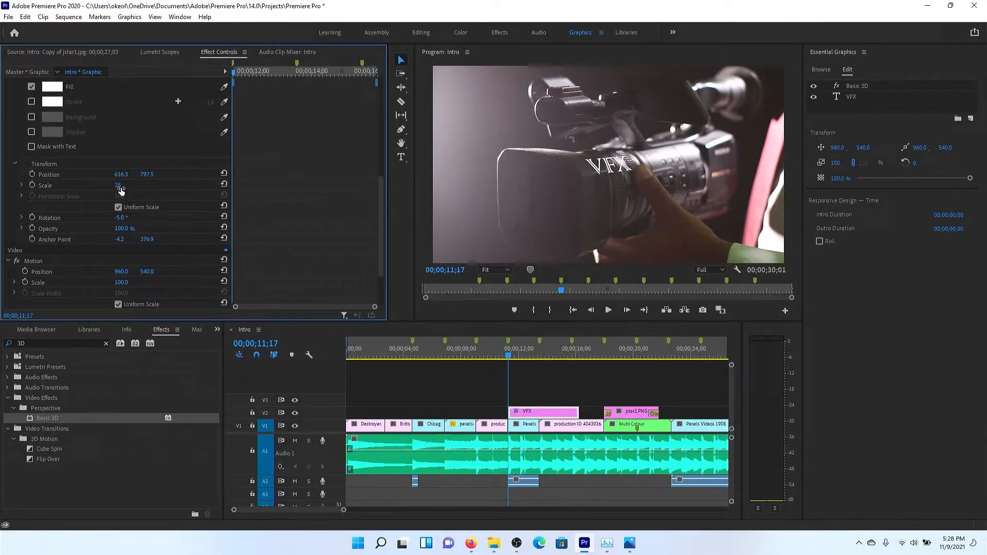
scroll(139, 282, down, 2)
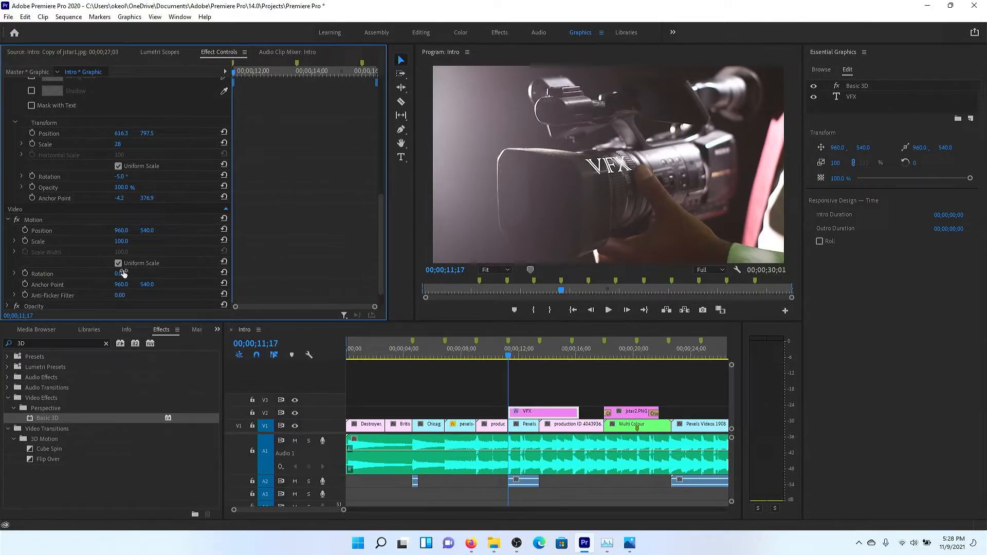
scroll(133, 190, up, 2)
click(126, 227)
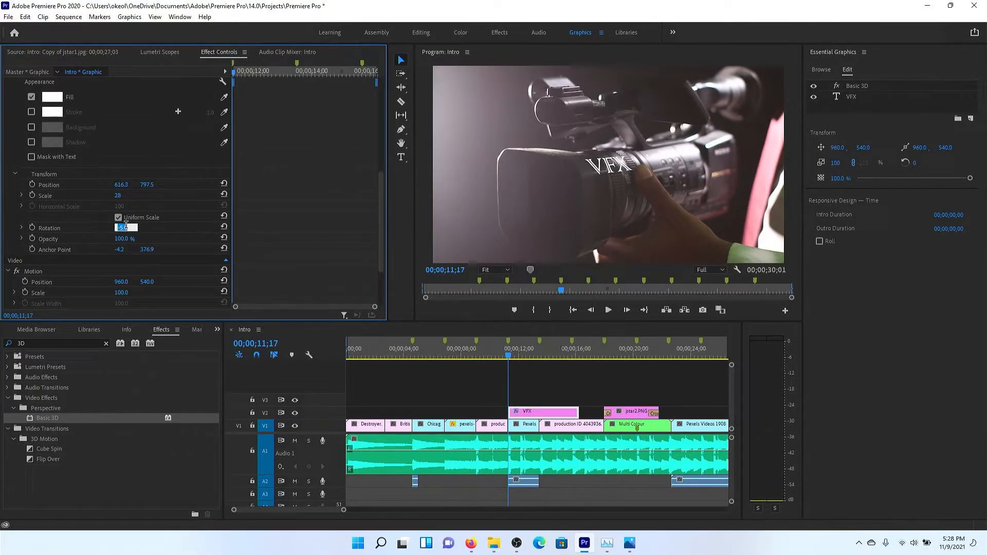
click(120, 196)
text(100)
key(Return)
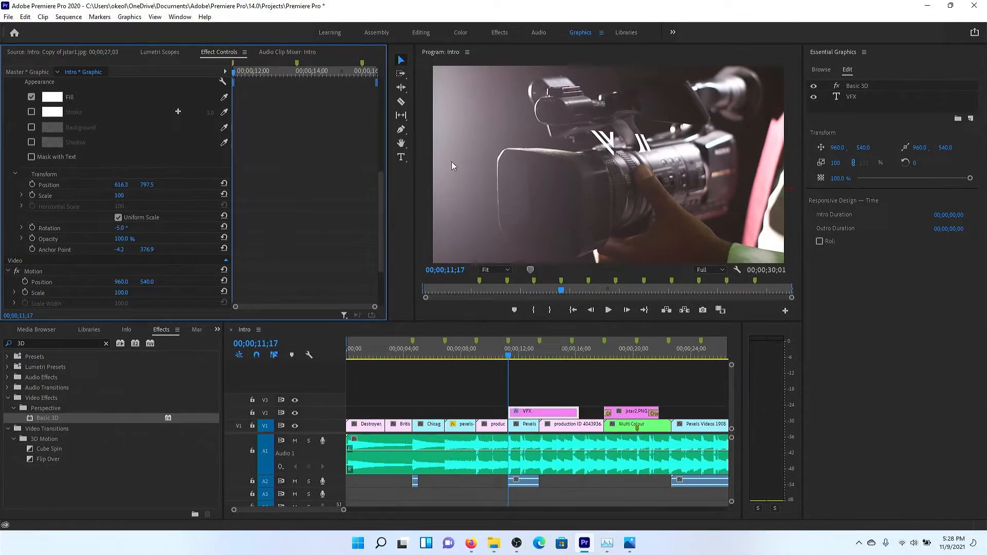
Step: Reset the Basic 3D swivel, tilt and distance to image to 0, and set the VFX text's rotation to 0°
scroll(295, 185, up, 10)
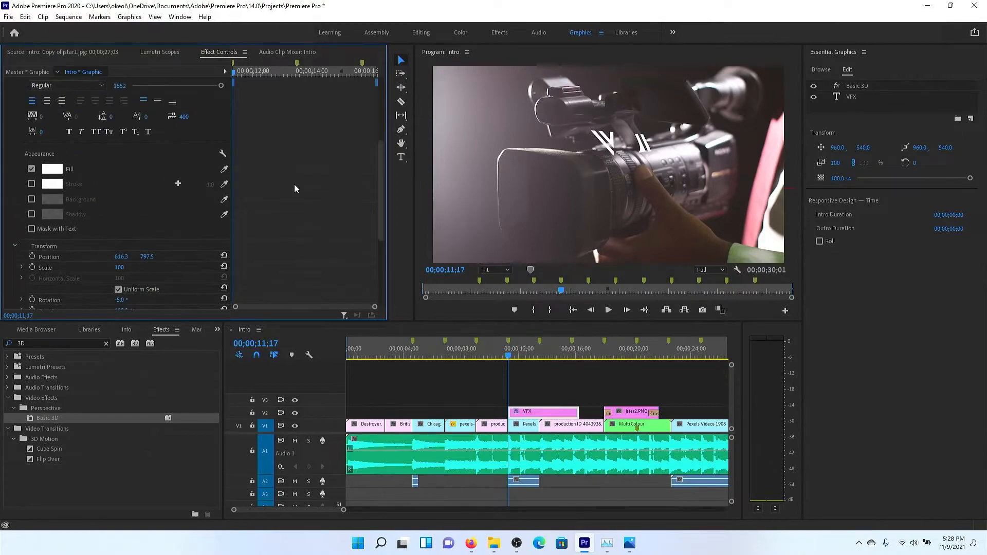
click(224, 125)
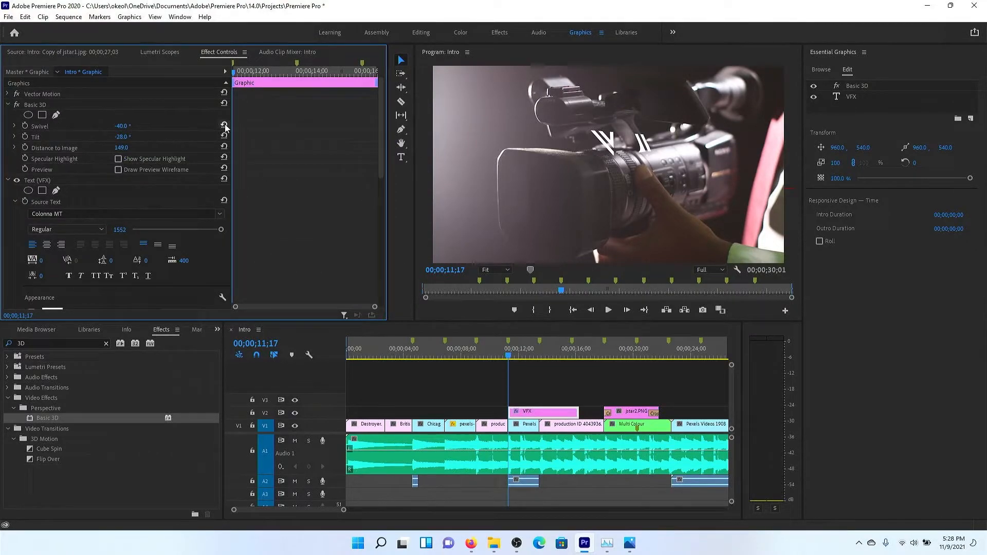
click(224, 135)
click(224, 146)
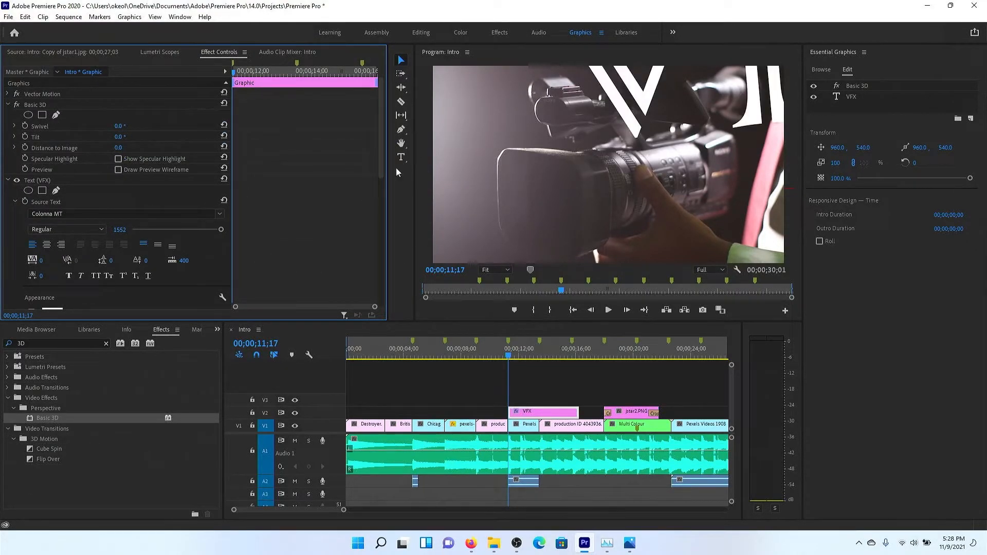
scroll(282, 170, down, 9)
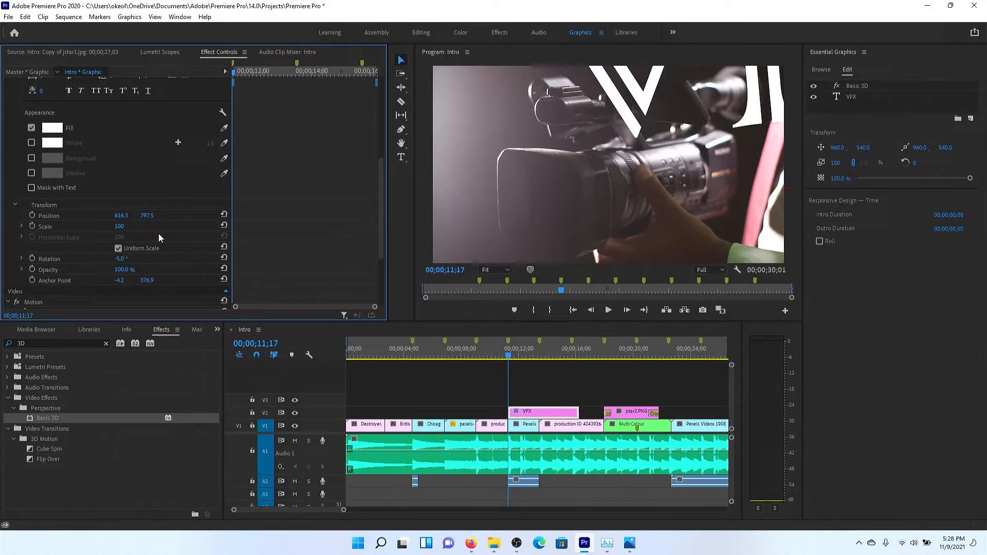
click(122, 258)
text(0)
key(Return)
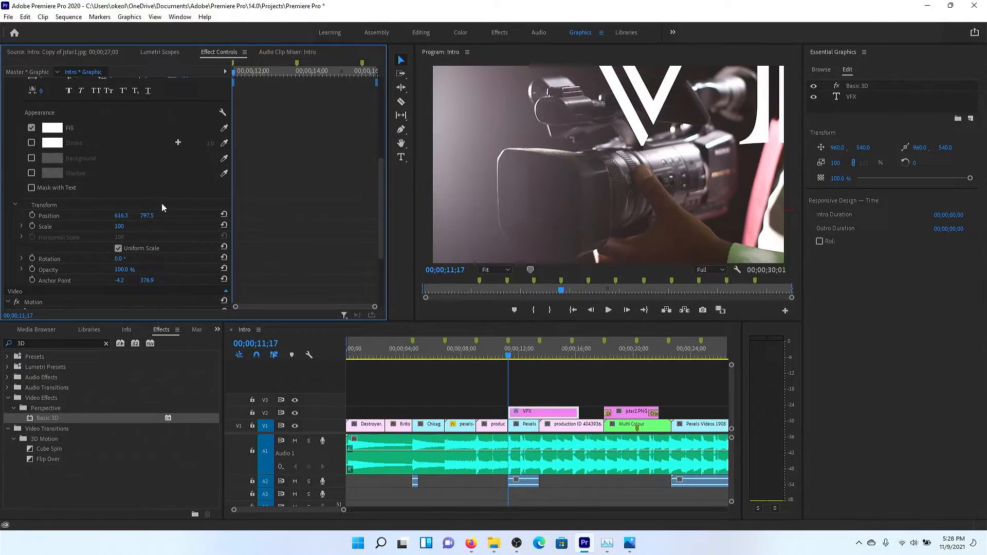
Step: Select the VFX text layer and centre the enlarged letters vertically and horizontally in the frame
click(852, 97)
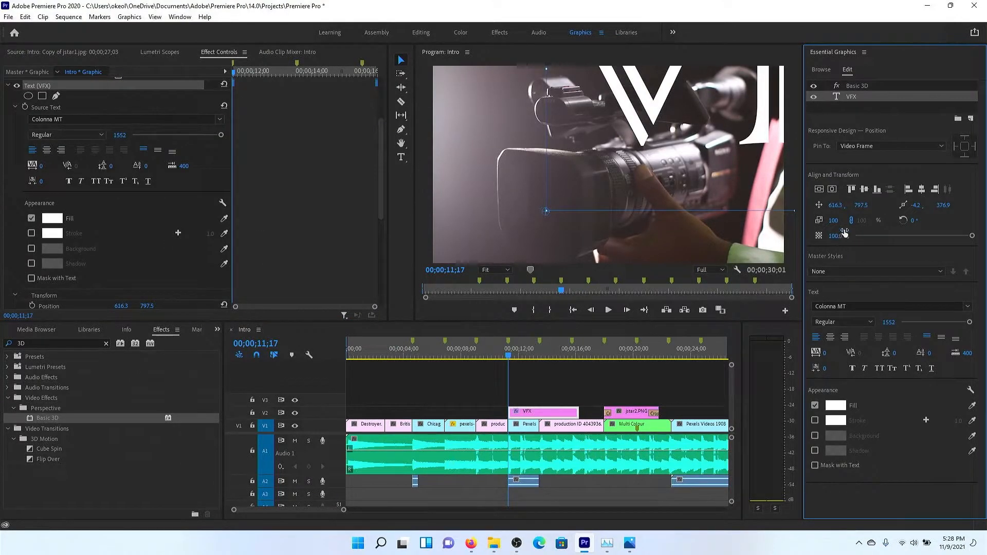
click(820, 189)
click(833, 190)
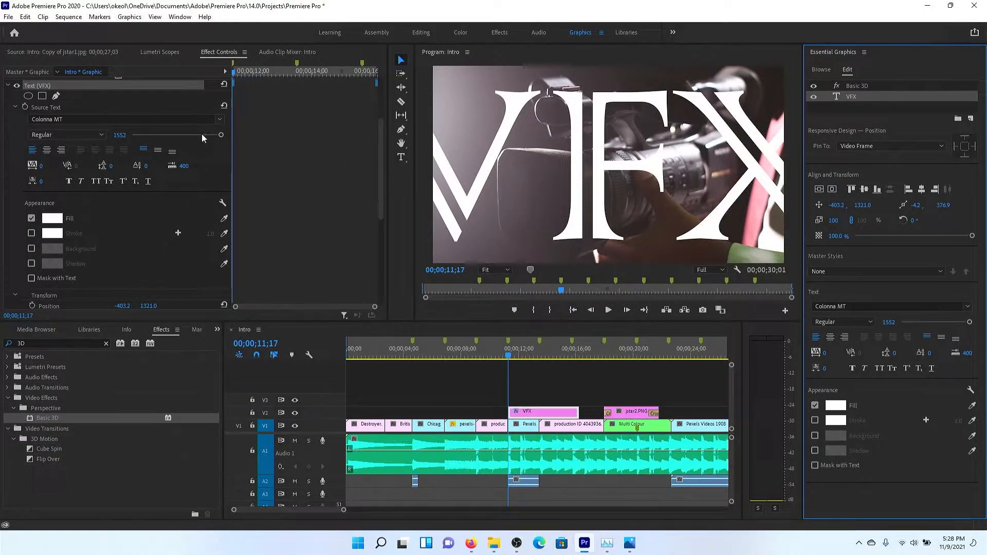
Step: Set the Basic 3D swivel of the VFX graphic to -5°
scroll(192, 134, up, 2)
scroll(192, 134, up, 1)
mouse_move(118, 126)
mouse_down()
mouse_move(149, 126)
mouse_move(115, 126)
mouse_up()
scroll(152, 212, down, 5)
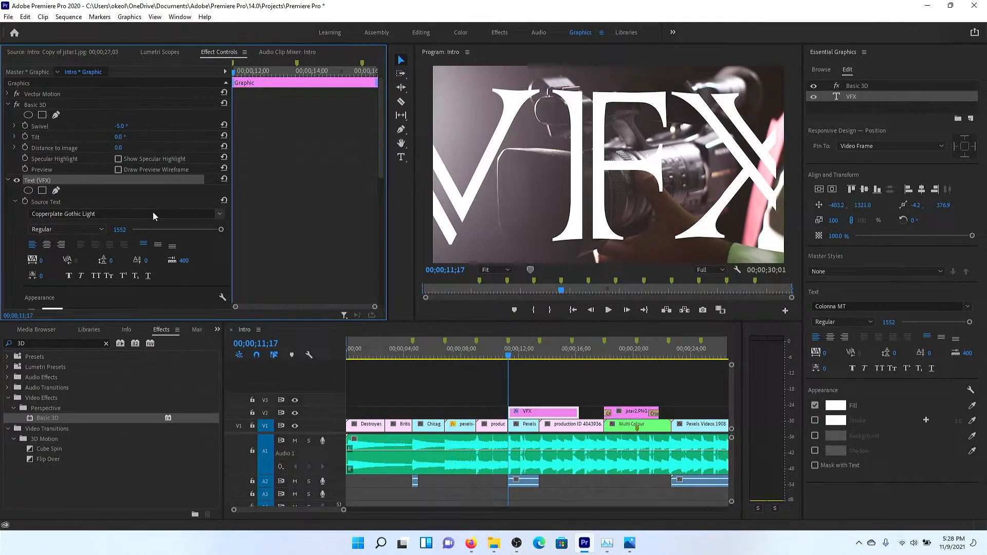
Step: Scale the VFX text down to 40 and move it to position 580.8, 761.0 over the camera footage
scroll(153, 212, up, 5)
scroll(253, 256, down, 5)
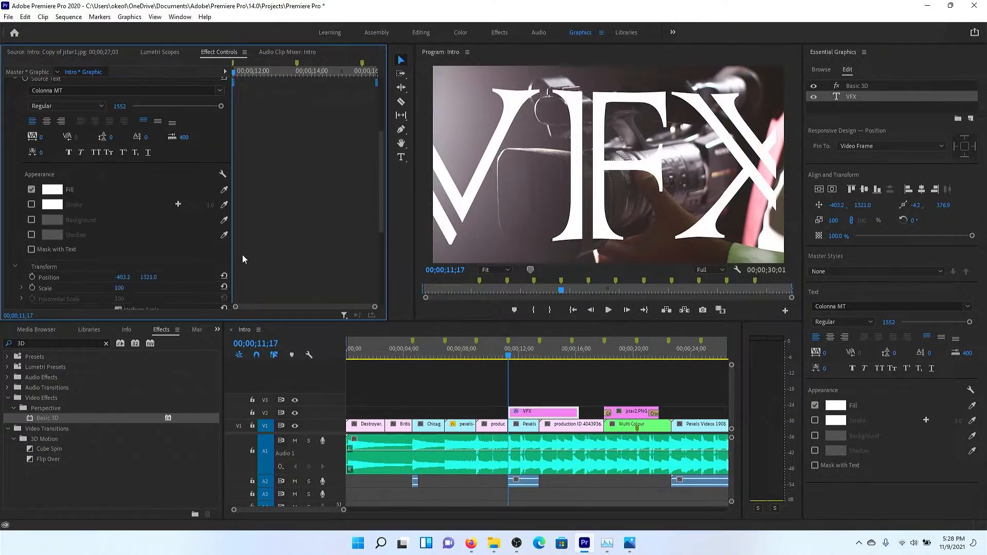
scroll(138, 282, down, 1)
drag(123, 280, 98, 281)
drag(450, 207, 630, 104)
drag(123, 278, 119, 279)
scroll(159, 167, up, 12)
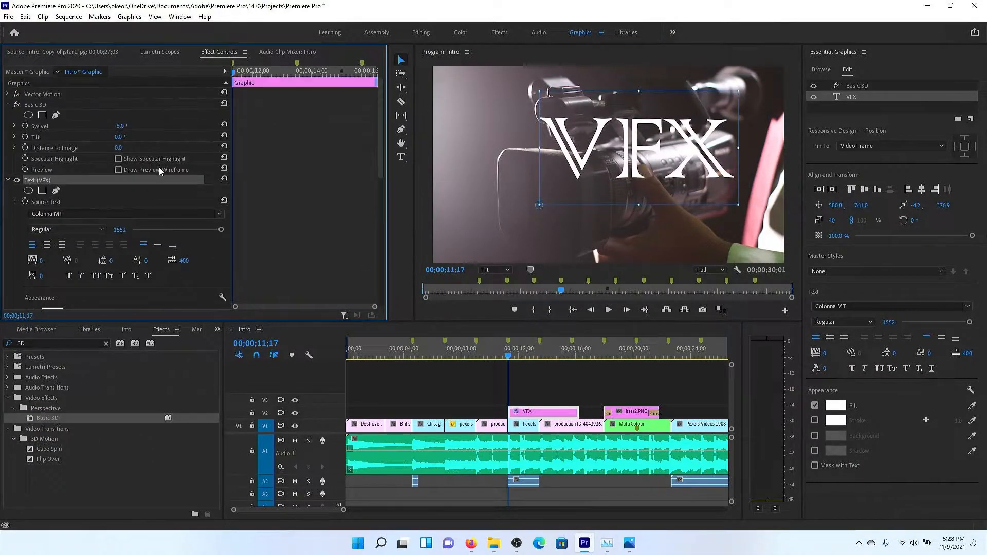
Step: Set the Basic 3D swivel to -44°, tilt to -24° and distance to image to 74, and rotate the VFX text to -1°
drag(122, 128, 142, 148)
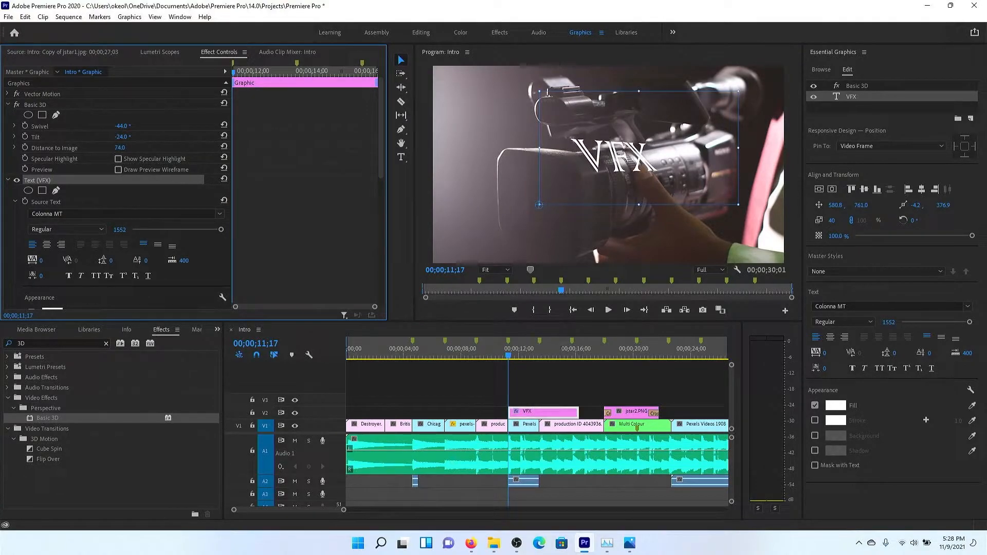
scroll(274, 220, down, 5)
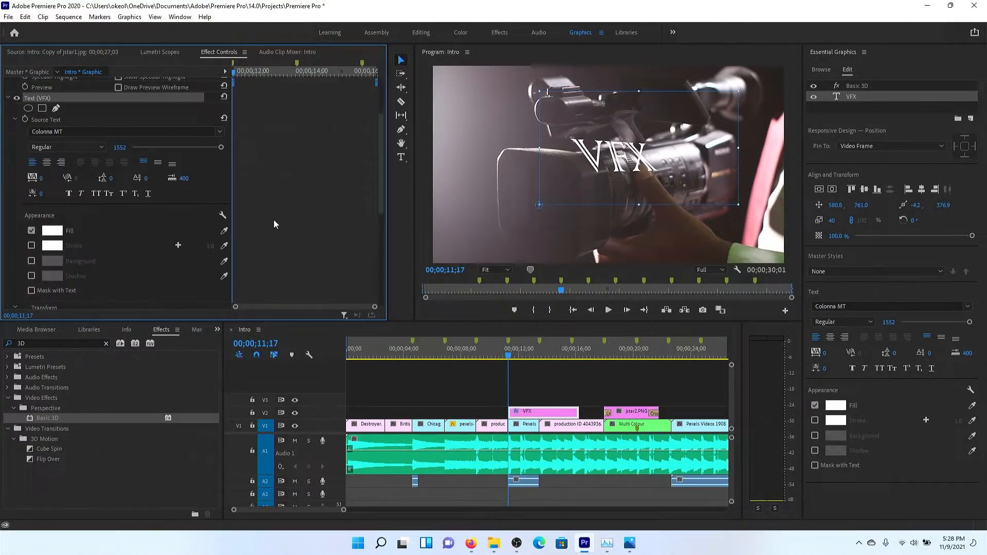
scroll(153, 257, down, 1)
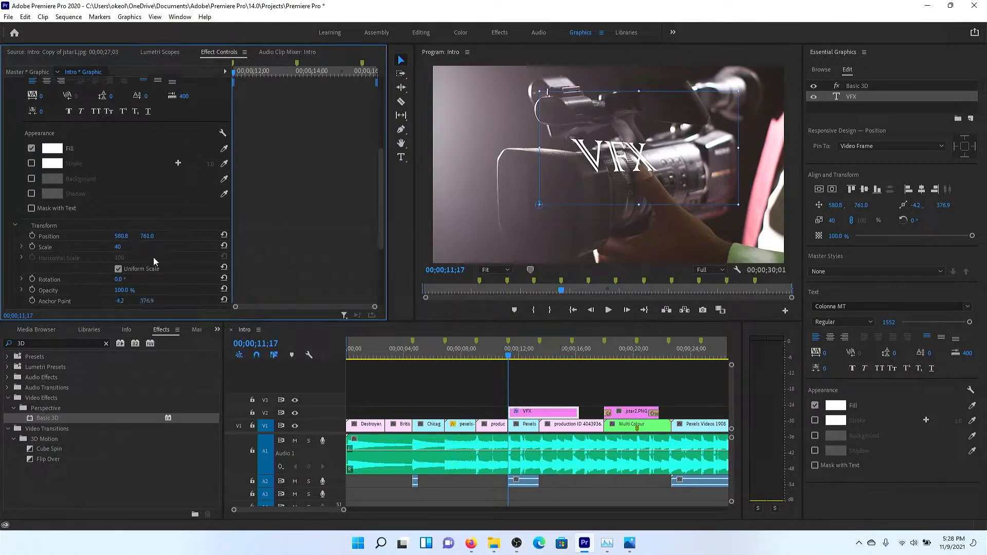
drag(119, 269, 119, 269)
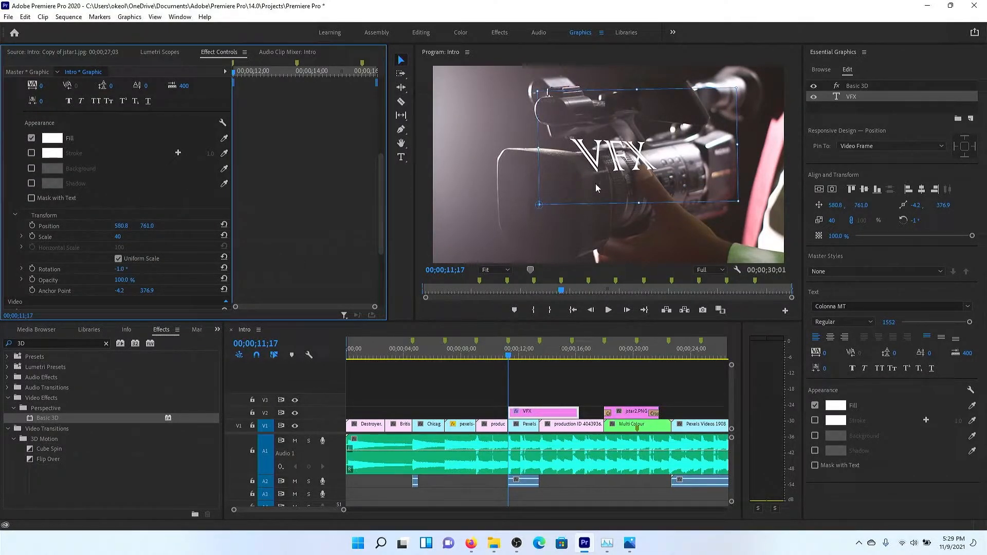
Step: Move the VFX text onto the camera lens at about 311.1, 906.9 and set its Basic 3D distance to image to 691
drag(635, 163, 562, 188)
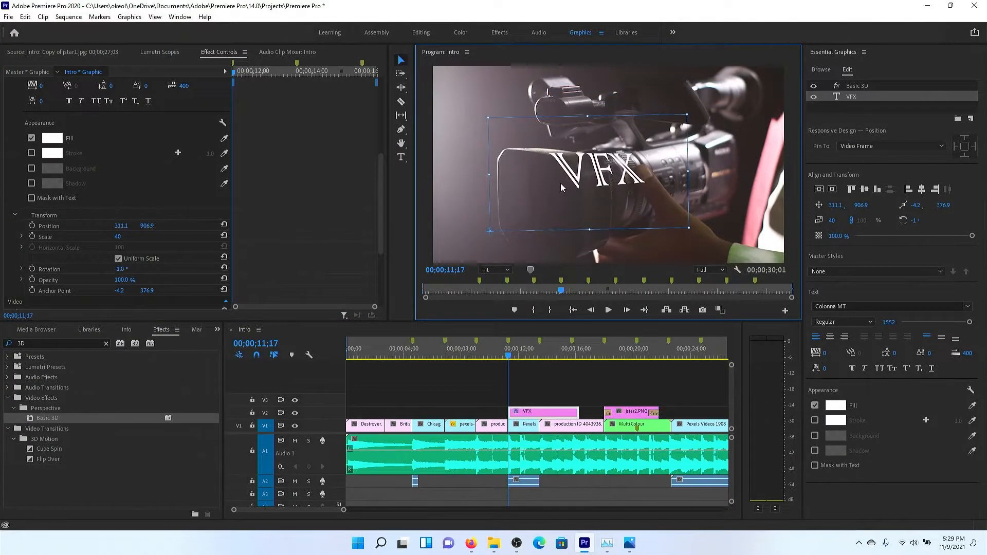
scroll(162, 276, up, 5)
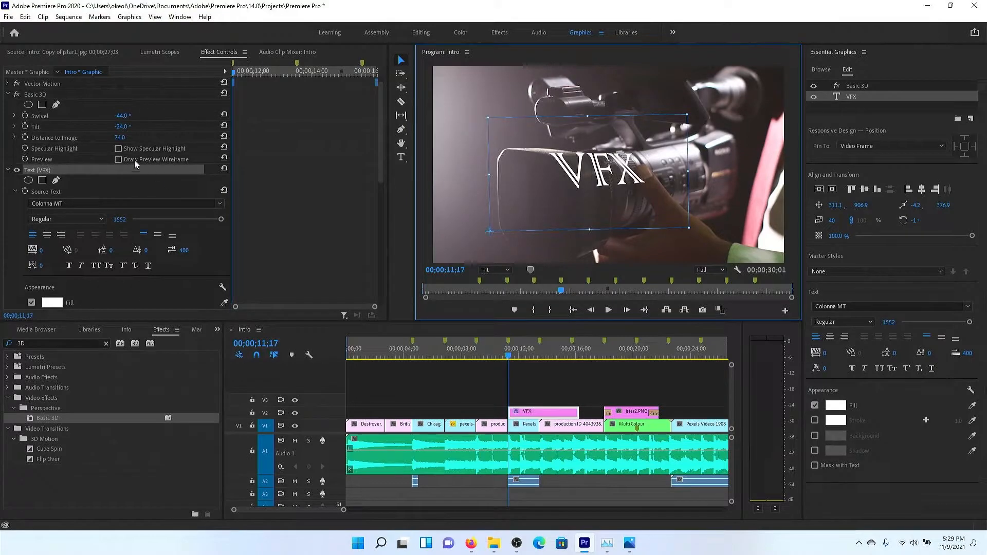
drag(120, 137, 437, 137)
Step: Set the VFX text's rotation to -9° to align it with the camera lens
scroll(146, 205, down, 5)
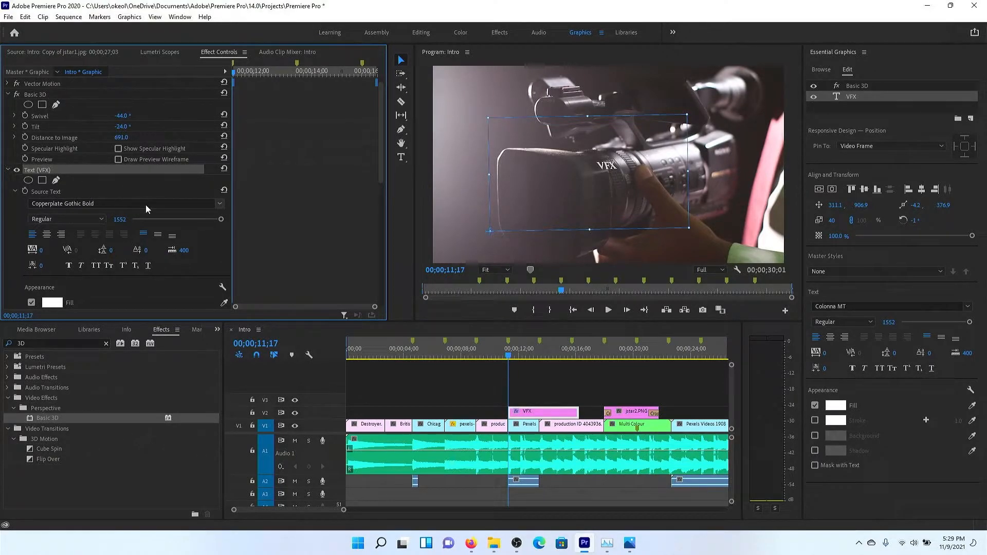
scroll(290, 225, down, 5)
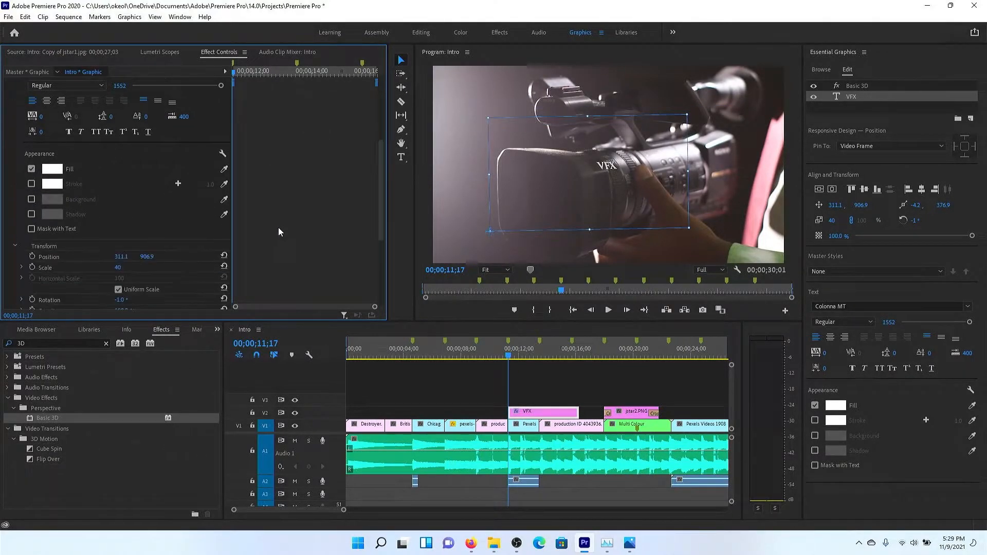
scroll(149, 264, down, 1)
drag(127, 281, 123, 280)
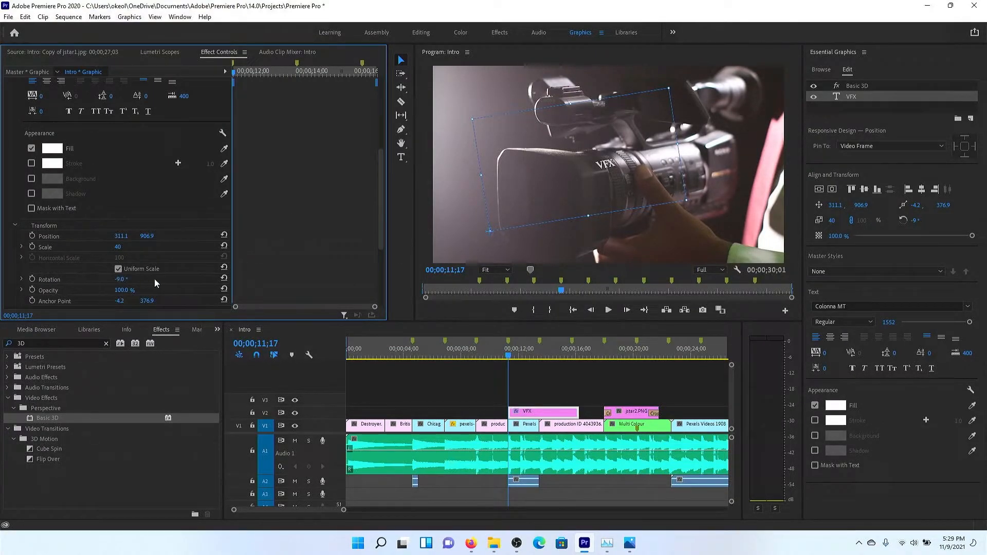
Step: Enable keyframing for the Basic 3D Distance to Image only, with a first keyframe at 00;00;11;17
scroll(184, 283, up, 5)
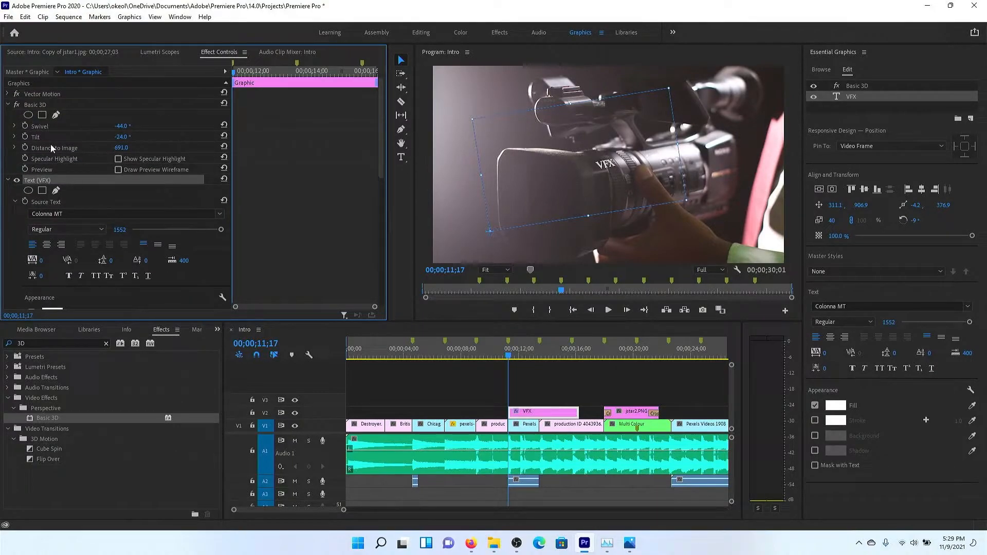
click(24, 126)
click(25, 137)
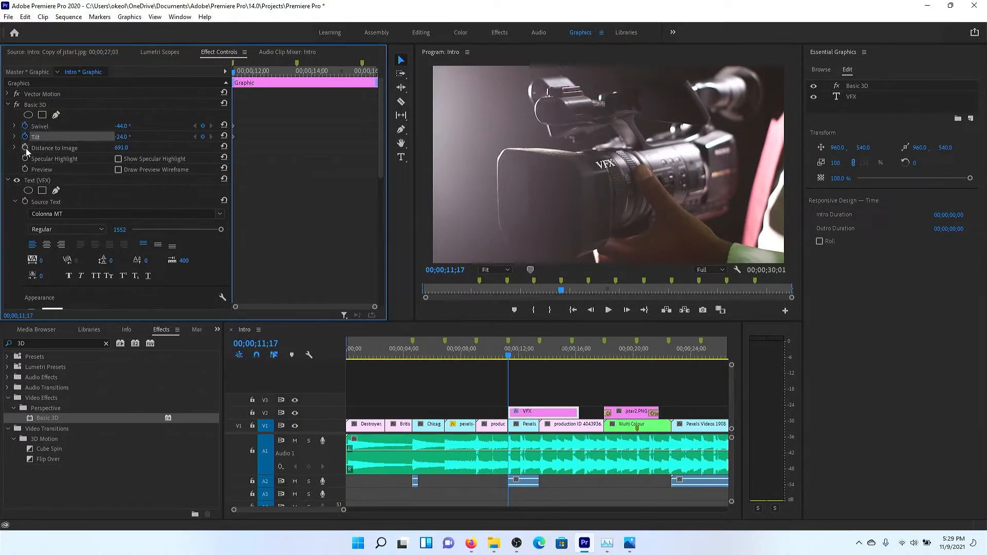
click(25, 147)
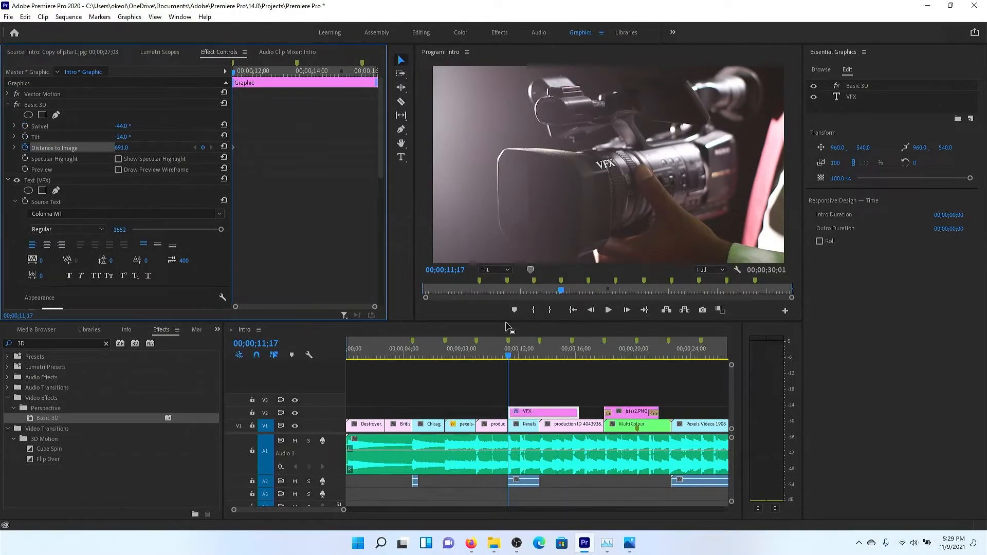
Step: Add a Distance to Image keyframe of -70 at 00;00;13;29, the last frame of the camera clip
click(513, 357)
drag(513, 356, 534, 357)
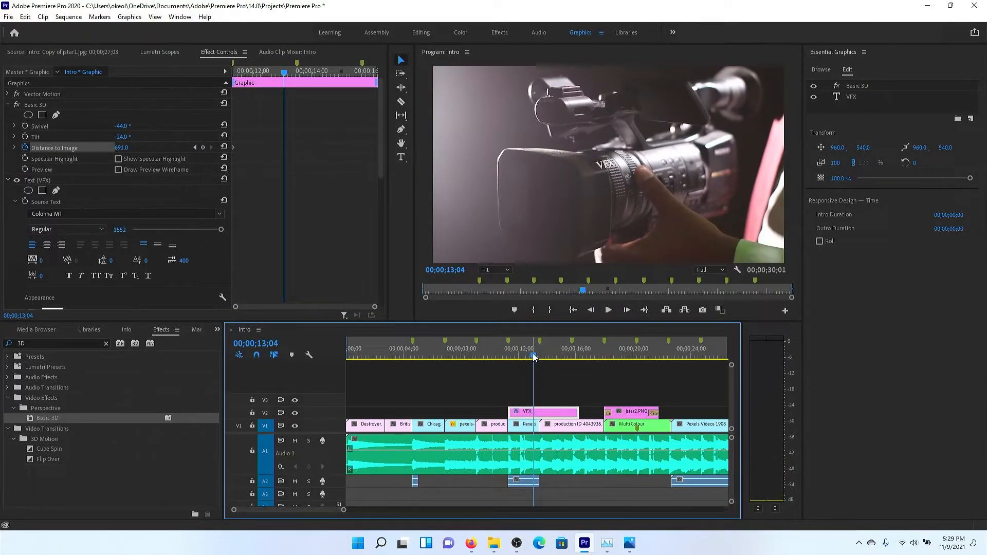
key(Down)
key(Left)
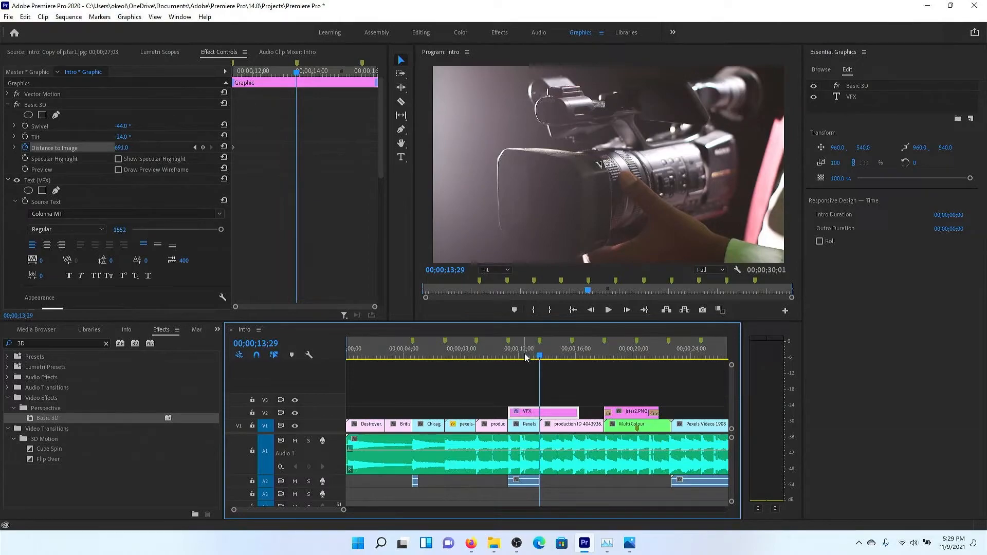
mouse_move(121, 144)
mouse_down()
mouse_move(141, 144)
mouse_move(129, 148)
mouse_up()
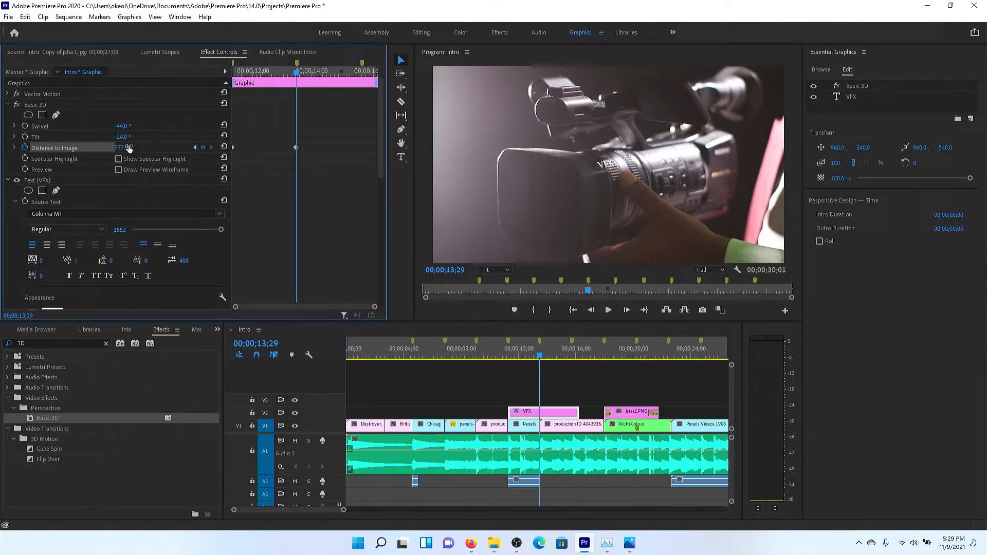
drag(121, 147, 36, 148)
Step: Play back the VFX text animation from just before the camera clip
drag(540, 355, 498, 355)
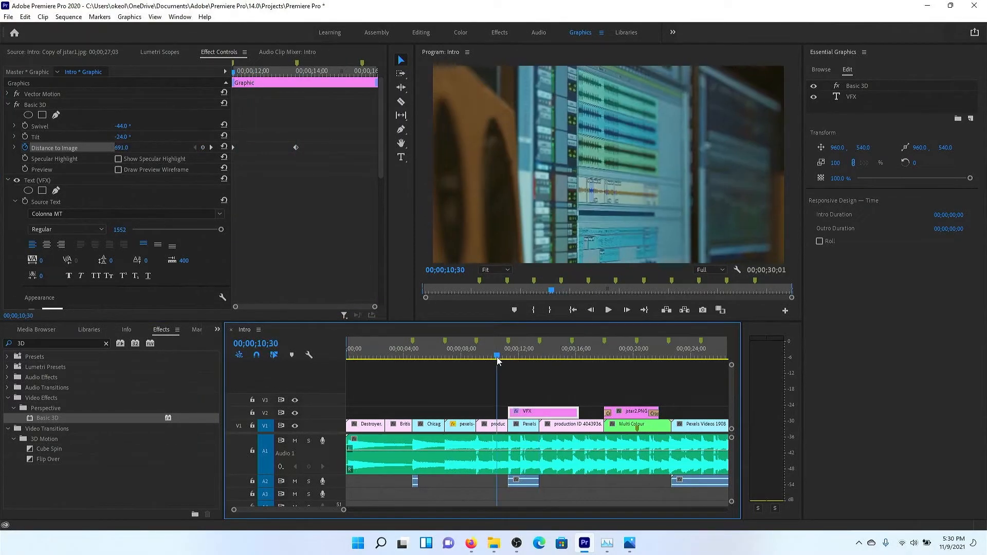
key(space)
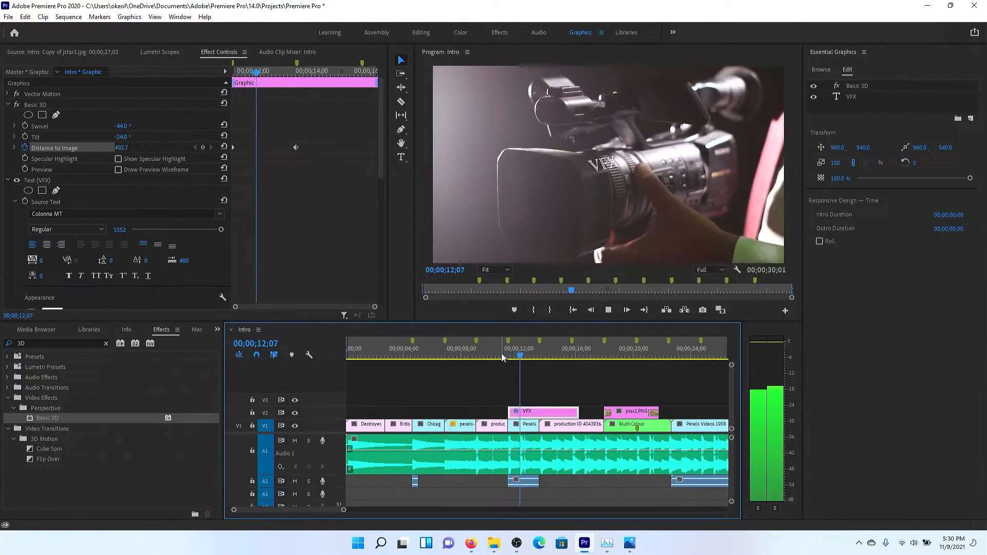
key(space)
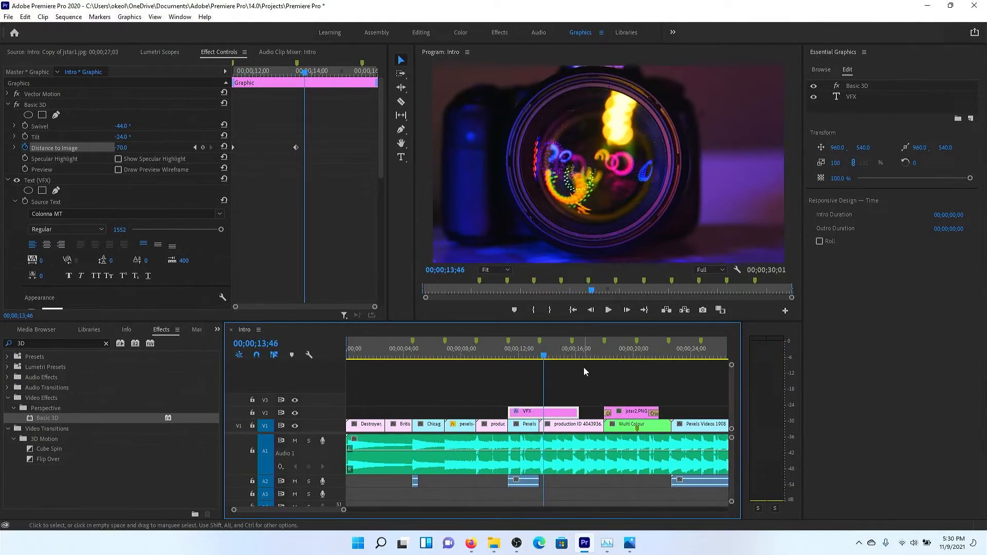
Step: Split the VFX graphic at the end of the camera clip below it and delete the remaining second part
key(c)
click(550, 413)
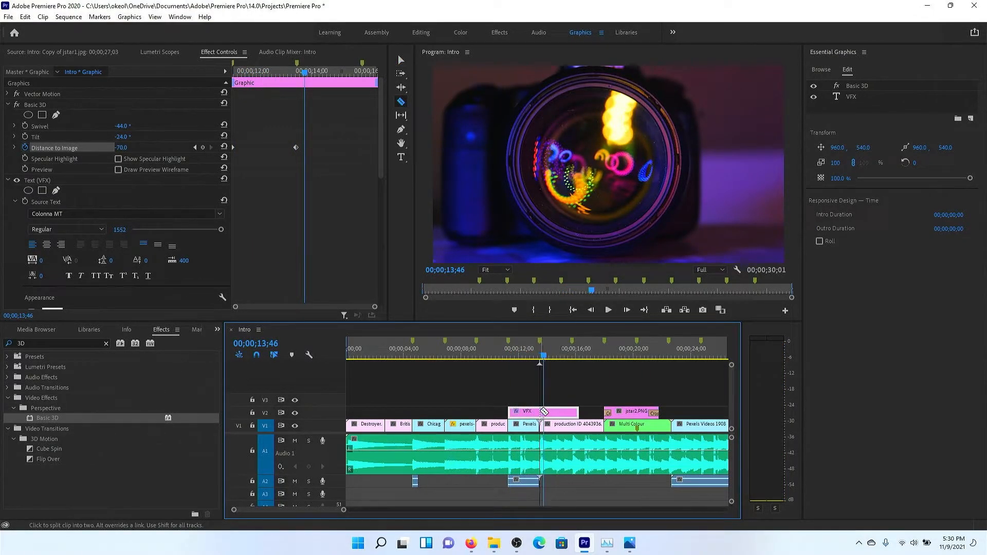
key(v)
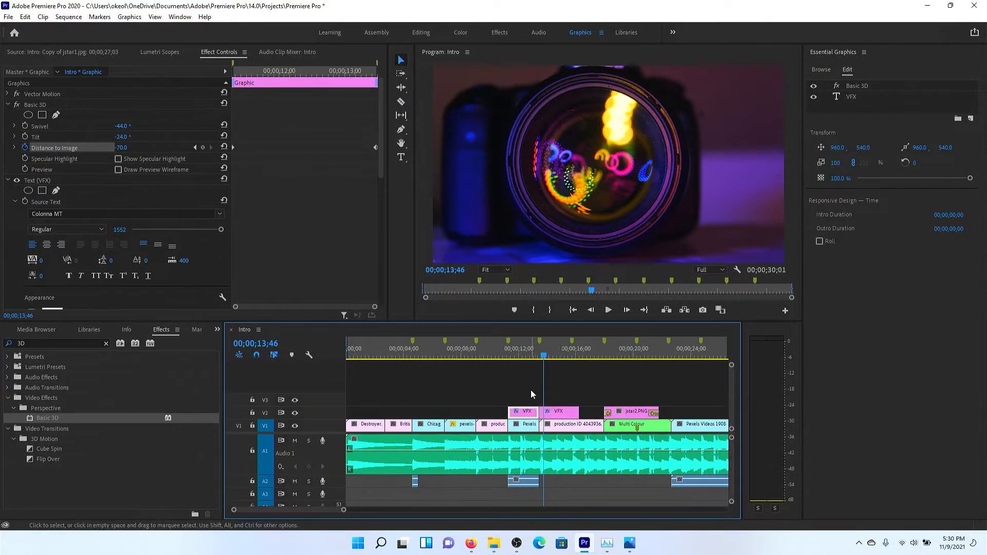
click(522, 357)
mouse_move(522, 357)
mouse_down()
mouse_move(512, 357)
mouse_move(534, 359)
mouse_up()
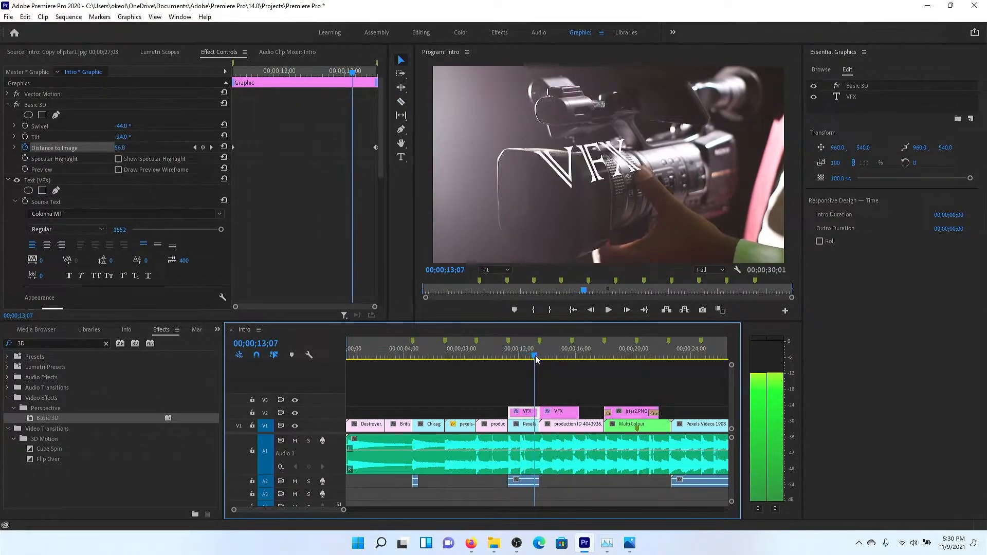
click(564, 413)
key(Delete)
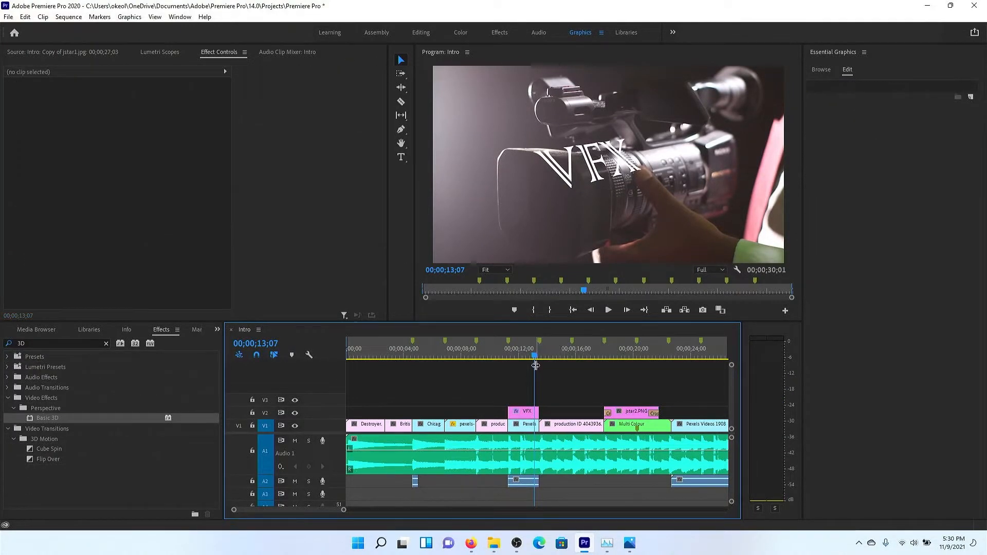
Step: Examine how the VFX text moves through the final frames of the trimmed graphic
mouse_move(535, 358)
mouse_down()
mouse_move(520, 359)
mouse_move(535, 358)
mouse_up()
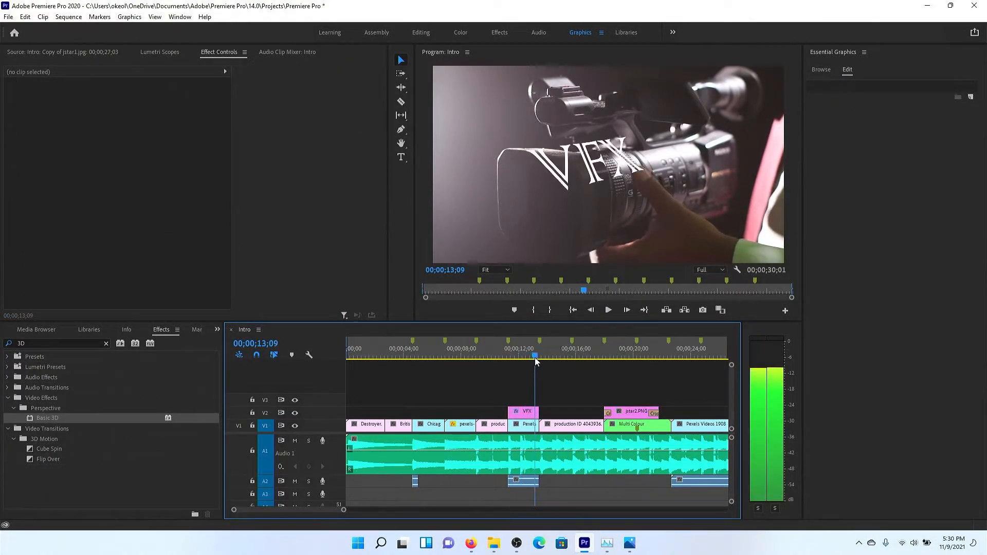
click(531, 413)
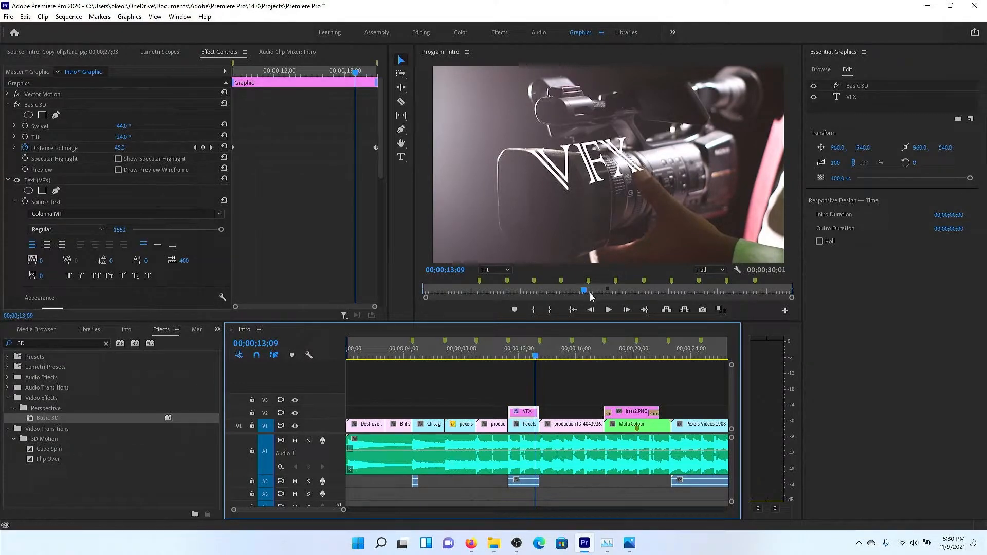
key(Down)
key(Left)
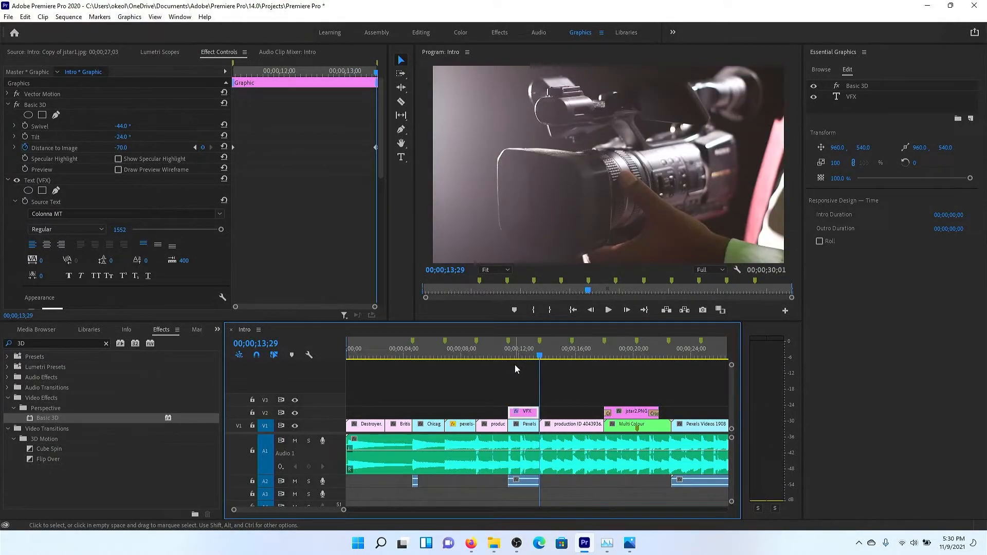
key(Left)
key(Left)
key(Left)
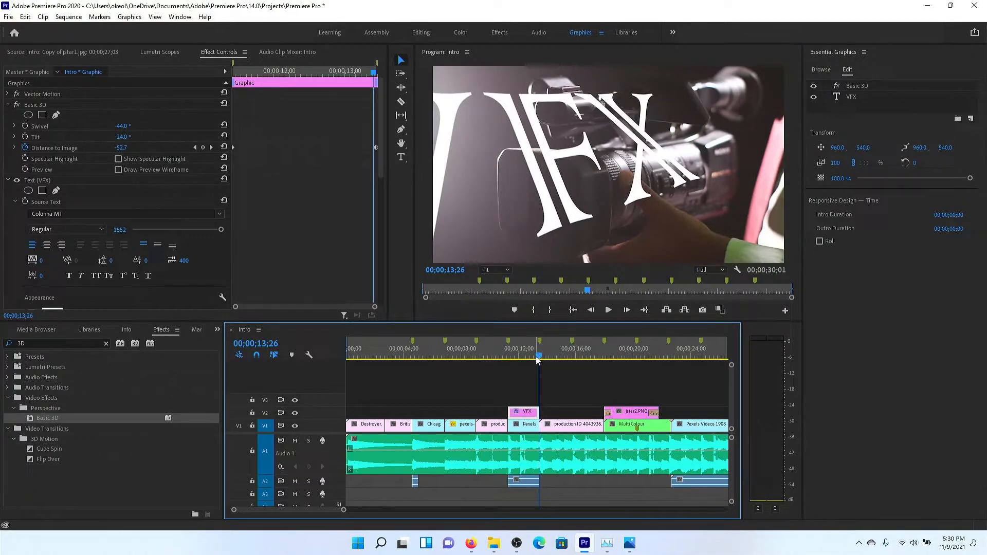
drag(539, 360, 537, 359)
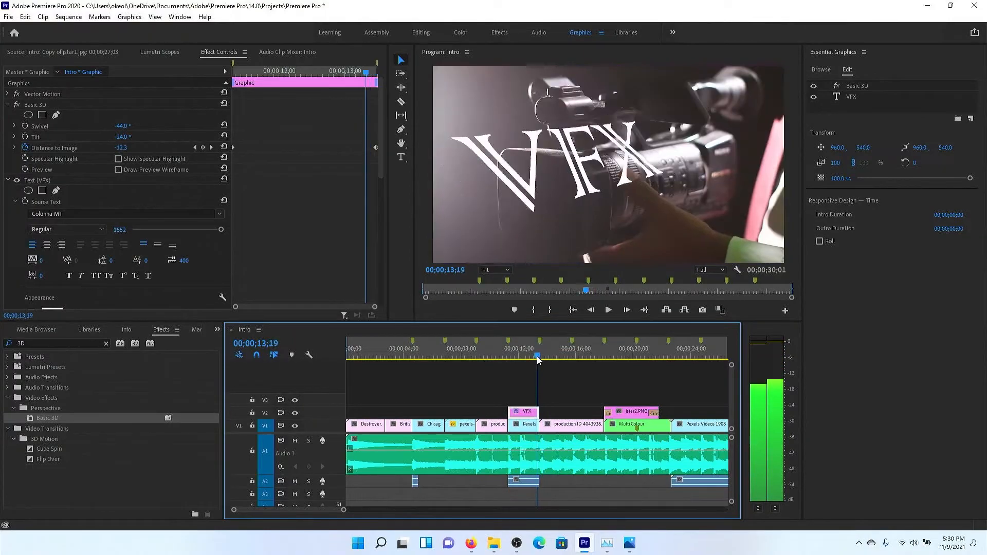
Step: Try Ease In on the last Distance to Image keyframe and play back the animation
click(373, 140)
right_click(377, 149)
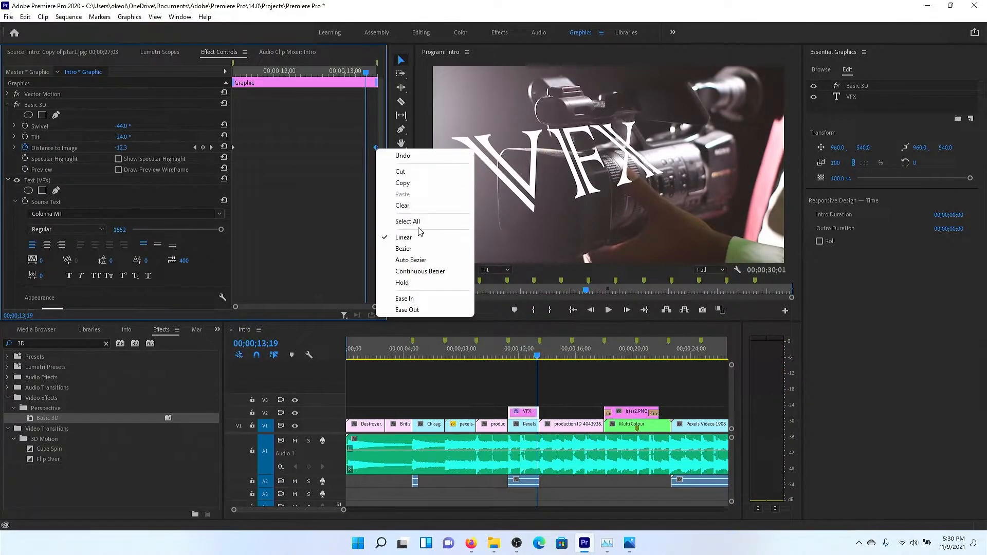
click(429, 298)
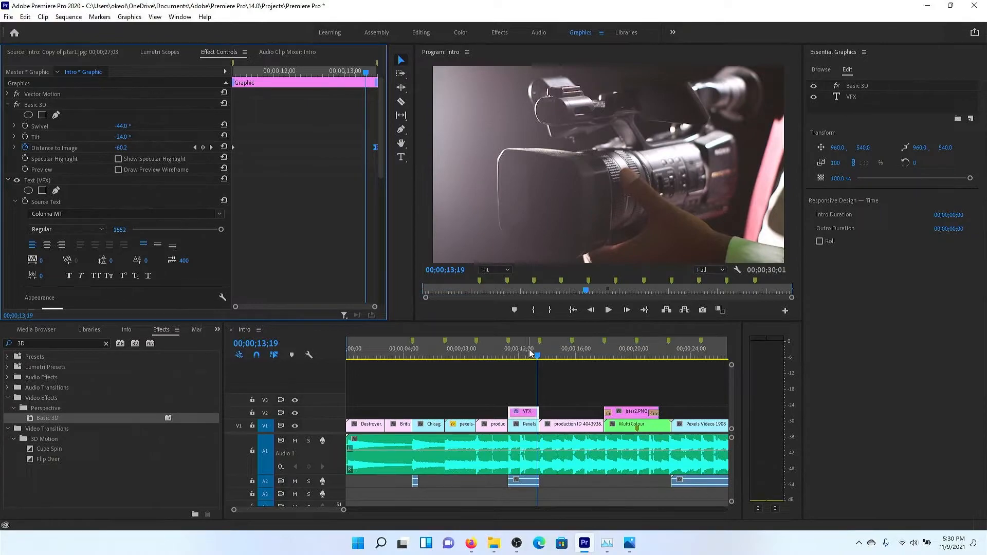
click(510, 359)
key(space)
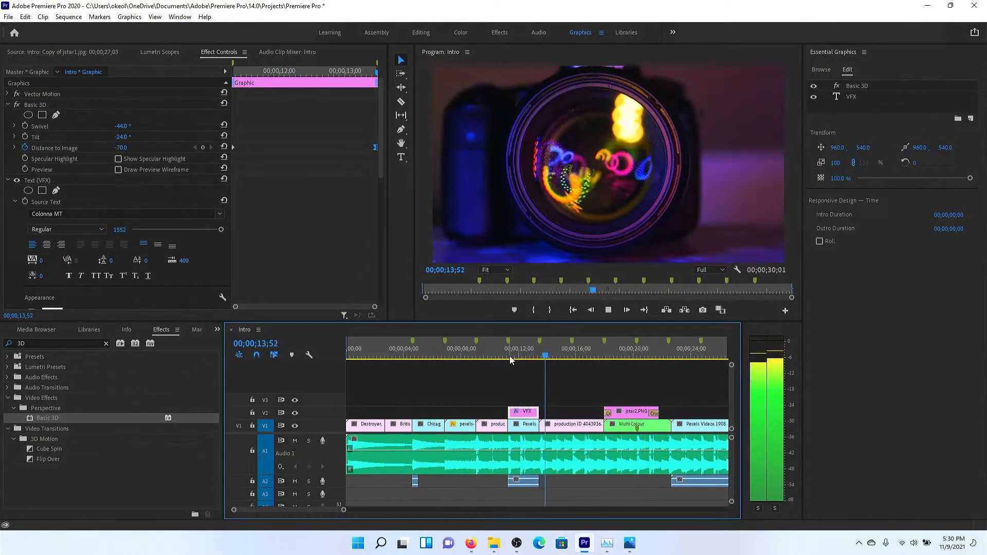
key(space)
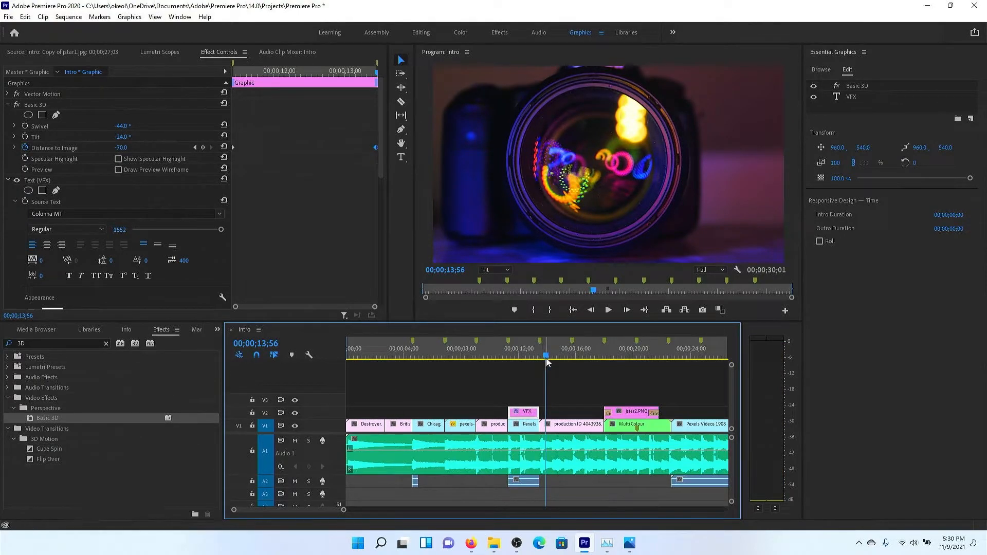
Step: Try Ease In on the first Distance to Image keyframe and play back the VFX text animation
click(532, 357)
click(274, 139)
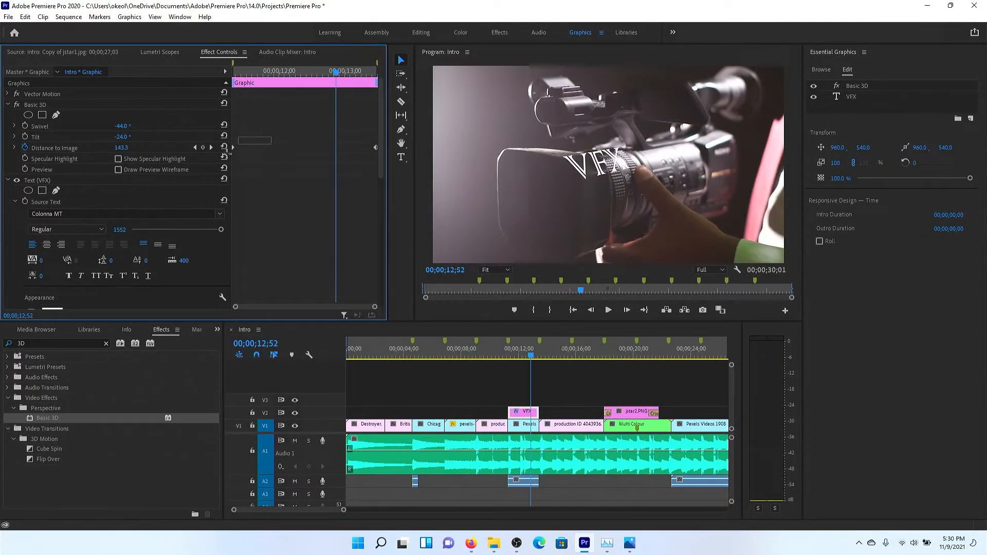
right_click(235, 147)
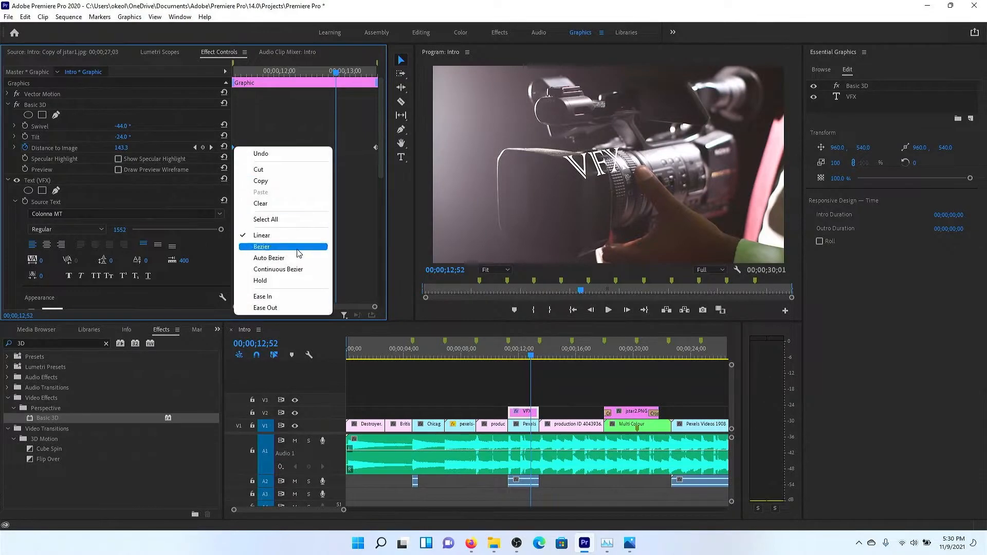
click(263, 297)
click(508, 356)
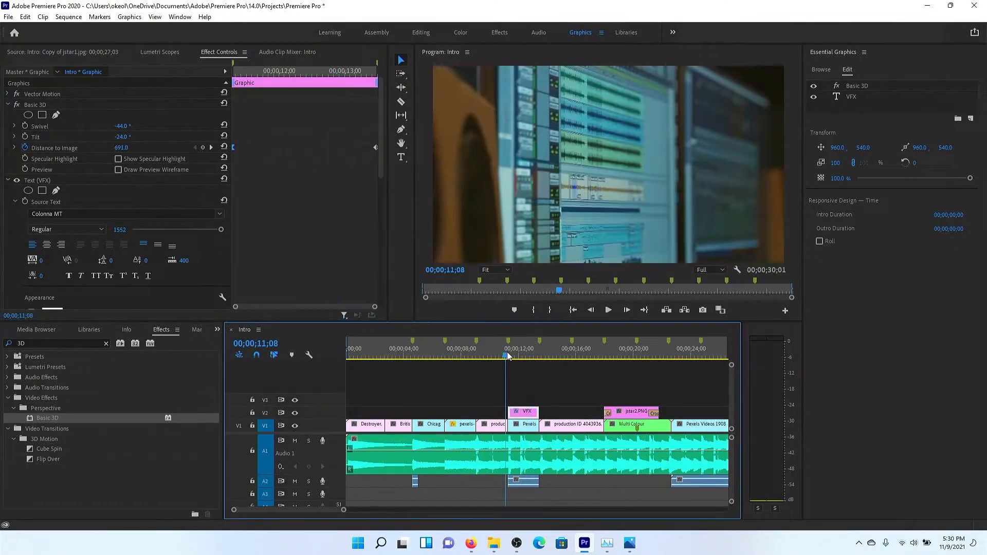
key(space)
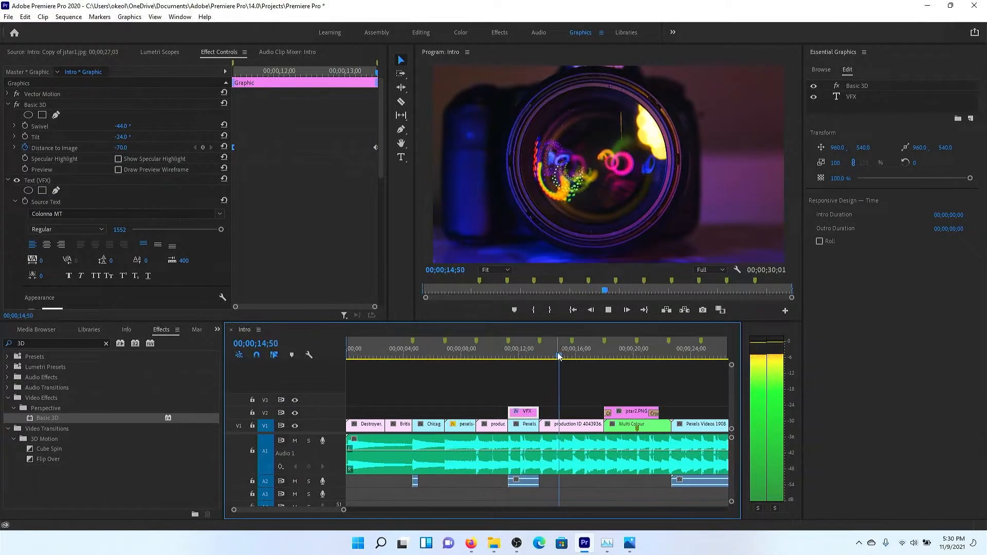
key(space)
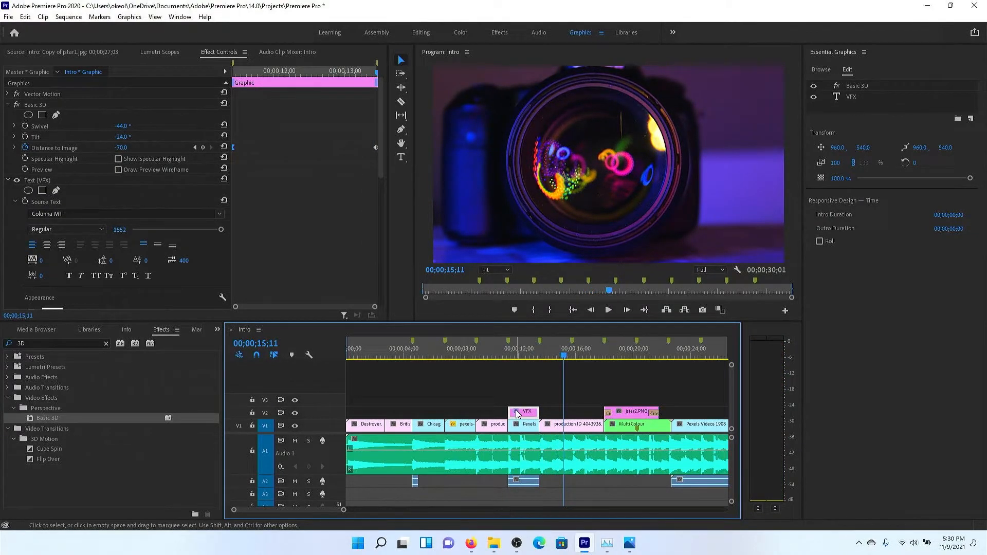
Step: Apply Ease In to the last Distance to Image keyframe and play back the end of the VFX animation
click(350, 125)
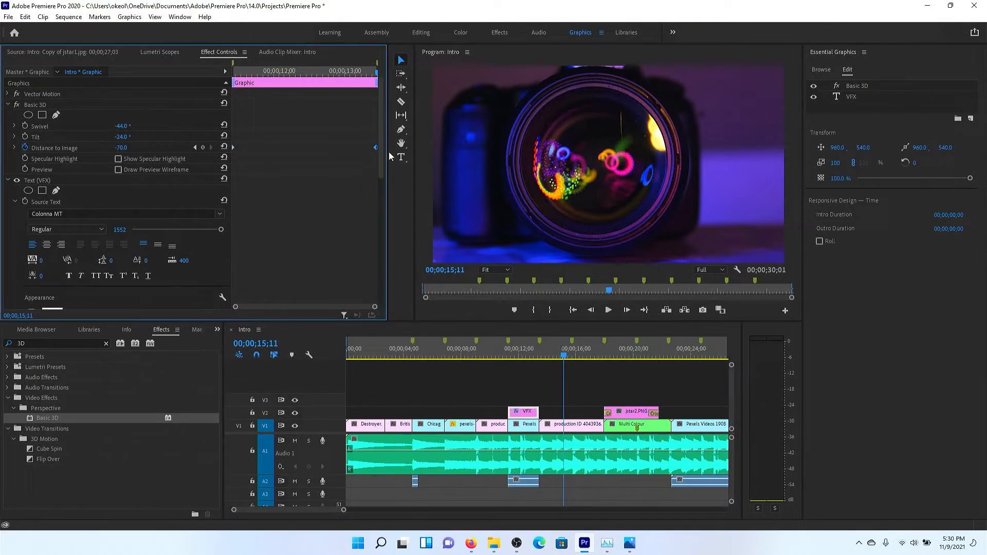
right_click(375, 148)
click(450, 304)
click(521, 355)
key(space)
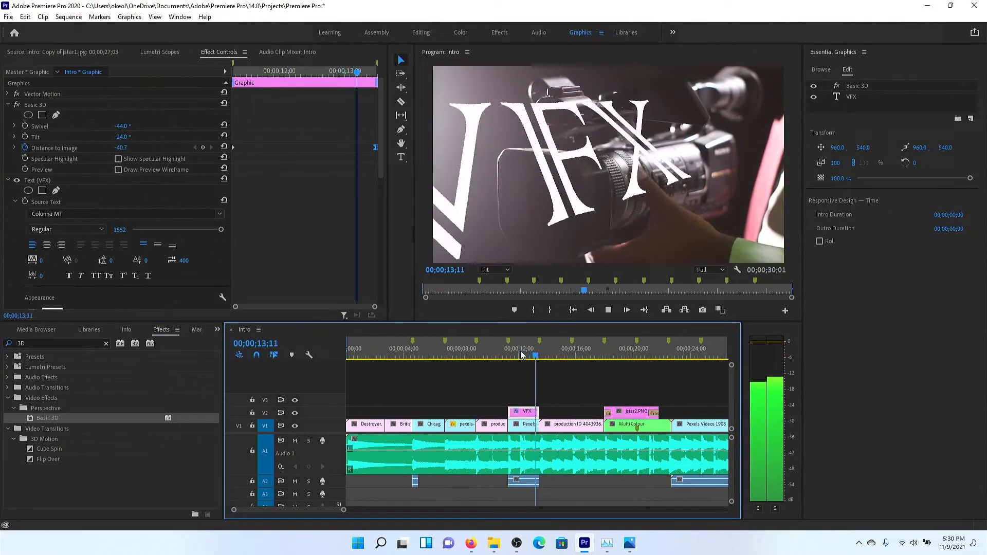
key(space)
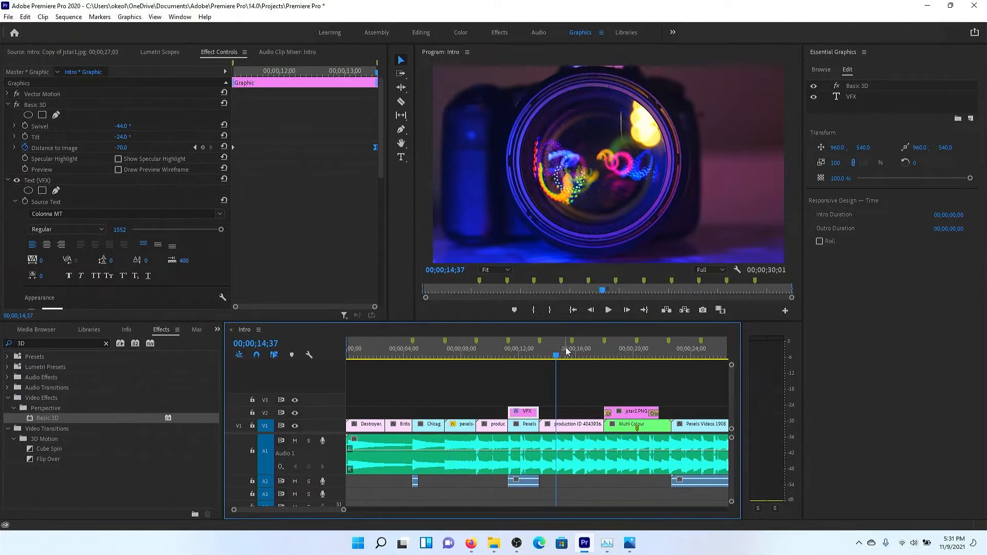
Step: Try placing a copy of the VFX graphic at 00;00;13;50 over the following lens clip and play it back
click(550, 360)
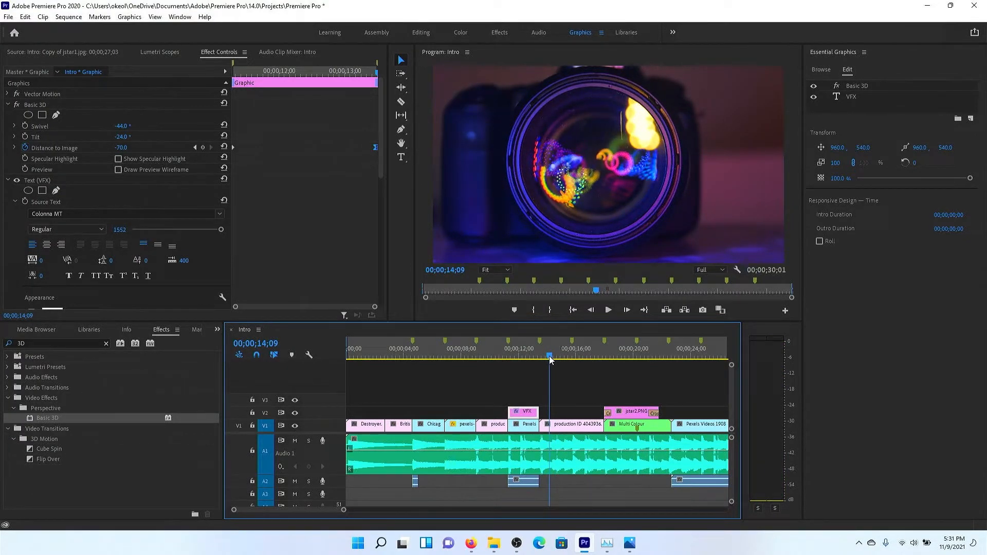
drag(550, 360, 546, 362)
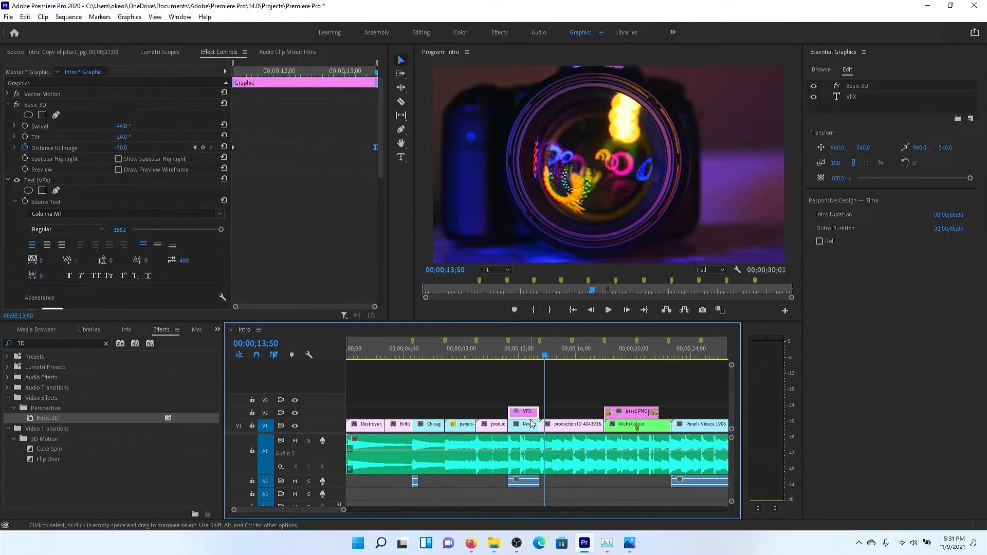
drag(526, 416, 559, 415)
key(space)
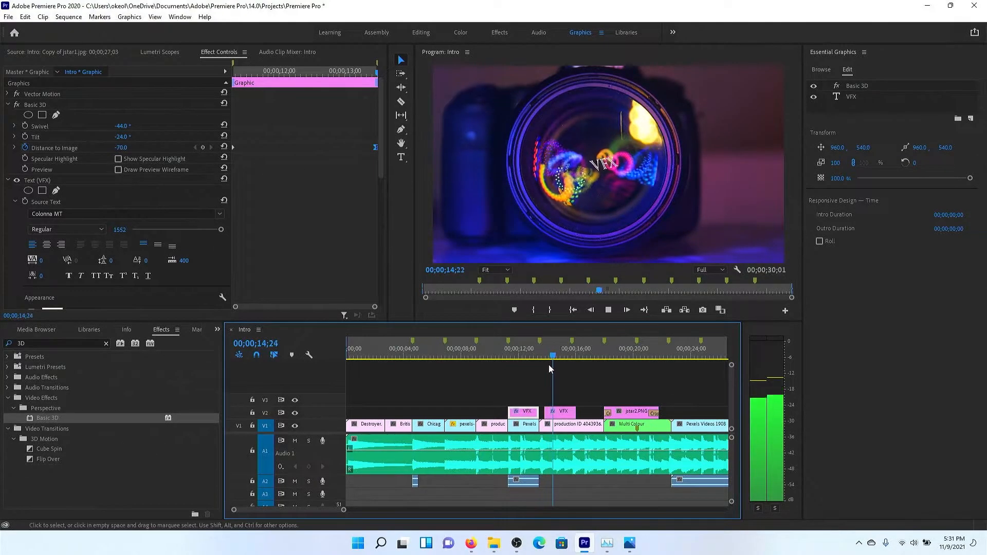
key(space)
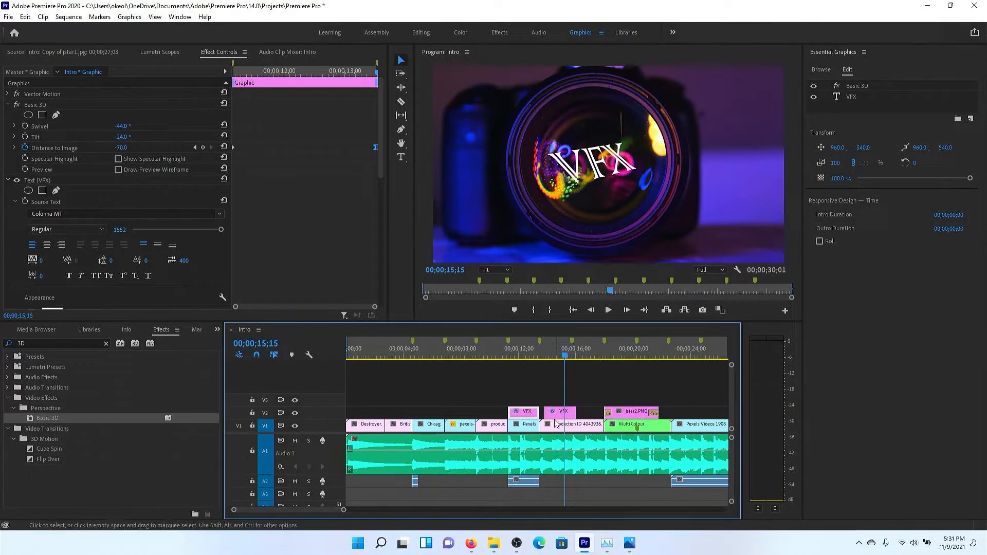
Step: Try removing the original VFX graphic's Distance to Image keyframes and changing its Basic 3D Swivel to -65° and Tilt to -9°
click(24, 148)
click(525, 282)
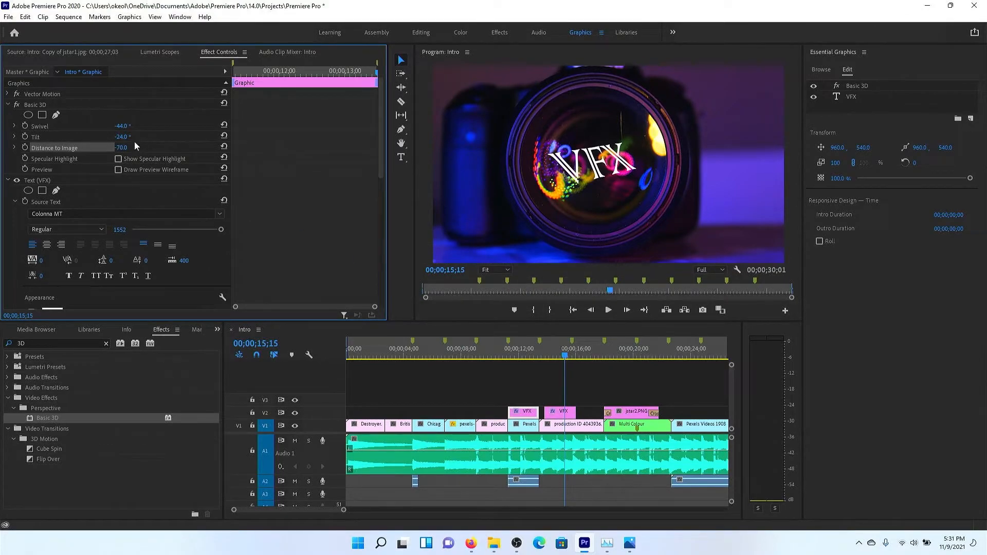
drag(122, 138, 136, 137)
drag(135, 129, 126, 126)
scroll(225, 148, down, 10)
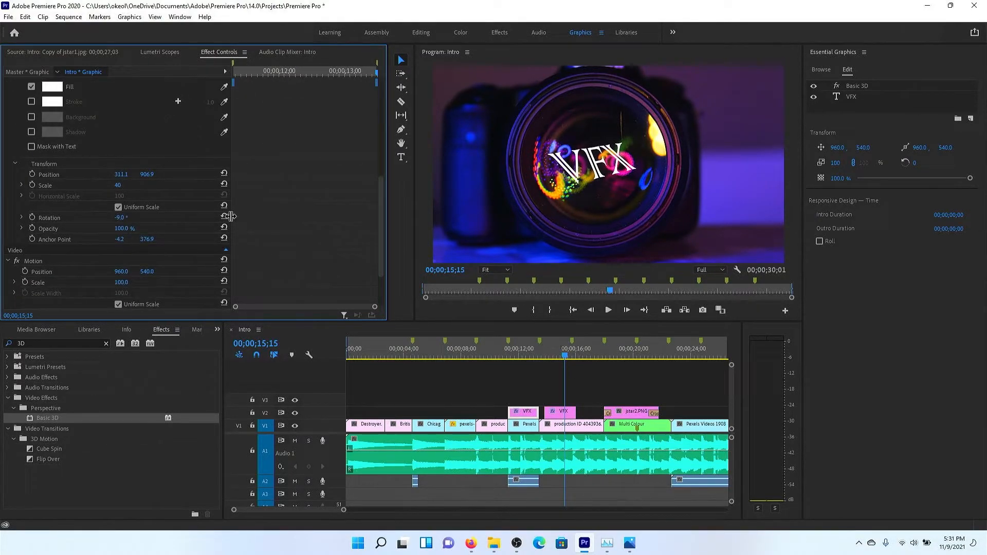
scroll(247, 223, up, 8)
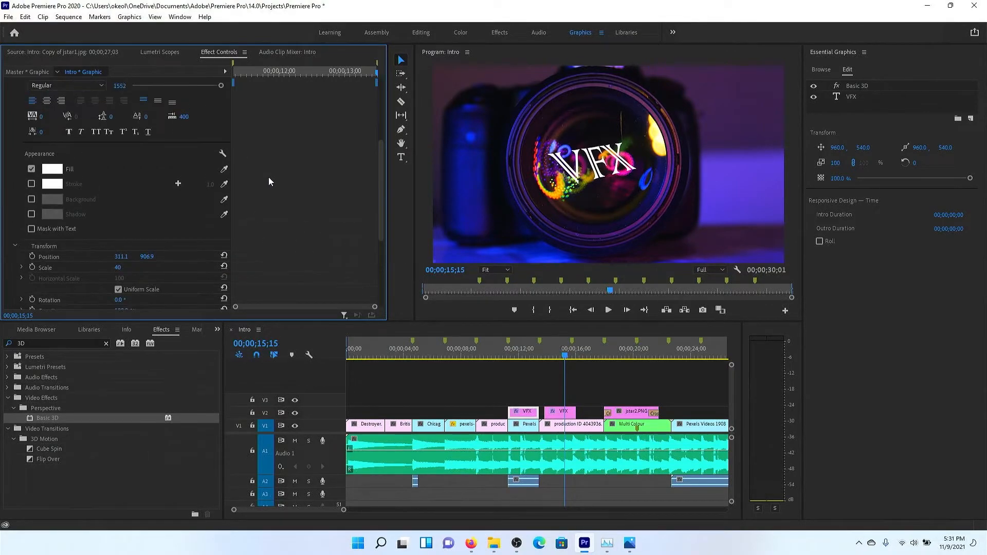
scroll(225, 91, up, 3)
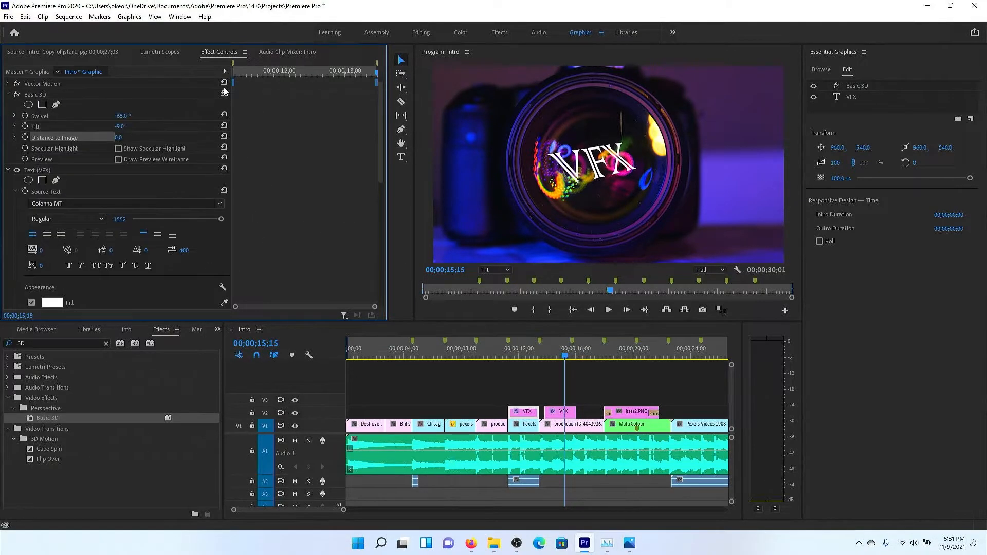
click(224, 115)
Step: Compare the two VFX graphics, and undo the Basic 3D changes on the original together with the duplication
click(561, 409)
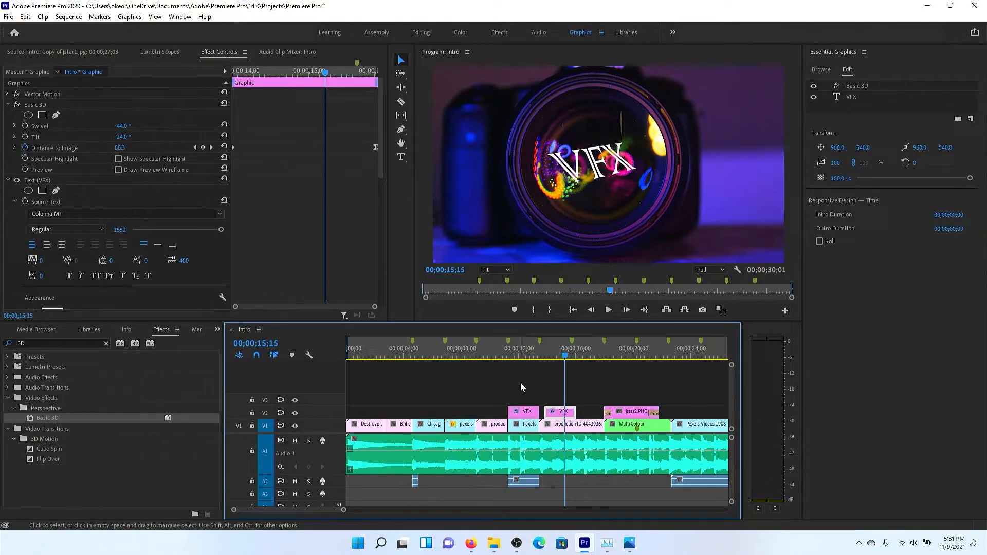
click(525, 411)
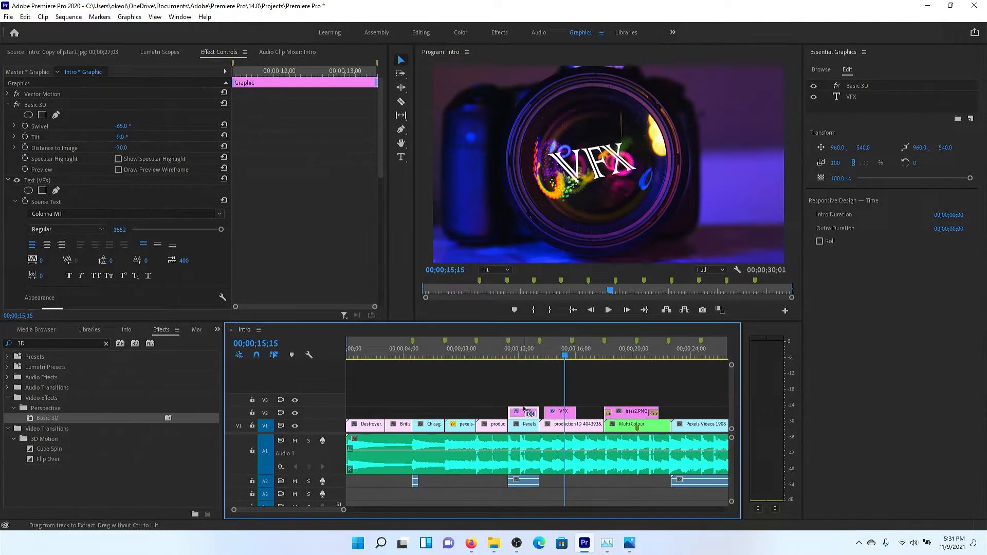
key(ctrl+z)
key(ctrl+z)
key(ctrl+z)
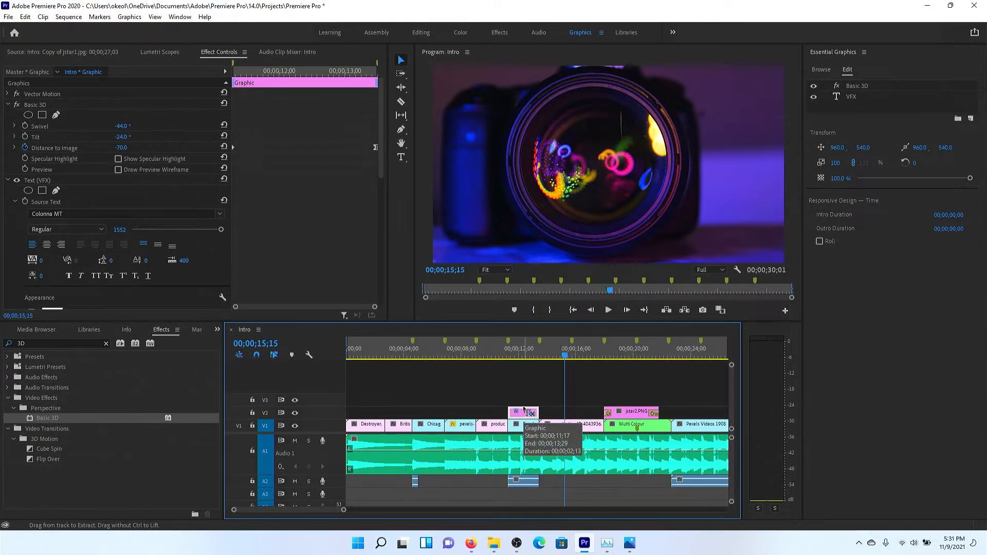
Step: Duplicate the VFX graphic on V2 over the following lens clip and select the copy for editing
drag(524, 409, 556, 407)
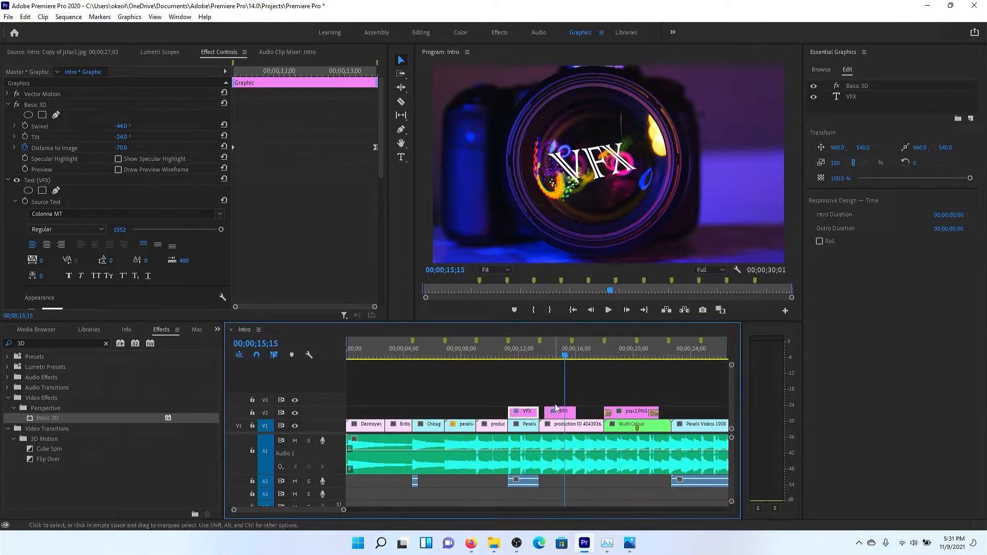
click(560, 413)
click(528, 411)
click(562, 415)
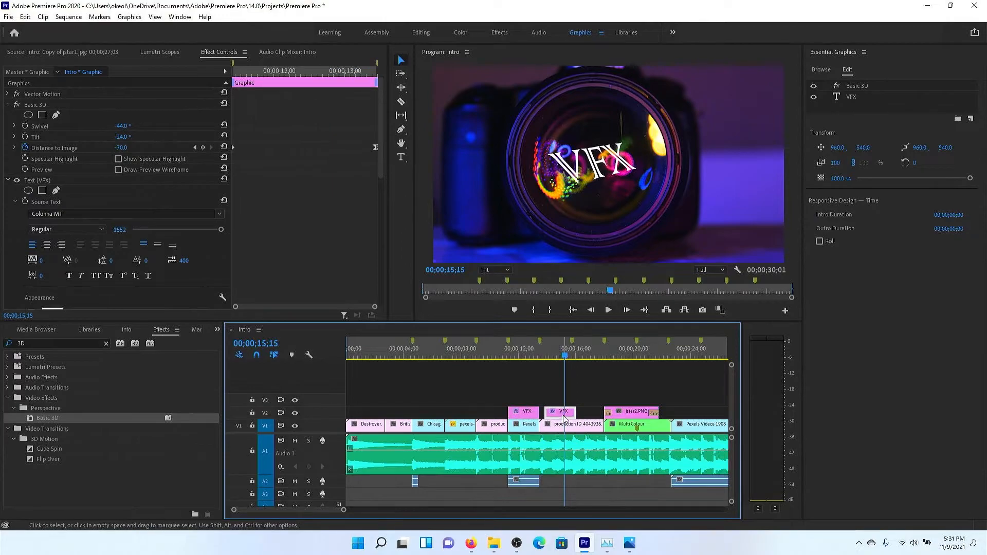
click(533, 416)
click(569, 415)
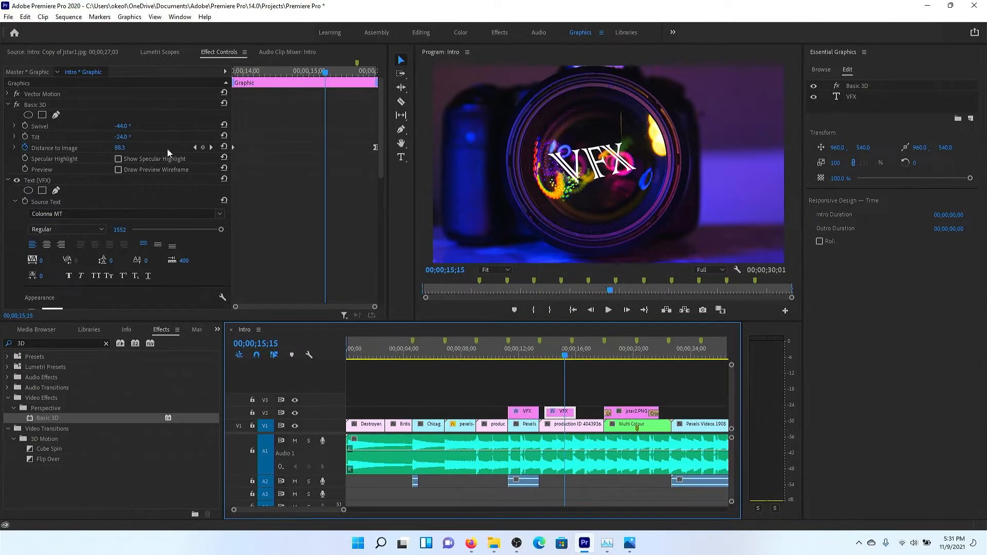
Step: Reset the copied graphic's Distance to Image to 0 at 00;00;14;20 and set its Swivel to -36° and Tilt to -29°
mouse_move(551, 358)
mouse_down()
mouse_move(529, 358)
mouse_move(552, 358)
mouse_up()
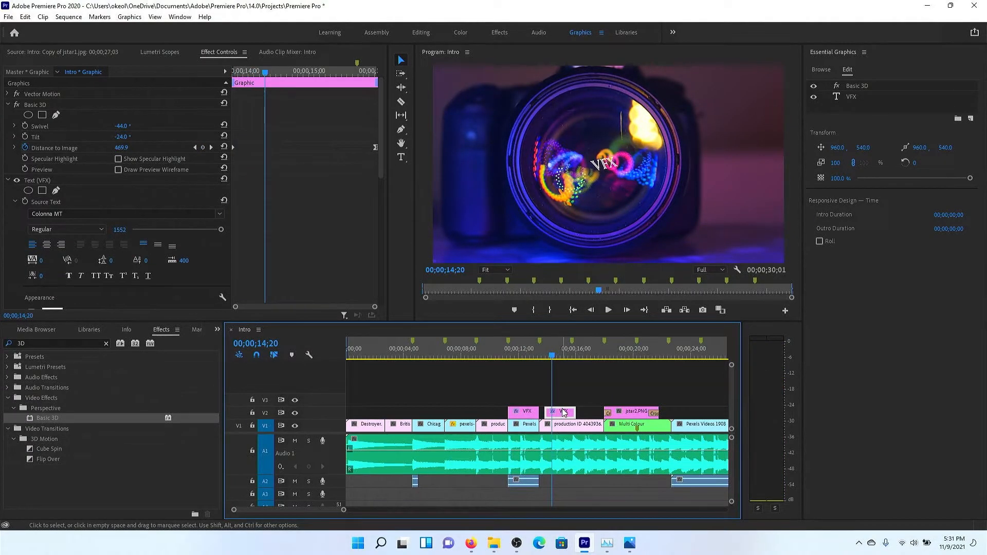
click(224, 147)
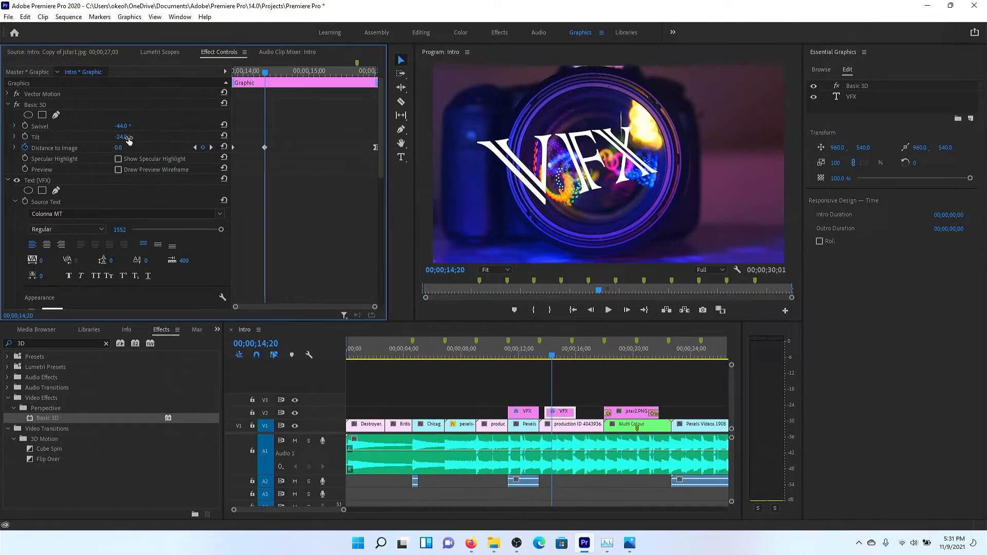
mouse_move(127, 138)
mouse_down()
mouse_move(138, 138)
mouse_move(124, 131)
mouse_up()
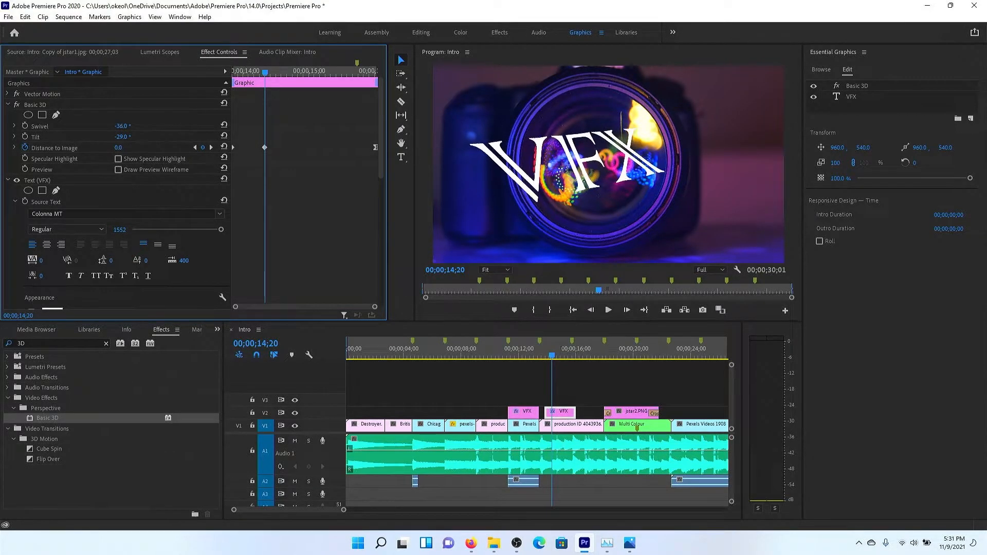
Step: Replace the VFX text in the copied graphic with CREATE
scroll(263, 179, down, 10)
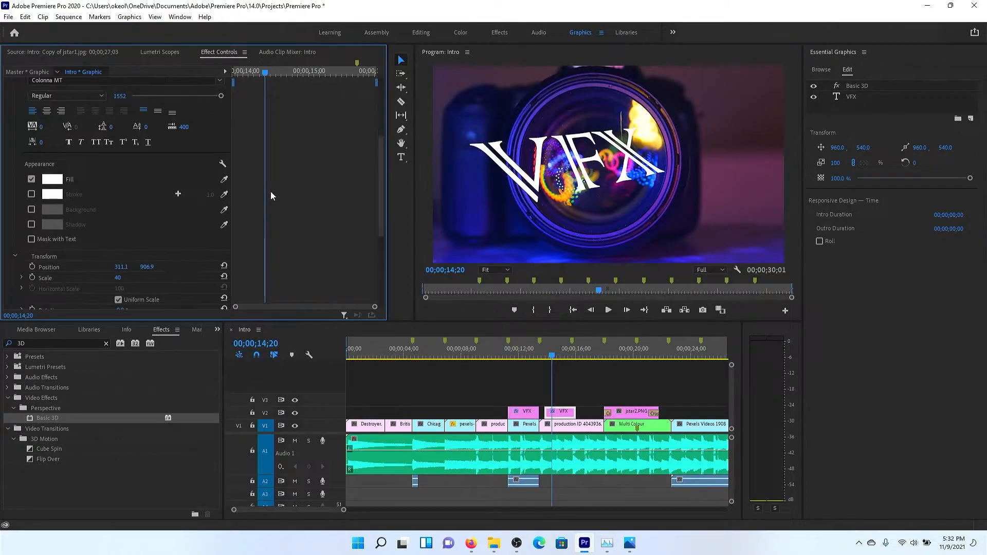
double_click(561, 178)
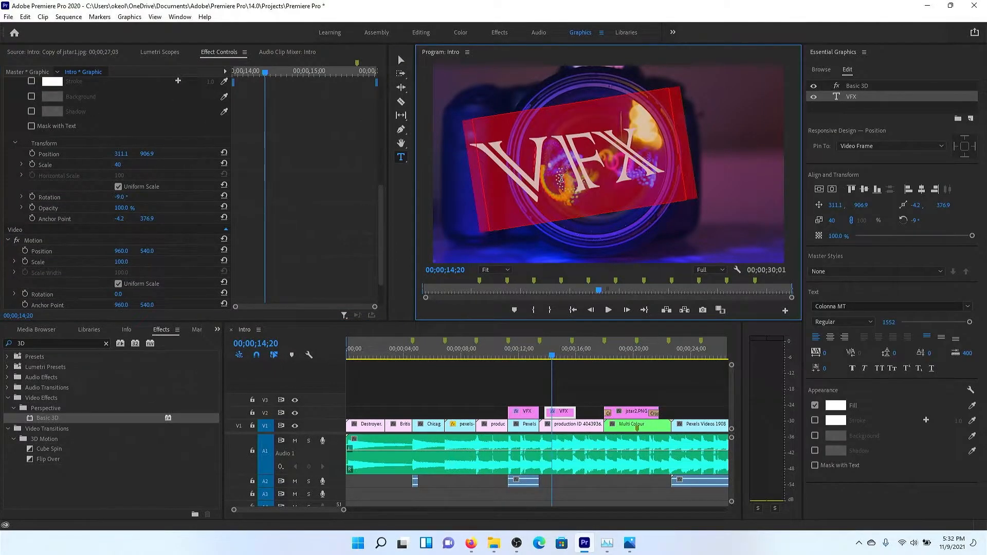
text(c)
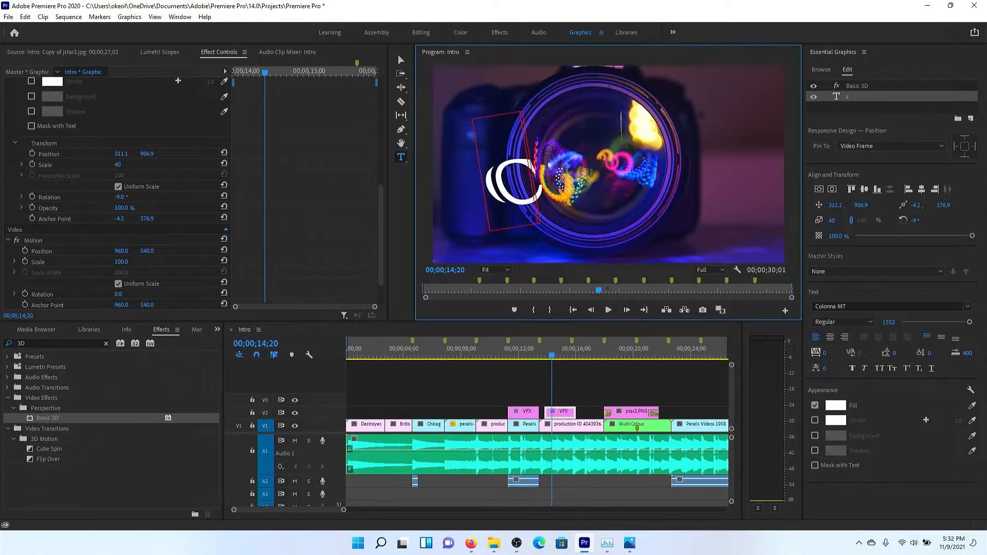
text(REATE)
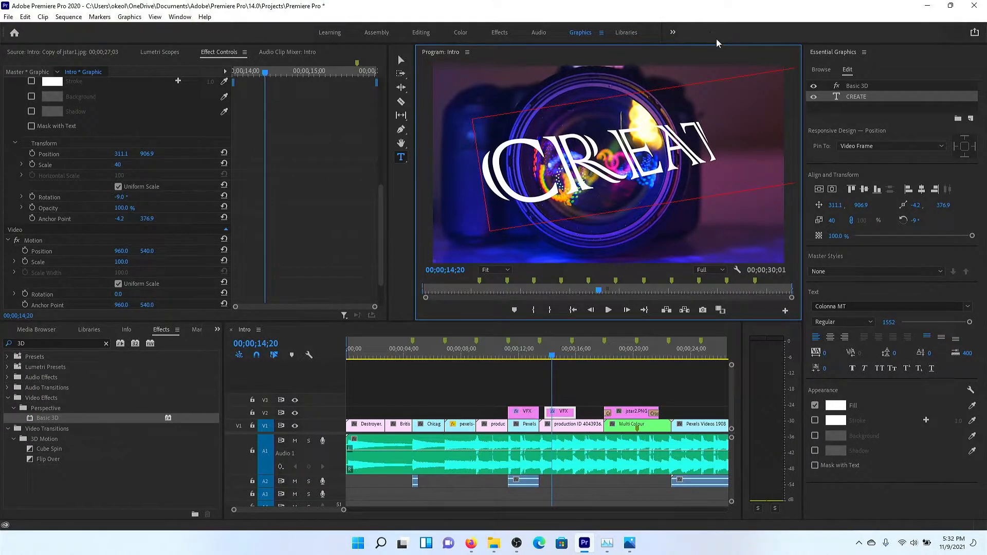
Step: Try setting the CREATE graphic's Motion rotation to 5° and undo it
scroll(184, 260, down, 3)
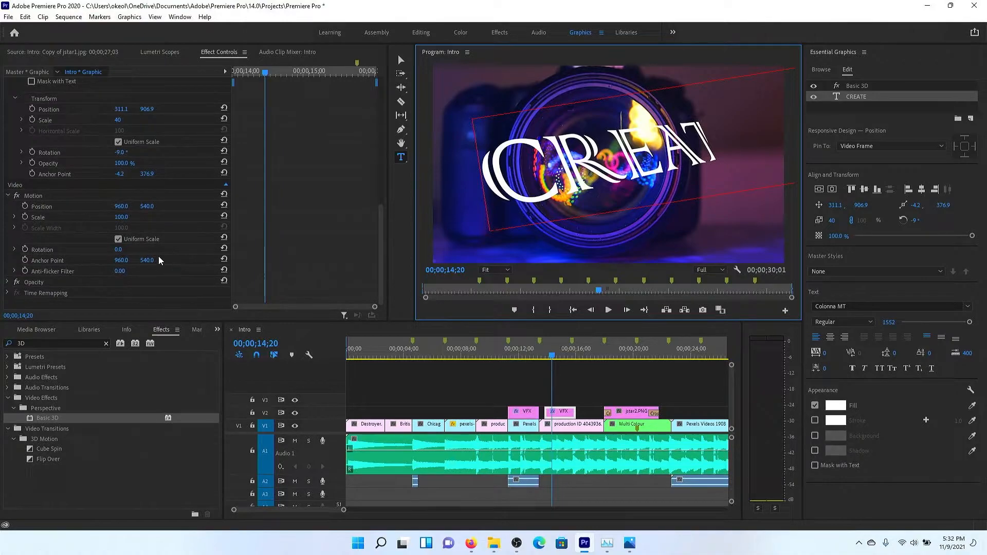
drag(122, 251, 124, 251)
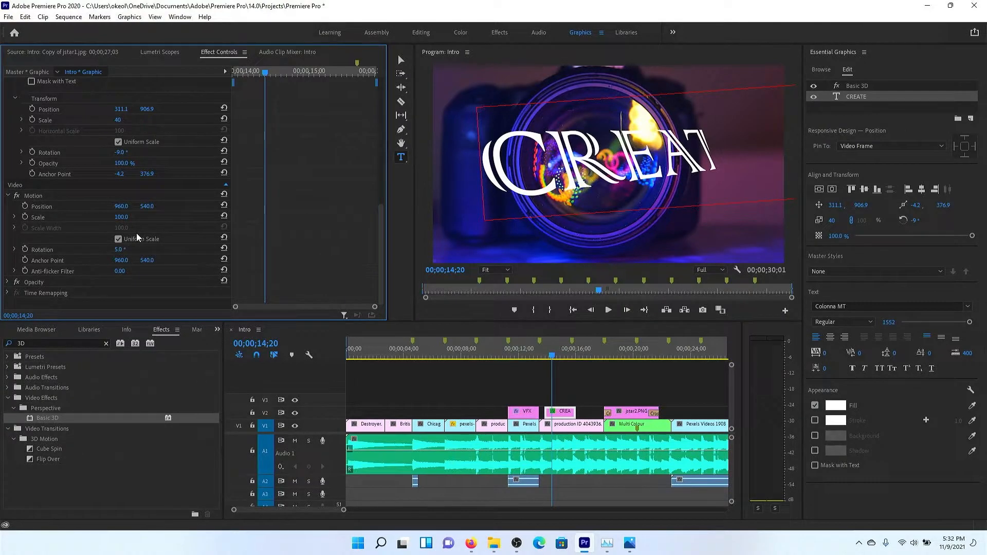
key(ctrl+z)
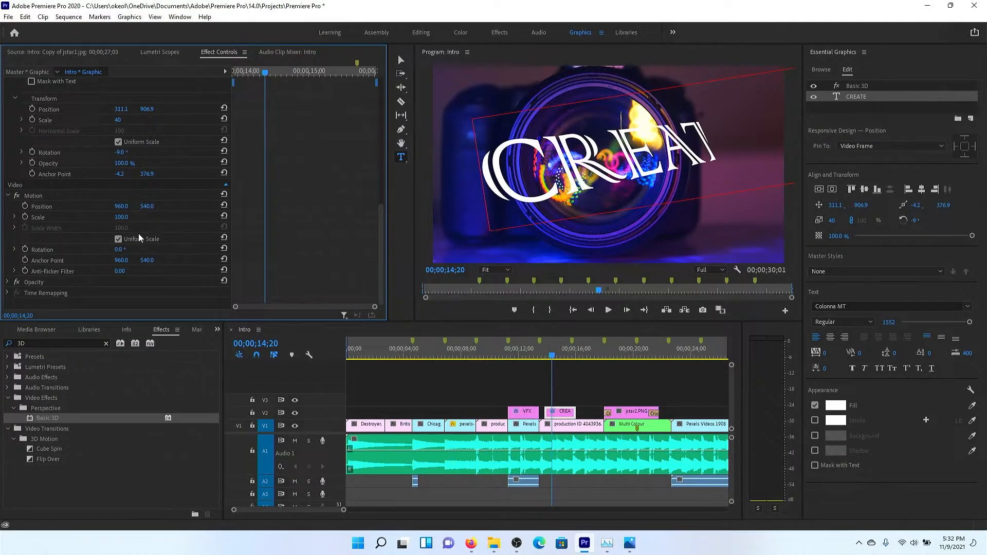
Step: Collapse the Video effects group and set the CREATE text's Transform rotation to -5°
scroll(165, 218, up, 2)
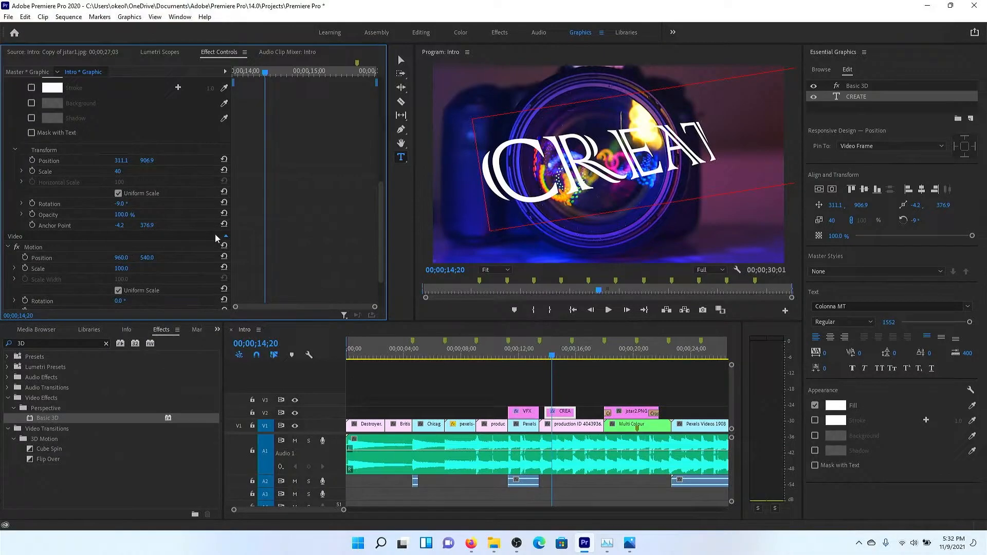
click(226, 237)
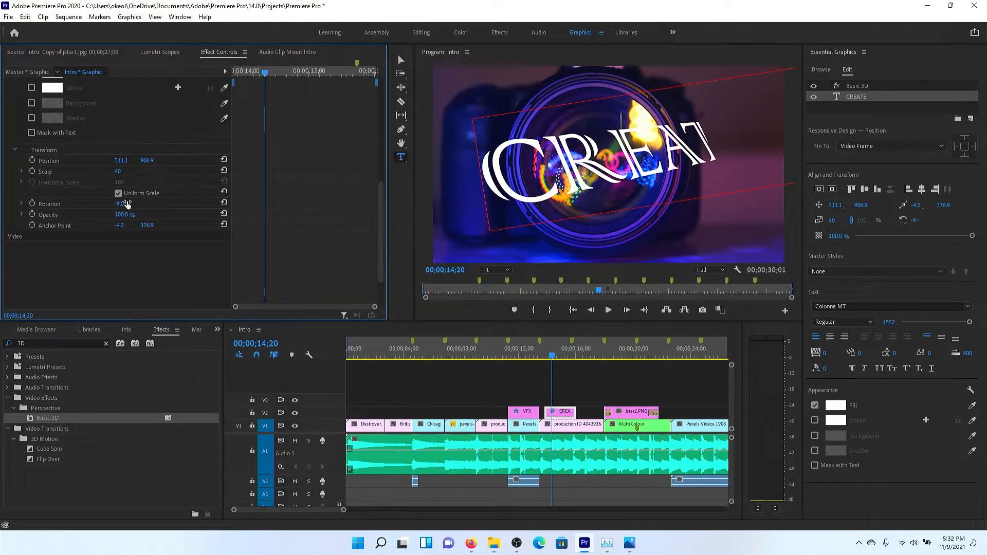
scroll(128, 205, up, 1)
drag(120, 245, 122, 245)
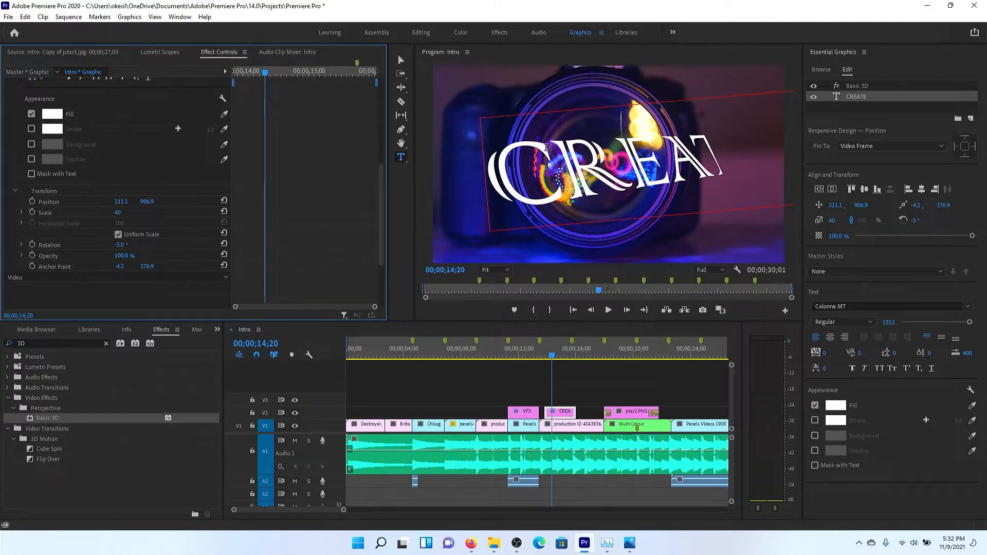
Step: Move the CREATE text beyond the frame's right edge to about position 1966, 708 and start Position keyframing at 00;00;14;20
key(v)
drag(592, 132, 515, 162)
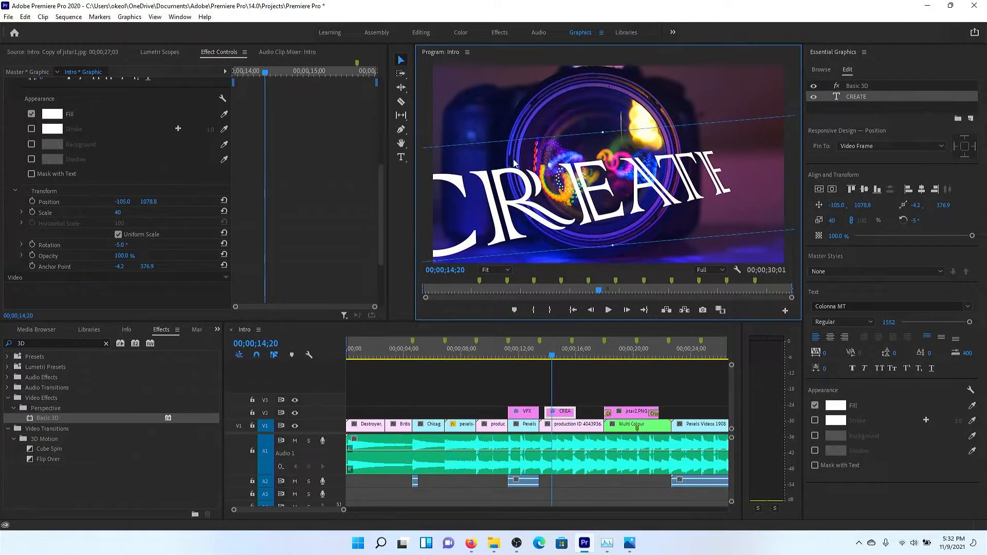
scroll(187, 222, down, 1)
scroll(188, 222, down, 1)
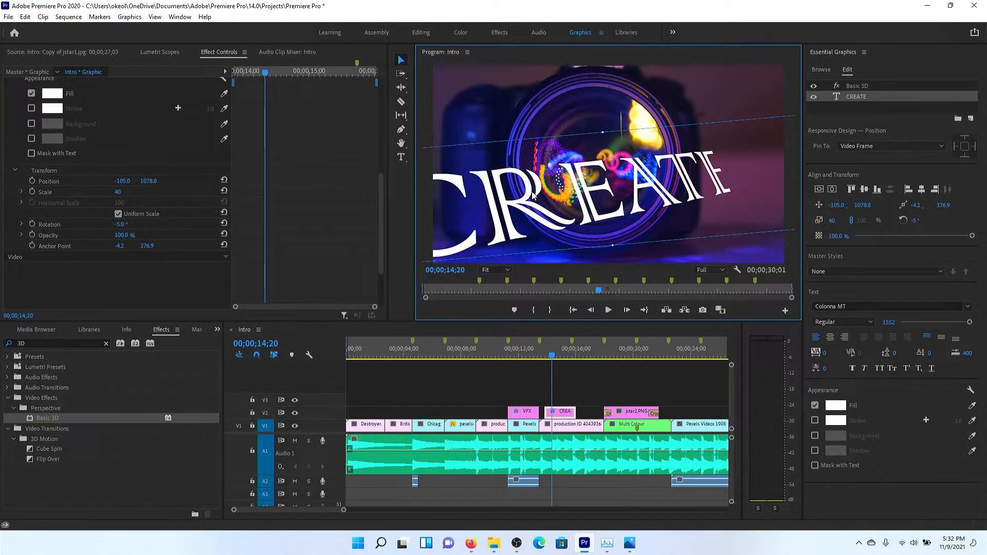
drag(509, 203, 880, 135)
scroll(68, 235, up, 2)
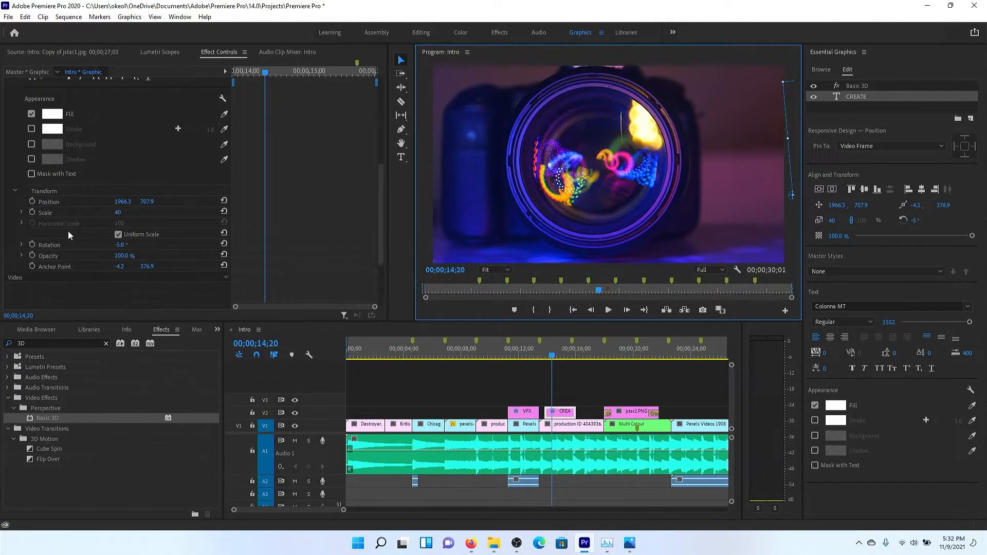
click(32, 202)
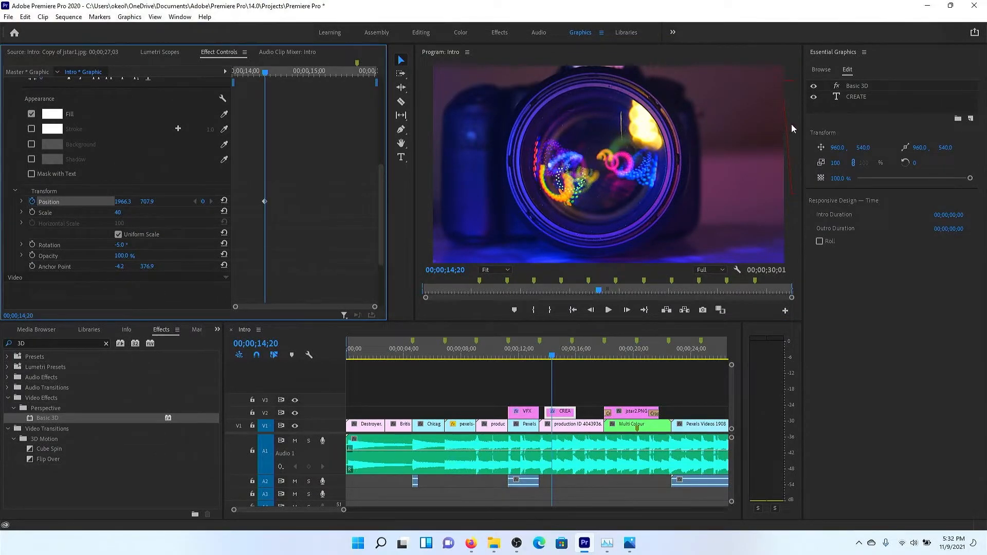
drag(791, 125, 573, 176)
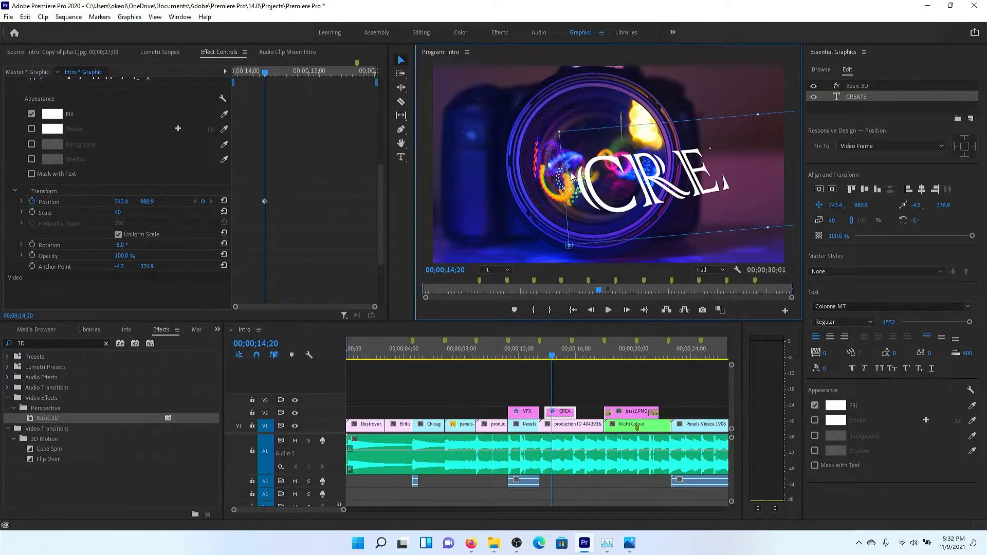
key(ctrl+z)
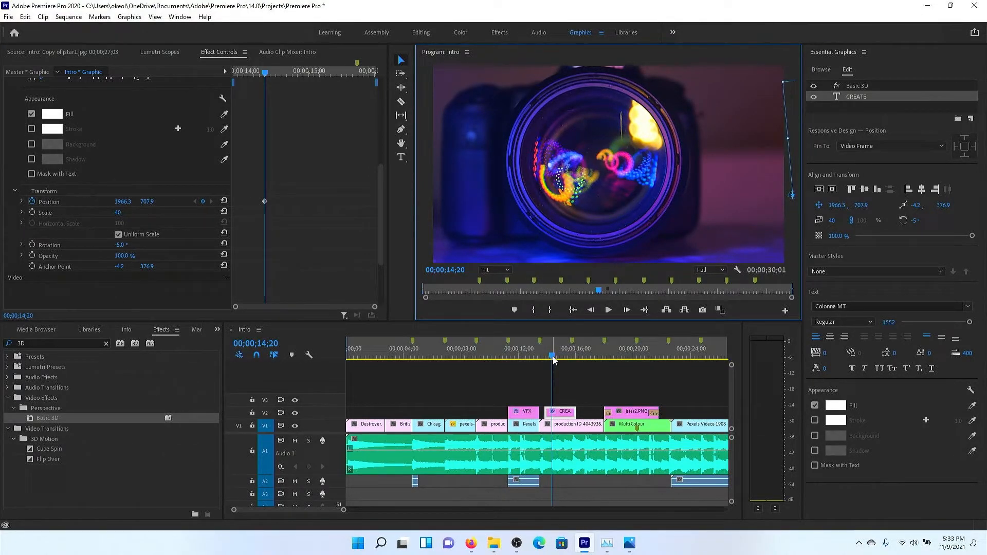
Step: Move the CREATE clip to start at 00;00;13;31, directly after the VFX title, and shift its Position keyframe to 00;00;13;50
drag(554, 360, 546, 360)
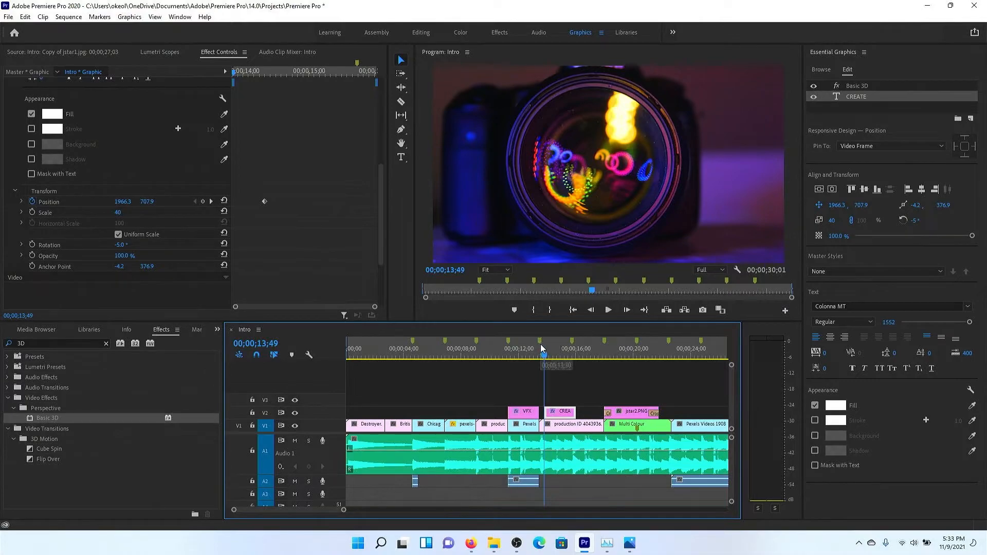
drag(543, 352, 541, 348)
drag(562, 415, 548, 413)
key(space)
key(space)
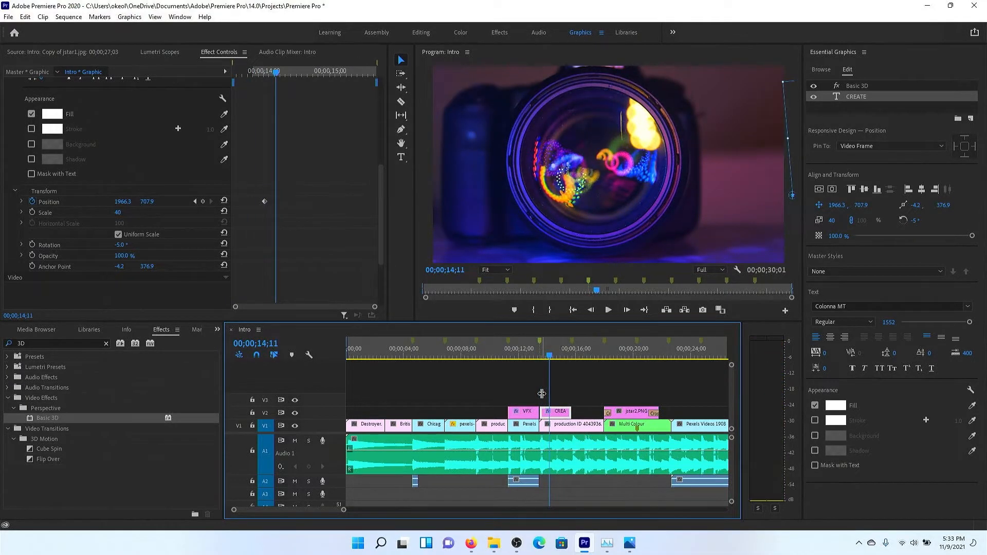
click(545, 360)
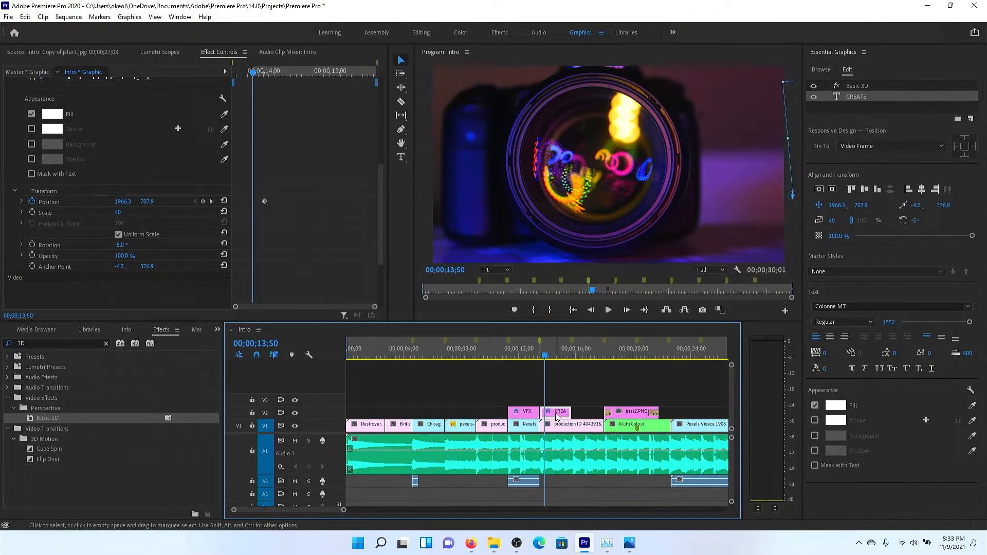
drag(264, 201, 255, 205)
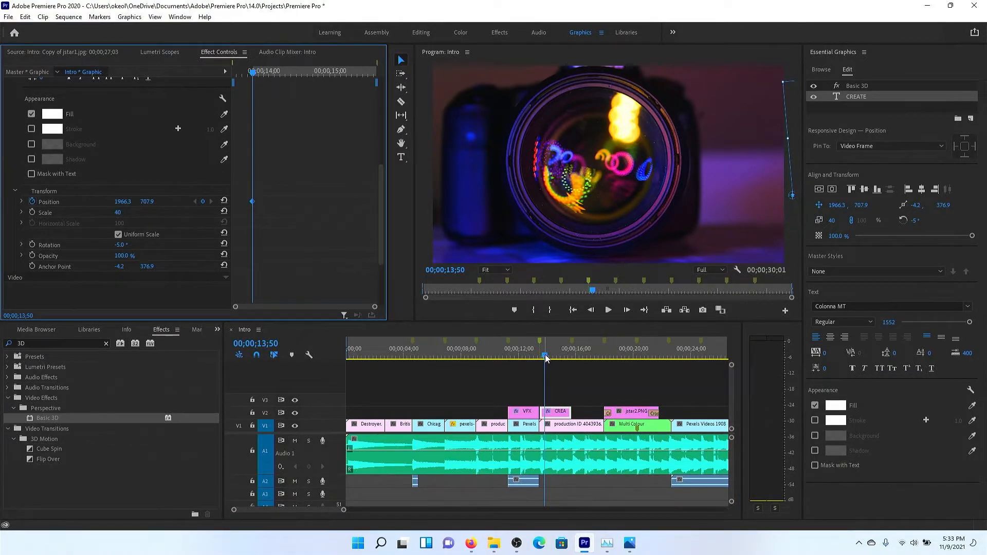
Step: Try extending the CREATE clip to 00;00;16;13 and adding a second Position keyframe at 00;00;15;39, and undo these changes
drag(545, 358, 570, 358)
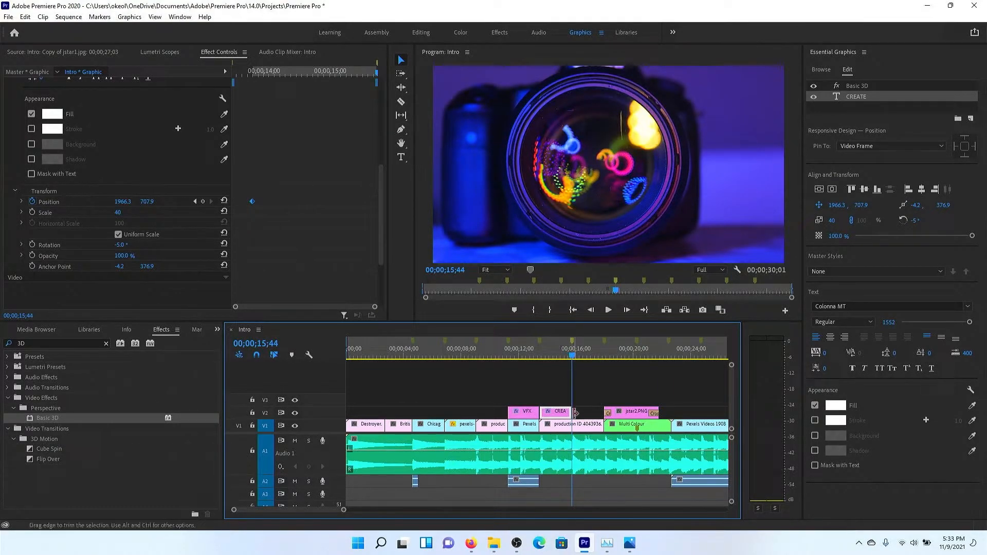
drag(571, 415, 578, 415)
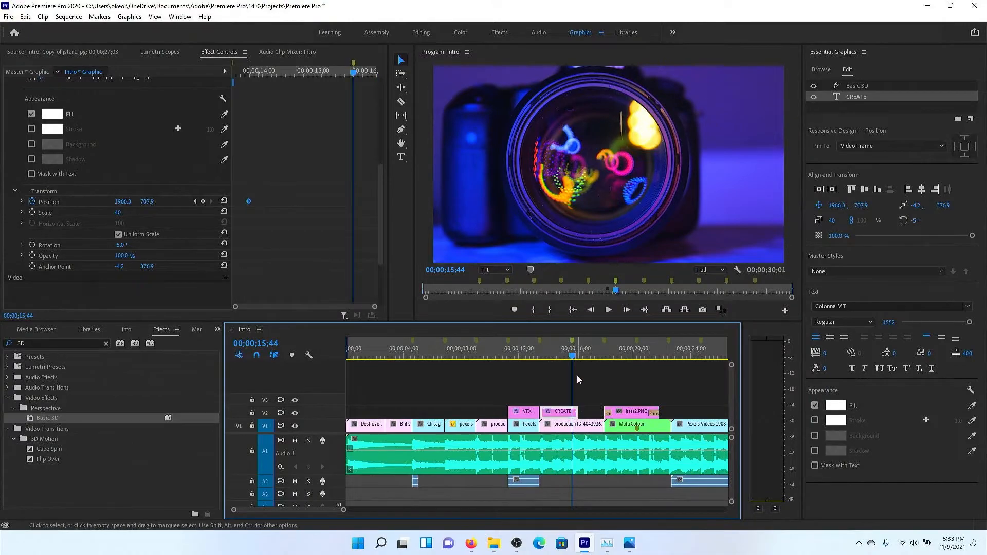
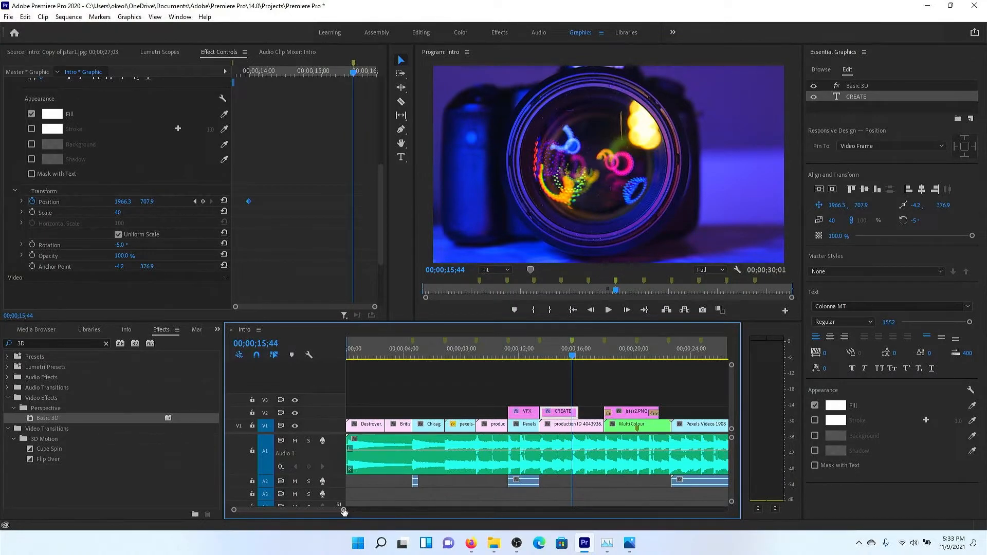
drag(344, 511, 320, 511)
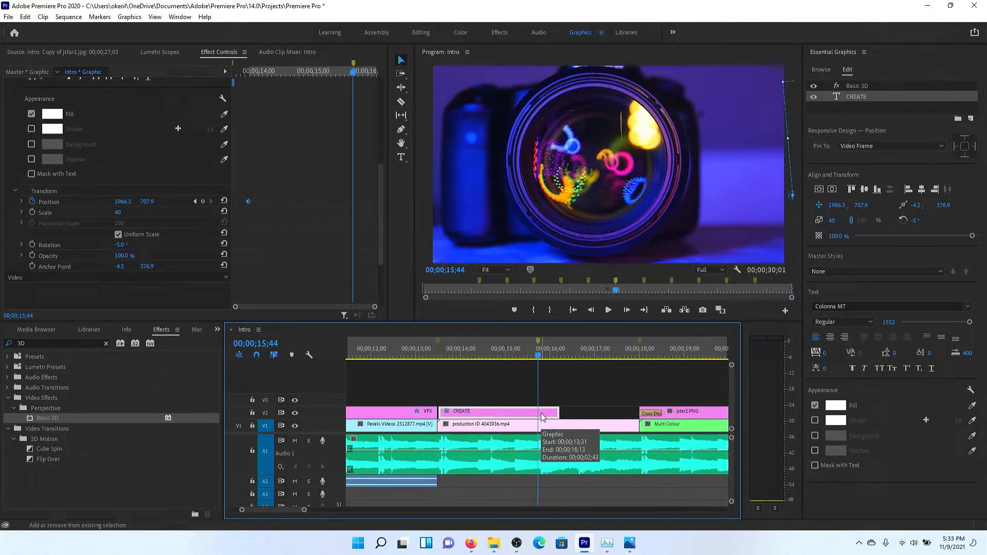
key(shift+Left)
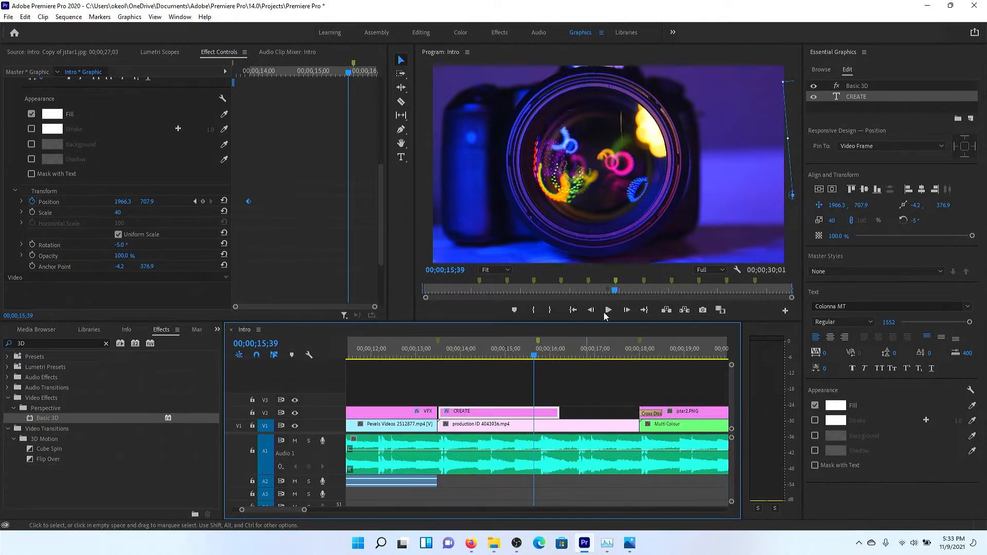
drag(789, 110, 551, 147)
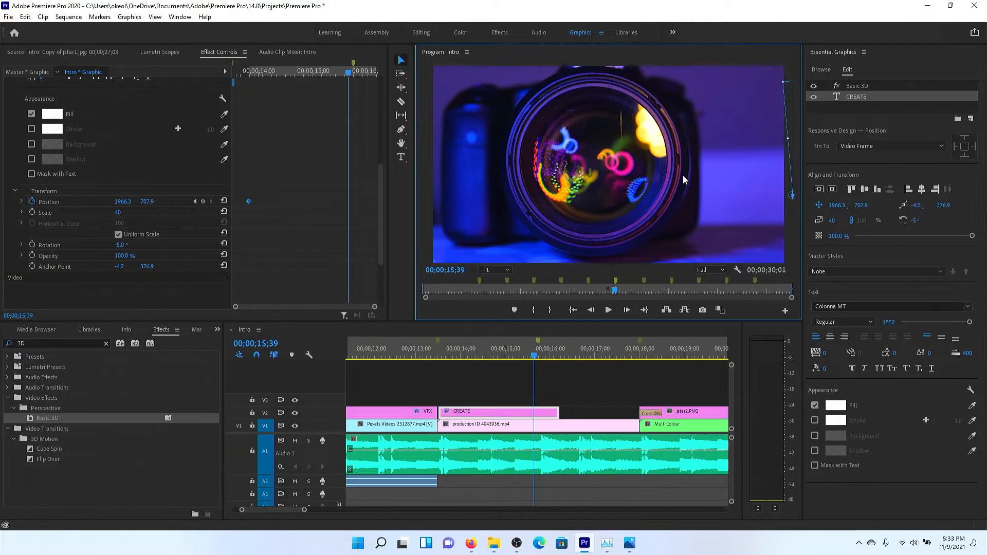
key(ctrl+z)
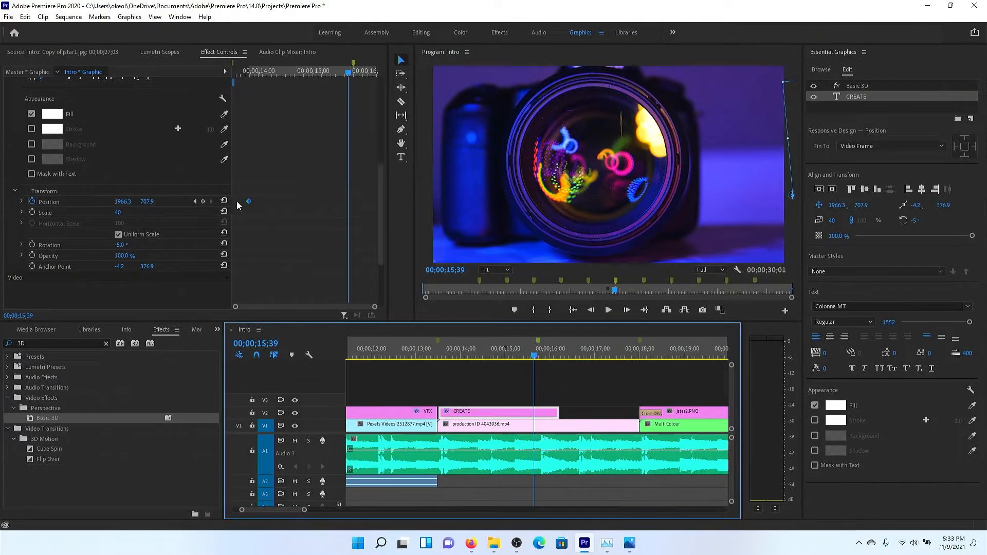
drag(125, 202, 0, 202)
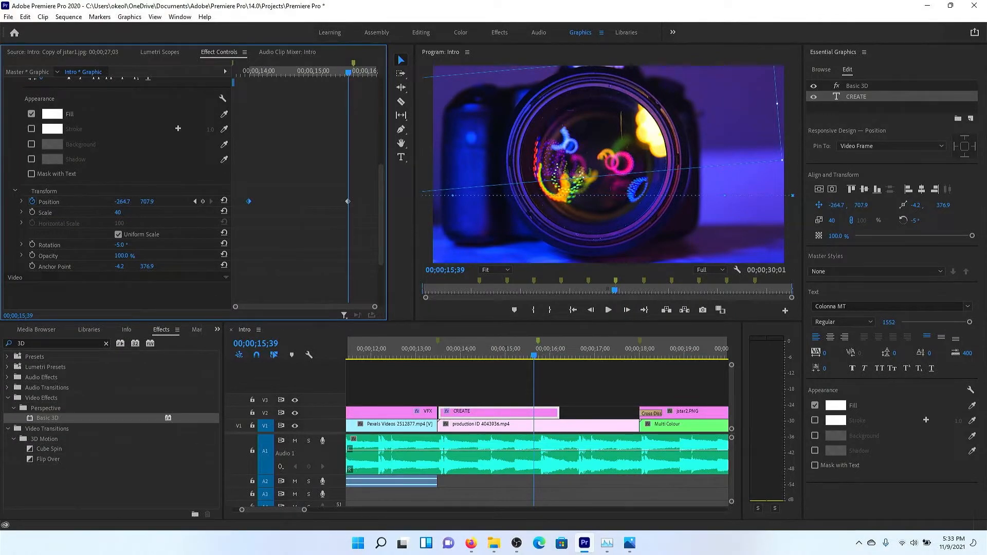
key(ctrl+z)
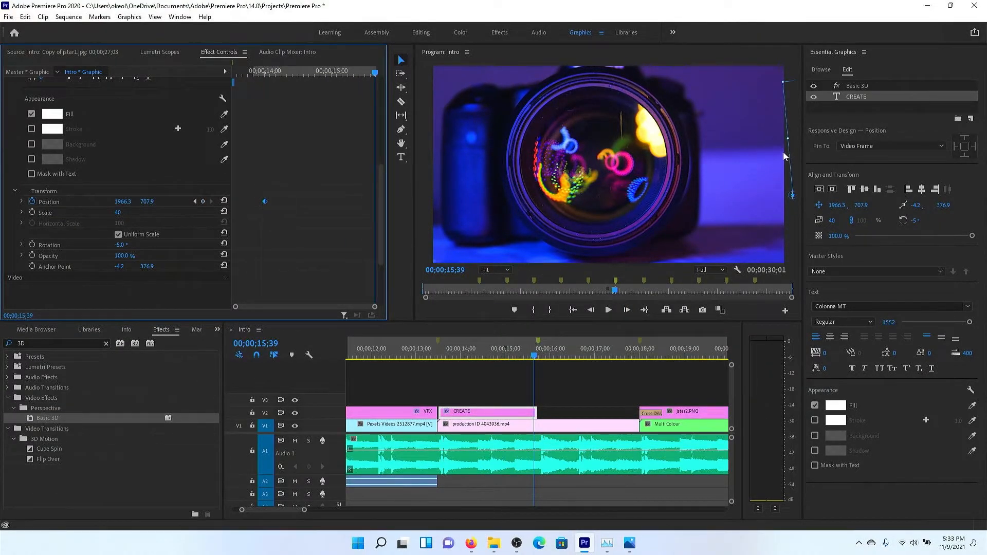
Step: Try a Position keyframe of about 979, 992 at 00;00;15;39, preview the slide-in, and undo back to the clip's earlier timeline placement
drag(794, 137, 613, 184)
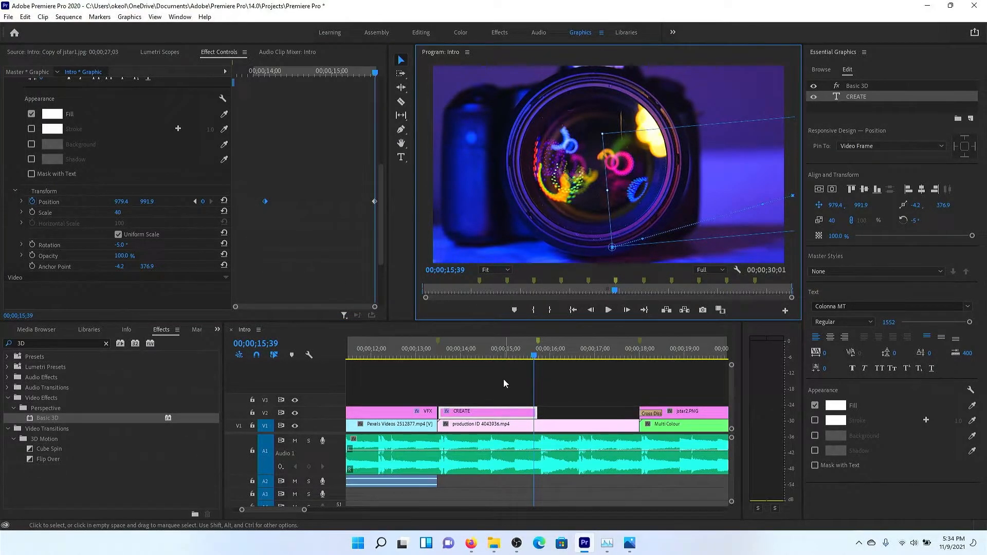
click(490, 355)
key(space)
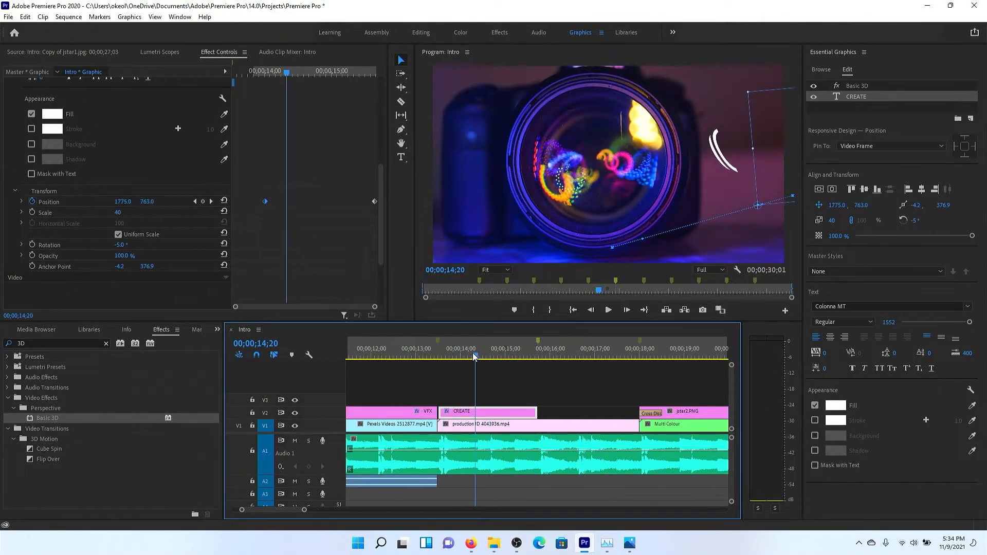
drag(494, 358, 497, 355)
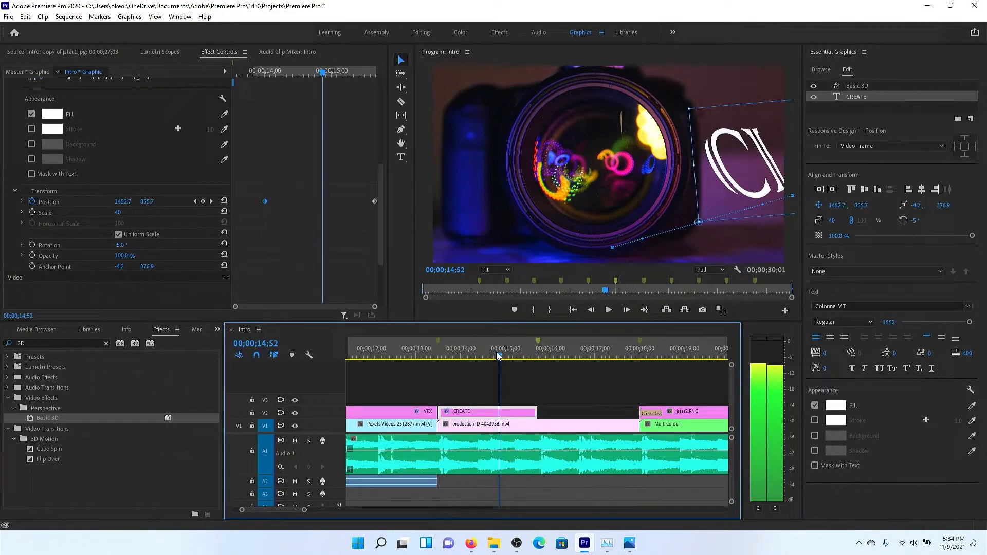
key(ctrl+z)
key(ctrl+z)
key(ctrl+z)
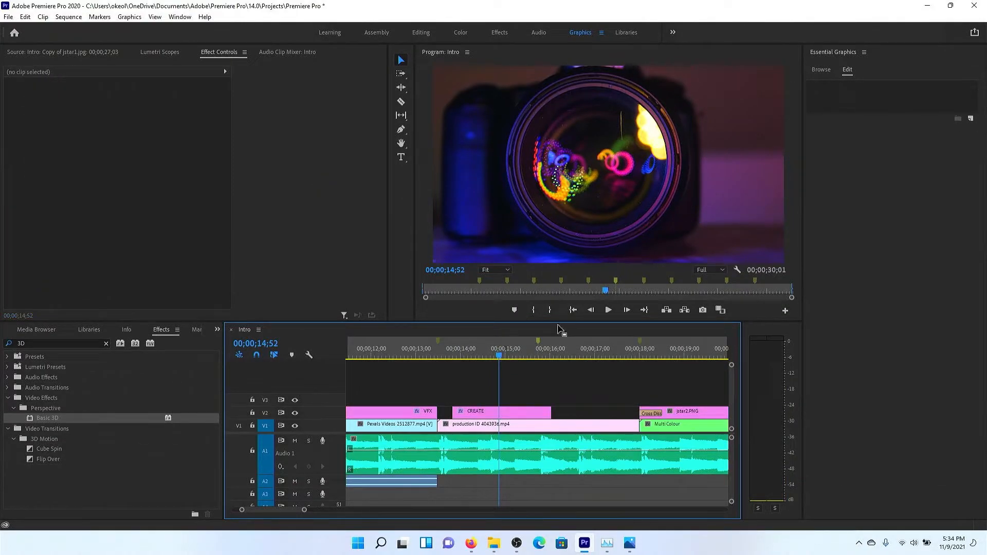
Step: Try a Position keyframe with a horizontal value of about 1972 for the CREATE text at 00;00;13;56
mouse_move(459, 357)
mouse_down()
mouse_move(450, 357)
mouse_move(459, 357)
mouse_up()
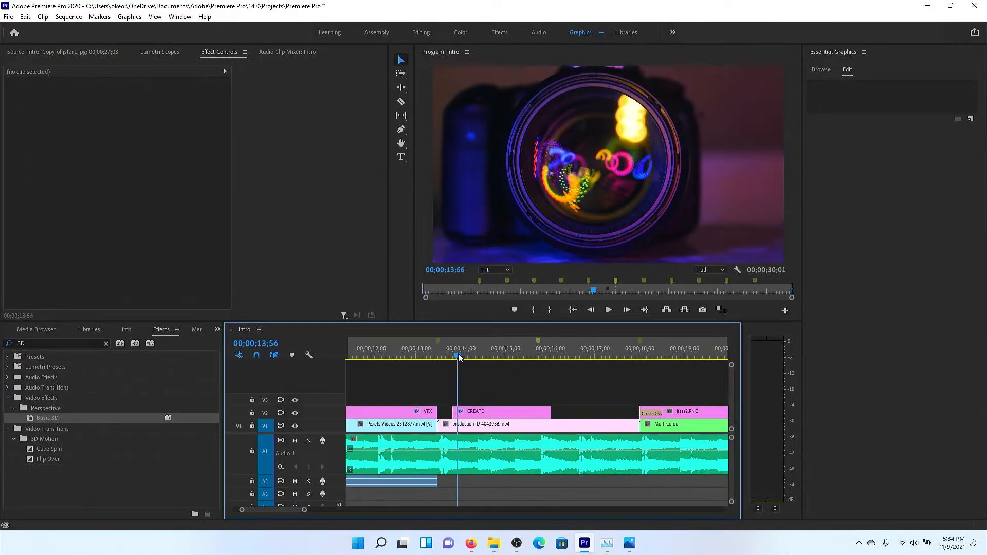
click(455, 412)
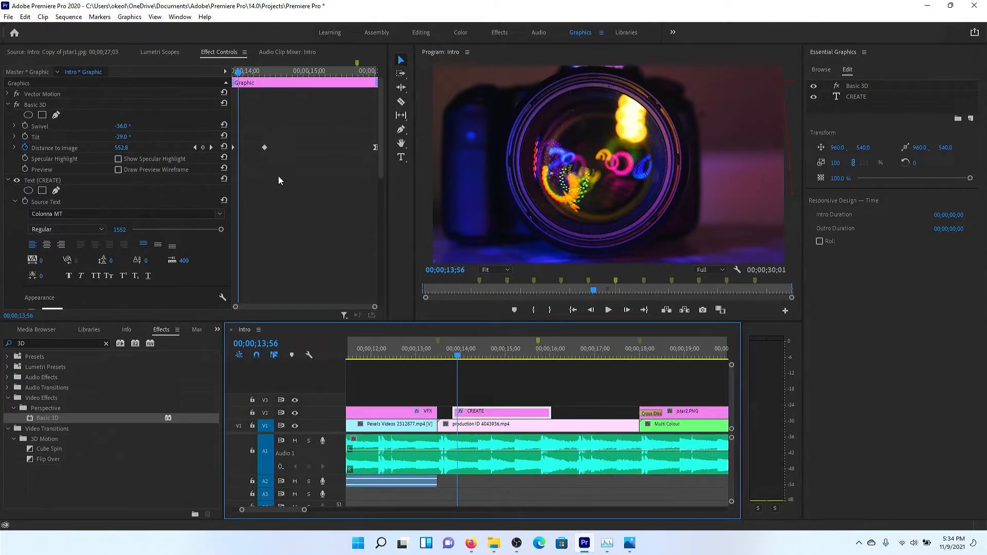
scroll(281, 170, down, 10)
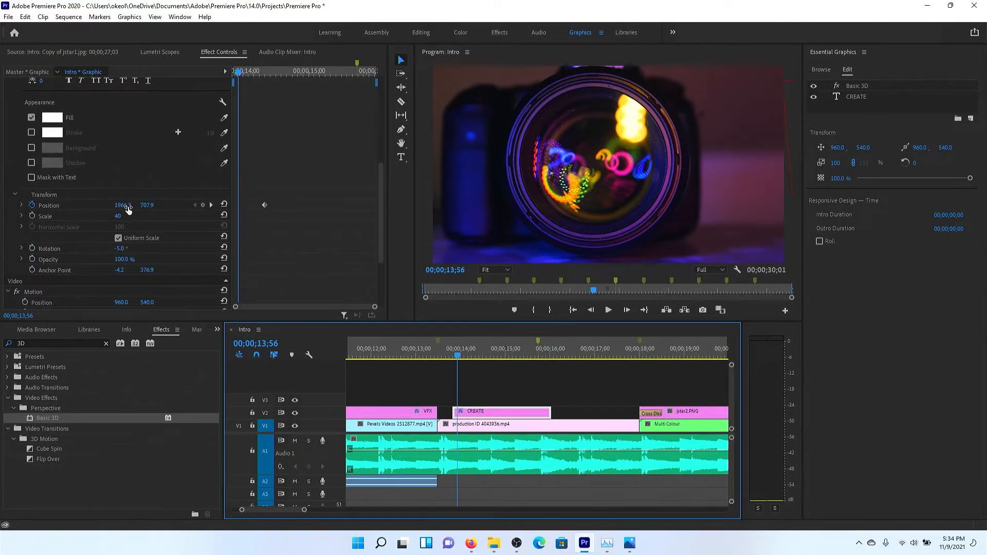
click(129, 209)
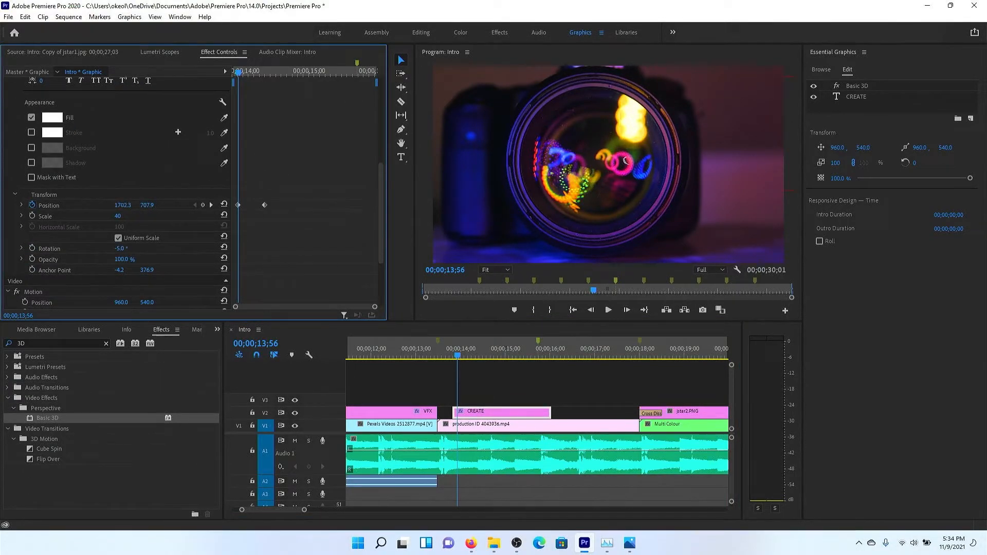
scroll(175, 165, up, 10)
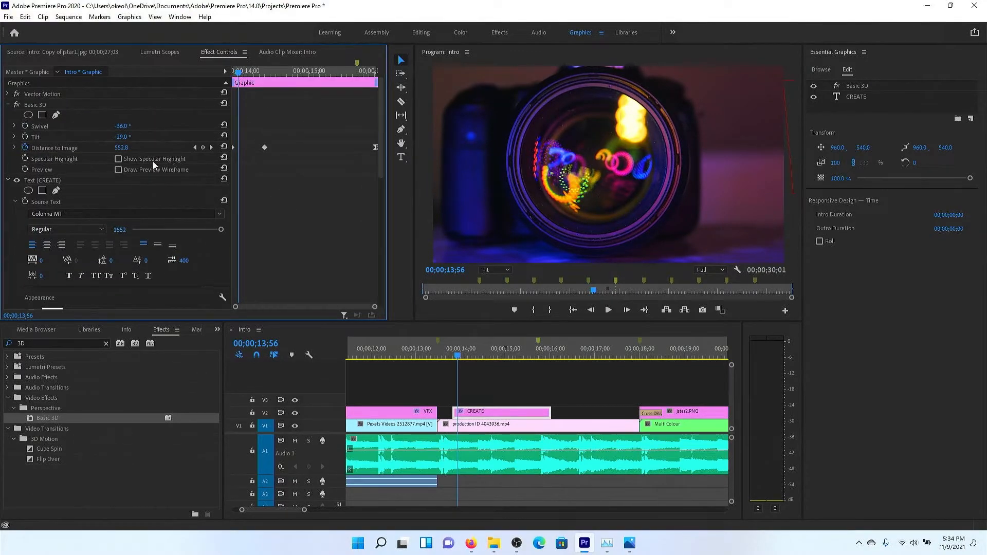
click(53, 181)
scroll(132, 180, down, 8)
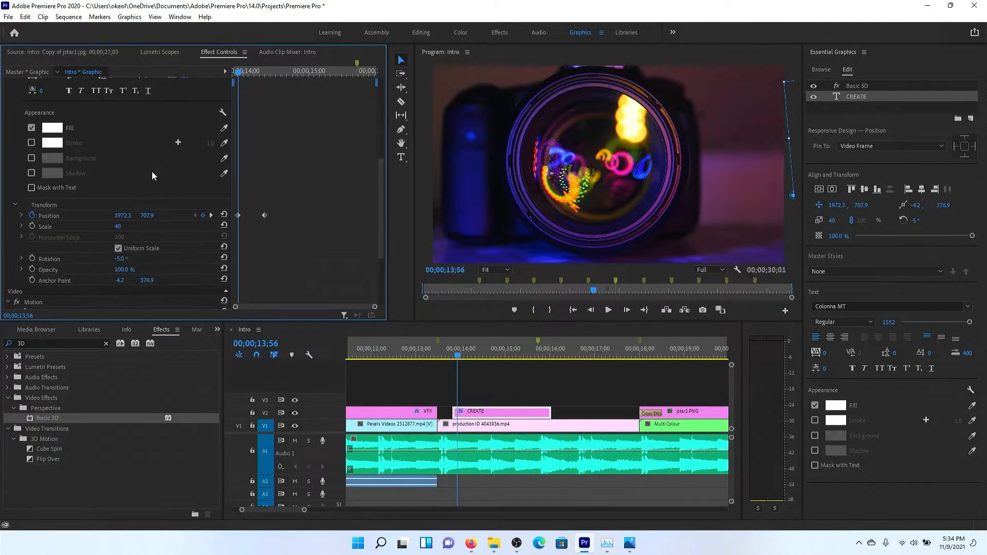
drag(122, 215, 8, 215)
Step: Undo the CREATE graphic's position, rotation and text edits back to the VFX text, and try a Scale of 37
key(ctrl+z)
key(ctrl+z)
key(ctrl+z)
key(ctrl+z)
key(ctrl+z)
key(ctrl+z)
key(ctrl+z)
key(ctrl+z)
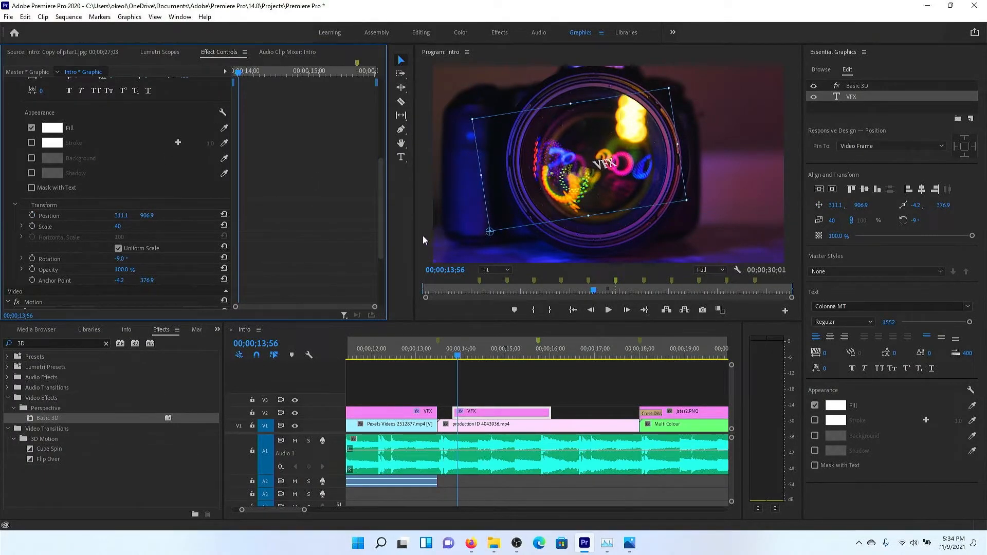
drag(117, 229, 113, 229)
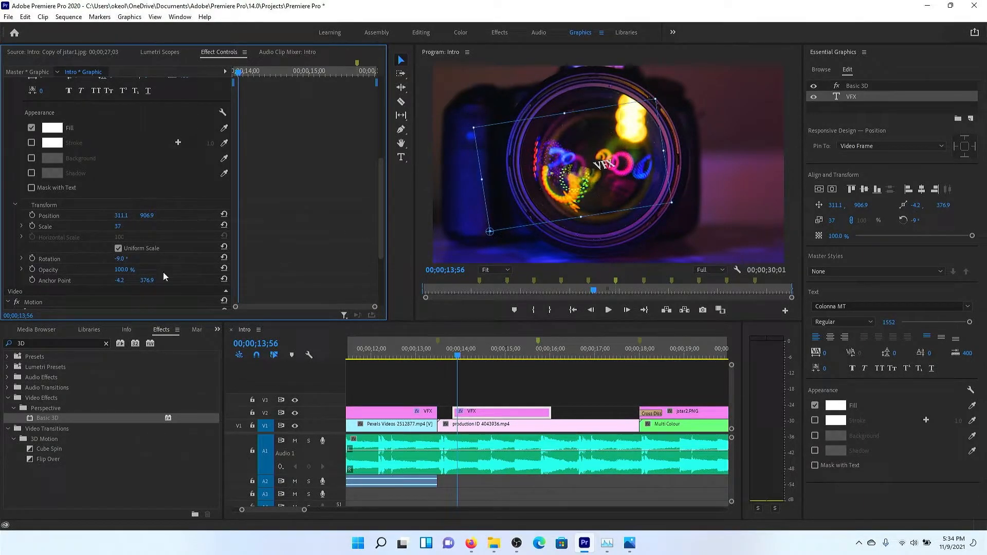
scroll(171, 250, up, 10)
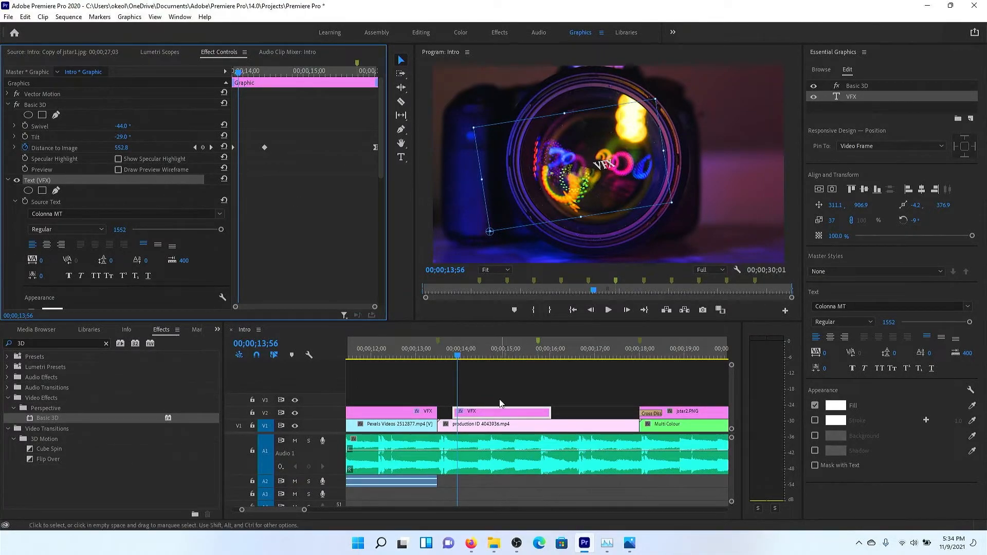
Step: Replace the copied graphic over the lens clip with a fresh duplicate of the original VFX title, and go to 00;00;15;17
click(491, 413)
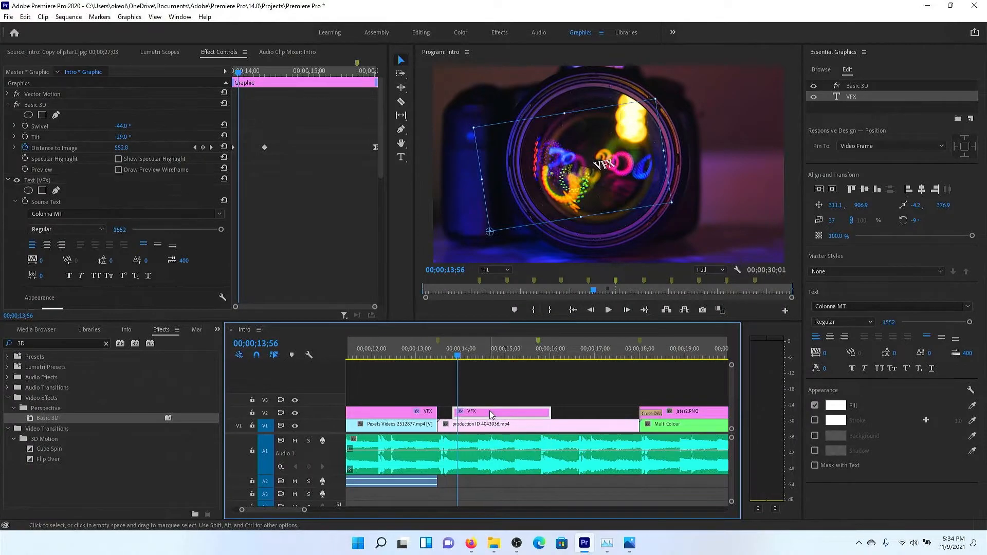
key(Delete)
click(405, 418)
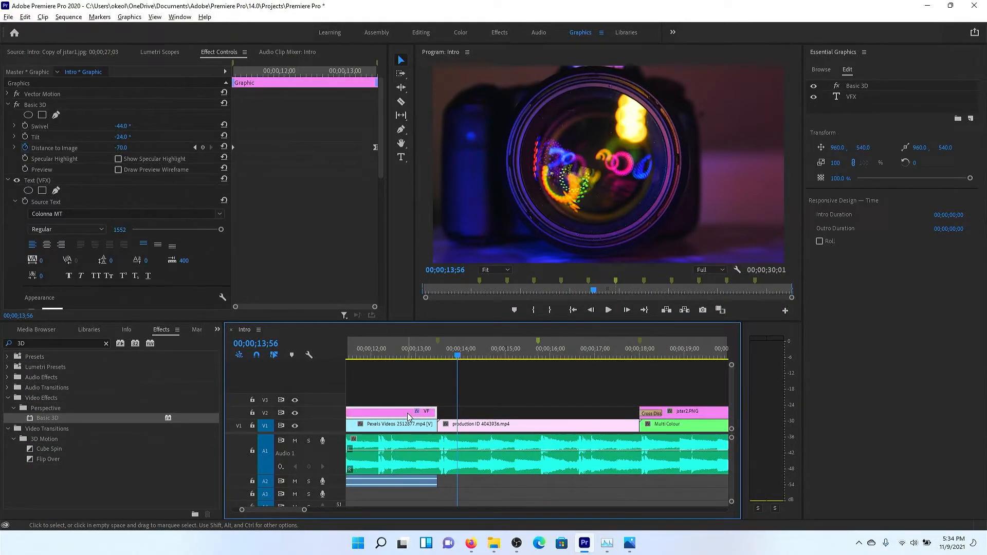
drag(411, 418, 525, 415)
drag(457, 355, 521, 355)
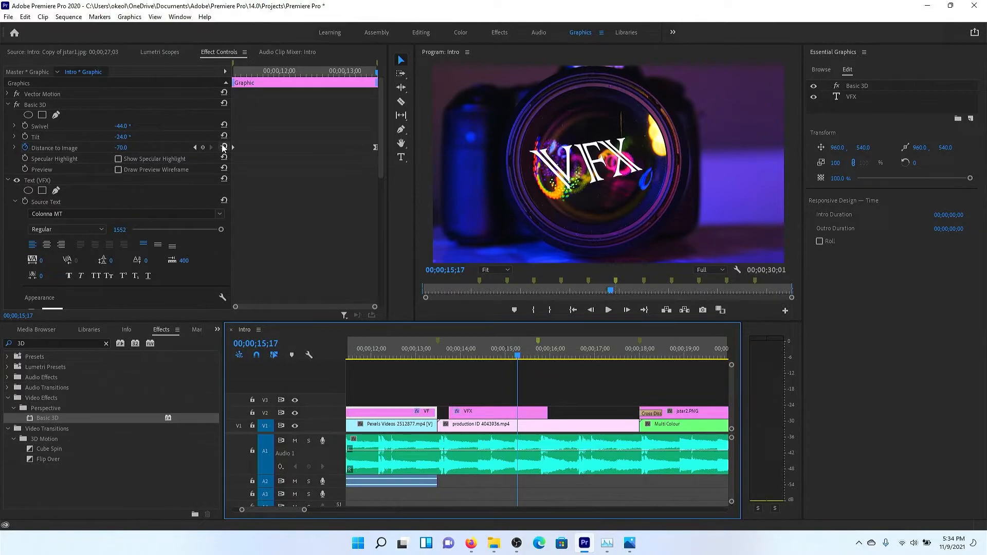
Step: Try resetting the original VFX graphic's Distance to Image to 0 and removing its keyframes
click(224, 148)
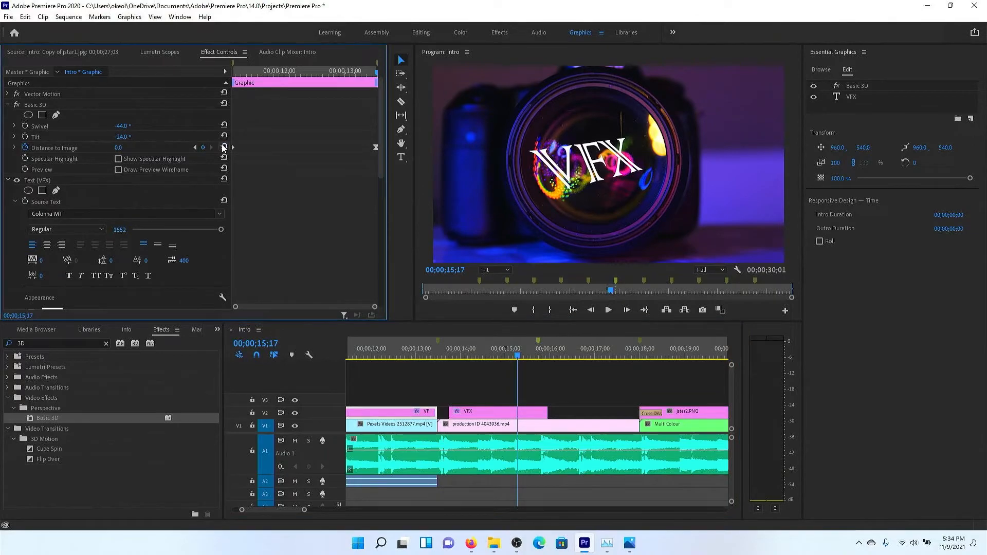
click(24, 149)
click(528, 284)
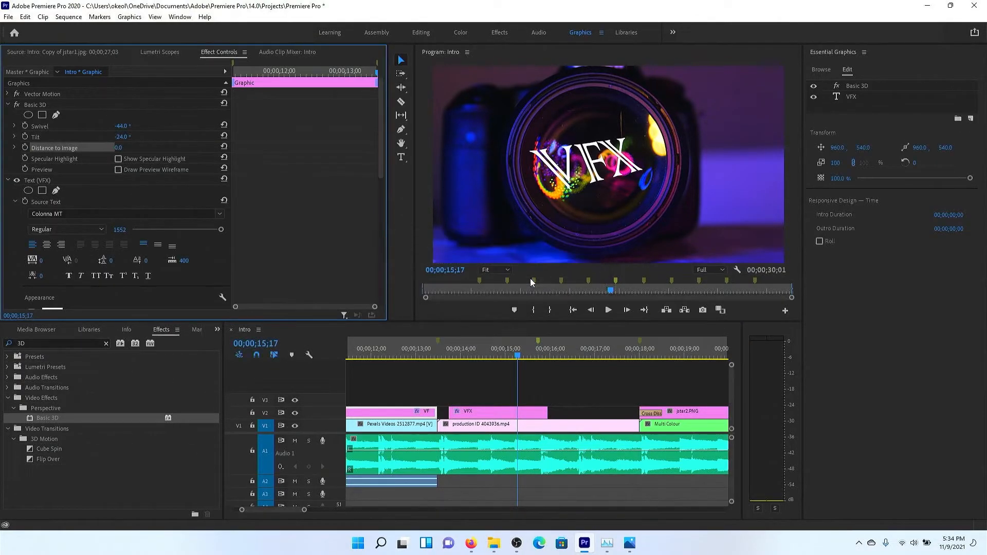
drag(119, 148, 109, 149)
Step: Undo the Distance to Image changes on the original VFX graphic and restore its duplicate over the lens clip
key(ctrl+z)
click(494, 413)
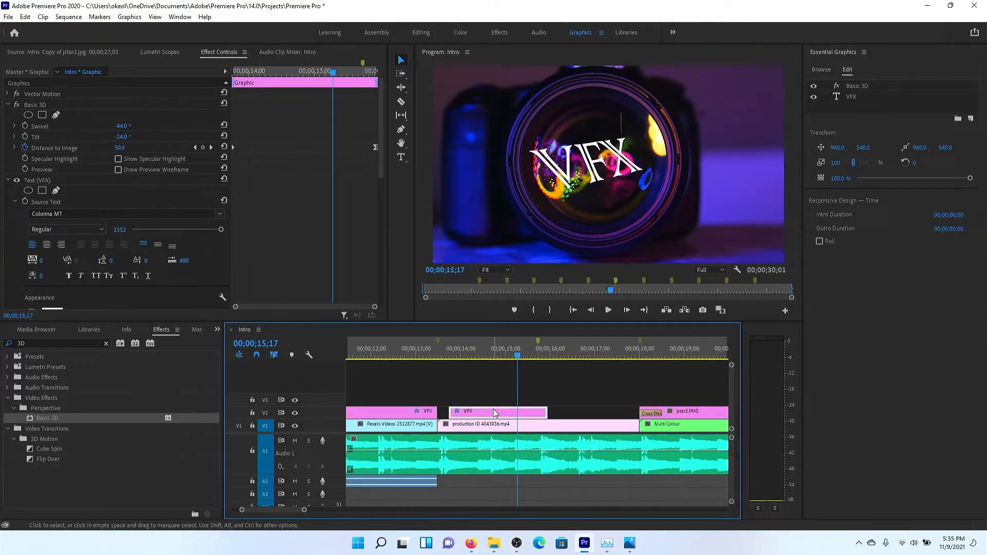
click(428, 414)
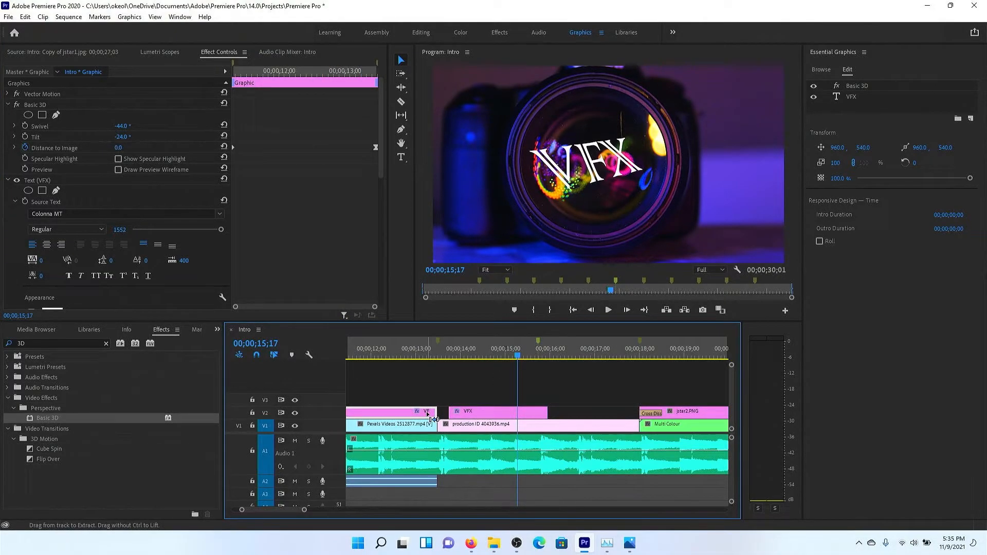
key(ctrl+z)
key(ctrl+z)
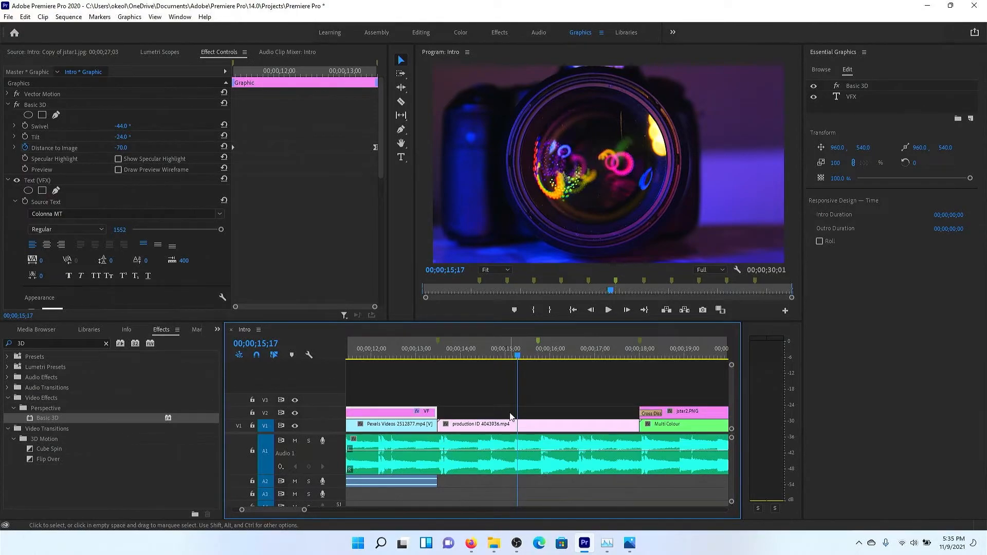
key(ctrl+shift+z)
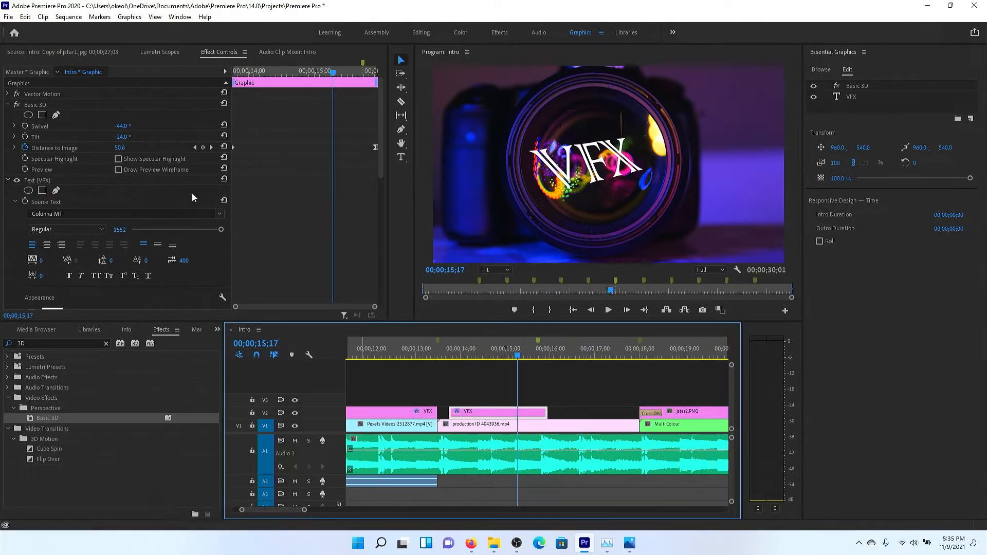
Step: Try a Distance to Image keyframe of -28 at 00;00;15;17 on the duplicated VFX graphic
drag(121, 147, 187, 148)
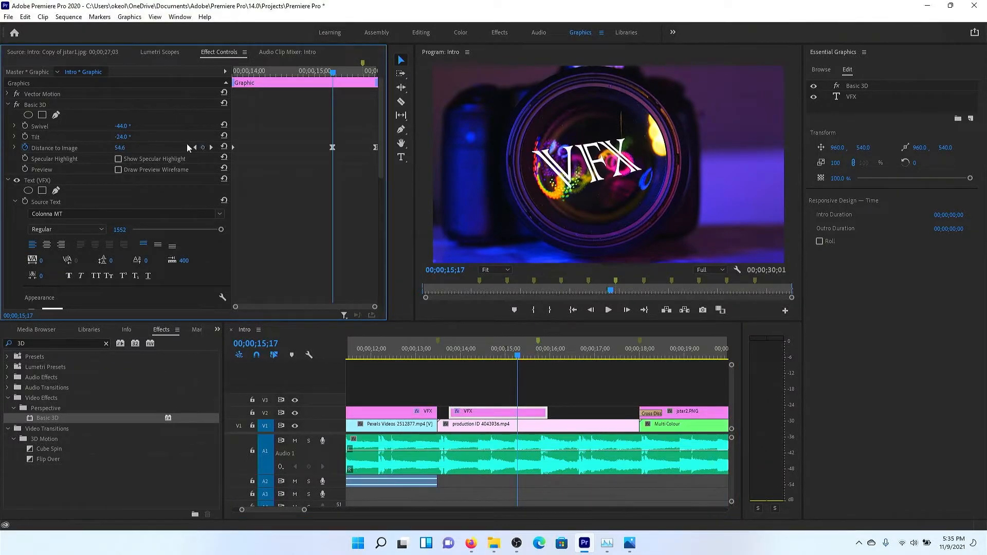
click(225, 147)
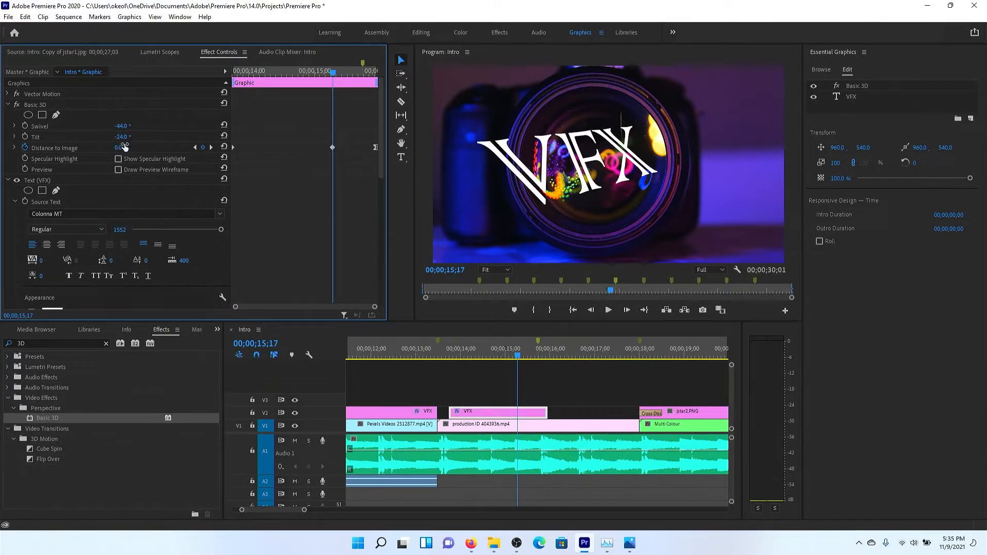
drag(124, 148, 91, 147)
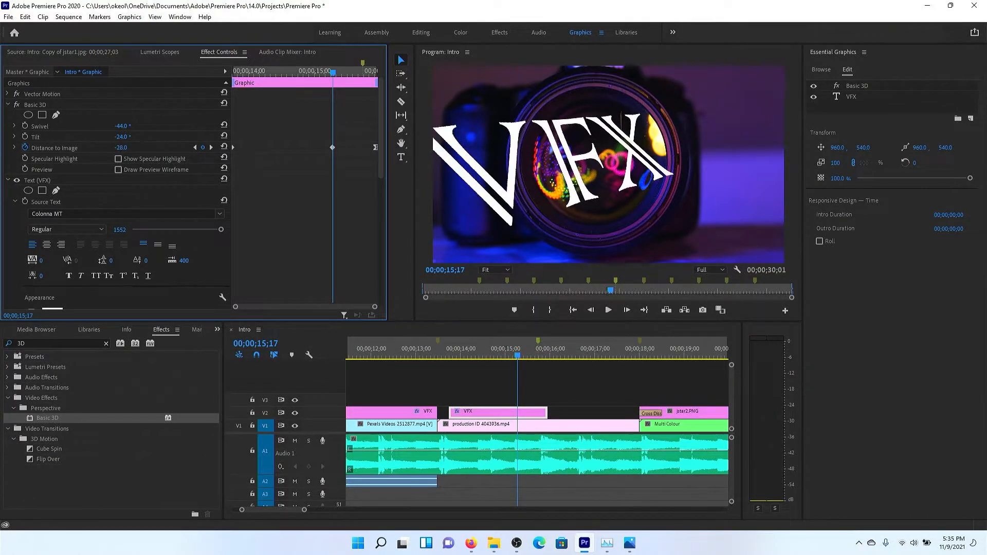
Step: Replace the duplicated graphic's text with CREATE and check its 3D animation back at 00;00;14;45
double_click(592, 193)
text(CREATE)
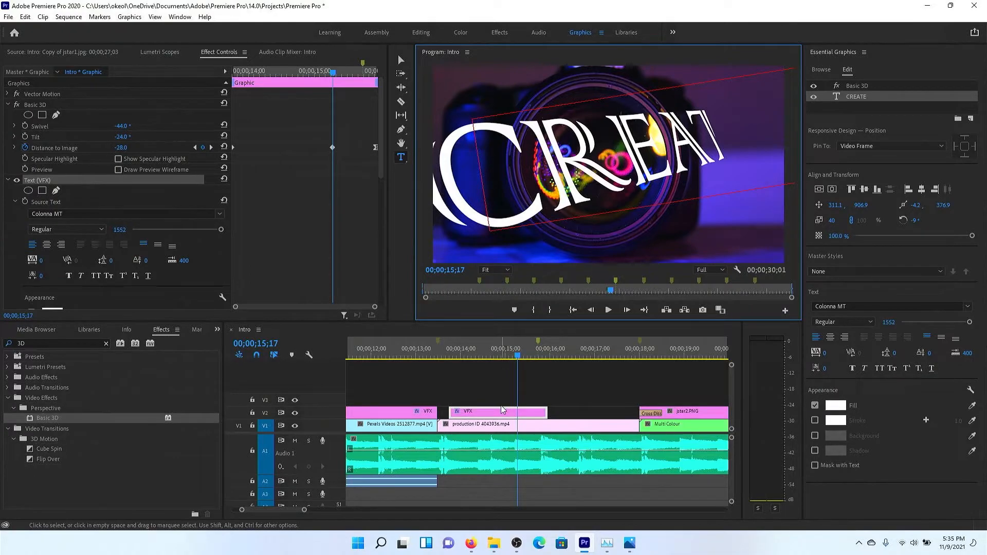
drag(518, 355, 493, 355)
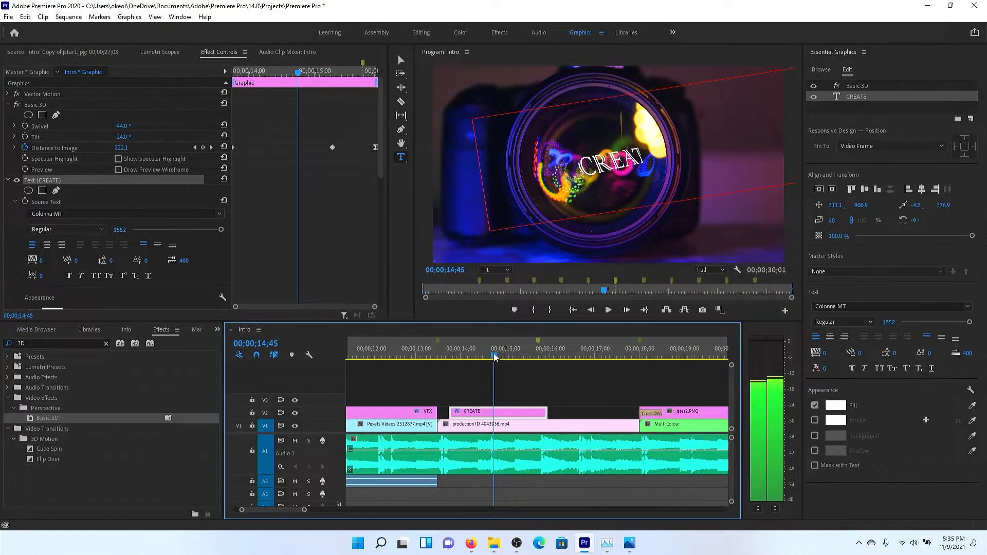
Step: Remove all Distance to Image keyframes from the CREATE graphic and set its distance to -42.9
click(25, 148)
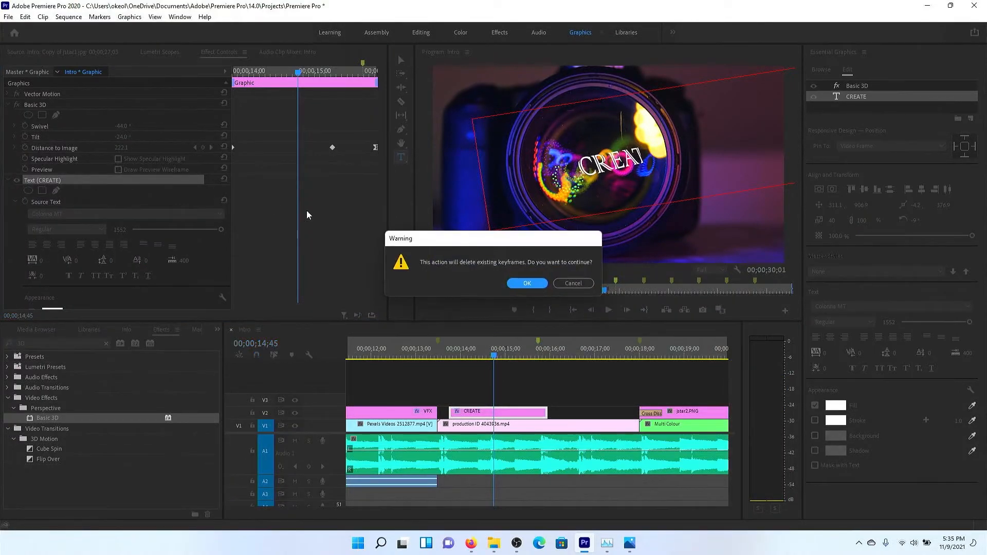
click(519, 283)
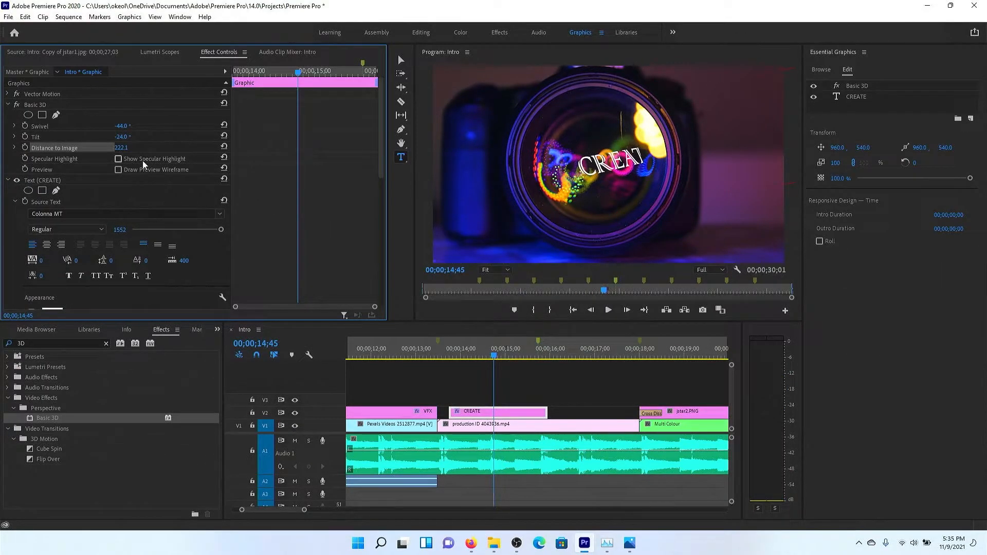
drag(125, 149, 74, 148)
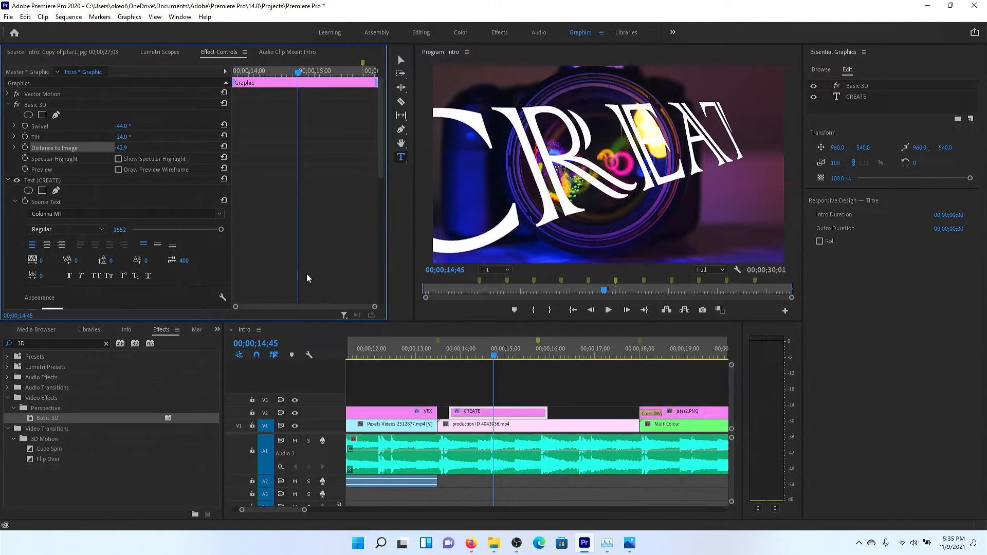
Step: Add a Position keyframe to the CREATE text at 00;00;15;39 with its current placement of 311.1, 906.9
drag(494, 351, 534, 350)
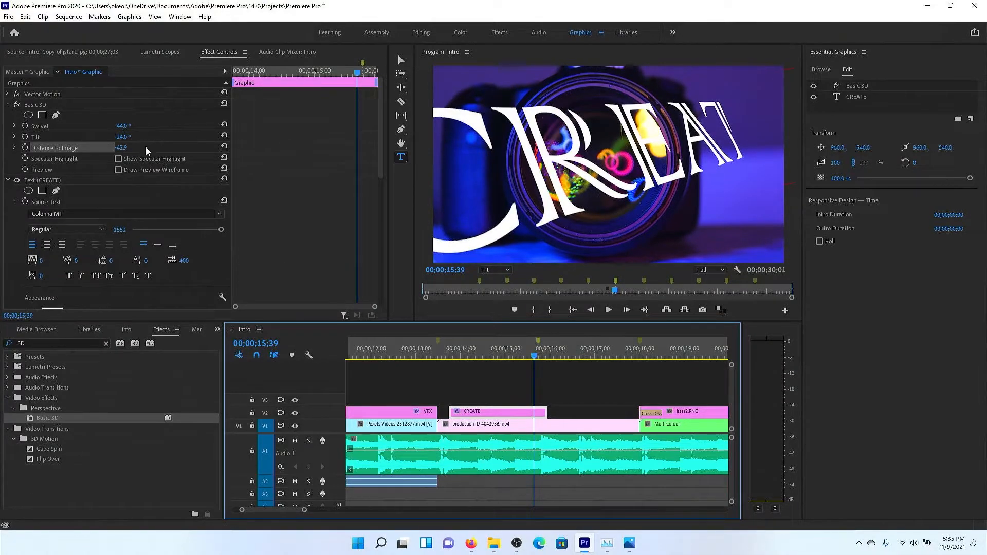
scroll(261, 212, down, 10)
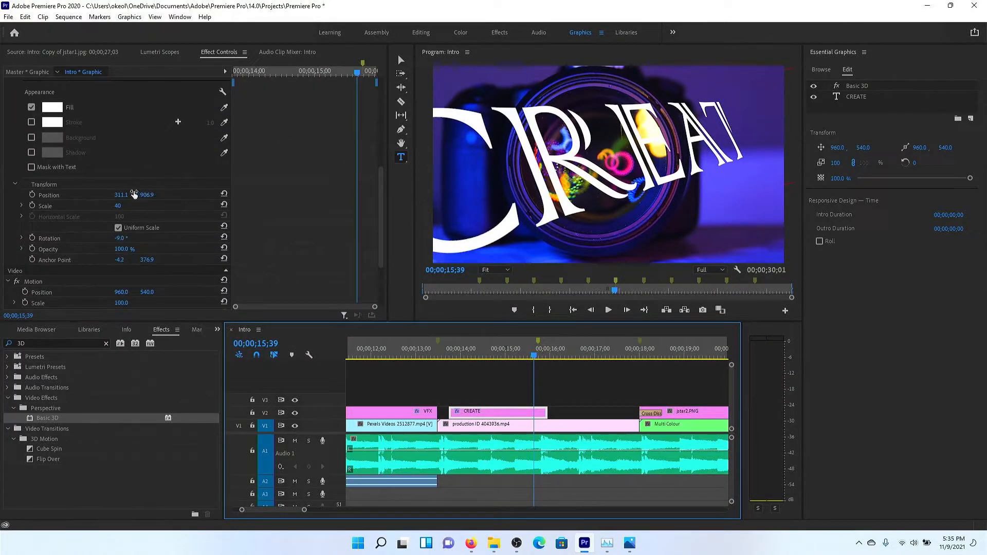
mouse_move(126, 196)
mouse_down()
mouse_move(355, 196)
mouse_move(125, 195)
mouse_up()
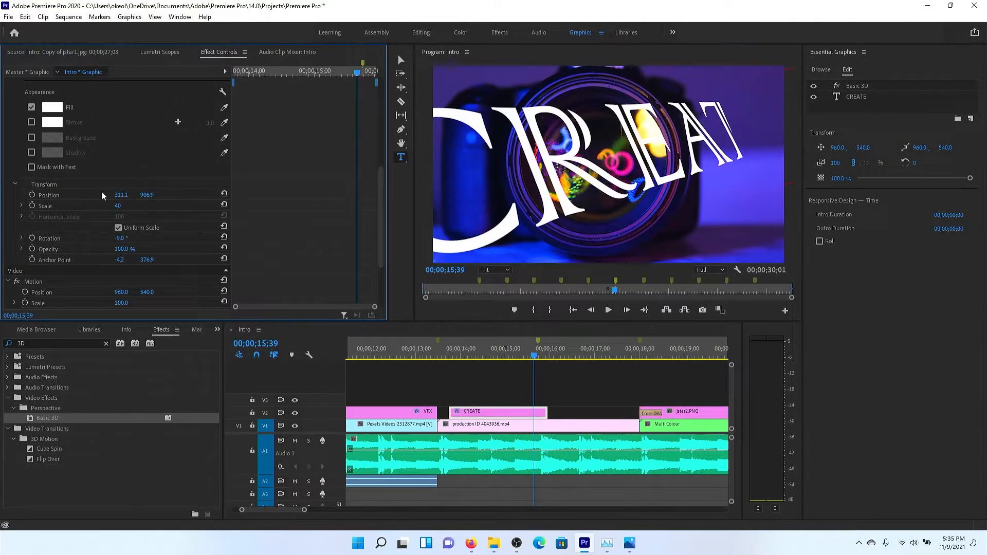
click(31, 195)
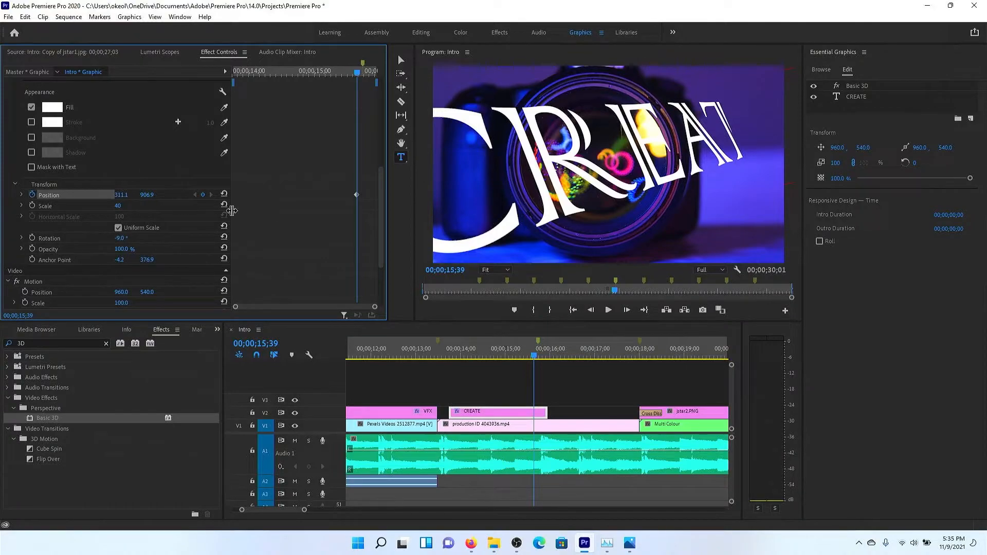
Step: Add a Position keyframe at 00;00;13;48 with the CREATE text beyond the right edge of the frame, and save the project
drag(536, 358, 455, 362)
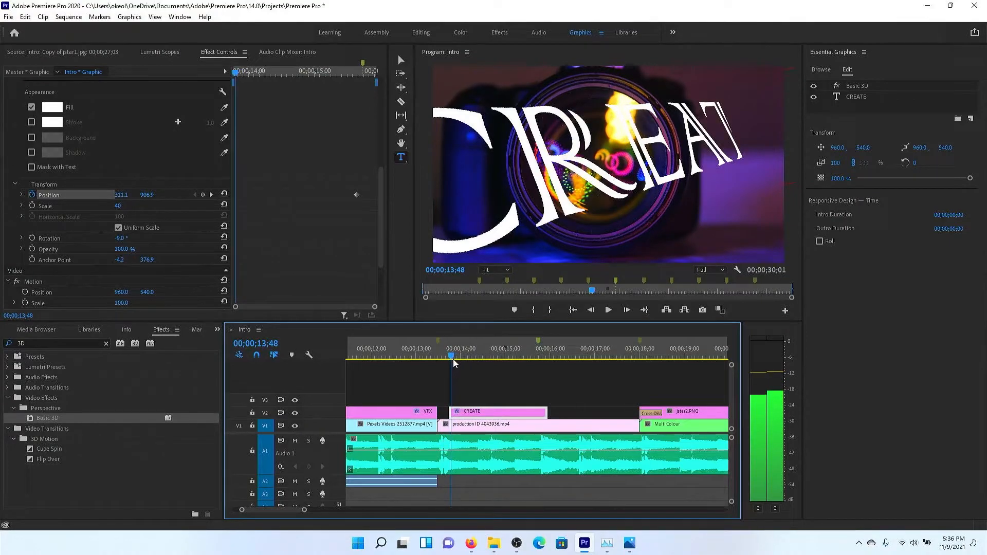
drag(121, 195, 442, 194)
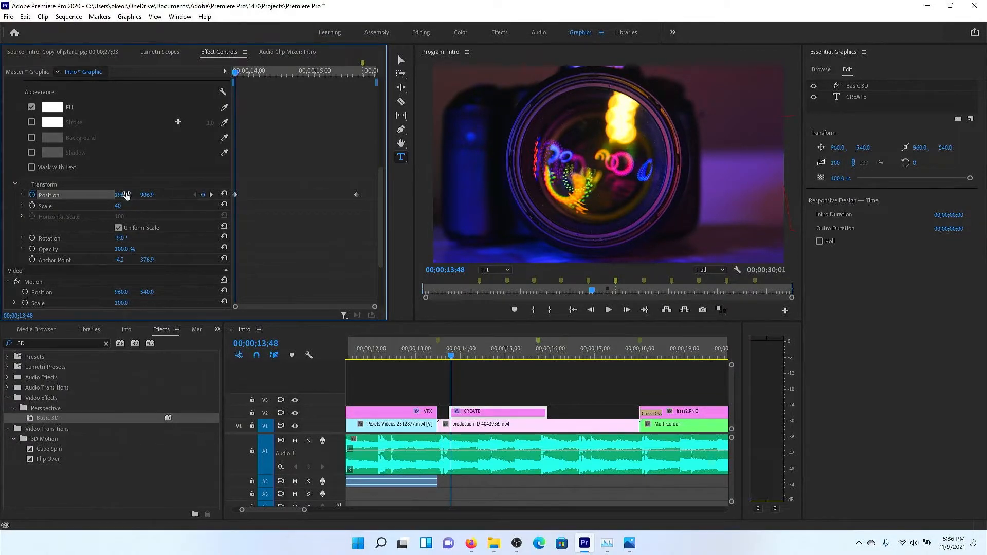
key(ctrl+s)
Step: Preview the slide-in and set the CREATE text's end Position keyframe at 00;00;15;39 to about -1664, 1140
key(space)
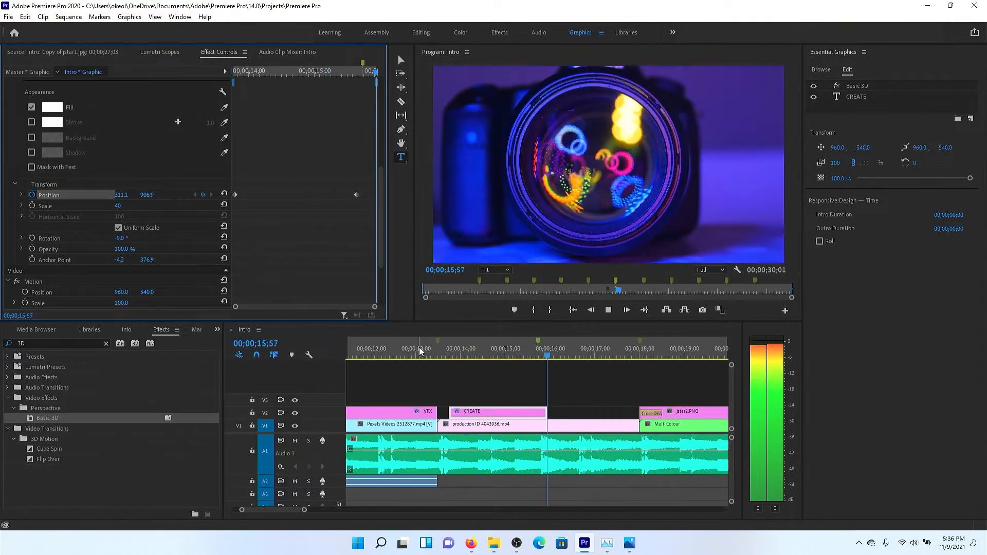
key(space)
click(535, 355)
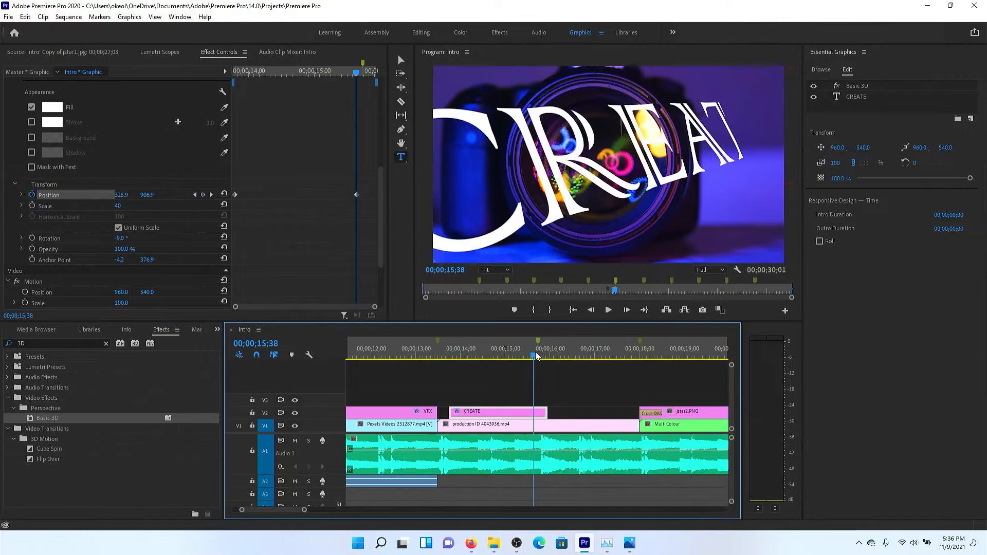
click(539, 355)
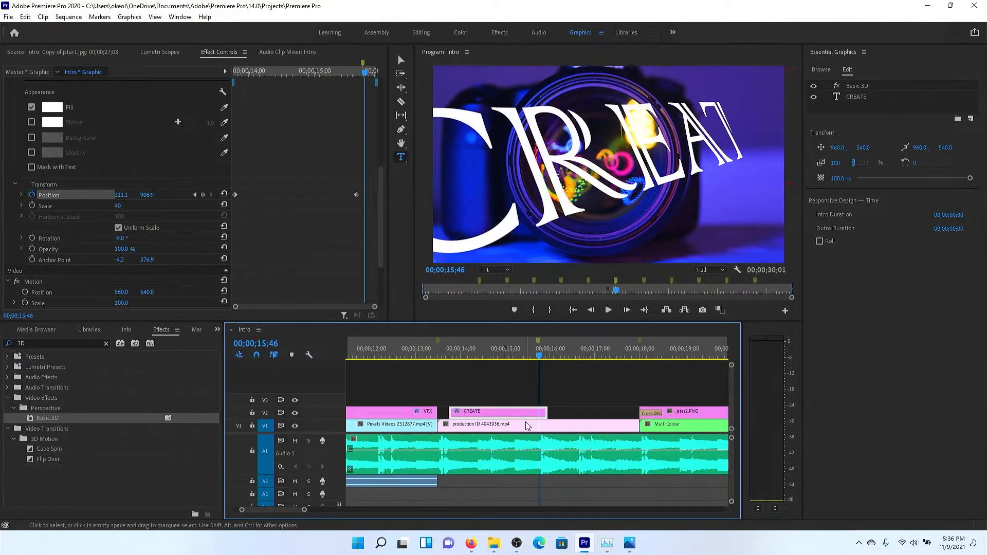
click(195, 194)
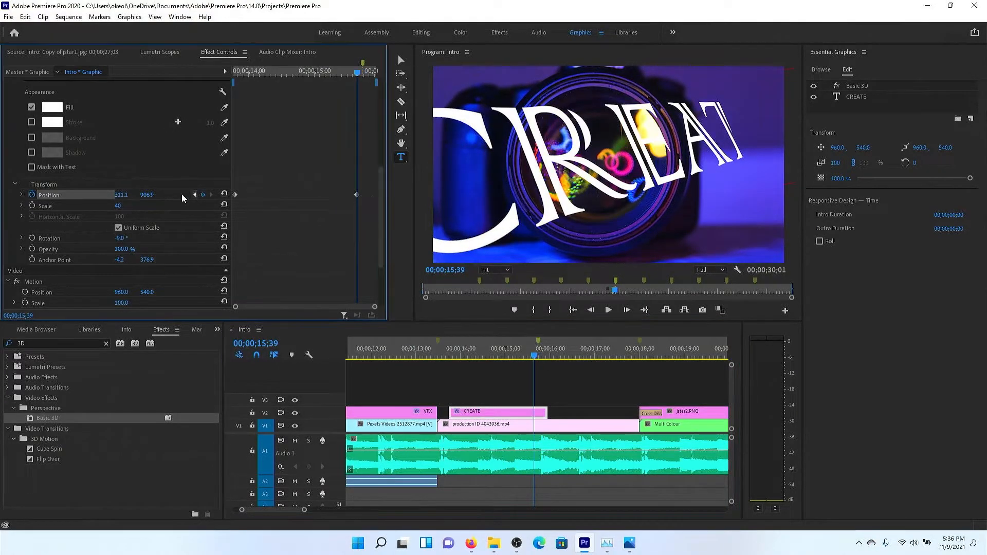
drag(119, 196, 30, 195)
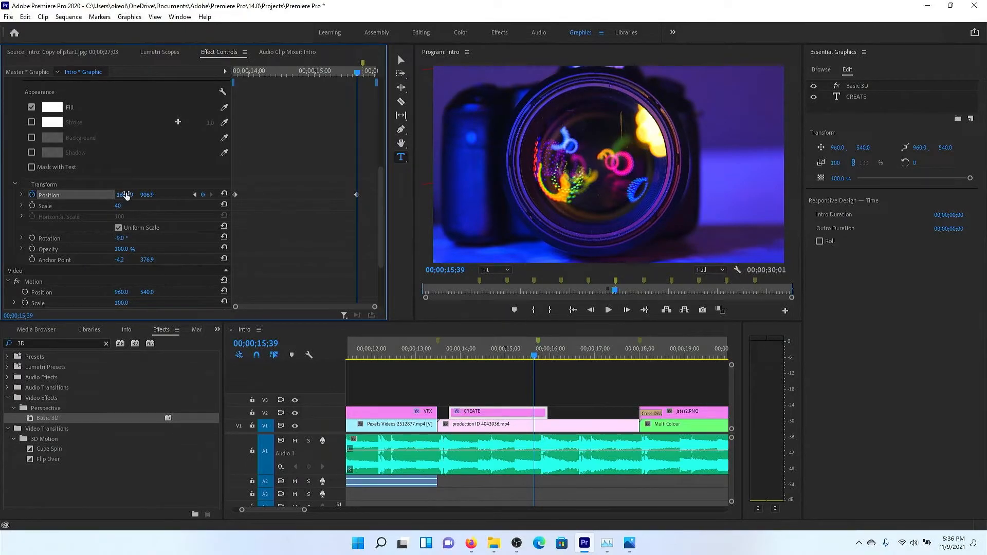
drag(147, 195, 157, 195)
Step: Play the CREATE title from its start twice to check how it slides across the lens clip
click(452, 354)
key(space)
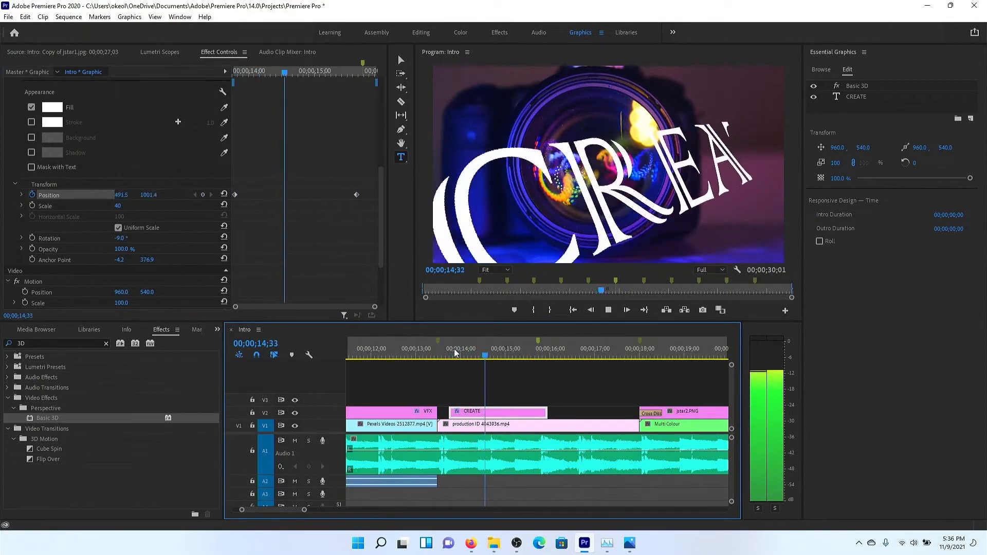
key(space)
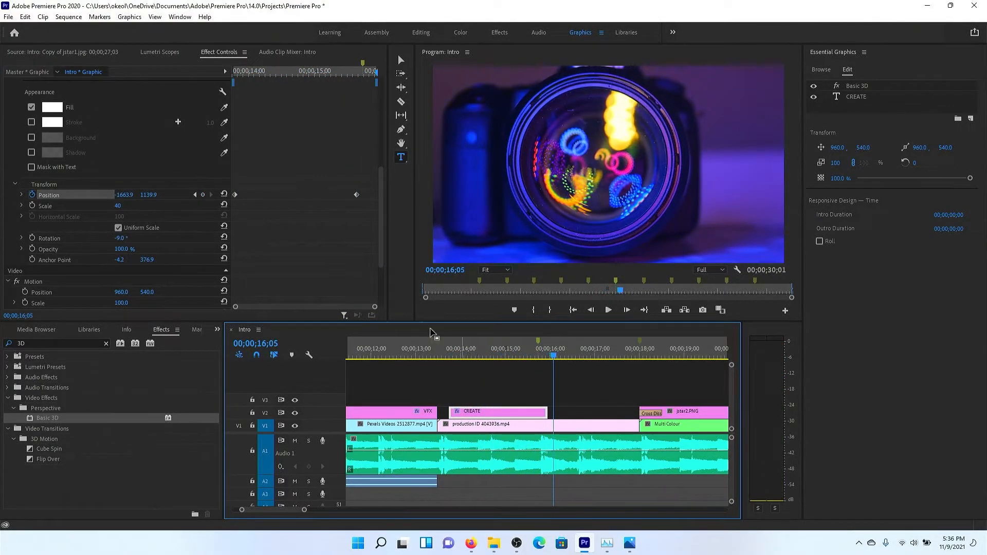
click(445, 352)
key(space)
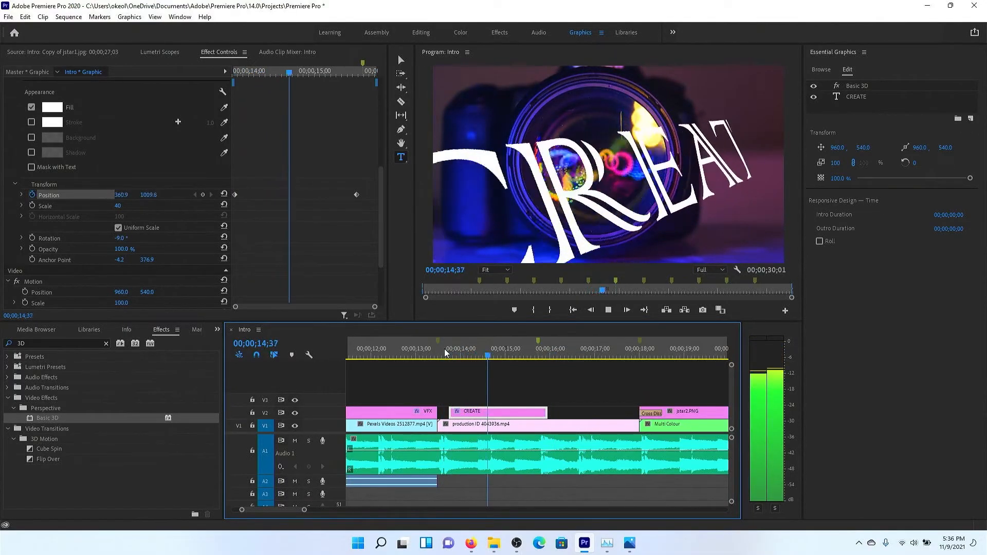
key(space)
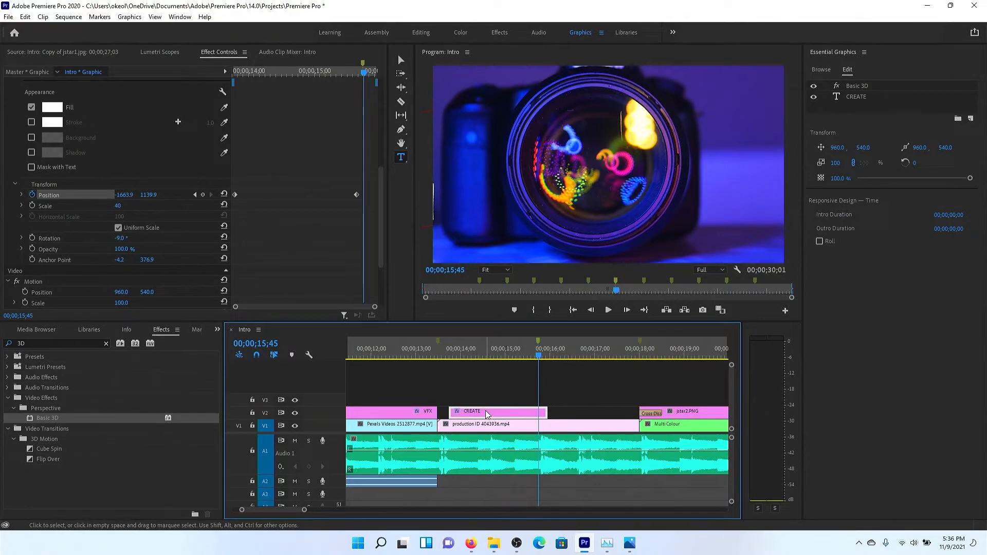
Step: Duplicate the CREATE graphic onto V3, overlapping the end of the original, and select the copy
drag(487, 415, 559, 400)
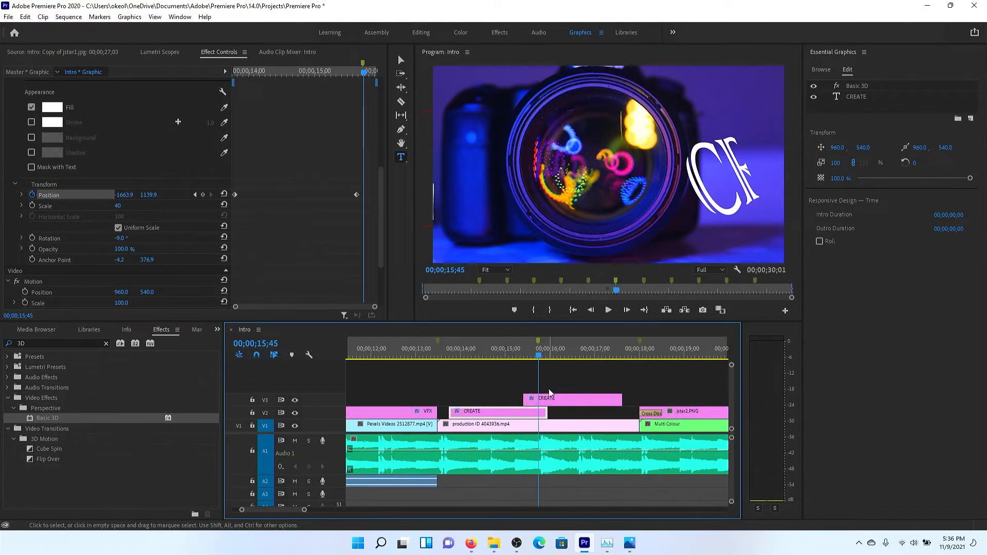
click(557, 401)
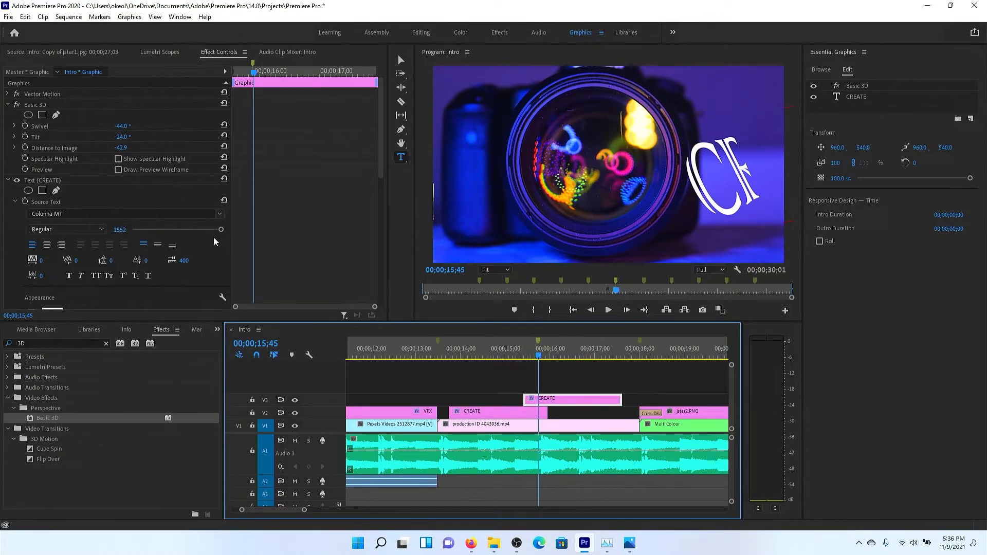
Step: Reset the V3 copy's text Position to 960, 540 without keyframes, and its Basic 3D Distance to Image to 0
scroll(243, 239, down, 10)
click(225, 194)
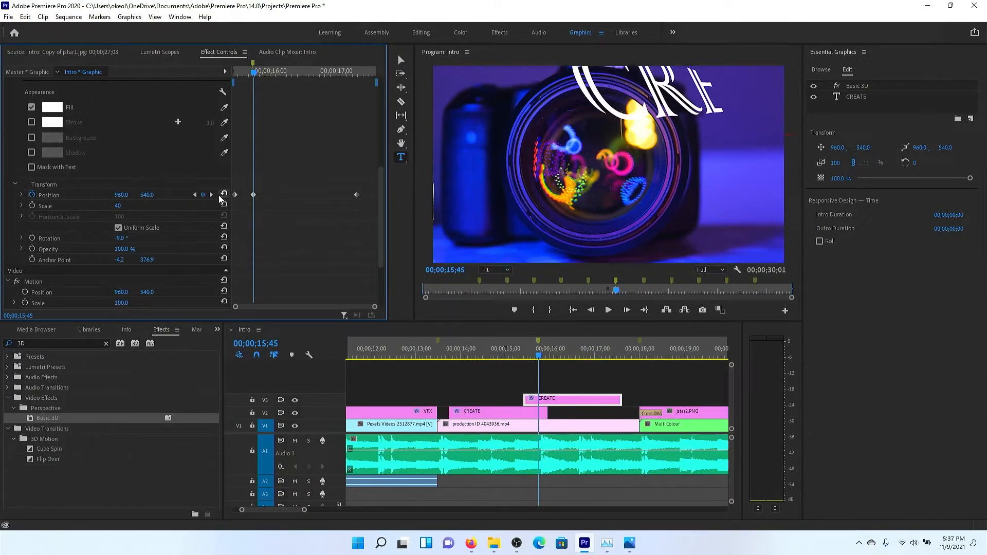
click(32, 195)
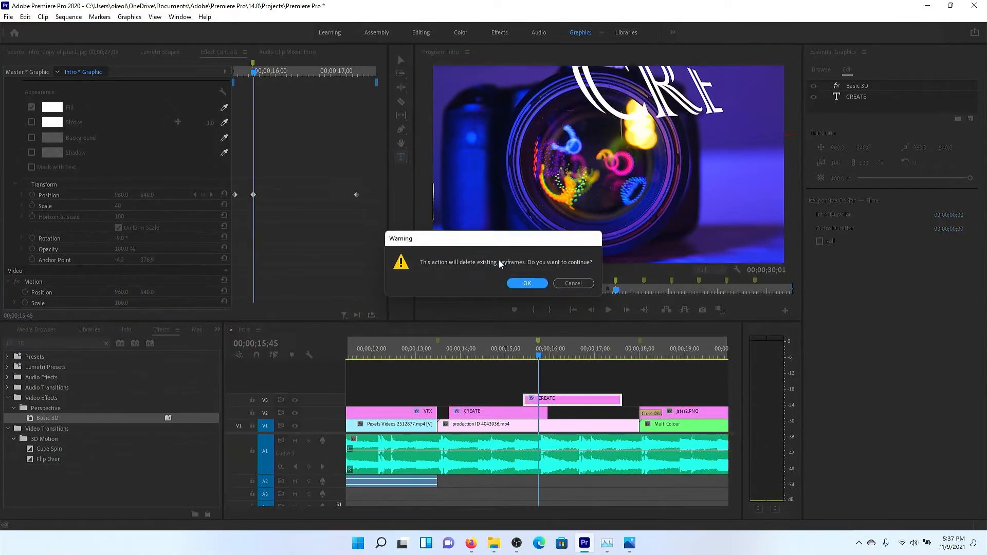
click(531, 282)
scroll(305, 200, up, 4)
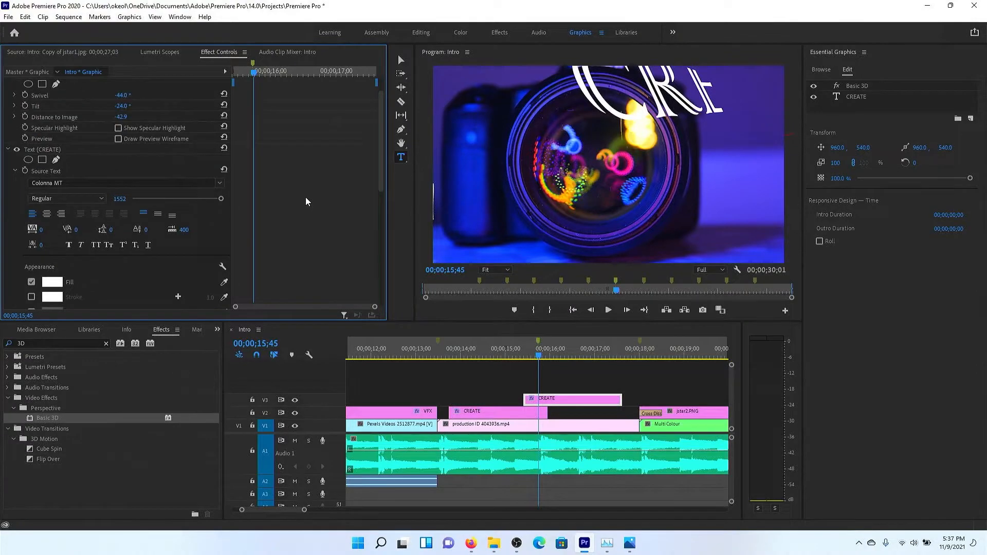
click(225, 147)
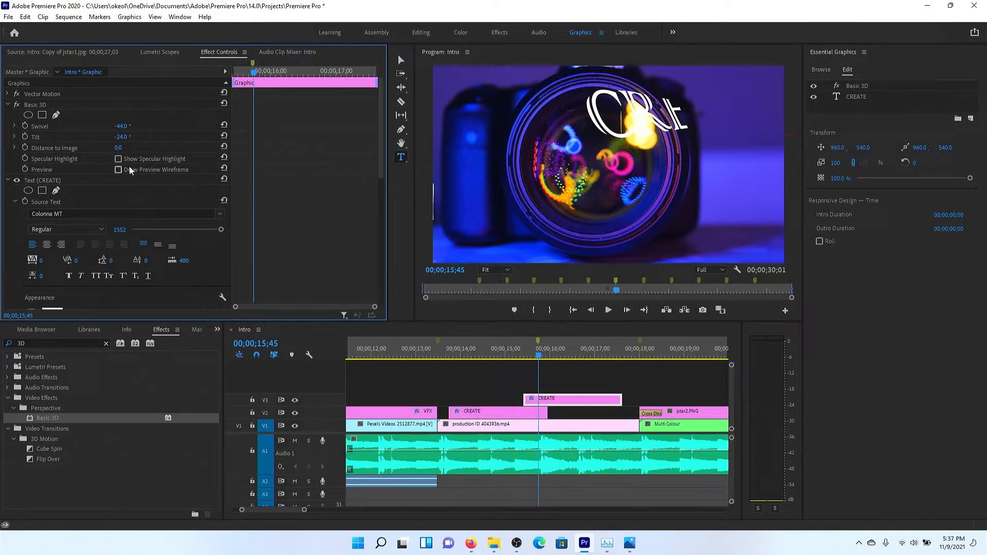
Step: Set the V3 copy's Basic 3D Swivel to 28° and Tilt to -25°, and its text Position to about -337, 1110
drag(122, 126, 150, 159)
scroll(295, 178, down, 8)
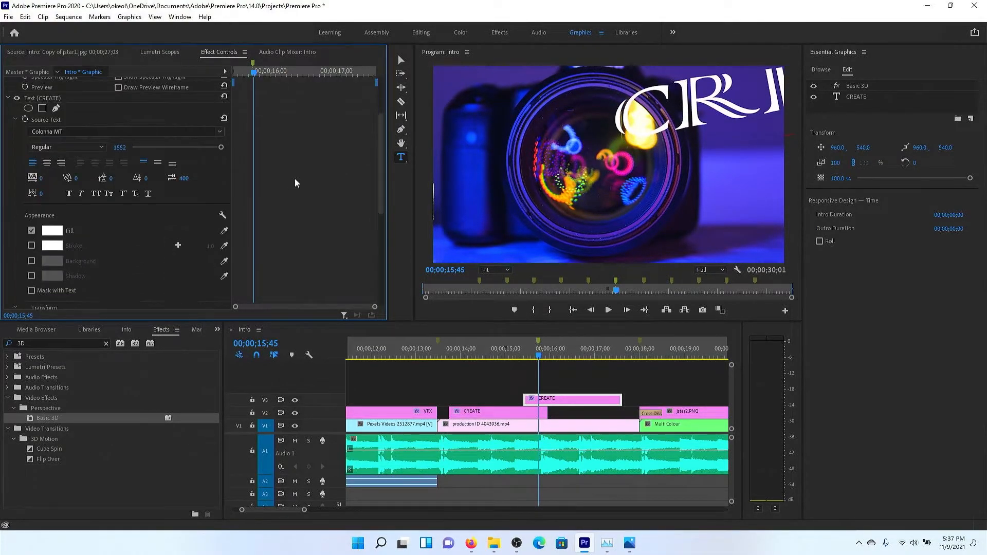
drag(124, 205, 442, 205)
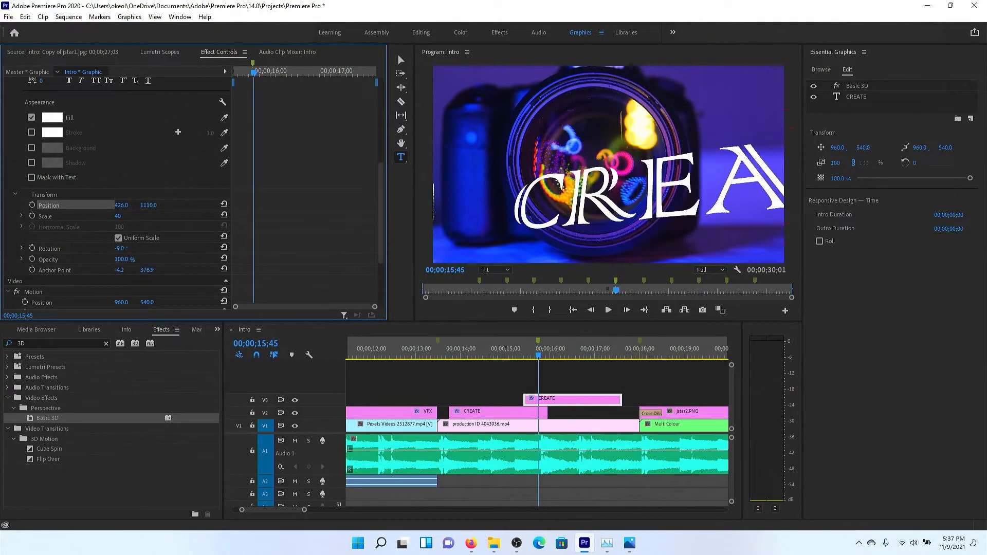
drag(122, 205, 31, 205)
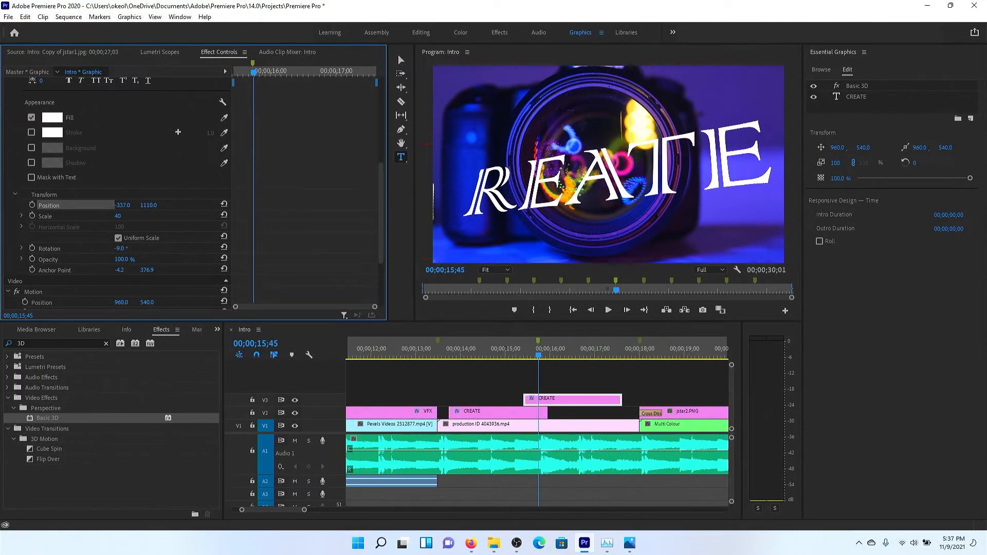
scroll(167, 194, up, 8)
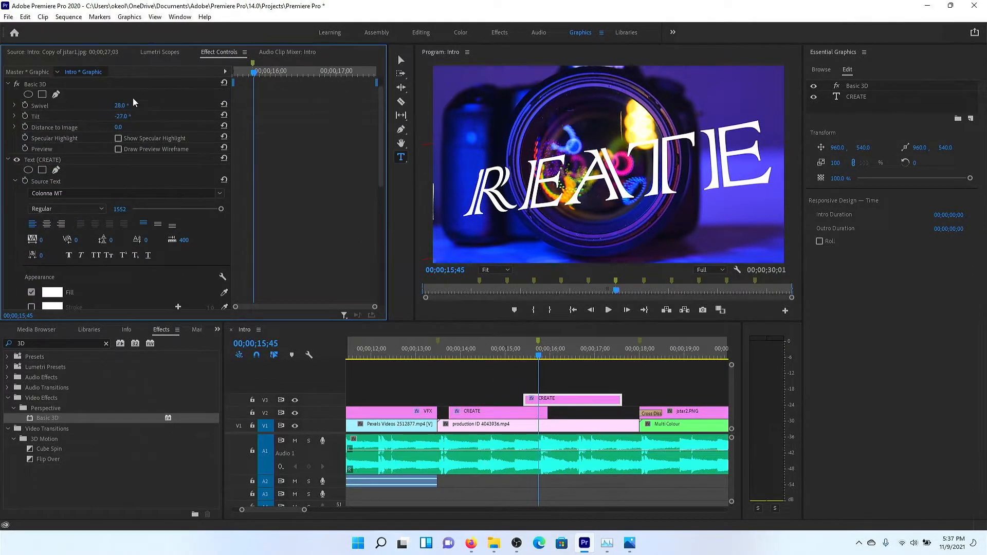
drag(126, 112, 207, 171)
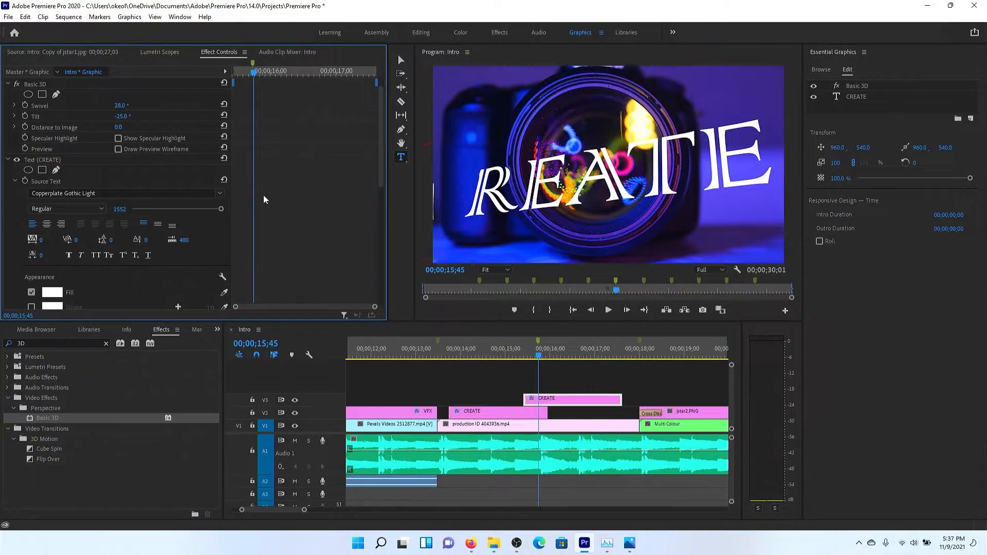
Step: Rotate the V3 copy's text to 6° and raise it to a vertical Position of about 662
scroll(304, 198, down, 8)
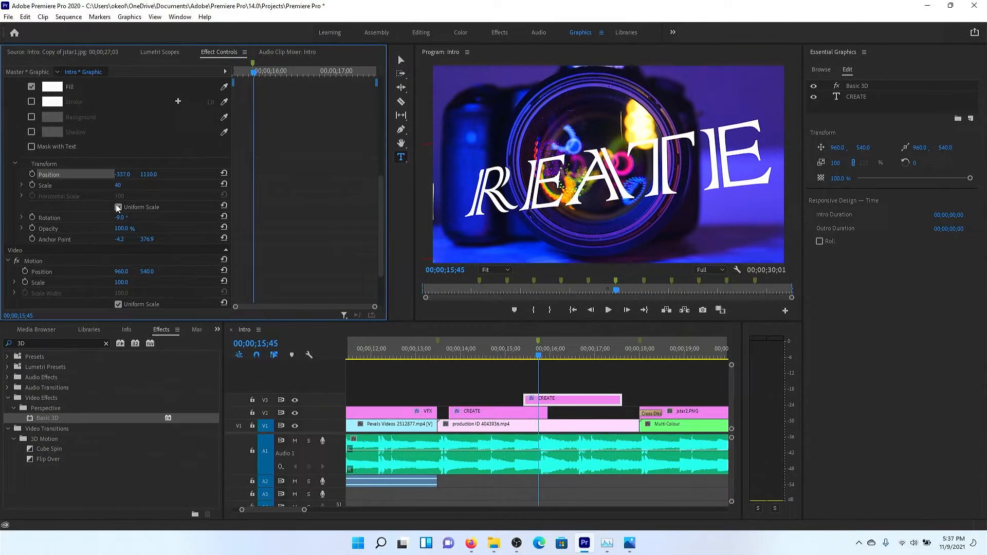
drag(117, 218, 154, 238)
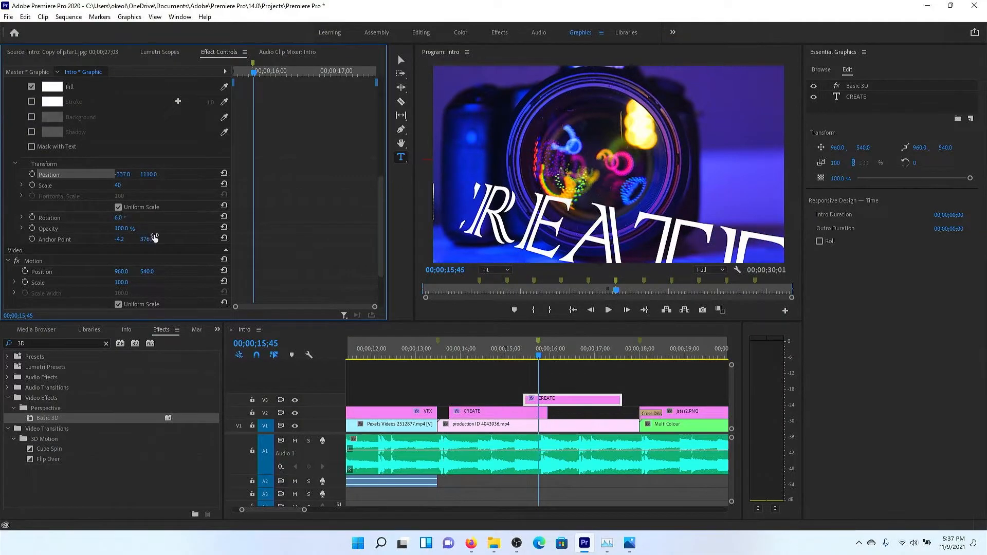
drag(149, 174, 68, 175)
Step: Replace the wording of the V3 title with IMAGINE
click(598, 401)
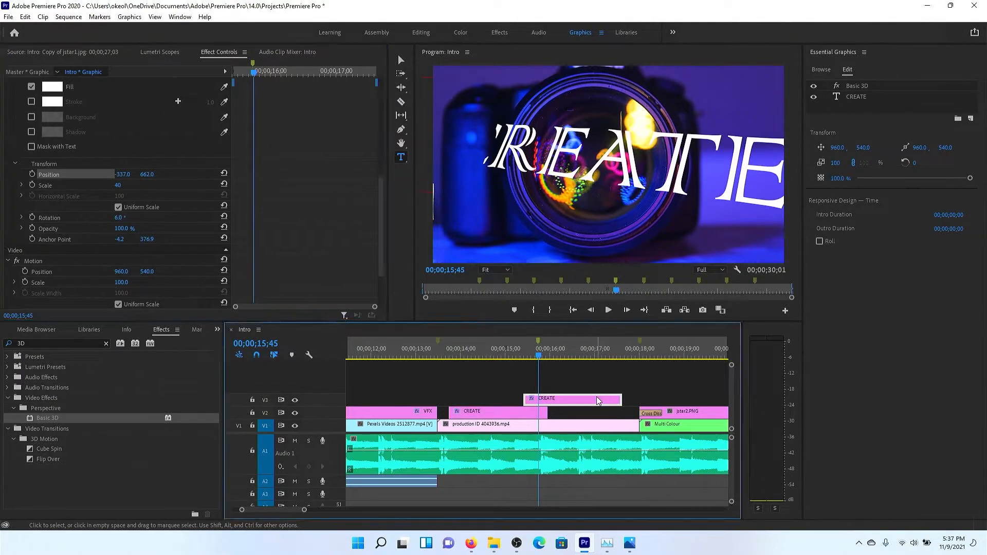
click(634, 169)
double_click(635, 170)
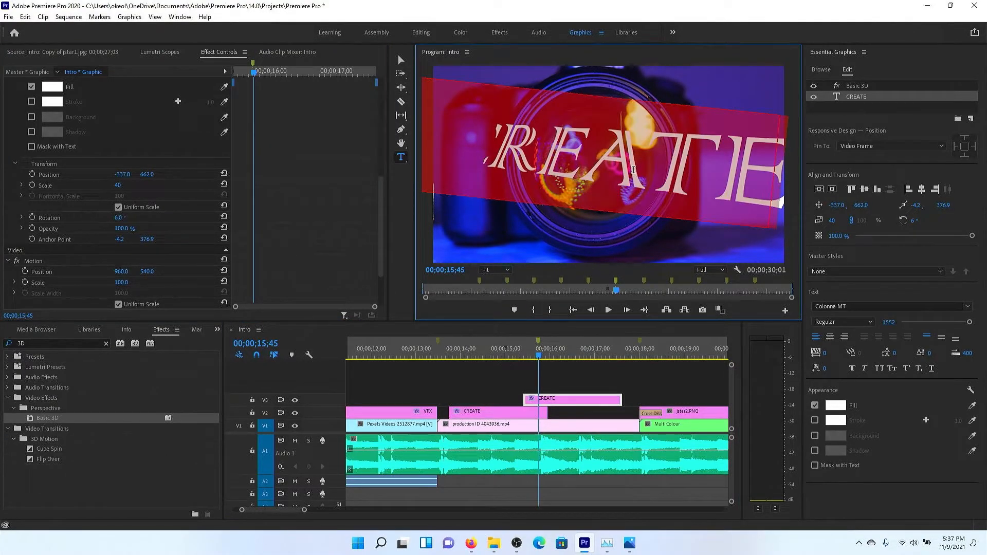
text(IMA)
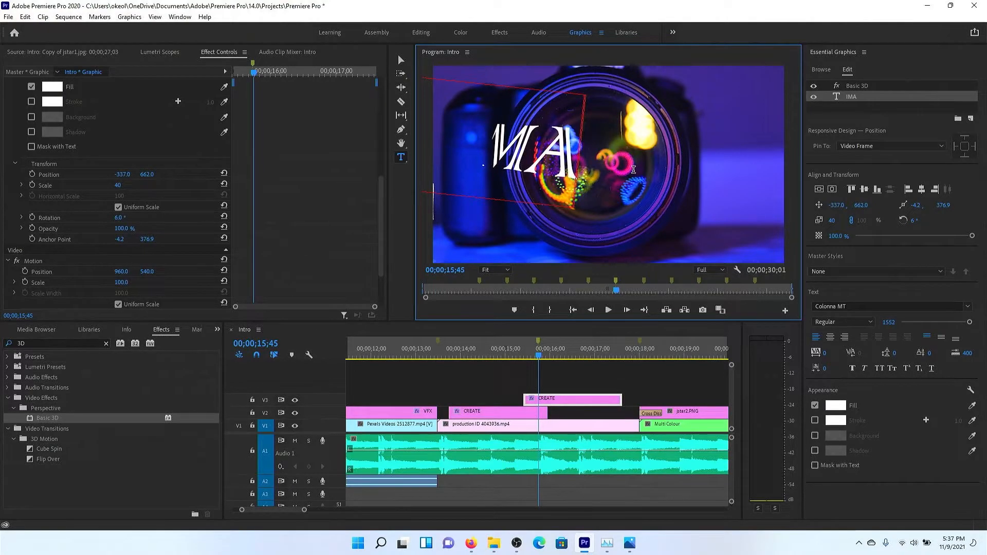
text(GINE)
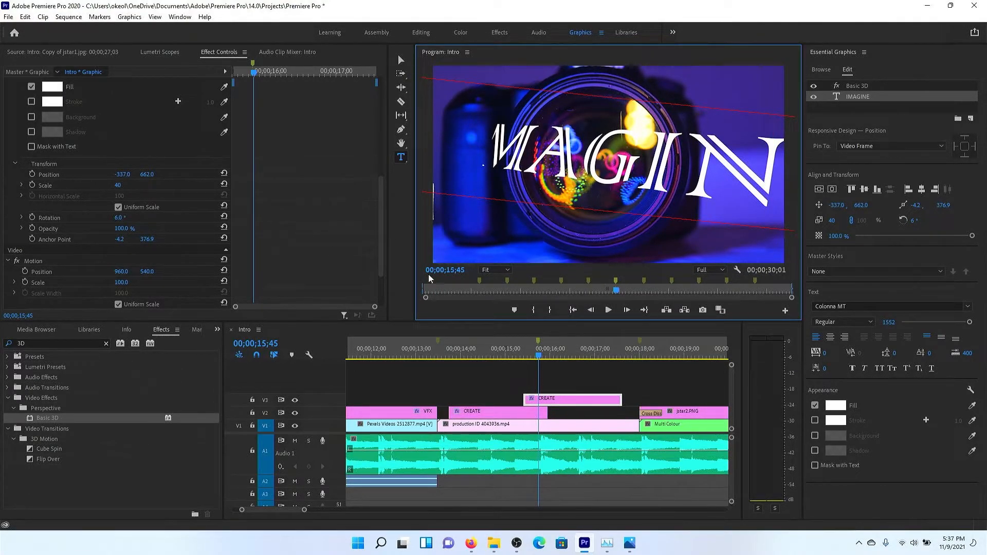
Step: Find where CREATE is leaving the frame and move the IMAGINE clip on V3 to start at 00;00;15;16
click(531, 356)
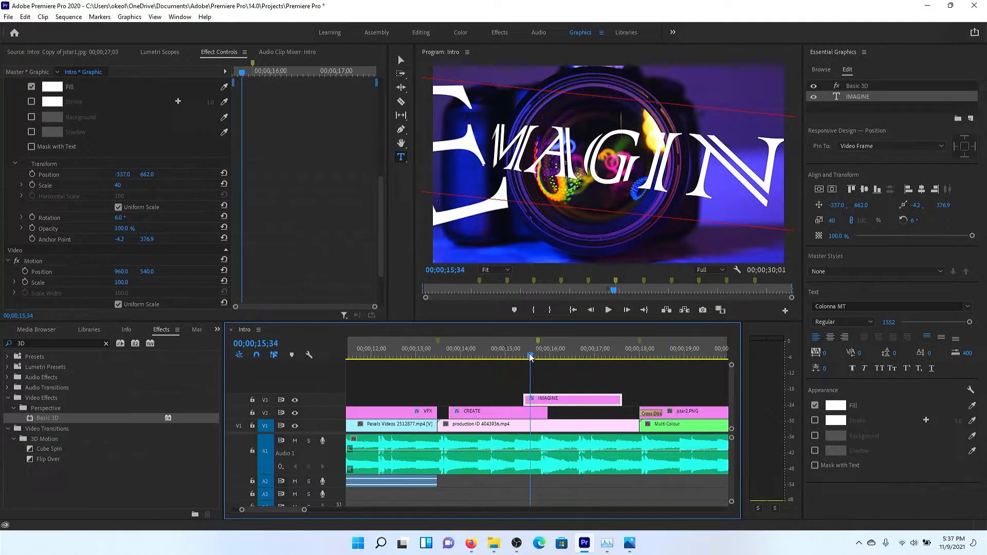
drag(532, 357, 529, 357)
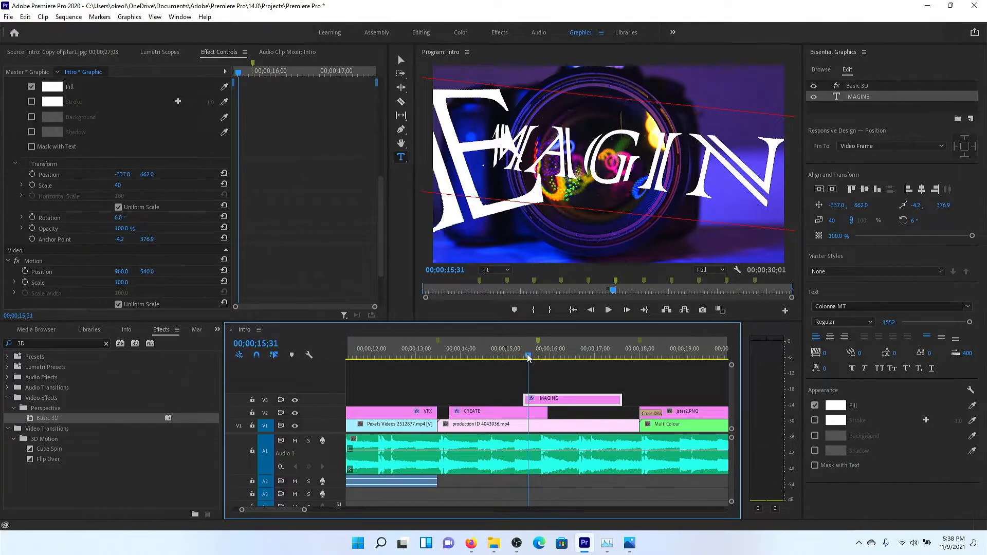
drag(528, 357, 517, 358)
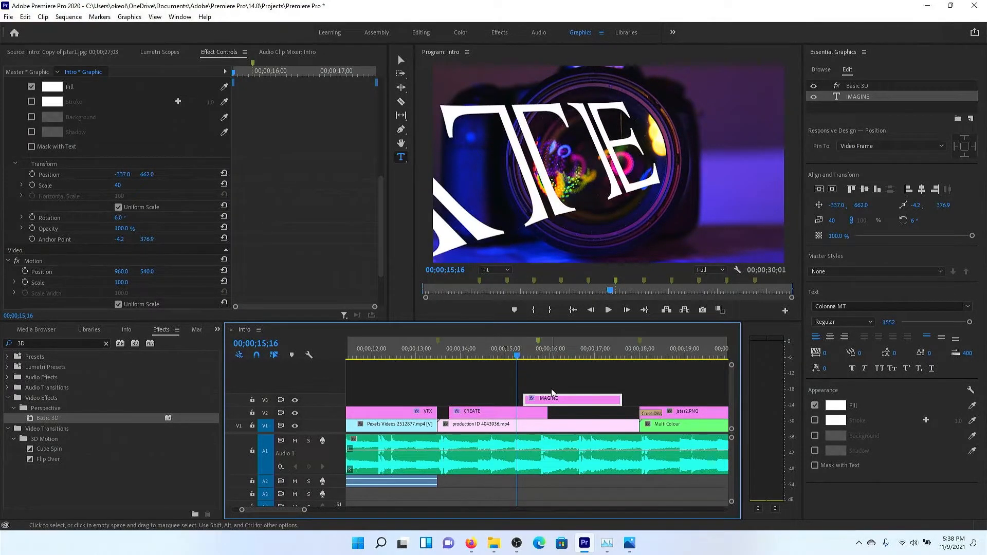
drag(550, 399, 536, 401)
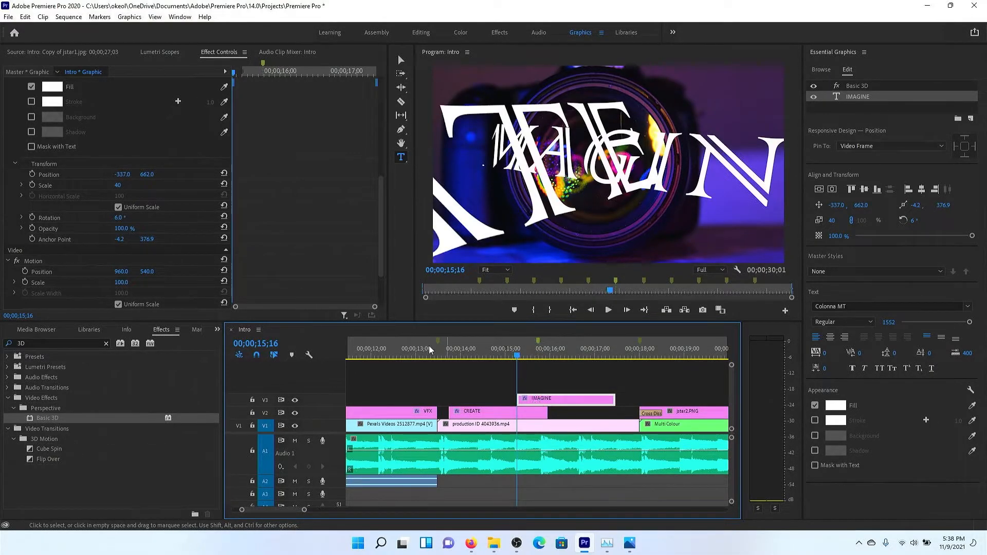
Step: Add a text Position keyframe of about -2490, 511 at the start of the IMAGINE clip
scroll(271, 201, up, 1)
click(31, 195)
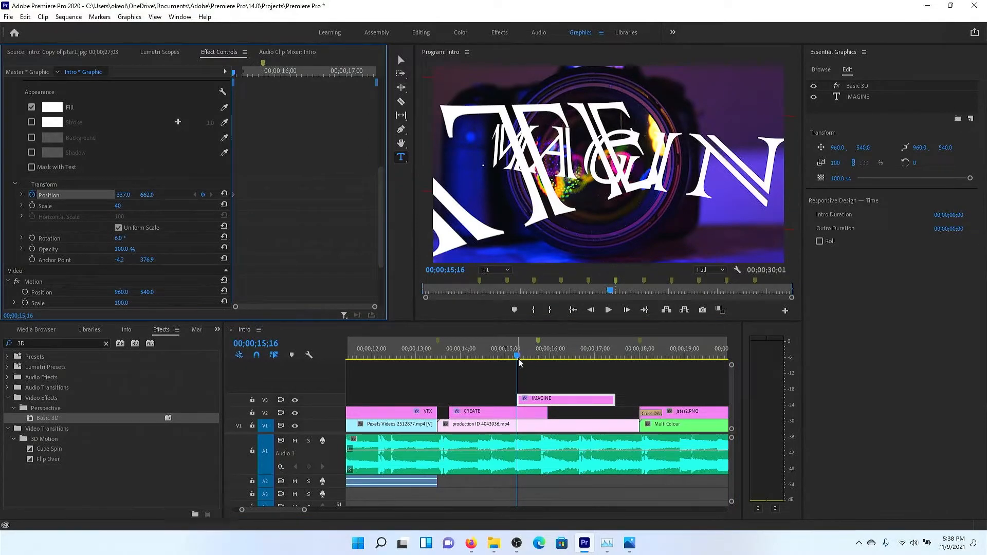
drag(129, 196, 10, 196)
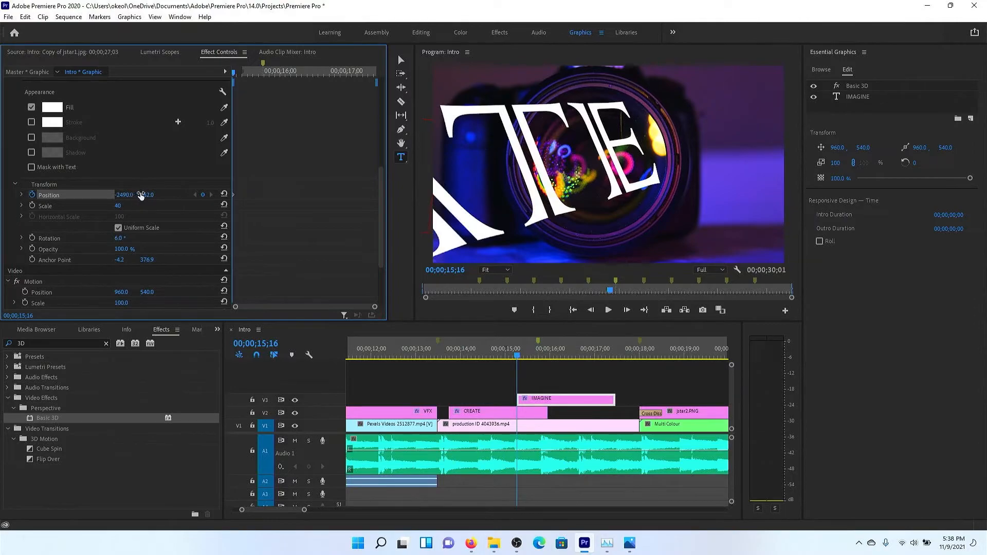
drag(144, 194, 149, 195)
Step: Keyframe the IMAGINE text's Position to about 1637, 957 at 00;00;17;16, near the end of its clip
click(592, 354)
click(603, 356)
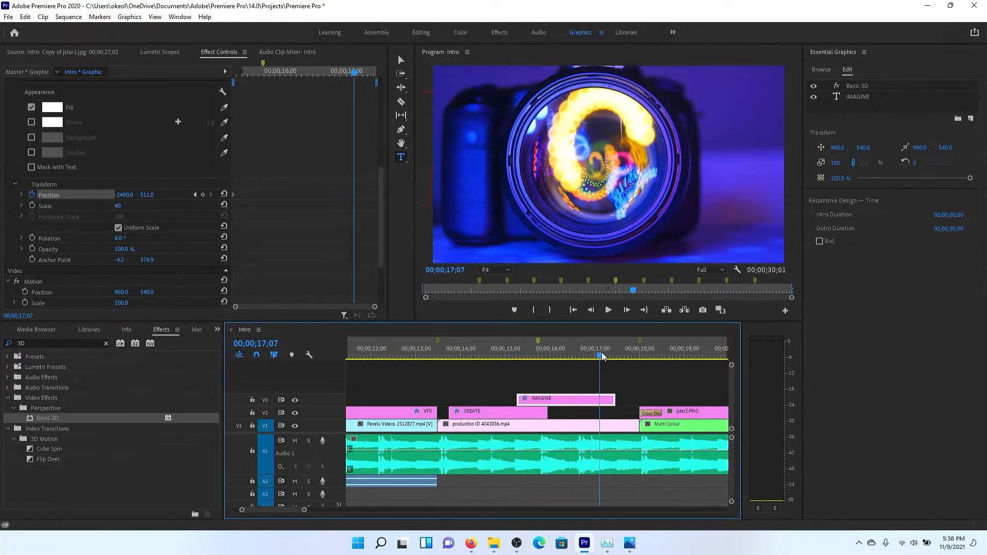
click(607, 356)
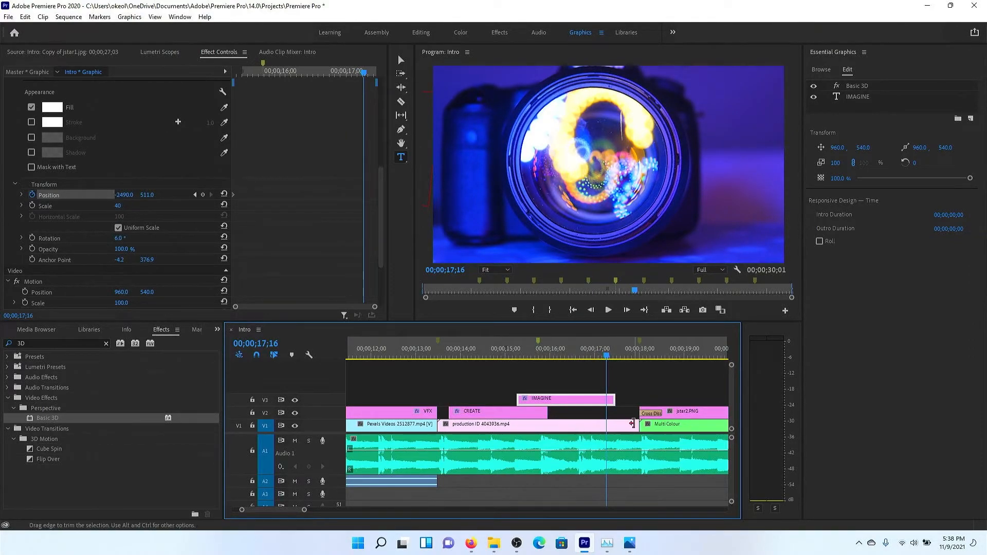
mouse_move(617, 398)
mouse_down()
mouse_move(639, 399)
mouse_move(616, 399)
mouse_up()
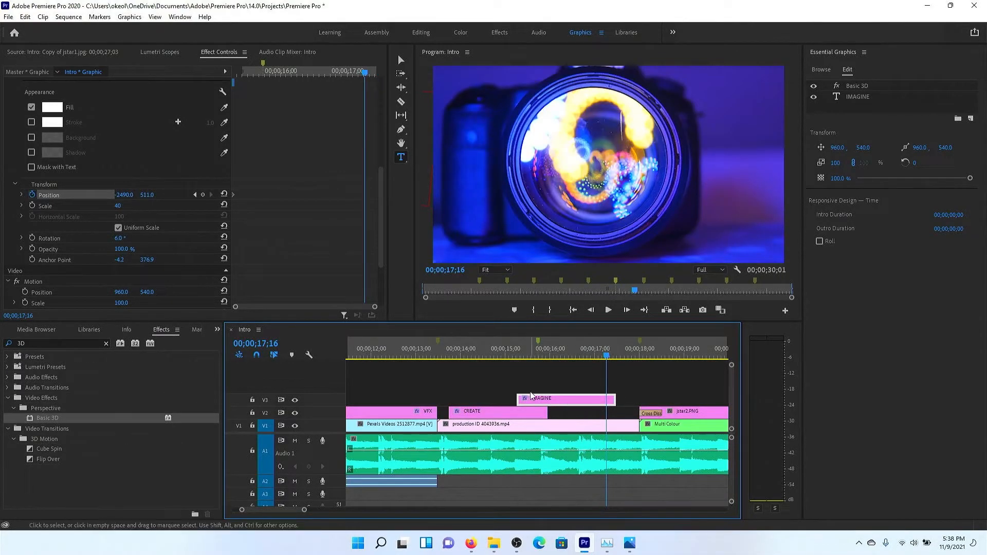
drag(118, 196, 291, 196)
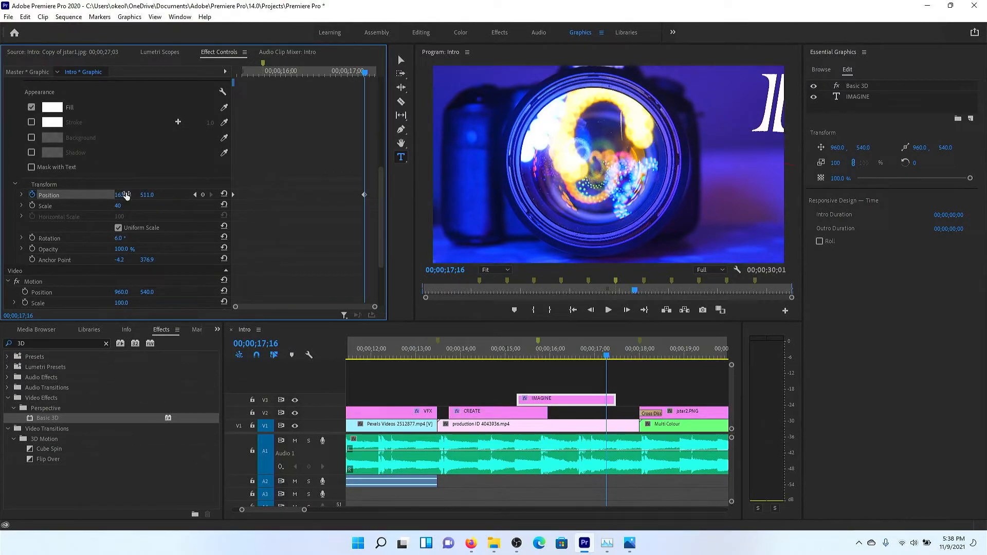
drag(143, 200, 373, 199)
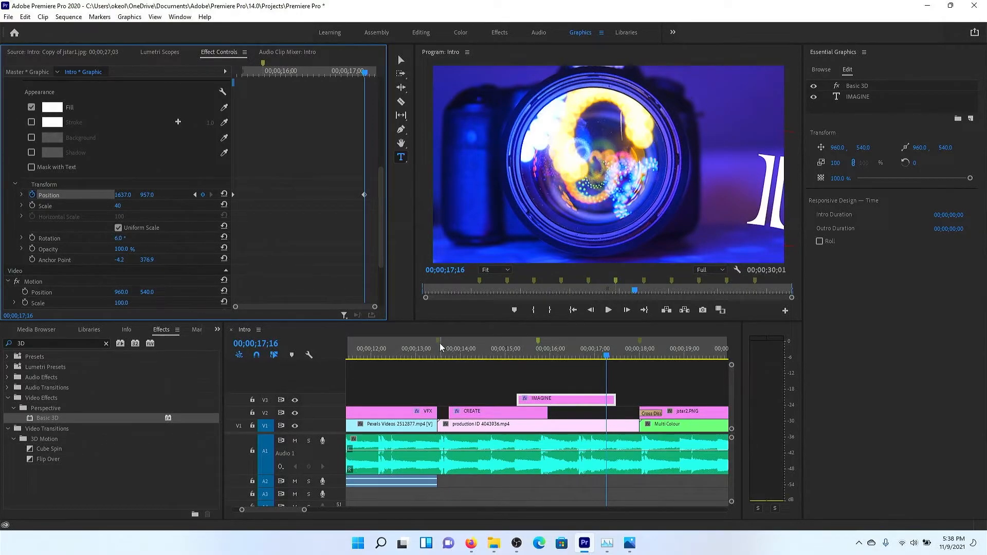
Step: Play the lens clip from its start and scrub through the handover from CREATE to IMAGINE
click(443, 344)
key(space)
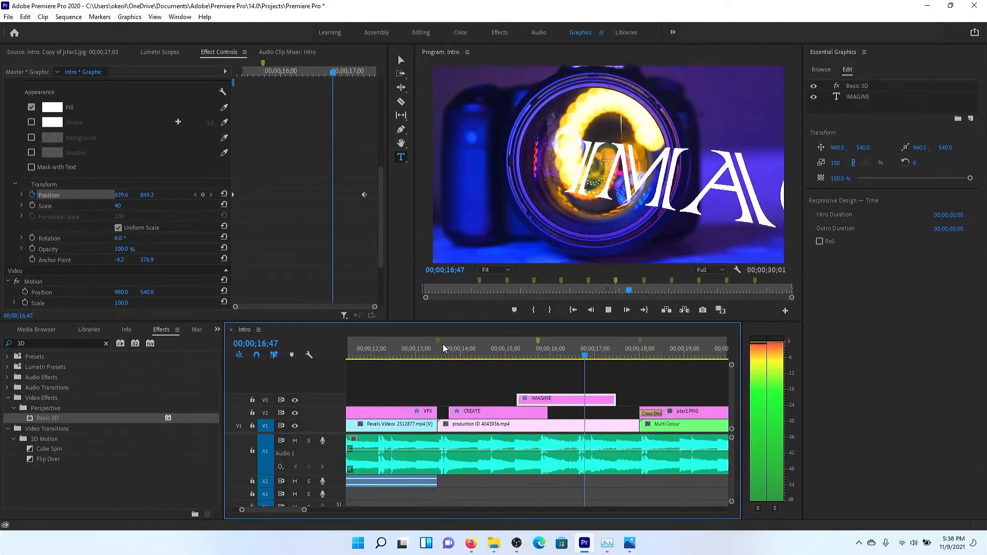
key(space)
click(515, 353)
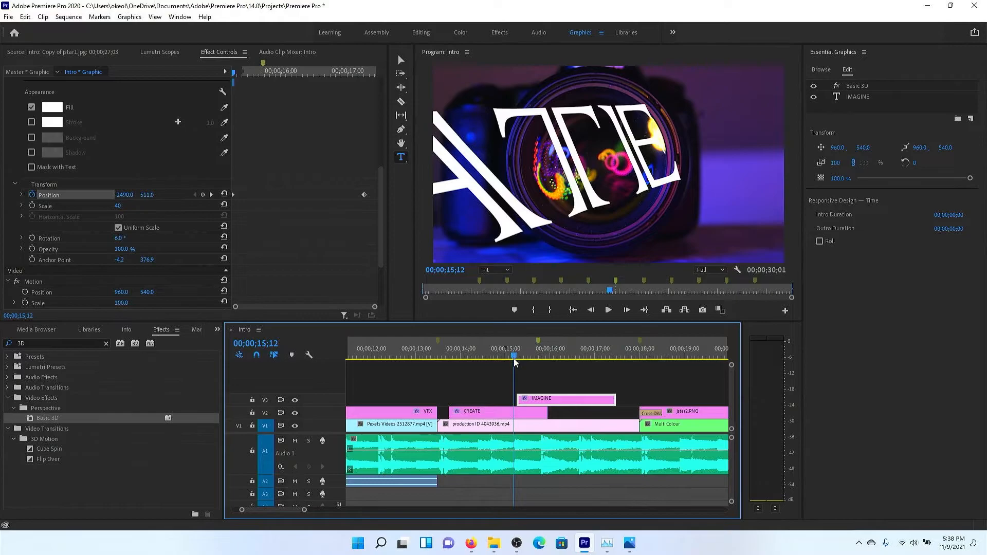
drag(516, 363, 546, 363)
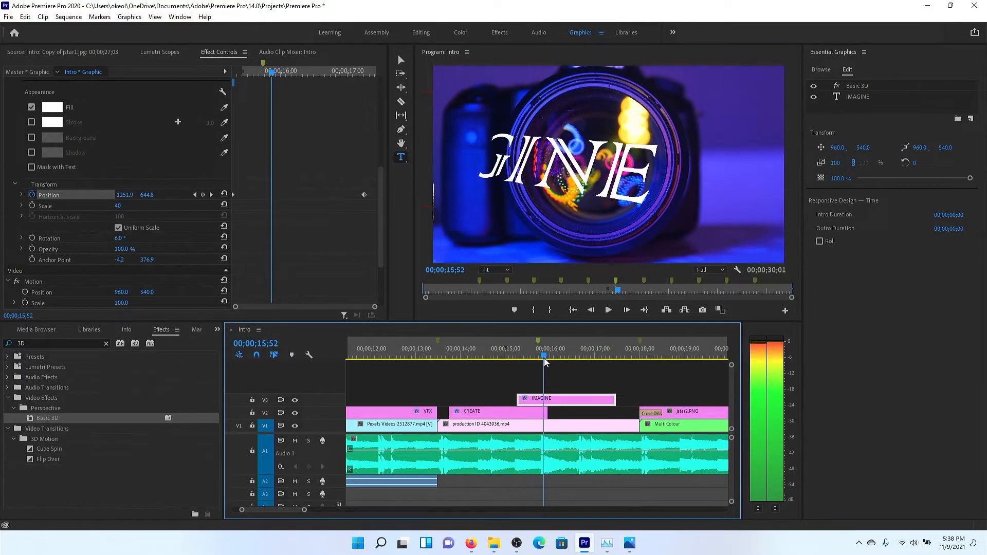
Step: Check CREATE's last Position keyframe and shift the IMAGINE clip earlier on V3, overlapping more of the CREATE clip
click(540, 414)
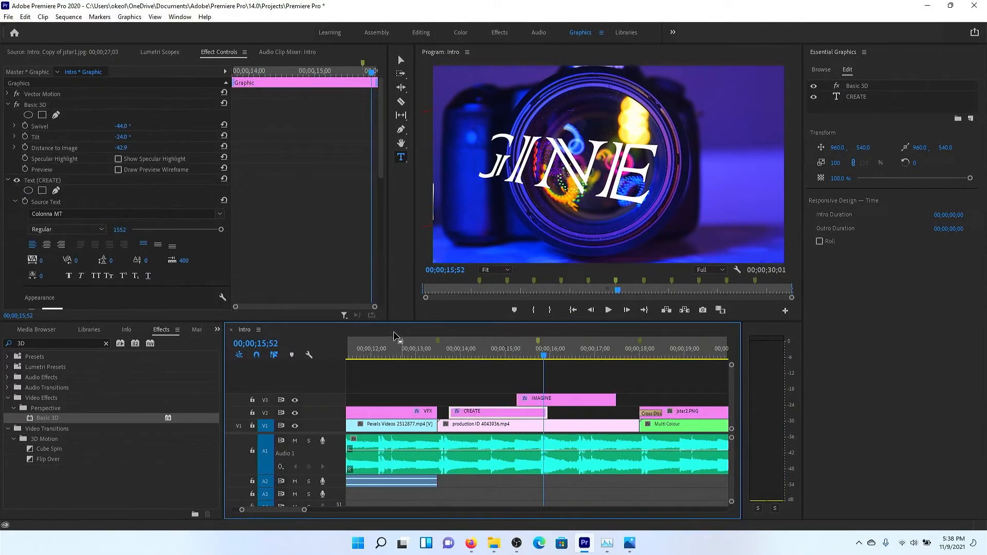
scroll(301, 159, down, 7)
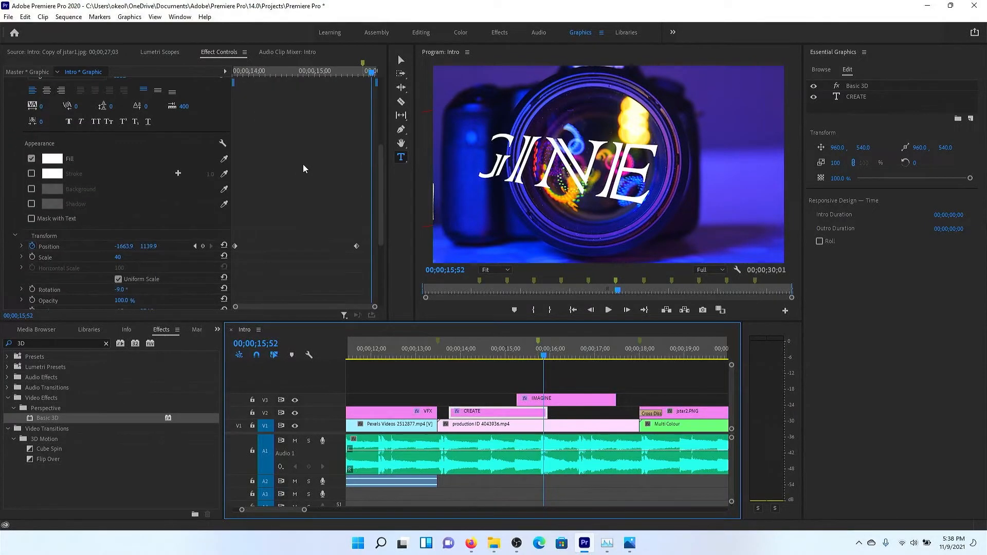
click(195, 196)
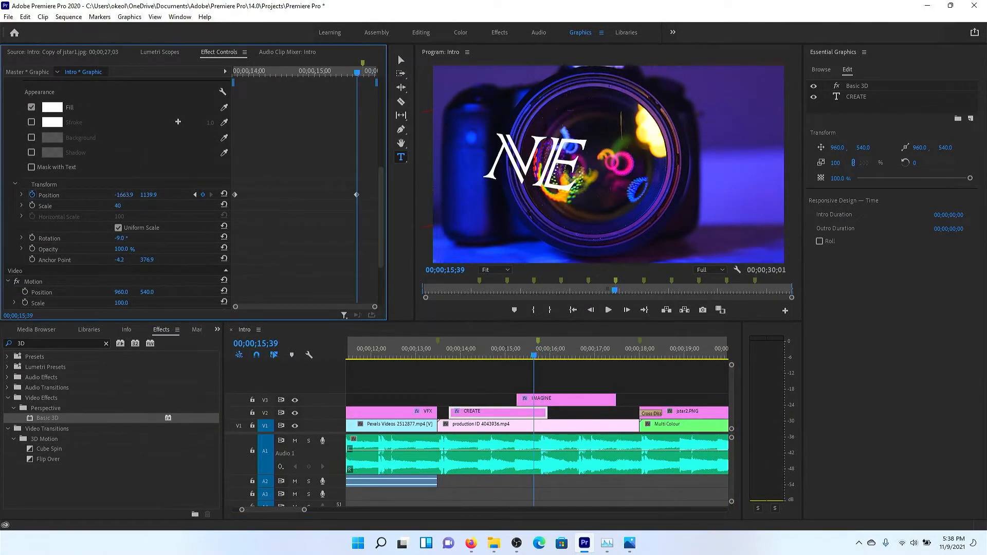
drag(481, 351, 525, 360)
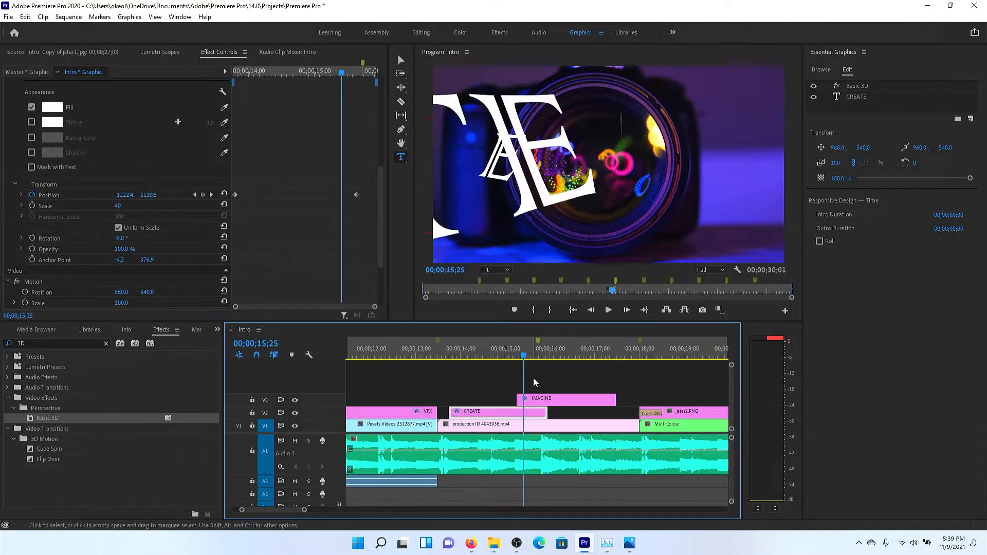
drag(542, 401, 527, 402)
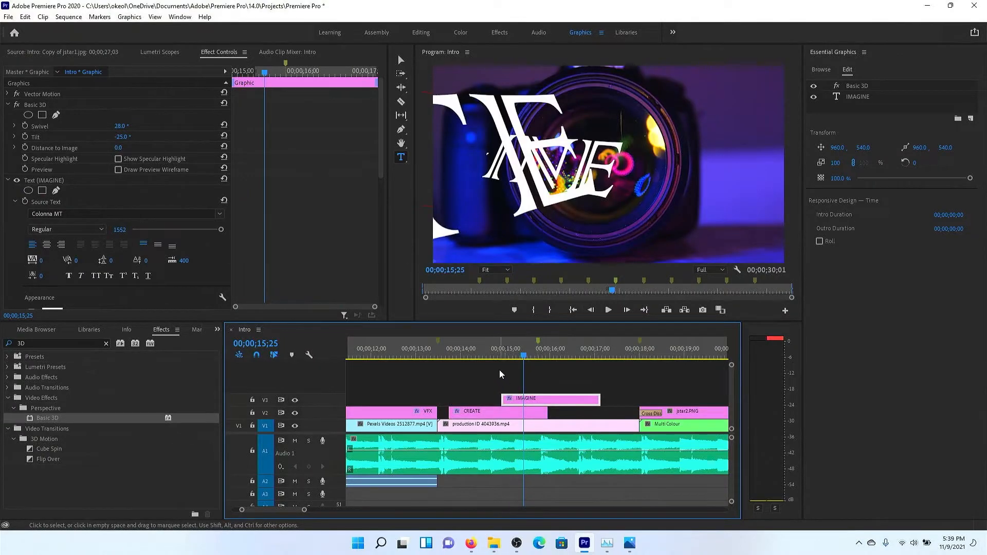
Step: Play the overlapping CREATE and IMAGINE titles, and save the project
mouse_move(524, 357)
mouse_down()
mouse_move(492, 357)
mouse_move(527, 357)
mouse_up()
key(space)
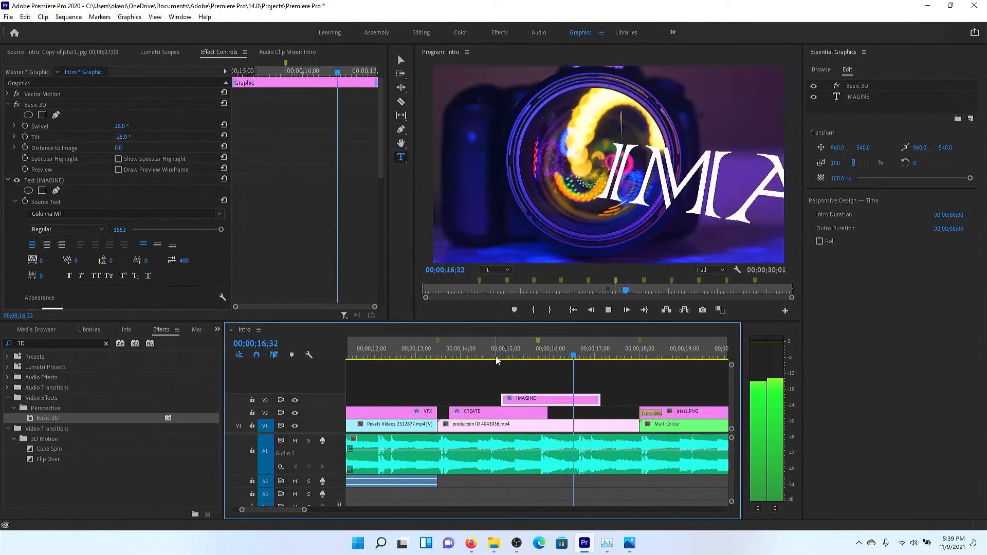
key(space)
key(ctrl+s)
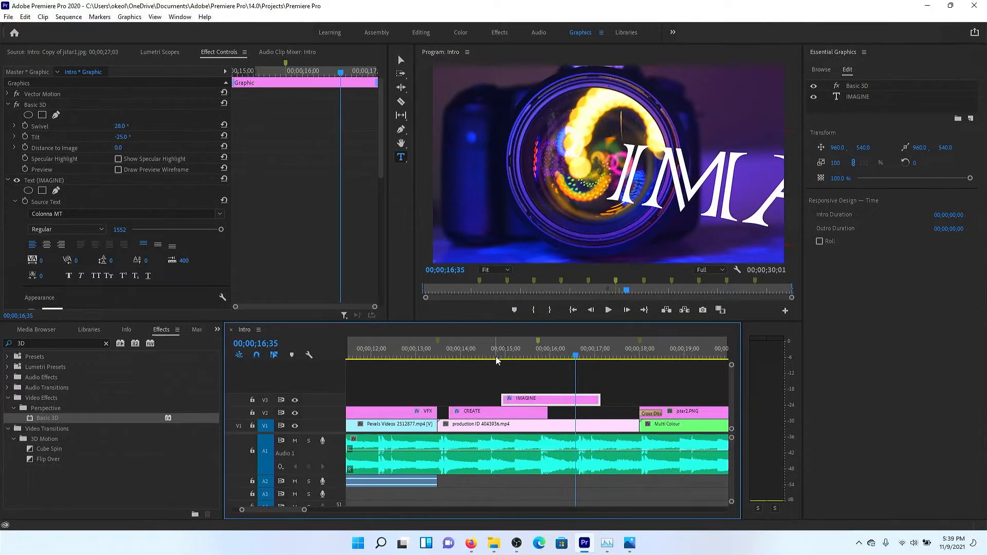
Step: Play the intro from near the start of the lens clip through to about 00;00;22;40
drag(496, 357, 444, 357)
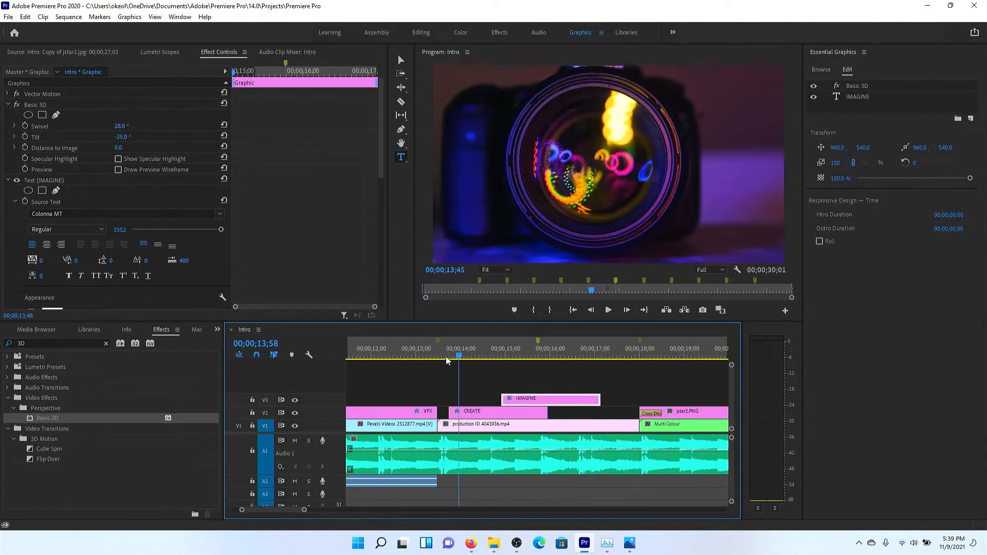
key(space)
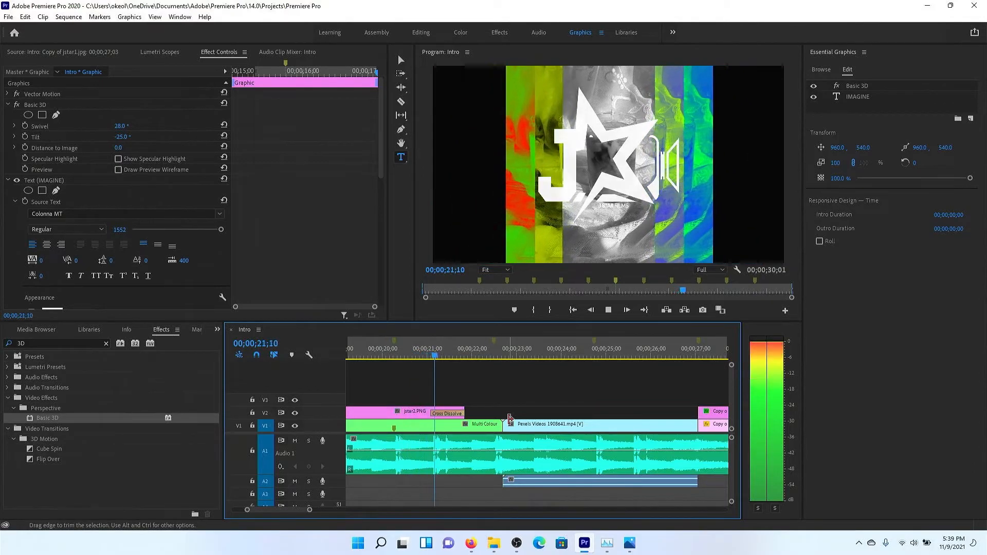
key(space)
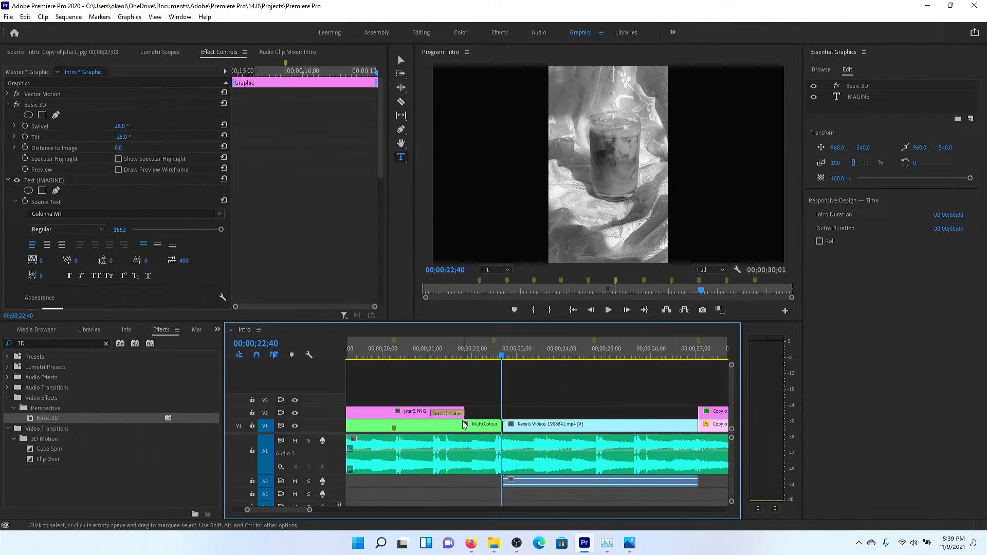
Step: Check the jstar2.PNG clip and its ending over the Multi Colour clip by scrubbing and playing to about 00;00;22;10
click(445, 415)
click(420, 414)
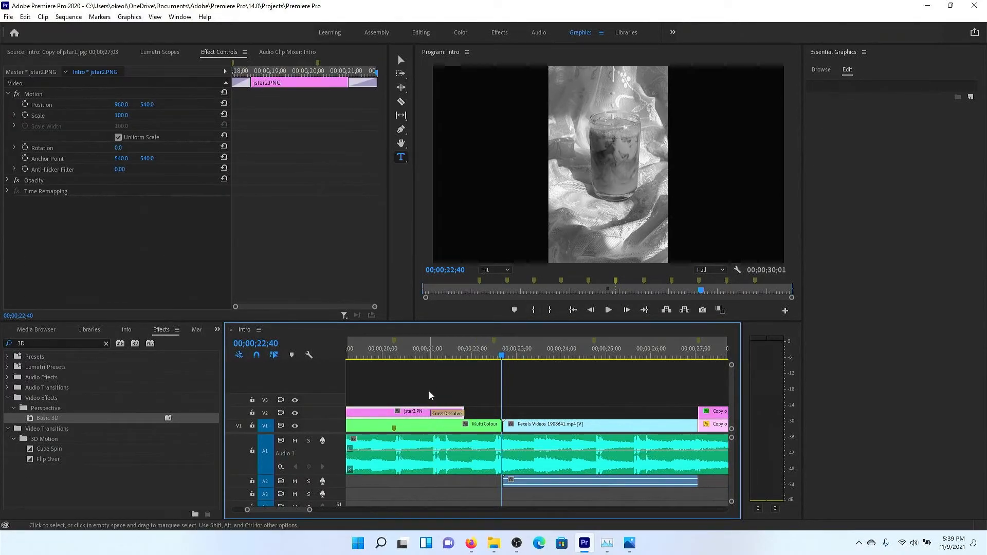
drag(424, 356, 479, 352)
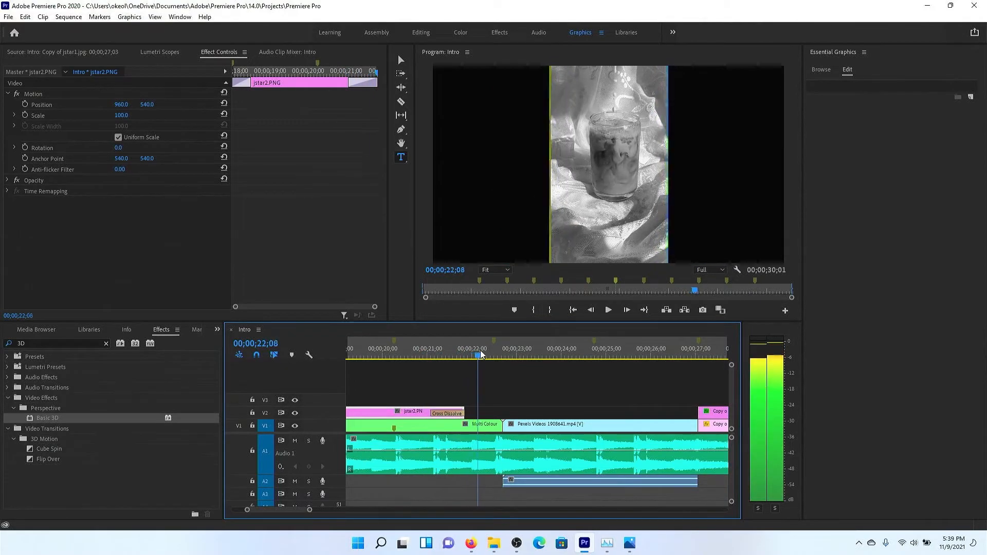
click(443, 425)
Step: Raise the jstar2.PNG and Multi Colour clips one track each, to V3 and V2, freeing V1 beneath them
drag(310, 510, 330, 512)
click(502, 412)
click(498, 425)
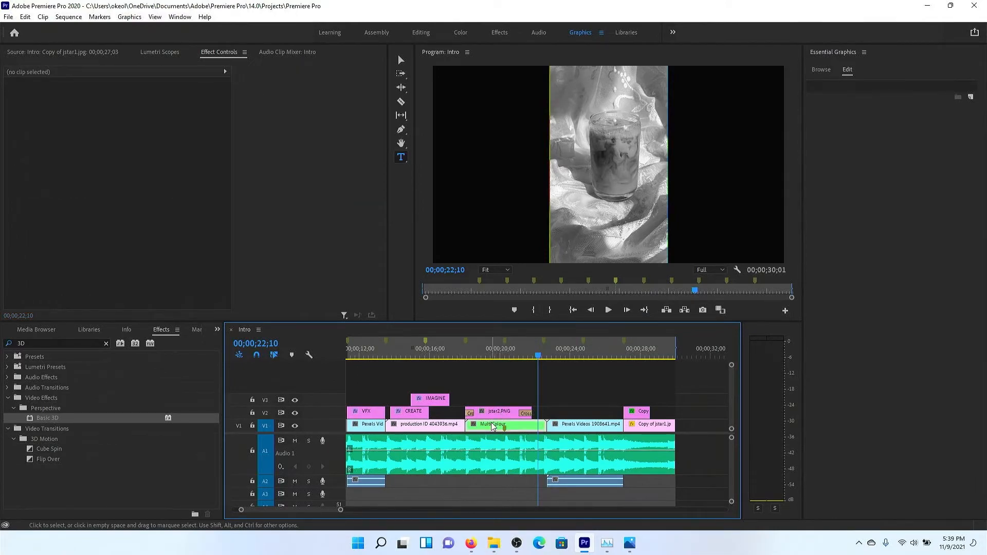
drag(495, 415, 496, 400)
key(ctrl+z)
click(494, 423)
shift+click(494, 414)
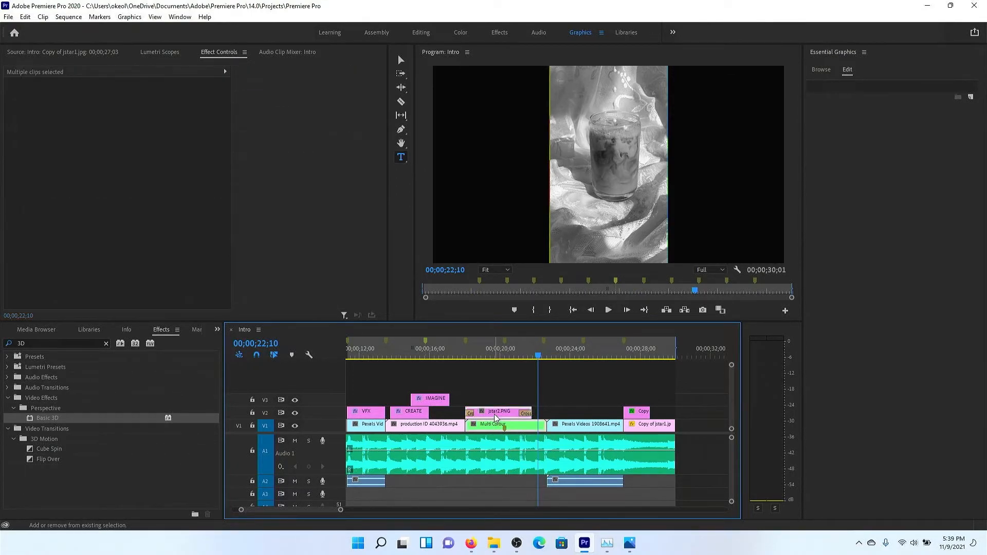
drag(493, 426, 493, 413)
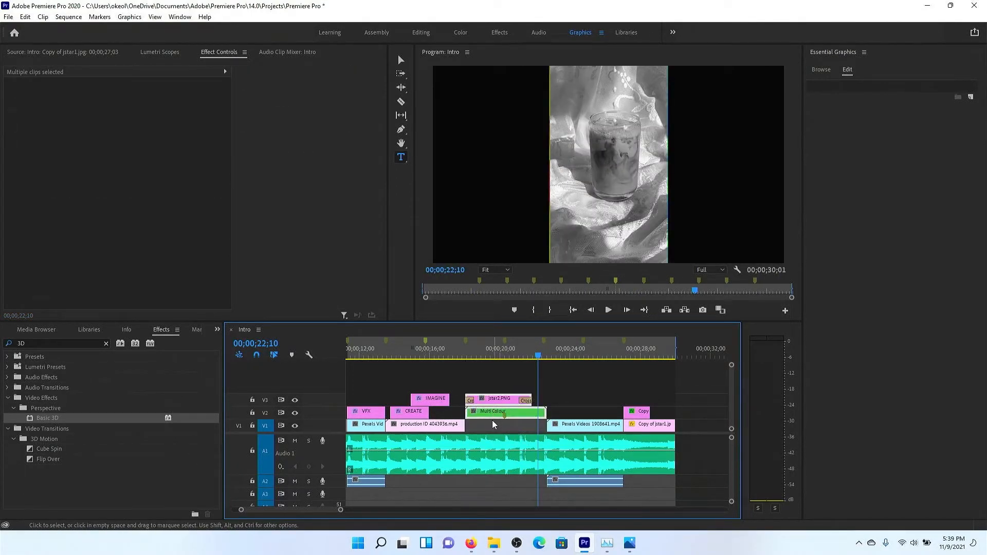
Step: Create a light grey 1920 × 1080 color matte at 59.94 fps Drop-Frame, keeping the name Color Matte
click(41, 331)
click(17, 333)
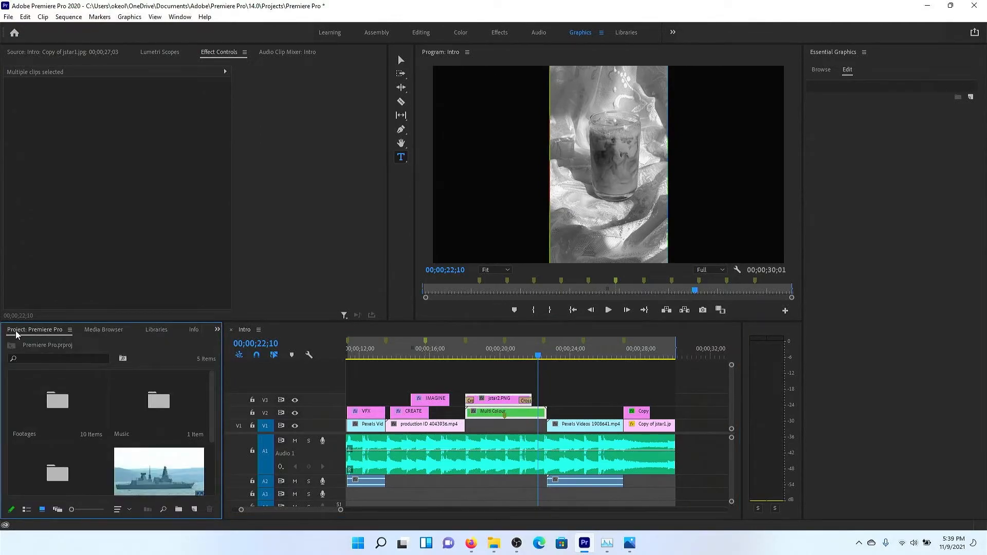
click(193, 510)
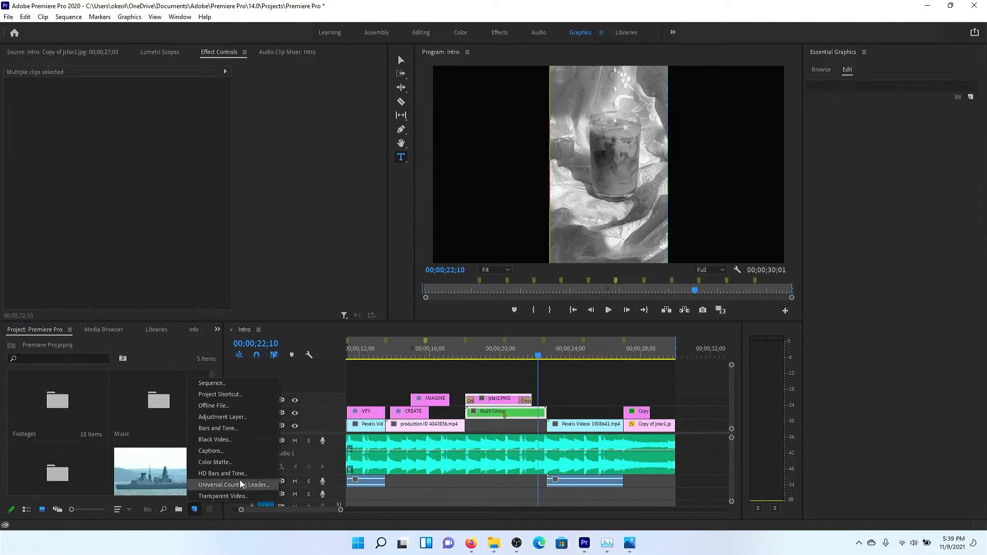
click(247, 464)
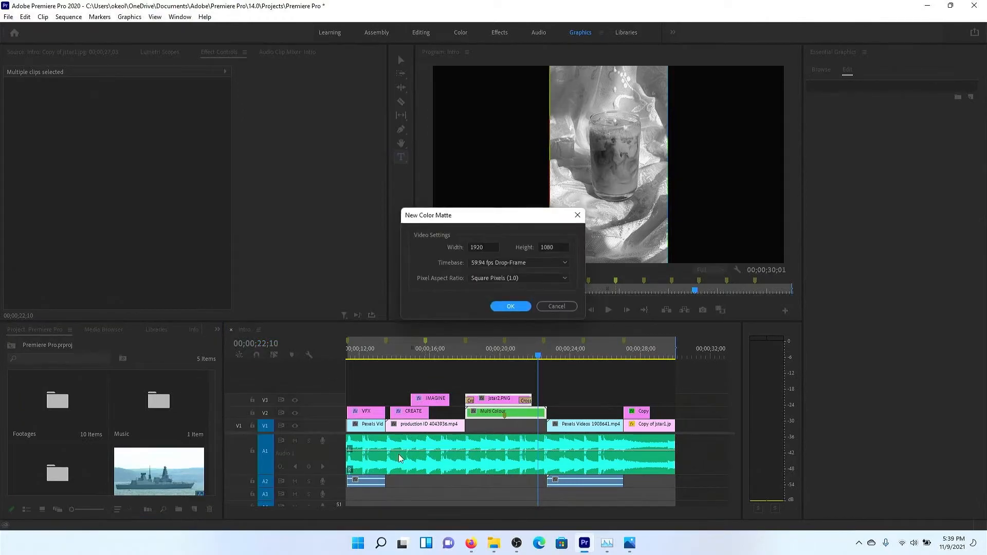
click(520, 310)
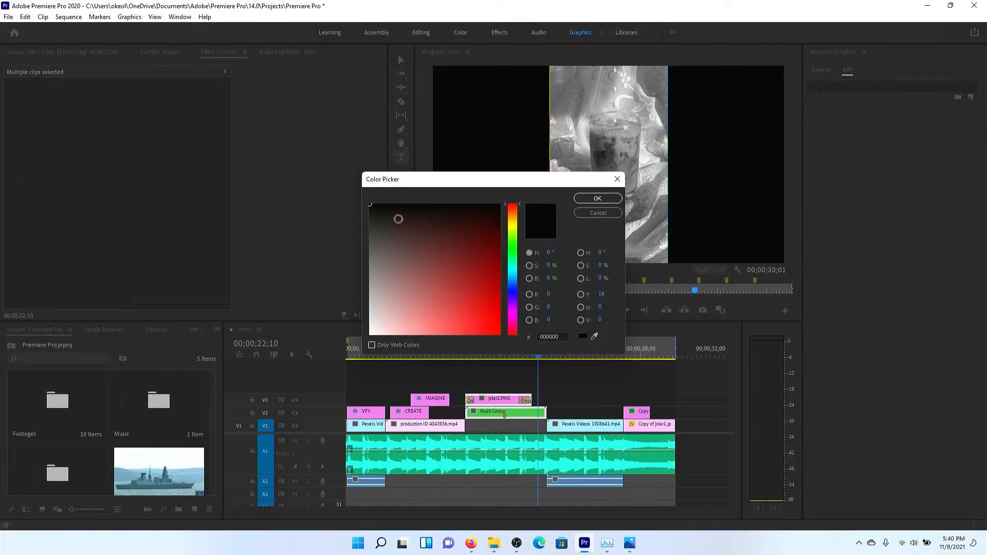
mouse_move(398, 219)
mouse_down()
mouse_move(371, 225)
mouse_move(364, 315)
mouse_move(362, 303)
mouse_up()
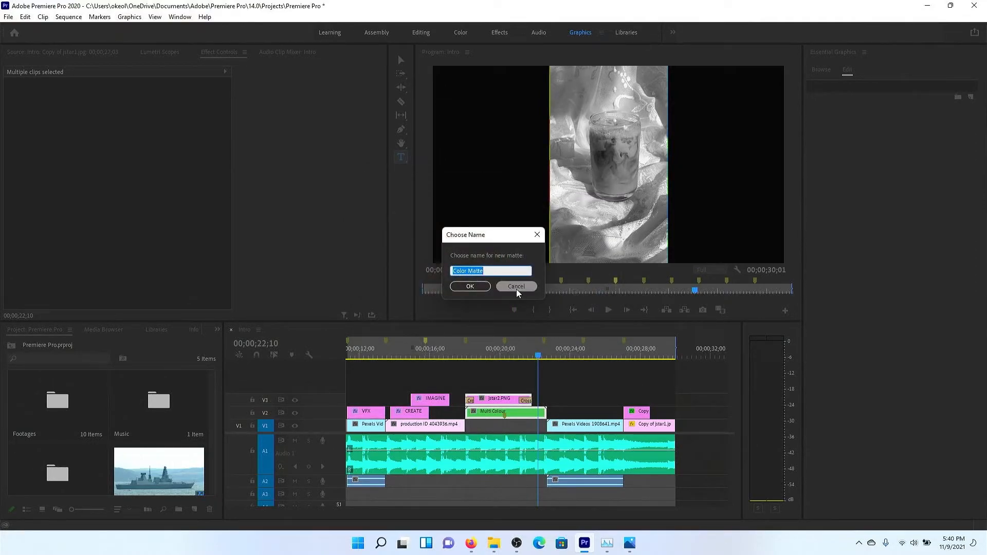
click(470, 286)
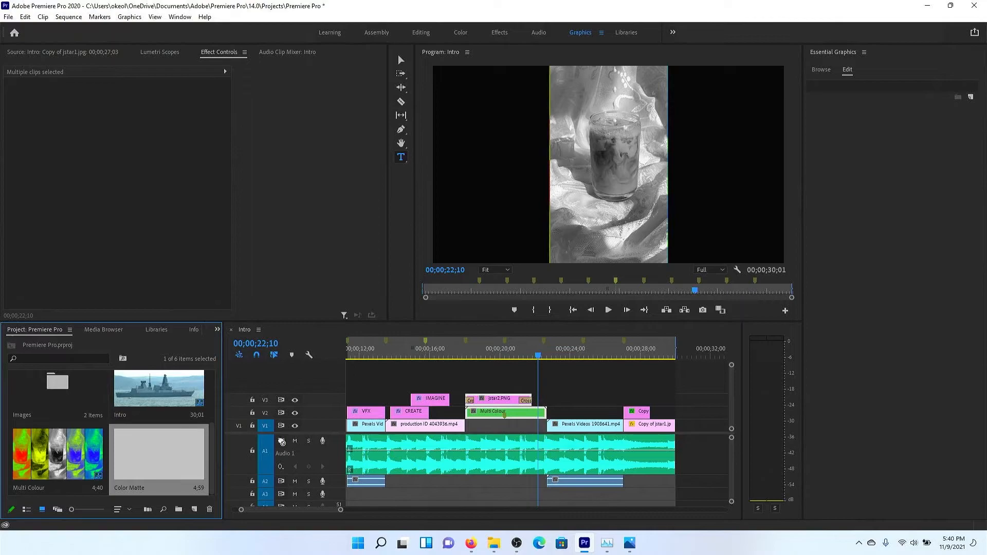
Step: Add the color matte to the timeline, trim it to the Multi Colour clip's length, and place it beneath on V1
drag(281, 442, 470, 389)
key(c)
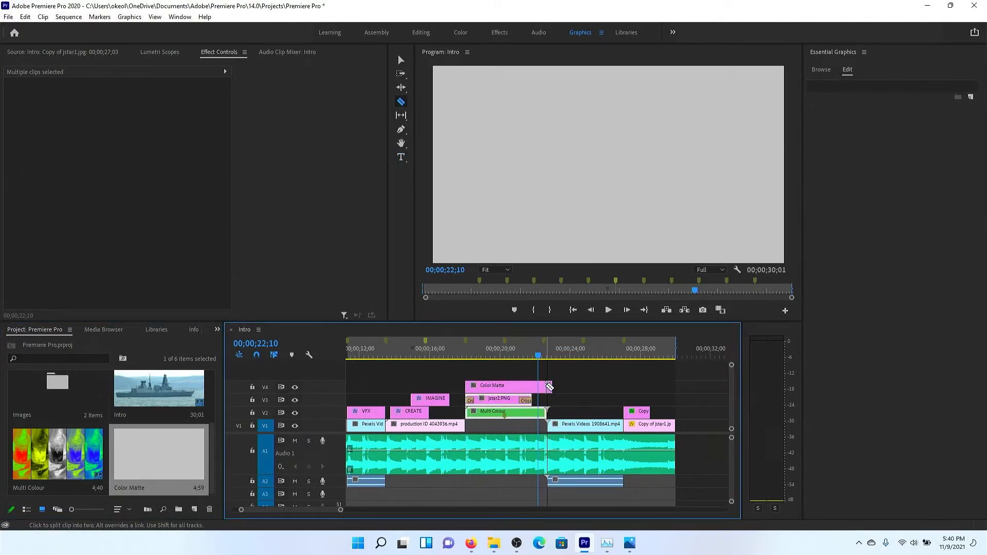
key(v)
click(549, 389)
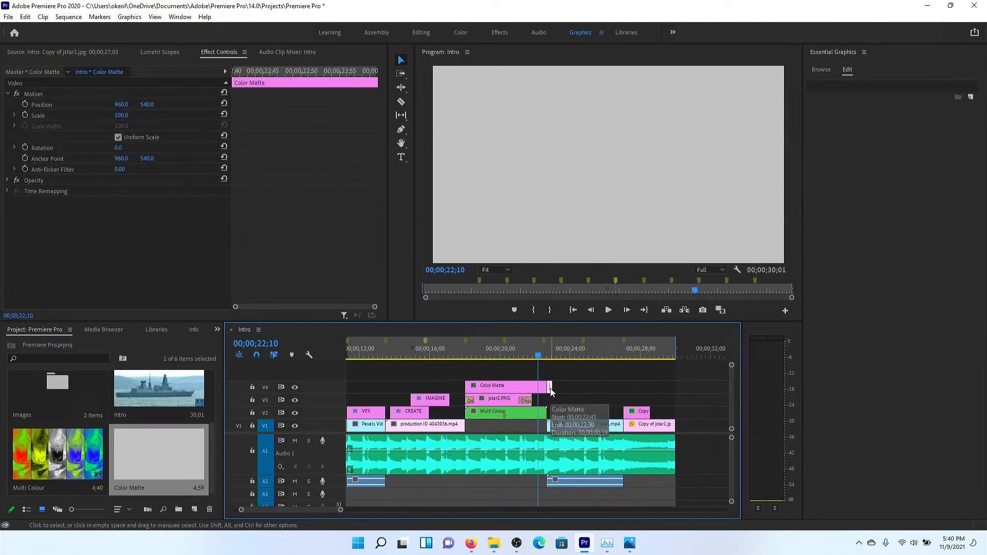
drag(527, 390, 519, 426)
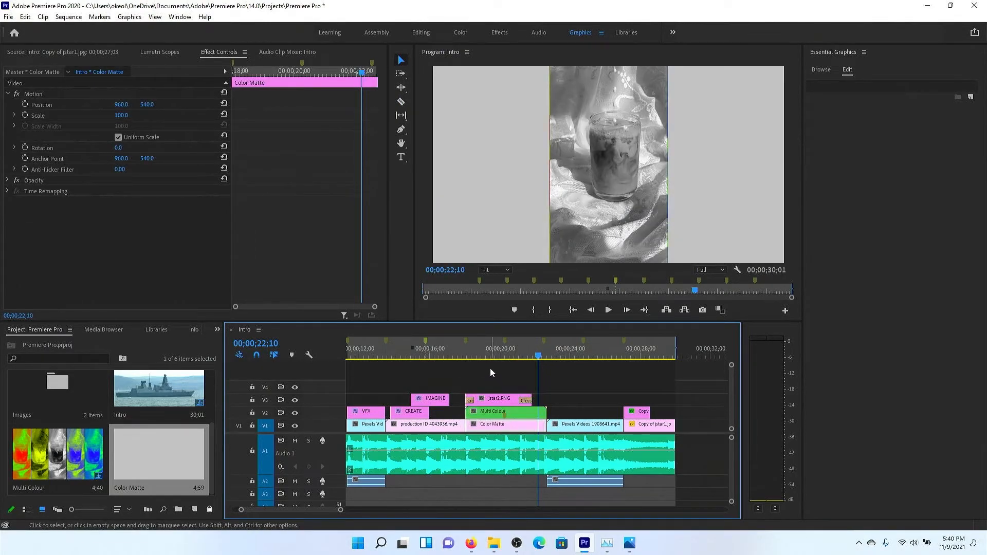
Step: Play the Multi Colour section with the grey matte behind it from the section's start
drag(483, 356, 463, 356)
key(space)
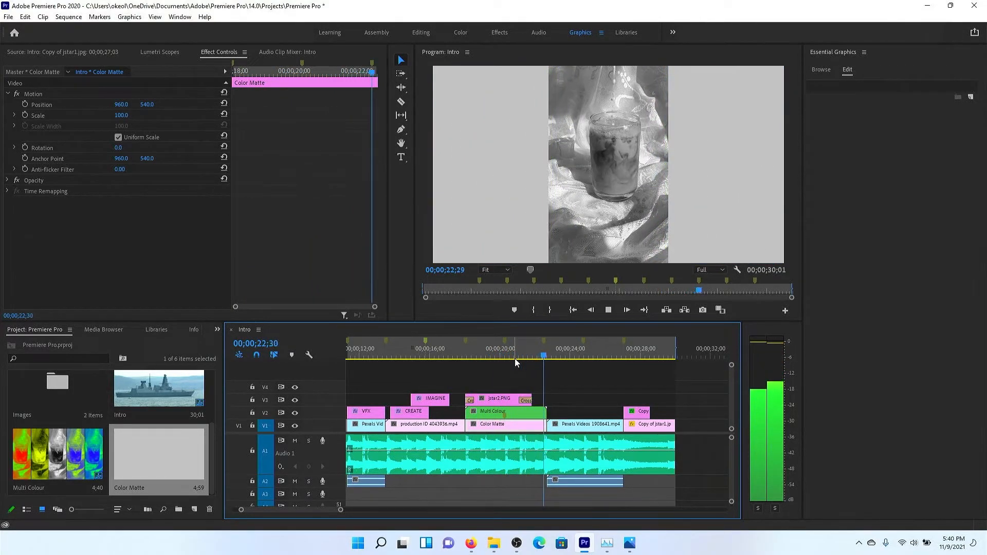
key(space)
Step: Add a text layer at 00;00;22;42, trim it to the end of the Pexels Videos 1908641.mp4 clip, and move it to V2
click(548, 360)
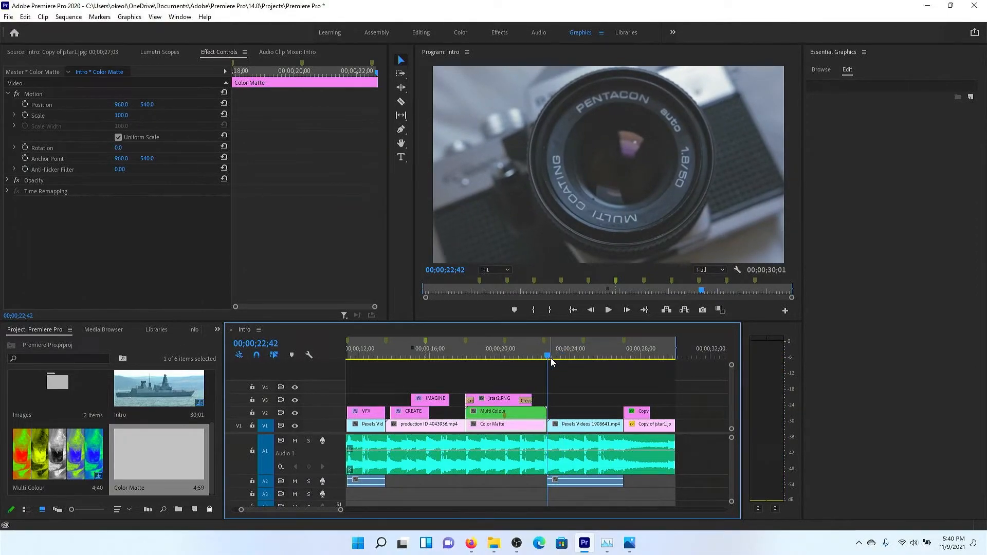
key(ctrl+t)
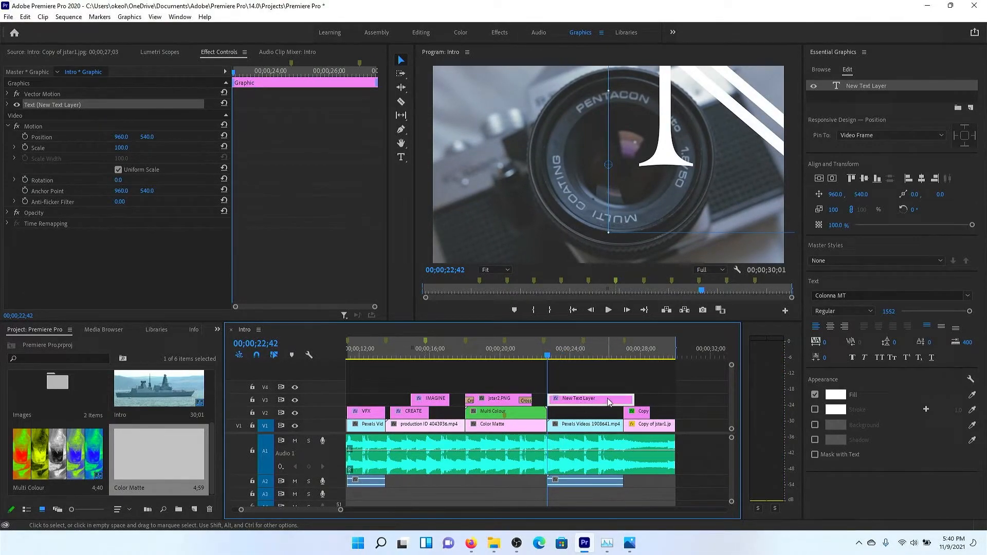
key(c)
click(625, 402)
key(v)
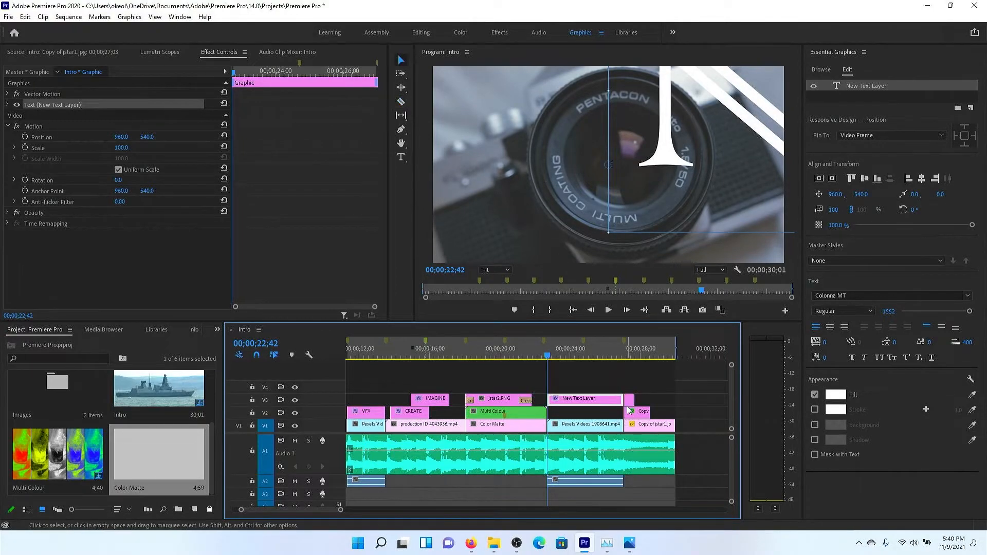
click(630, 403)
key(Delete)
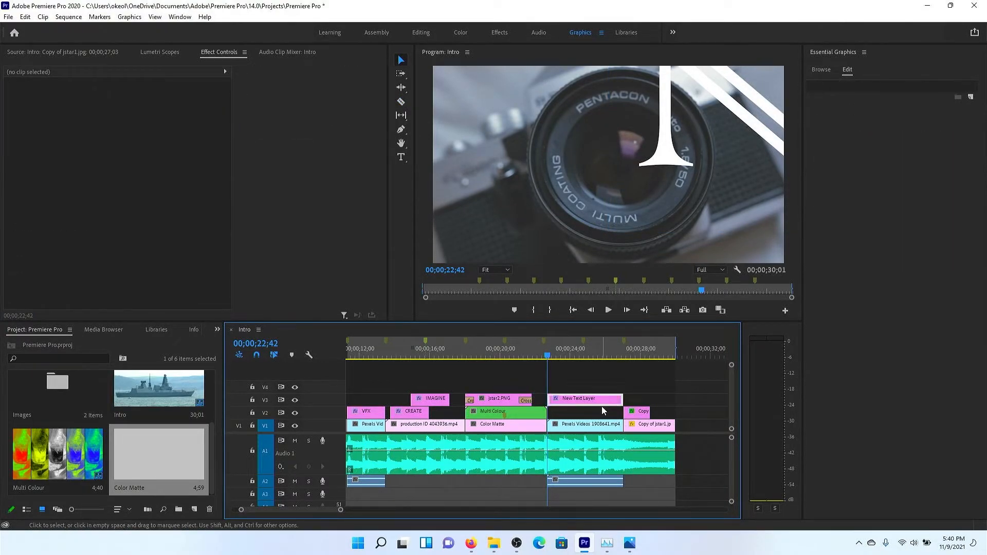
drag(602, 407, 583, 415)
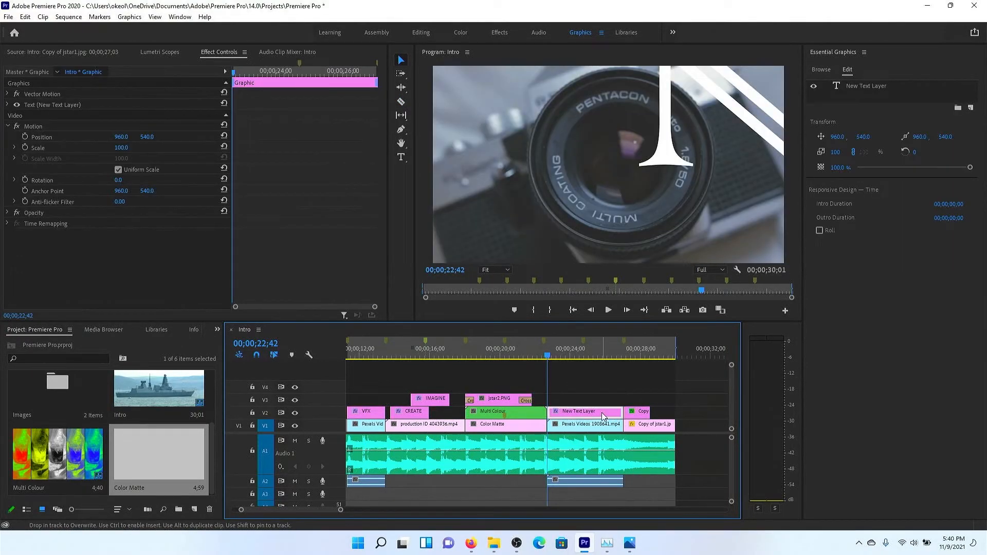
Step: Set the new text layer to Berlin Sans FB Regular at size 217 and centre it in the frame
click(871, 87)
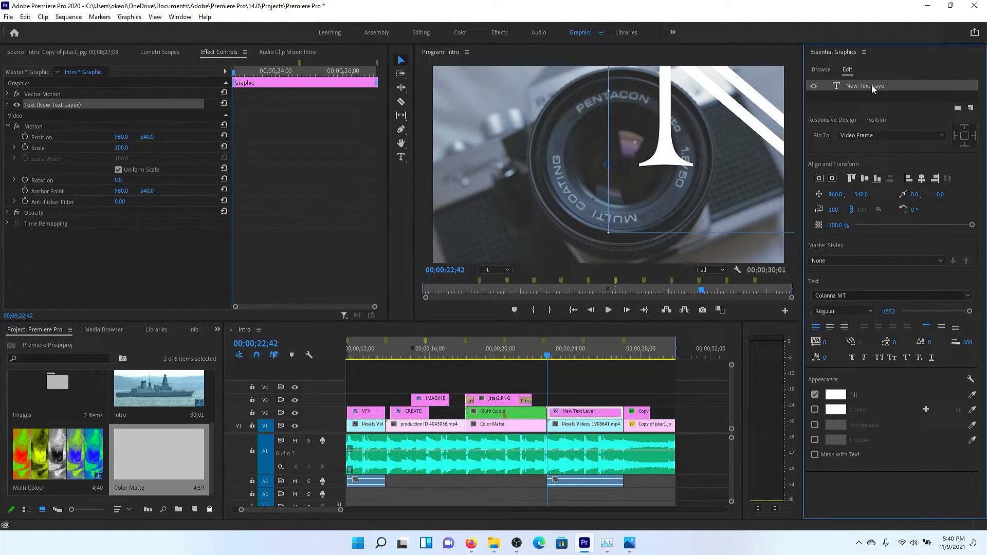
click(852, 296)
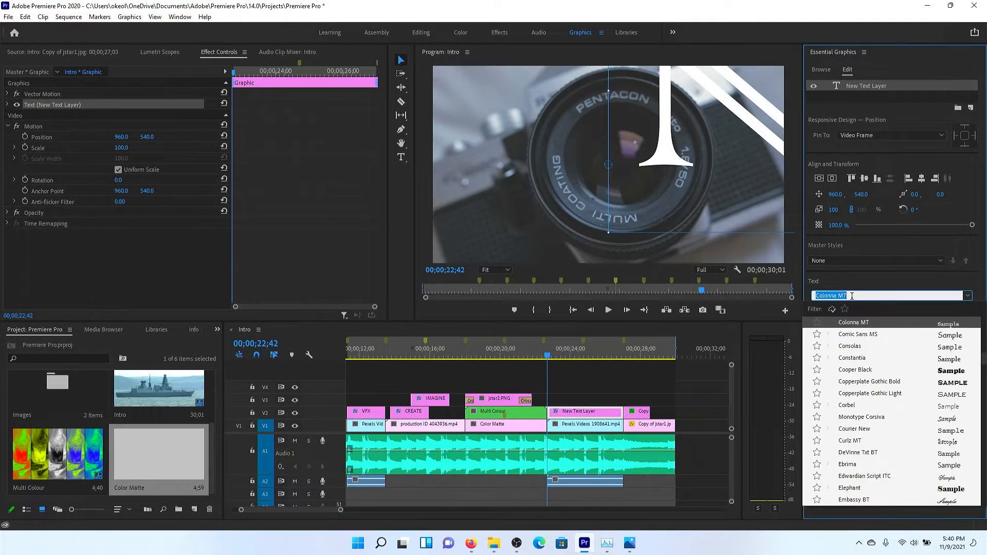
text(BER)
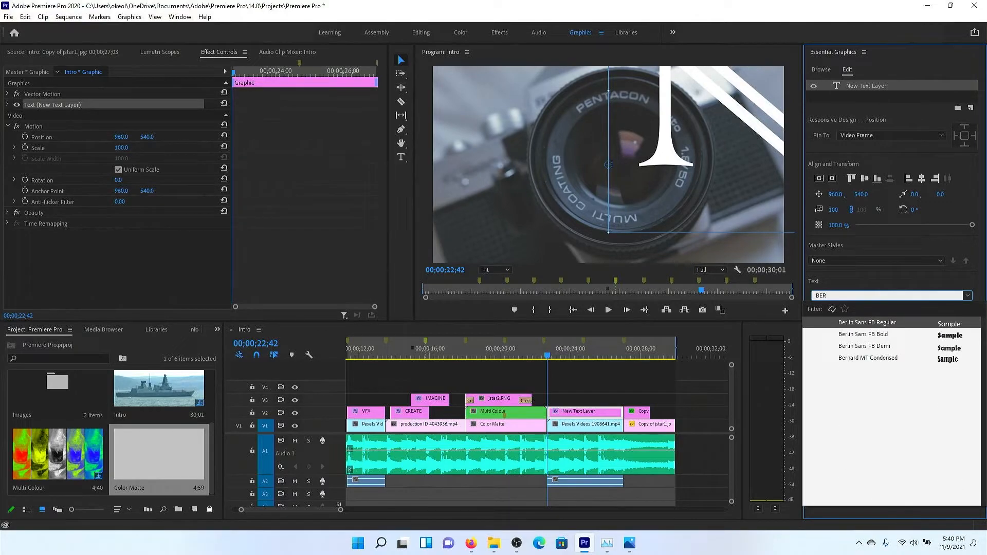
click(920, 324)
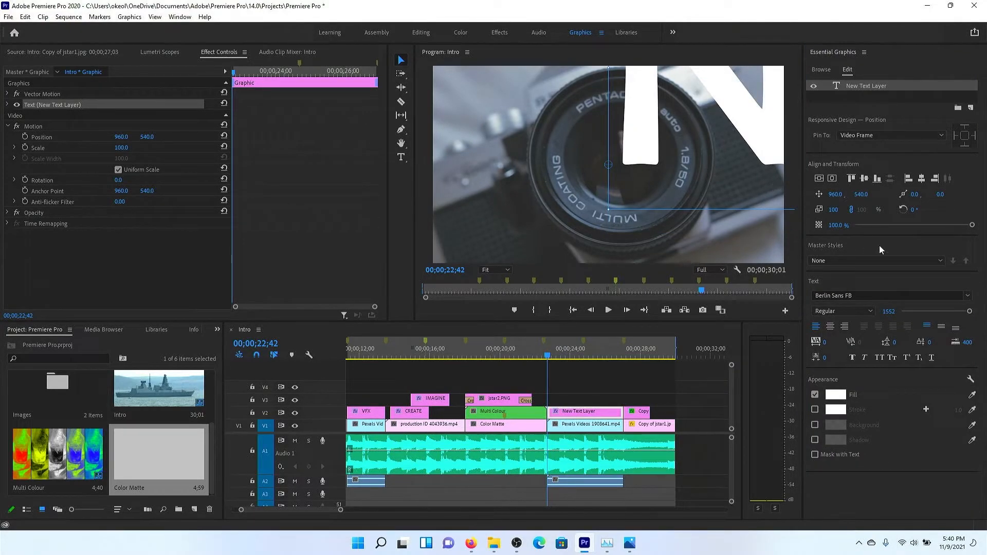
drag(971, 313, 911, 311)
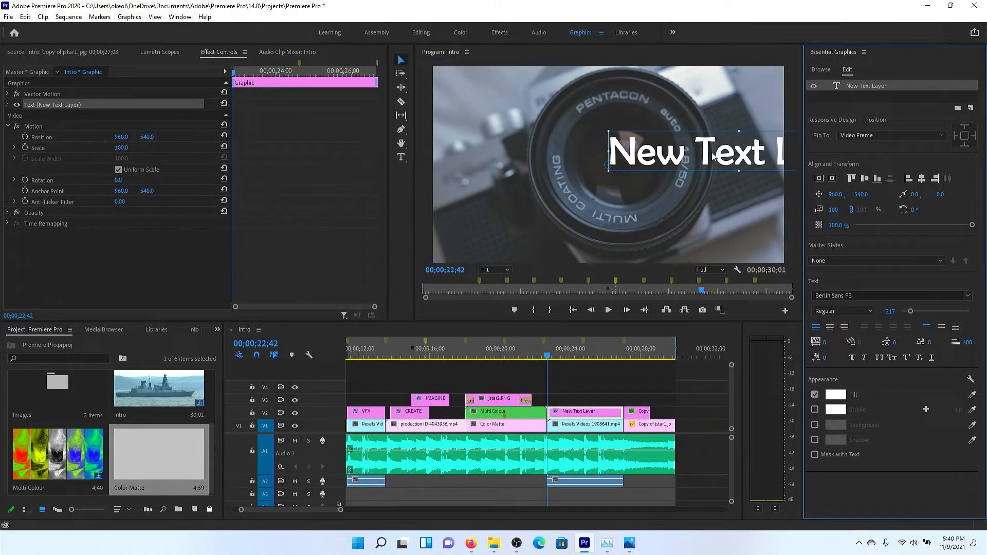
click(820, 179)
click(832, 178)
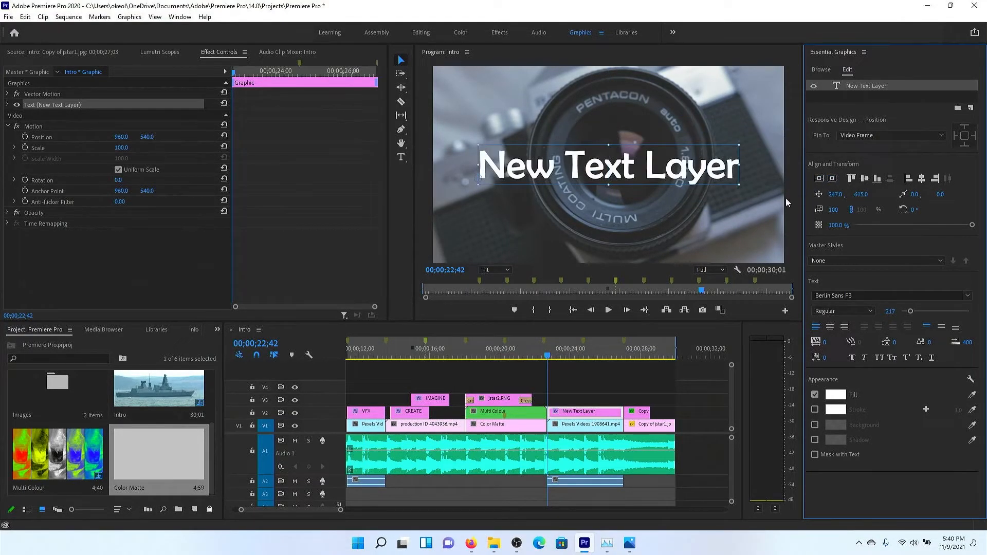
Step: Replace the placeholder text over the lens clip with J STAR FILMS
double_click(633, 173)
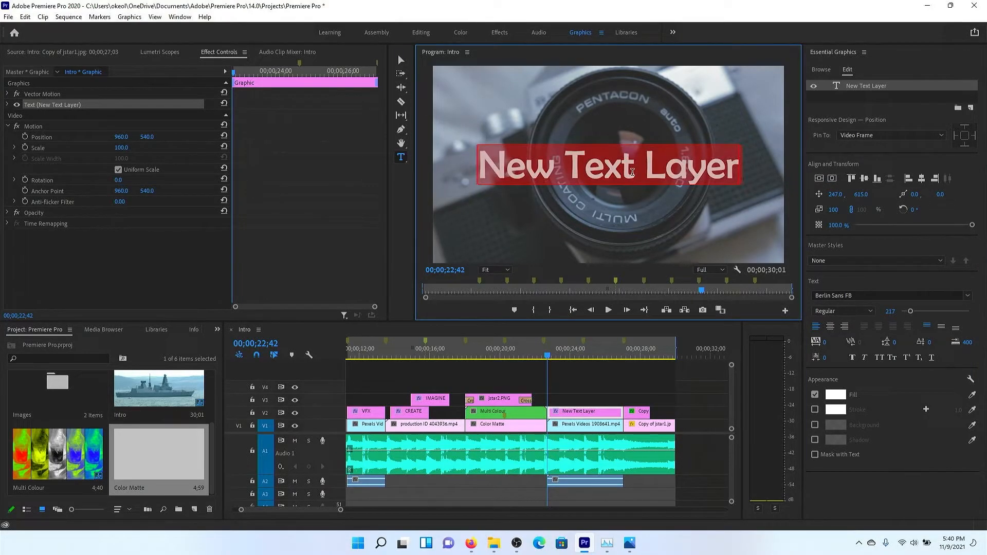
key(BackSpace)
text(J SAR)
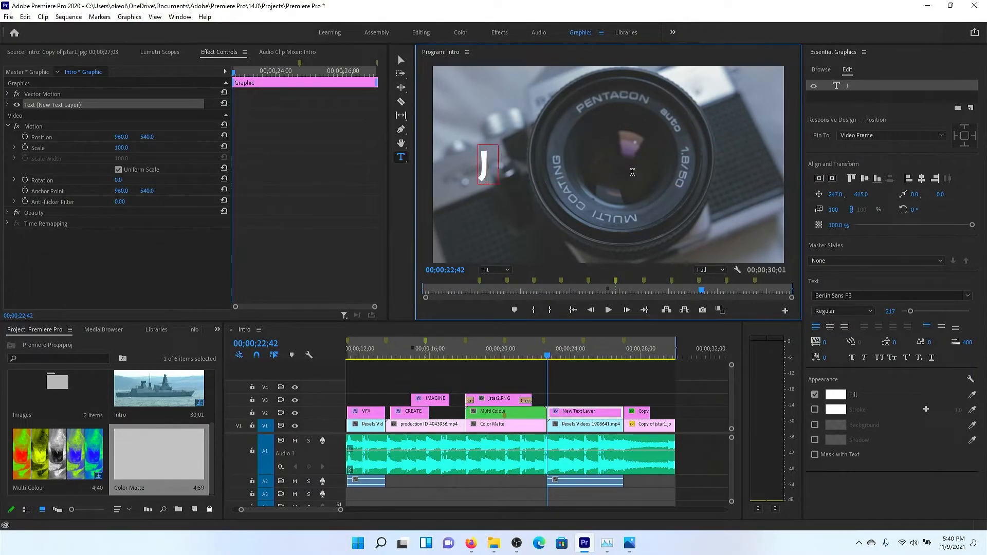
key(BackSpace)
key(BackSpace)
text(A)
key(BackSpace)
text(TAR)
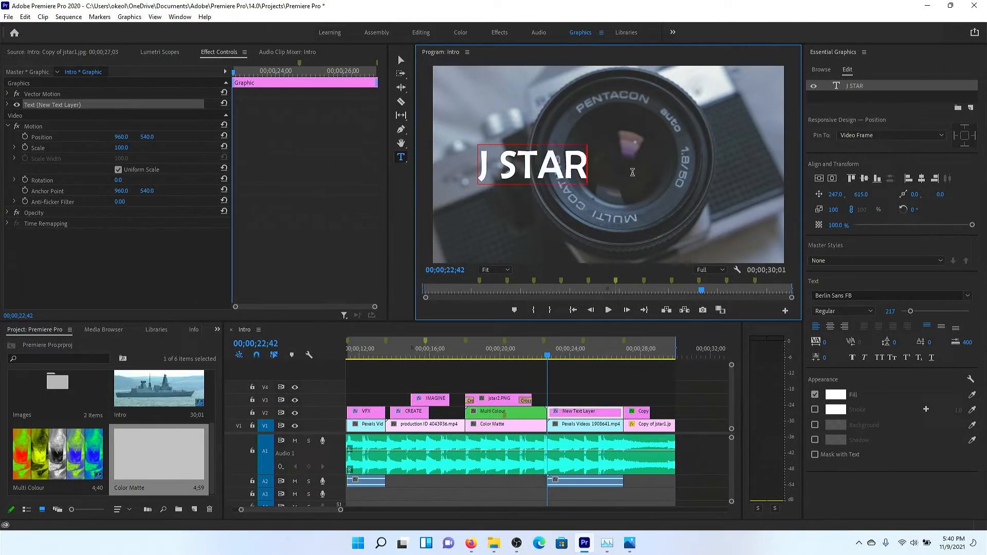
text( FILMS)
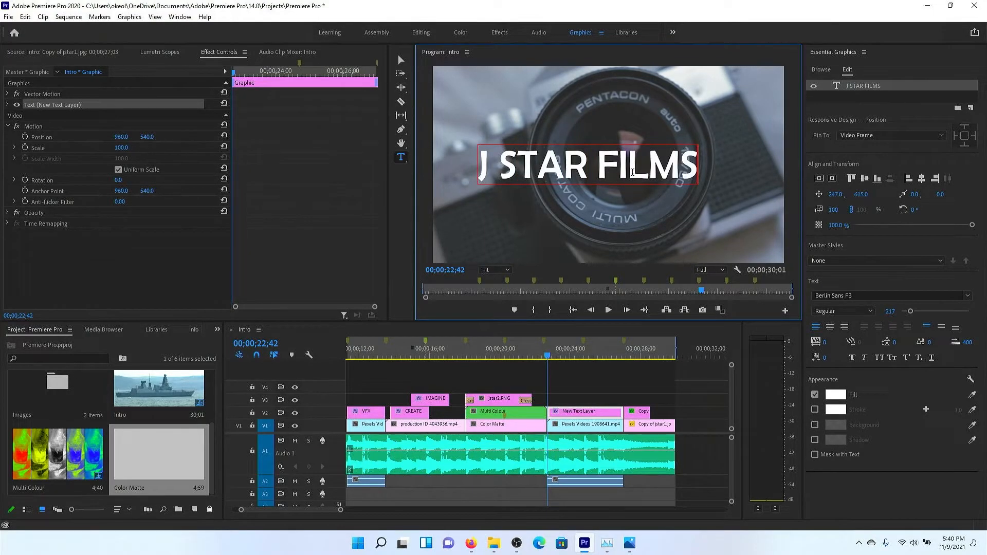
Step: Enlarge the J STAR FILMS title to font size 1143 and set its style to Bold
click(919, 315)
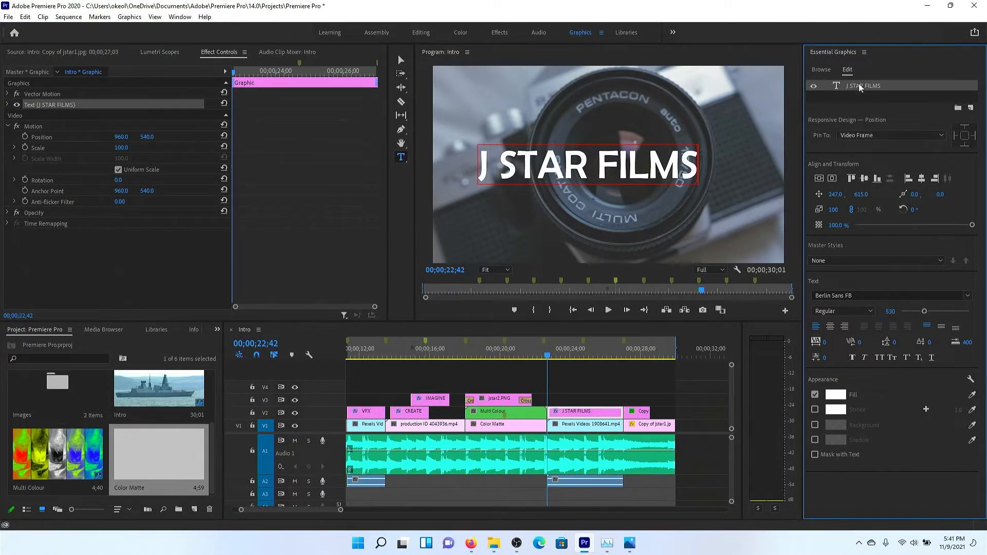
click(876, 87)
click(876, 86)
drag(908, 311, 952, 315)
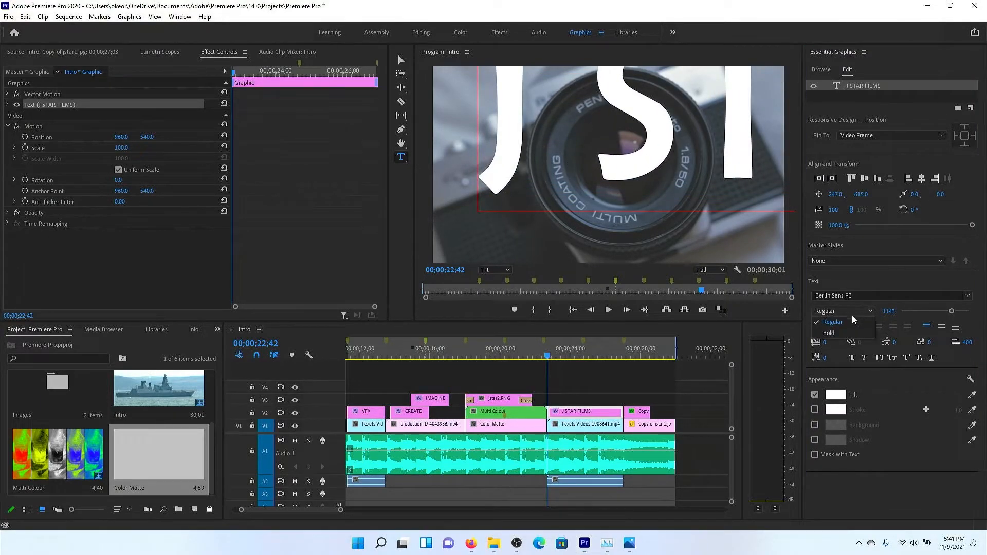
click(852, 316)
click(851, 327)
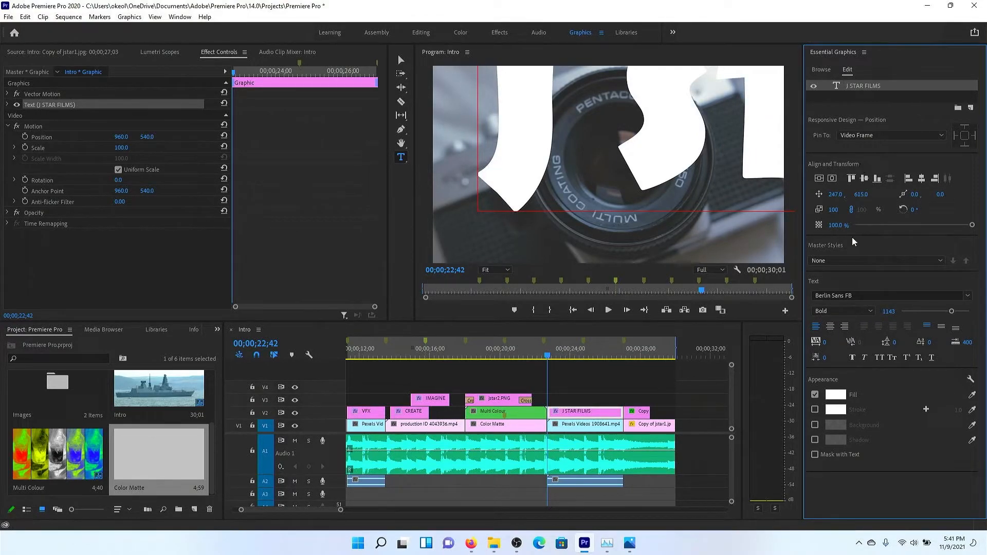
Step: Centre the J STAR FILMS title in the frame and increase its font size to 1360
click(833, 179)
click(820, 179)
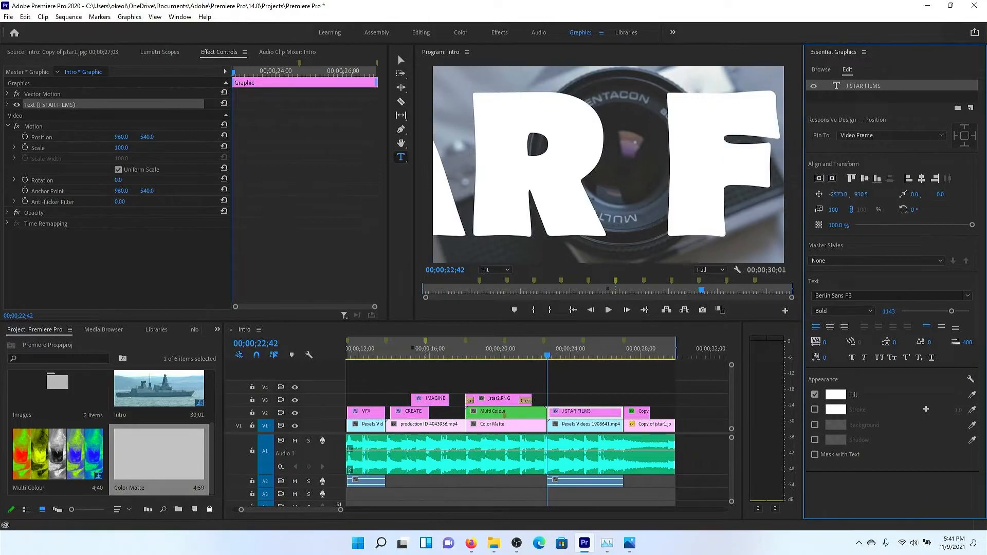
drag(952, 312, 961, 315)
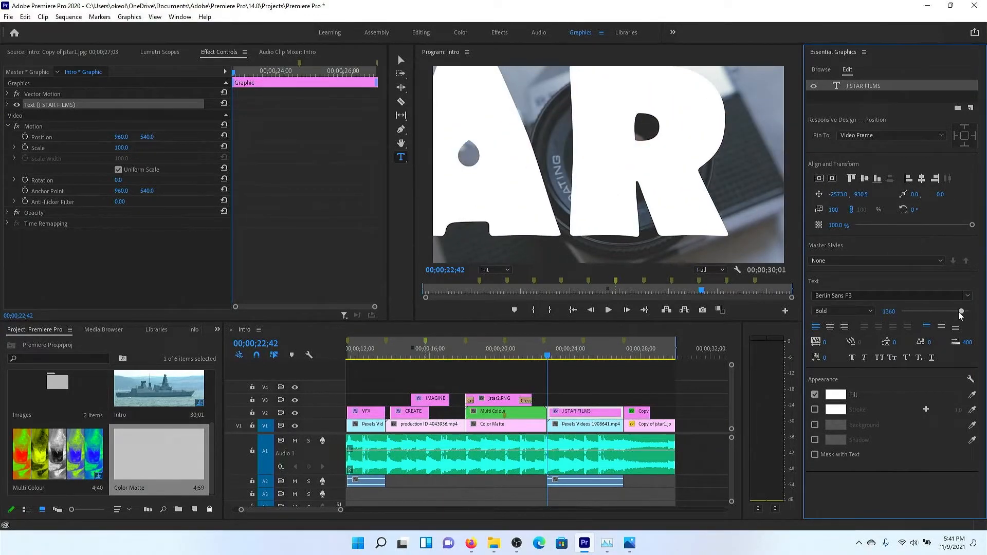
Step: Re-centre the J STAR FILMS title horizontally and vertically in the frame and add a rectangle shape to the graphic
click(832, 179)
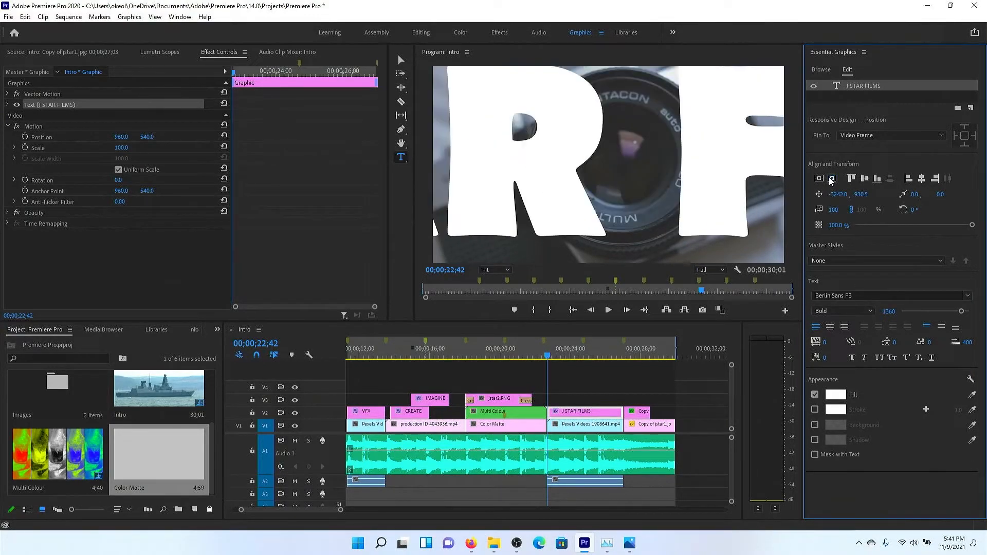
click(820, 179)
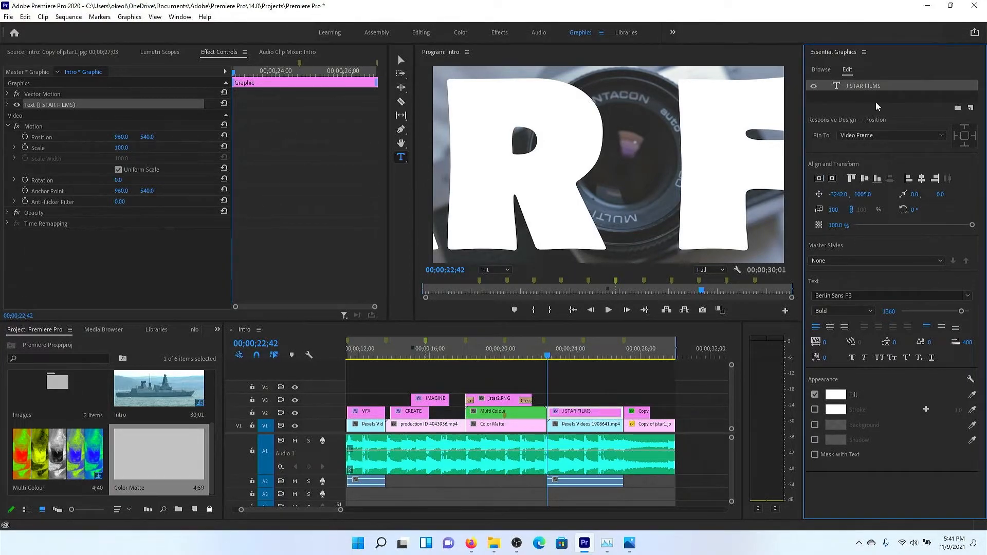
click(971, 108)
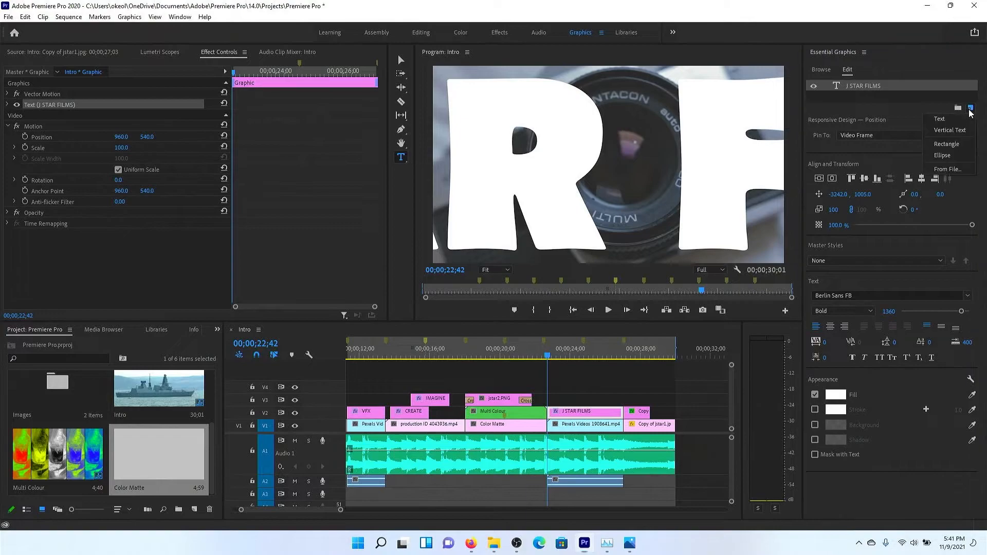
click(958, 143)
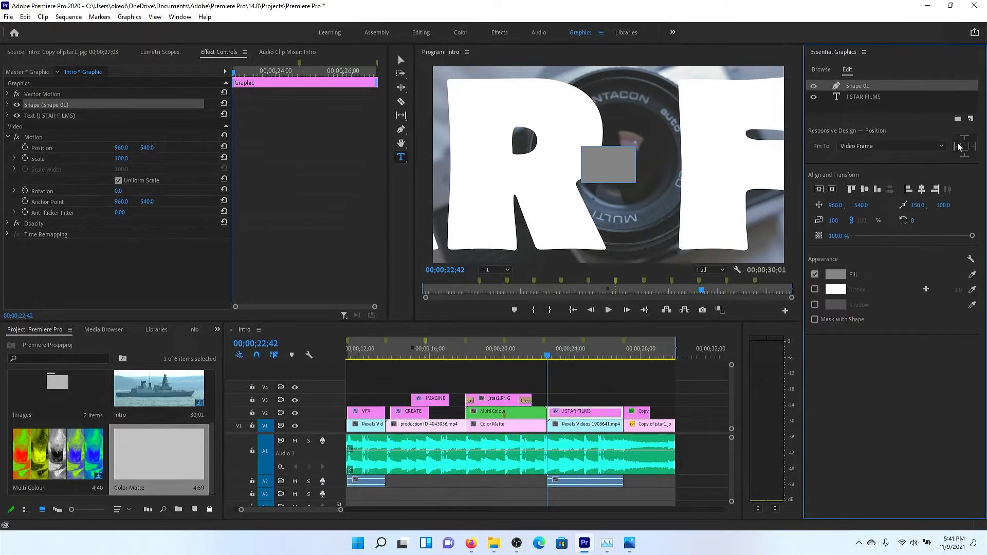
Step: Stretch the rectangle into a band spanning the frame's full width and the letters' height, and place it beneath the title layer
key(v)
click(579, 147)
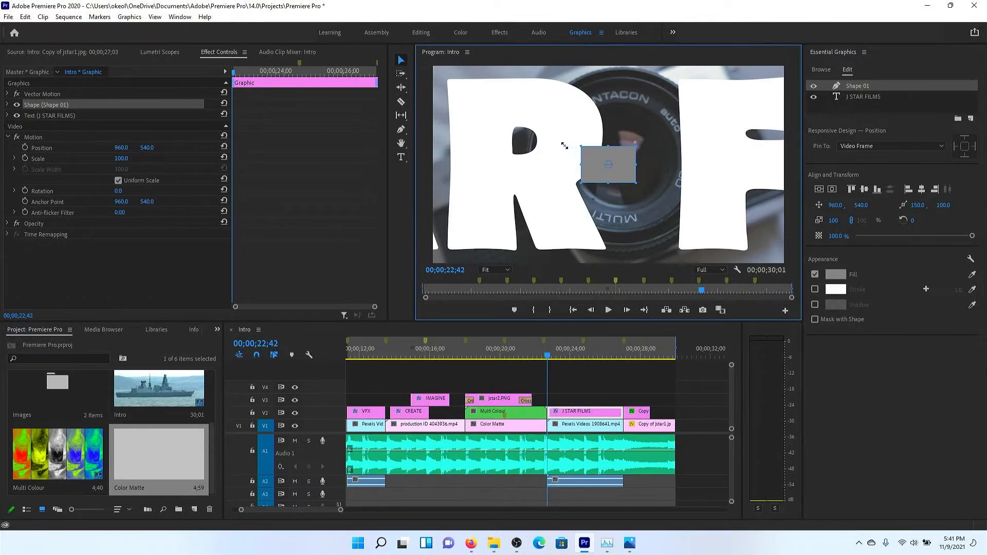
drag(581, 162, 432, 162)
drag(537, 146, 551, 67)
drag(639, 182, 787, 252)
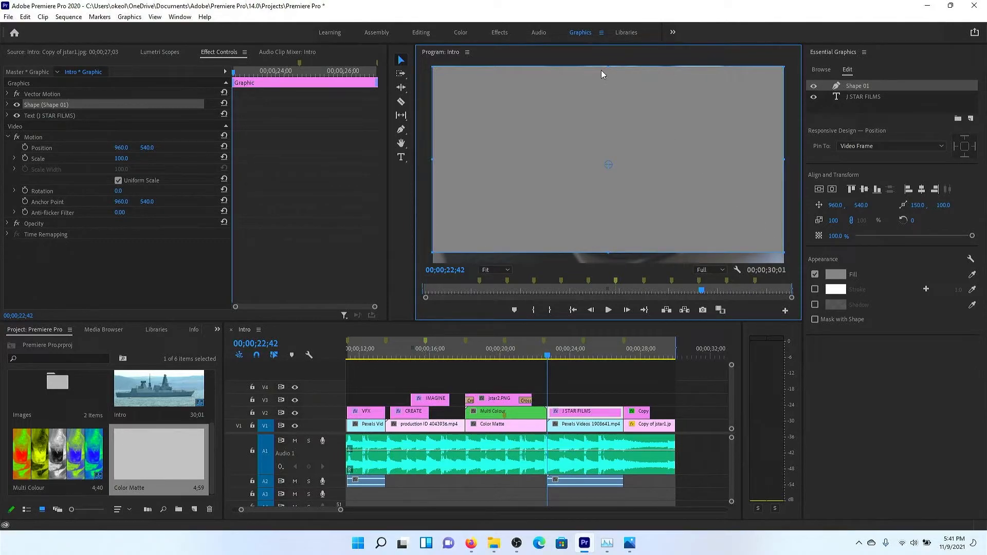
drag(610, 68, 613, 75)
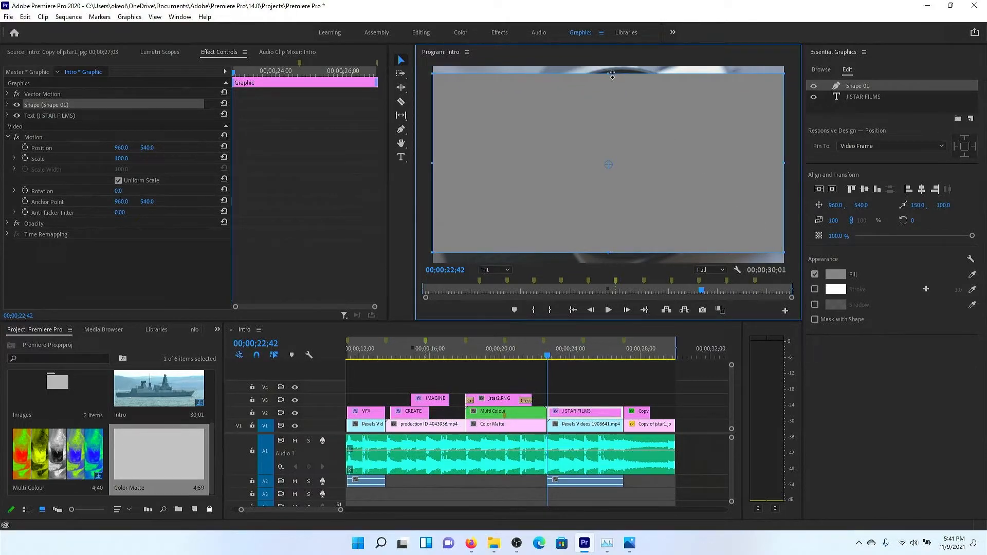
drag(900, 87, 899, 107)
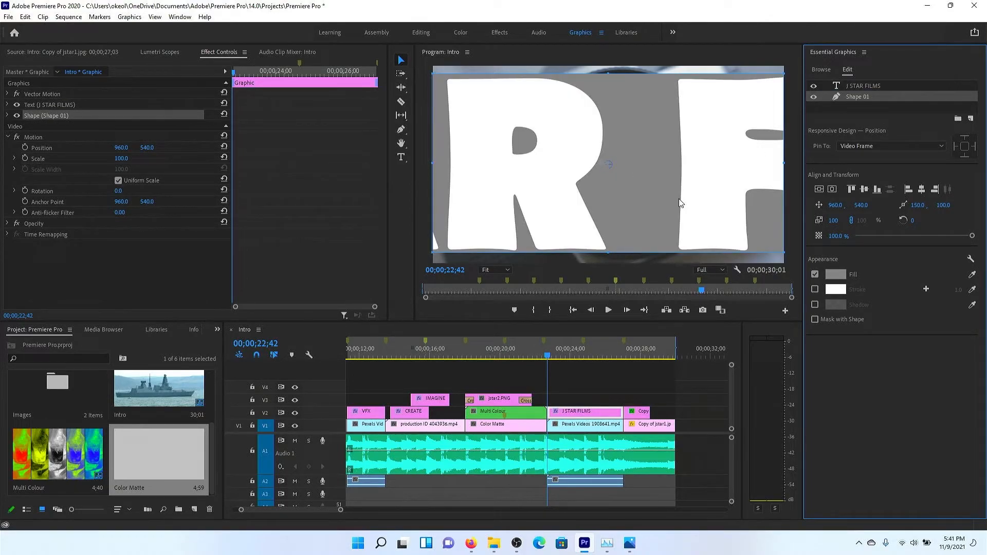
Step: Set the rectangle's fill to olive green 8C925B
click(836, 275)
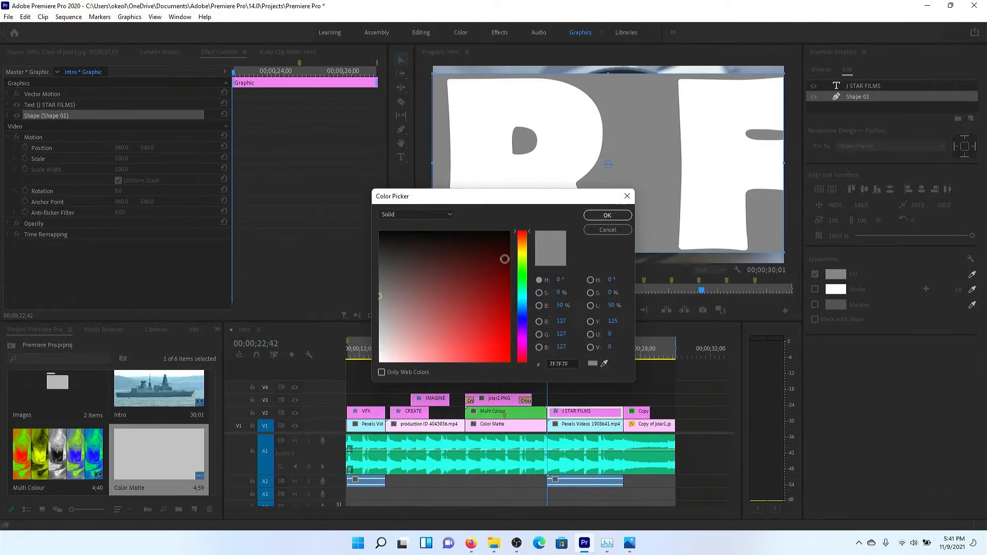
drag(379, 297, 374, 349)
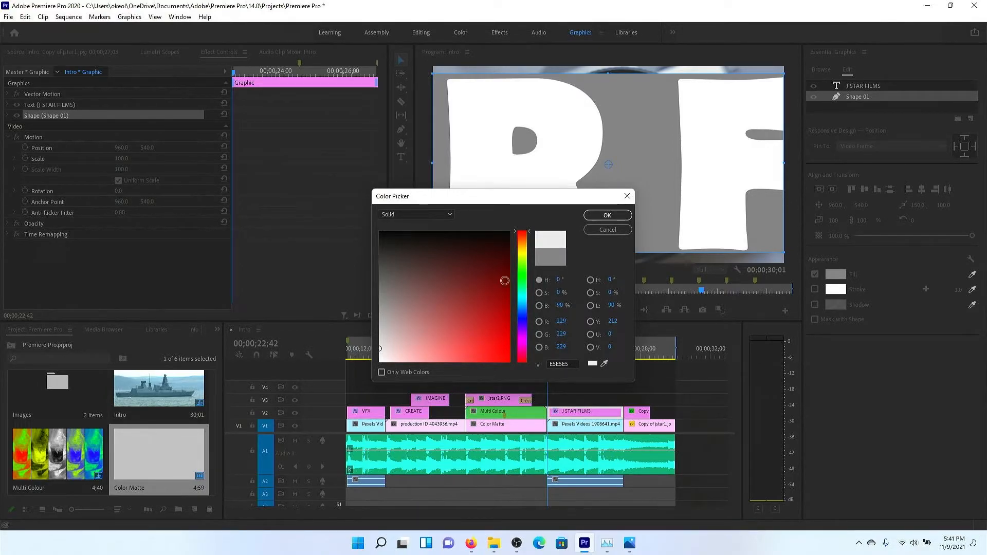
click(527, 253)
drag(527, 253, 527, 256)
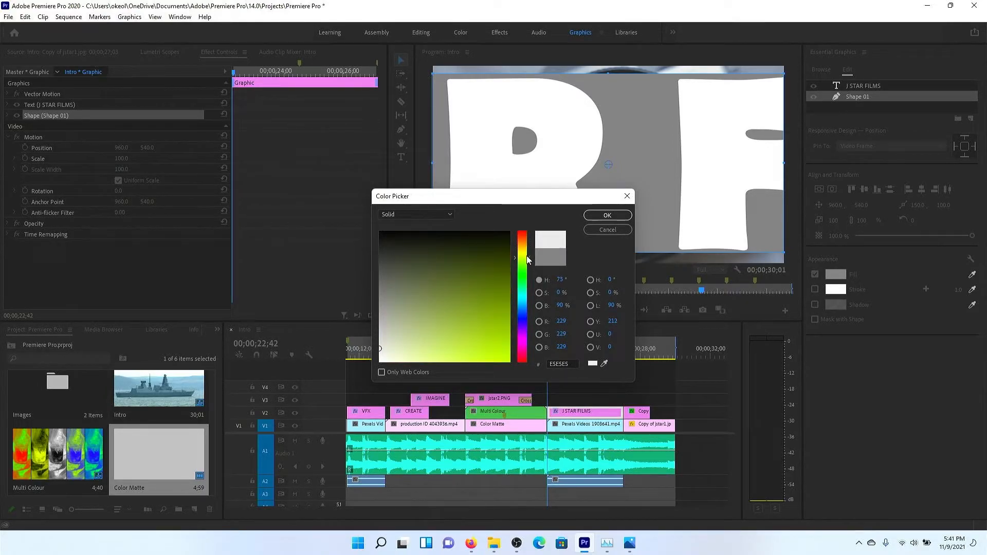
drag(392, 341, 427, 305)
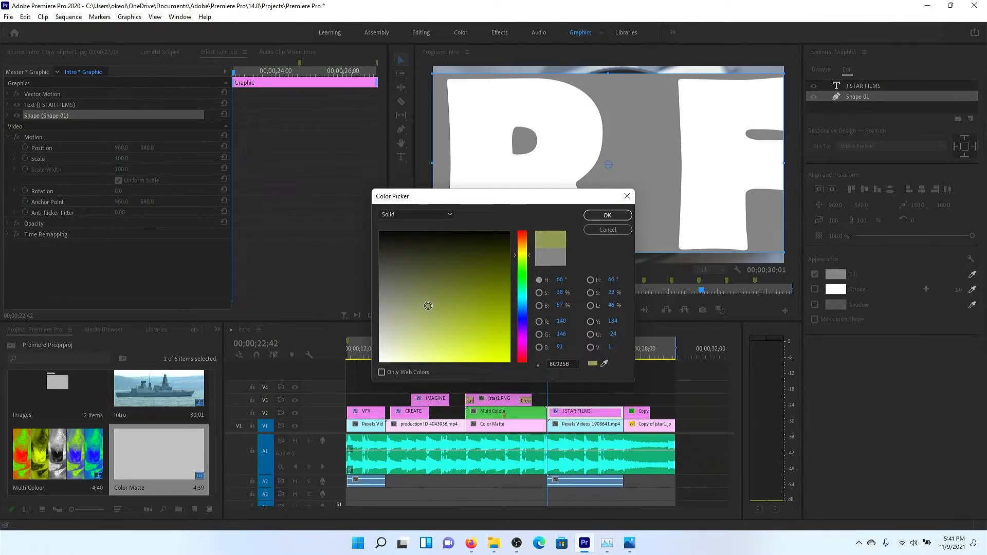
click(613, 219)
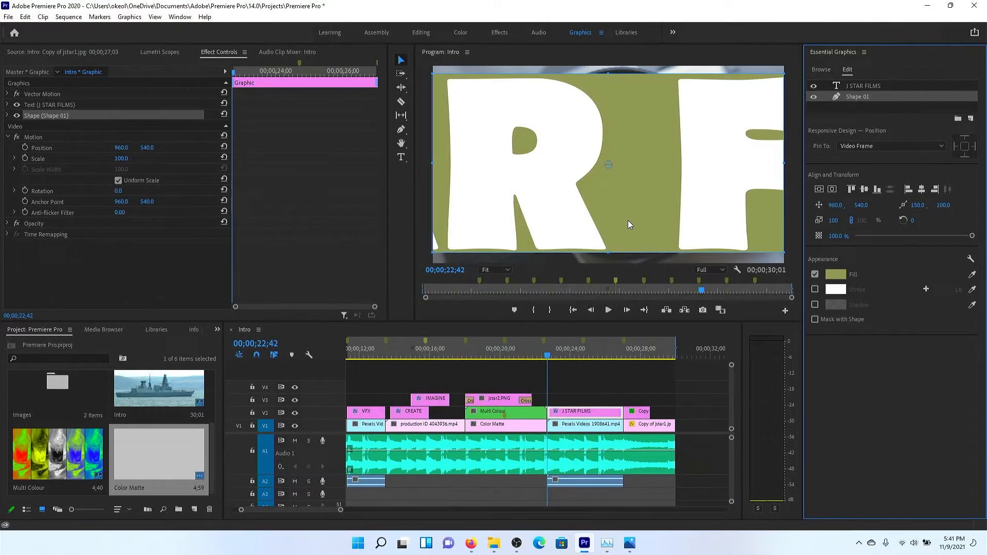
Step: Set the rectangle's fill to white and enable Mask with Text on the J STAR FILMS layer
click(837, 274)
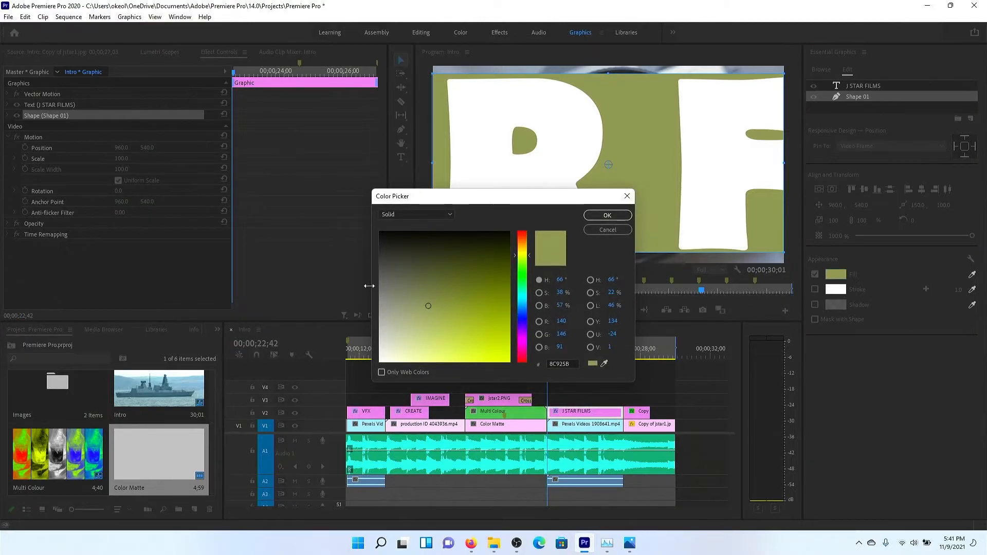
click(381, 361)
click(607, 215)
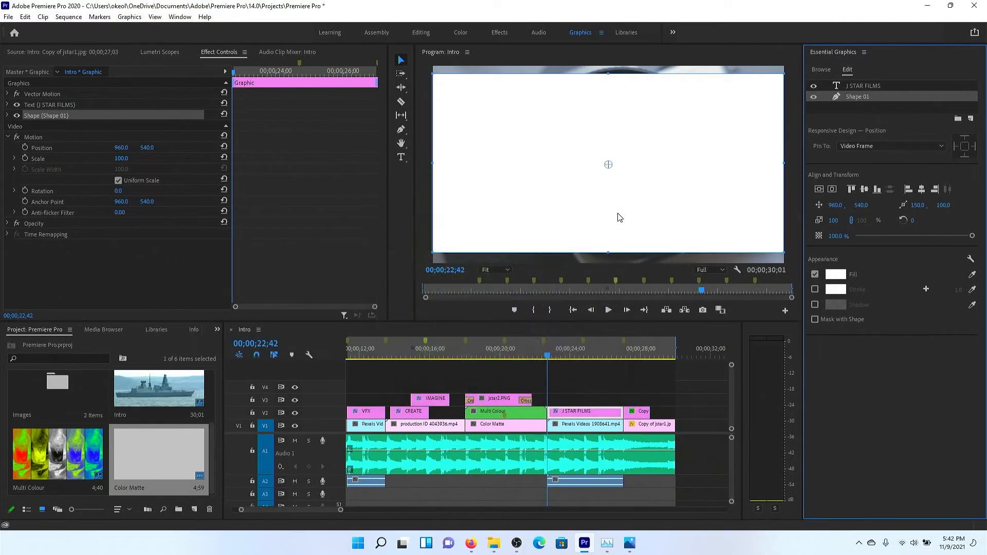
click(880, 86)
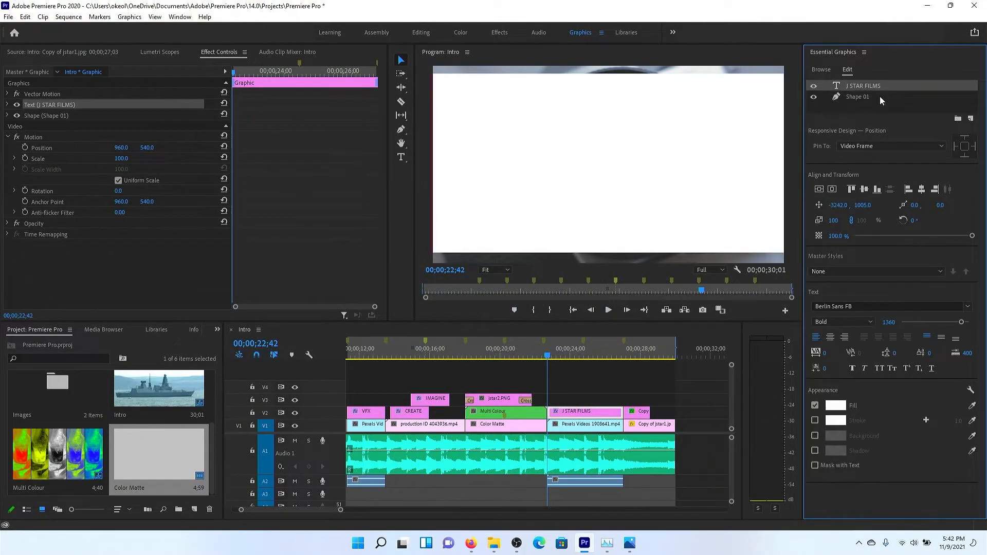
click(816, 466)
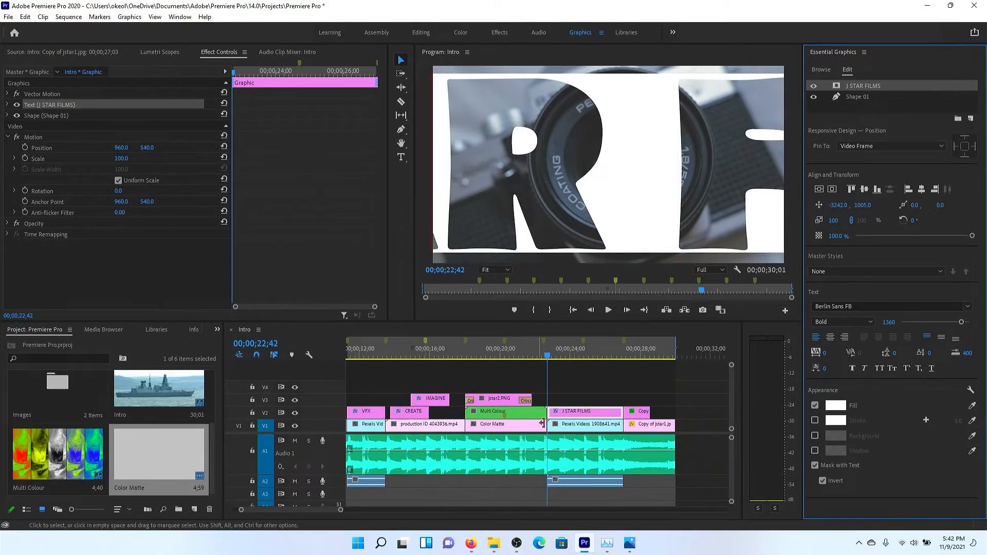
Step: Shift the J STAR FILMS text layer to horizontal position 1923, past the frame's right edge
click(54, 111)
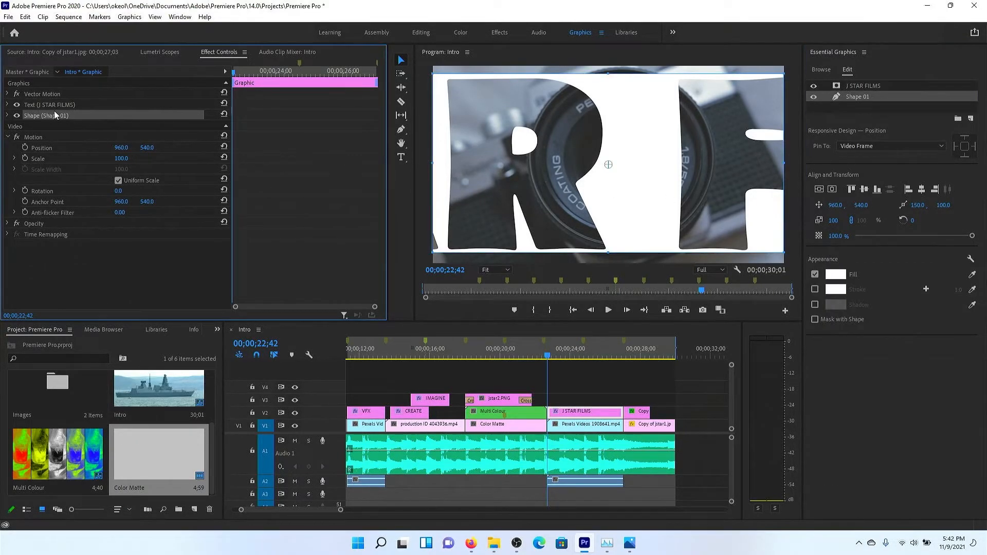
click(50, 107)
click(11, 108)
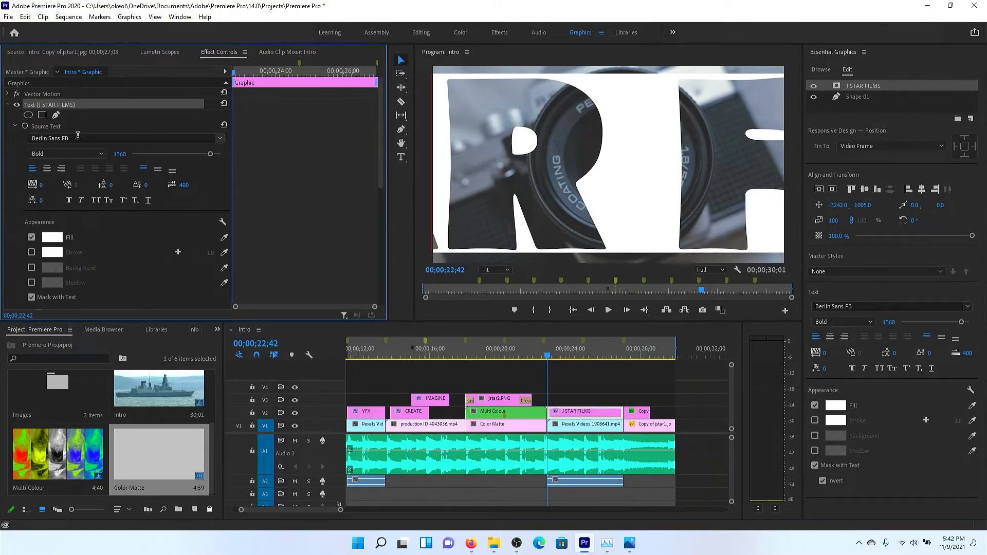
scroll(206, 204, down, 4)
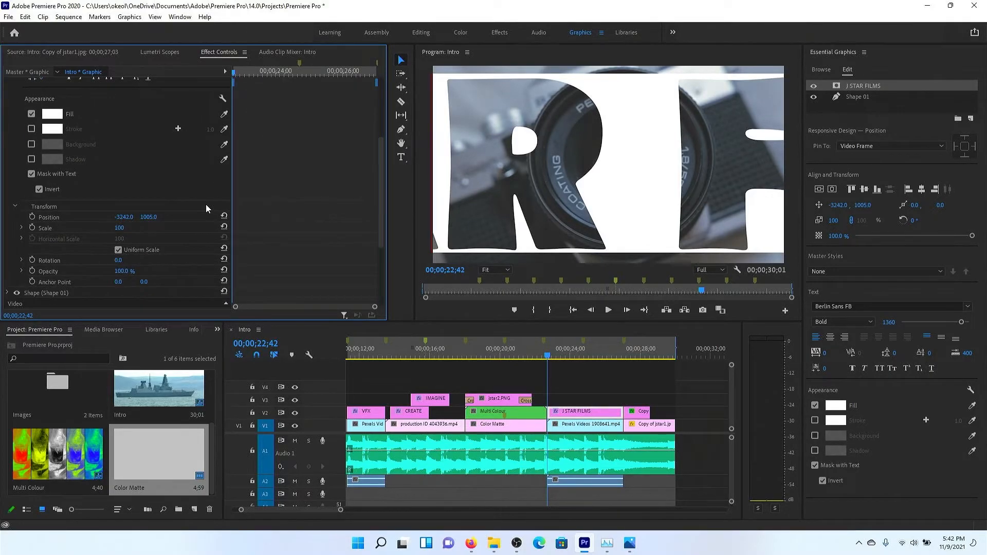
drag(130, 221, 257, 222)
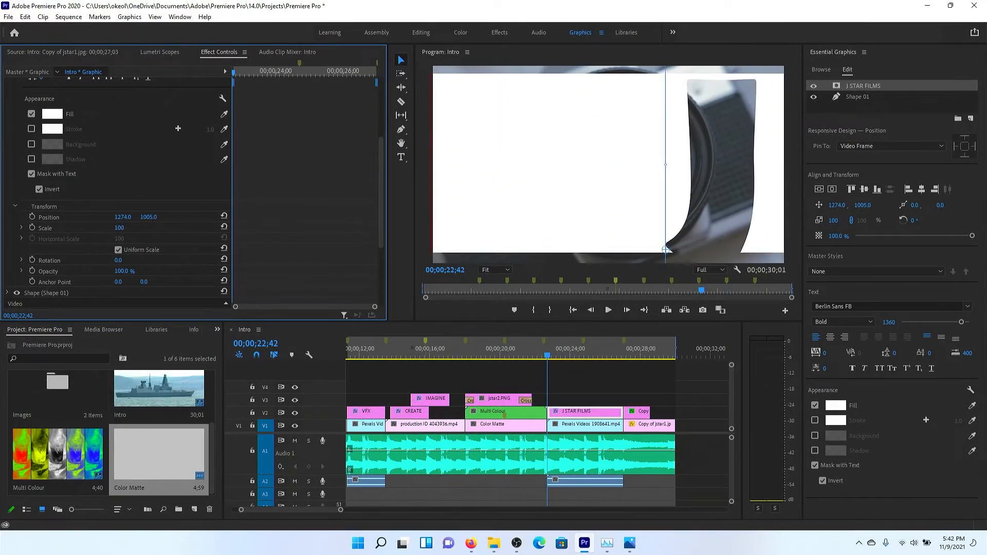
scroll(71, 168, up, 1)
scroll(71, 168, down, 2)
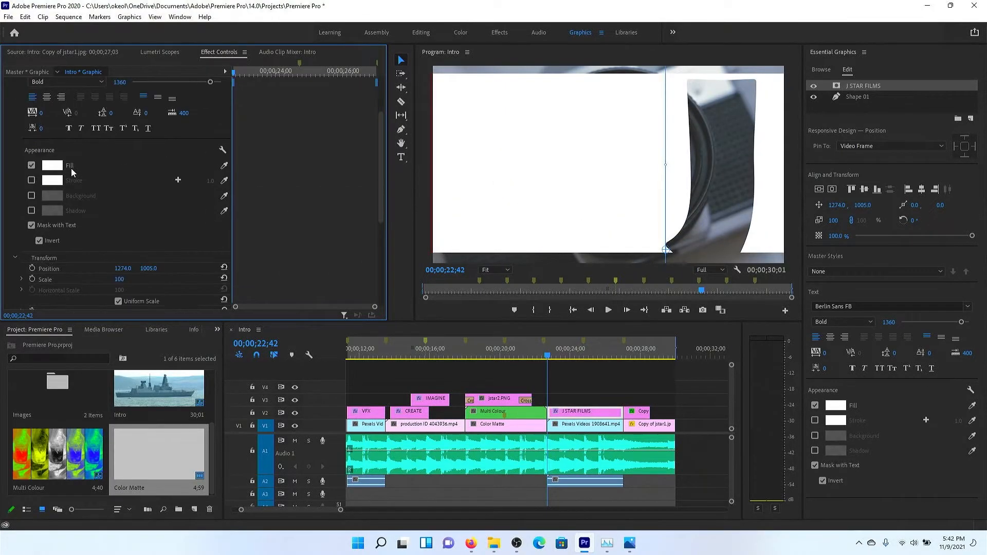
scroll(48, 227, down, 3)
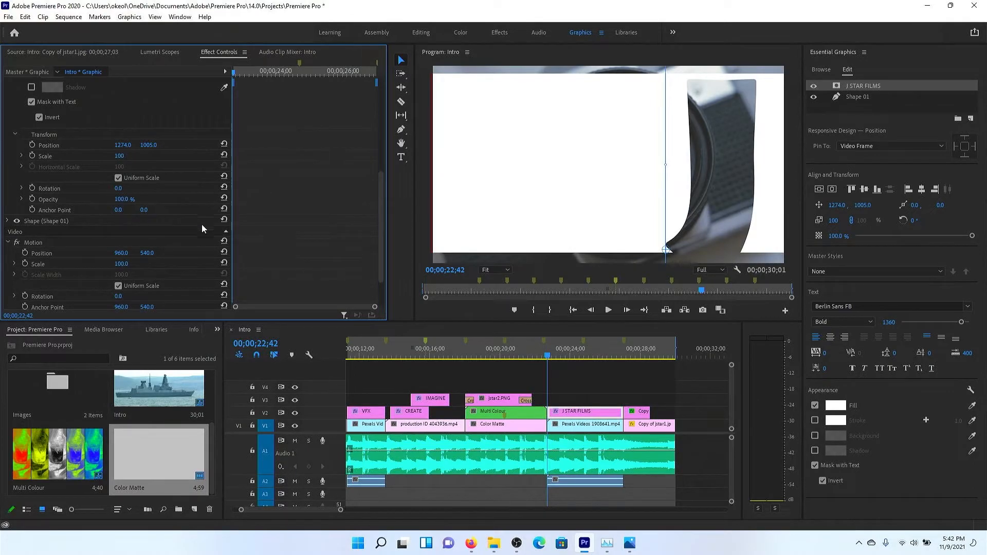
scroll(192, 202, up, 3)
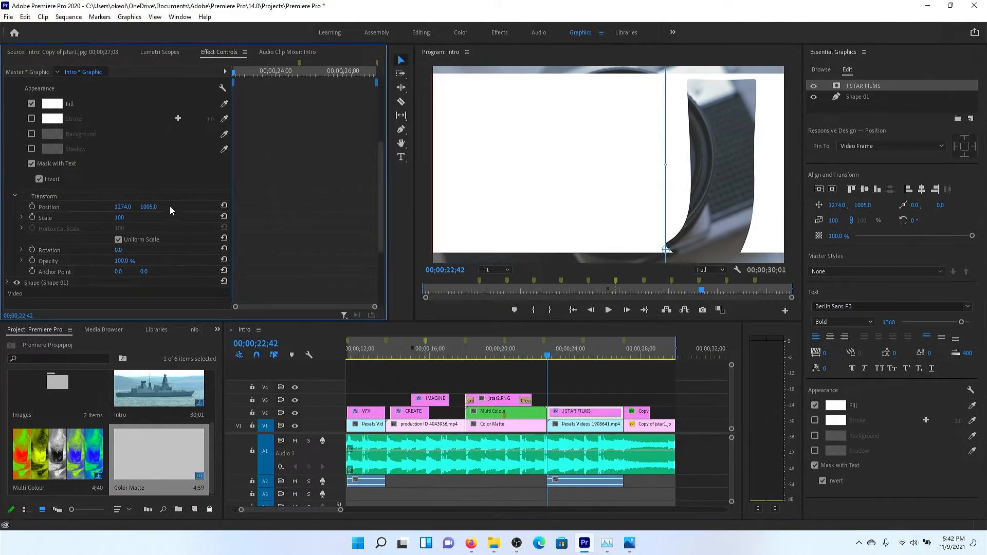
drag(122, 206, 455, 206)
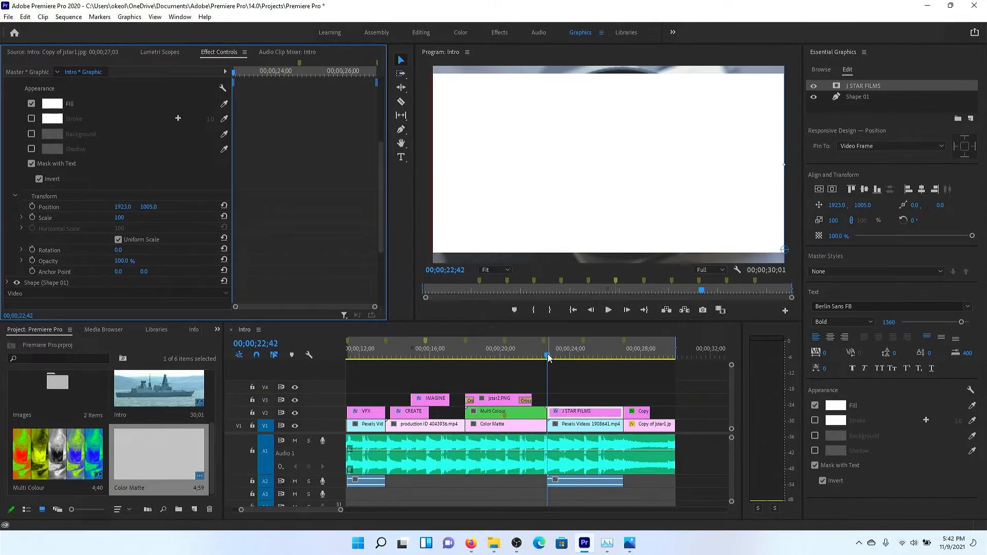
Step: Move the white rectangle out of the frame to horizontal position 2887
click(551, 191)
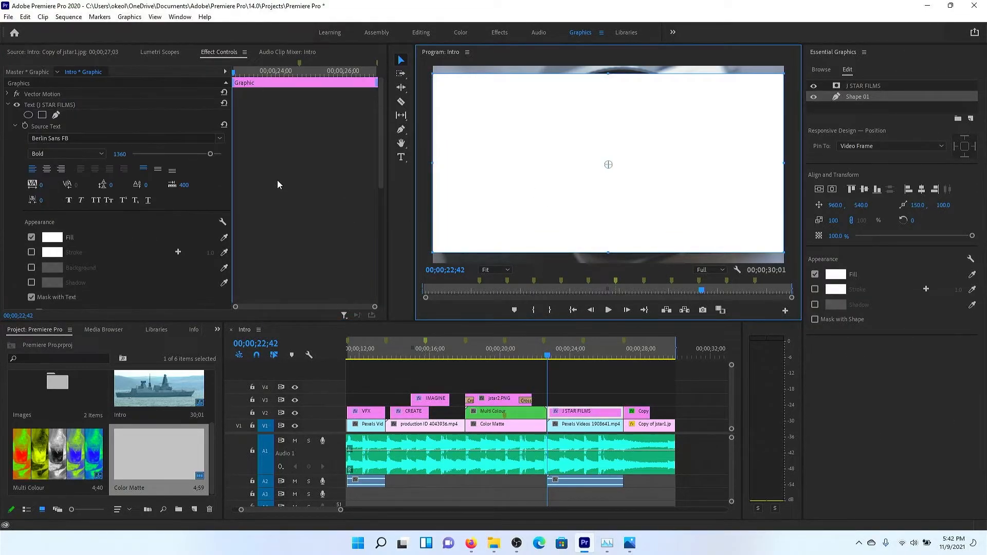
click(57, 94)
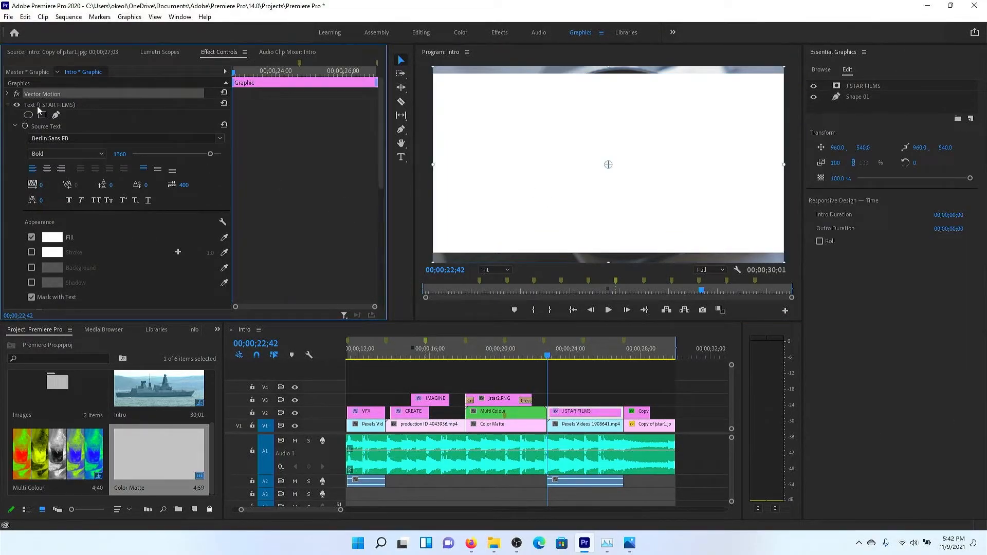
click(37, 106)
click(8, 105)
click(32, 114)
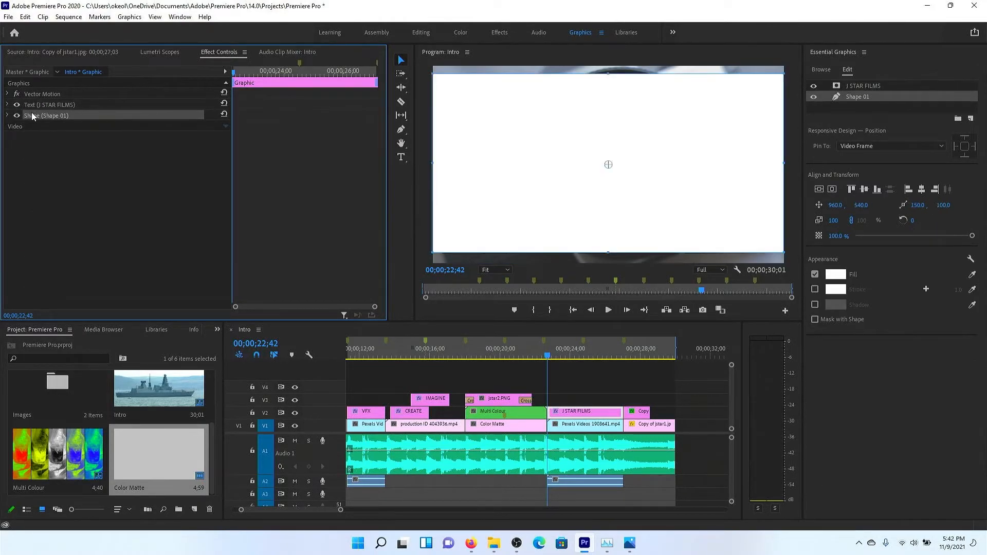
click(7, 115)
scroll(128, 242, down, 3)
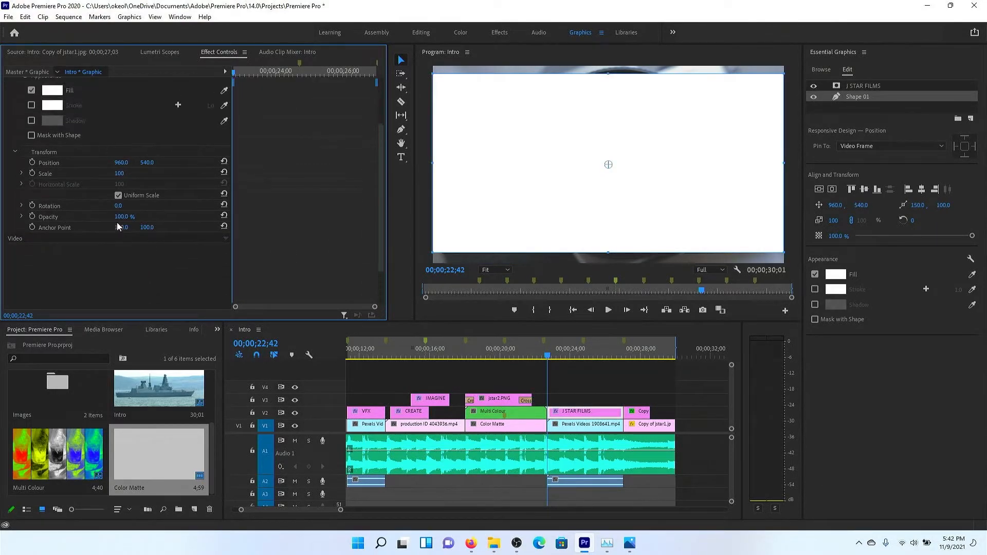
scroll(109, 190, up, 1)
drag(119, 177, 263, 178)
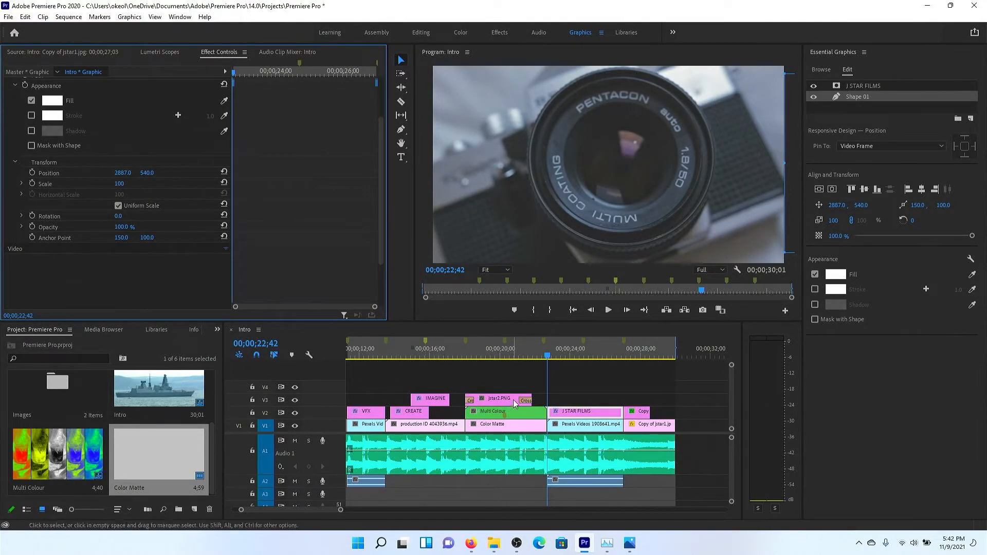
Step: Keyframe the rectangle's position from 00;00;22;42, sliding it into the frame to horizontal position 964 at 00;00;22;57
drag(549, 359, 561, 358)
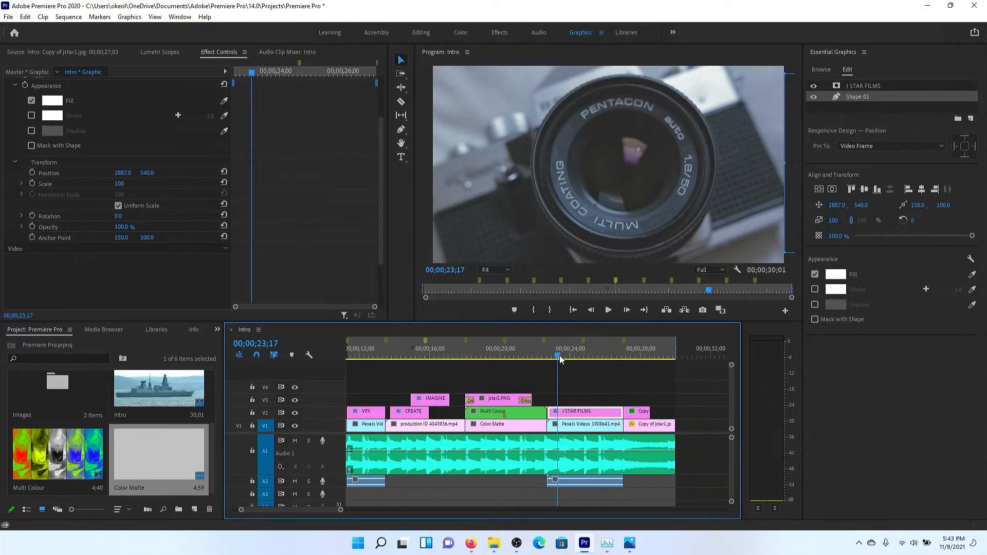
drag(561, 359, 559, 361)
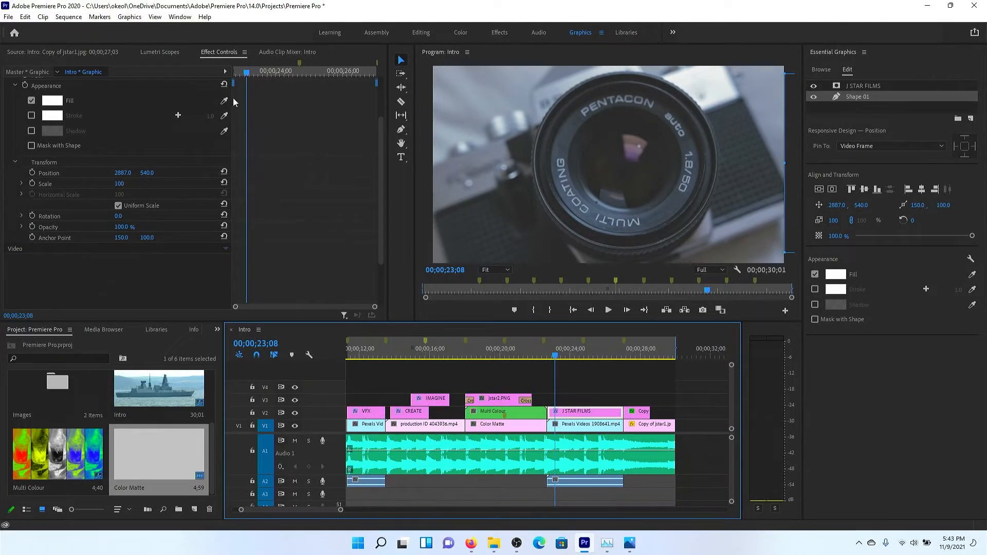
drag(248, 76, 234, 80)
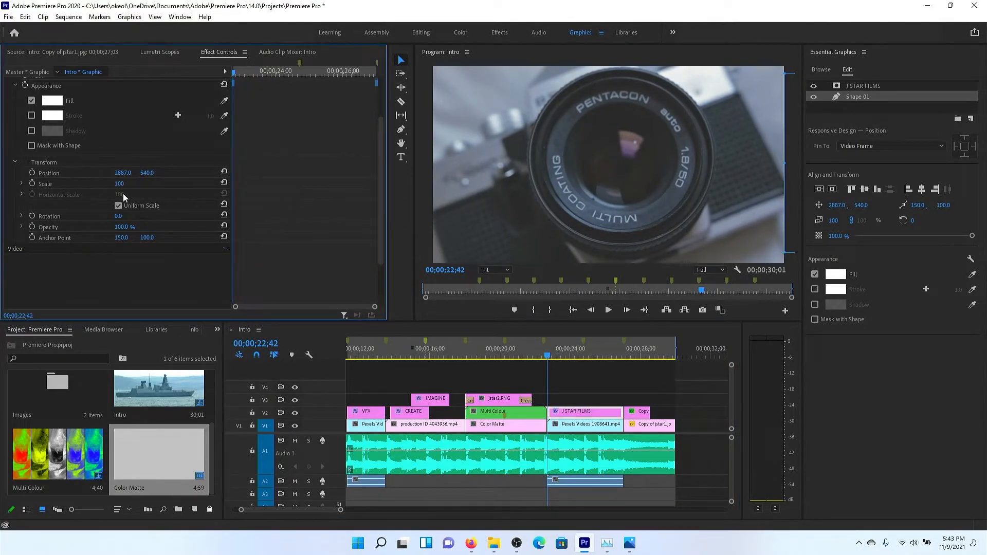
click(93, 171)
click(240, 75)
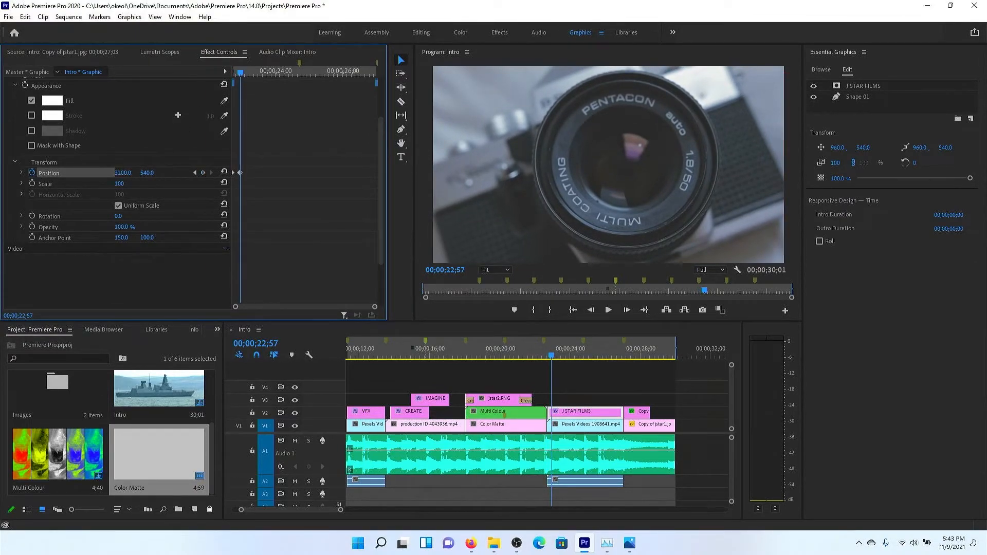
drag(123, 172, 39, 173)
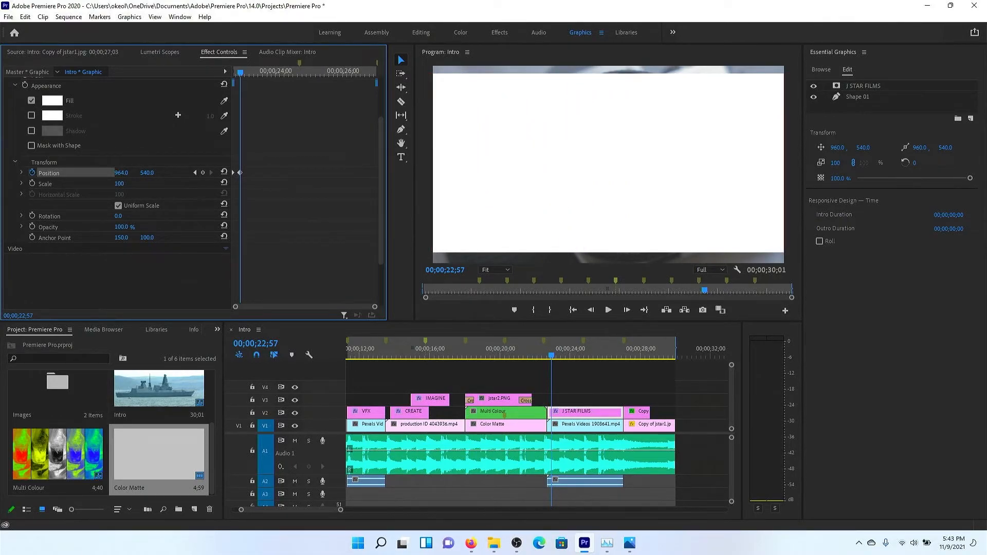
Step: Hold the white rectangle at 964 with a keyframe at 00;00;26;46, slide it out to horizontal position -960 at 00;00;27;02, and preview it
drag(246, 78, 370, 76)
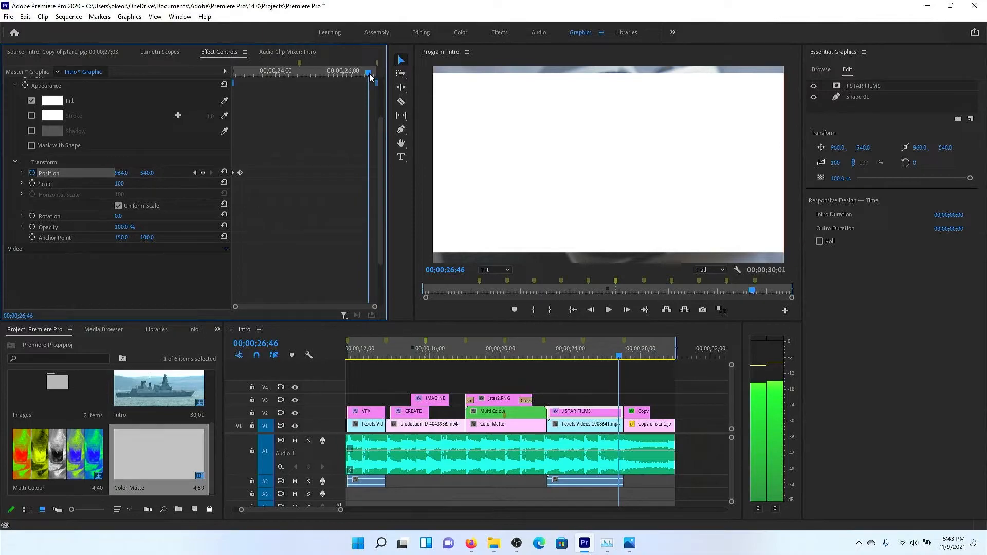
click(203, 173)
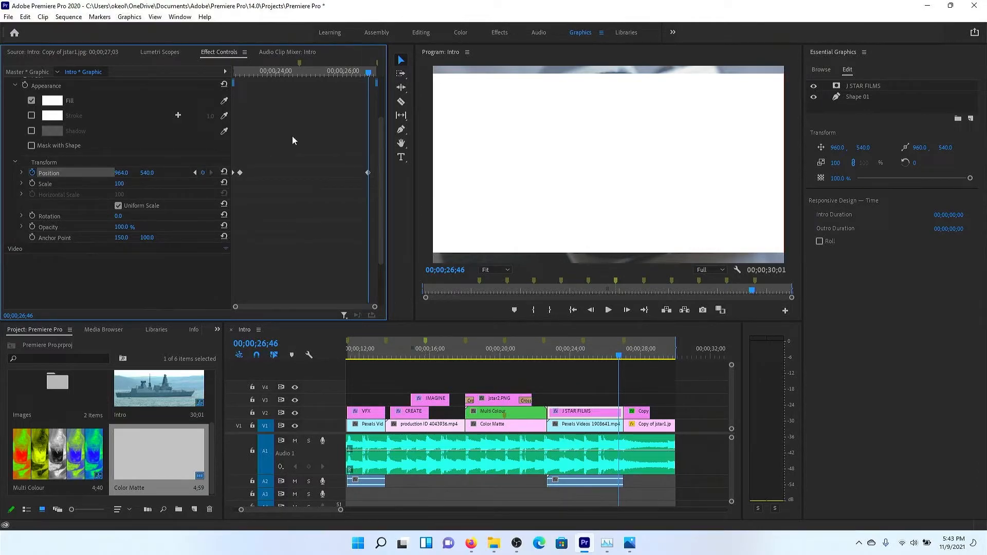
drag(370, 77, 376, 76)
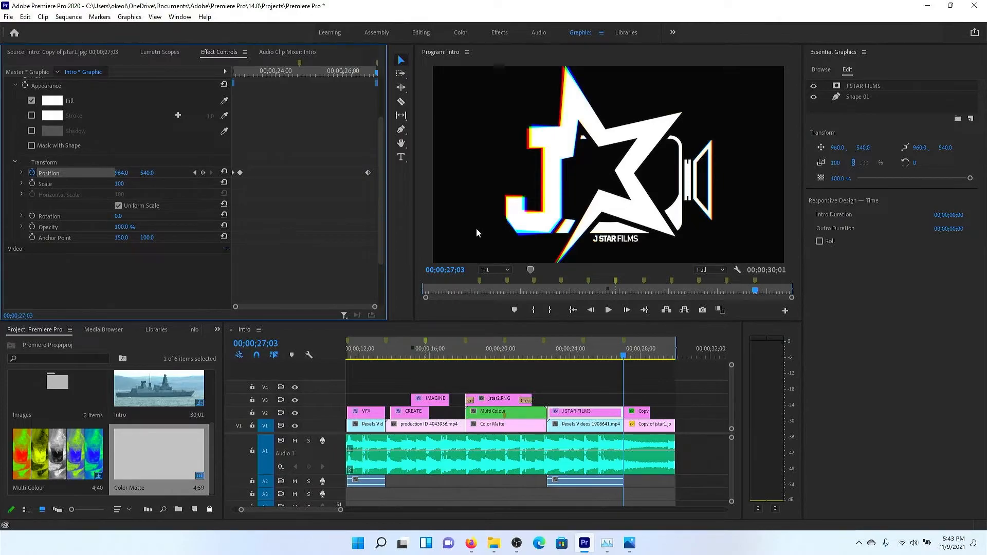
key(Left)
drag(115, 173, 74, 173)
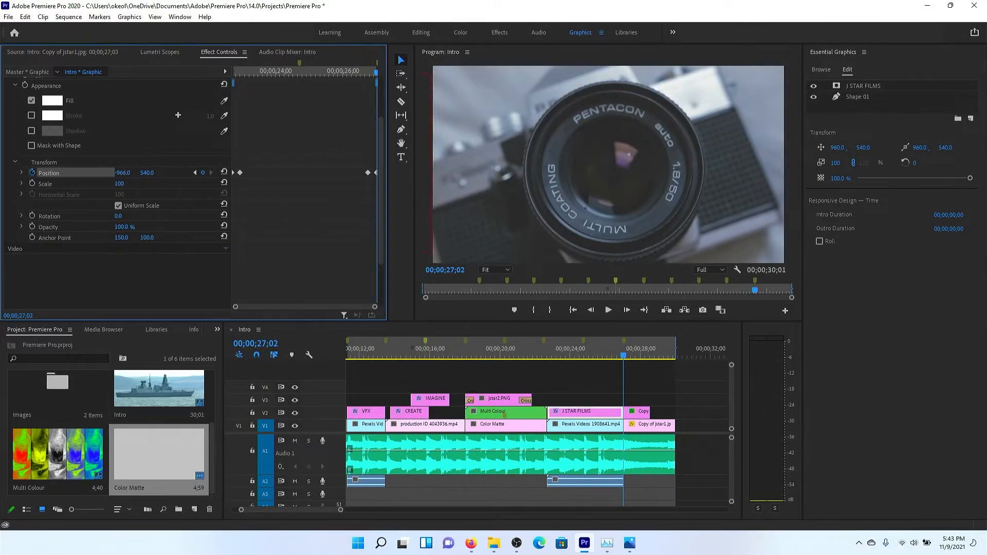
click(553, 350)
key(space)
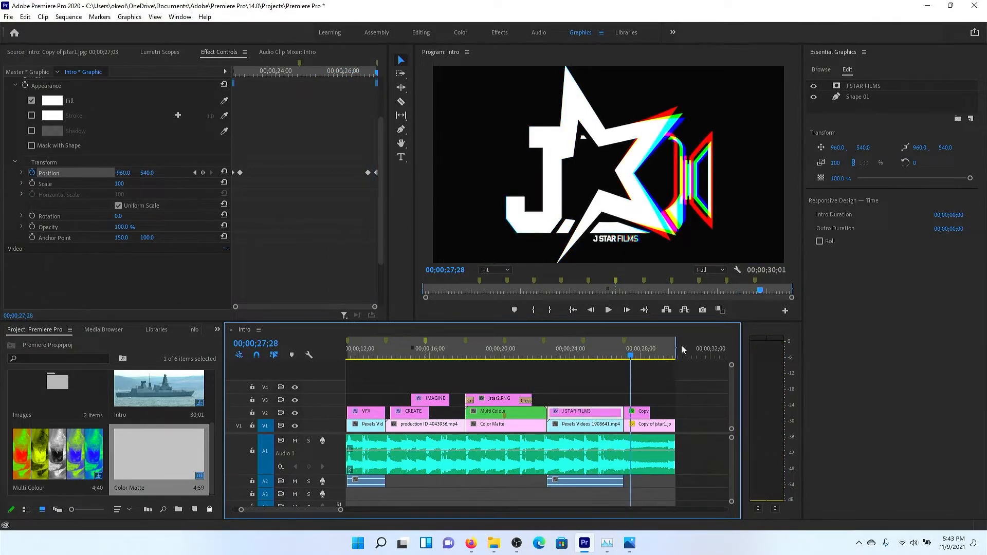
Step: Enable position keyframing on the J STAR FILMS text layer at 00;00;23;05
click(559, 354)
drag(559, 360, 549, 358)
click(212, 173)
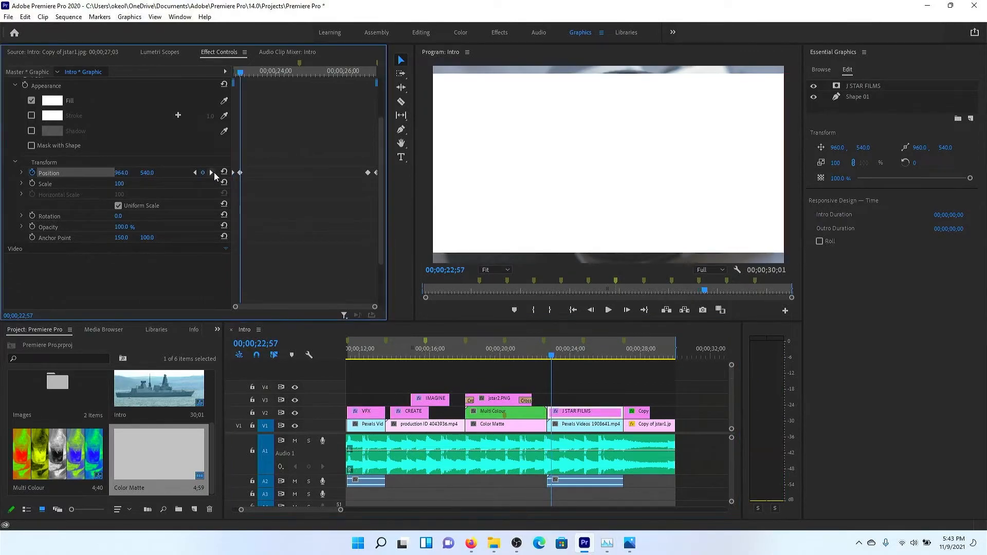
drag(243, 76, 245, 76)
scroll(200, 154, up, 3)
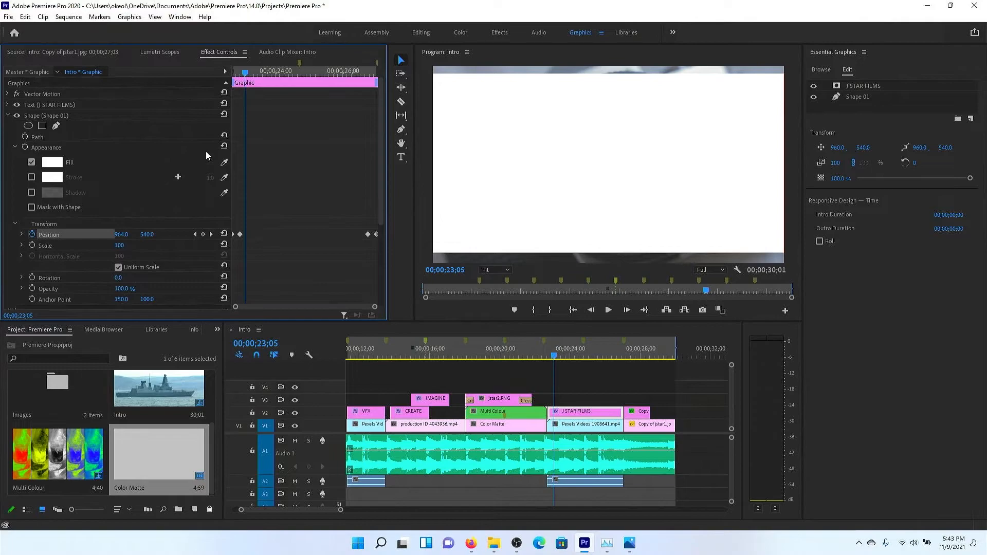
click(26, 105)
click(7, 104)
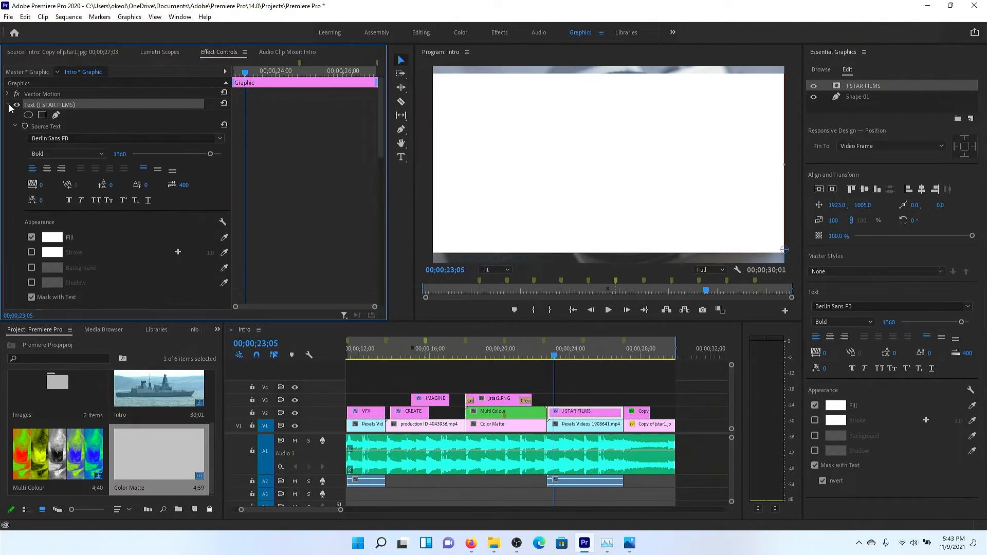
scroll(85, 181, down, 3)
scroll(85, 181, down, 3)
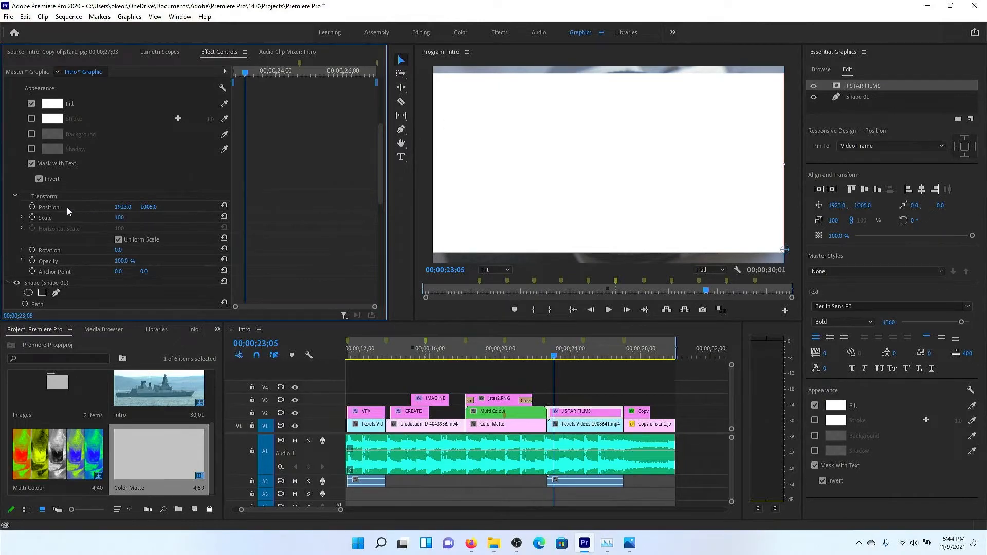
click(33, 208)
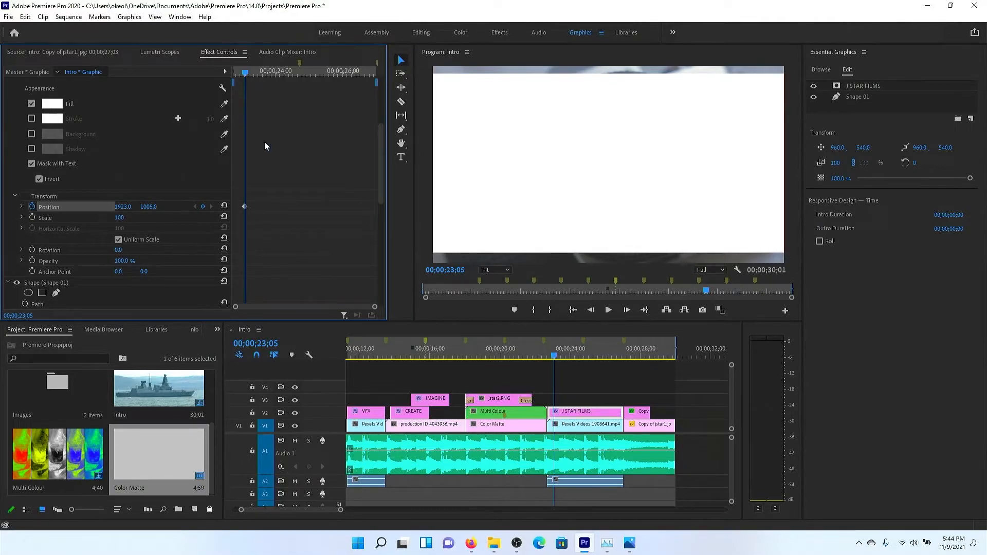
Step: Keyframe the text's horizontal position from 1923 at 00;00;22;57 to 7 at 00;00;23;05
scroll(272, 154, down, 5)
click(195, 196)
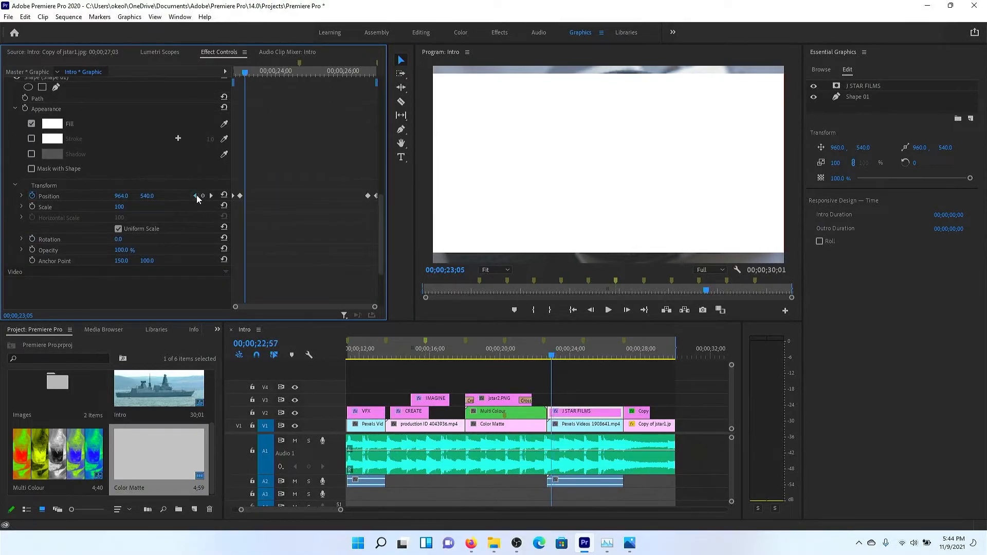
scroll(288, 169, up, 5)
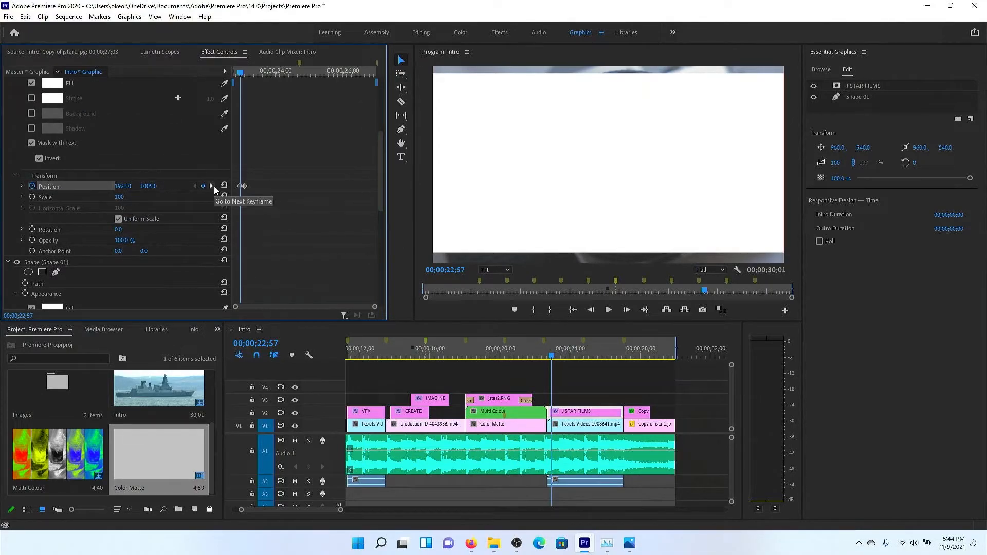
click(212, 186)
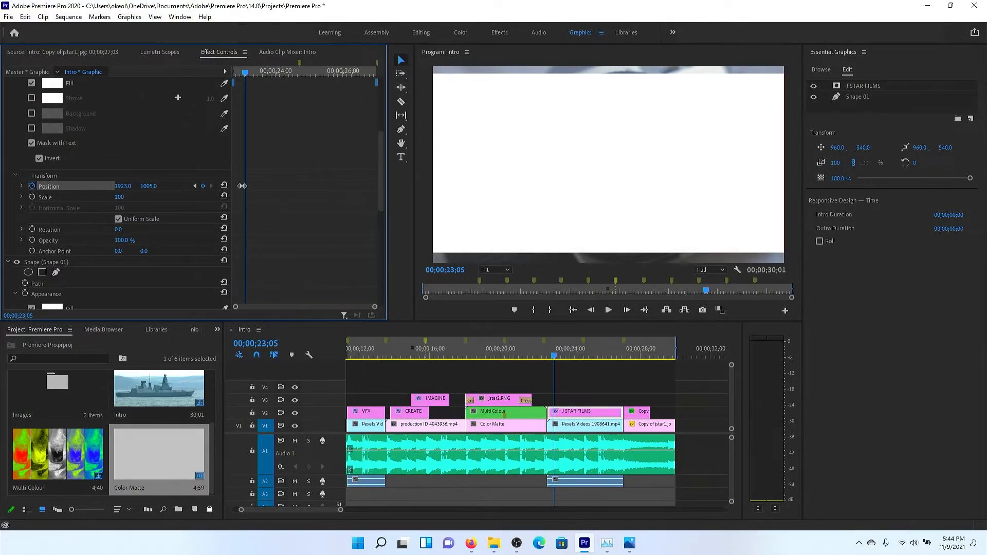
drag(122, 186, 2, 186)
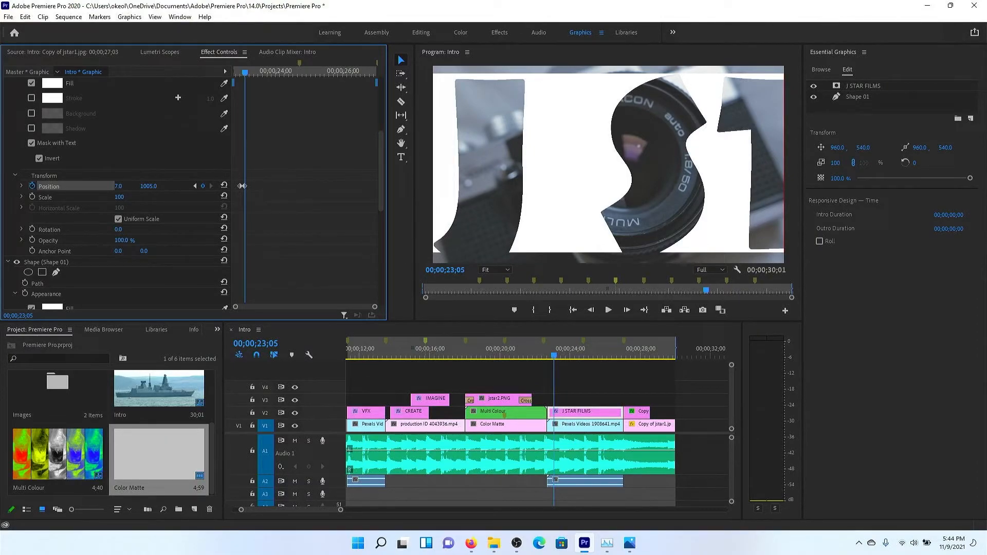
drag(1, 186, 1, 186)
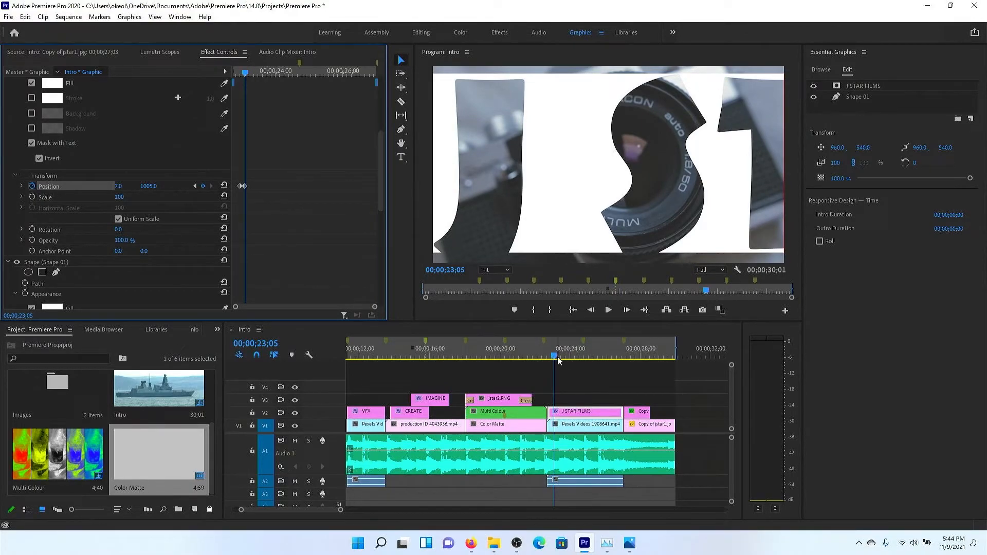
Step: Delete the text's position keyframe at 00;00;23;05 and keyframe its horizontal position to about -8155 at 00;00;26;44
drag(555, 356, 620, 359)
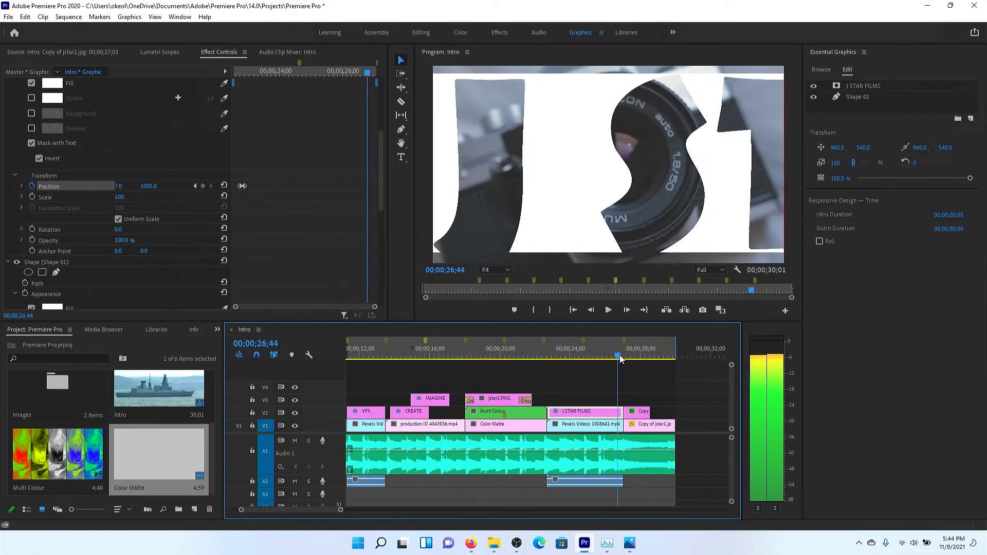
scroll(359, 184, down, 2)
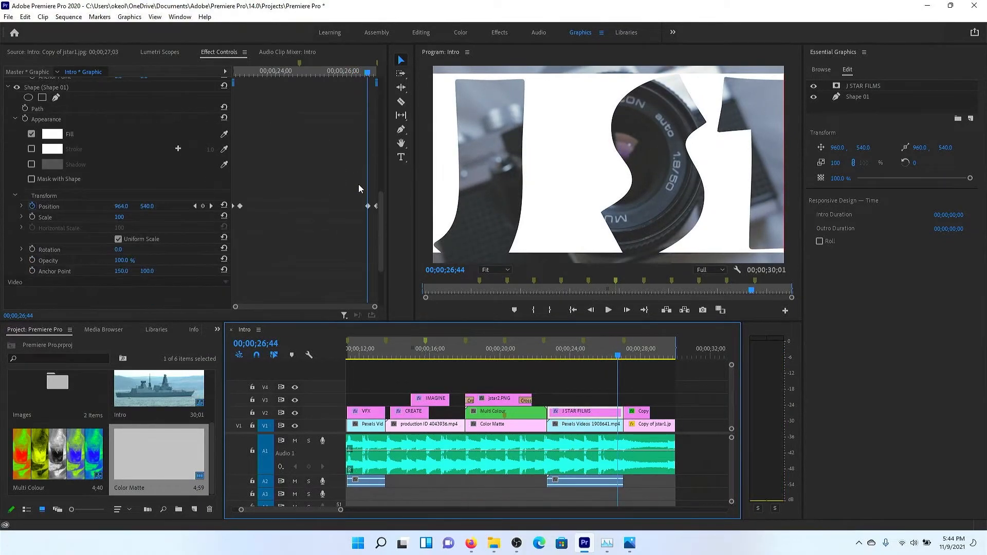
scroll(360, 184, up, 1)
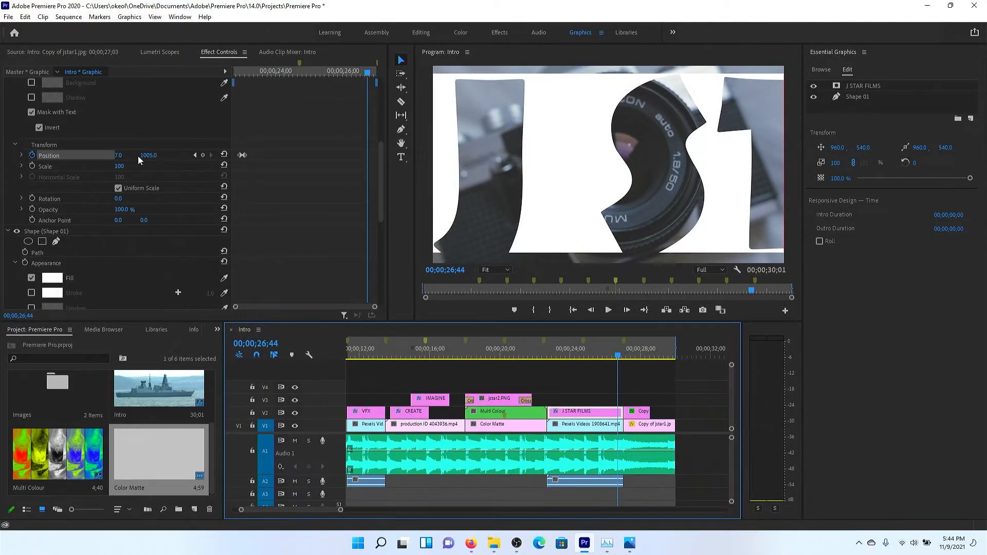
click(243, 156)
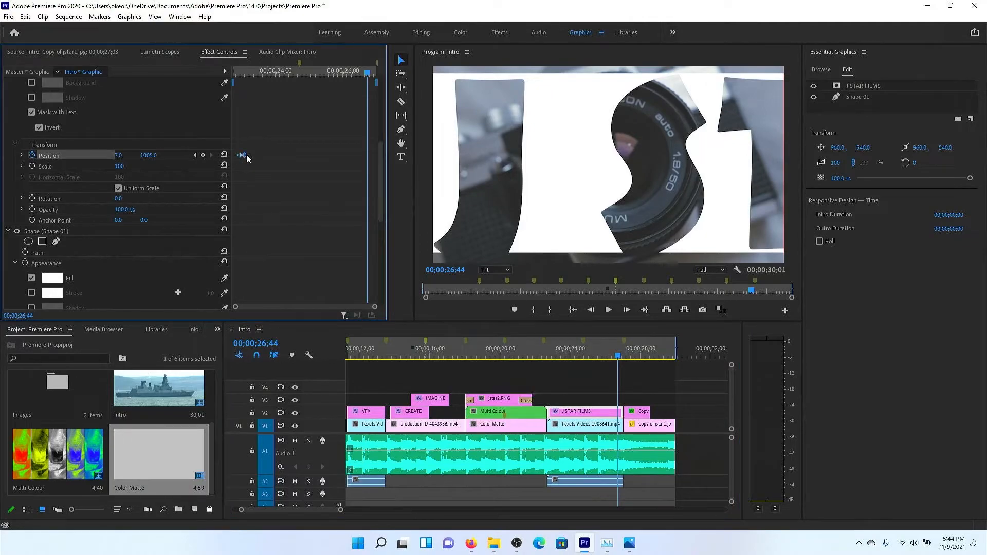
key(Delete)
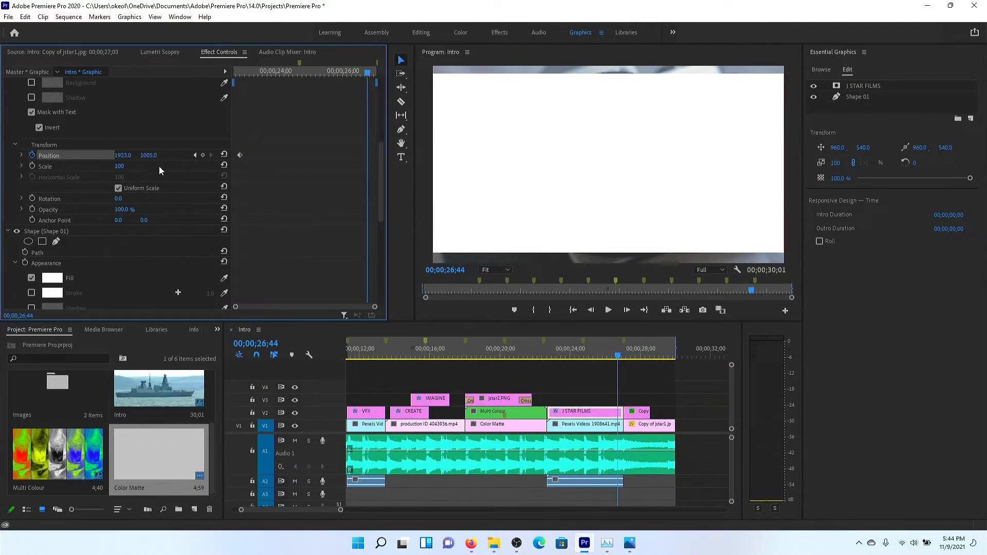
mouse_move(124, 155)
mouse_down()
mouse_move(7, 154)
mouse_move(127, 155)
mouse_up()
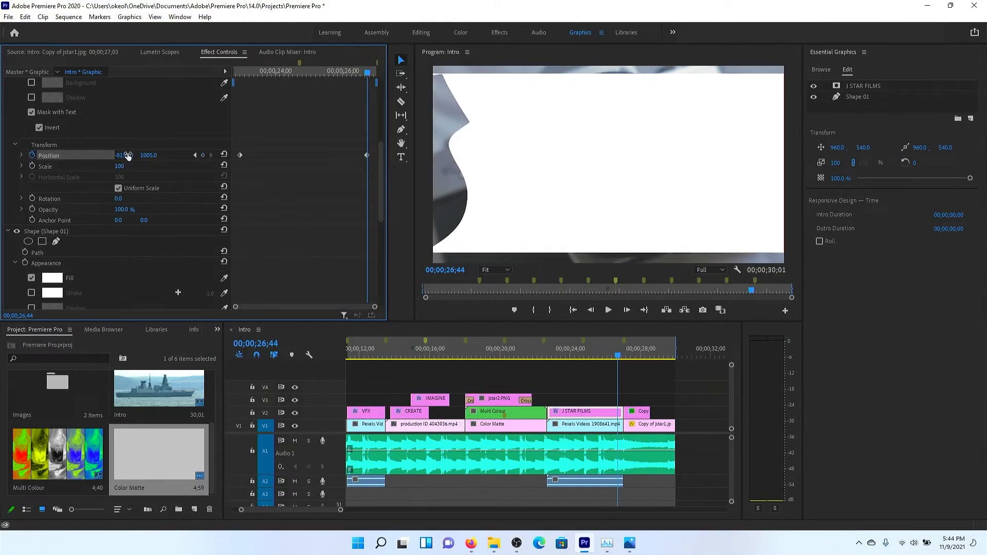
scroll(277, 181, down, 5)
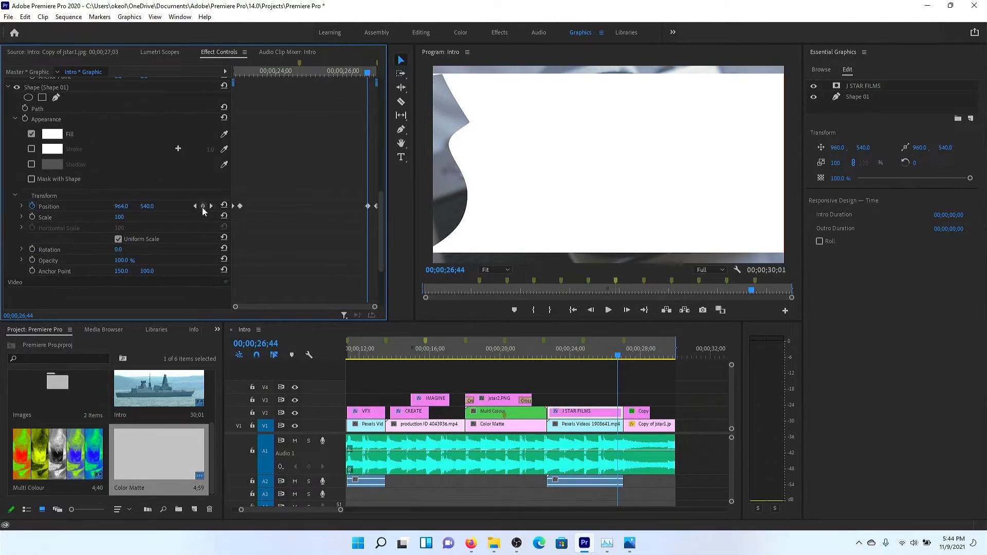
click(211, 206)
click(211, 206)
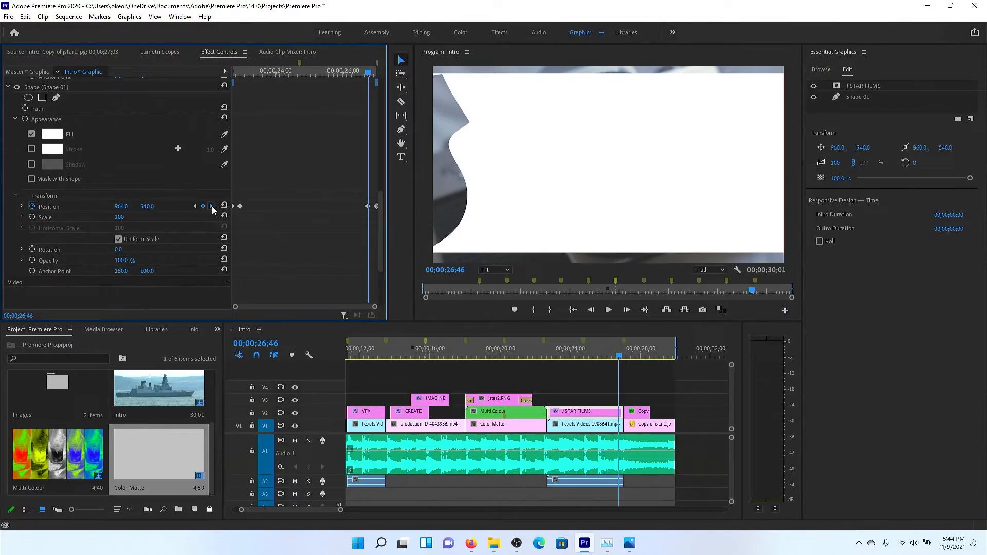
scroll(282, 171, up, 3)
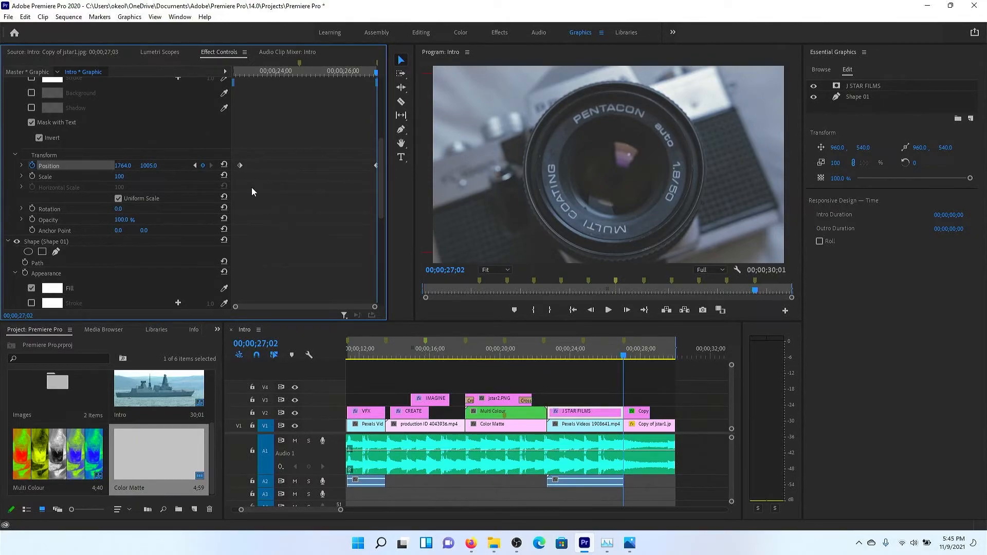
key(ctrl+z)
key(ctrl+z)
key(ctrl+z)
Step: Set the text's horizontal position to -8351 at the 00;00;26;44 keyframe and play the section to check the scroll
click(195, 165)
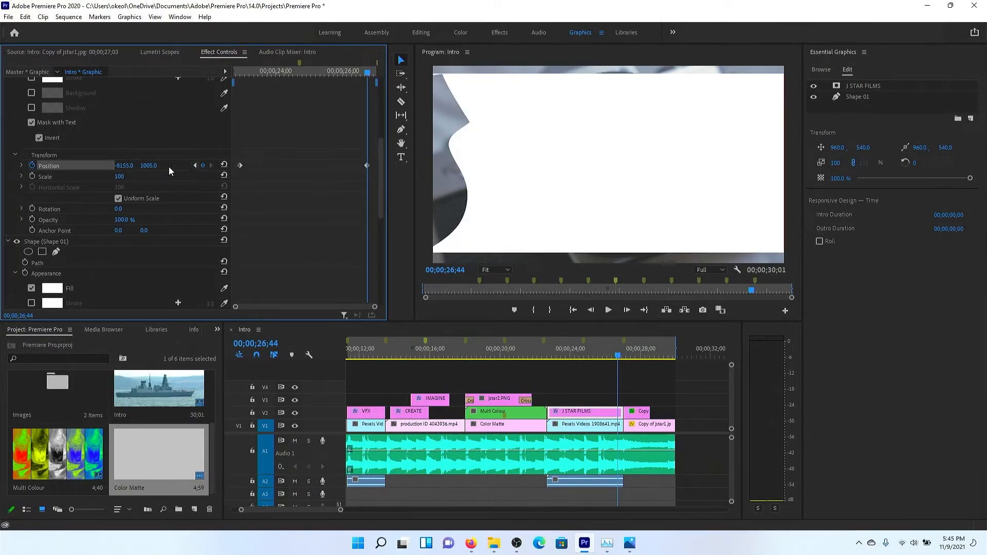
drag(146, 170, 43, 168)
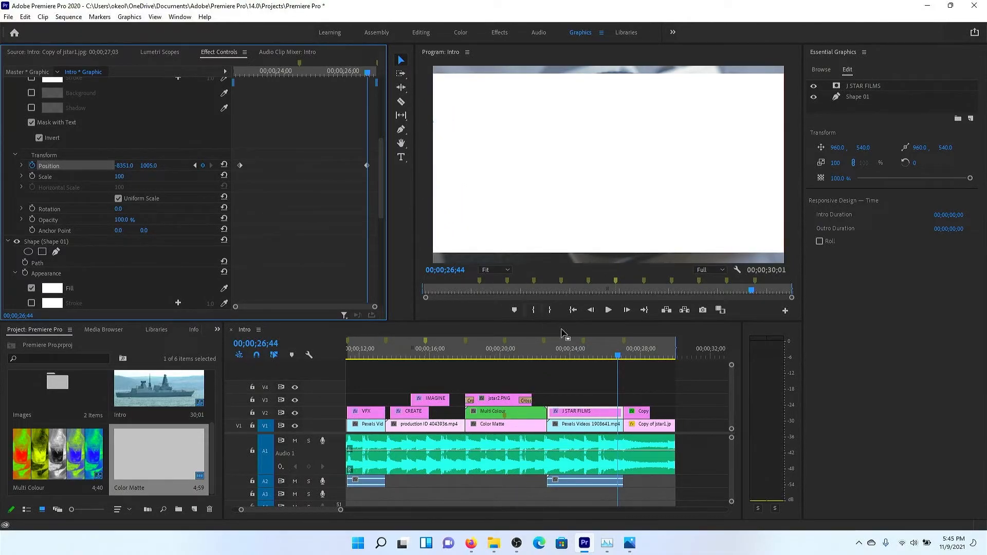
click(559, 355)
key(space)
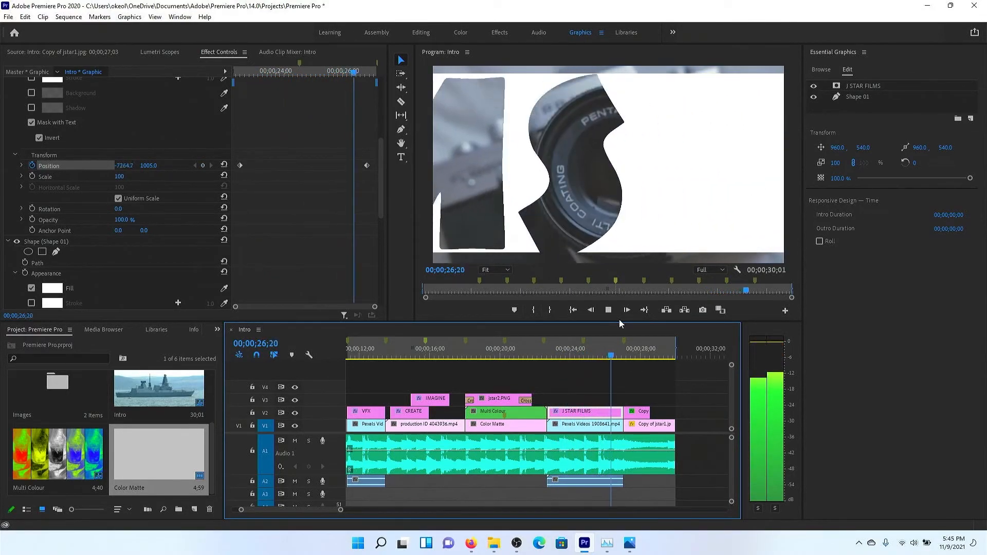
key(space)
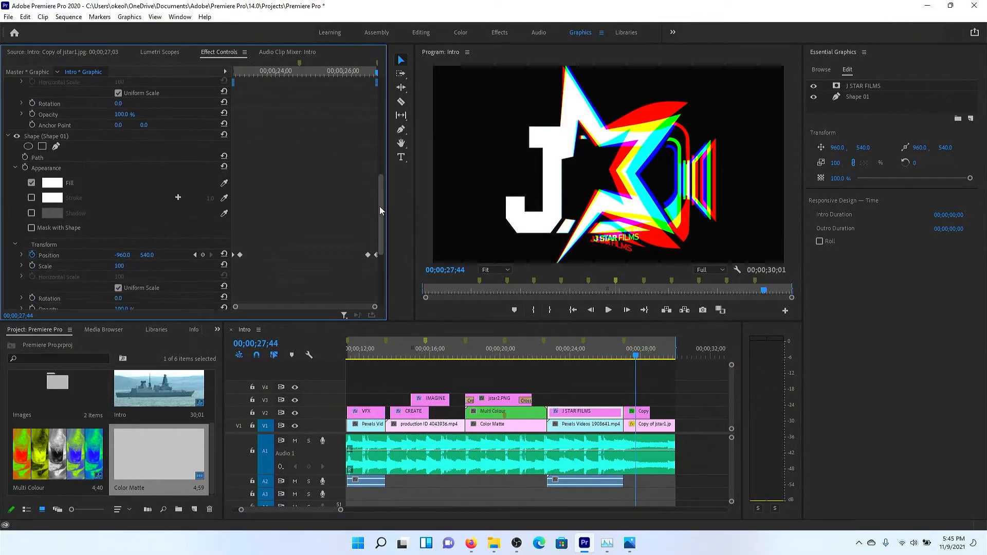
Step: Move the text's final position keyframe to 00;00;27;02, matching the rectangle's last keyframe, and preview the scroll
drag(380, 171, 380, 210)
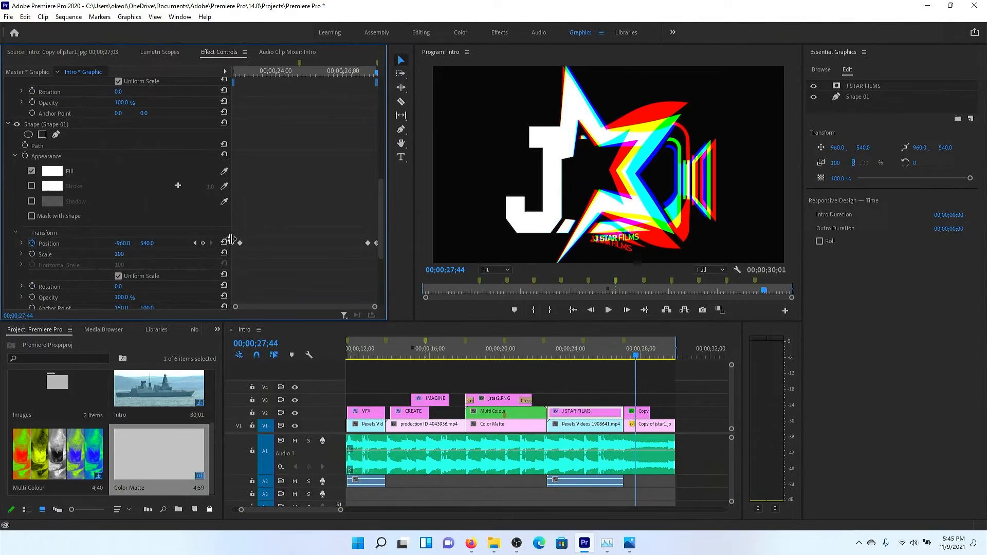
click(195, 244)
drag(382, 224, 384, 167)
drag(373, 209, 375, 209)
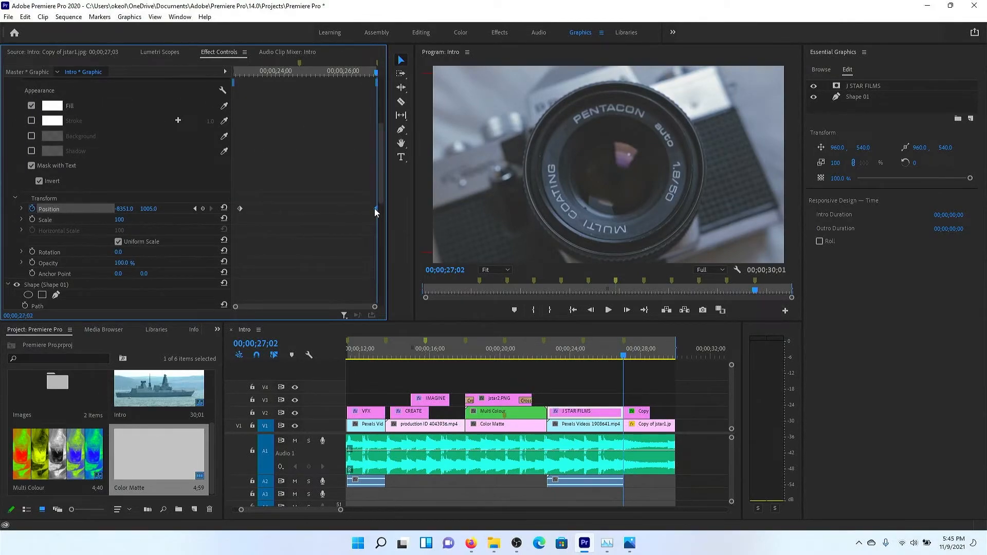
key(space)
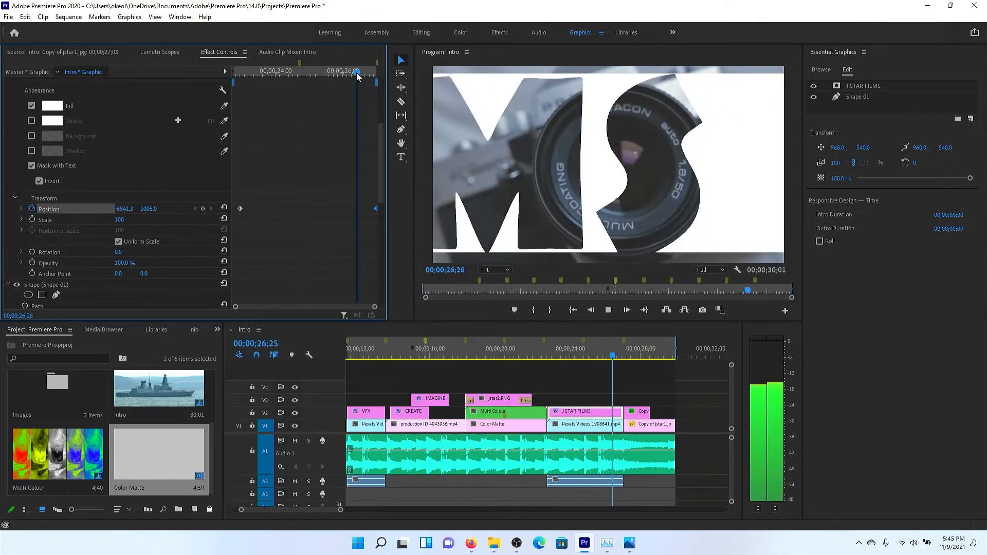
key(space)
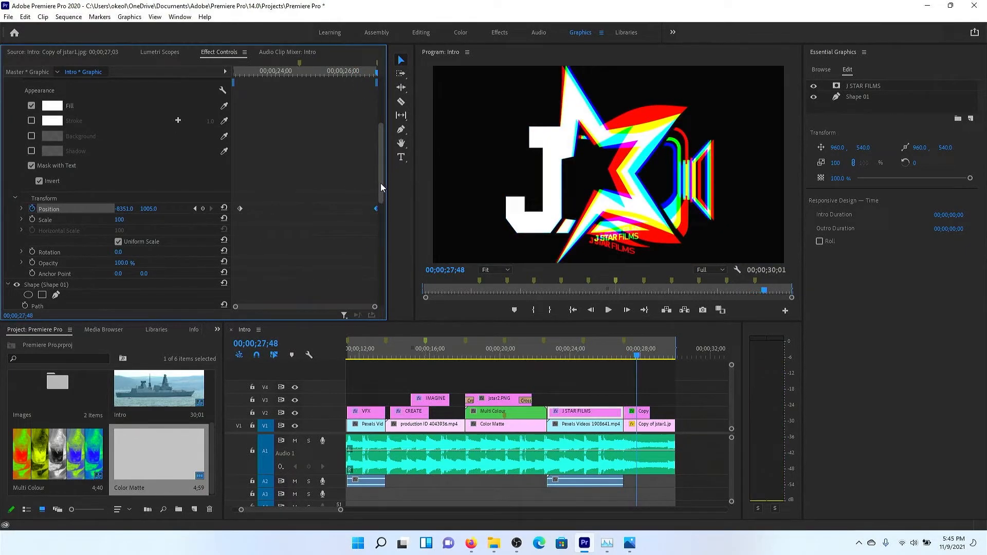
Step: Play the opening of the J STAR FILMS graphic to check how the band and text enter, and return to 00;00;22;42
mouse_move(381, 184)
mouse_down()
mouse_move(381, 243)
mouse_move(380, 197)
mouse_up()
drag(377, 76, 196, 100)
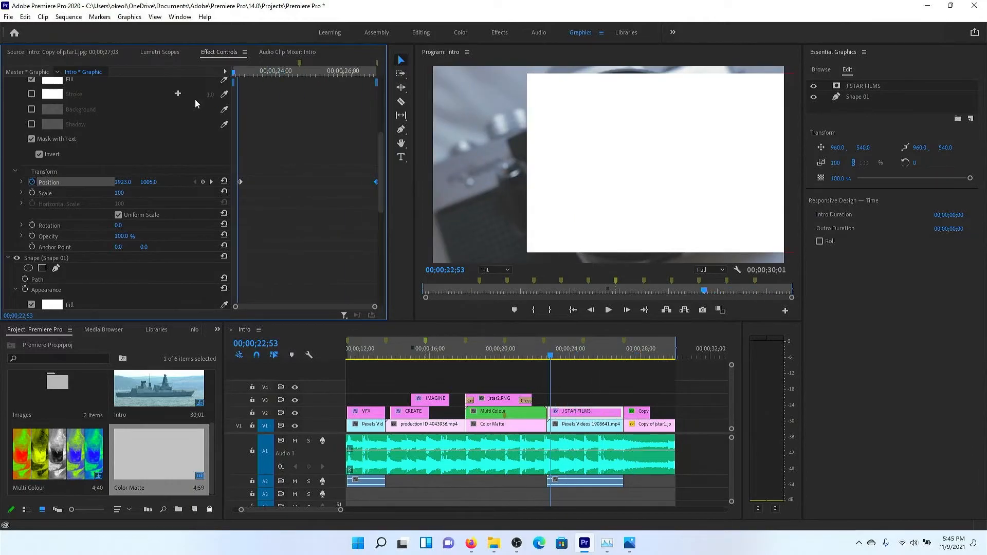
key(space)
key(space)
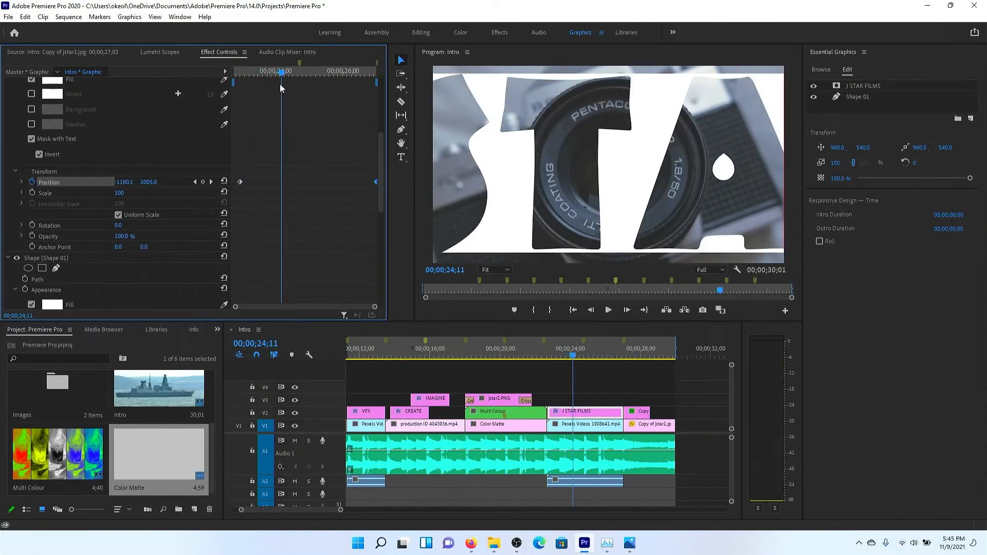
drag(286, 76, 207, 87)
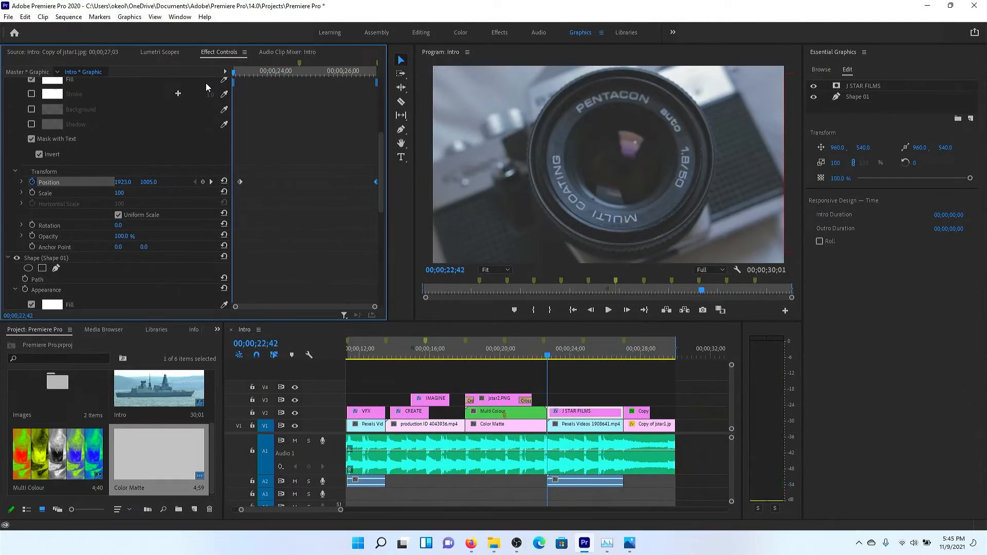
Step: Move the rectangle's second position keyframe later, to about 00;00;23;33, to slow the white band's entrance, and preview the timing
drag(382, 157, 378, 206)
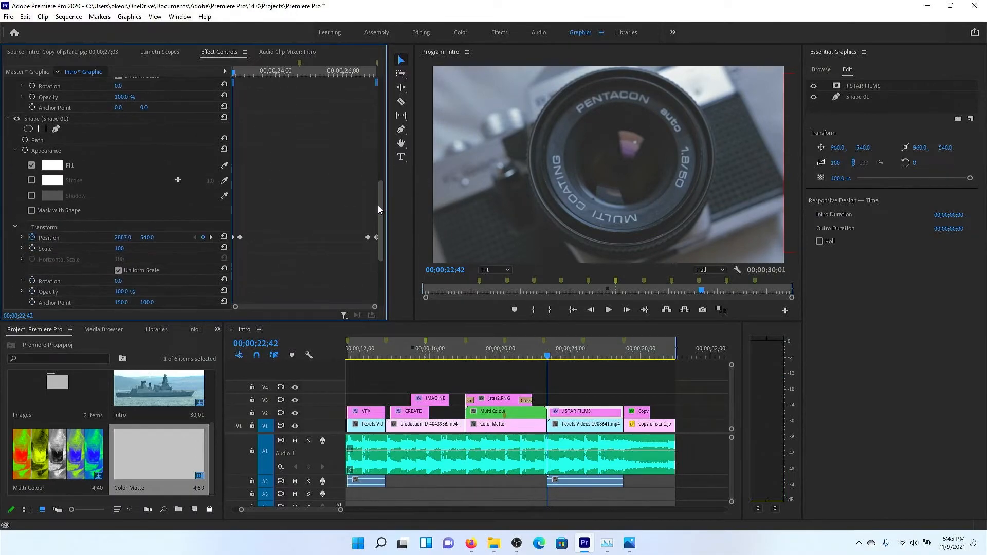
drag(240, 242, 248, 241)
key(space)
key(space)
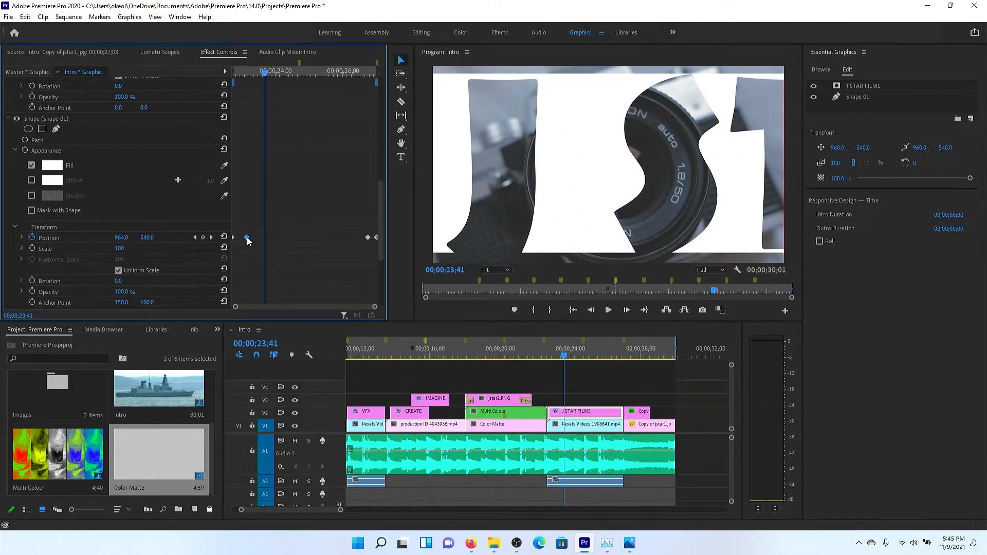
drag(248, 239, 264, 239)
key(space)
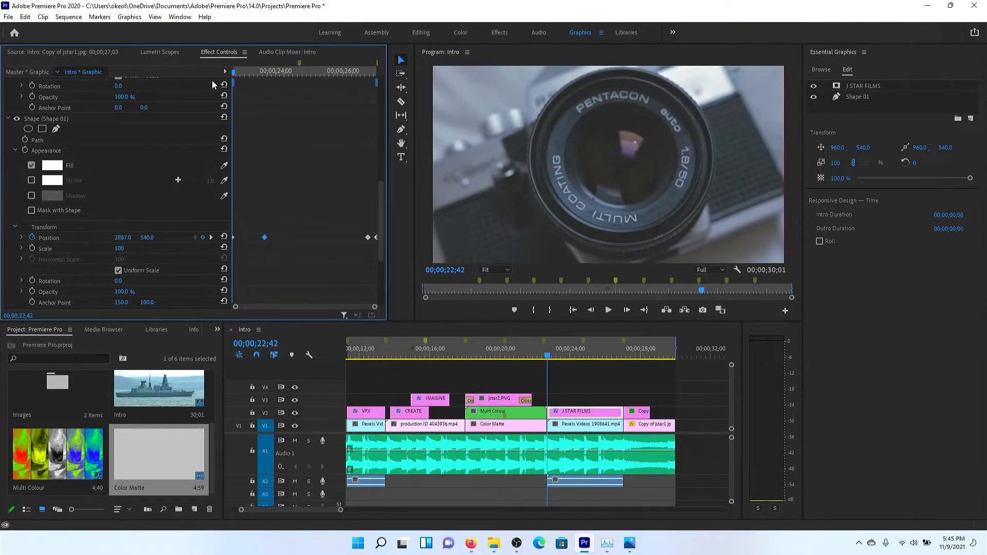
key(space)
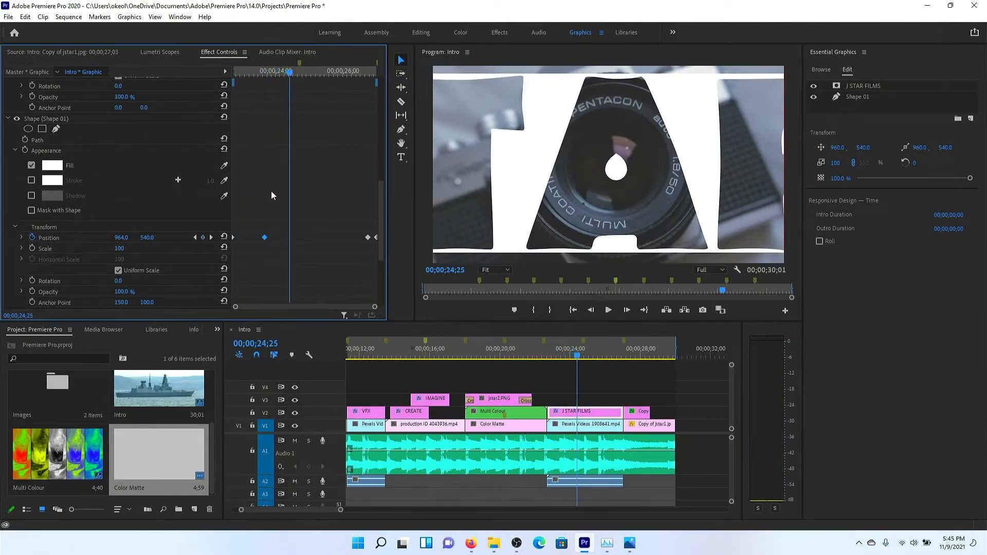
drag(266, 238, 261, 239)
click(248, 76)
key(space)
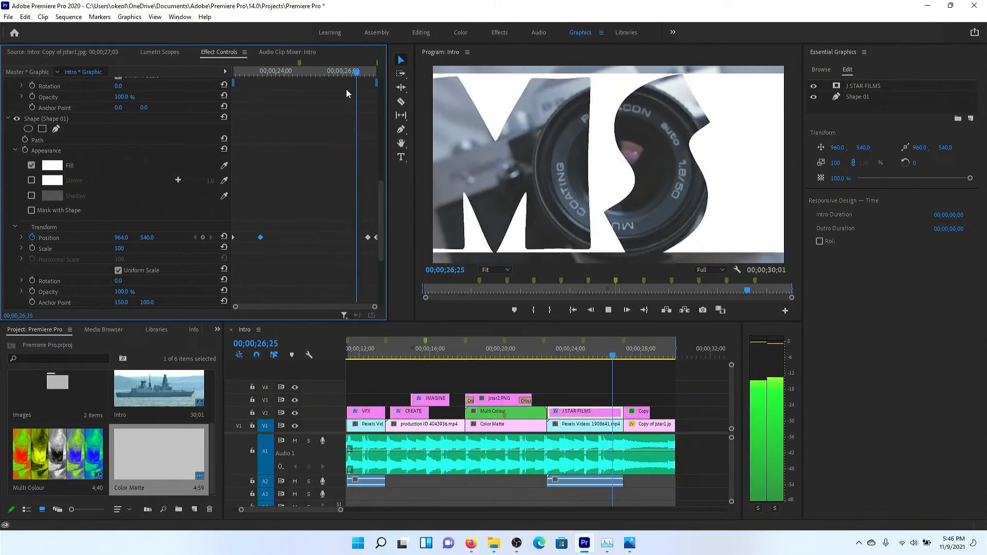
key(space)
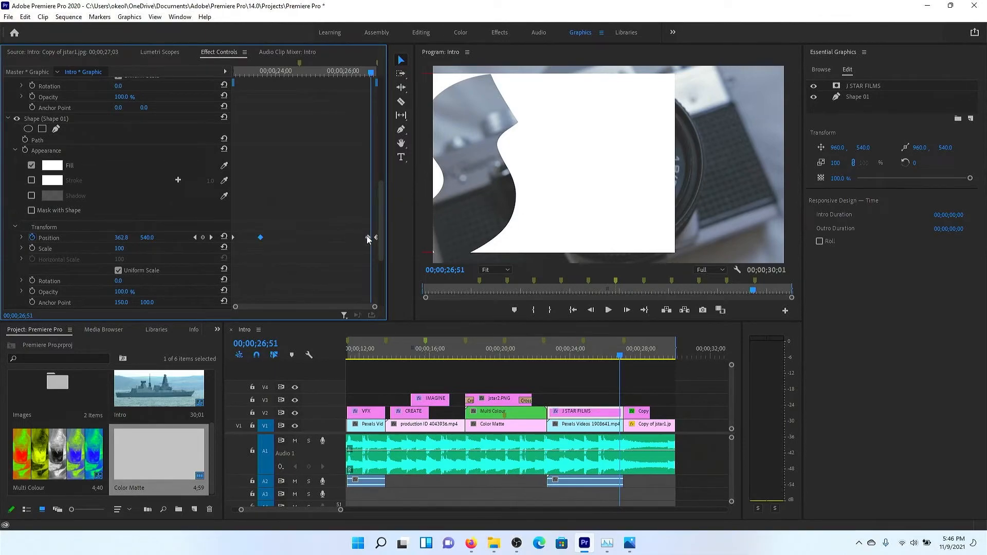
Step: Move the rectangle's third position keyframe earlier, to 00;00;26;20, and preview the white band's exit
drag(368, 237, 354, 238)
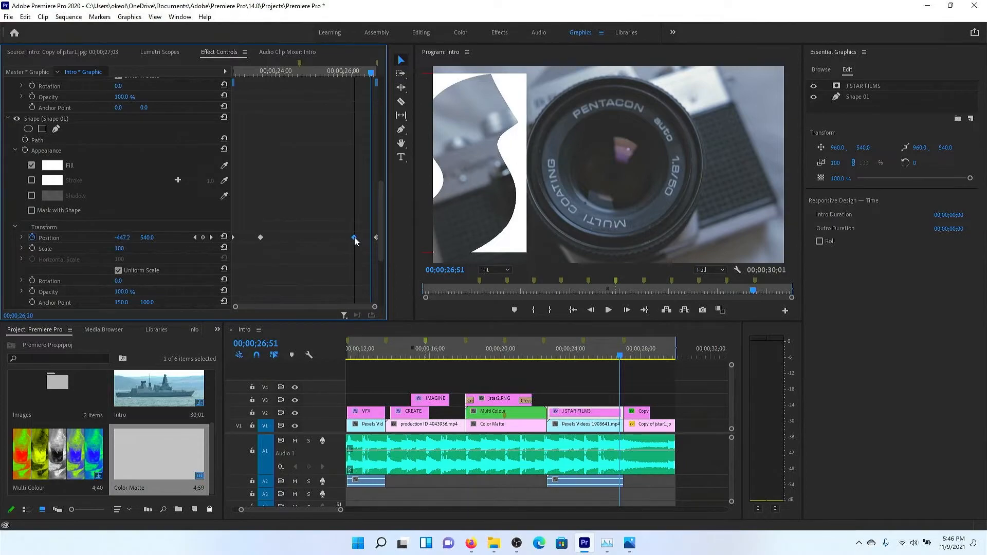
click(321, 72)
key(space)
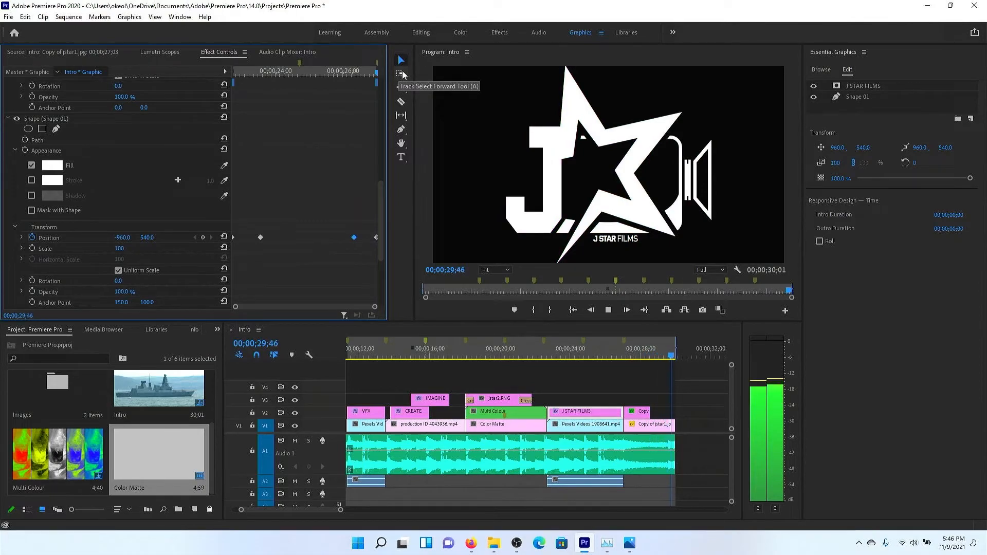
Step: Save the project and play the whole intro from the start in the maximized program monitor
key(ctrl+s)
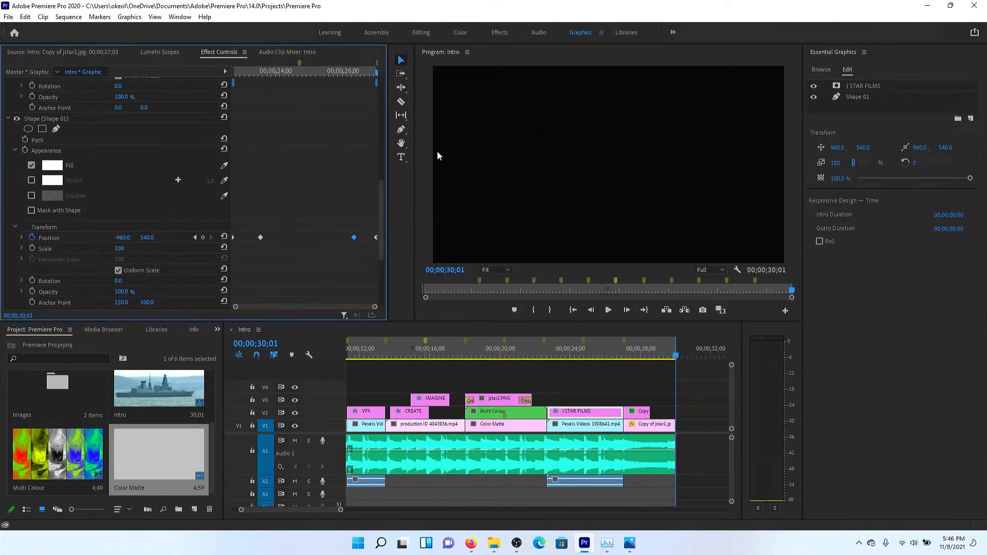
click(427, 156)
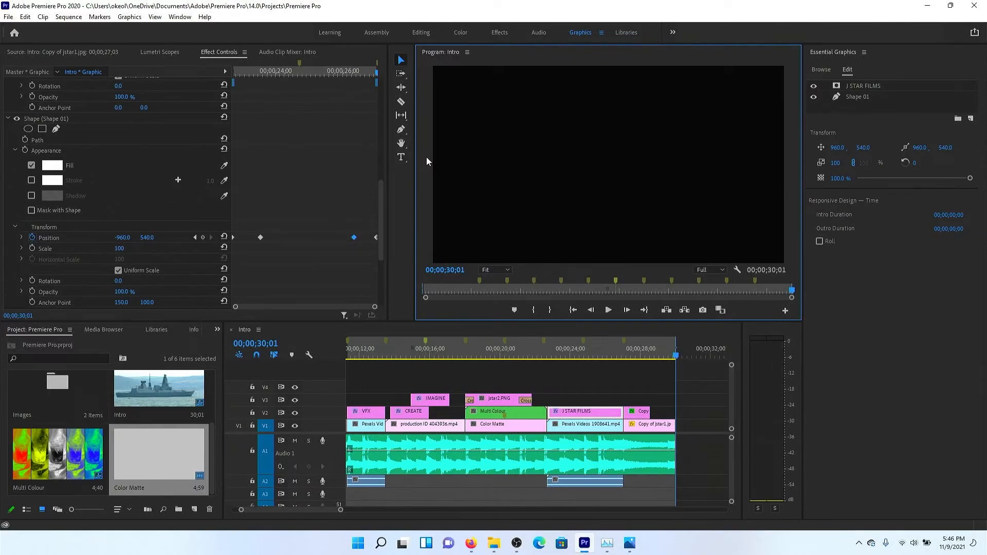
key(grave)
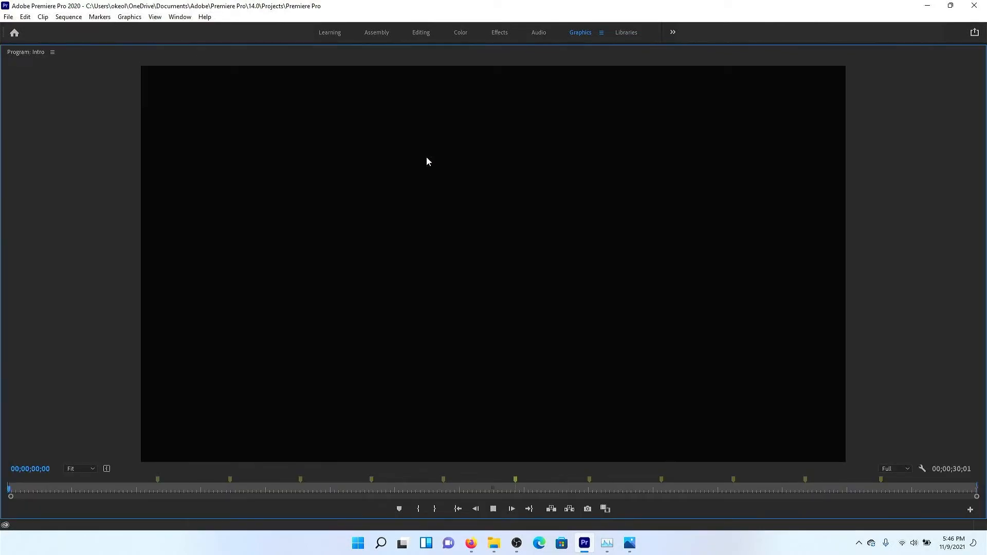
key(space)
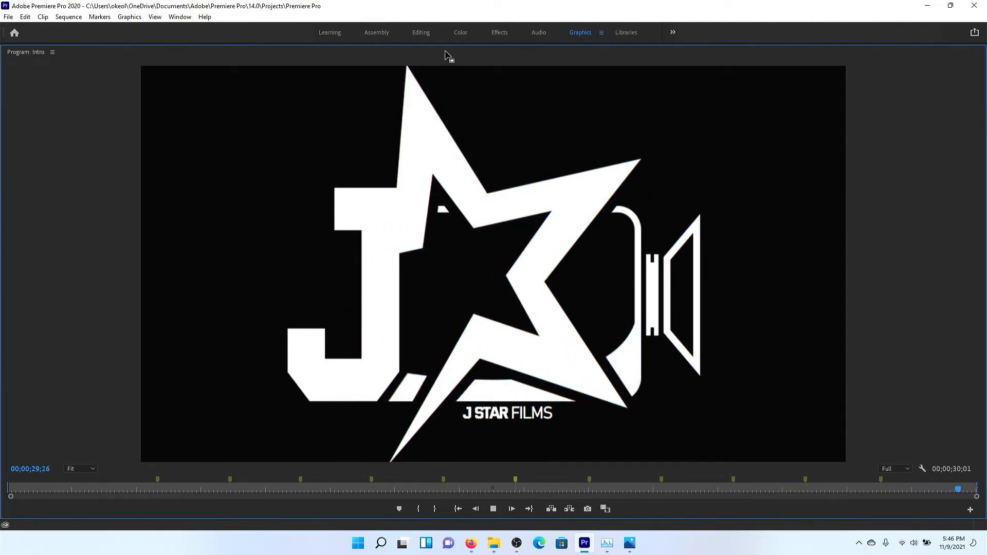
key(Tab)
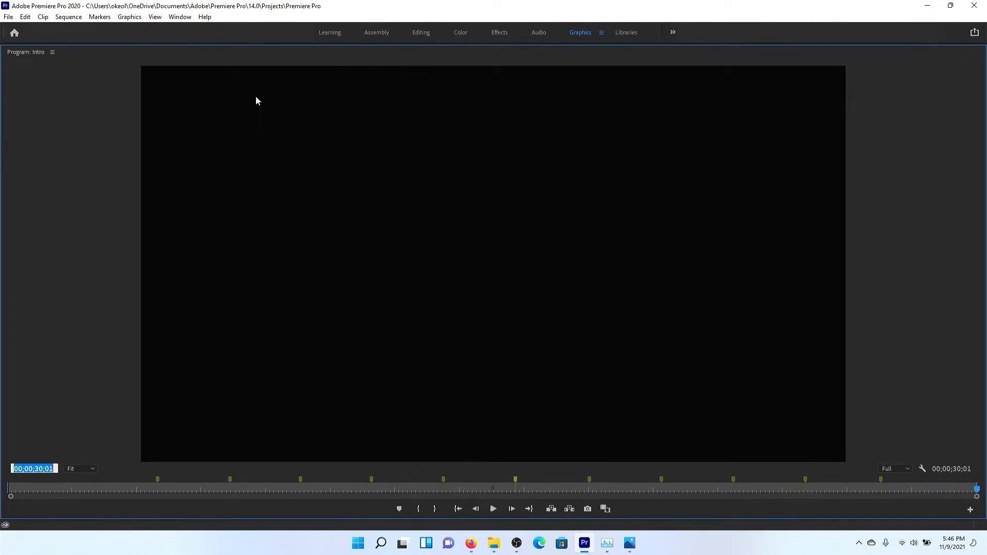
key(grave)
key(grave)
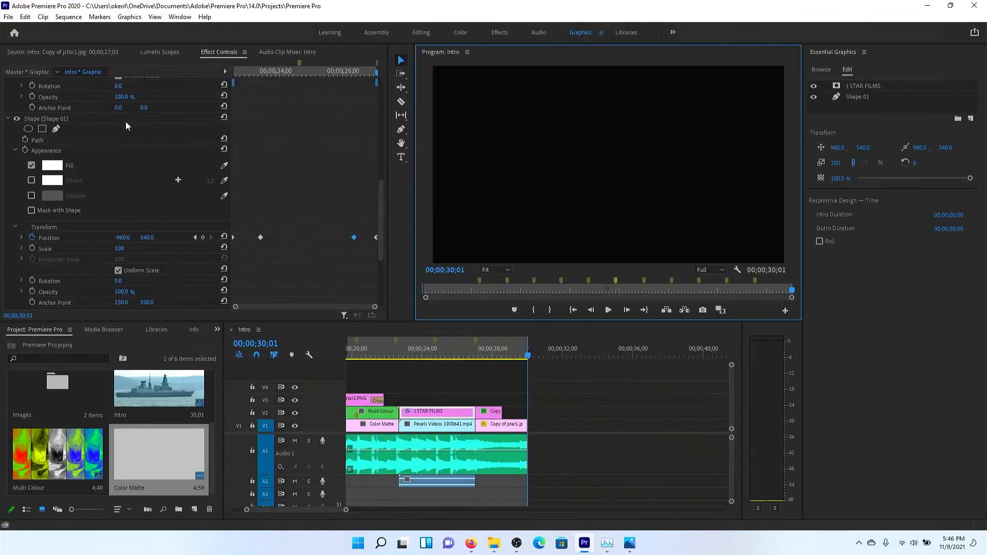
Step: Reopen the Multi Colour and Intro sequences in the timeline and place Intro ahead of Multi Colour
drag(395, 345, 304, 376)
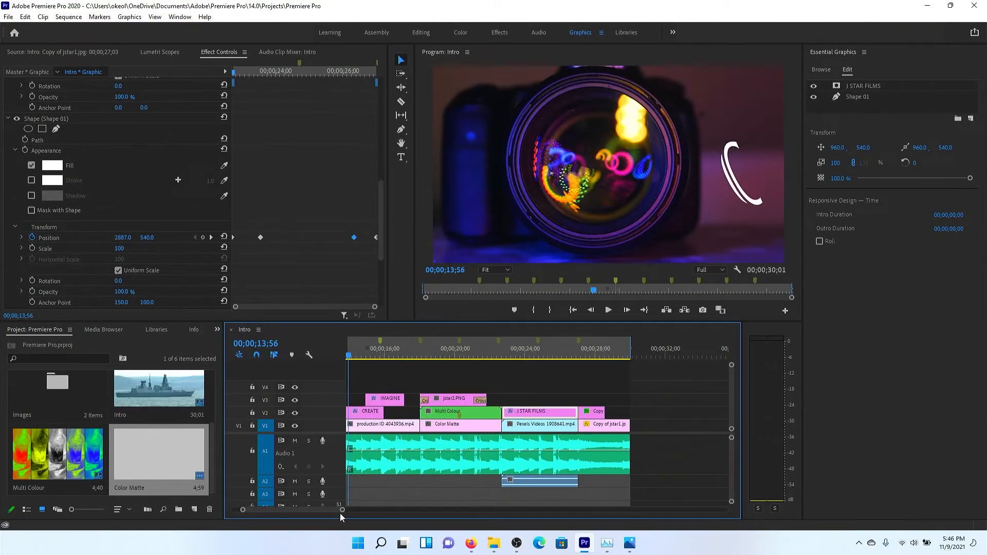
drag(340, 513, 353, 479)
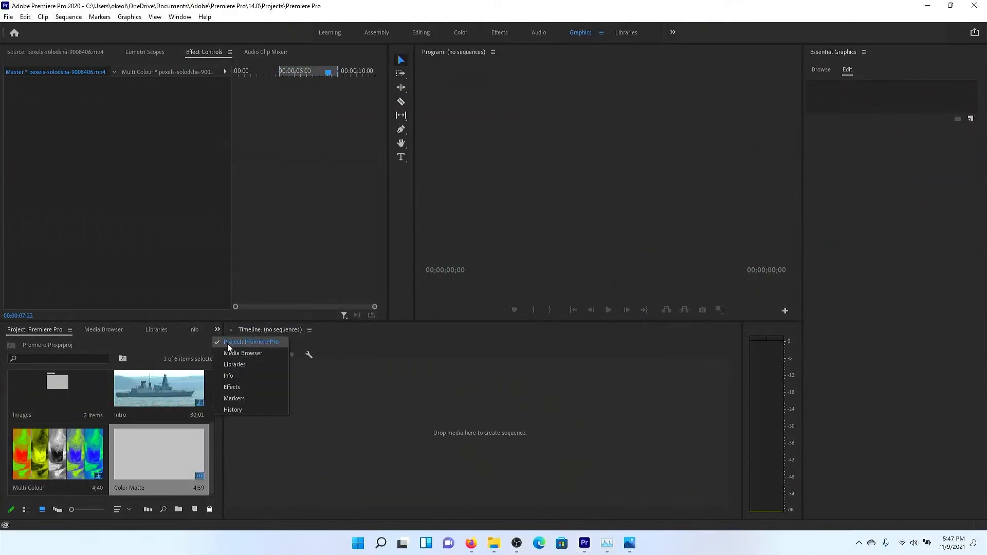
click(343, 342)
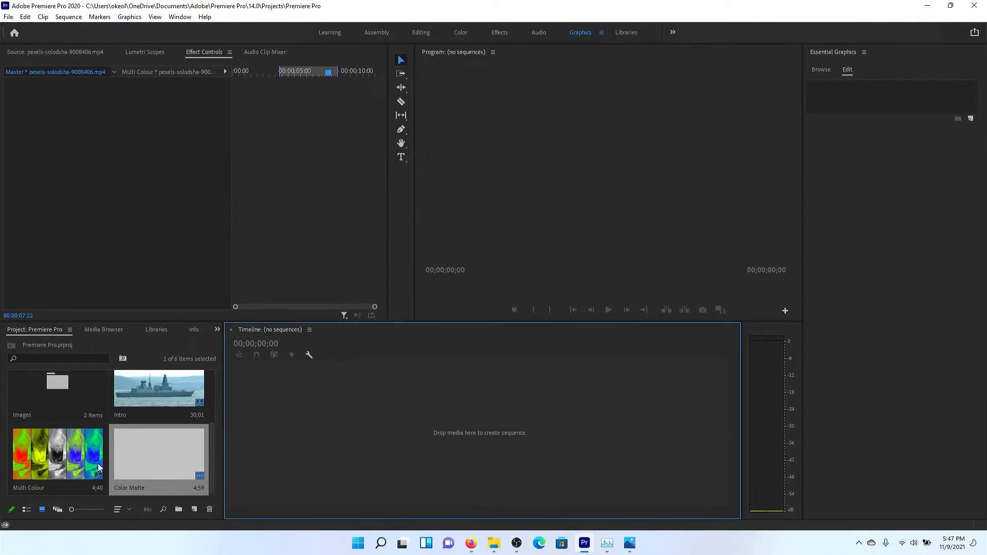
double_click(79, 460)
double_click(147, 401)
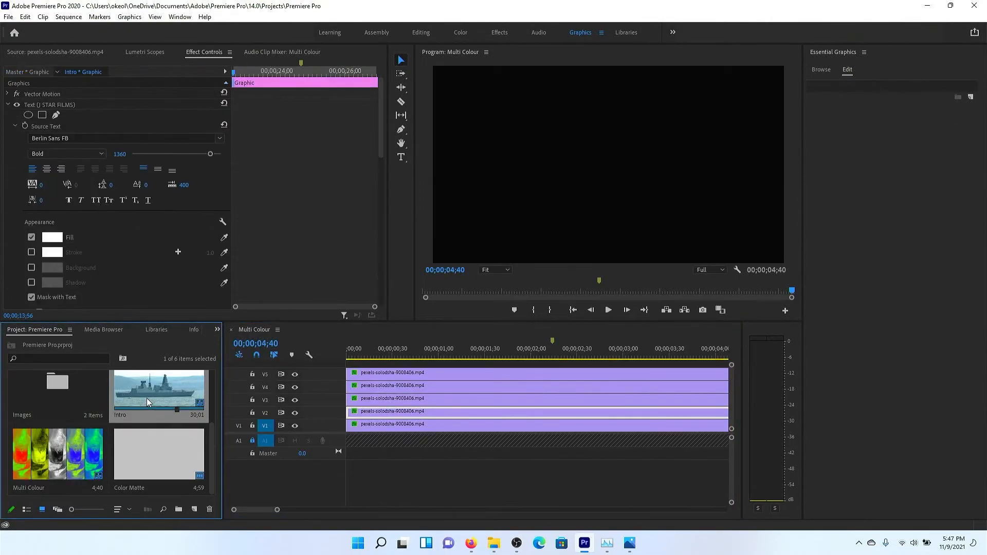
drag(311, 335, 246, 335)
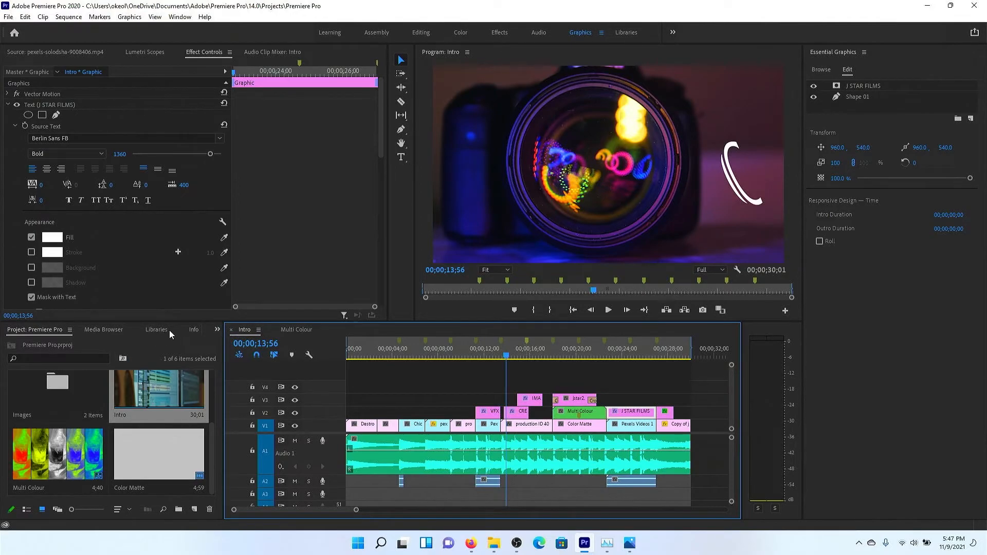
Step: Clear the 3D search from the effects list and expand the Video Transitions category
click(217, 329)
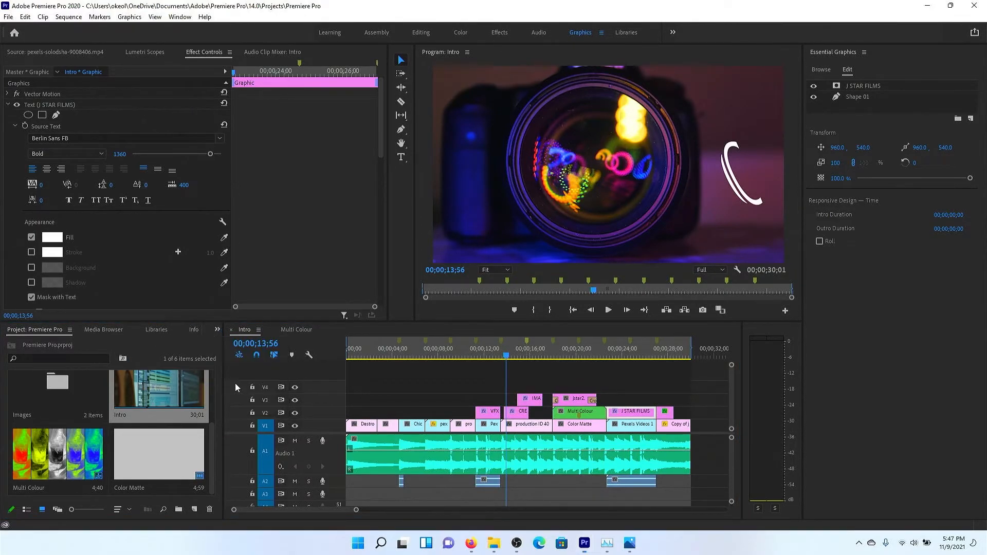
click(231, 387)
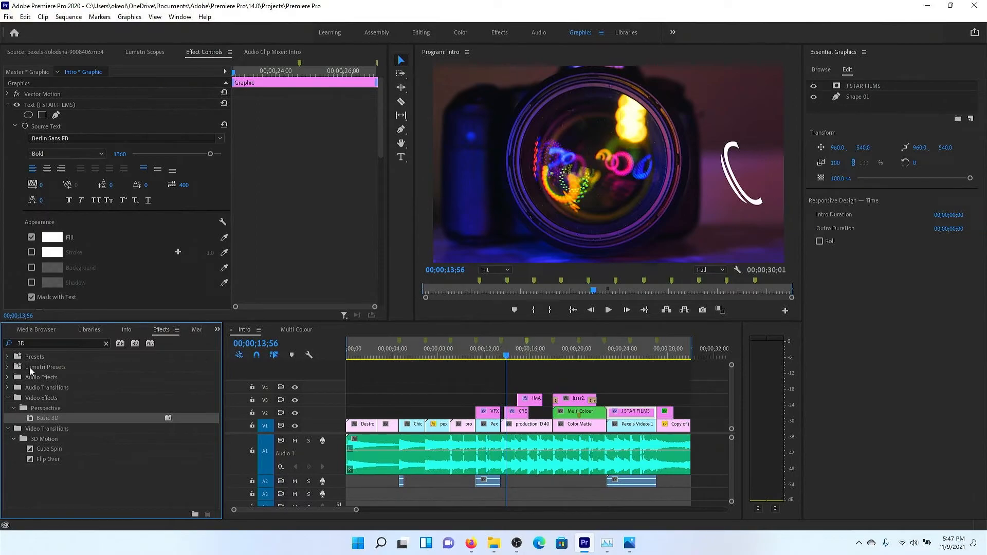
click(54, 343)
key(BackSpace)
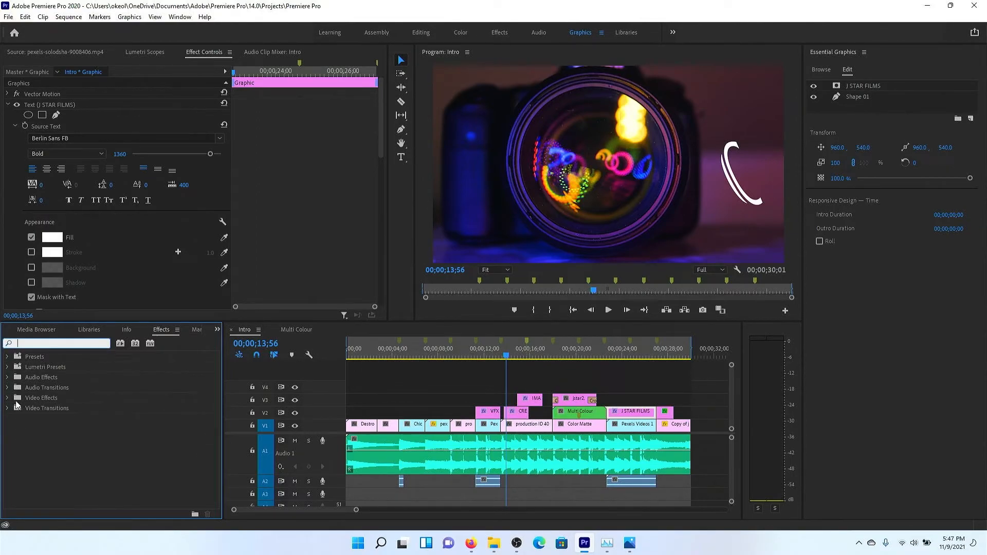
click(7, 398)
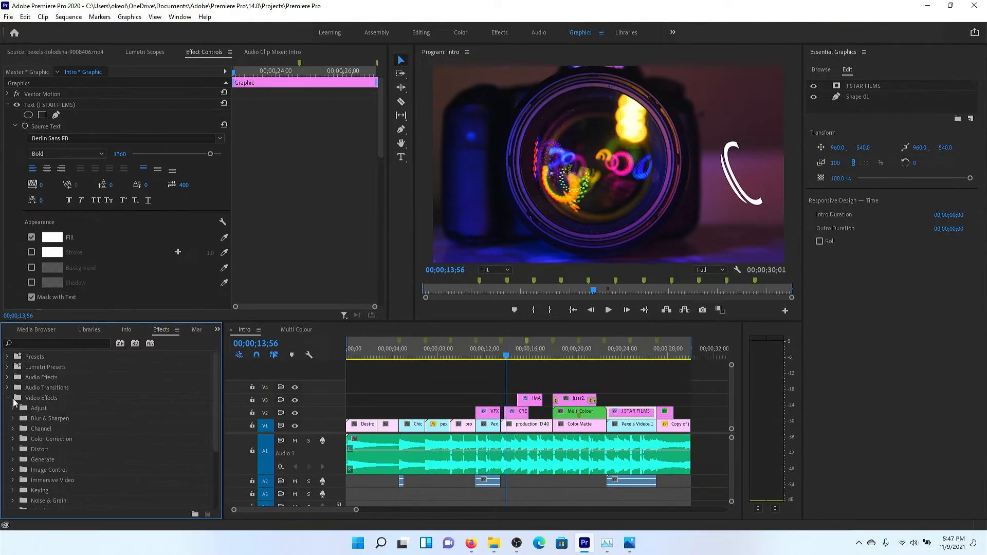
click(9, 398)
click(9, 408)
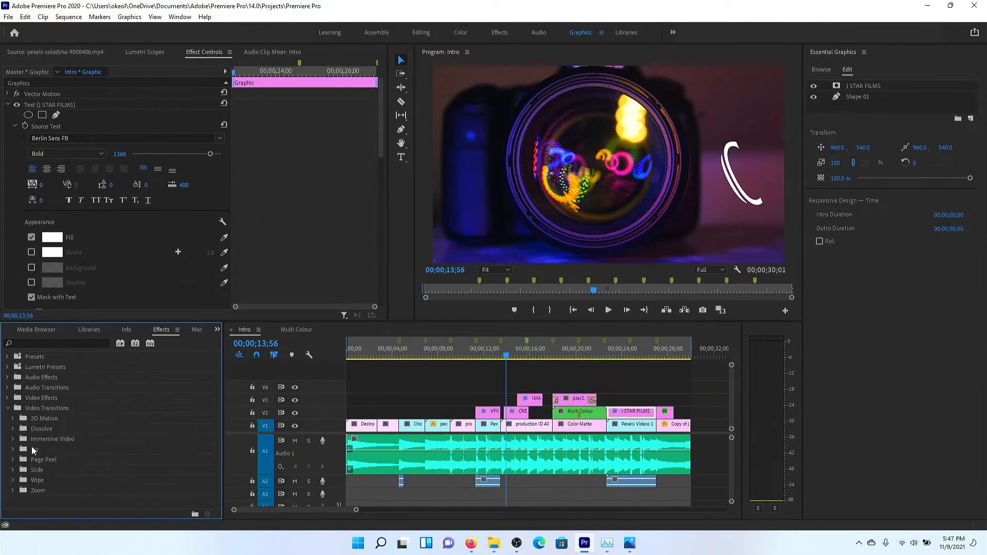
Step: Switch to the Effects workspace, apply a Dip to Black transition at the start of the first clip, and preview the opening
click(495, 32)
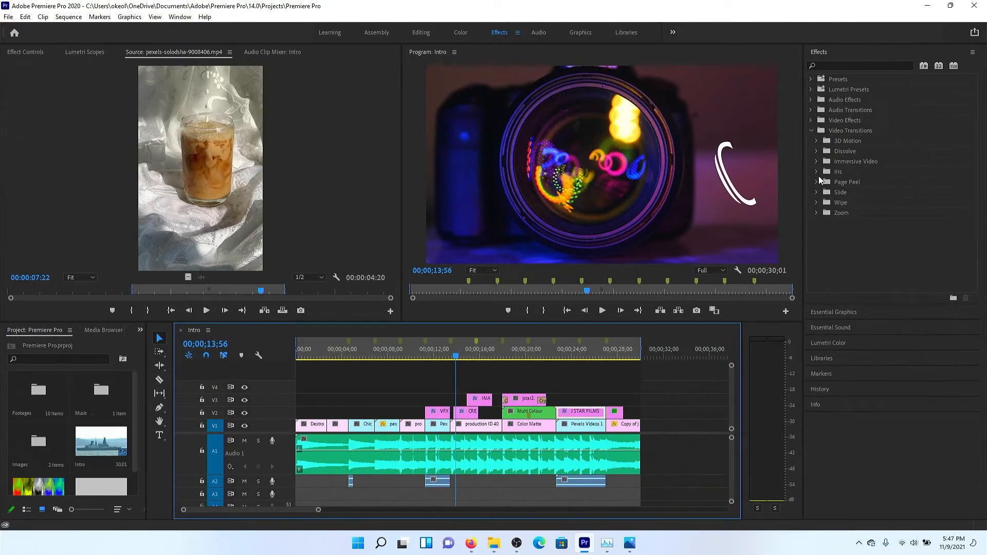
click(817, 152)
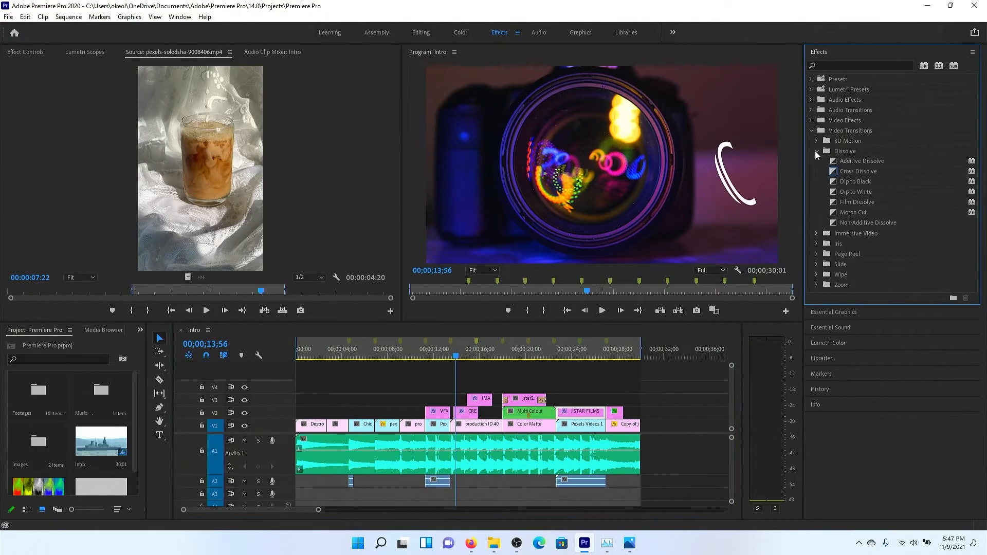
drag(864, 182, 300, 430)
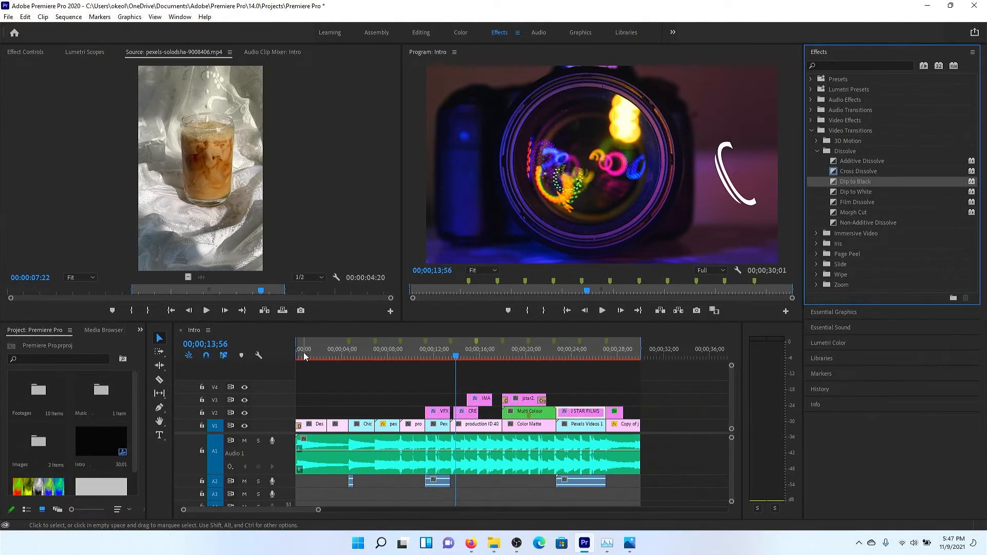
key(Home)
key(space)
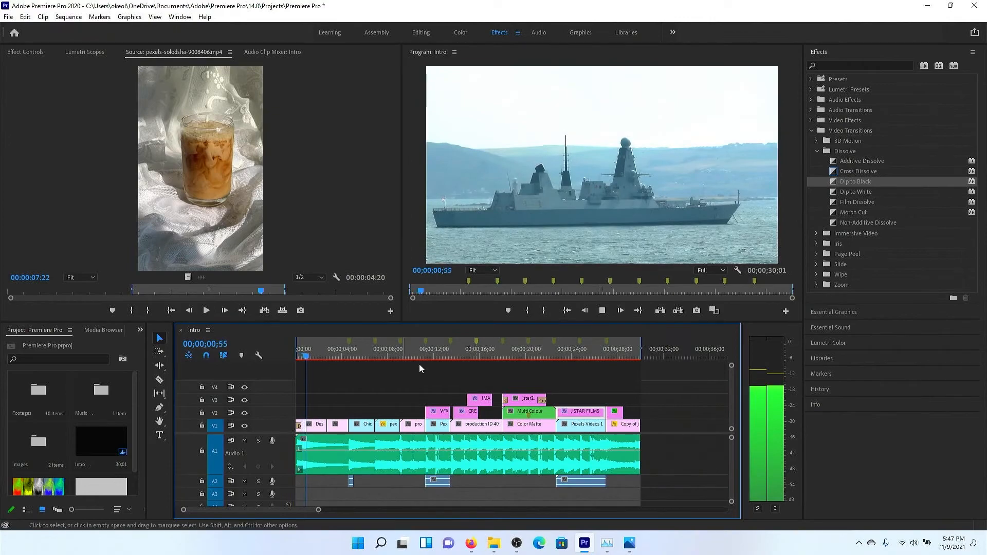
Step: Apply a Dip to White transition to the end of the final logo clip and preview the intro's ending and opening
click(633, 356)
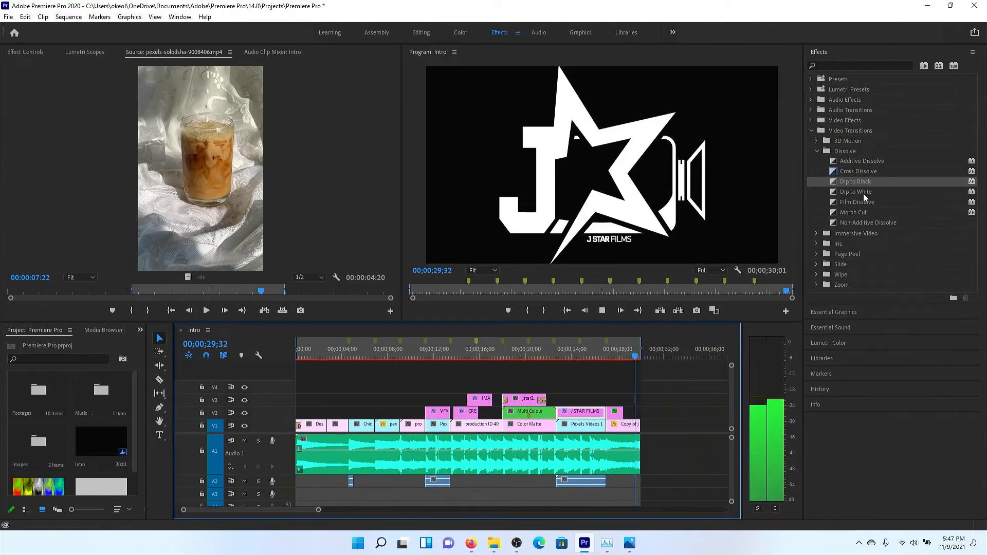
drag(858, 192, 639, 425)
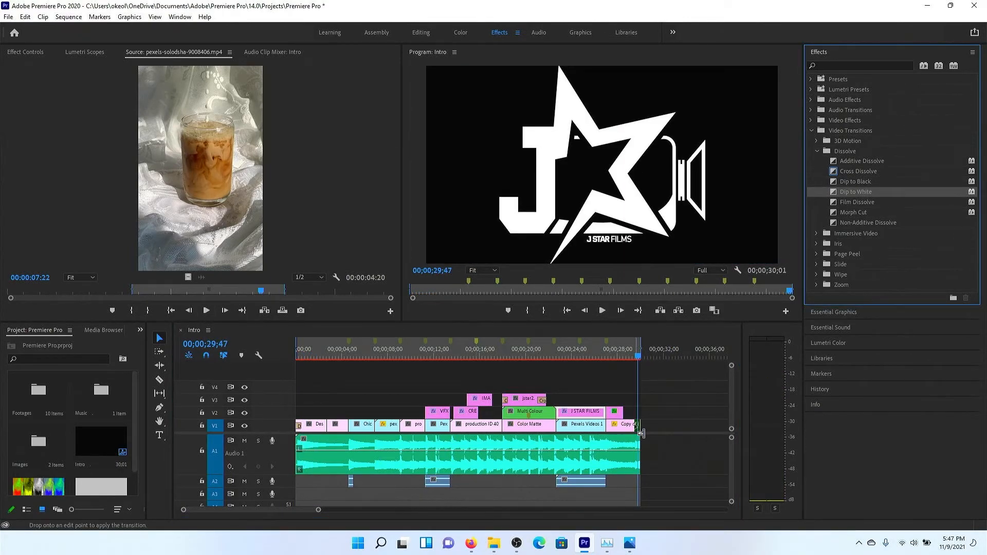
click(633, 355)
key(space)
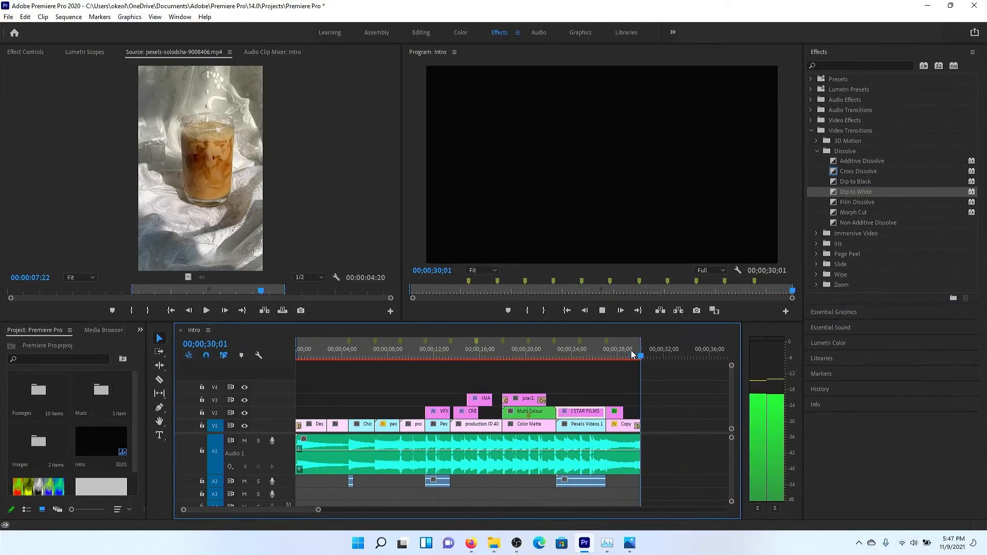
click(612, 356)
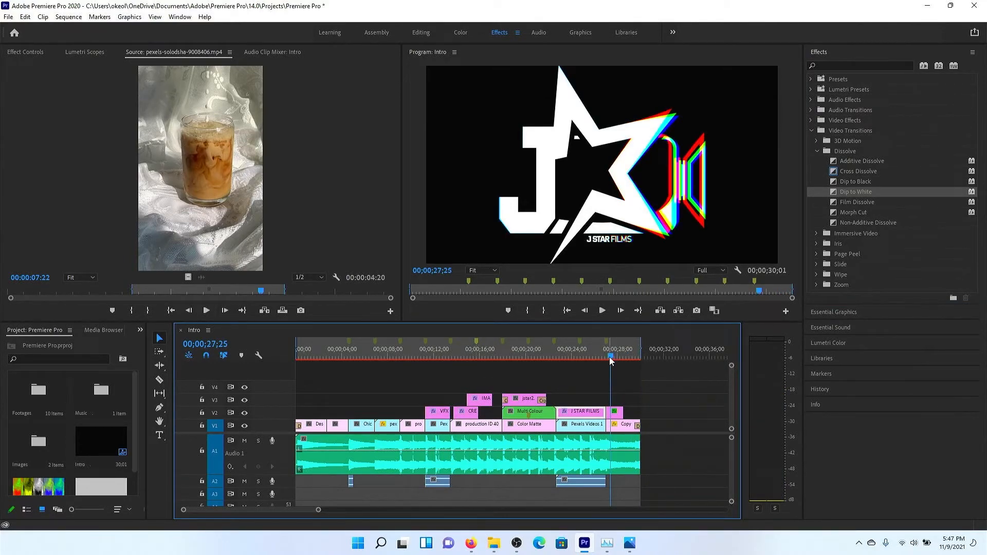
key(space)
key(Home)
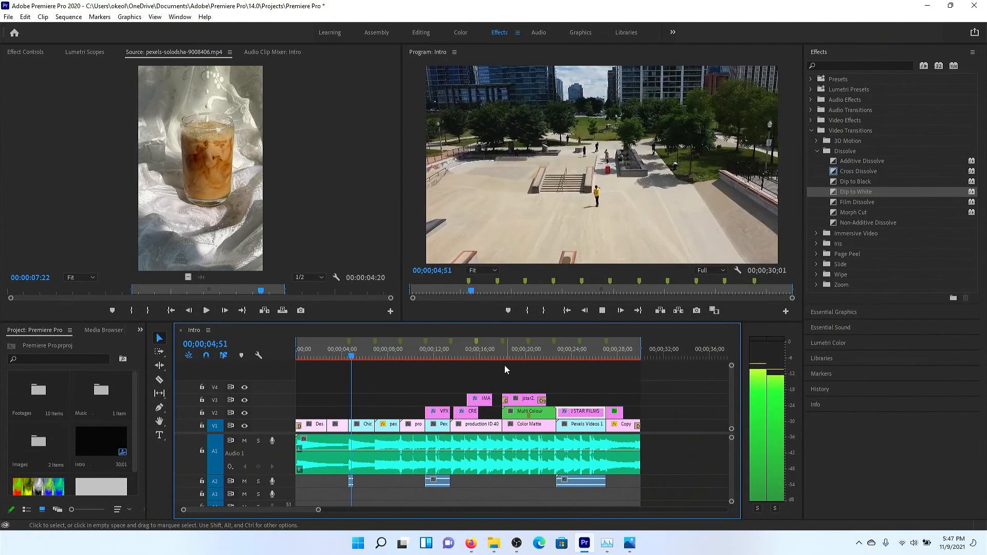
key(space)
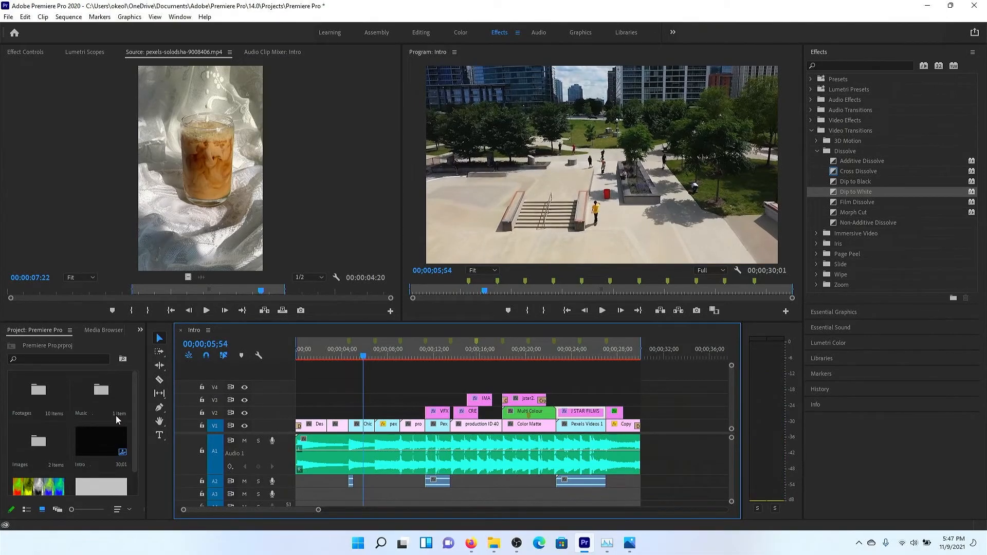
Step: Place the Camcorder Overlay clip from the Footages bin on V2, split it, and align its start with the Chicago skatepark clip
double_click(39, 415)
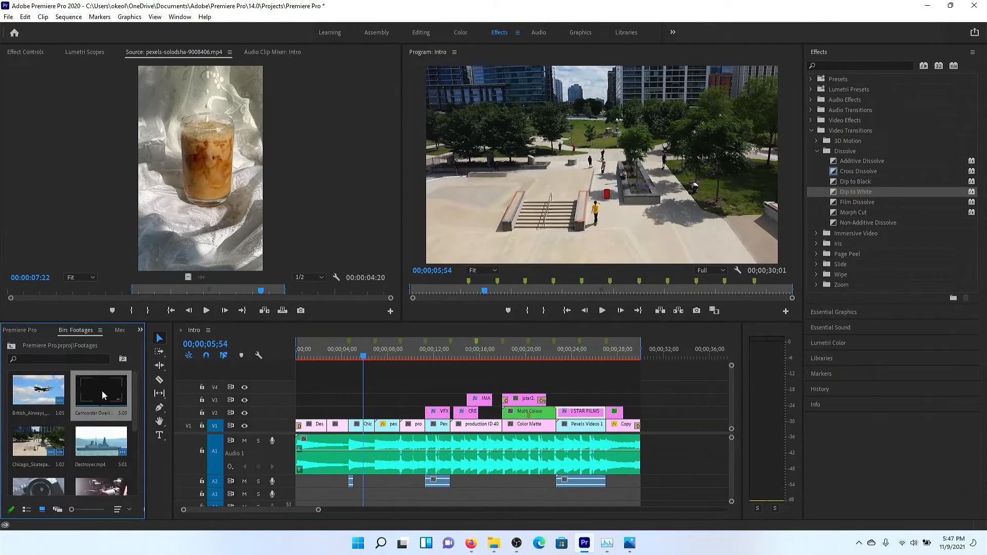
drag(102, 394, 347, 418)
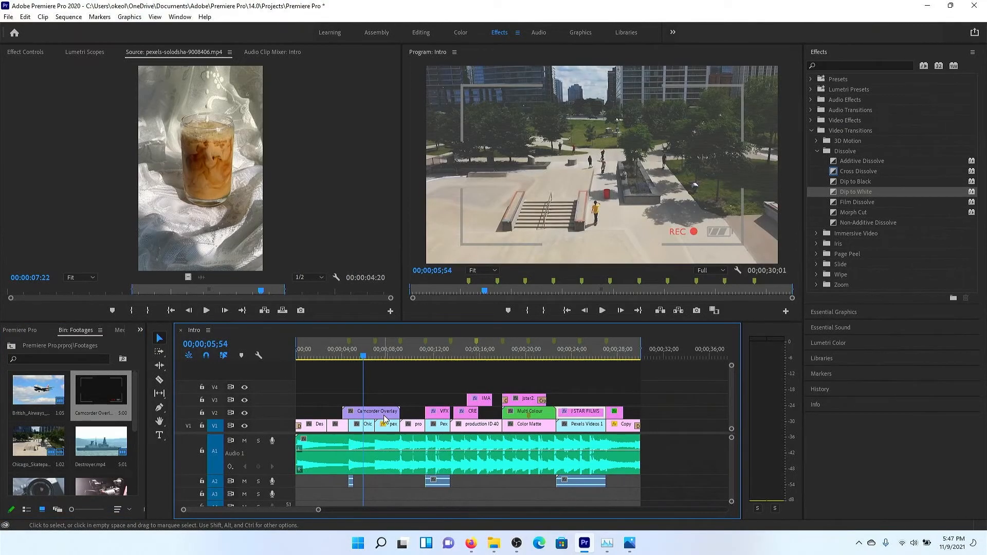
key(c)
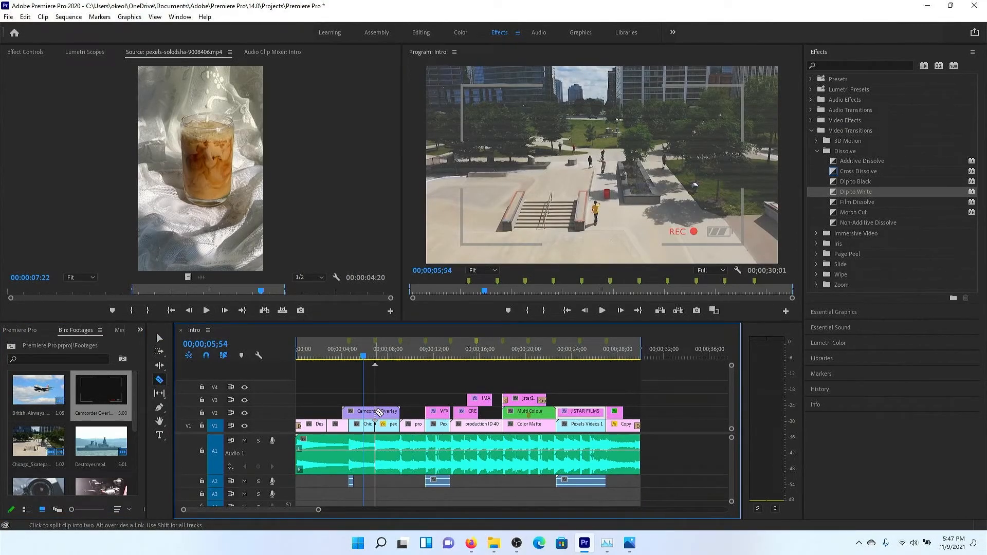
click(376, 413)
key(v)
click(359, 418)
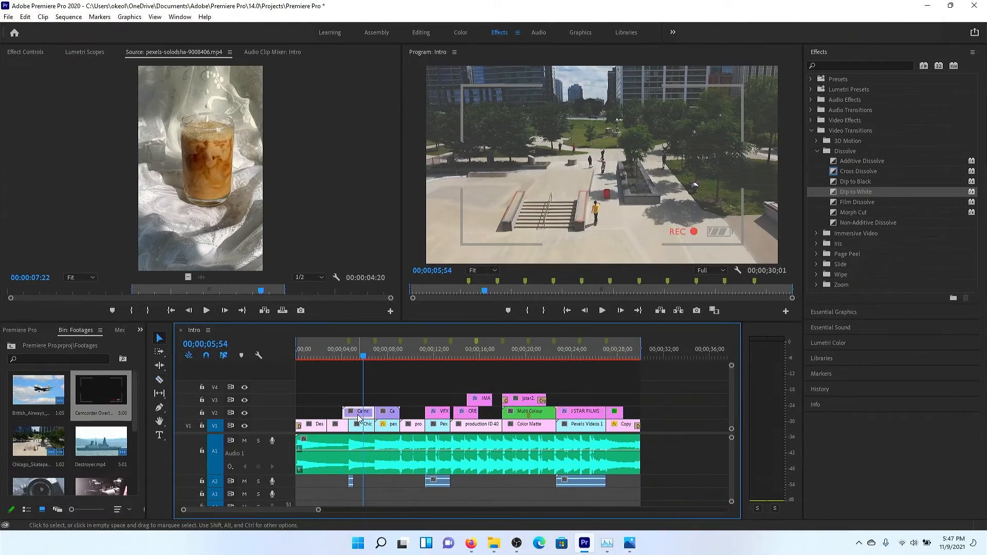
drag(359, 418, 365, 417)
Step: Cut the camcorder overlay at the end of the skatepark clip and delete the excess
key(c)
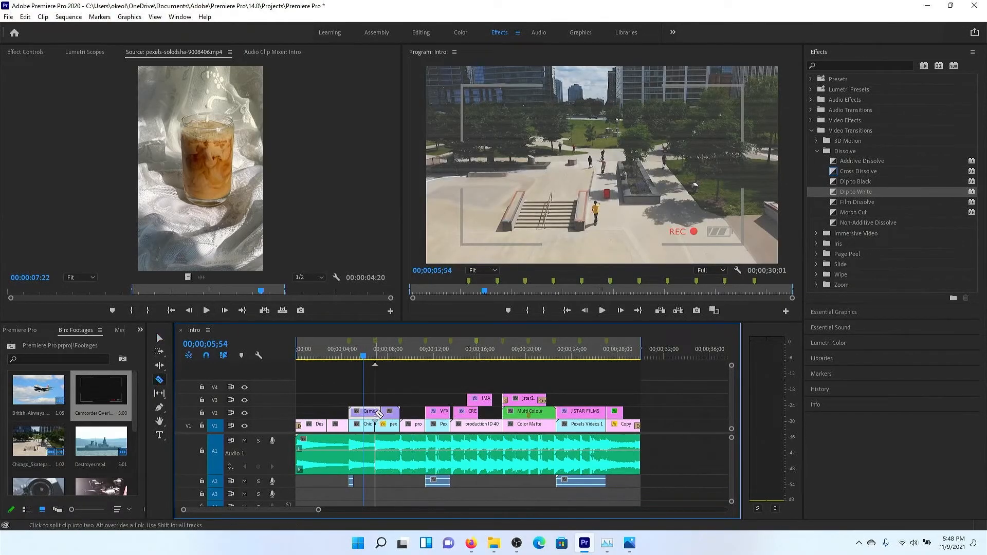
click(378, 413)
key(v)
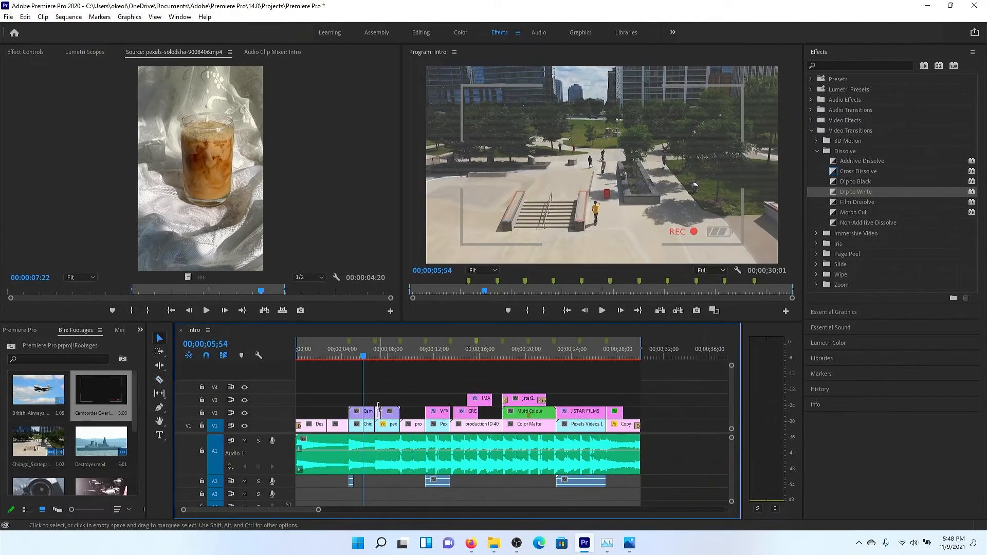
click(385, 412)
key(Delete)
Step: Apply Scale to Frame Size to the camcorder overlay on V2
click(345, 354)
double_click(367, 412)
right_click(367, 412)
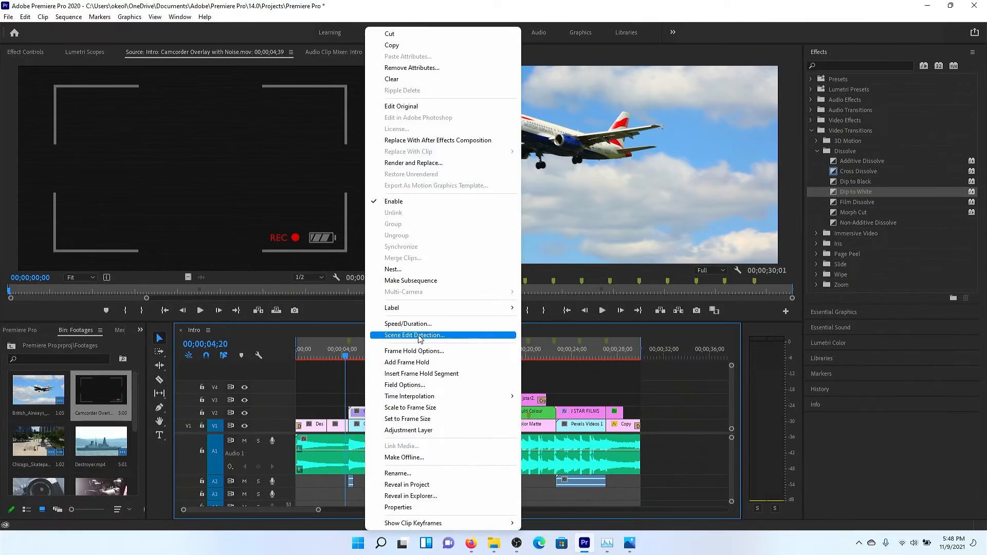
click(412, 408)
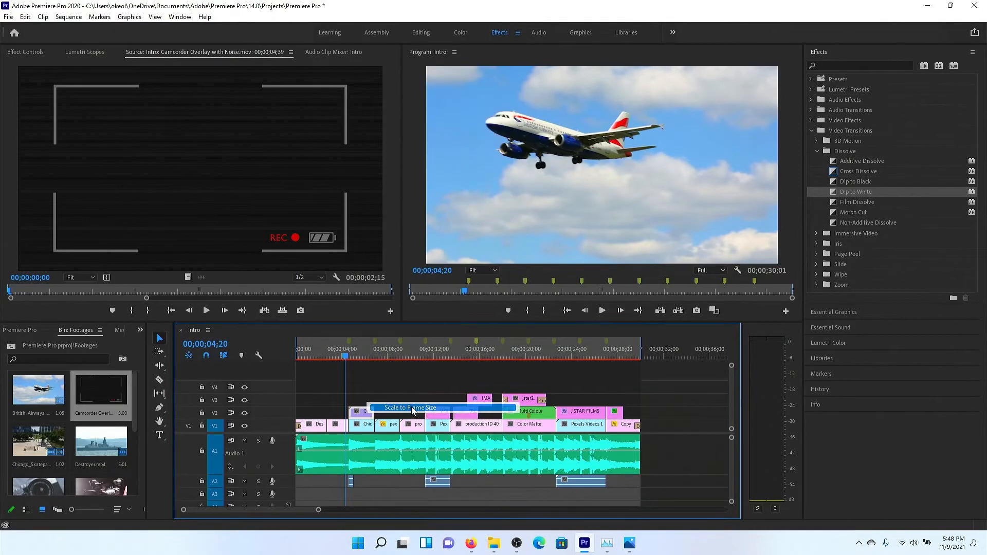
Step: Enlarge the camcorder overlay over the skatepark footage to a scale of 113
click(362, 355)
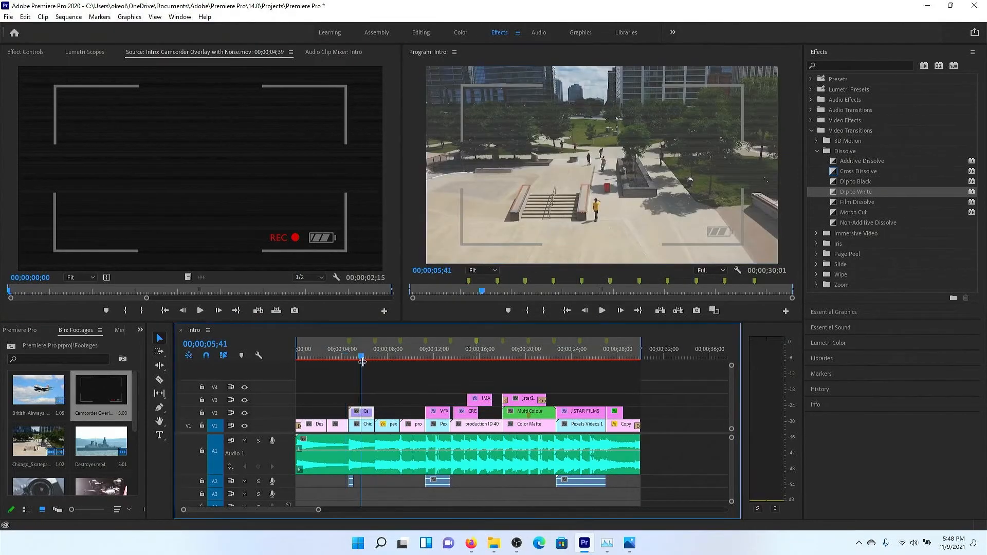
double_click(368, 412)
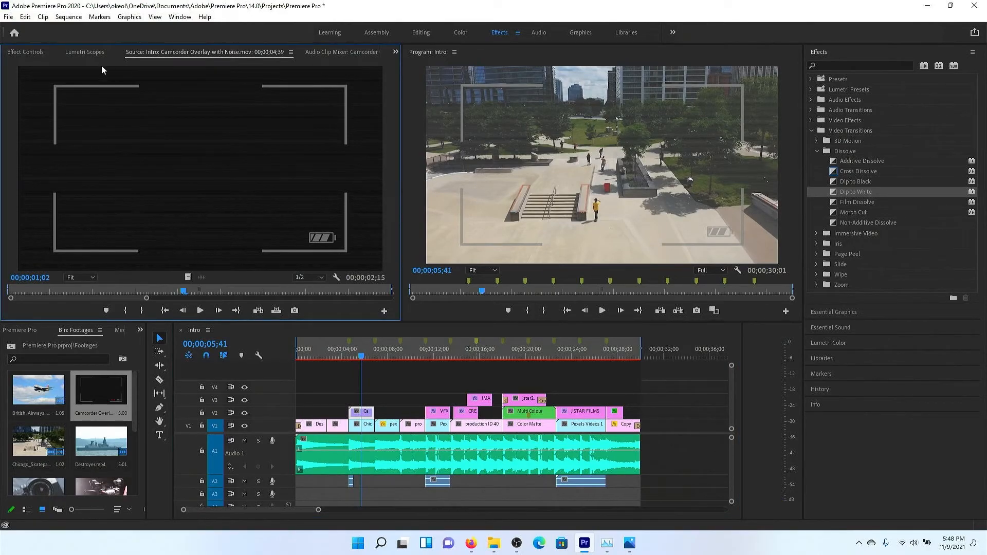
click(24, 52)
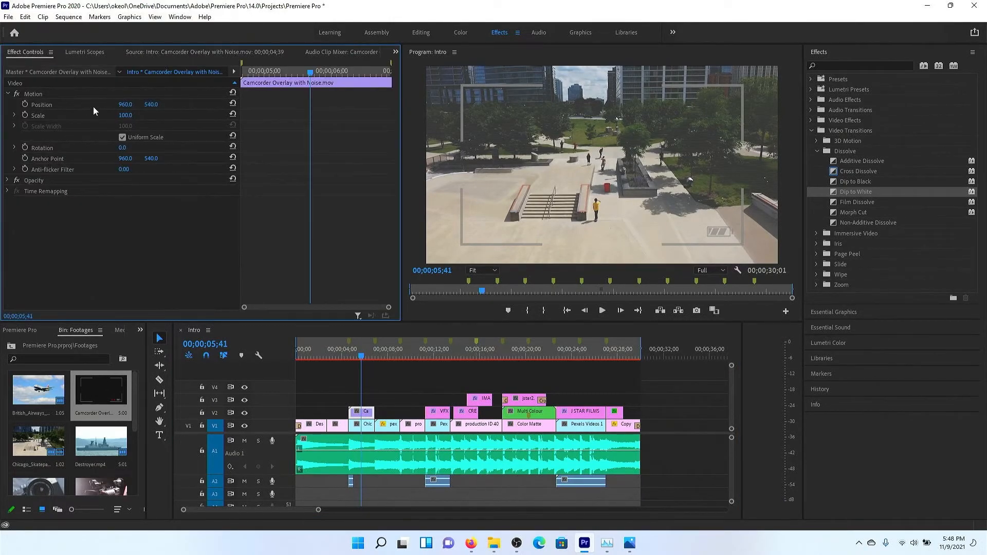
drag(125, 116, 133, 116)
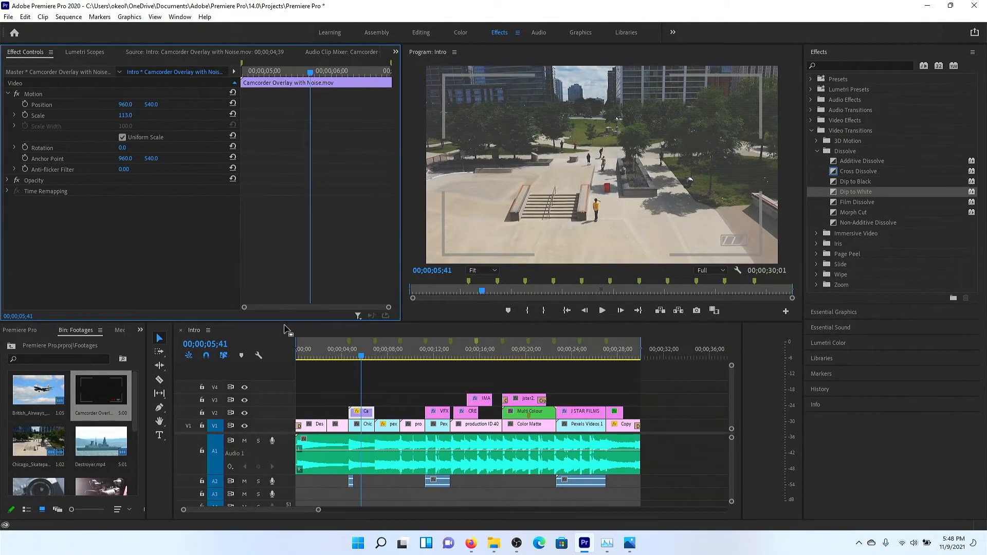
Step: Switch to the Color workspace and apply the automatic Basic Correction to the second British Airways clip
click(339, 358)
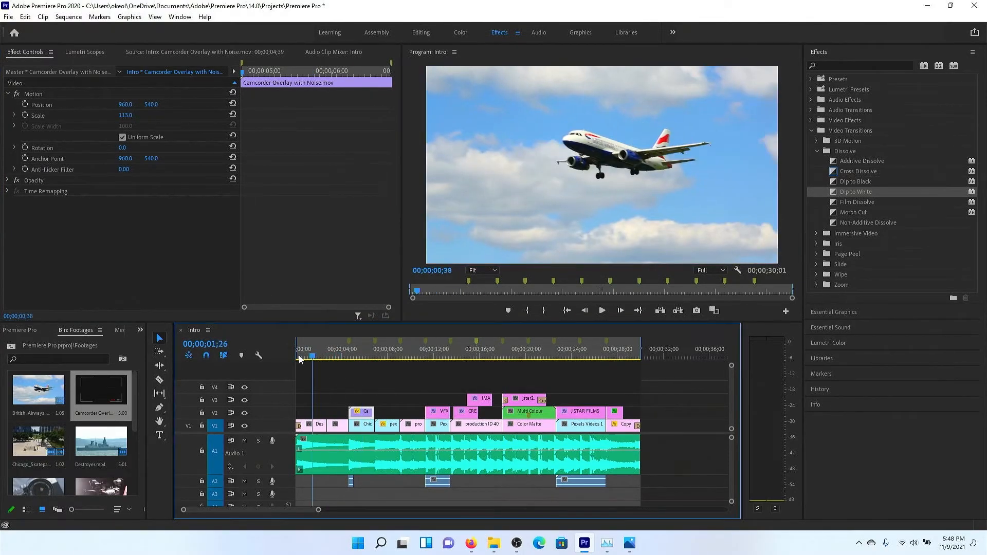
key(Home)
click(336, 357)
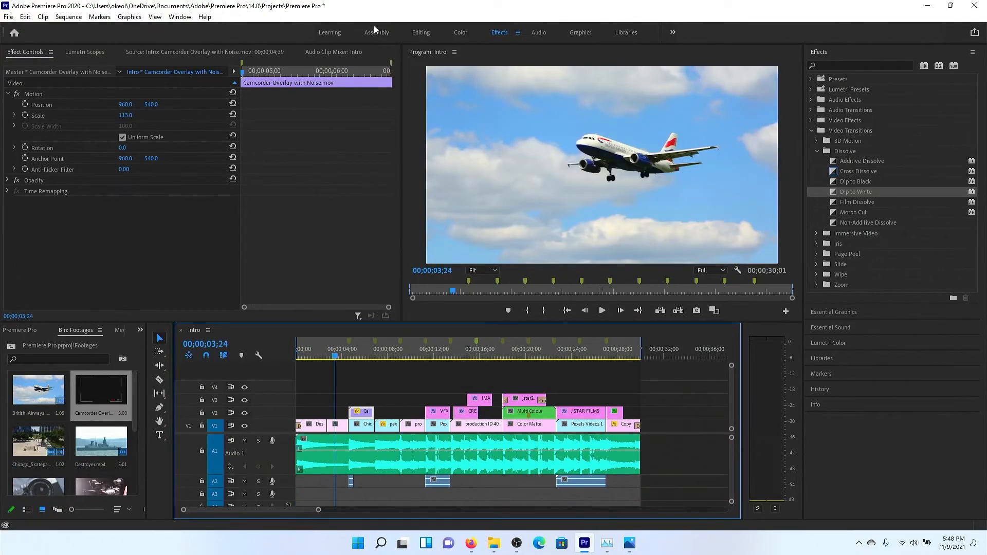
click(461, 32)
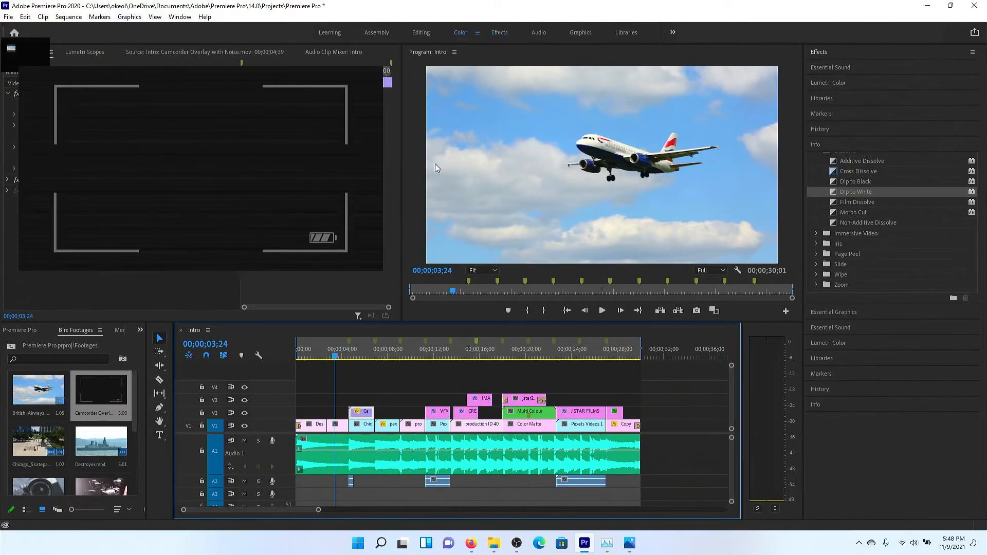
click(339, 428)
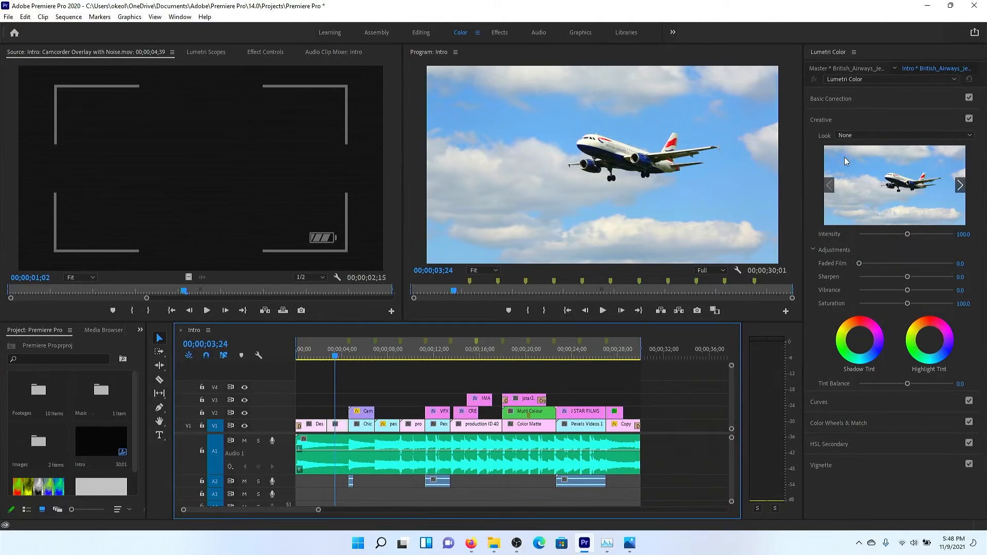
click(837, 101)
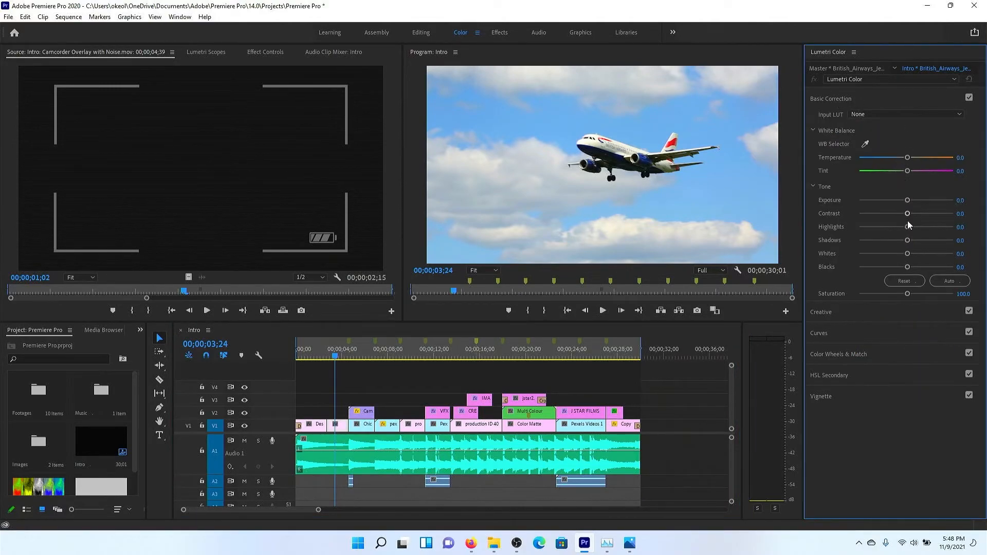
click(941, 280)
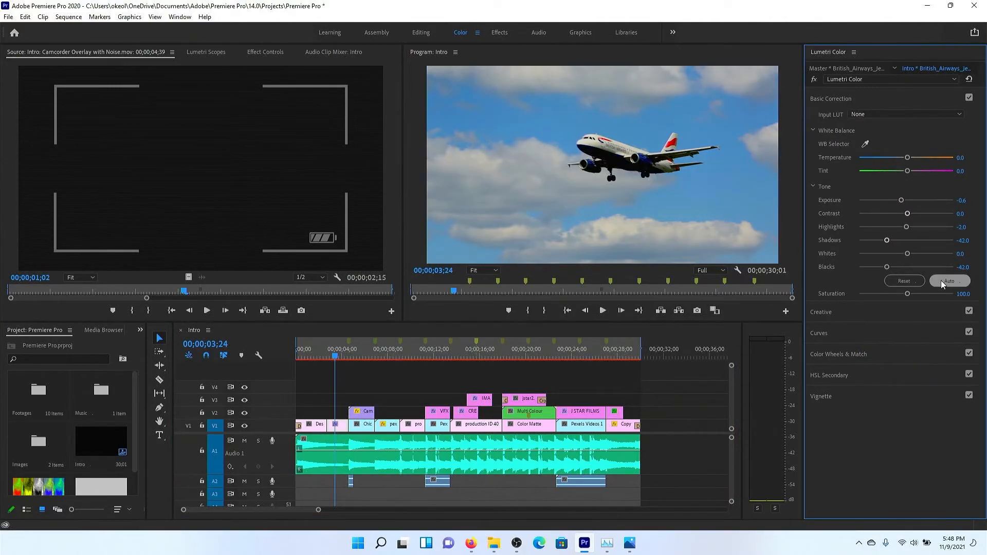
Step: Set the airplane clip's exposure to 0.7 and saturation to 143.5, and save the project
drag(905, 200, 914, 202)
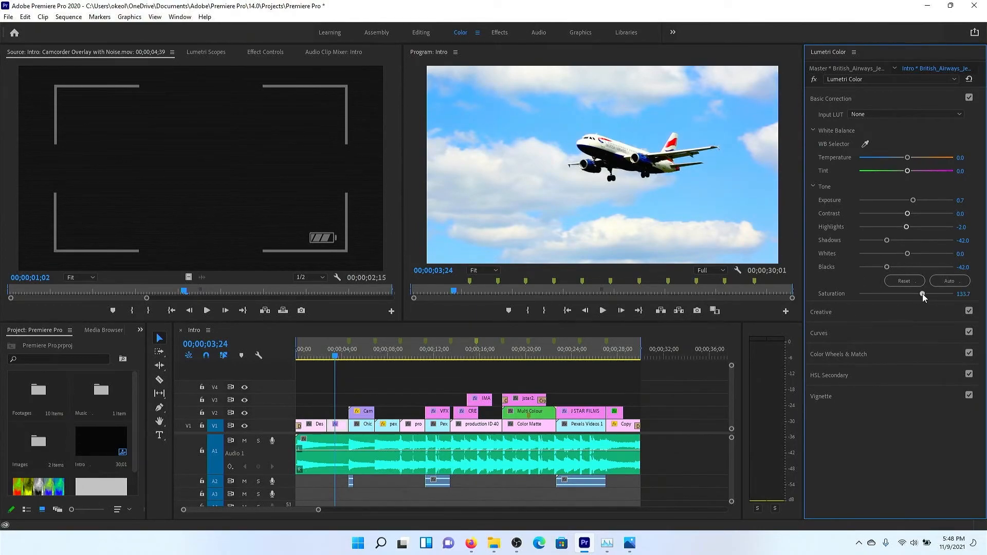
drag(932, 293, 807, 300)
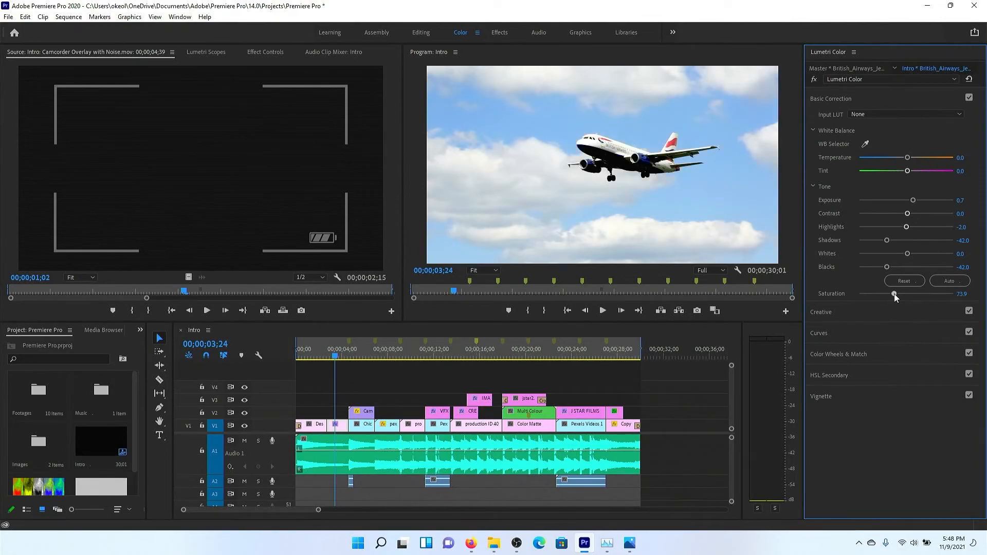
drag(894, 295, 921, 293)
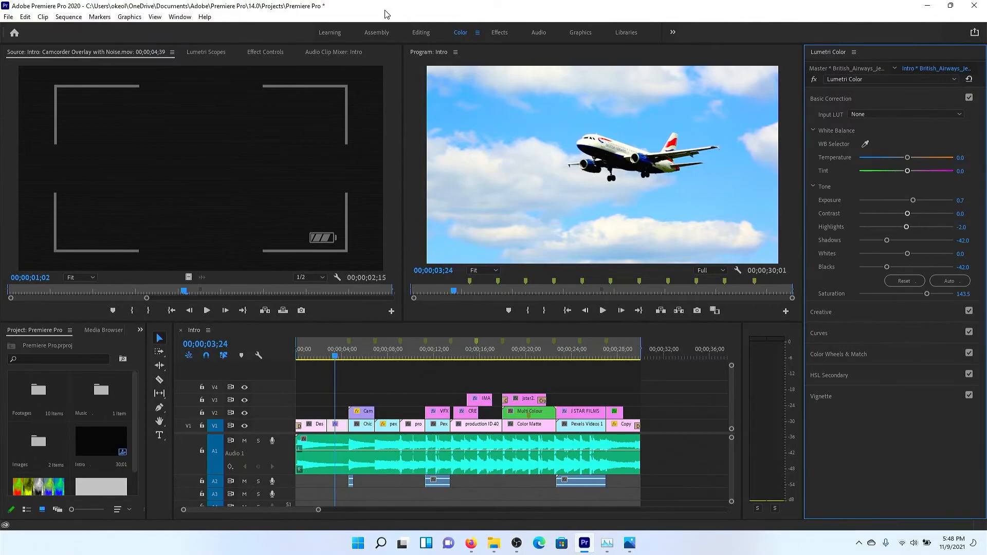
key(ctrl+s)
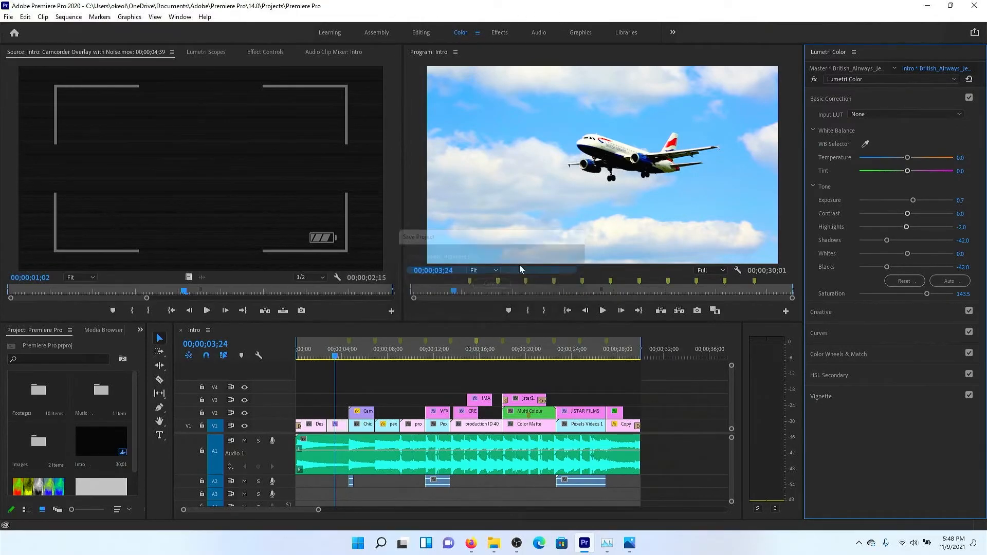
Step: Switch to the Audio workspace, play the sequence and lower the Audio 1 clip volume to -0.1 dB
mouse_move(336, 362)
mouse_down()
mouse_move(288, 354)
mouse_move(413, 355)
mouse_move(343, 356)
mouse_up()
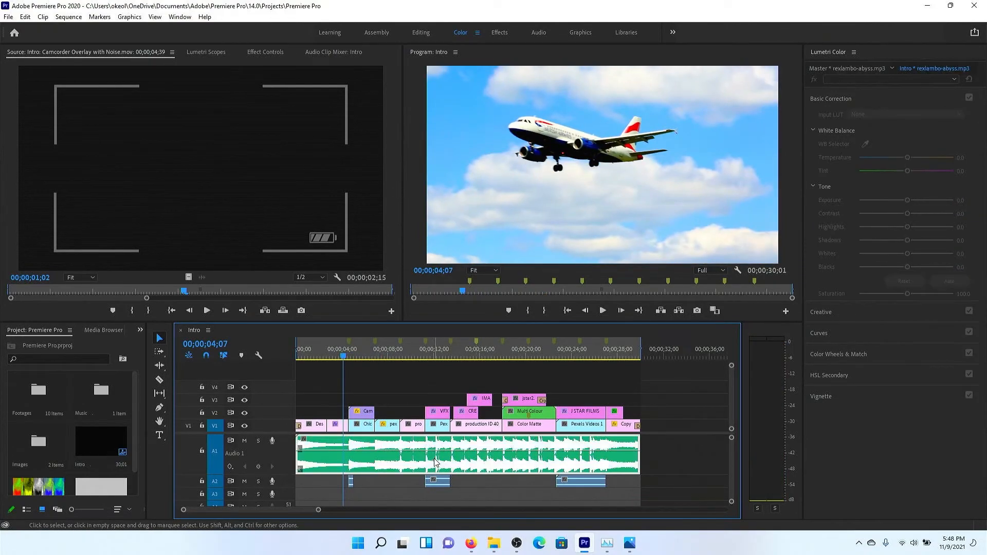
click(535, 31)
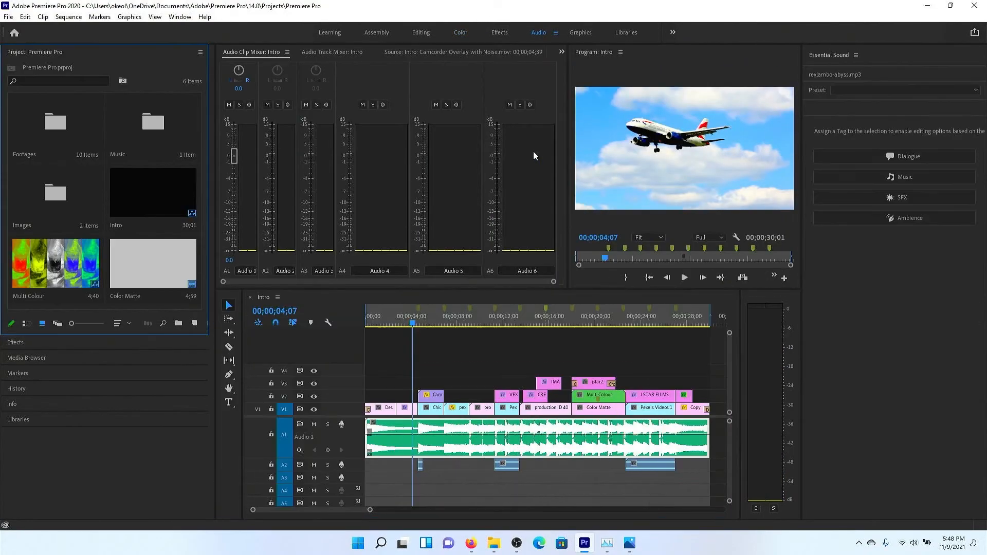
key(space)
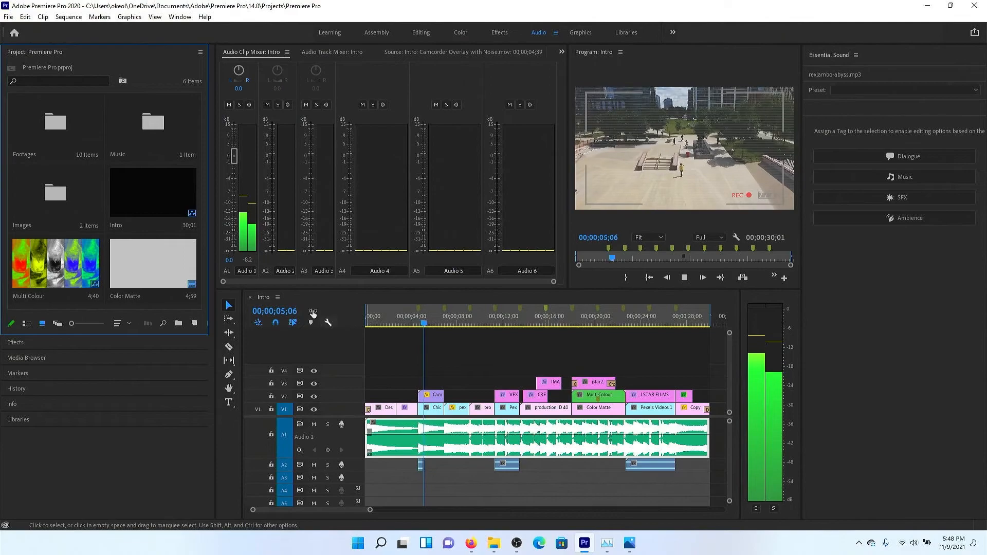
click(244, 195)
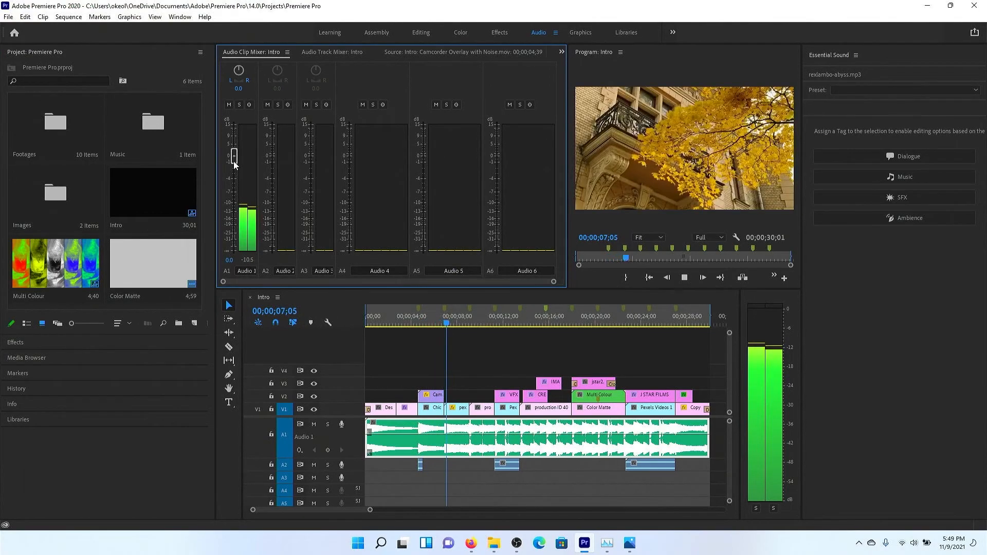
mouse_move(234, 156)
mouse_down()
mouse_move(234, 213)
mouse_move(234, 128)
mouse_move(233, 153)
mouse_up()
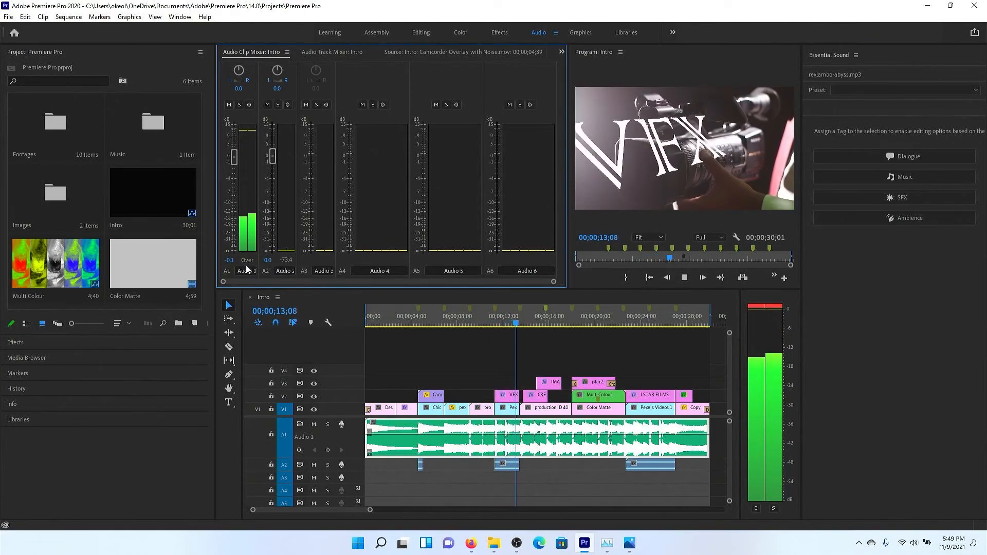
key(space)
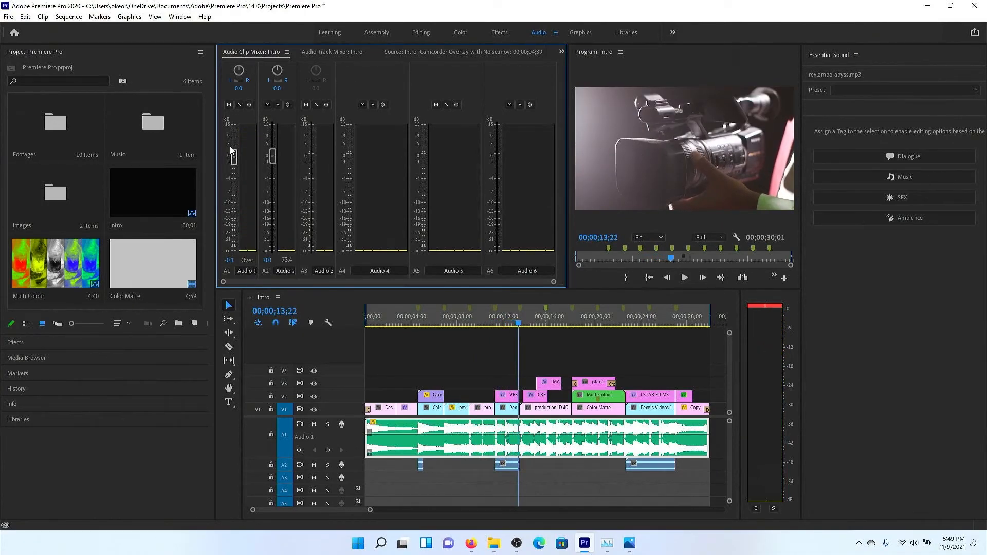
Step: Set the Audio 1 clip volume to 0 dB and resume playback
click(230, 261)
text(0)
key(Return)
key(space)
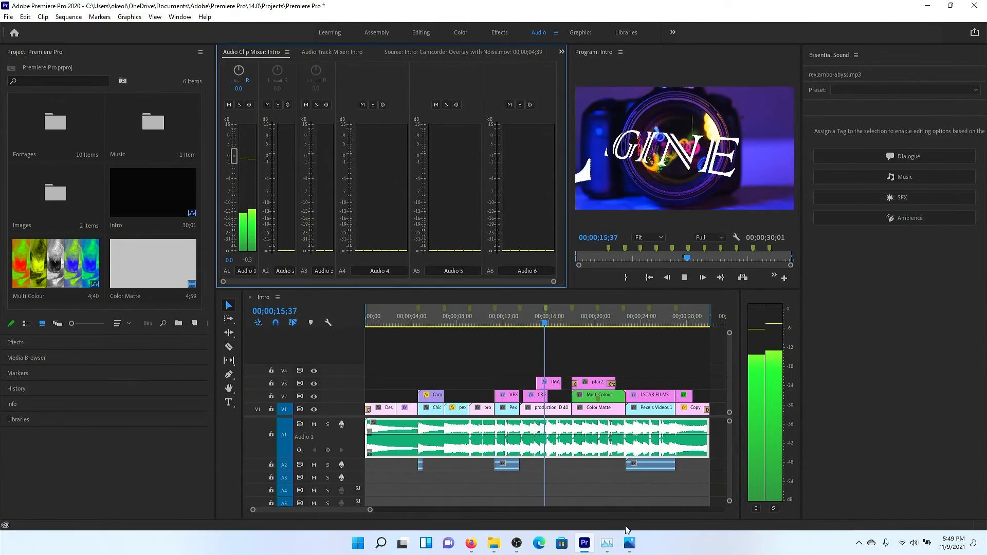
Step: Search the effects for NOISE and apply DeNoise to the rexlambo-abyss.mp3 music clip on A1
click(13, 342)
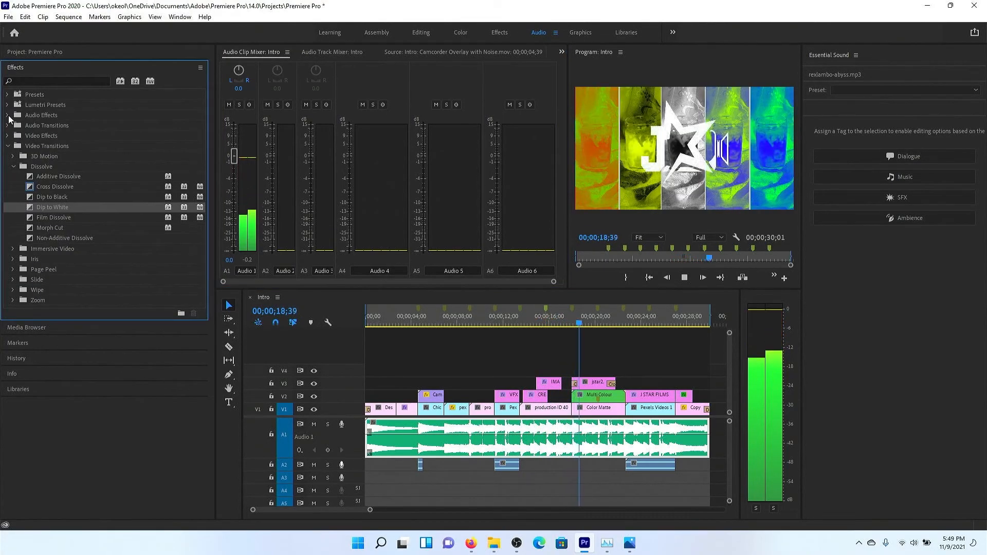
click(8, 116)
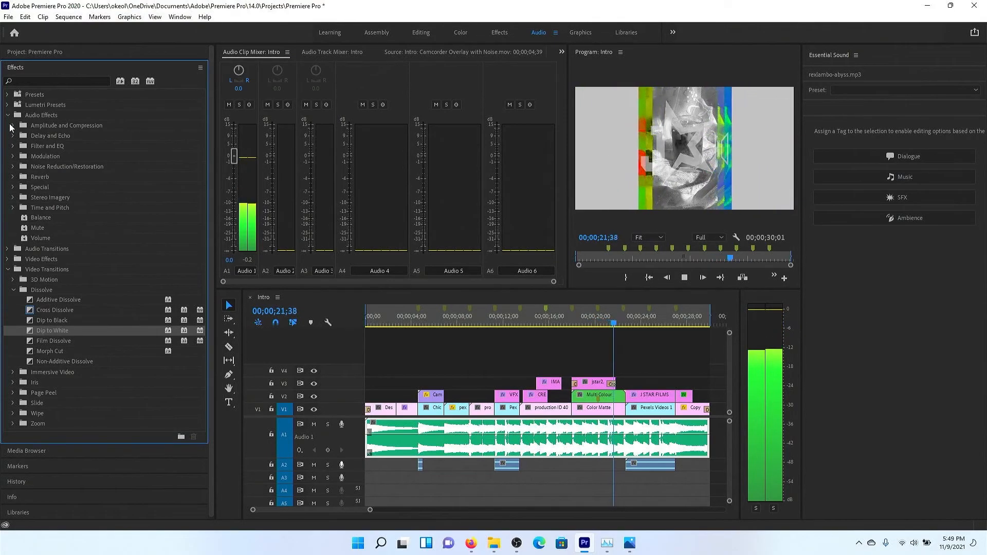
click(12, 126)
click(12, 126)
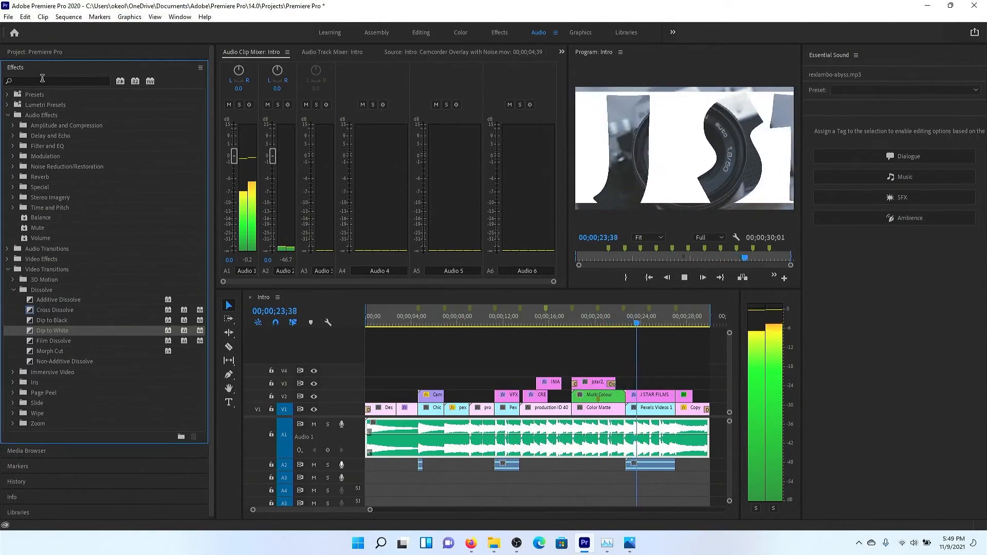
click(42, 80)
text(NOISE)
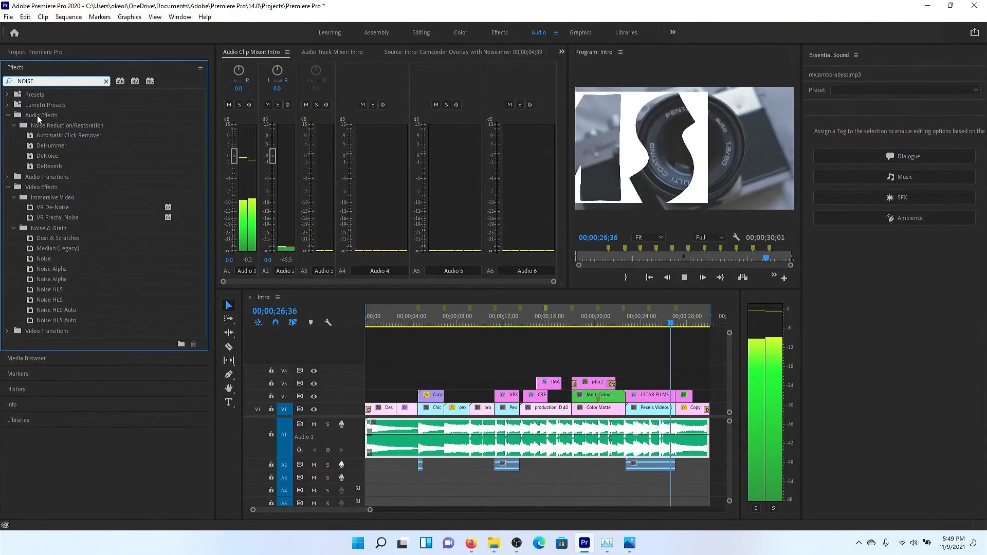
click(52, 154)
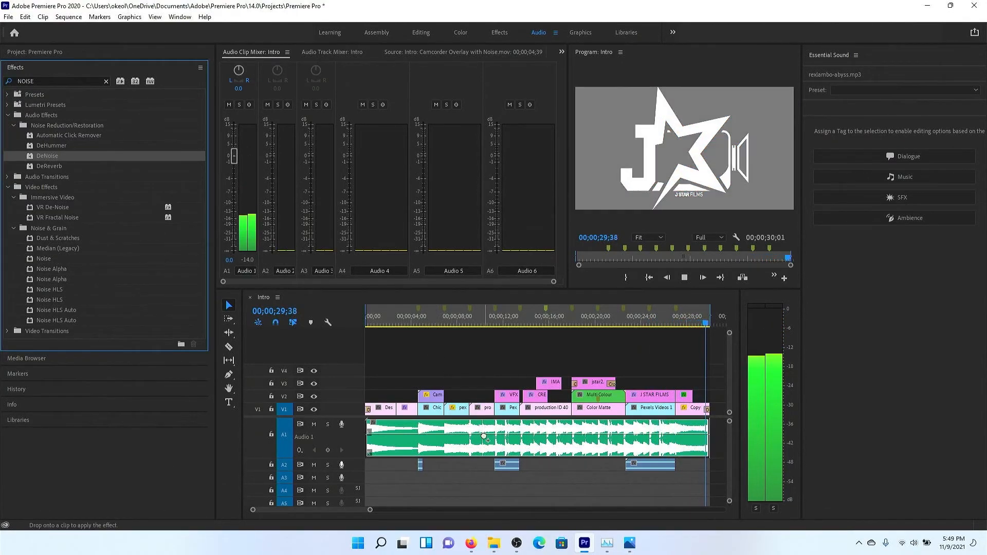
drag(47, 159, 160, 193)
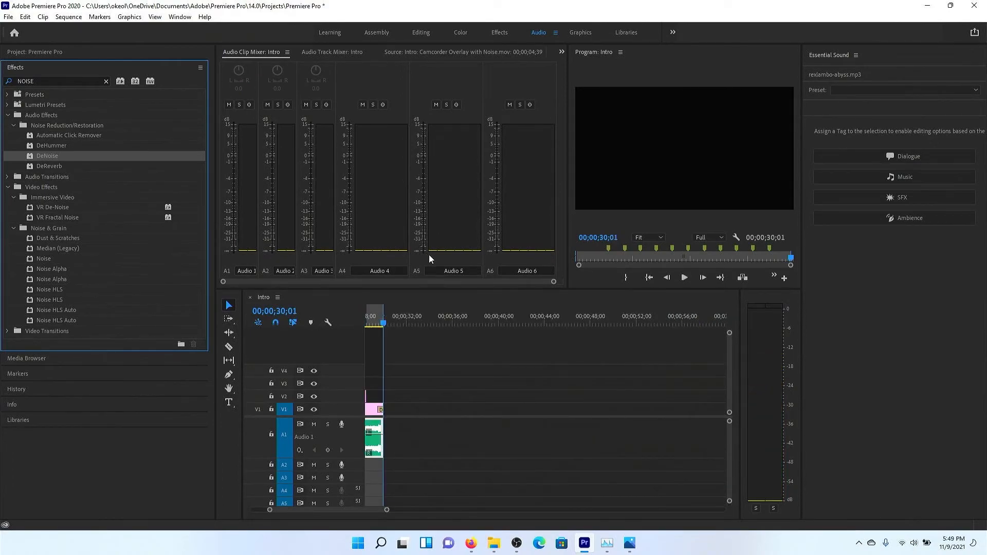
Step: Open the media export settings for the Intro sequence and scrub the output preview to about 00;00;12;36
key(backslash)
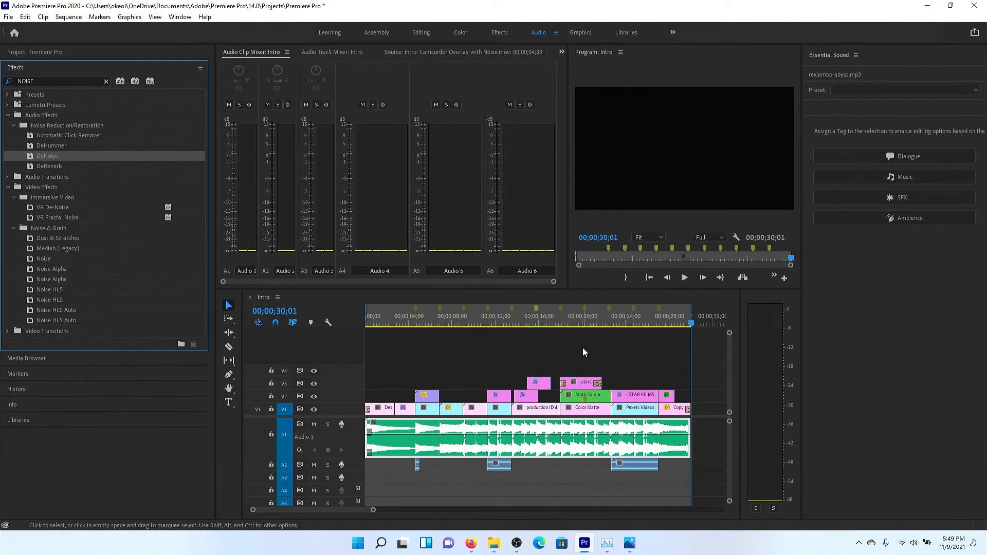
click(633, 345)
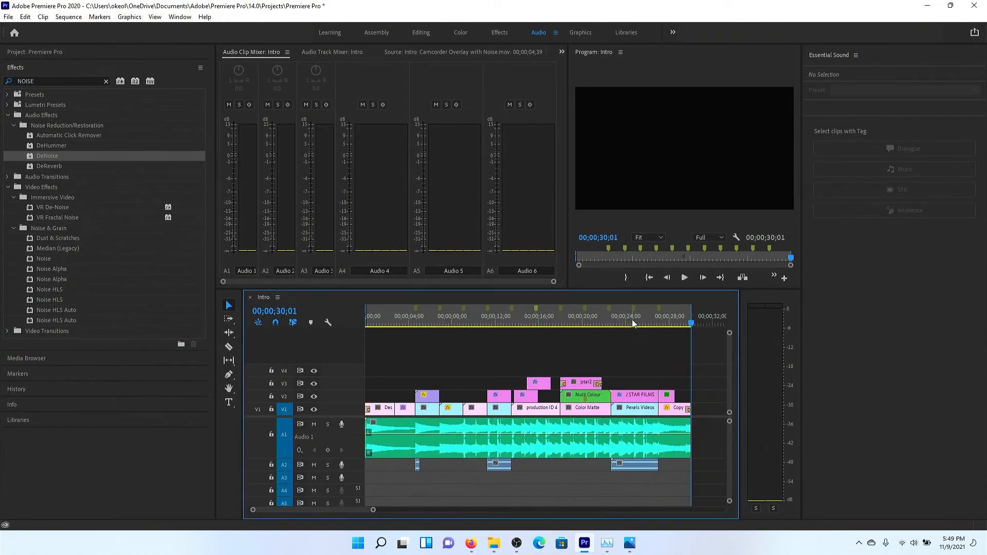
key(ctrl+s)
key(ctrl+m)
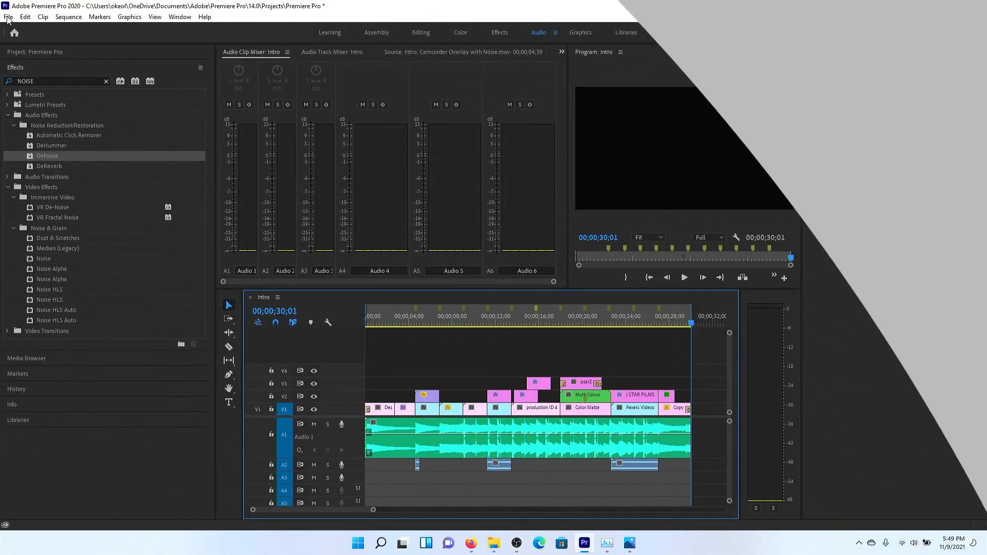
click(8, 17)
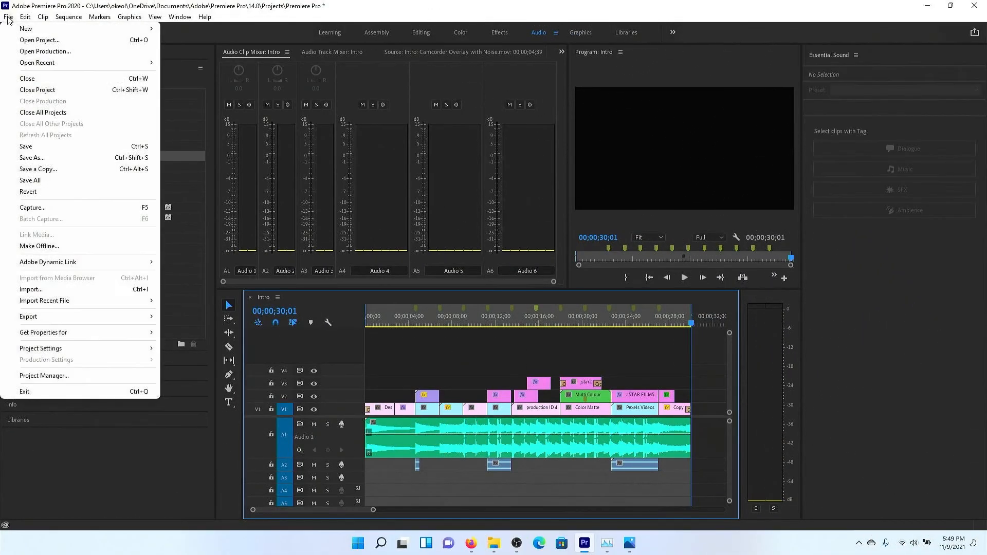
mouse_move(130, 322)
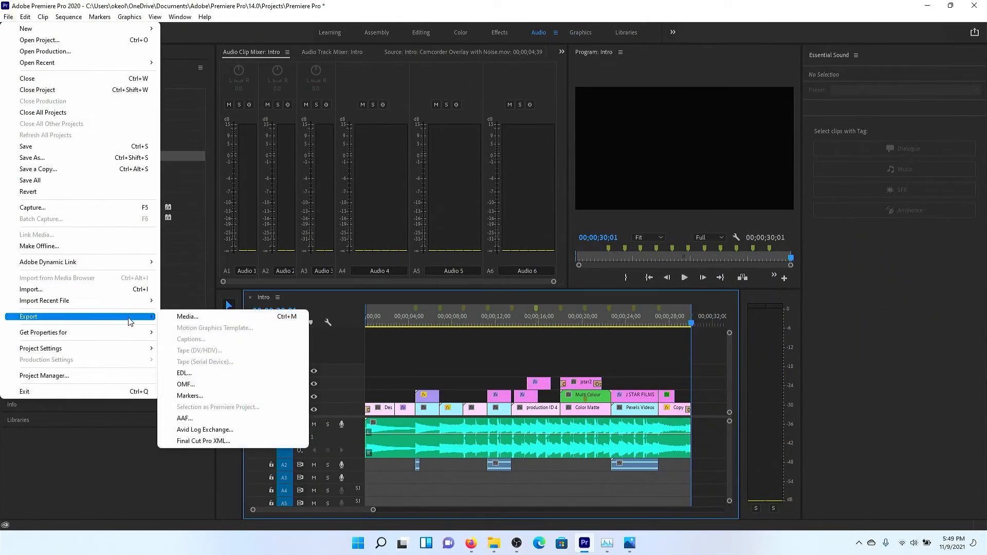
click(185, 317)
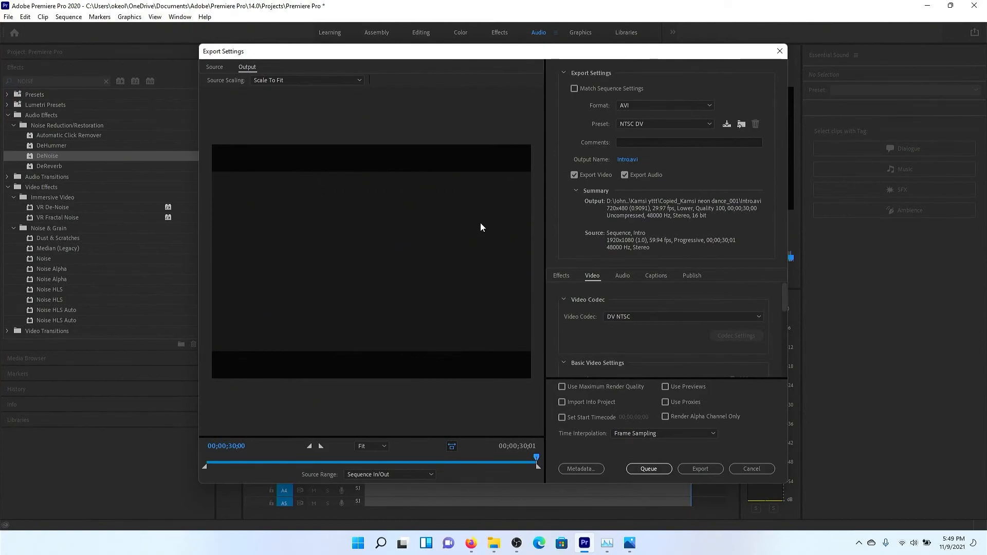
drag(537, 462, 344, 458)
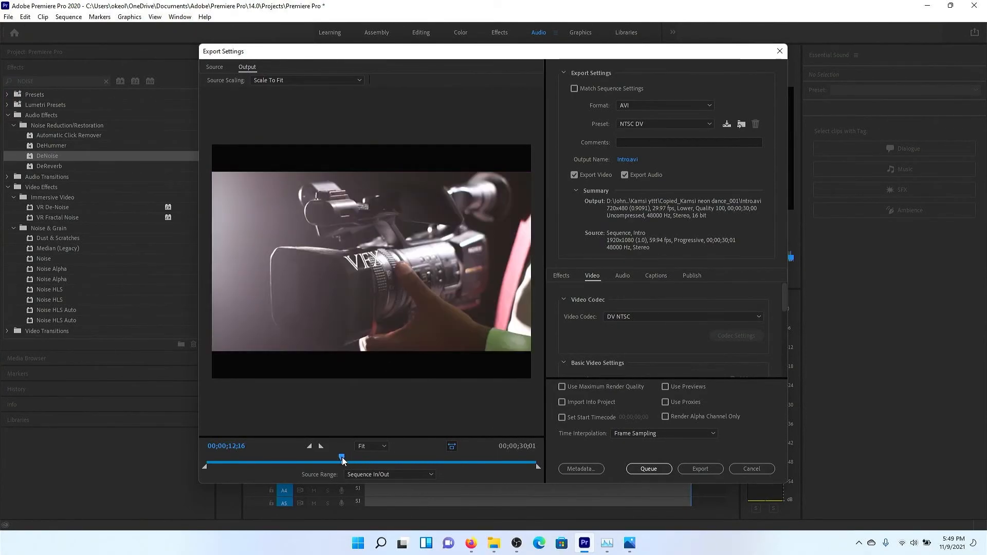
Step: Set the export format to H.264 with the High Quality 1080p HD preset and send the sequence to the Media Encoder queue
click(700, 105)
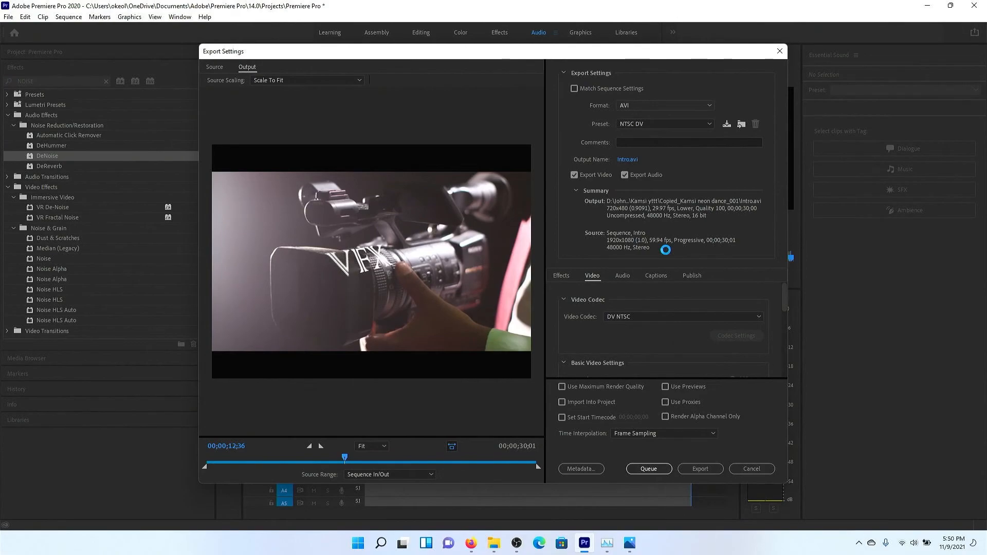
click(662, 126)
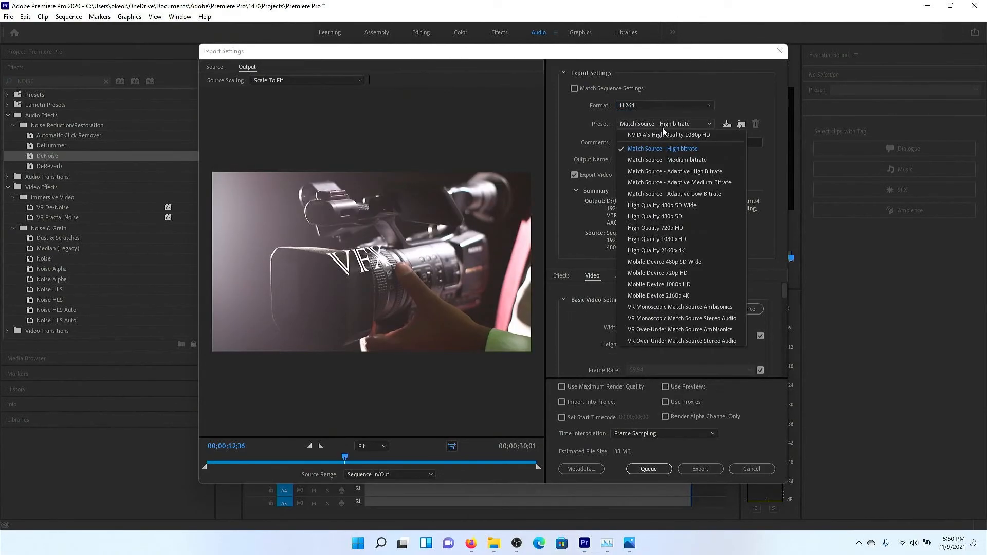
click(692, 238)
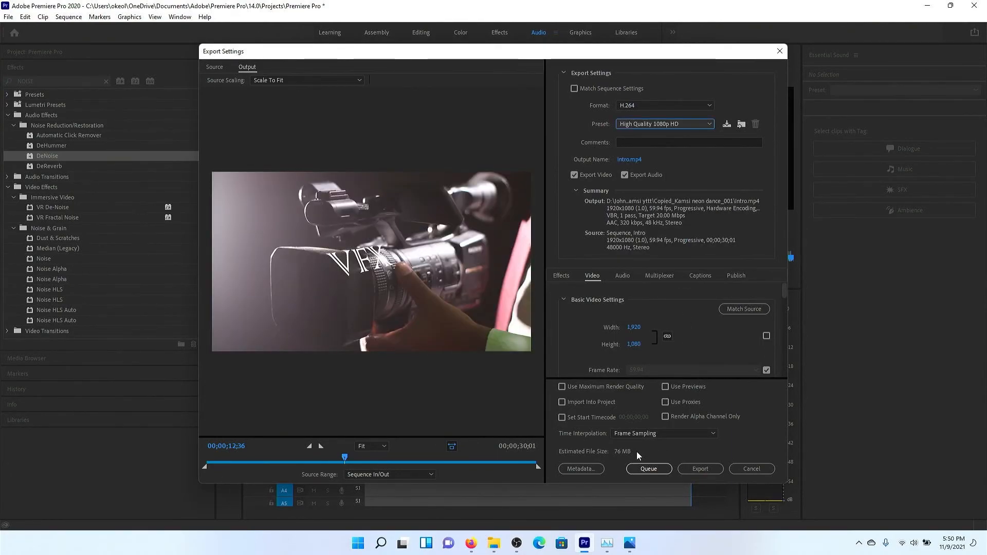
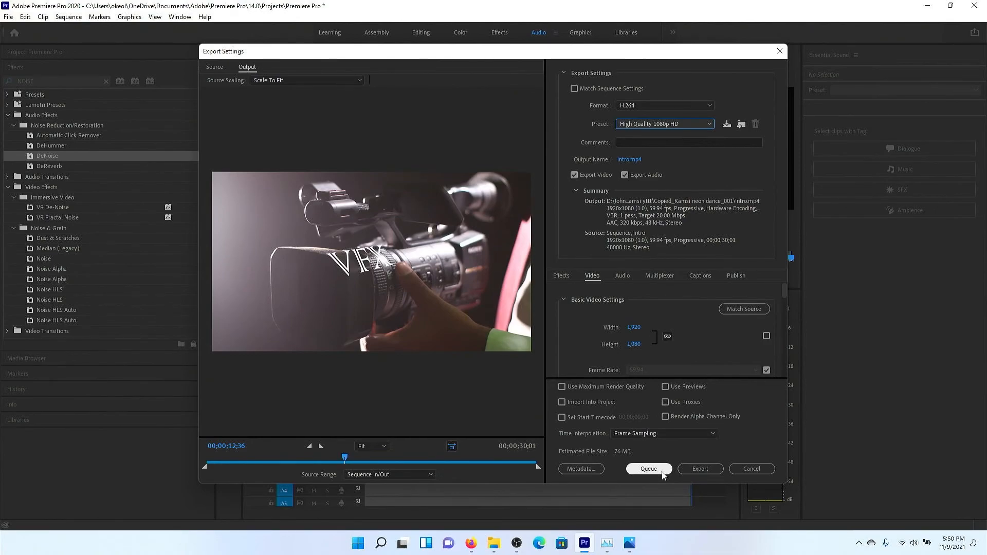
click(643, 469)
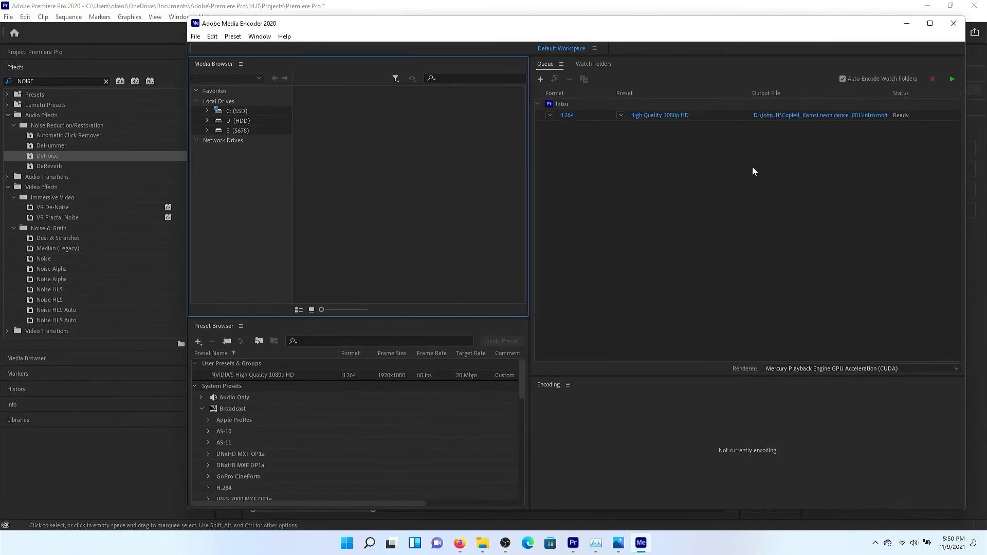
Step: Review the queued job's export settings in Media Encoder and set its output file to Intro CRASH.mp4 in the Videos folder
click(747, 154)
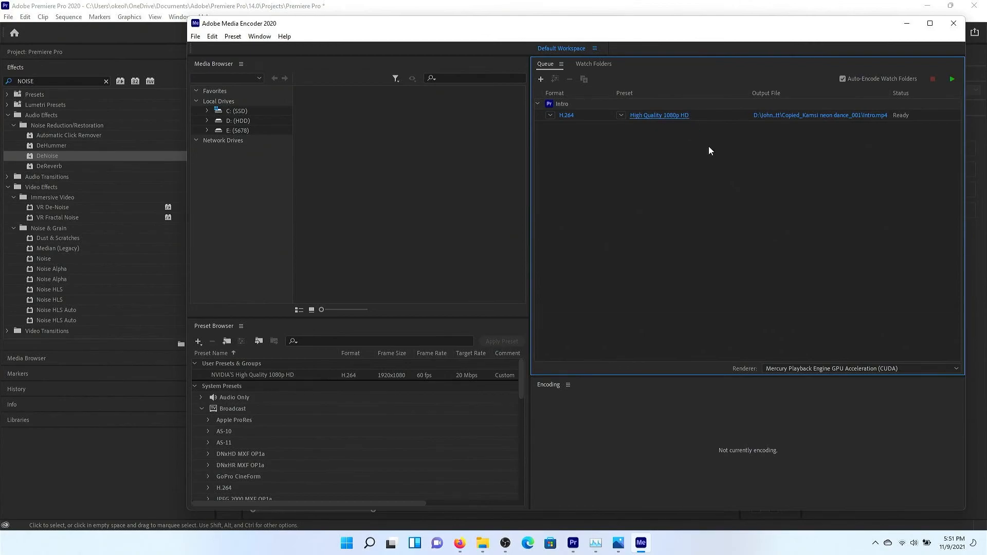
scroll(763, 301, down, 10)
scroll(770, 308, up, 6)
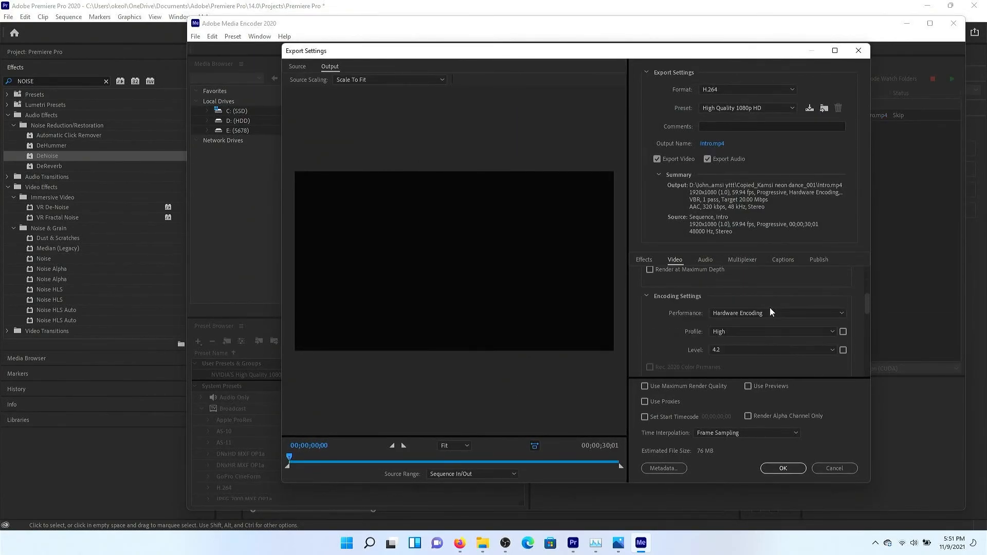
scroll(770, 312, up, 4)
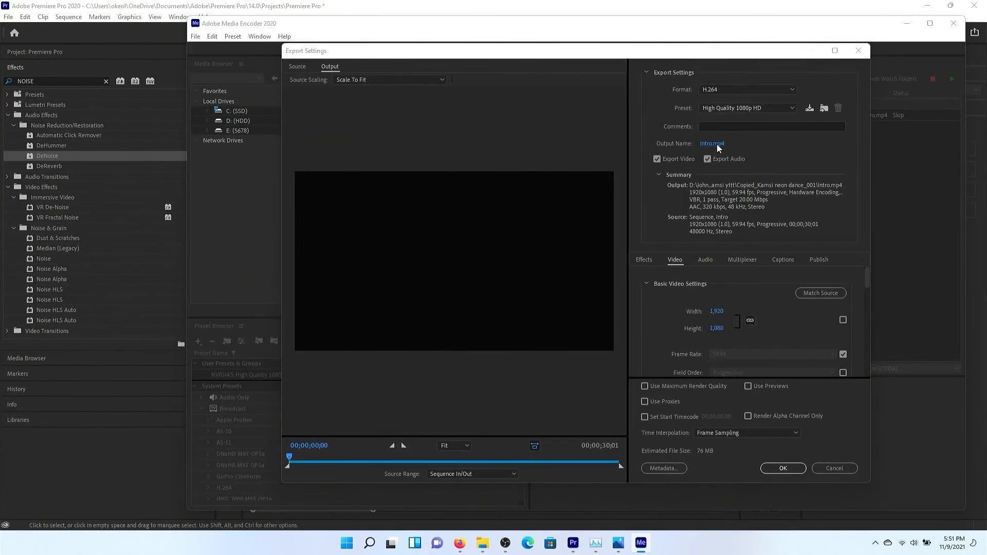
click(715, 145)
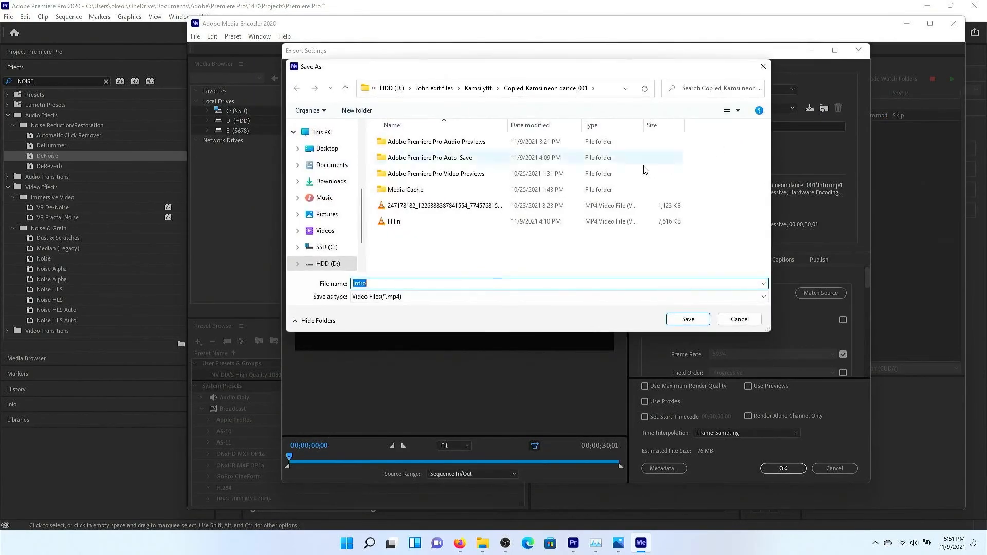
click(328, 150)
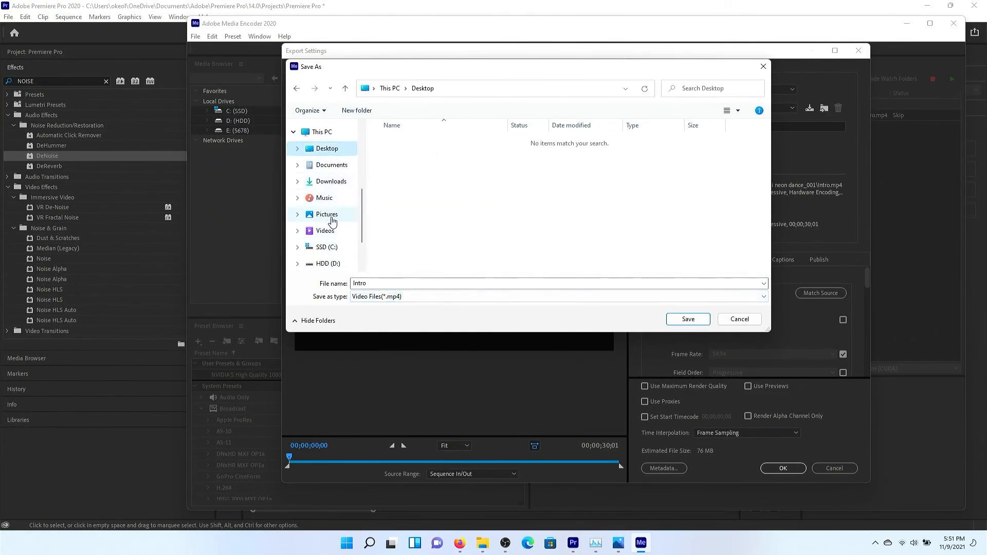
click(326, 232)
click(414, 284)
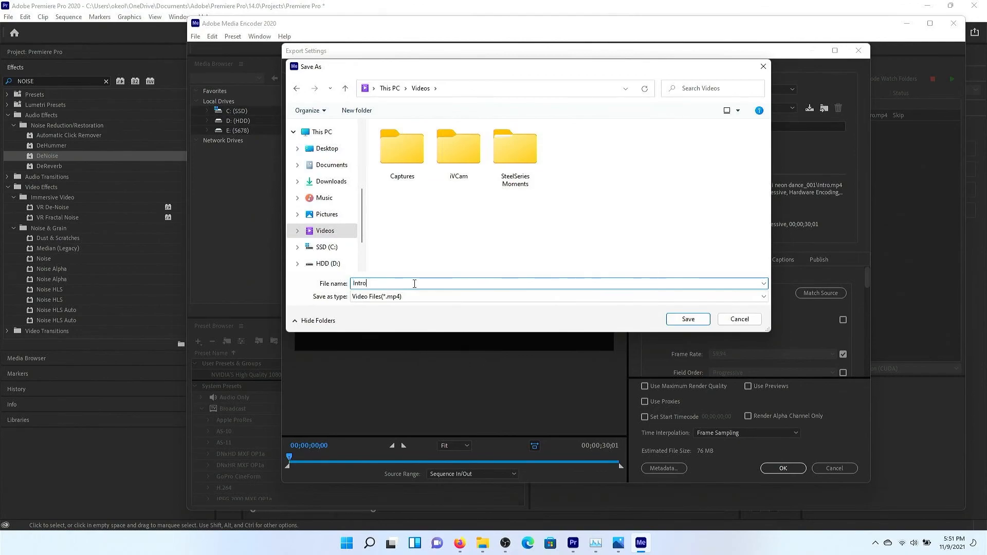
text(CRASH)
click(686, 318)
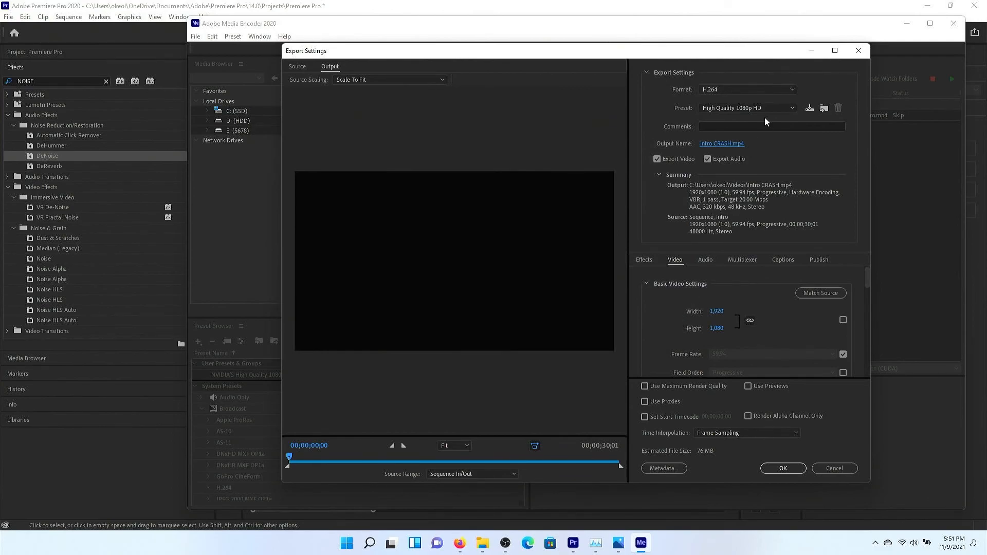
Step: Select the High Quality 1080p HD preset for the queued job, accept the export settings and start encoding the queue
click(776, 107)
click(775, 223)
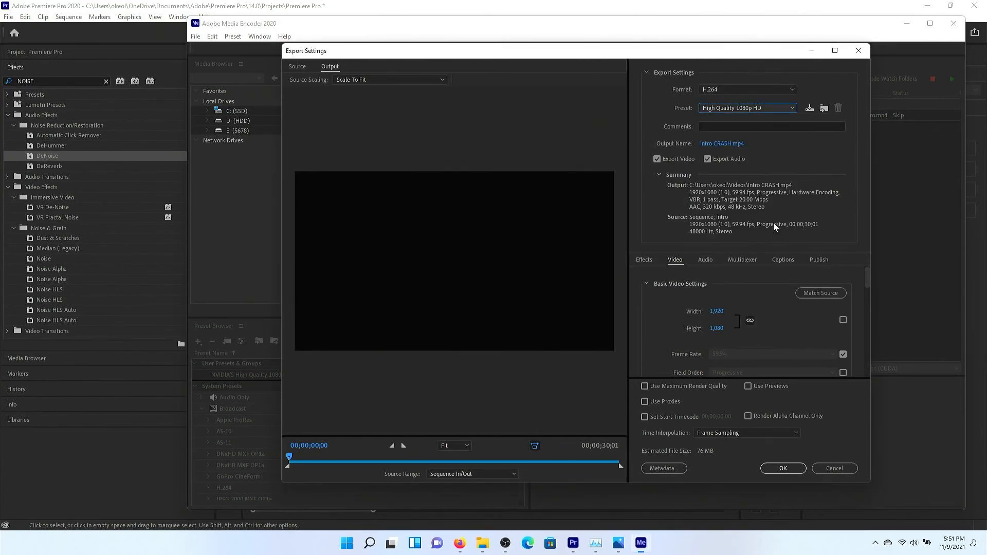
click(778, 103)
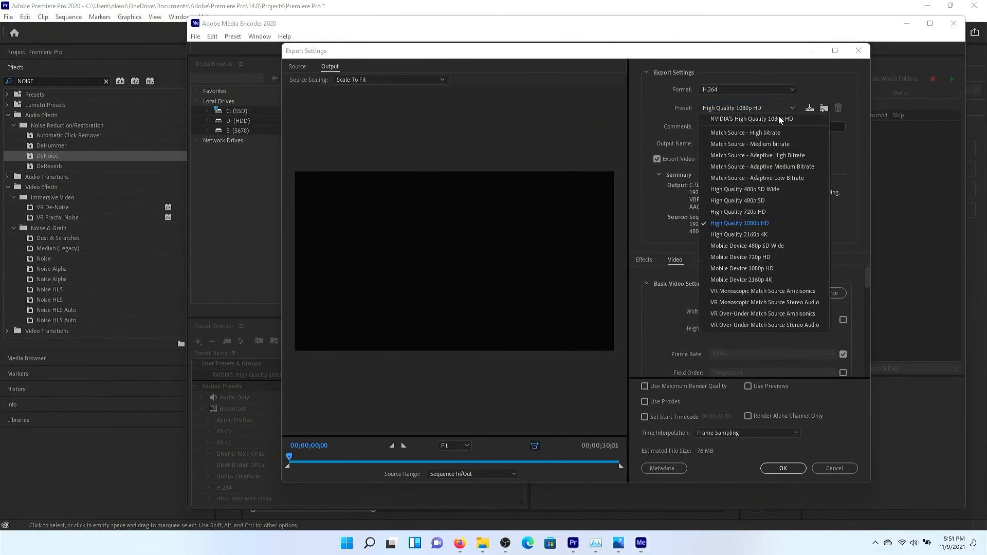
click(773, 224)
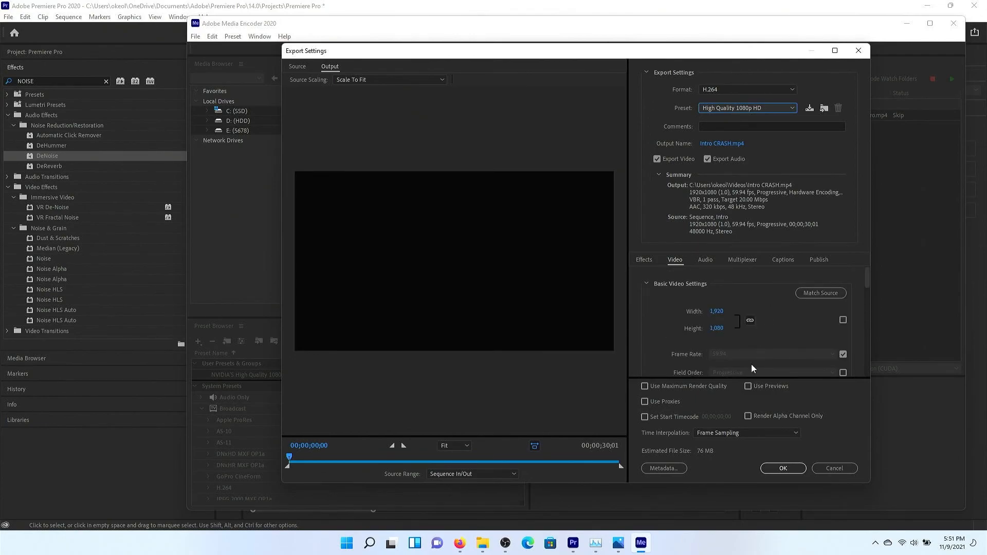
click(773, 469)
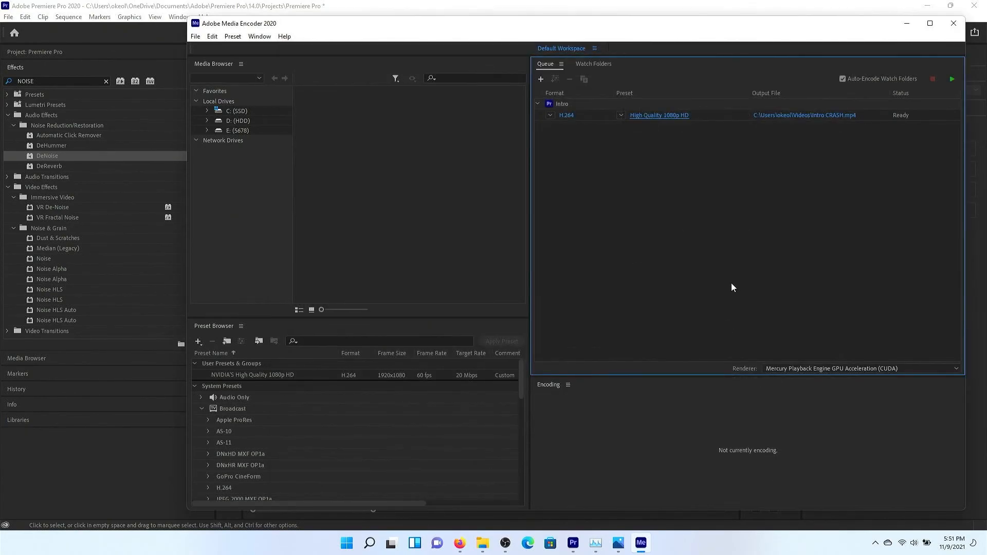
click(952, 81)
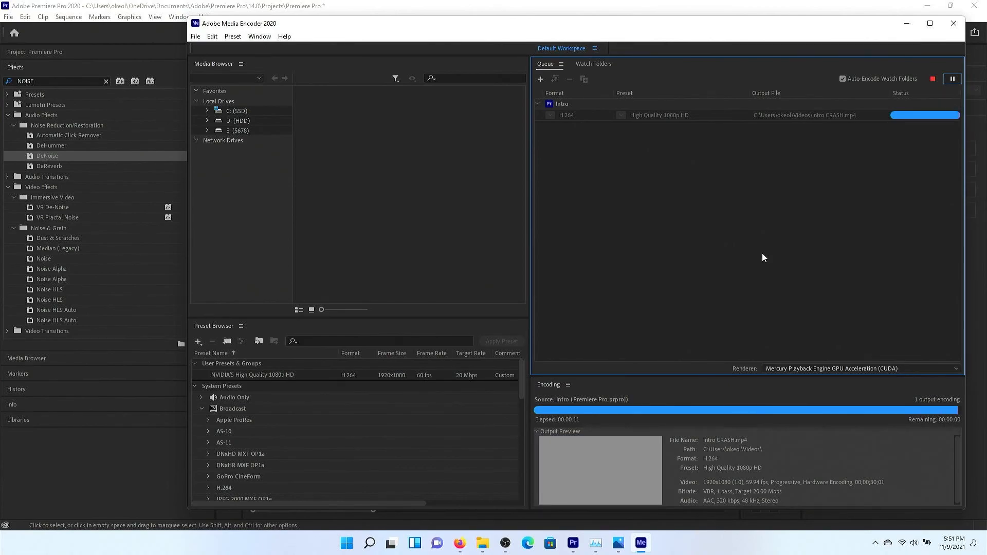
Step: Switch back to Premiere Pro and export the sequence directly as Intro.mp4 into the Videos folder
click(905, 24)
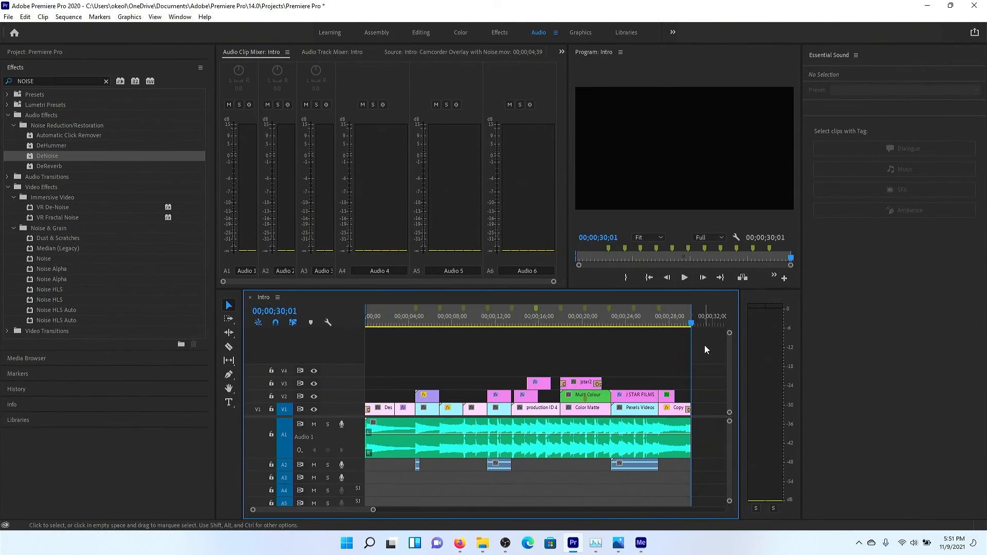
key(ctrl+m)
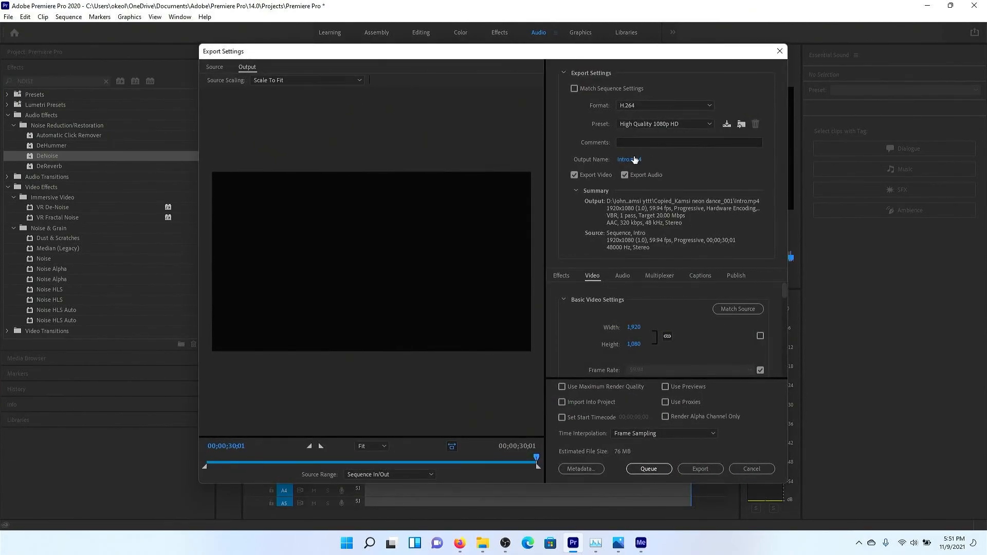
click(631, 160)
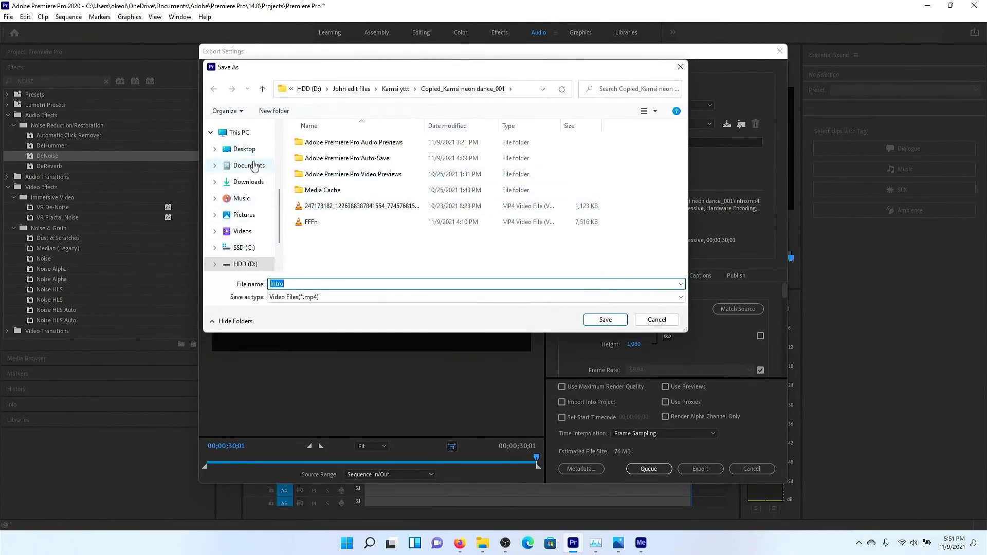
click(246, 231)
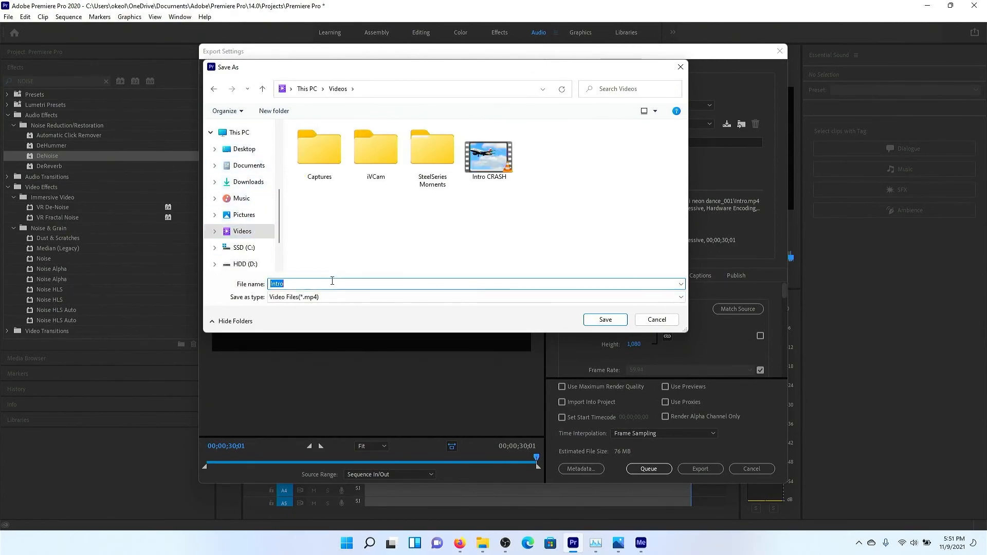
click(600, 318)
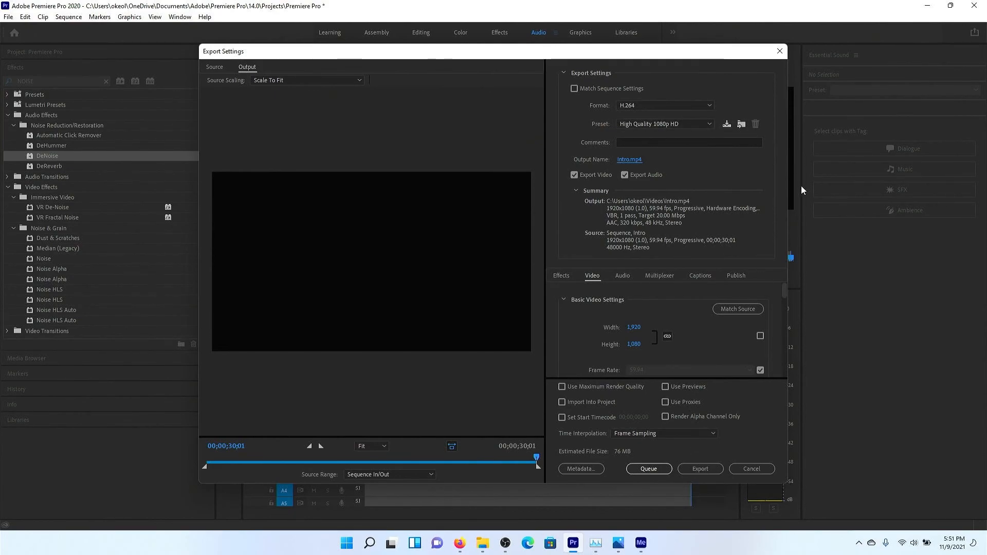
click(702, 470)
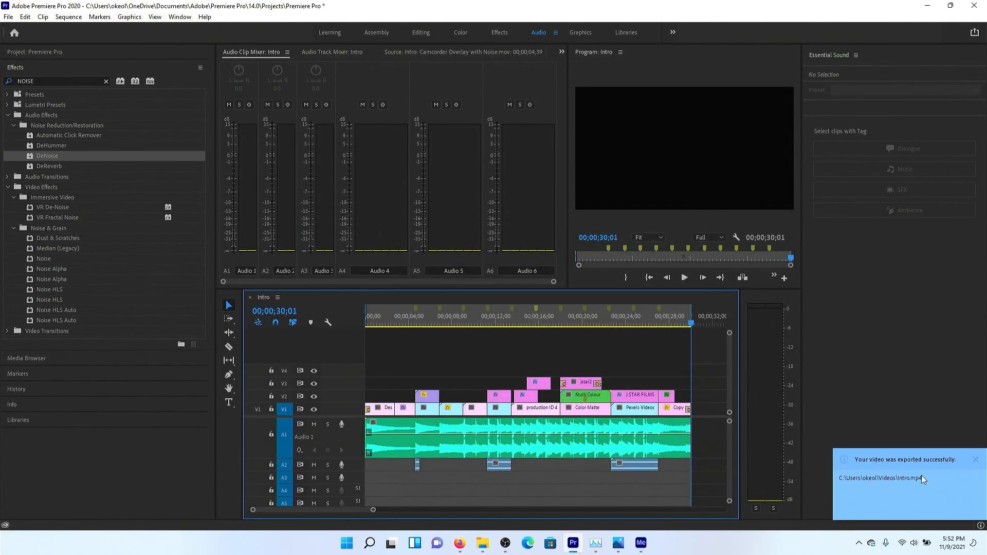
Step: Open the Videos folder in File Explorer, play the exported Intro CRASH video in VLC and close the player
mouse_move(483, 543)
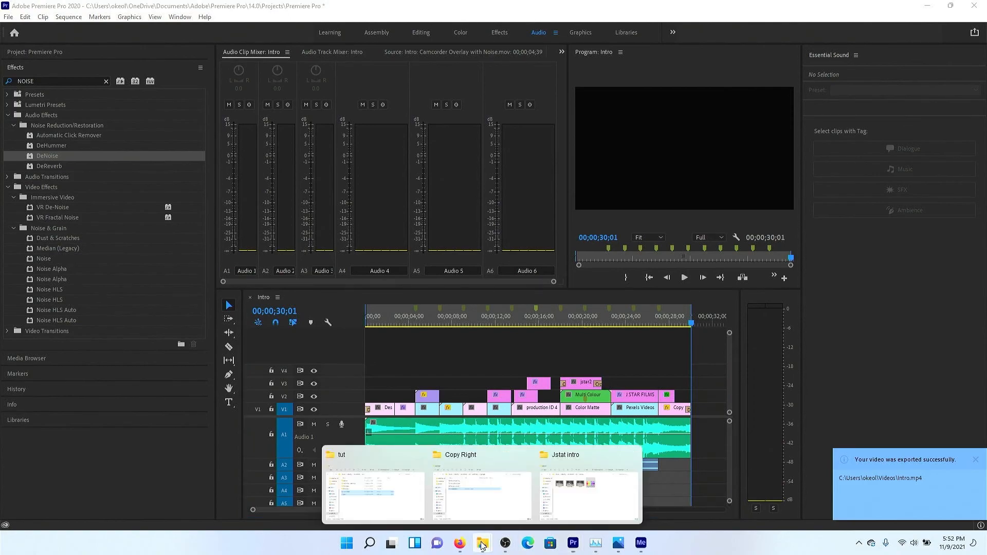
click(407, 503)
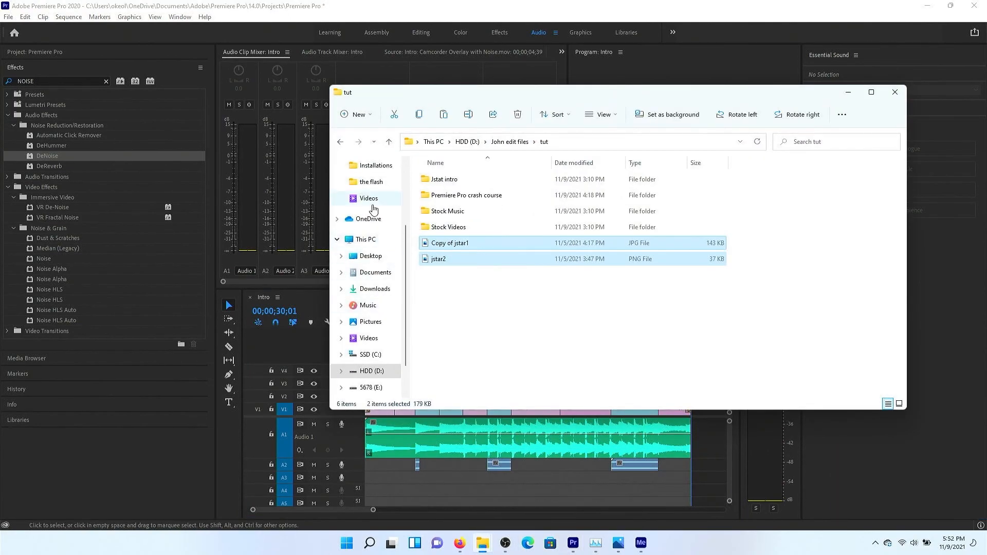
click(369, 339)
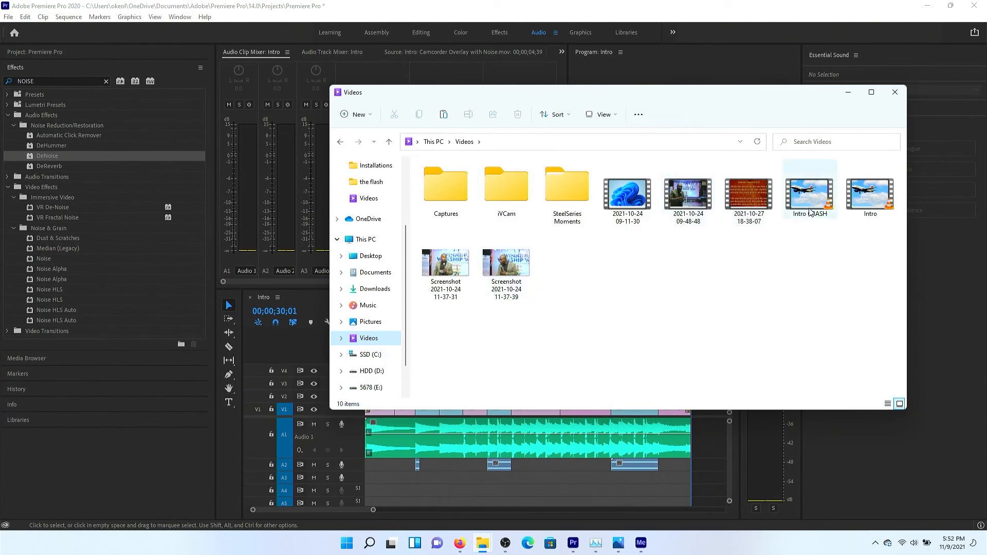
click(826, 206)
right_click(826, 206)
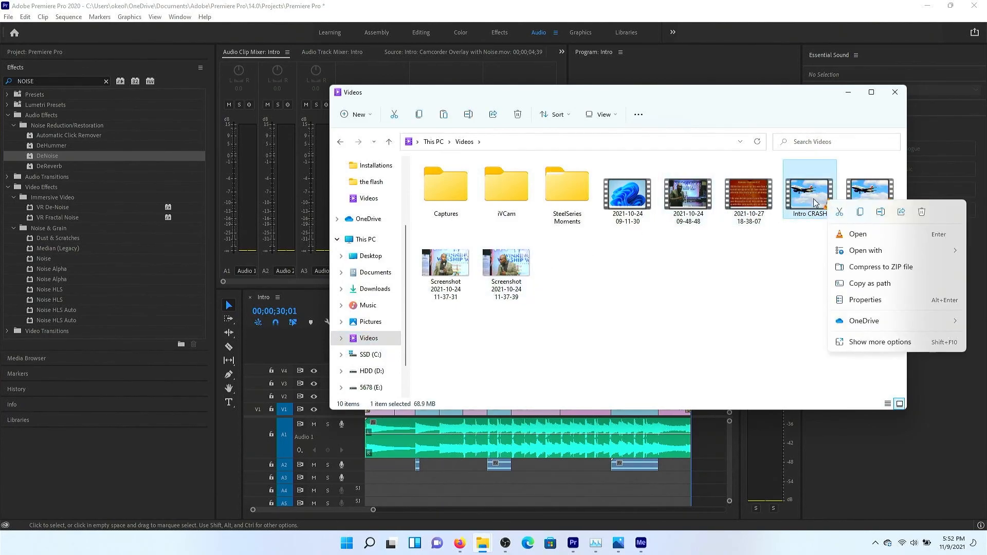
click(814, 203)
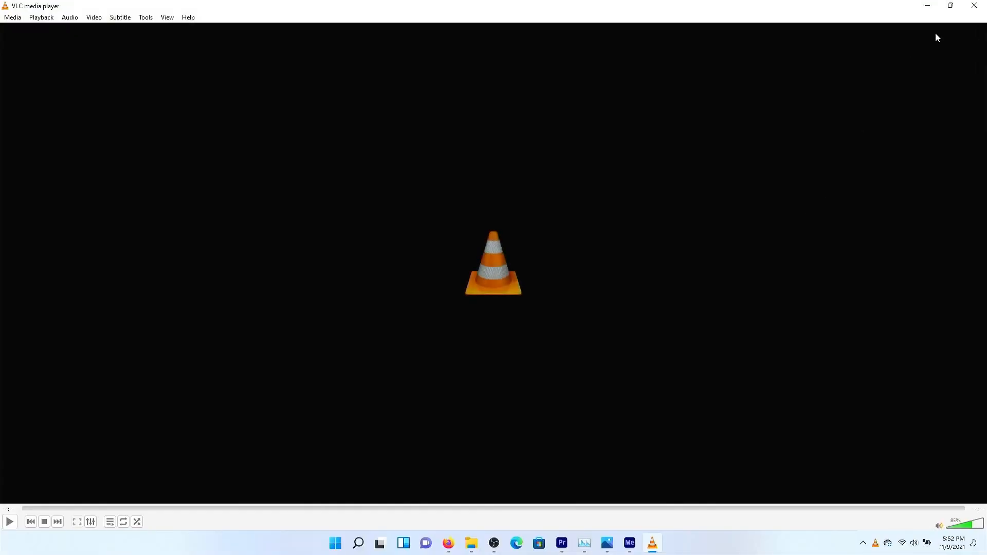
click(974, 6)
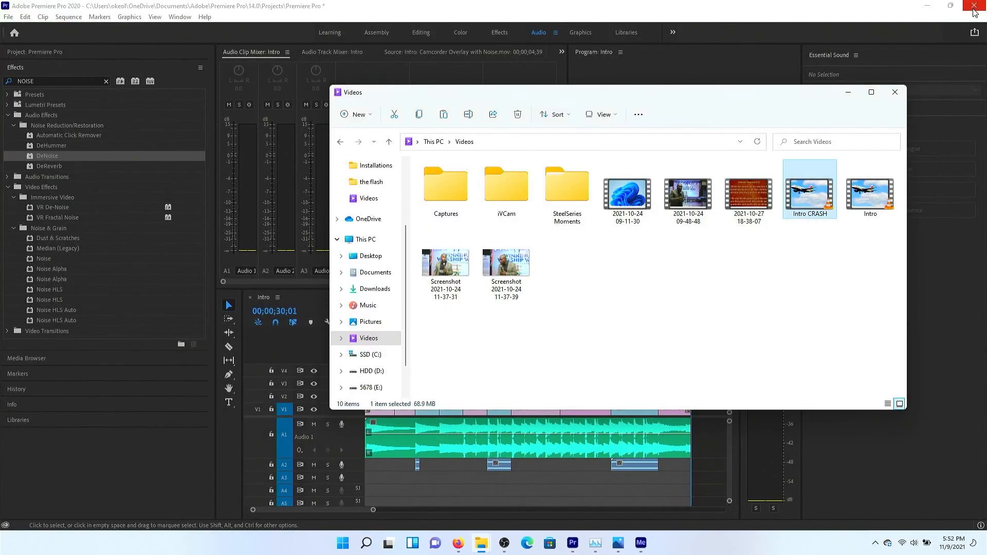